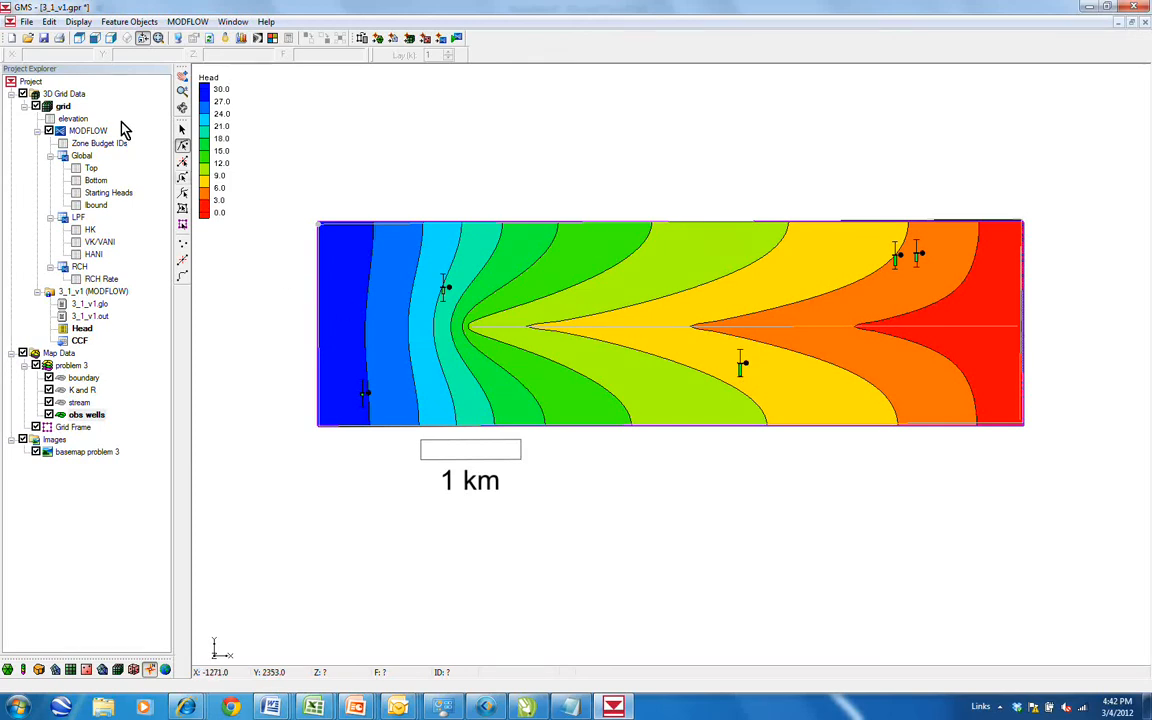
Start a new project and save the changes to the current one as 3_1_v1.
left_click(27, 21)
left_click(42, 38)
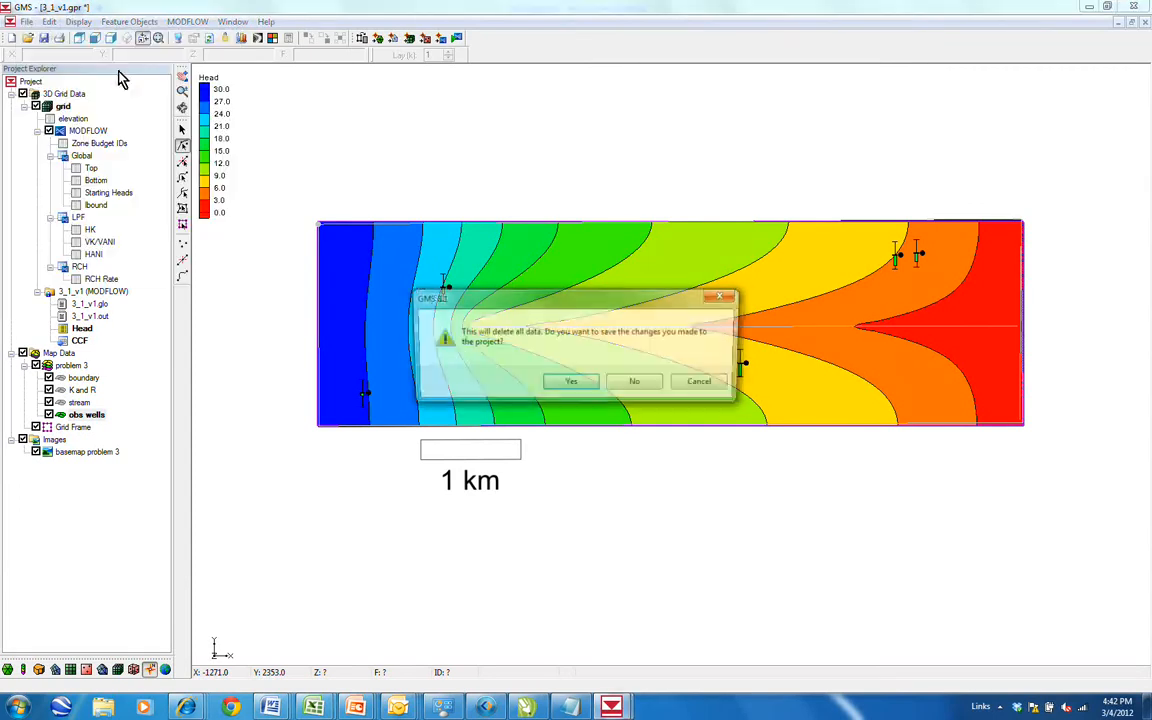
left_click(574, 389)
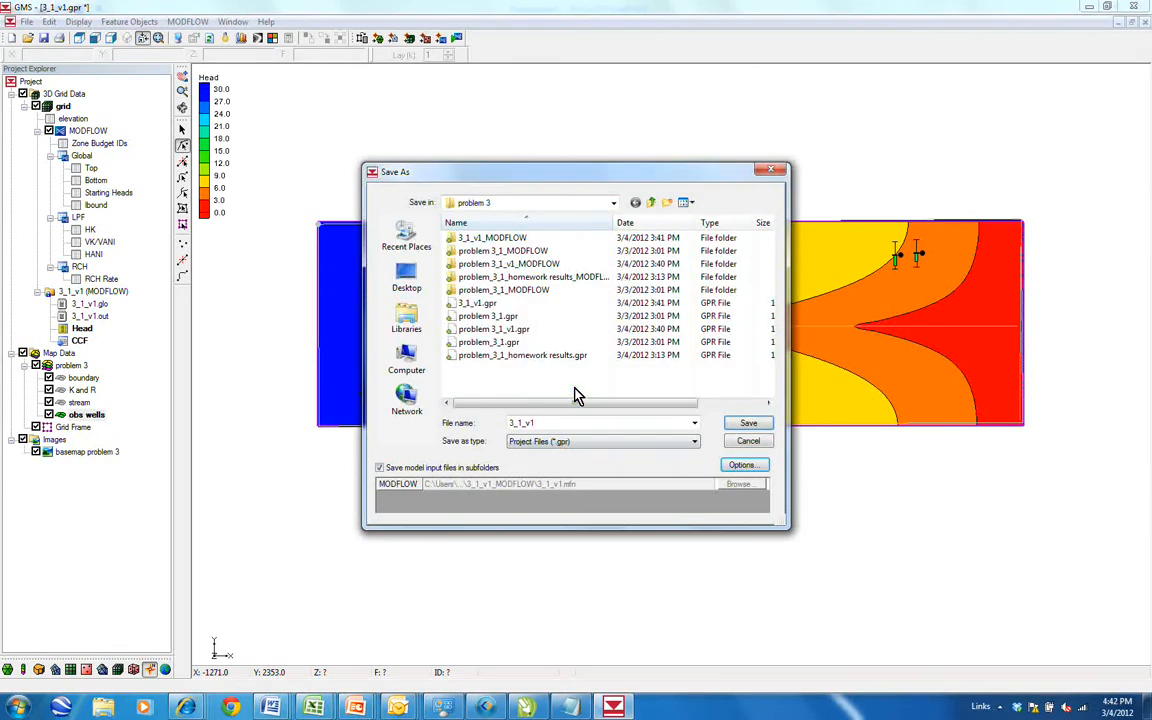
key("Return")
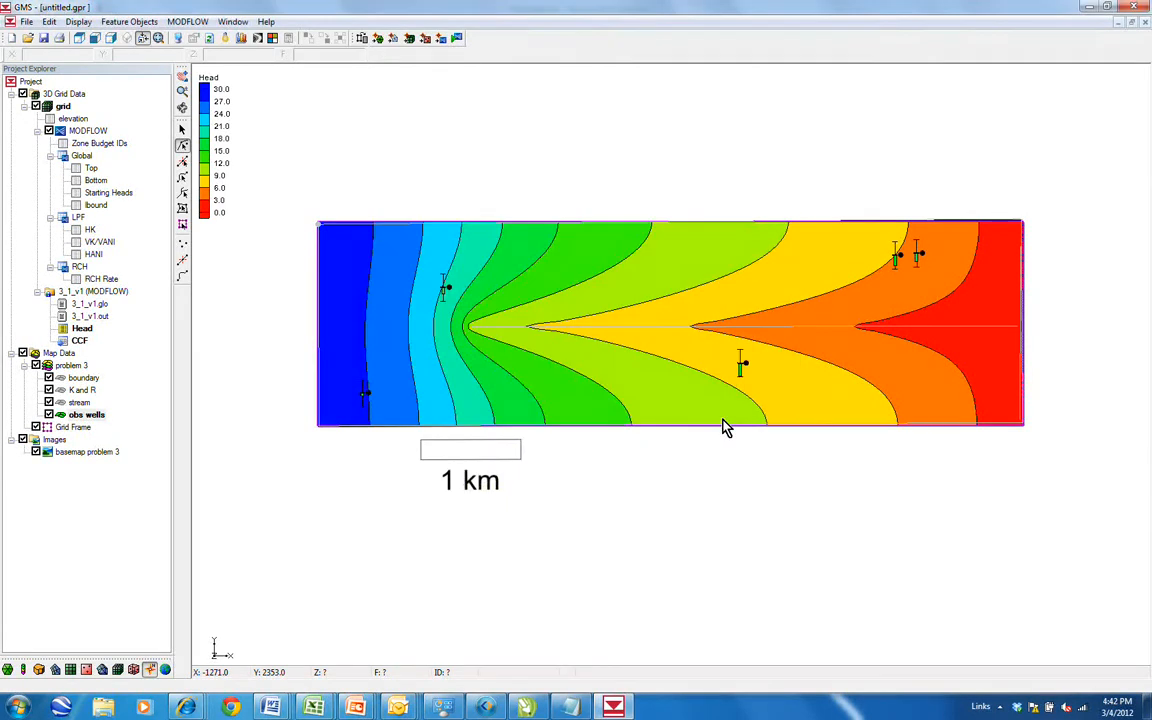
Open the TIF image "basemap problem 3" from the problem 3 folder.
left_click(28, 40)
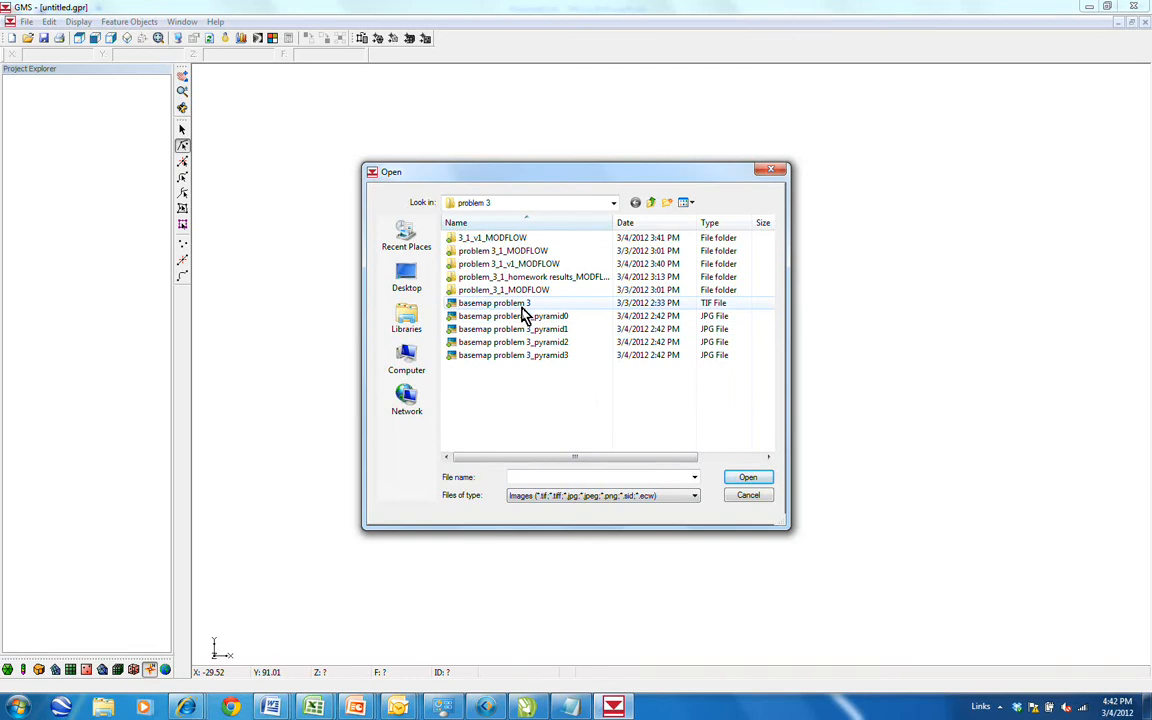
left_click(522, 304)
left_click(748, 479)
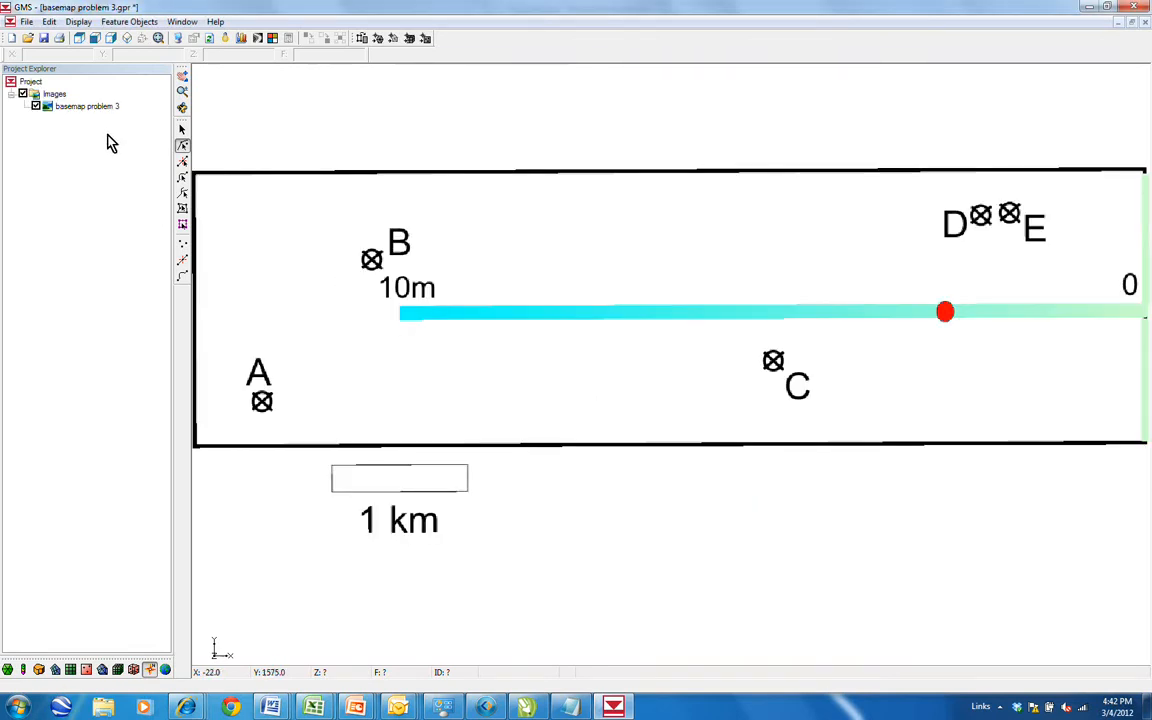
Begin registering the basemap image and place points 1, 2 and 3 on the upper-left, lower-left and lower-right corners of its black rectangle.
left_click(90, 110)
right_click(90, 111)
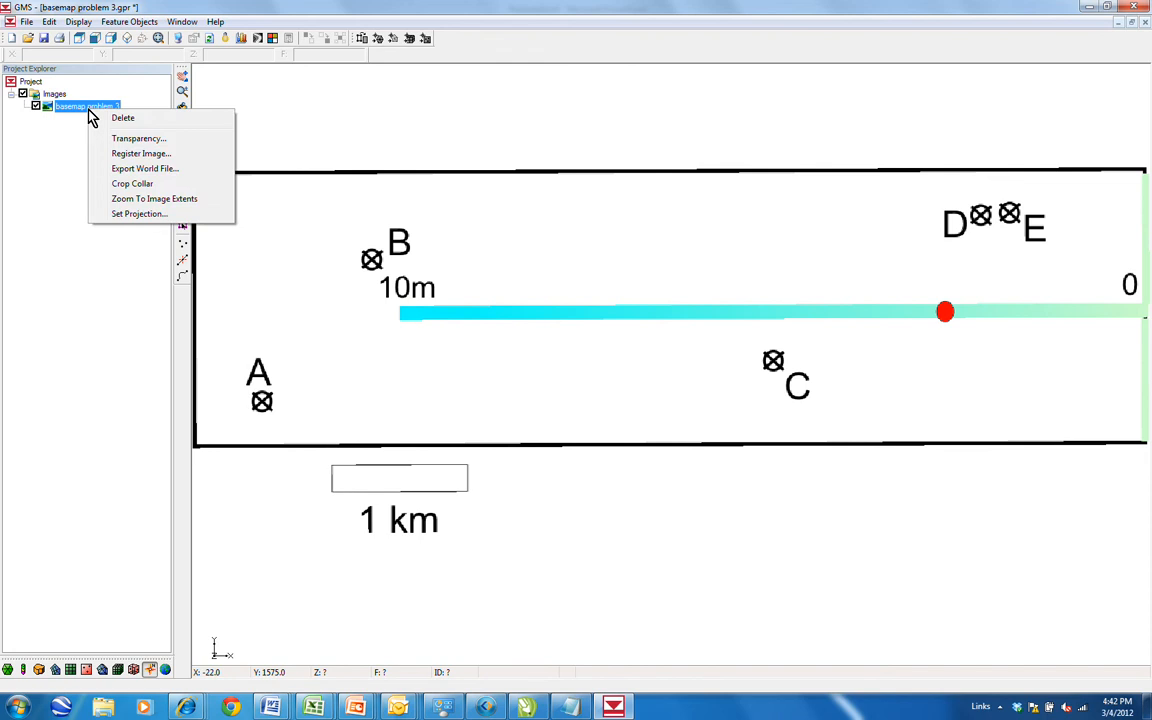
left_click(141, 153)
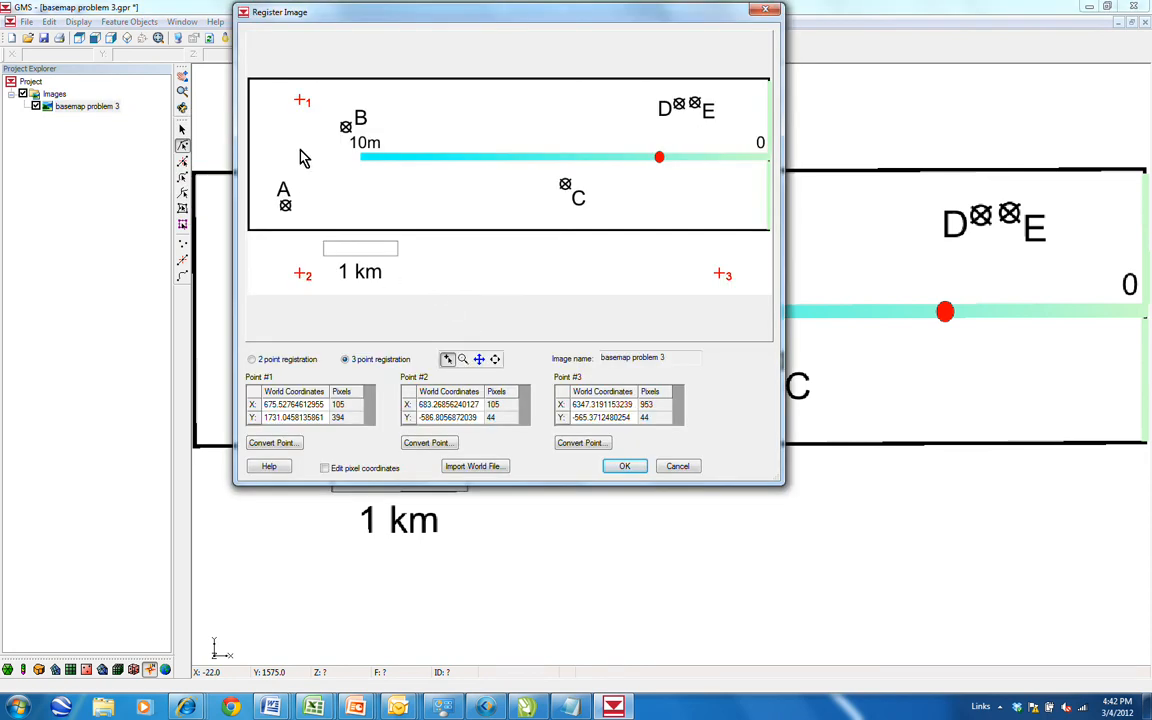
left_click_drag(268, 97, 250, 86)
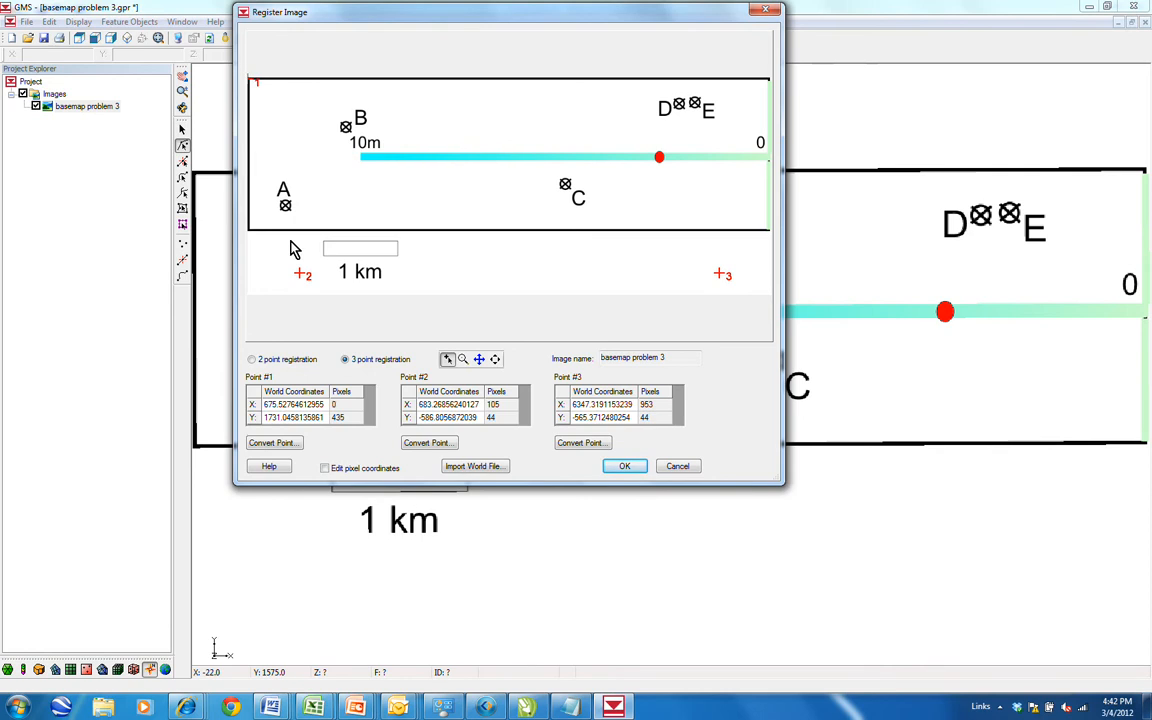
left_click_drag(293, 274, 254, 231)
left_click_drag(722, 276, 767, 231)
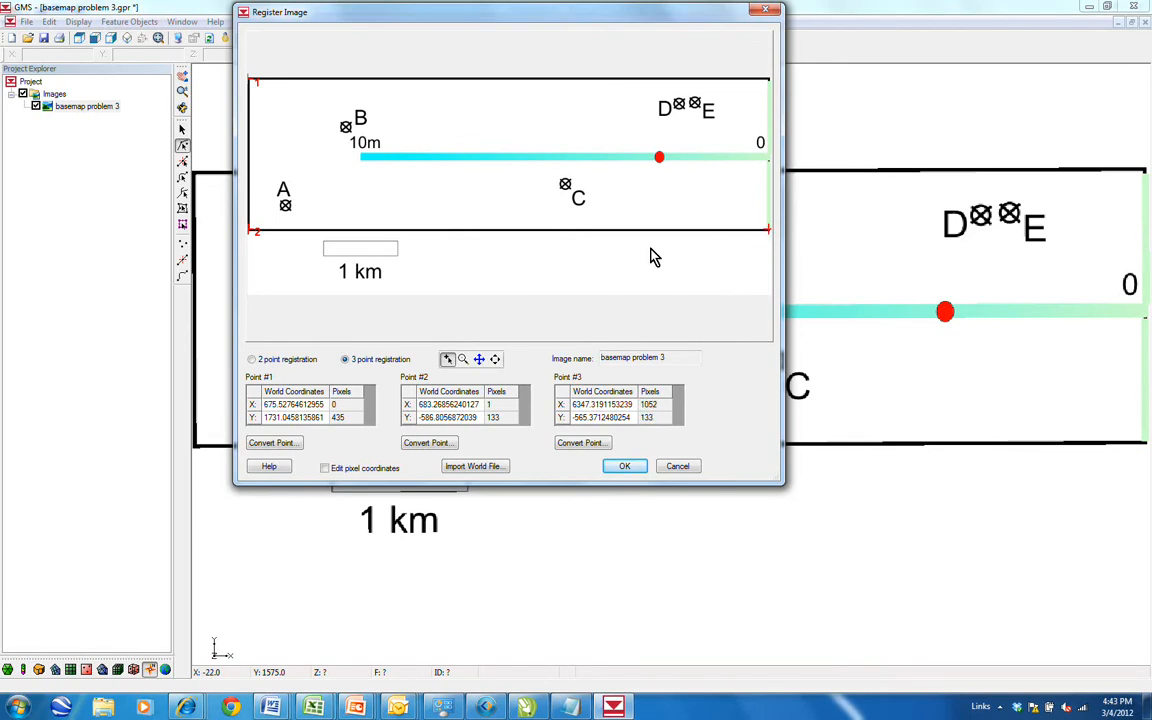
left_click(341, 404)
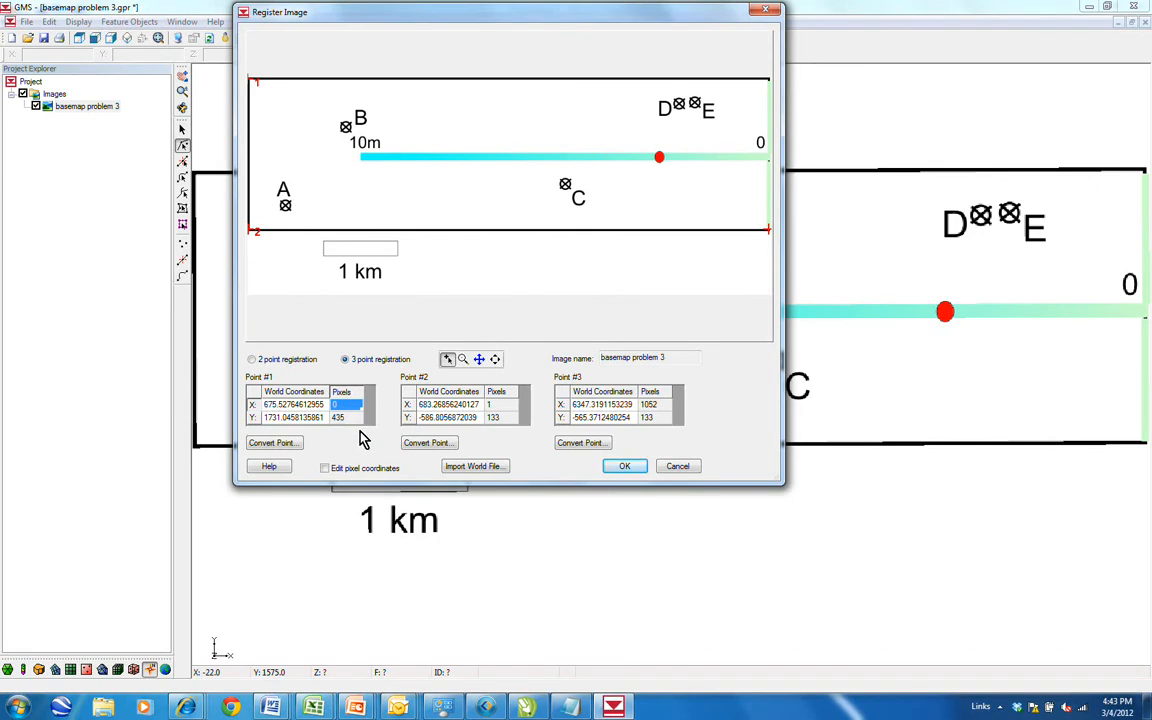
left_click(344, 418)
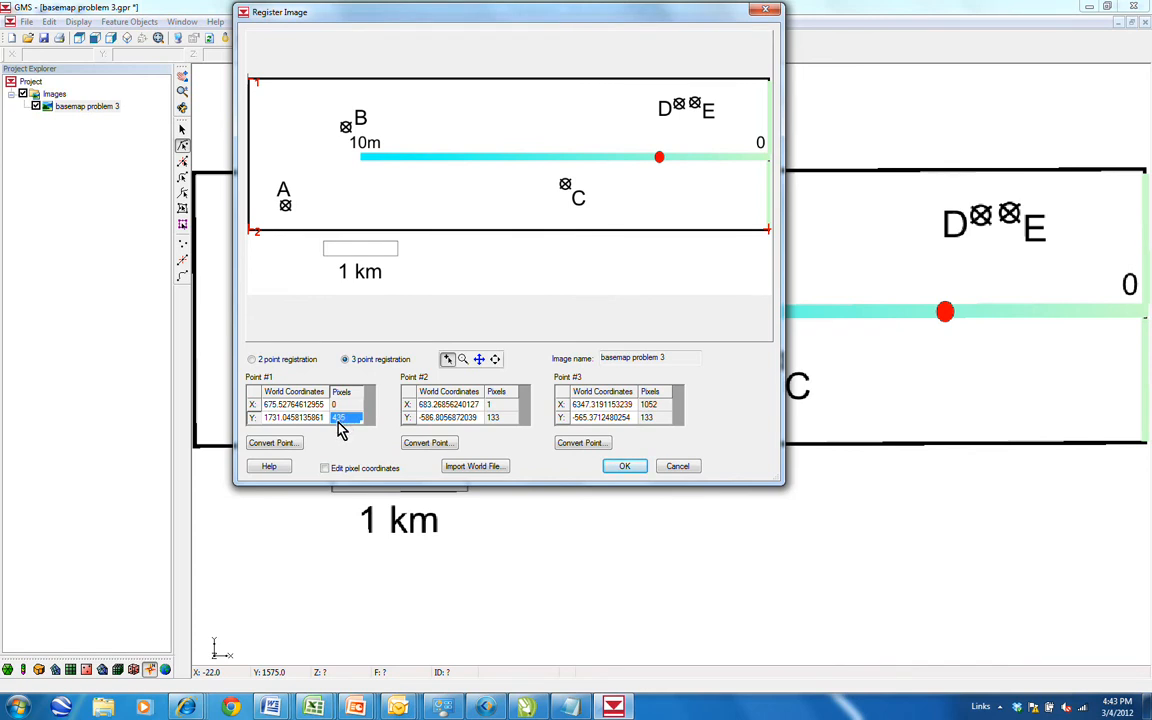
left_click(340, 404)
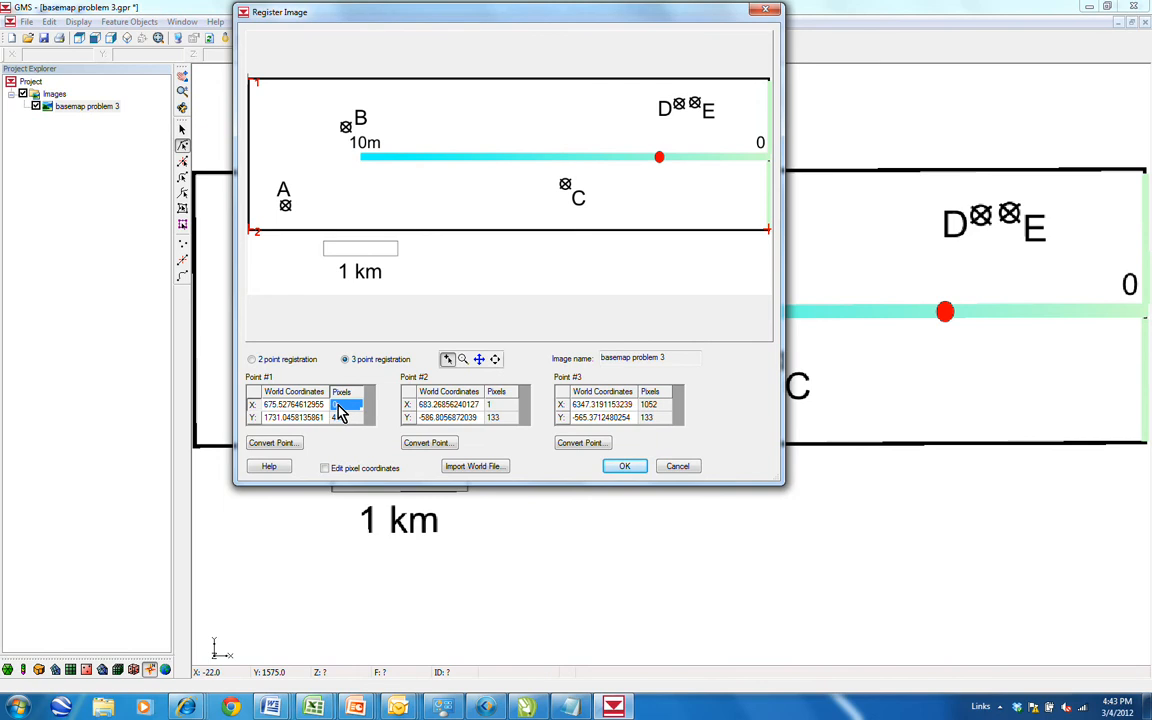
left_click(340, 418)
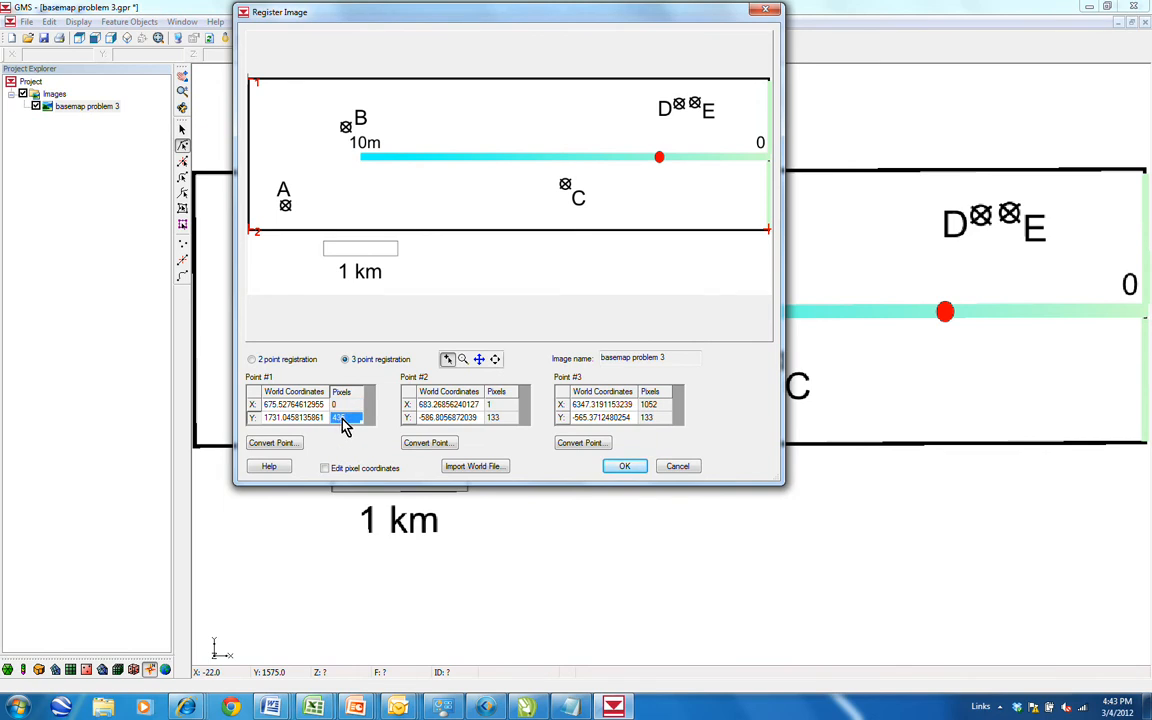
Set the world coordinates of registration point 1 to X 0, Y 2000 and of point 2 to X 0, Y 0.
left_click(307, 418)
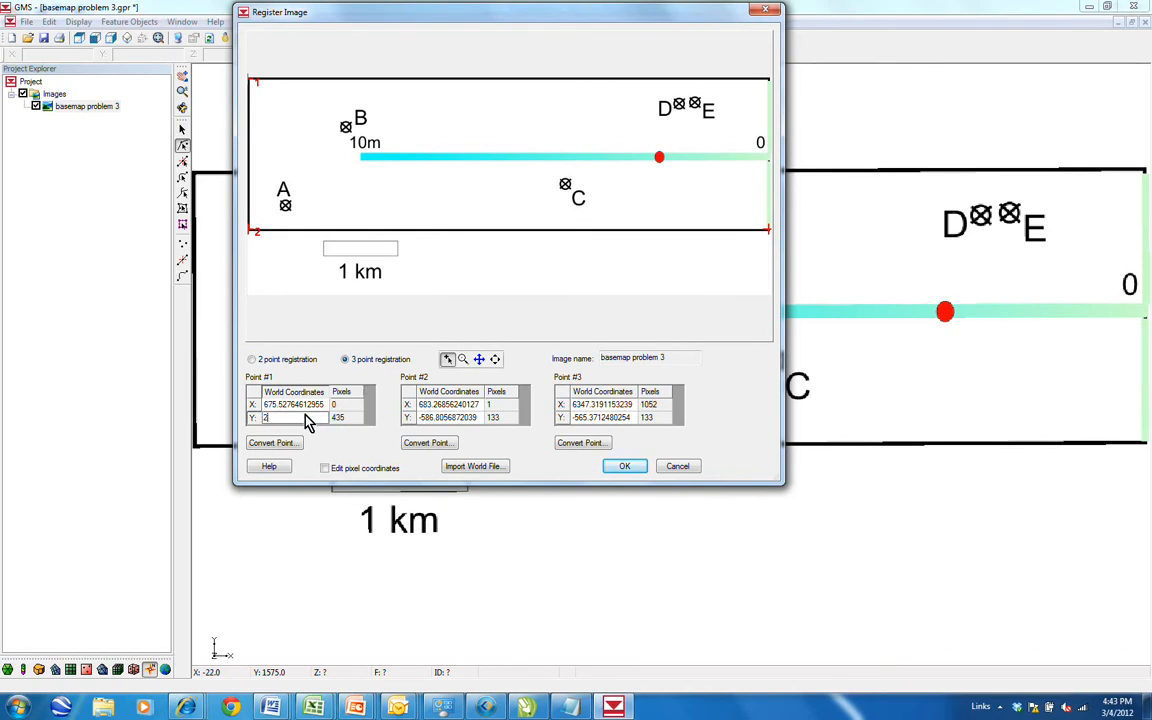
type("2000")
left_click(305, 409)
type("0")
left_click(433, 406)
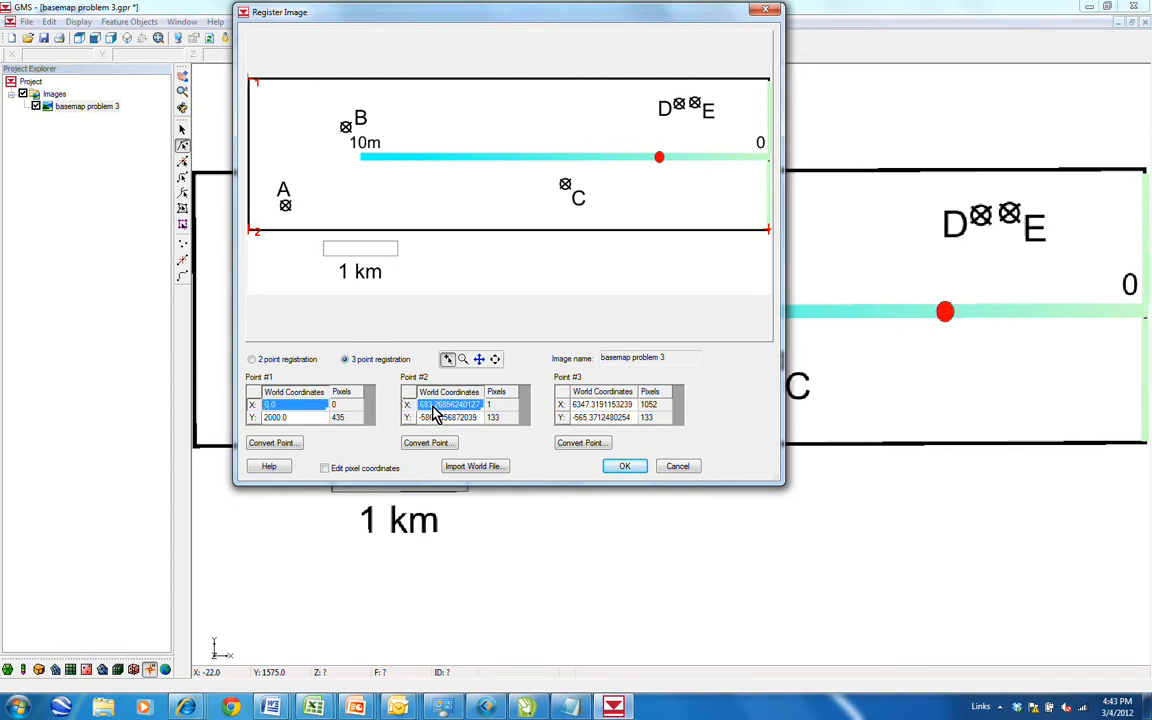
type("0")
left_click(440, 418)
type("0")
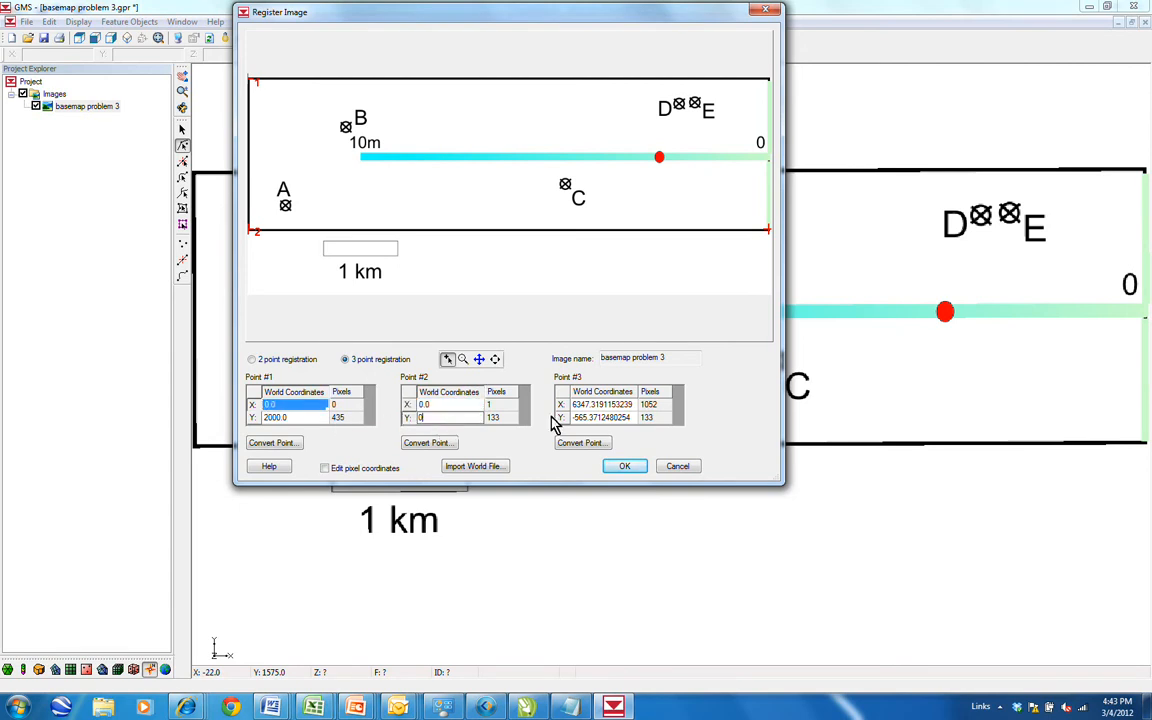
Set the world coordinates of registration point 3 to X 7000, Y 0 and apply the image registration.
left_click(586, 407)
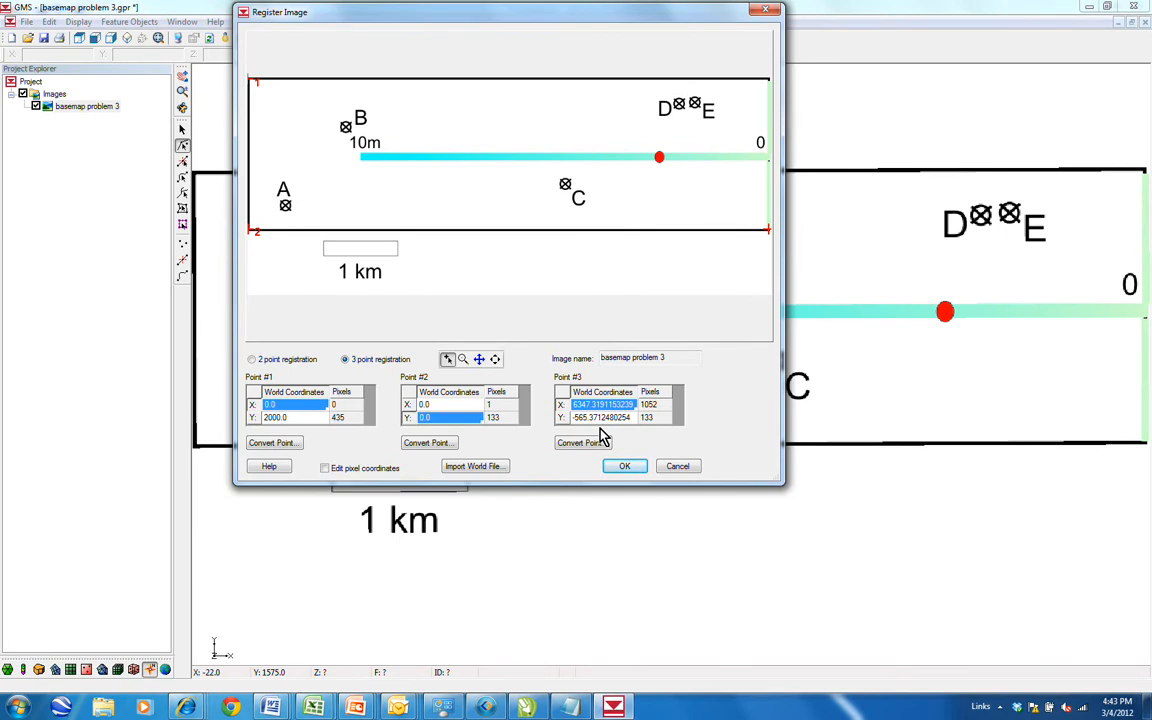
type("7000")
key("Tab")
type("0")
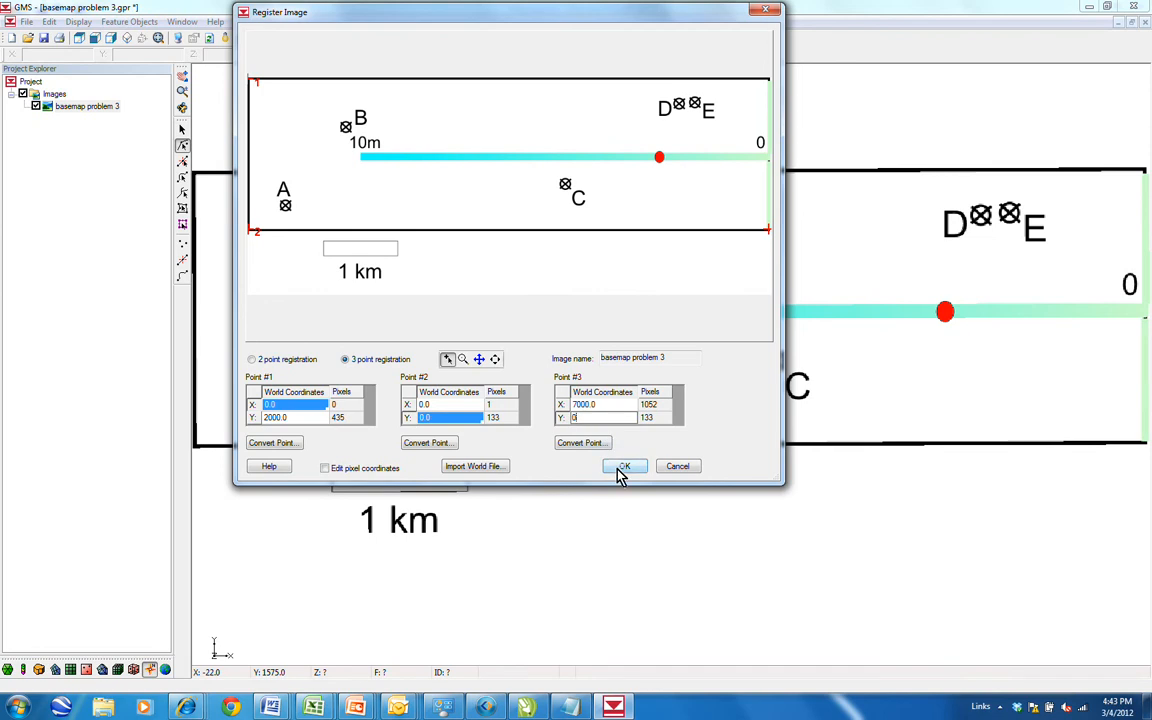
left_click(619, 469)
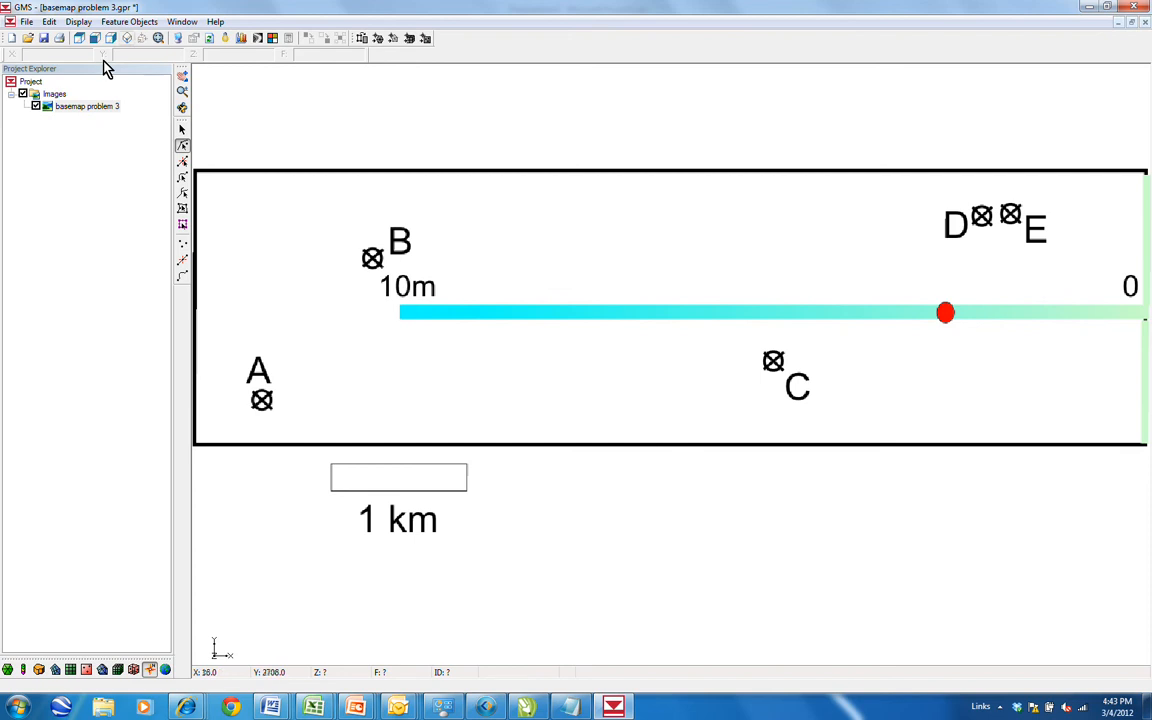
Create a new MODFLOW conceptual model named "problem 3" in the project.
left_click(45, 95)
right_click(26, 84)
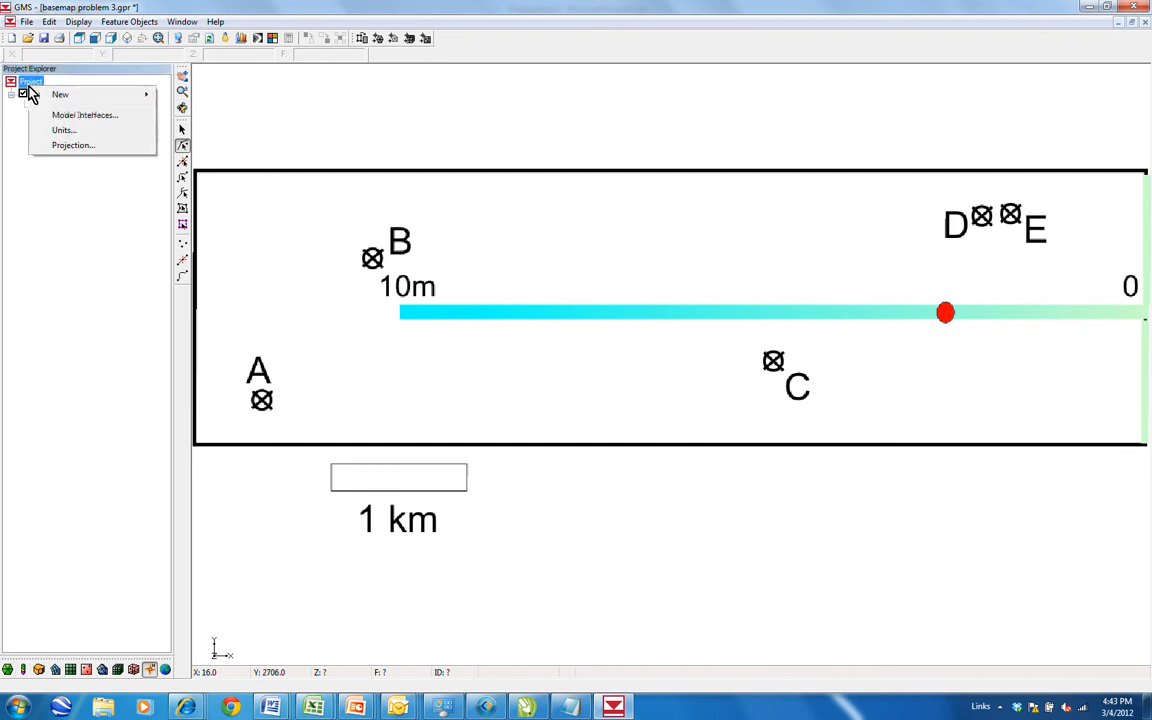
mouse_move(60, 97)
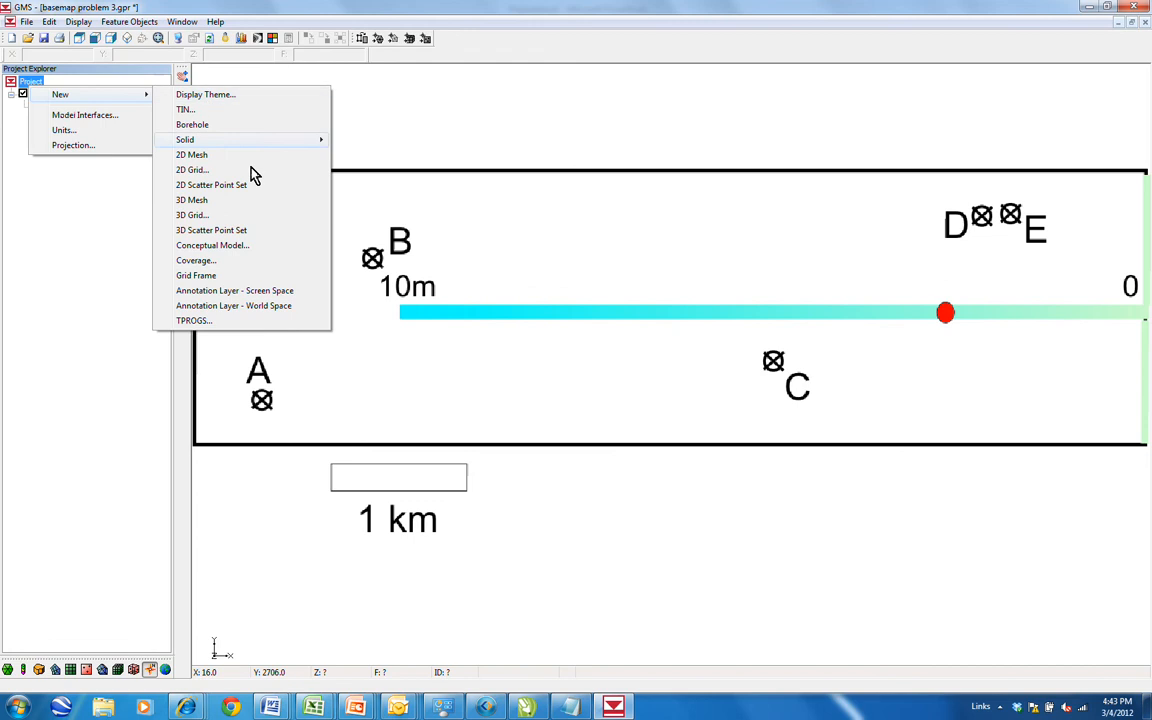
left_click(241, 250)
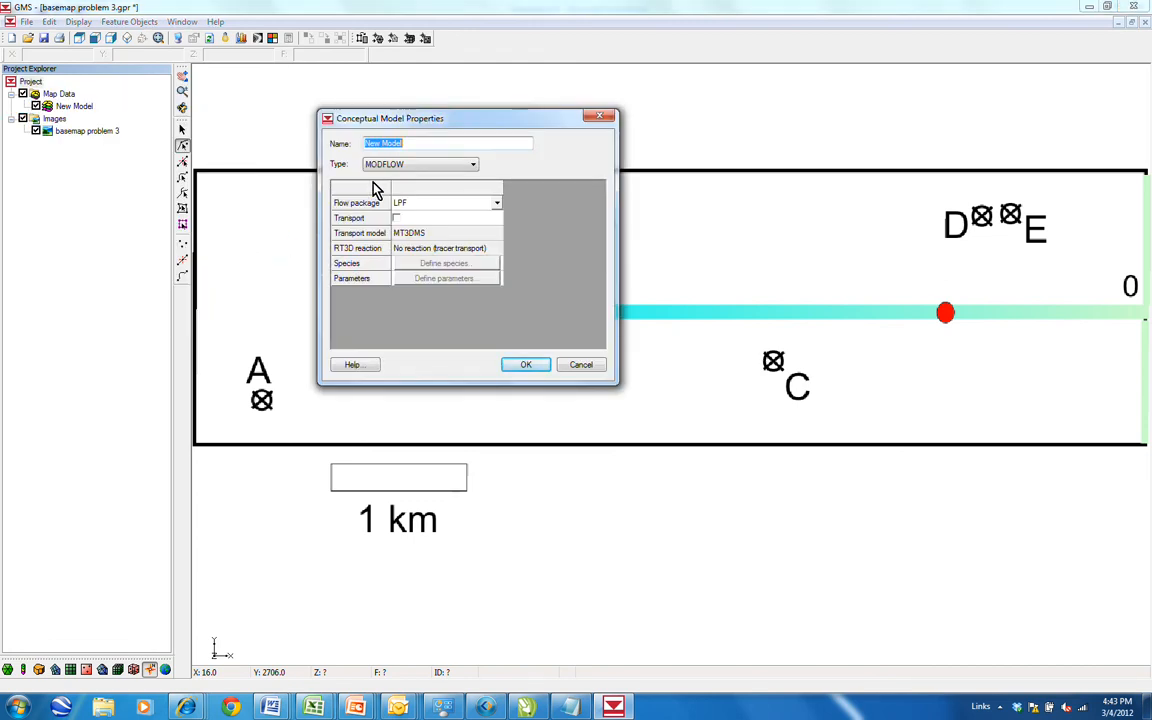
type("problem 3")
key("Return")
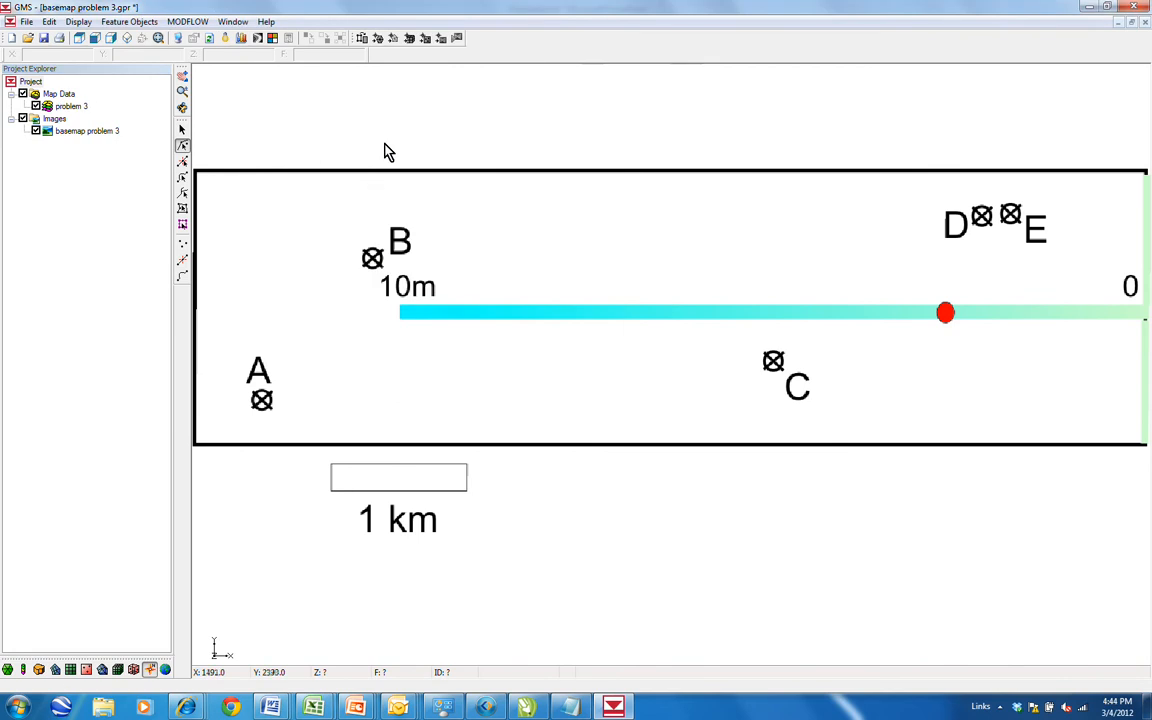
Add a coverage named "boundary" to the problem 3 model, with default layer range 1 to 5 and used to define the model boundary.
right_click(66, 107)
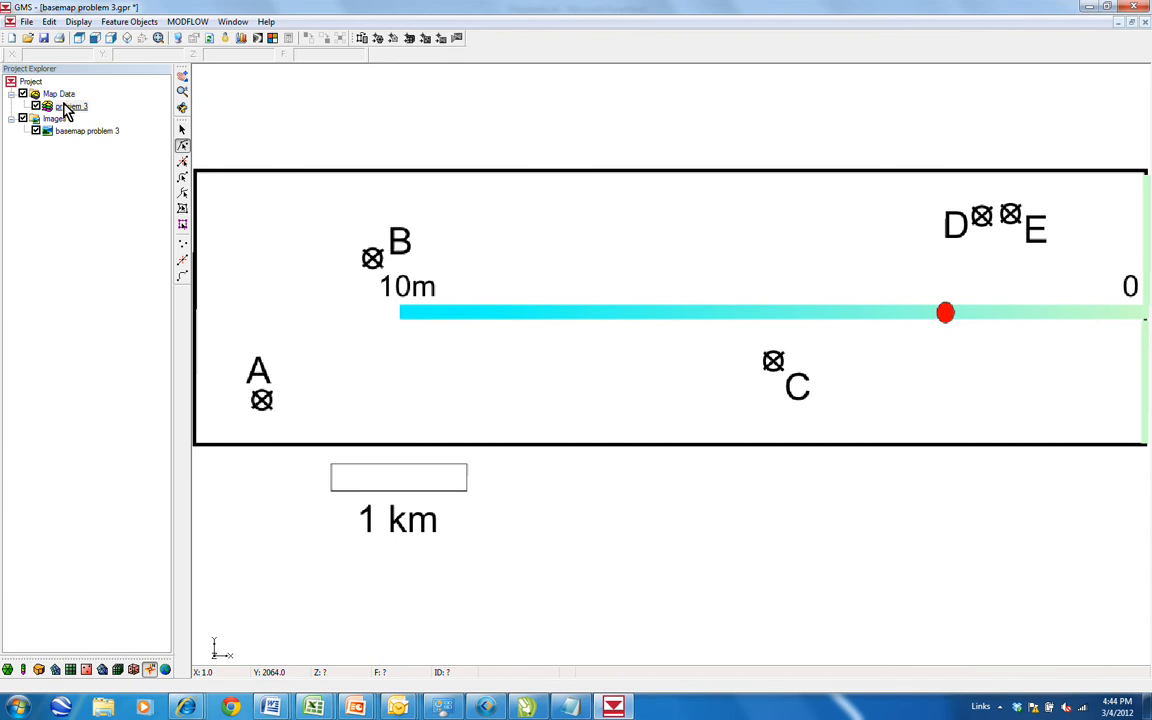
left_click(152, 179)
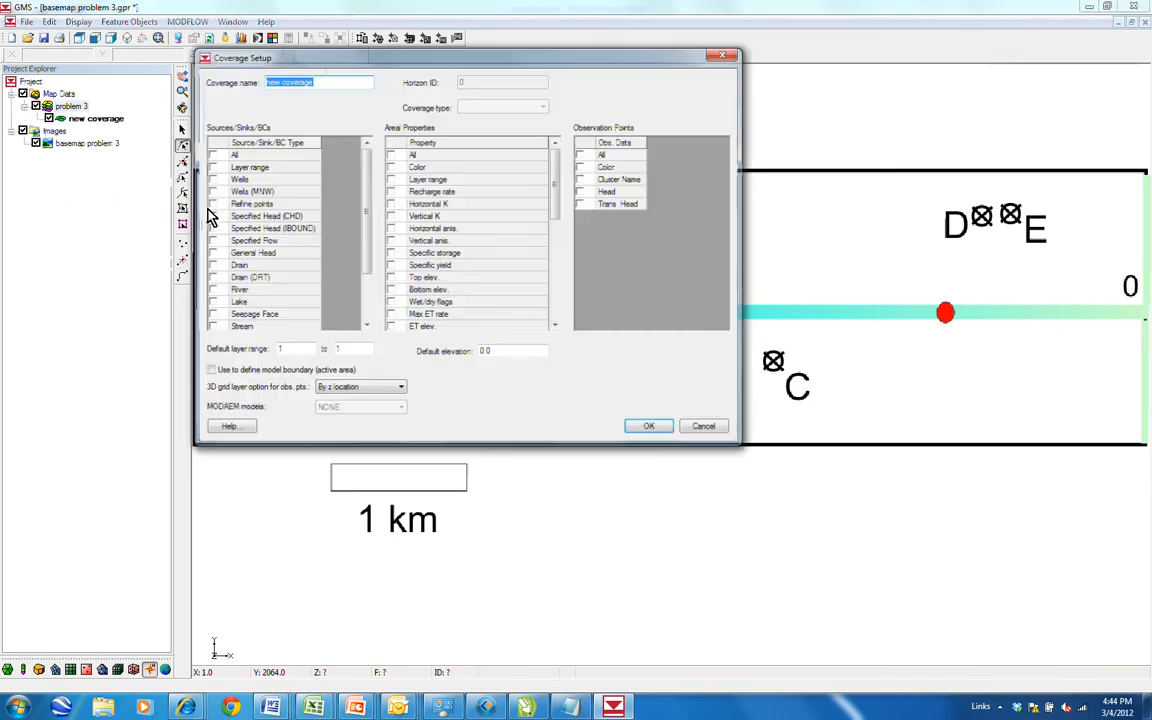
type("boundary")
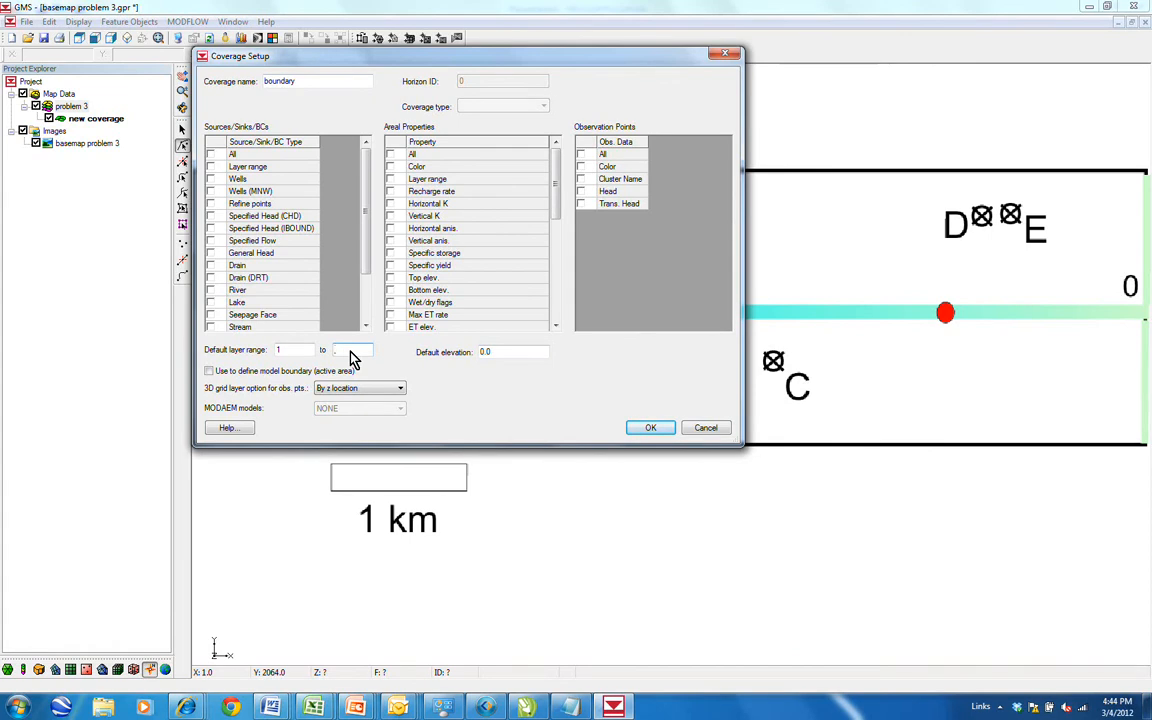
type("5")
left_click(210, 371)
left_click(650, 428)
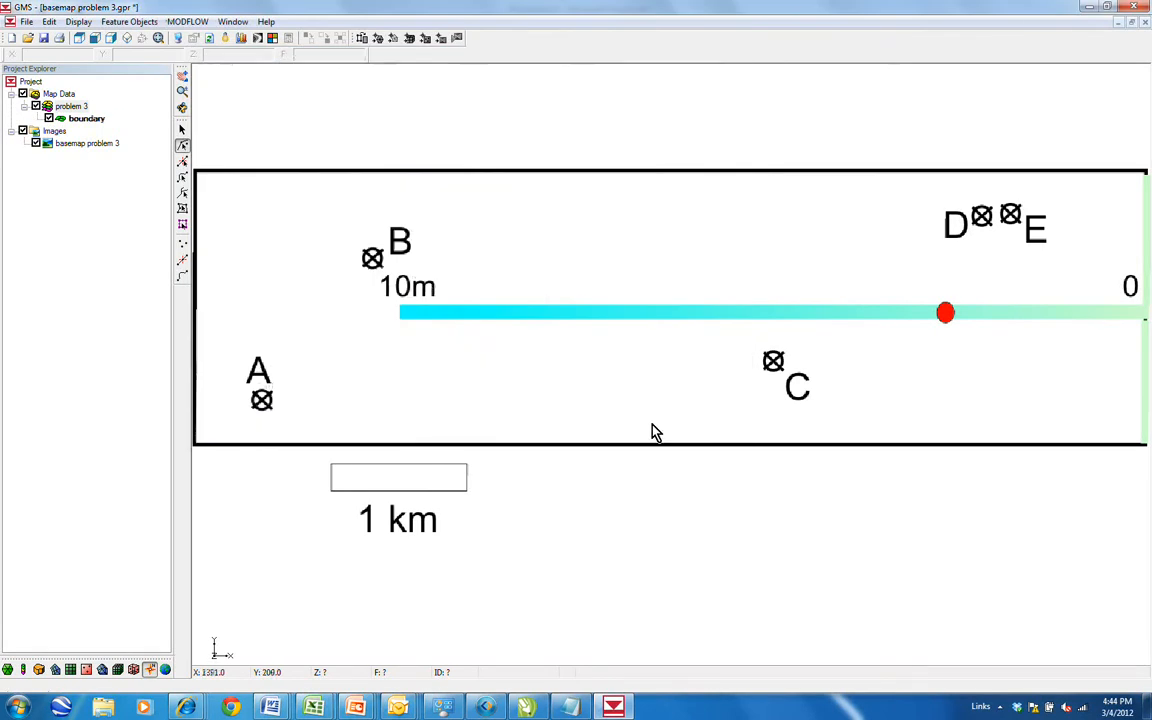
Trace a closed arc around the four corners of the basemap's black rectangle and build a polygon from it.
left_click(183, 277)
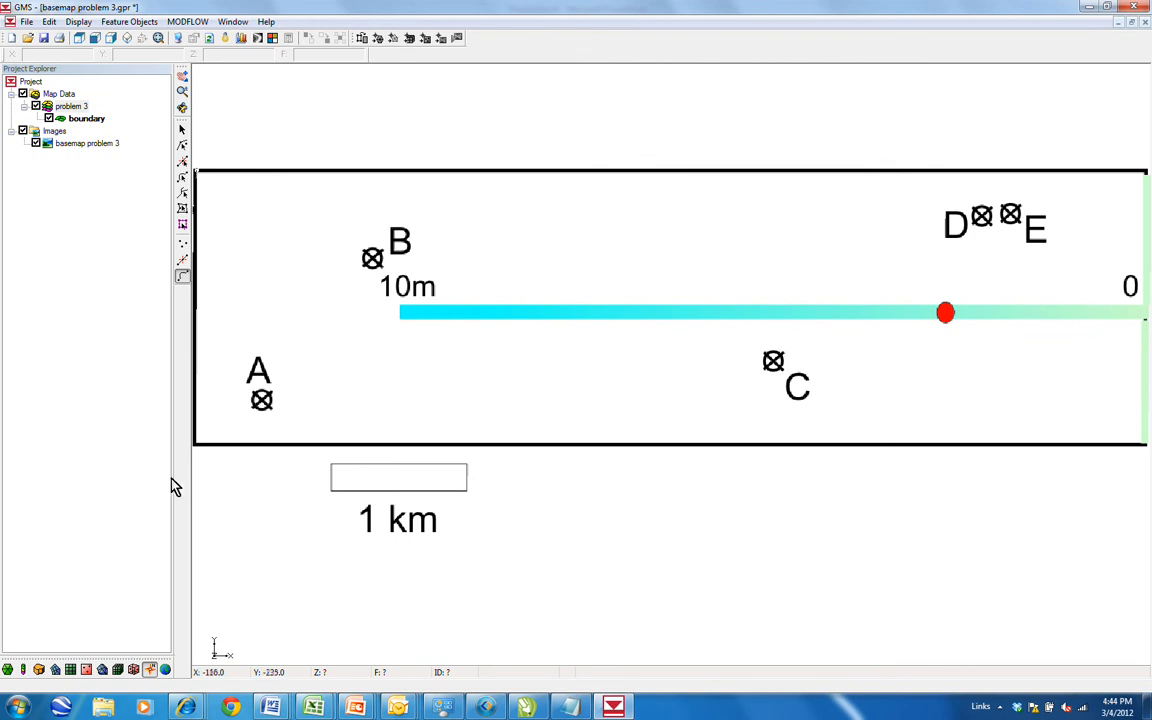
left_click(195, 445)
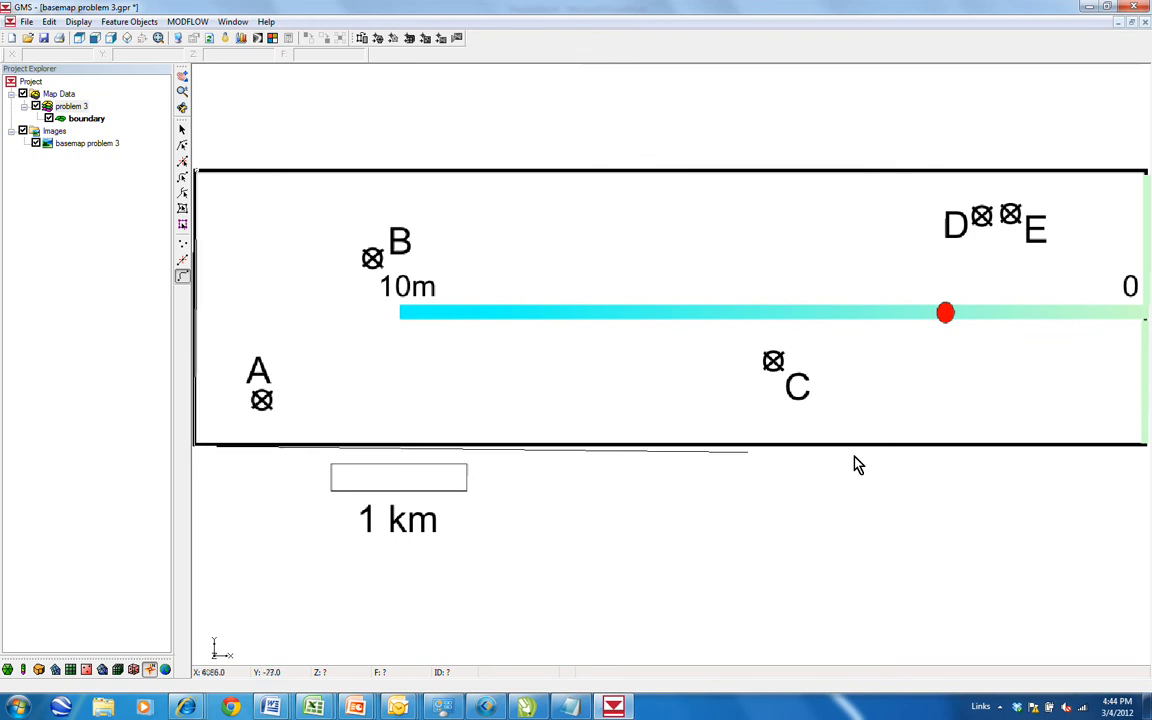
left_click(1146, 446)
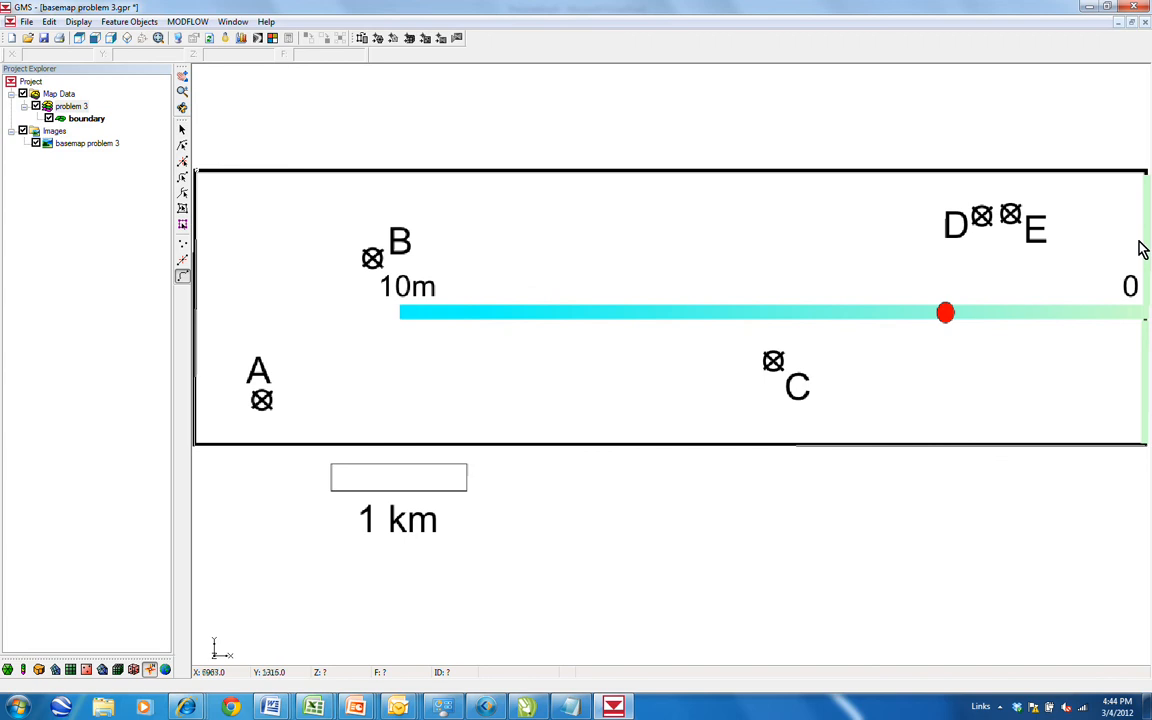
left_click(1147, 177)
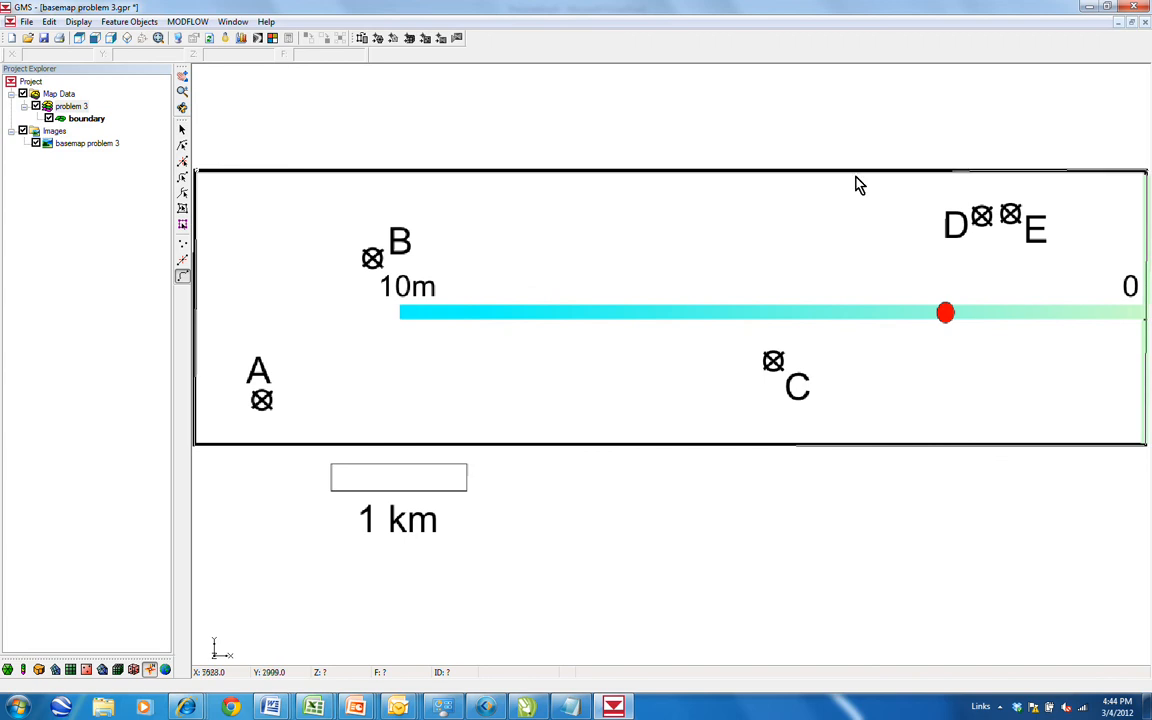
left_click(197, 174)
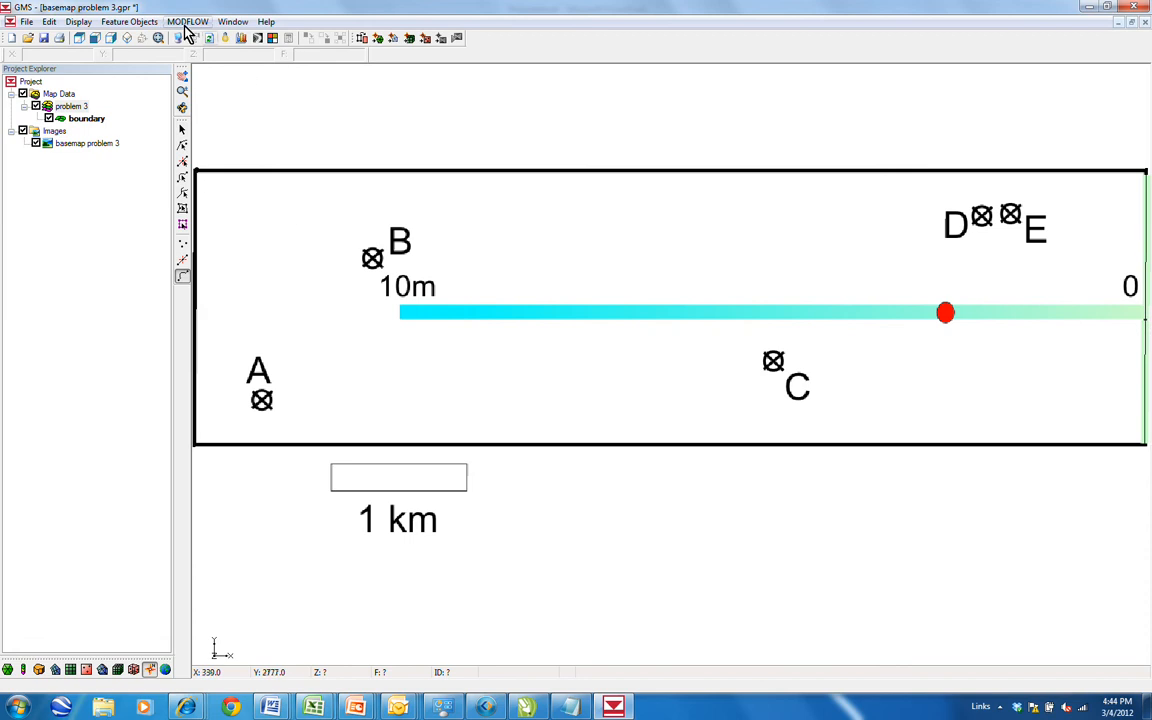
left_click(148, 28)
left_click(147, 37)
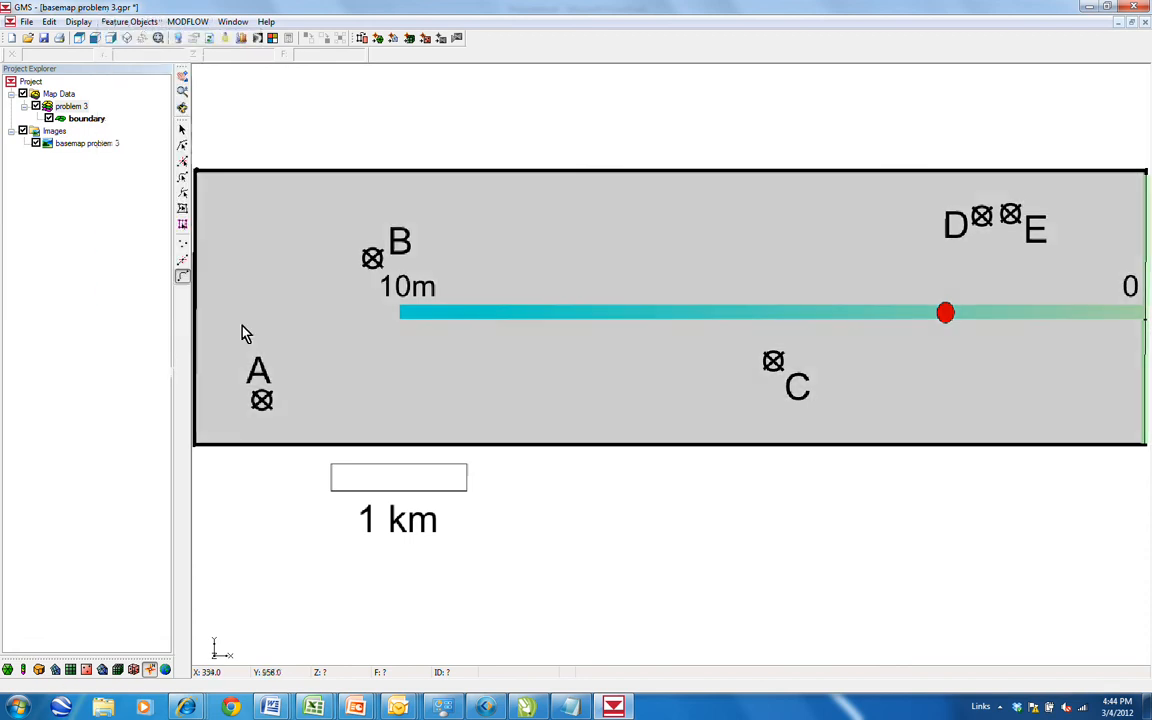
Duplicate the boundary coverage and rename the copy "K and R".
right_click(87, 122)
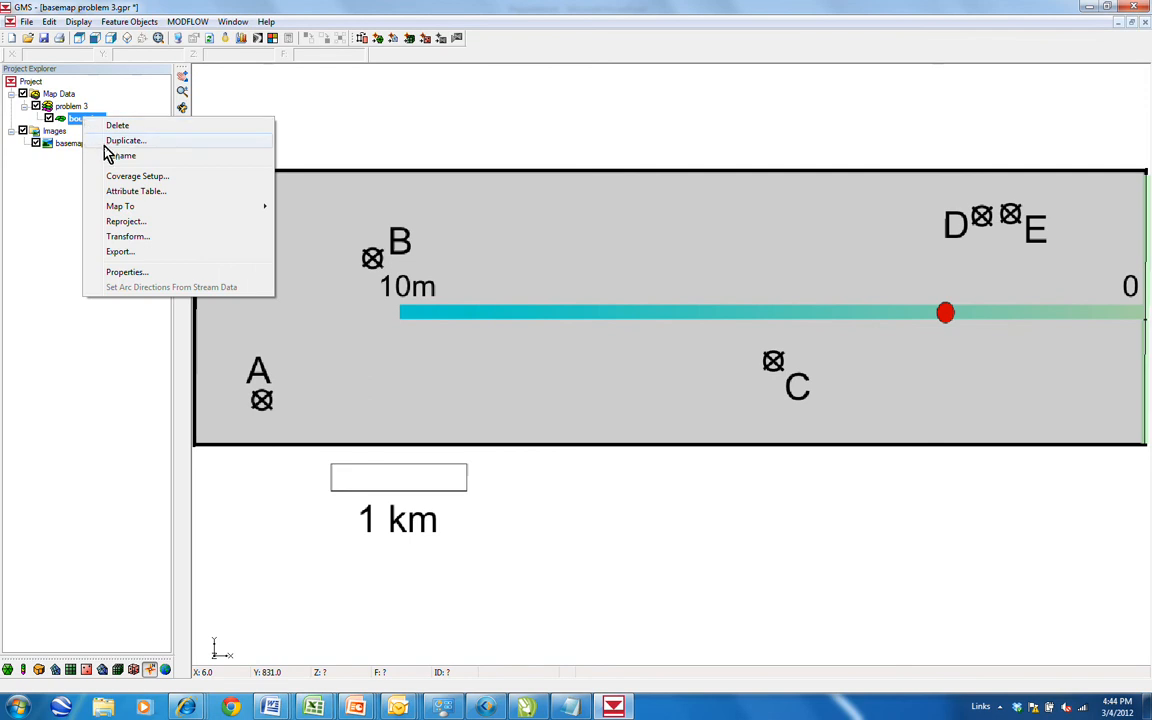
left_click(105, 142)
left_click(103, 131)
right_click(104, 132)
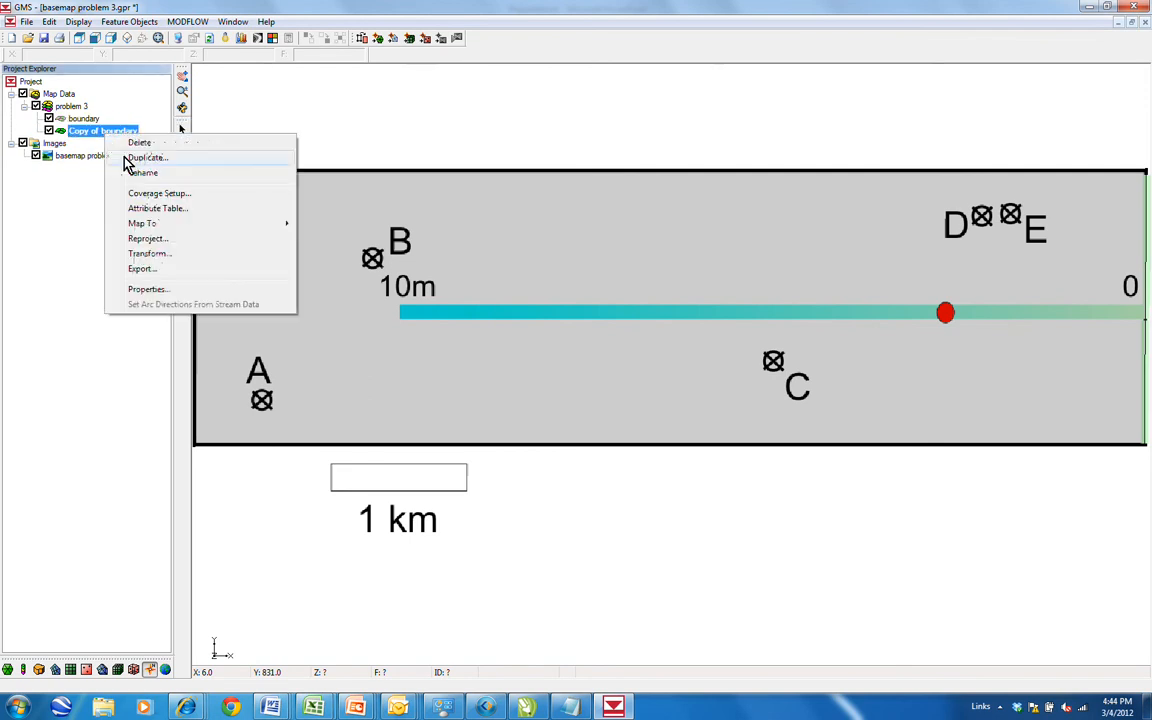
left_click(134, 172)
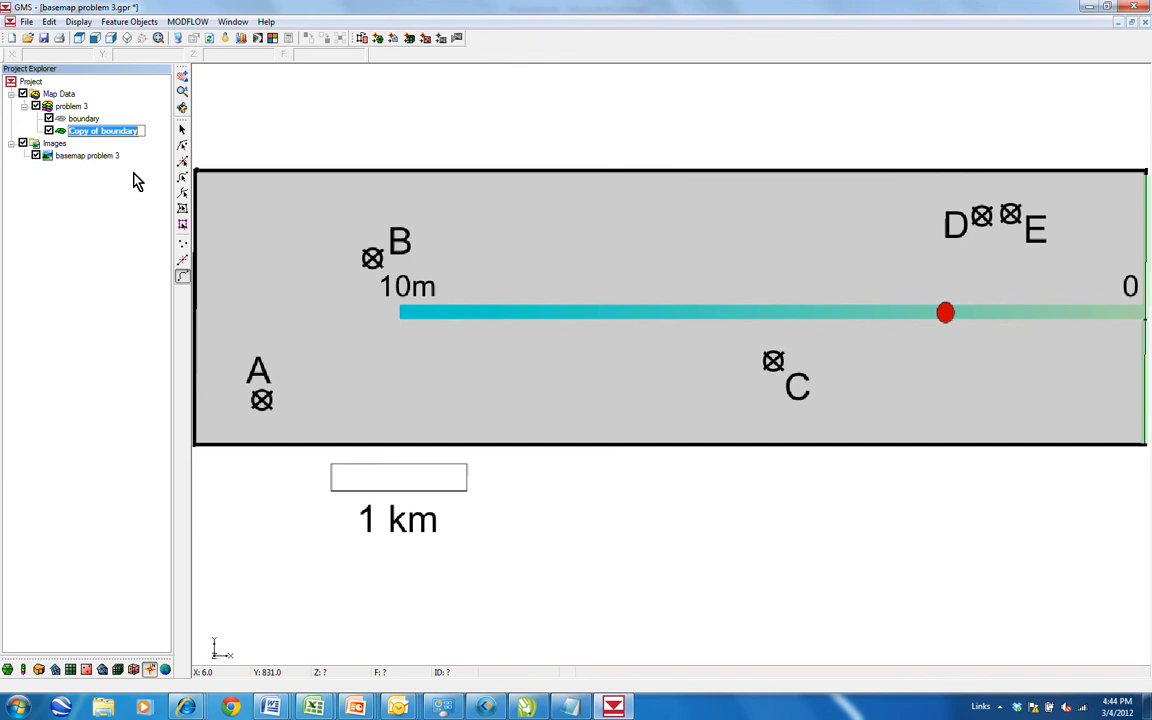
type("K and")
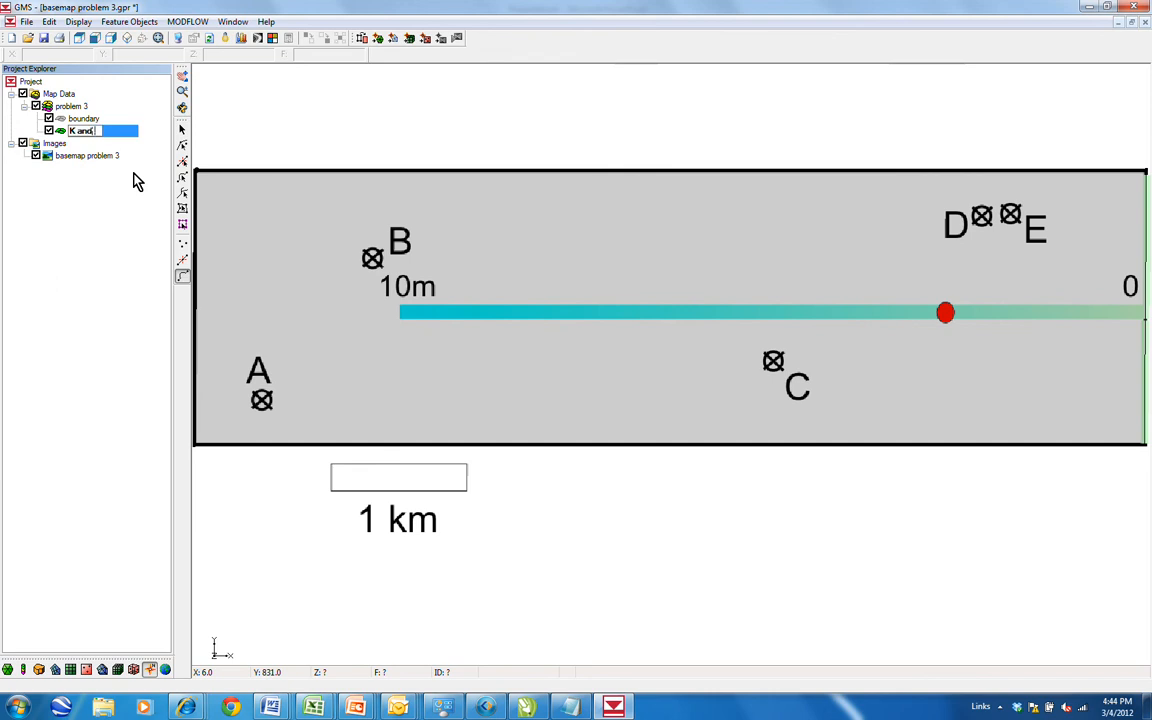
type(" R")
key("Return")
Enable the areal properties Recharge rate, Horizontal K, Horizontal anis. and Vertical anis. in the setup of the K and R coverage.
right_click(88, 139)
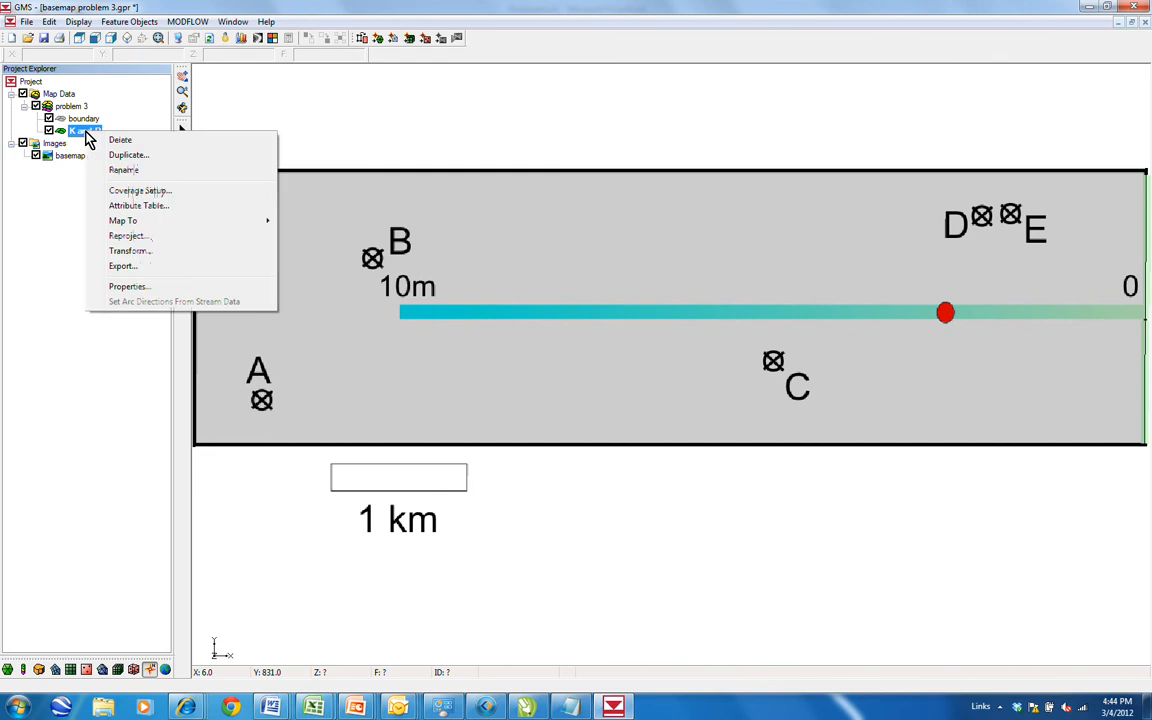
left_click(126, 191)
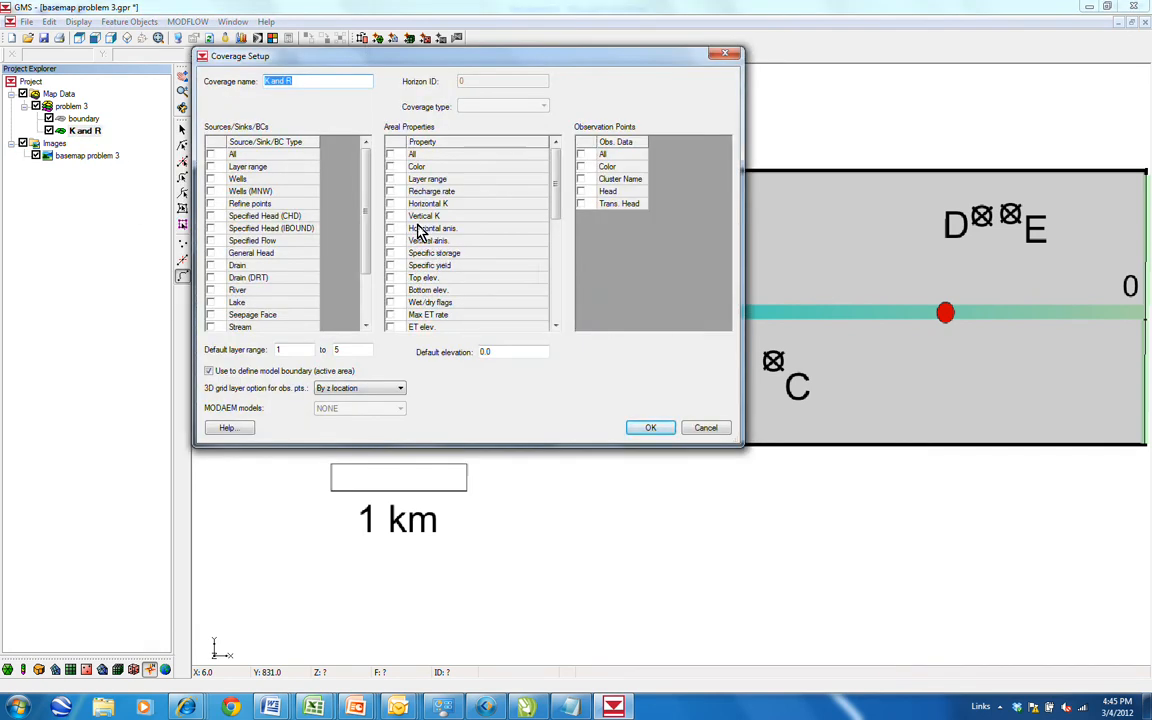
left_click(391, 192)
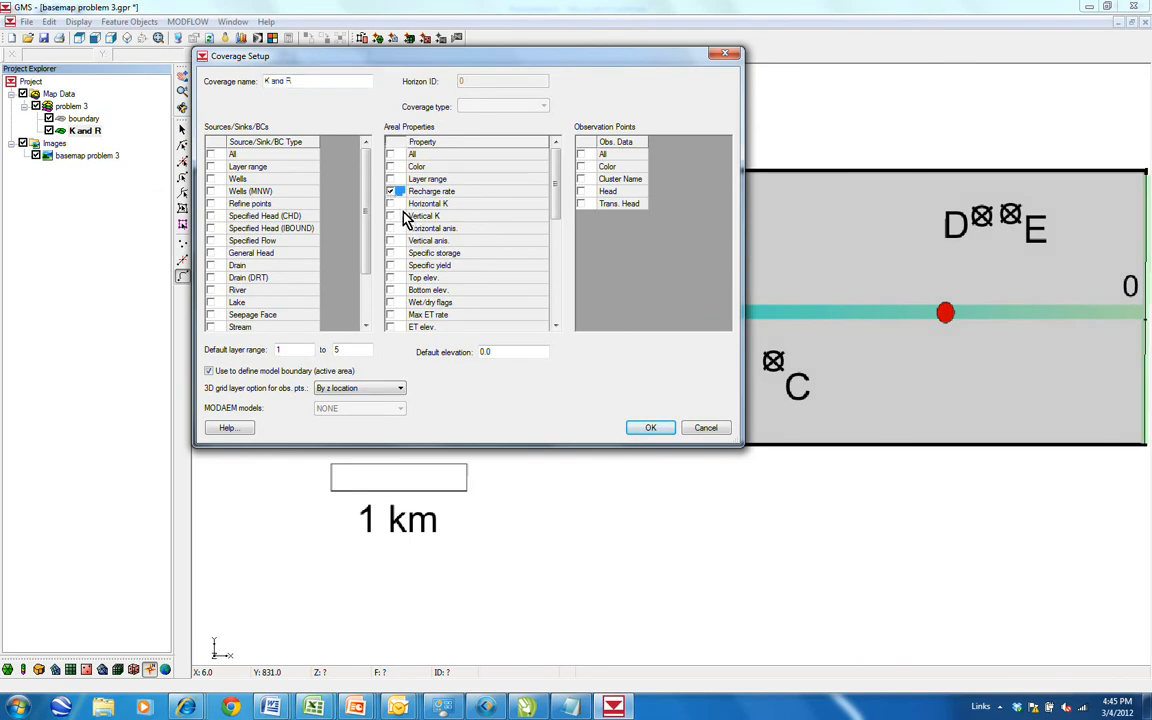
left_click(390, 205)
left_click(390, 229)
left_click(390, 241)
left_click(657, 429)
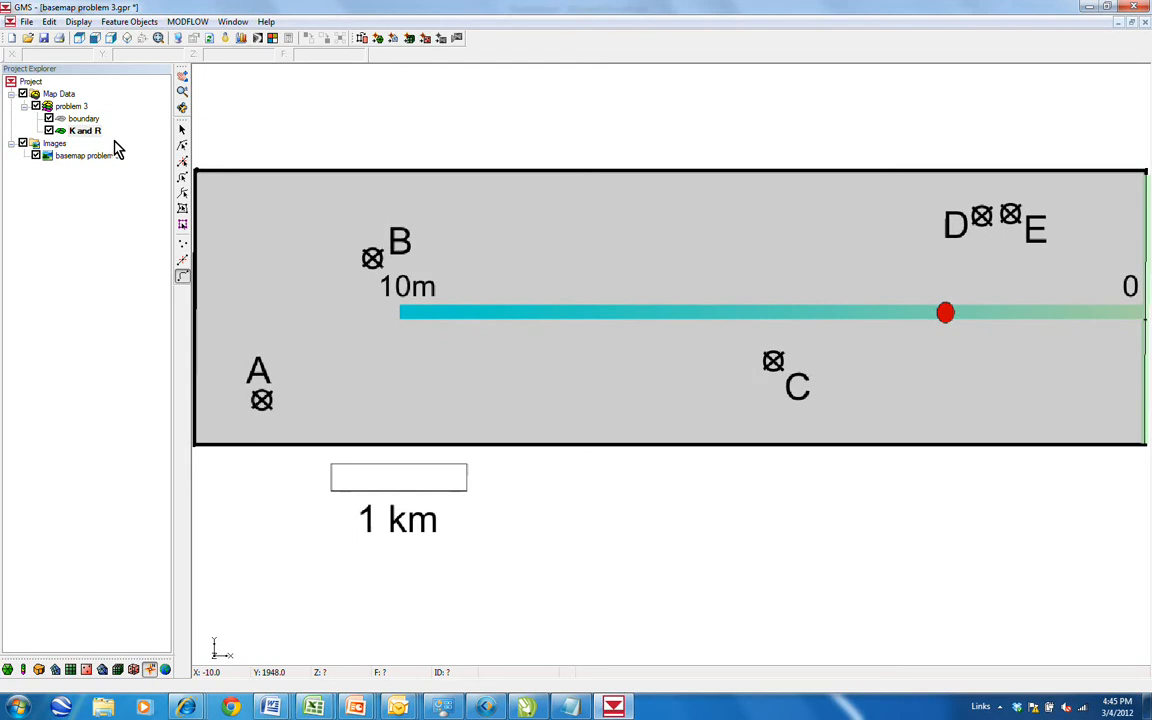
Add a coverage named "strean" to the problem 3 model, with Specified Head (CHD) enabled and used to define the model boundary.
left_click(78, 108)
right_click(78, 108)
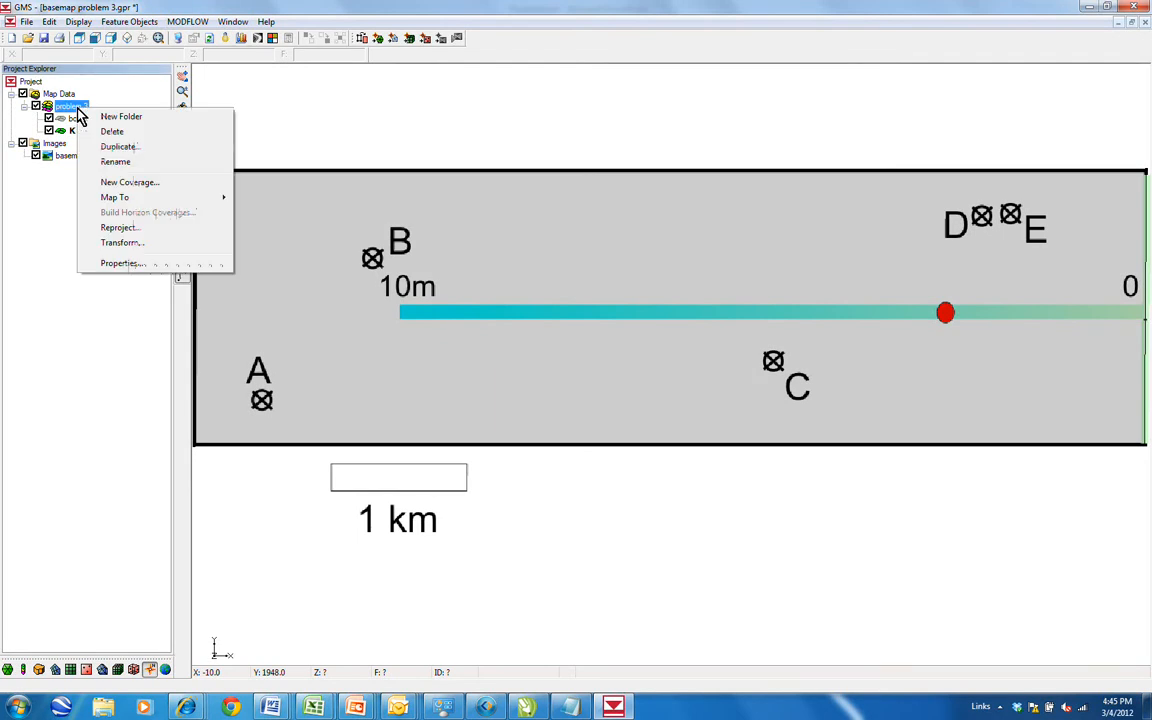
left_click(116, 186)
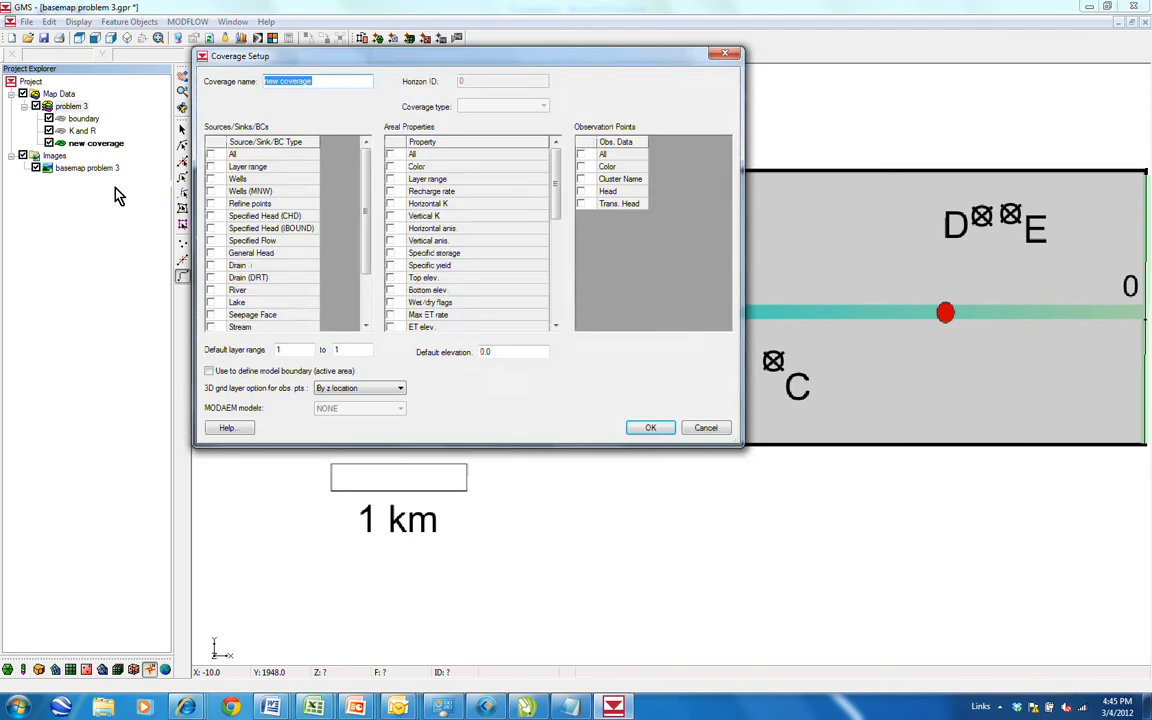
type("stream")
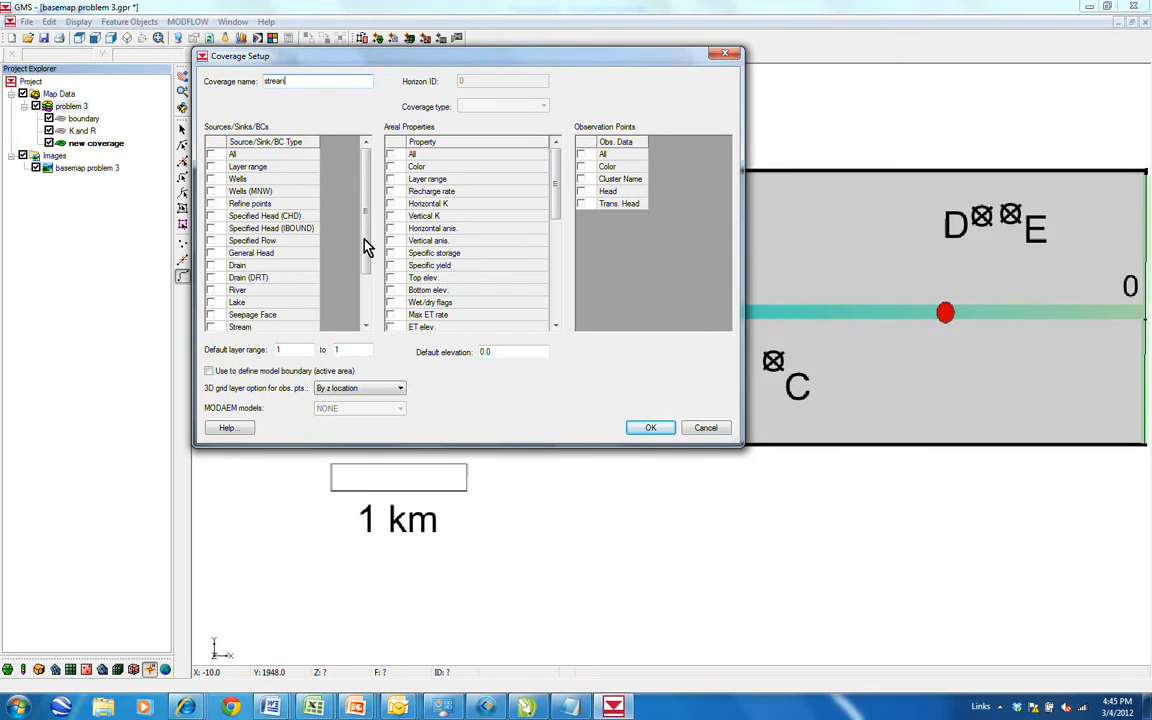
left_click(211, 216)
left_click(345, 371)
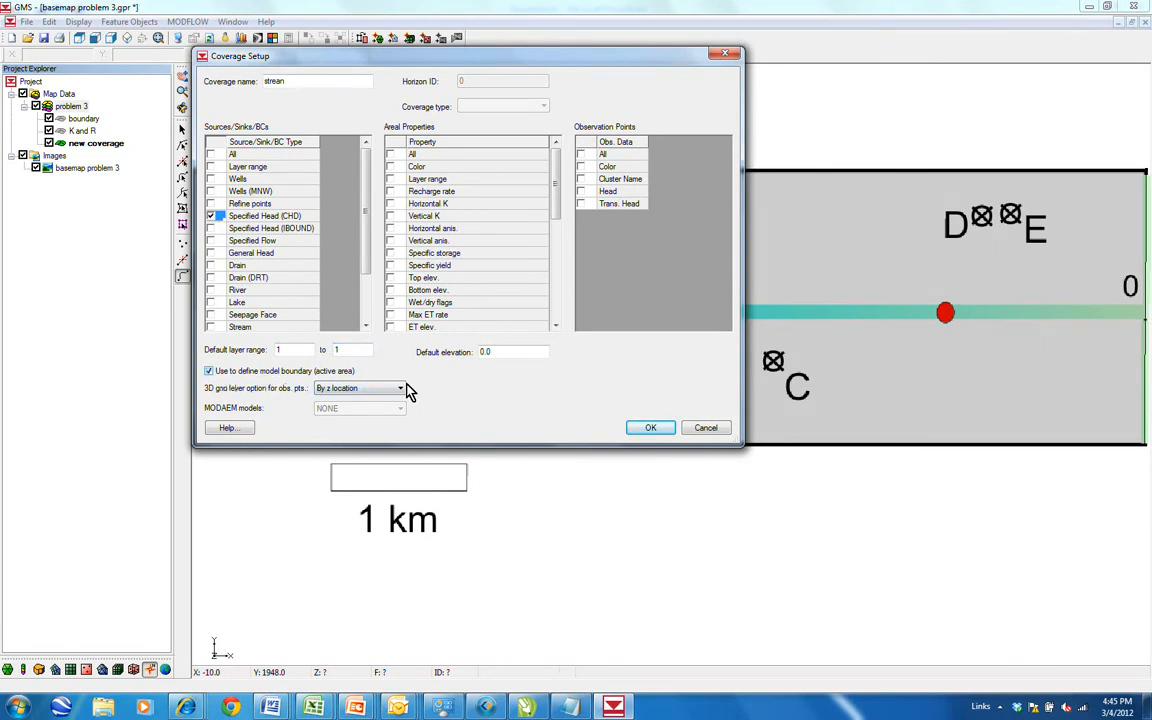
left_click(646, 428)
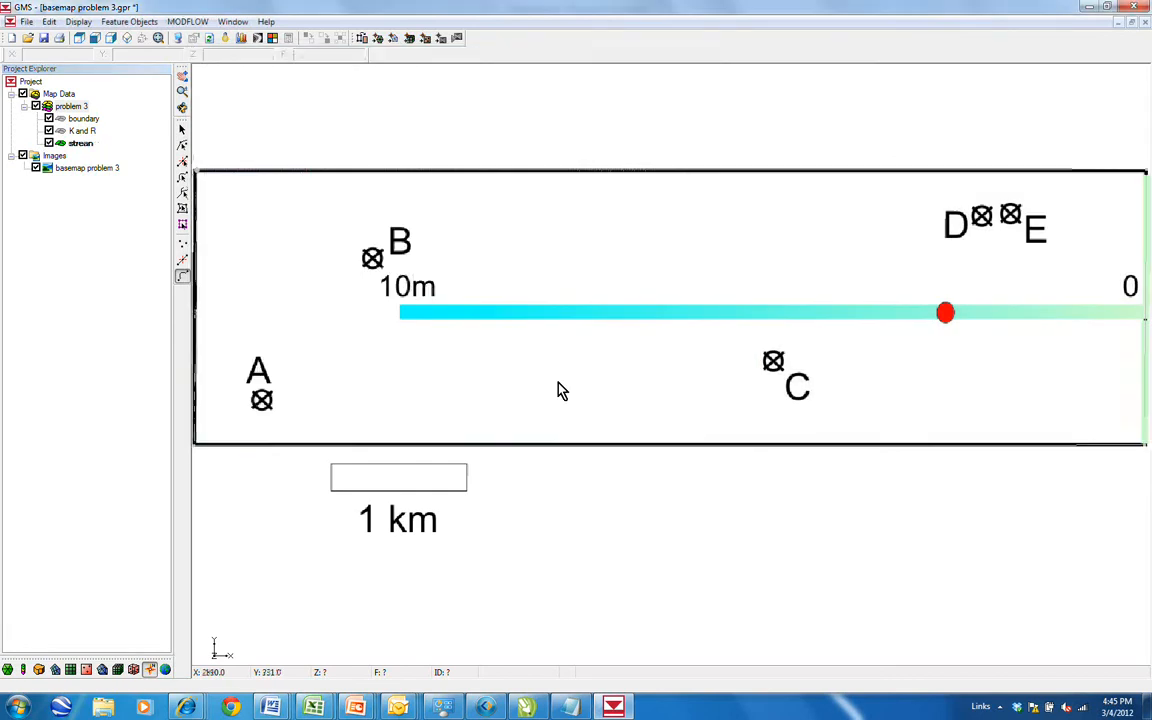
Draw an arc about 5442 long along the basemap's blue stream and another about 1960 long down the rectangle's right edge.
left_click(88, 150)
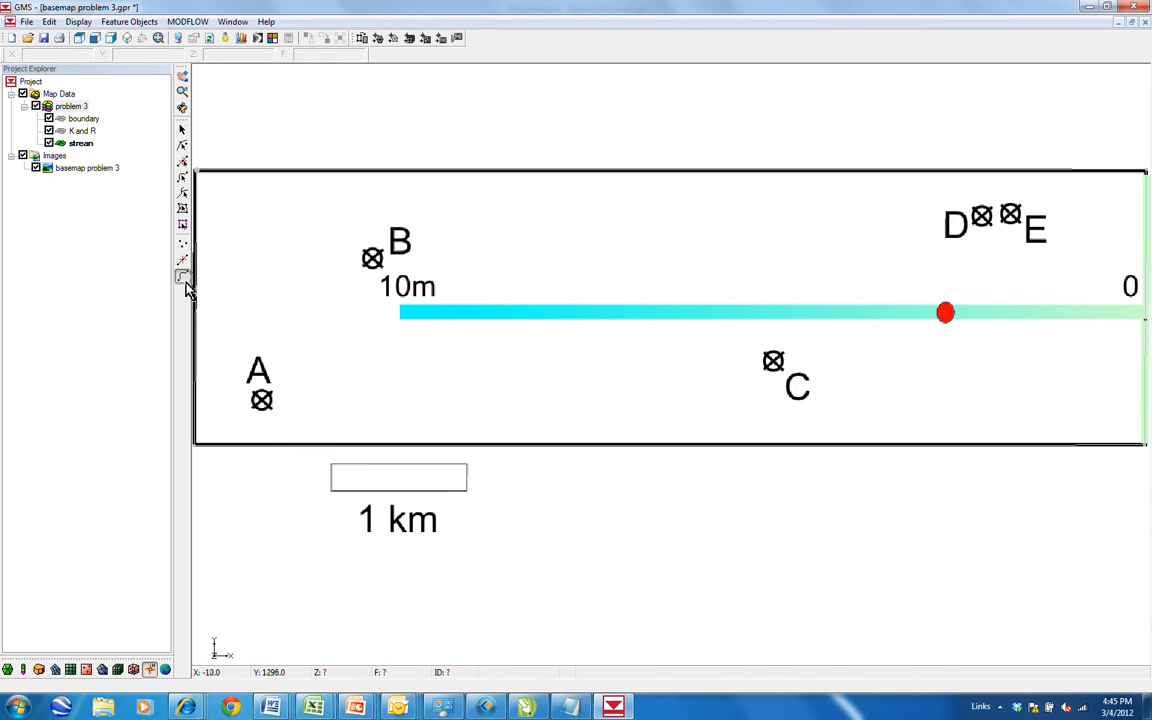
left_click(1142, 311)
double_click(404, 313)
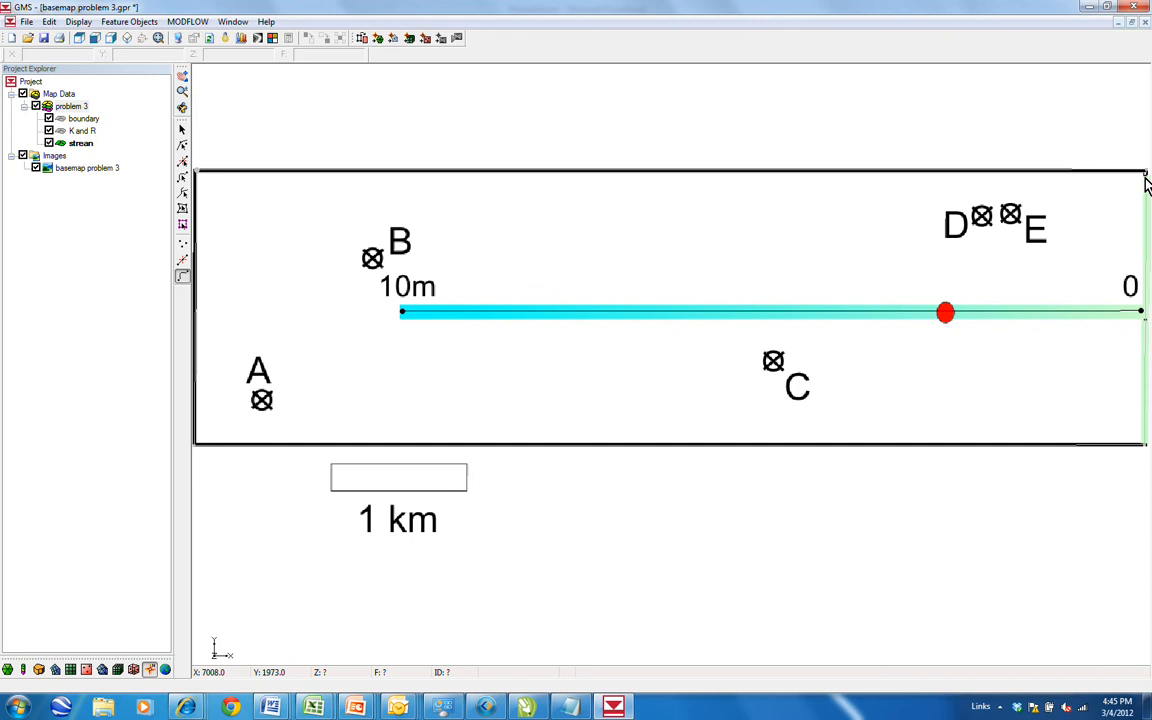
double_click(1144, 442)
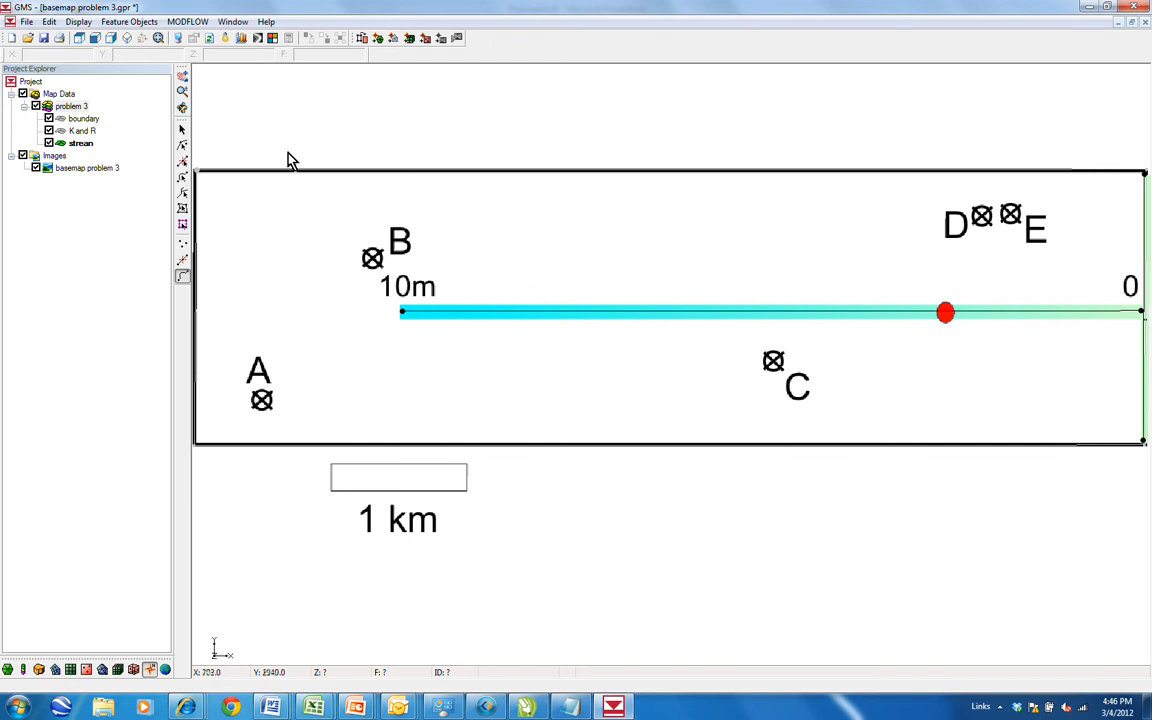
left_click(86, 145)
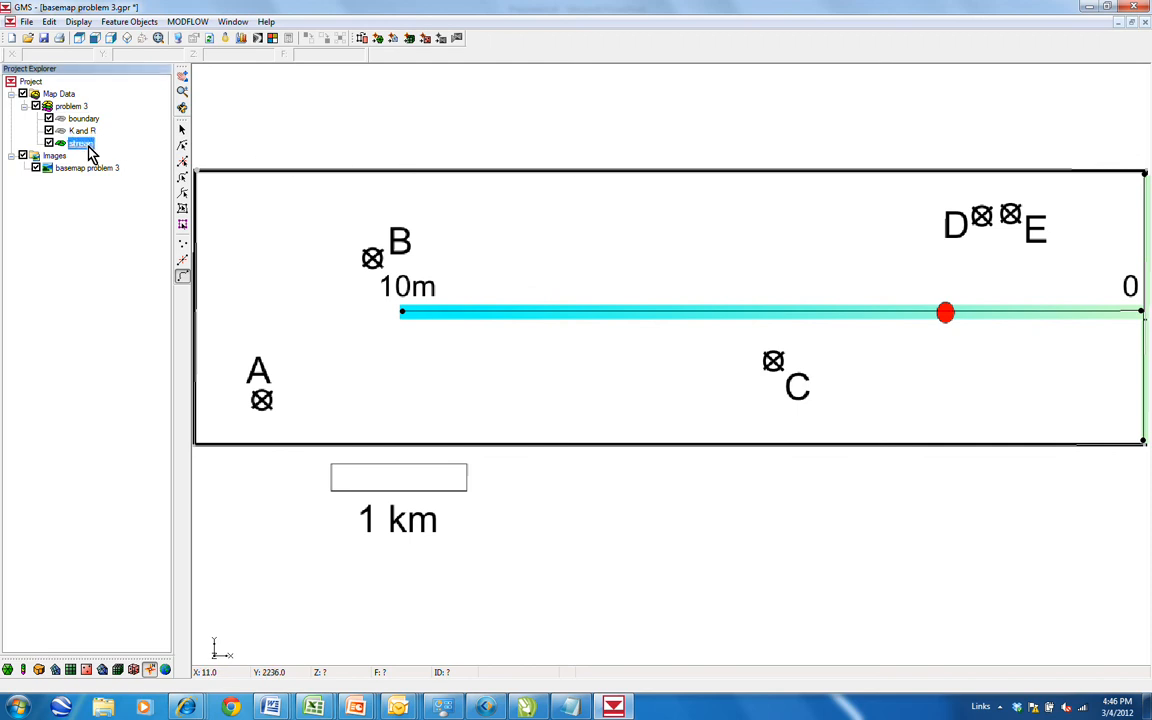
right_click(90, 150)
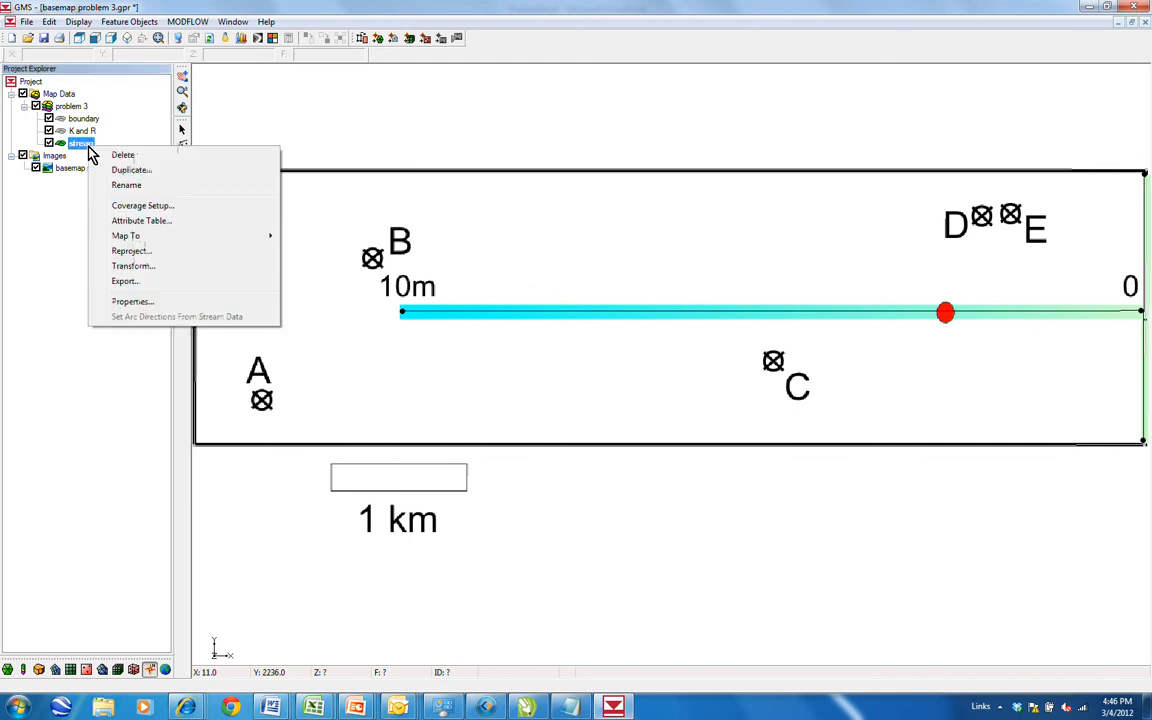
left_click(141, 222)
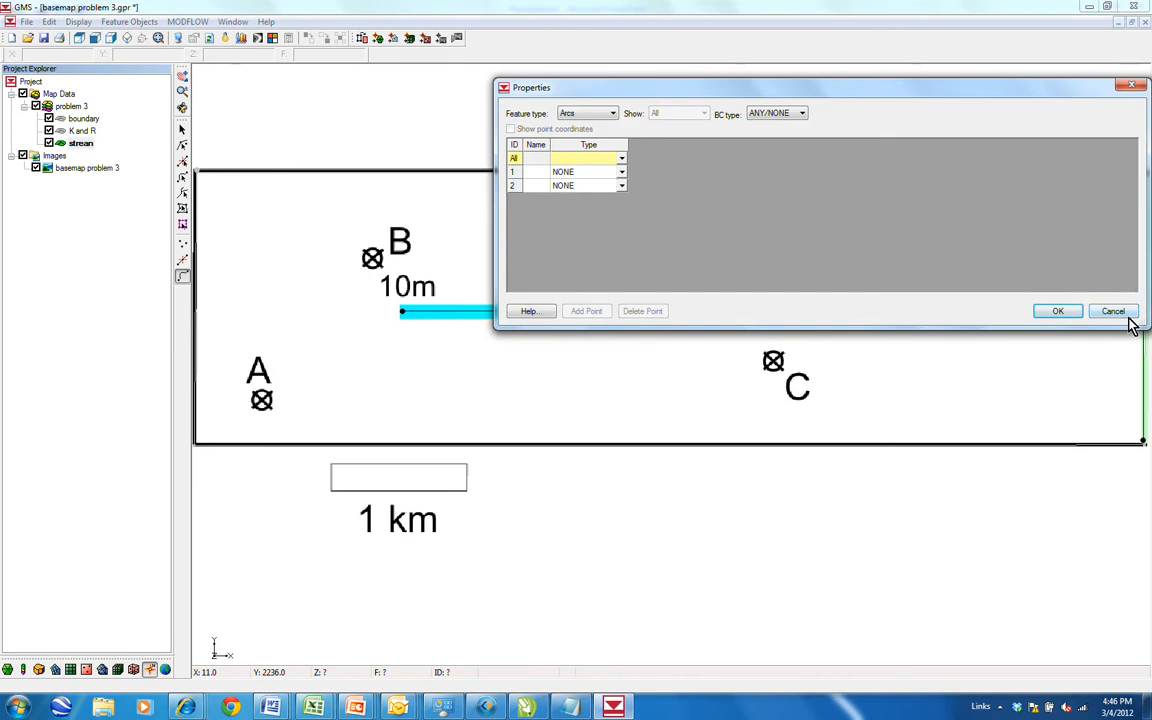
left_click(1113, 313)
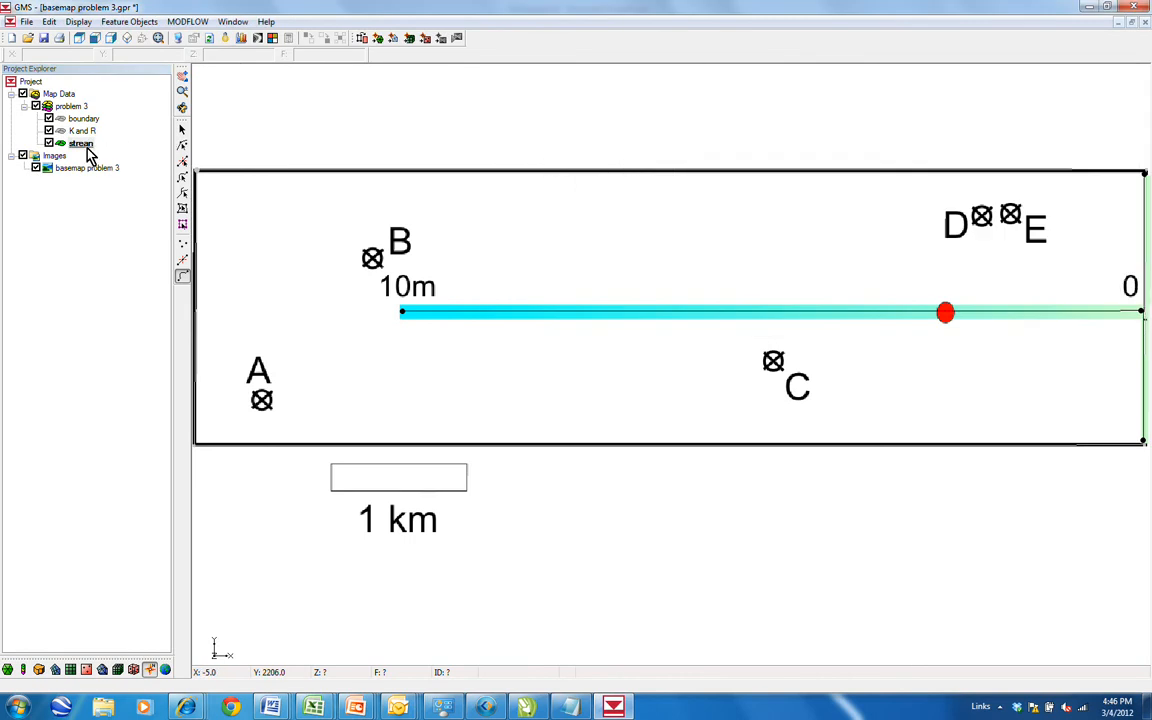
Assign the boundary condition type spec. head (CHD) to the stream arc.
left_click(183, 179)
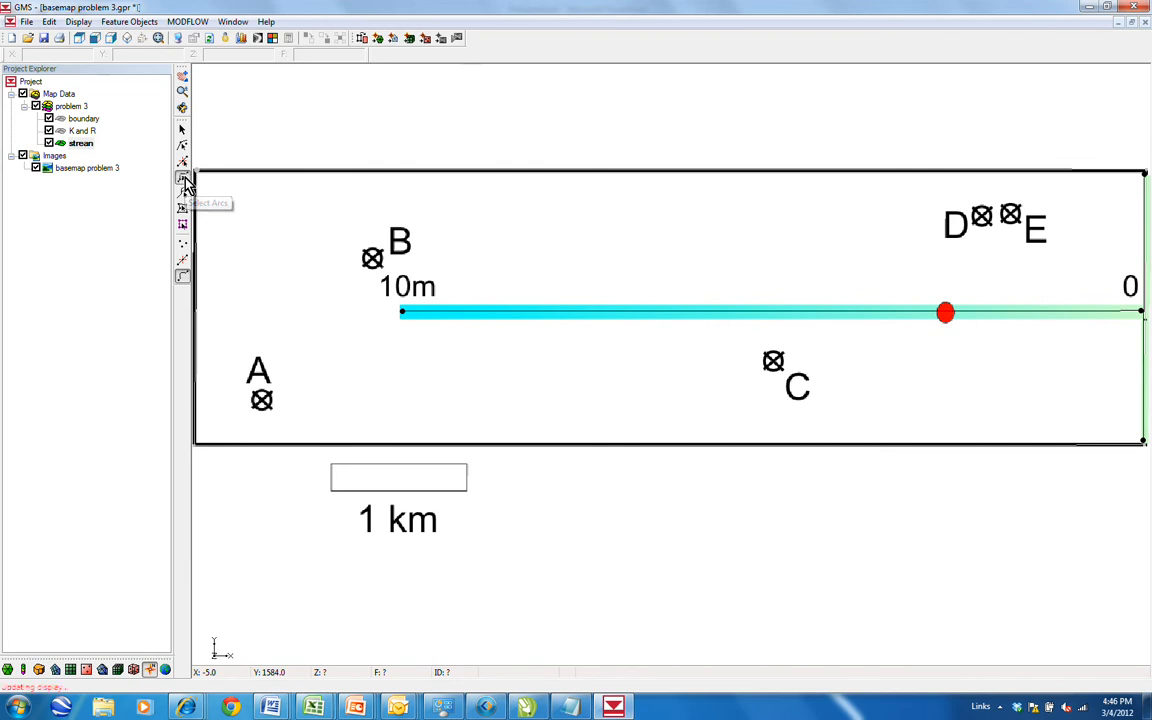
double_click(520, 318)
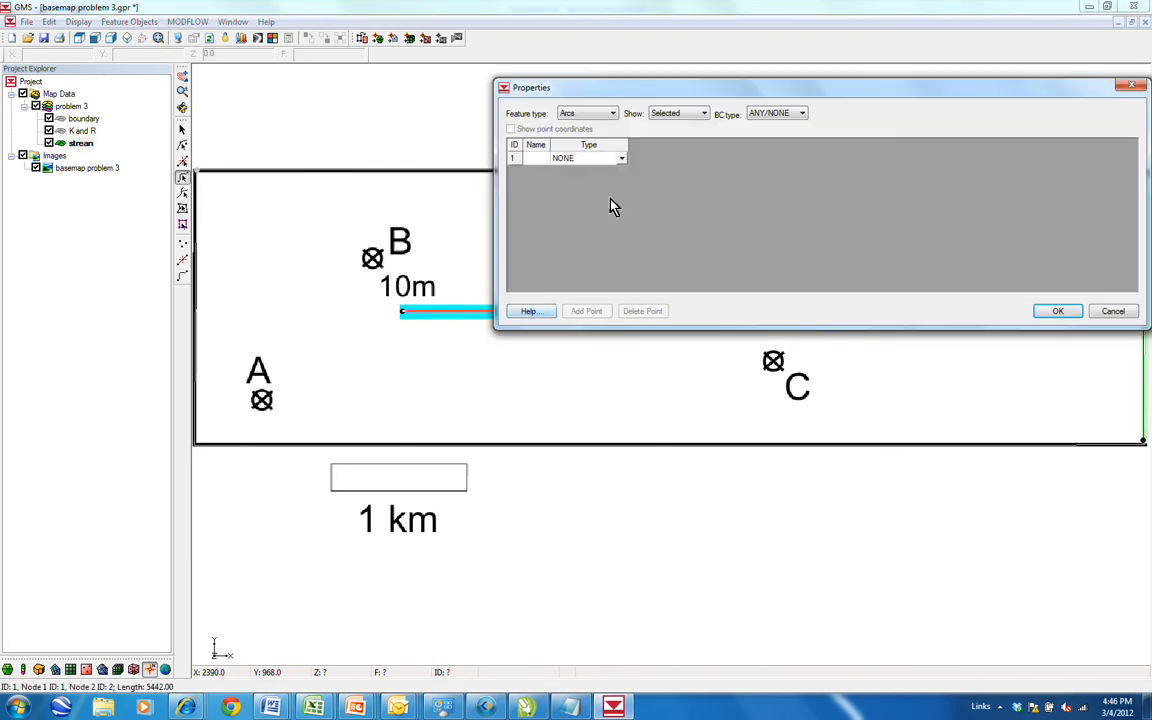
left_click(622, 165)
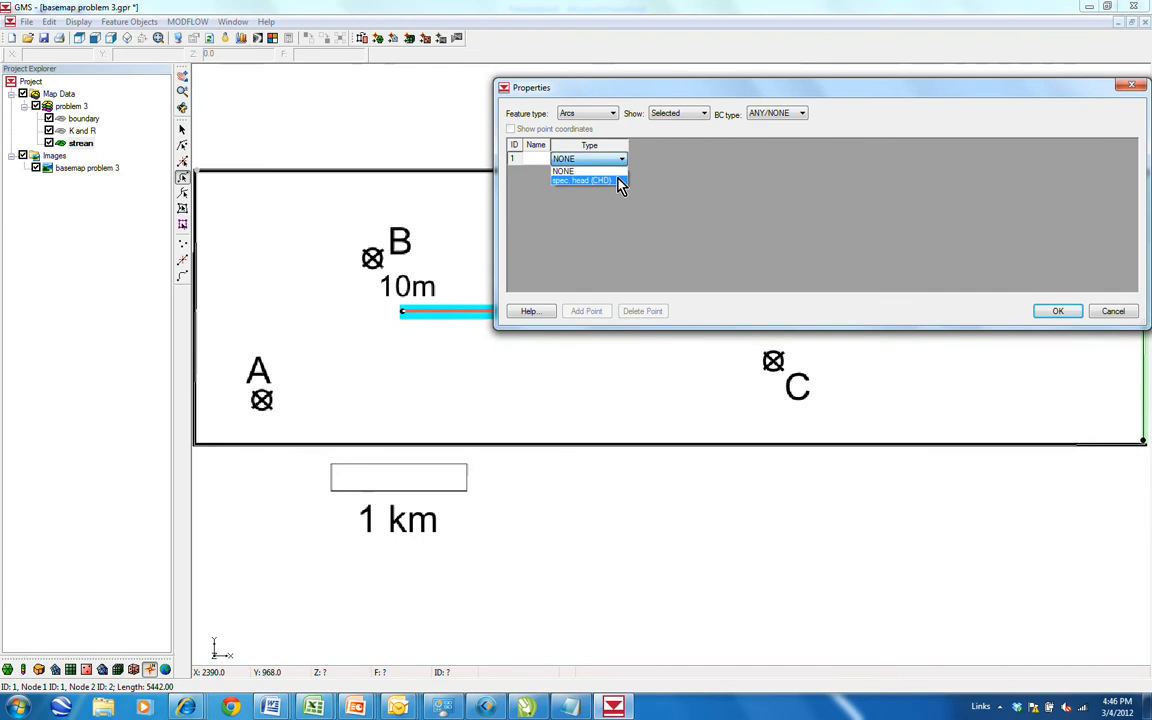
left_click(619, 181)
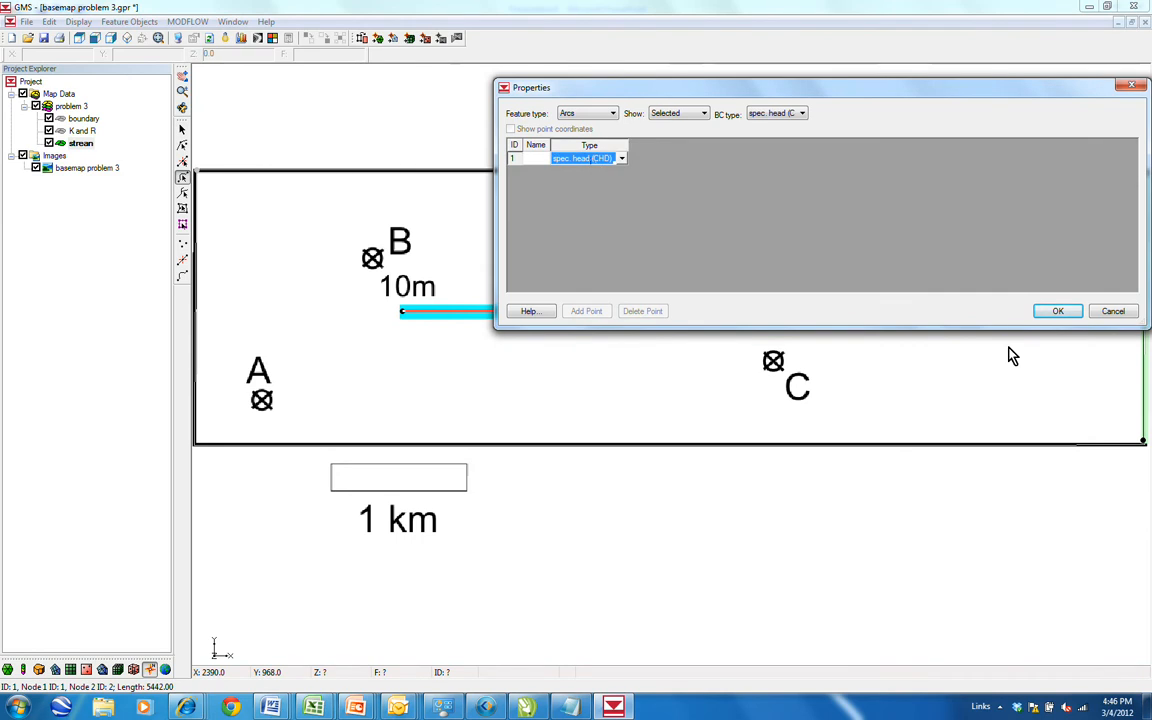
left_click(1060, 314)
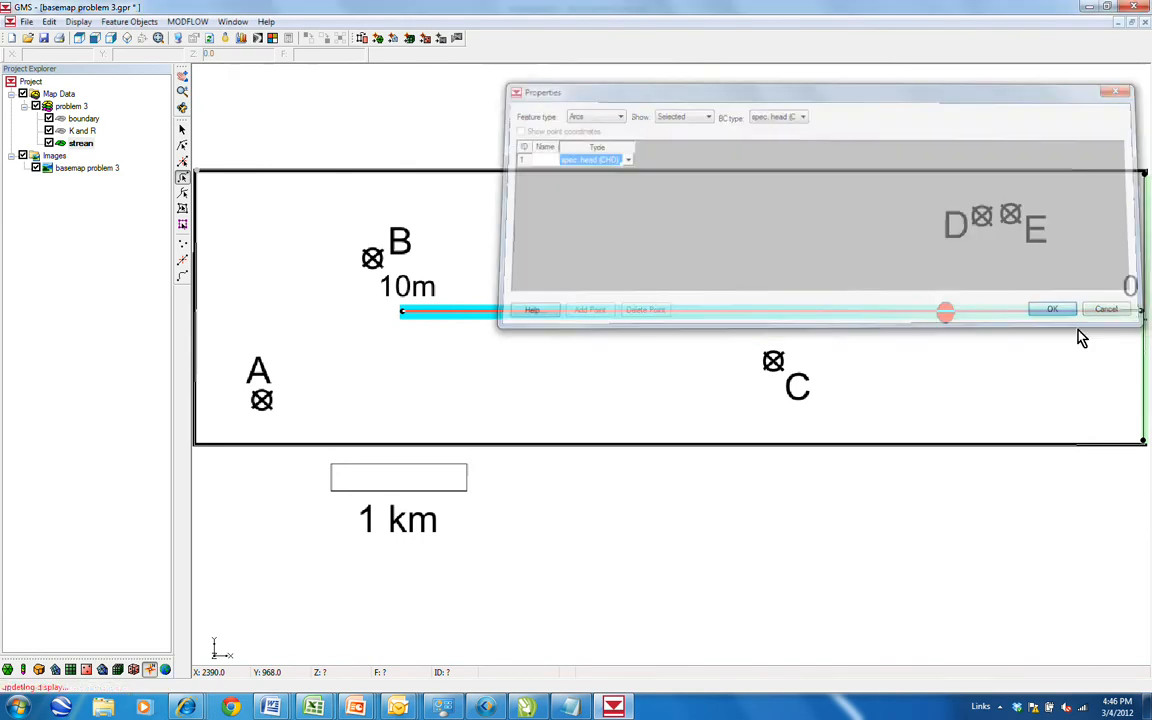
Assign the type spec. head (CHD) to the arc along the rectangle's right edge.
double_click(1143, 382)
left_click(620, 163)
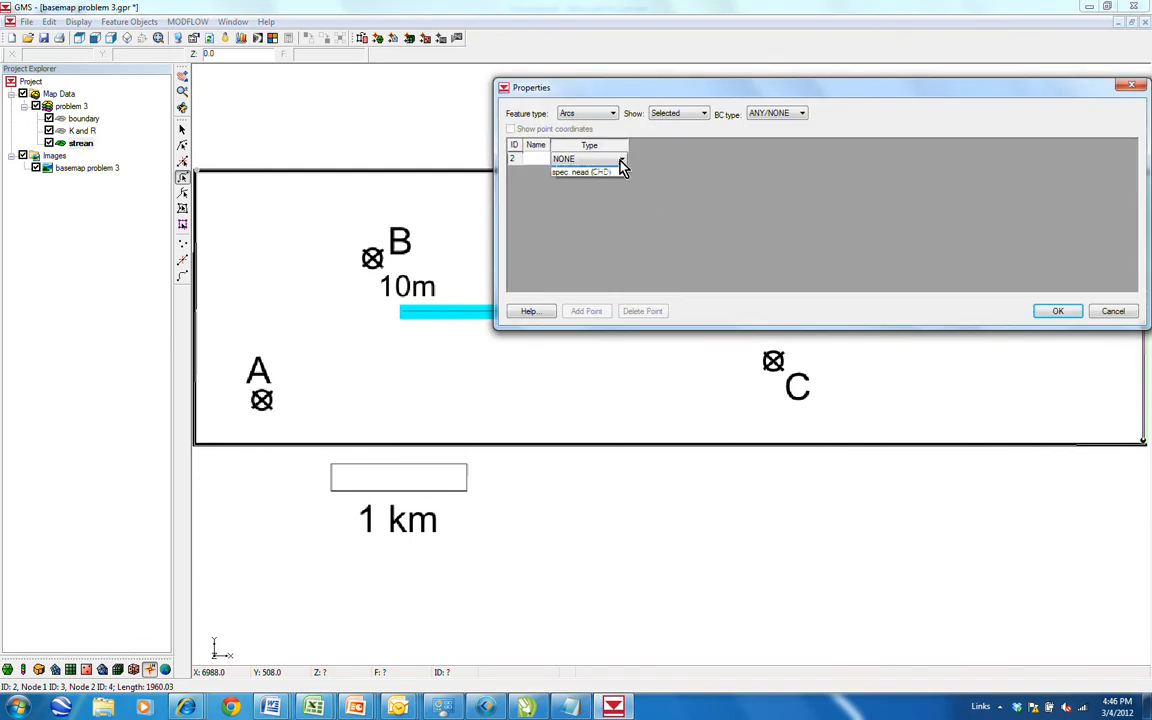
left_click(616, 187)
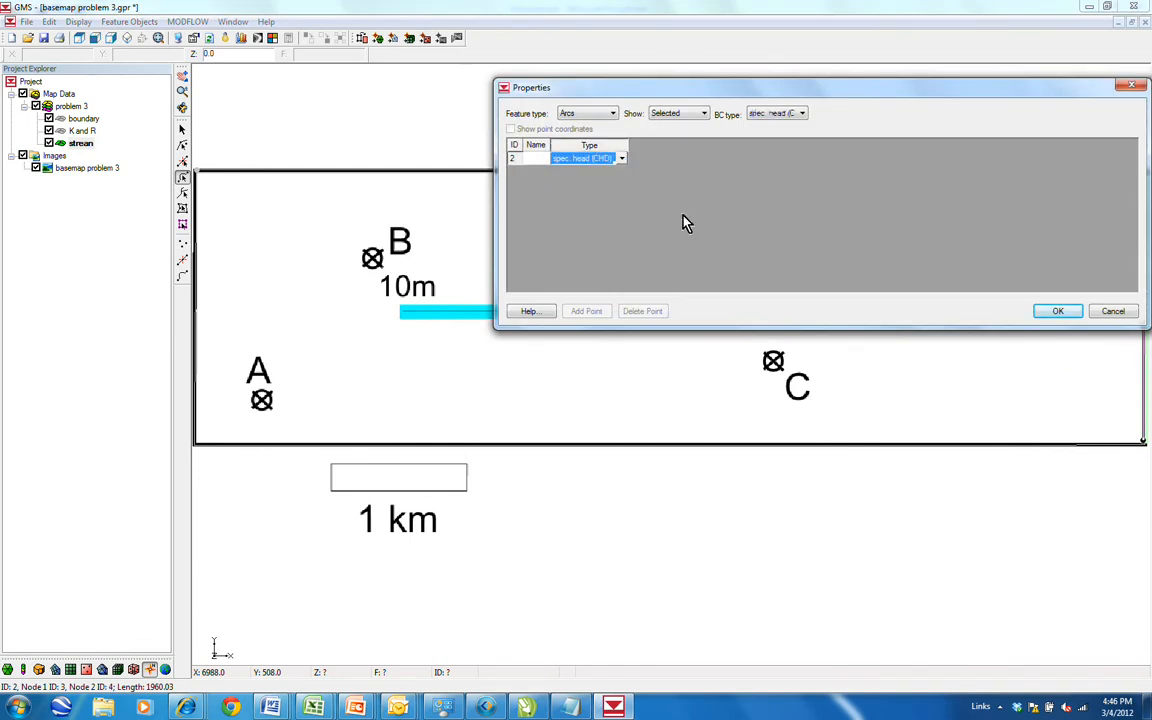
left_click(1056, 312)
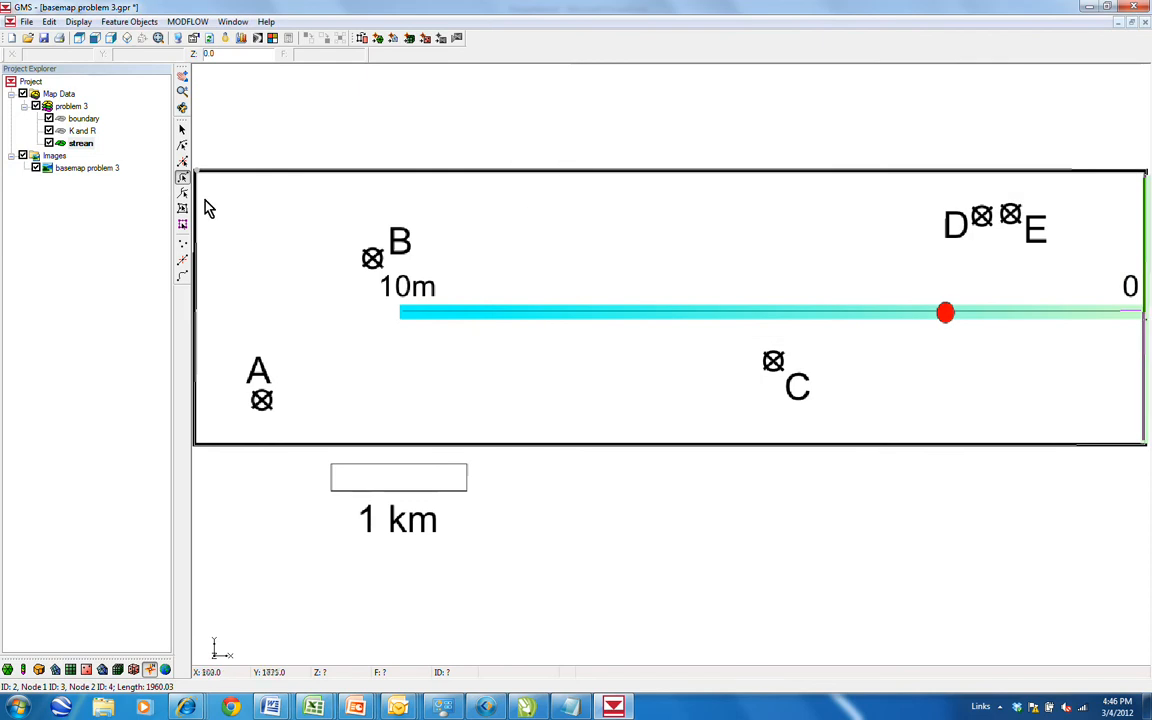
Set the Head-Stage of the node at the stream's upstream end, labelled 10m on the basemap, to 10.
left_click(182, 145)
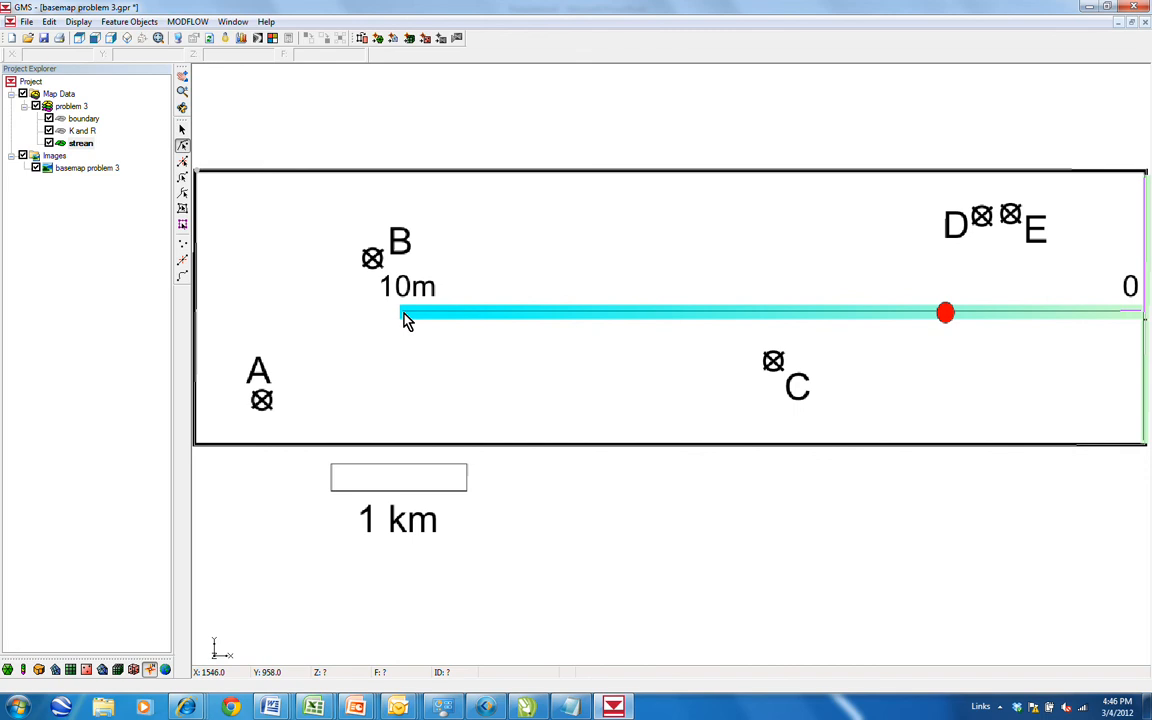
double_click(404, 314)
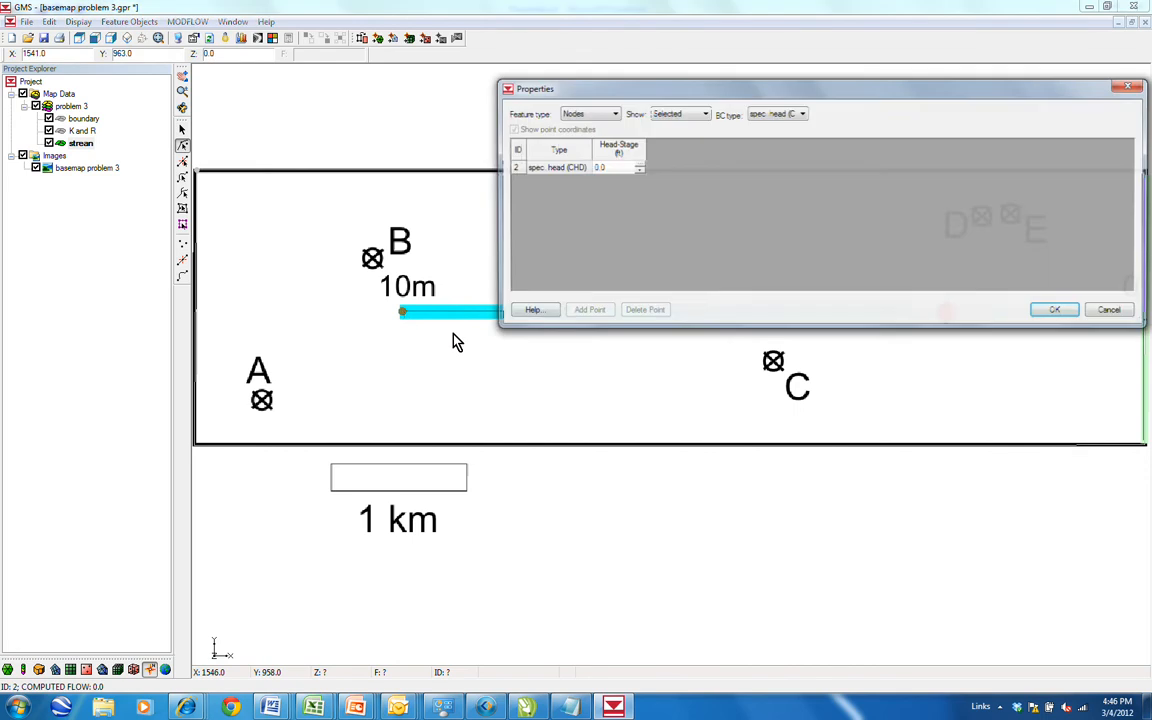
left_click(603, 169)
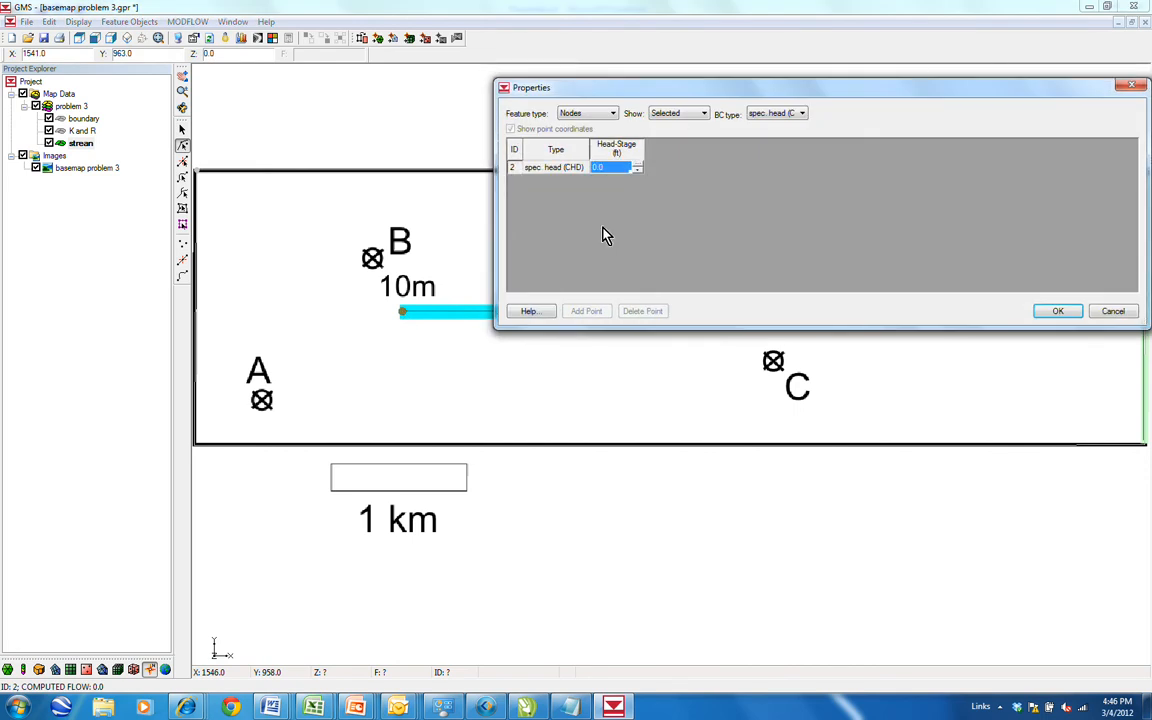
type("10")
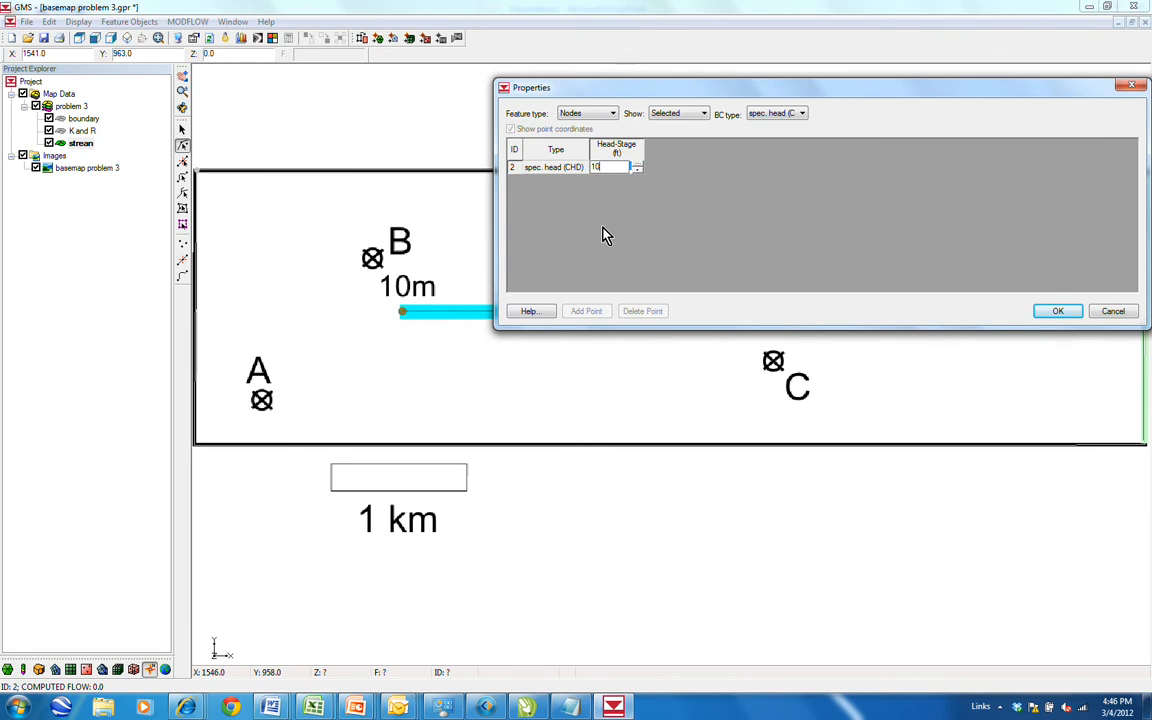
left_click(1060, 313)
Accept a Head-Stage of 0.0 for the node at the stream's downstream end, labelled 0 on the basemap.
left_click(1142, 314)
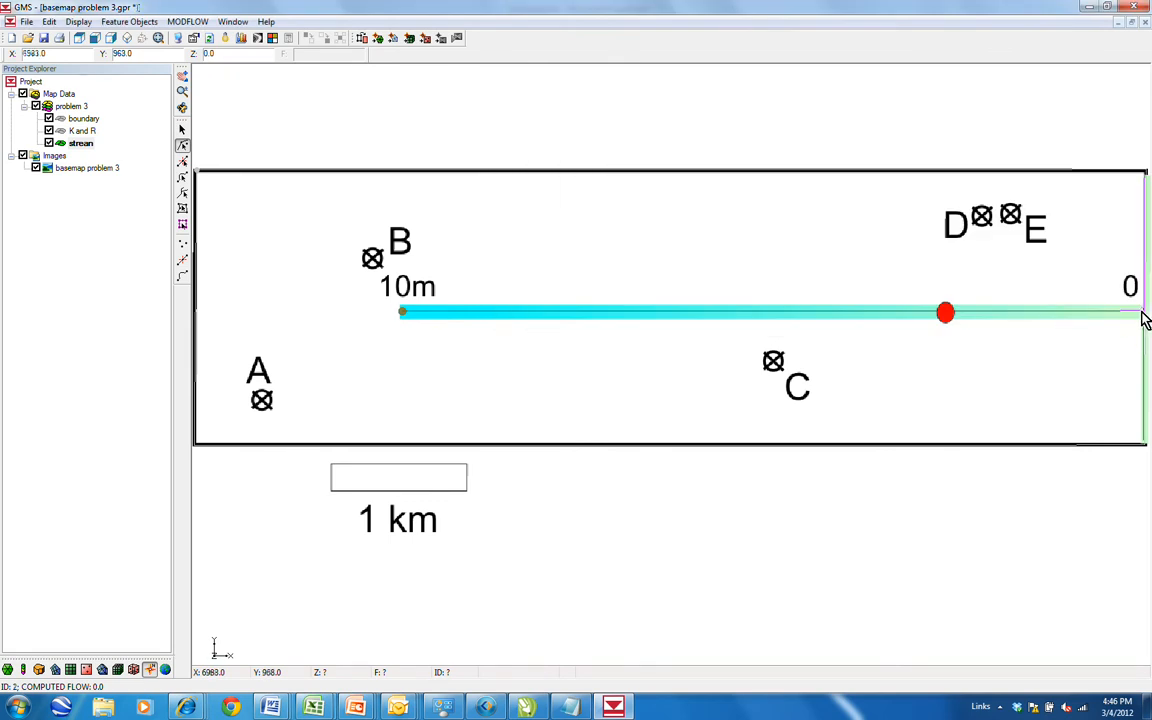
double_click(1142, 314)
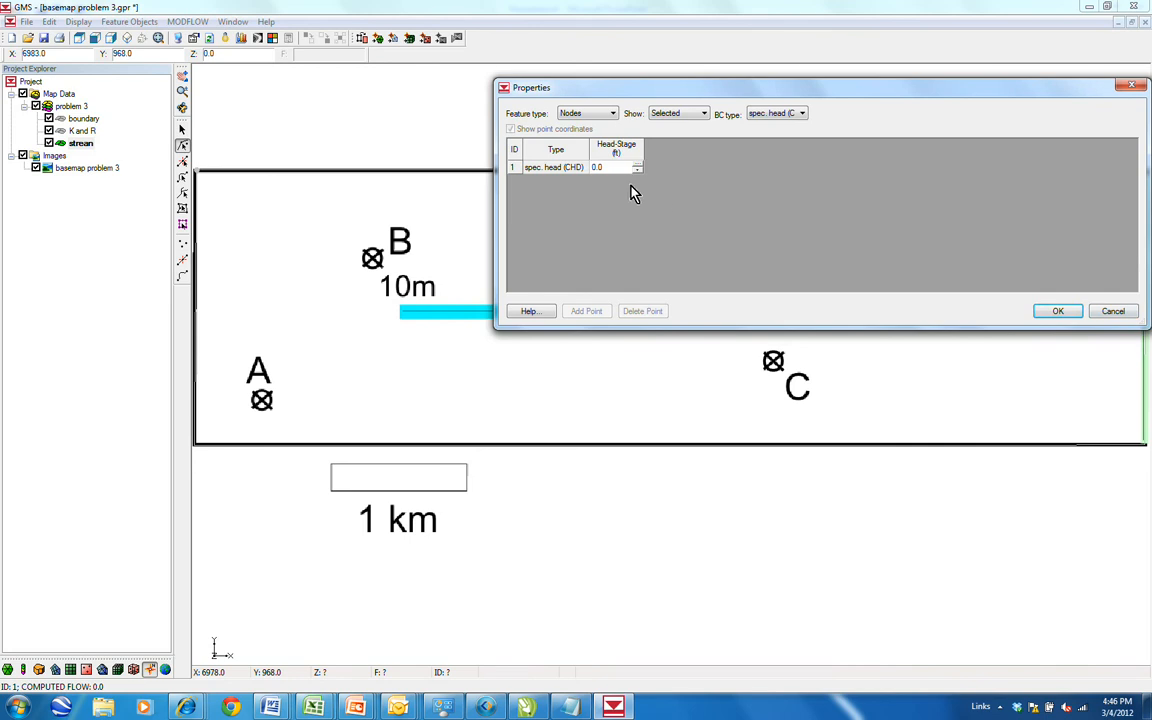
left_click(1055, 312)
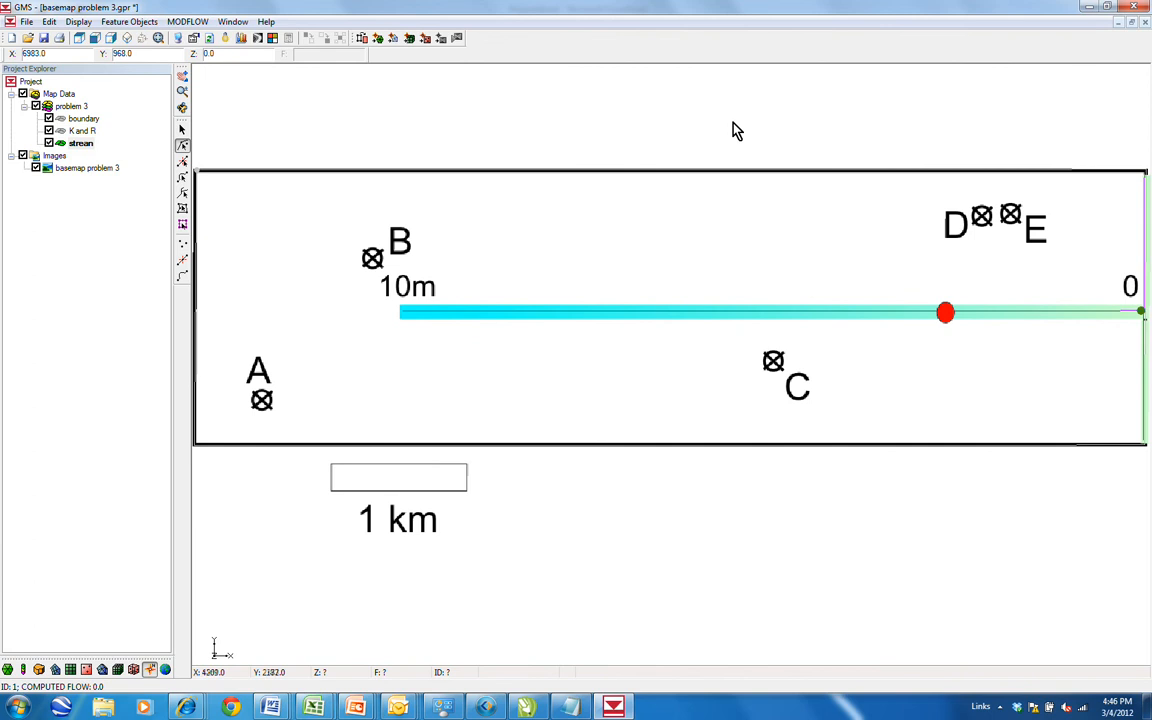
In the K and R coverage's attribute table, set the polygon's recharge rate to 1.0e-008 and horizontal K to 1E-4.
right_click(84, 141)
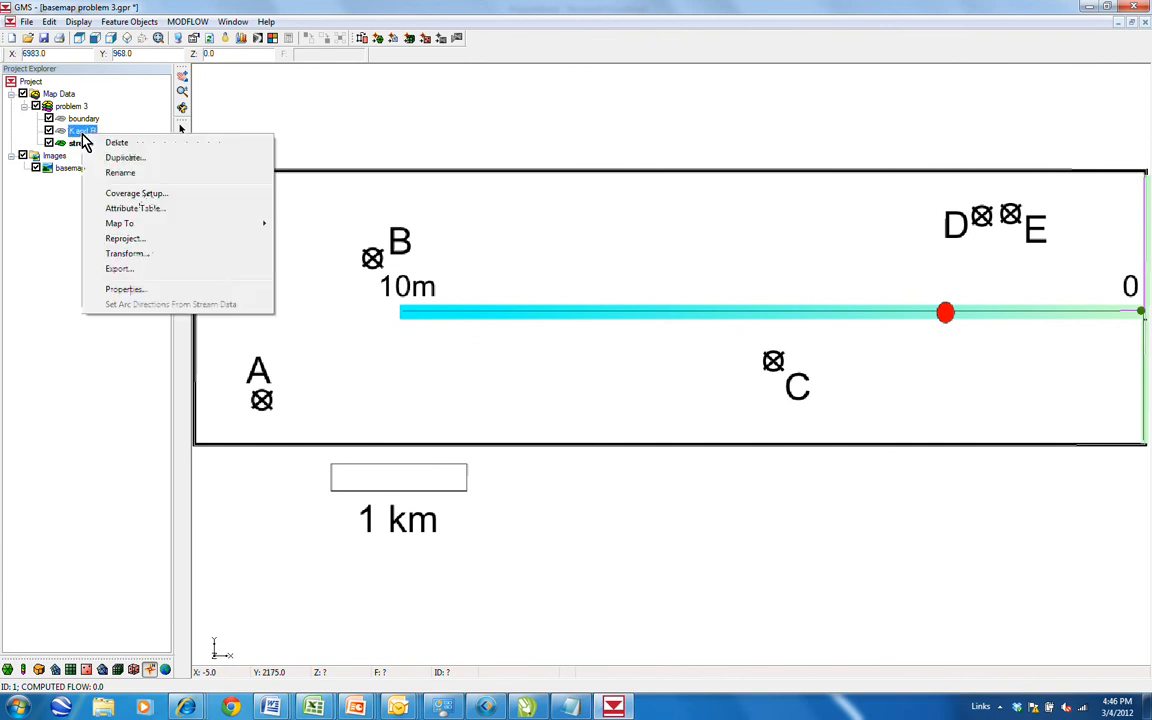
left_click(146, 210)
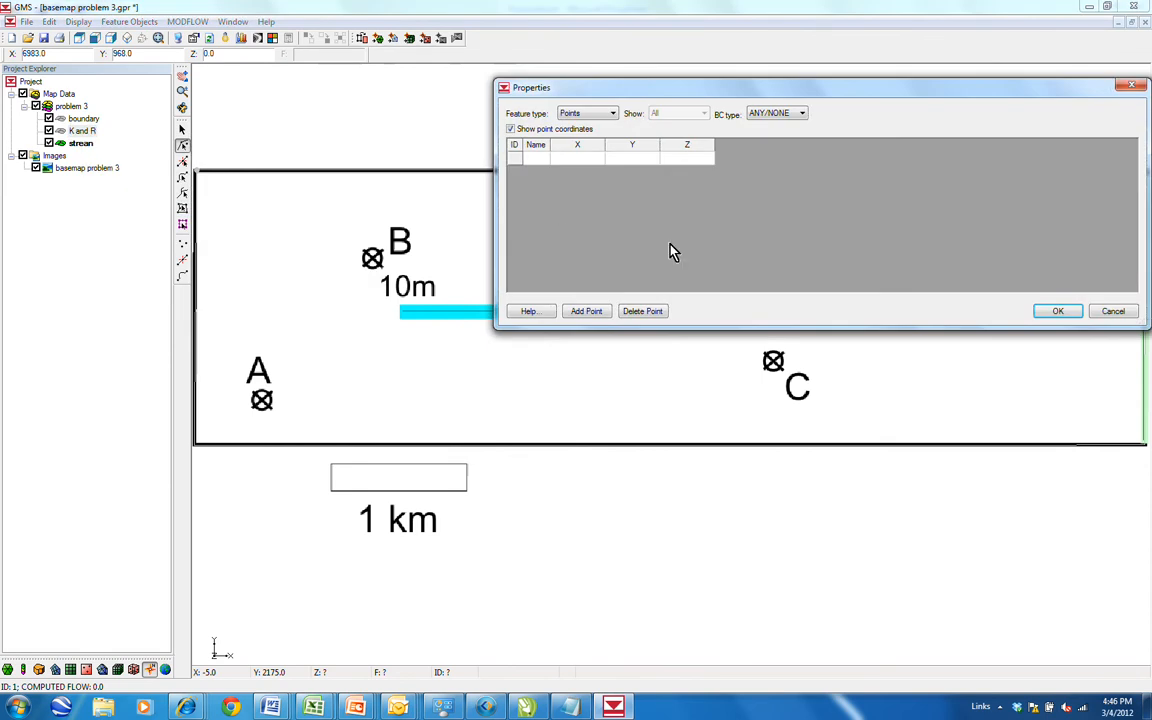
left_click(613, 113)
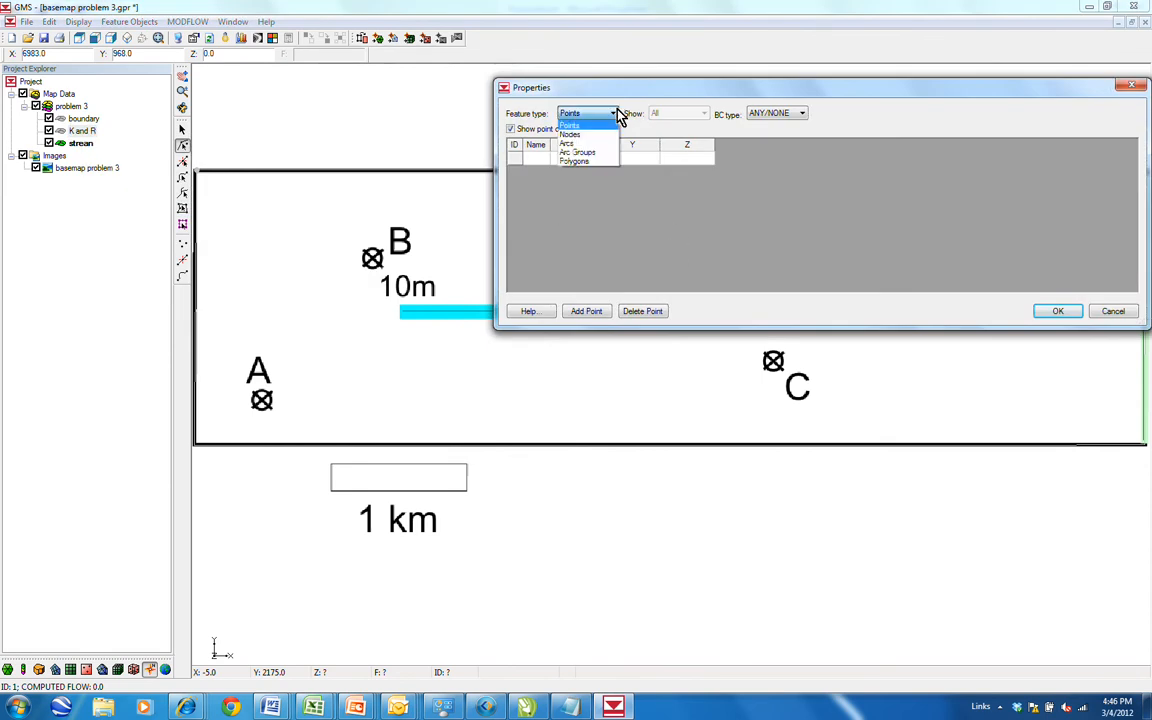
left_click(598, 162)
left_click(571, 172)
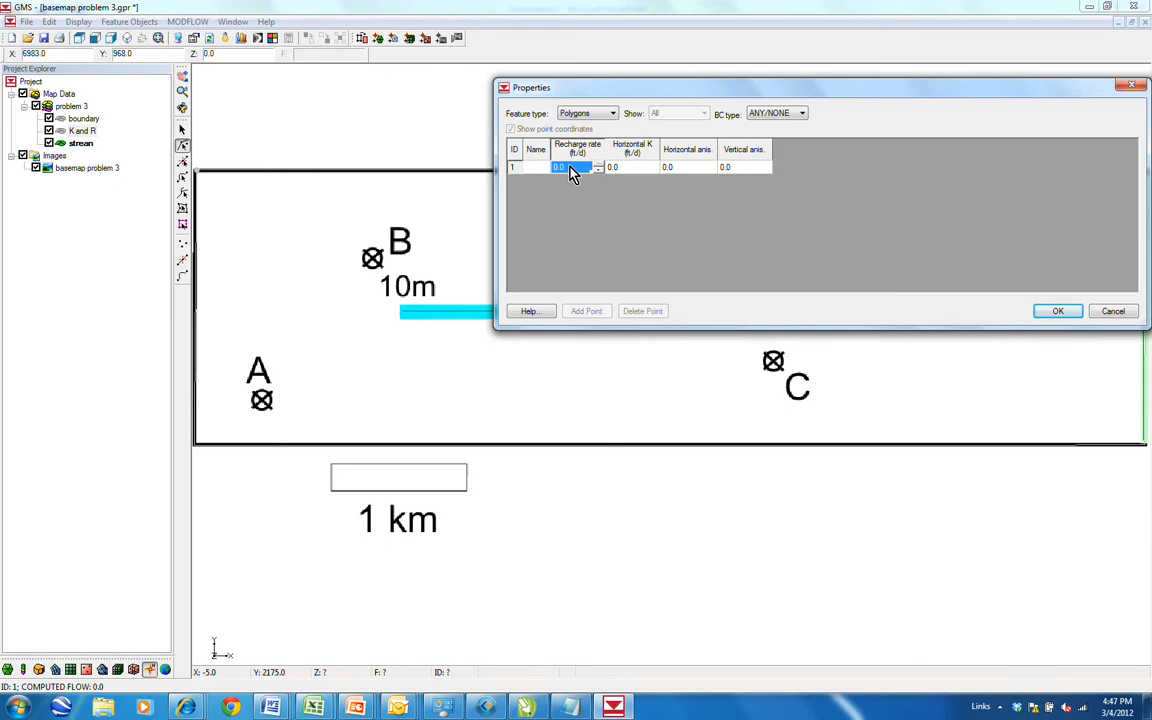
type("1")
left_click(630, 167)
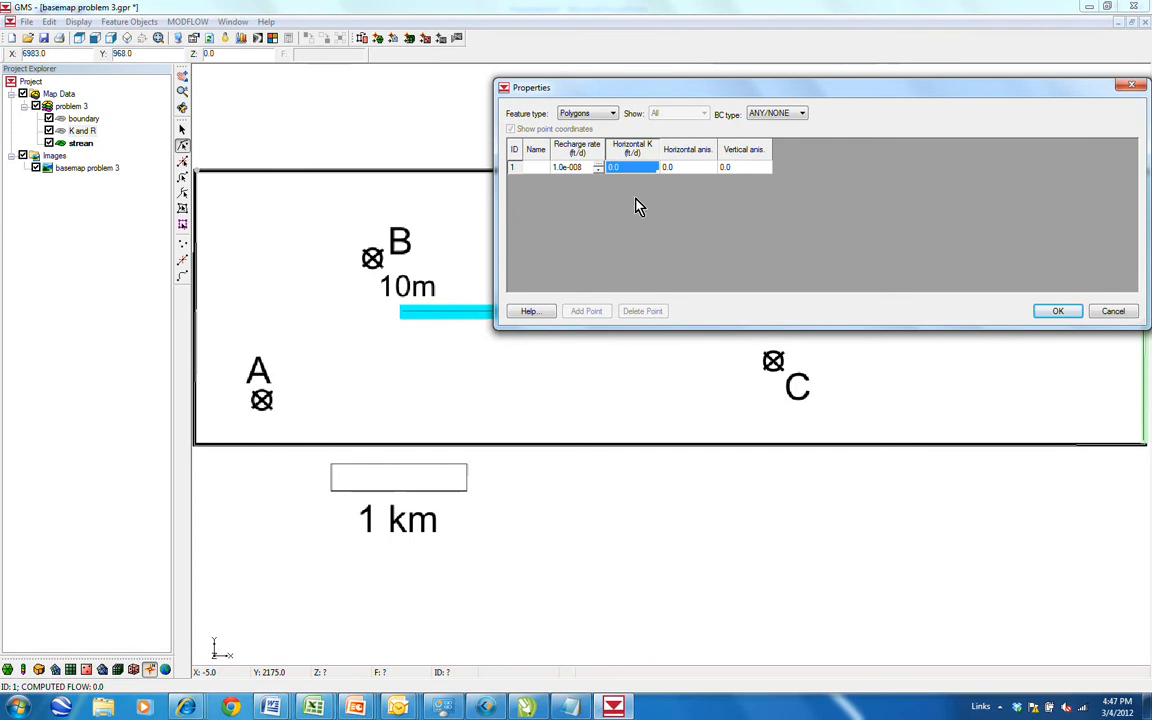
type("1e")
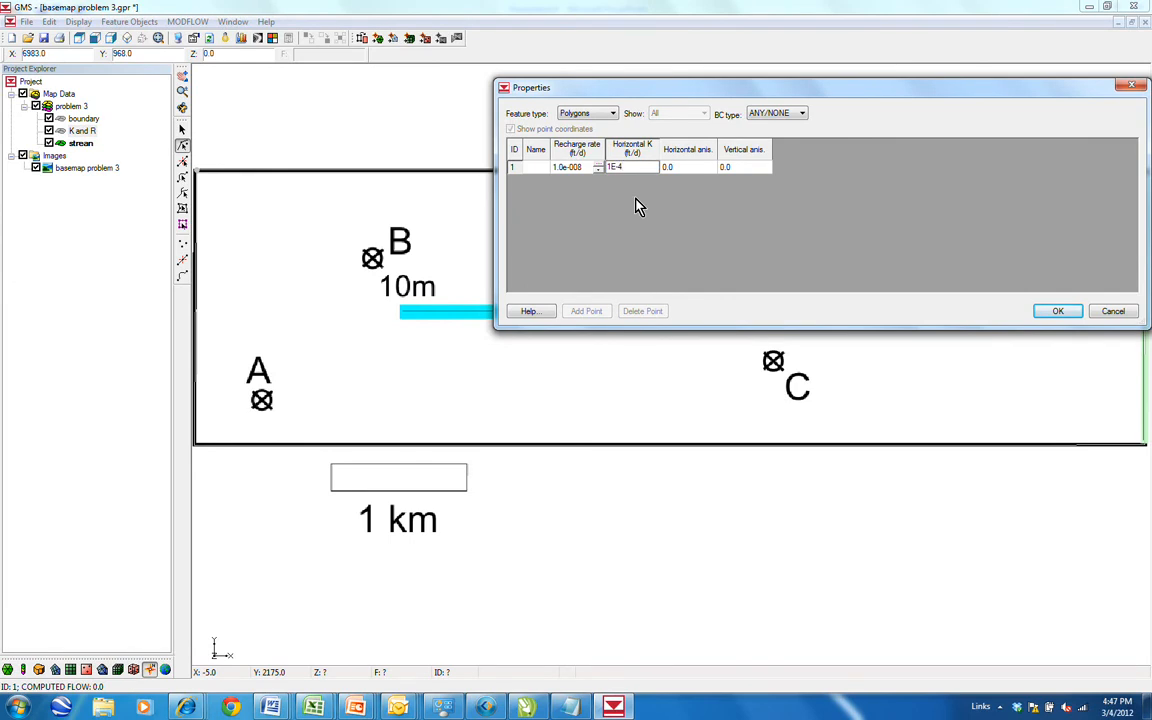
Set the K and R polygon's horizontal anisotropy to 1 and vertical anisotropy to 10, and accept the properties.
left_click(674, 170)
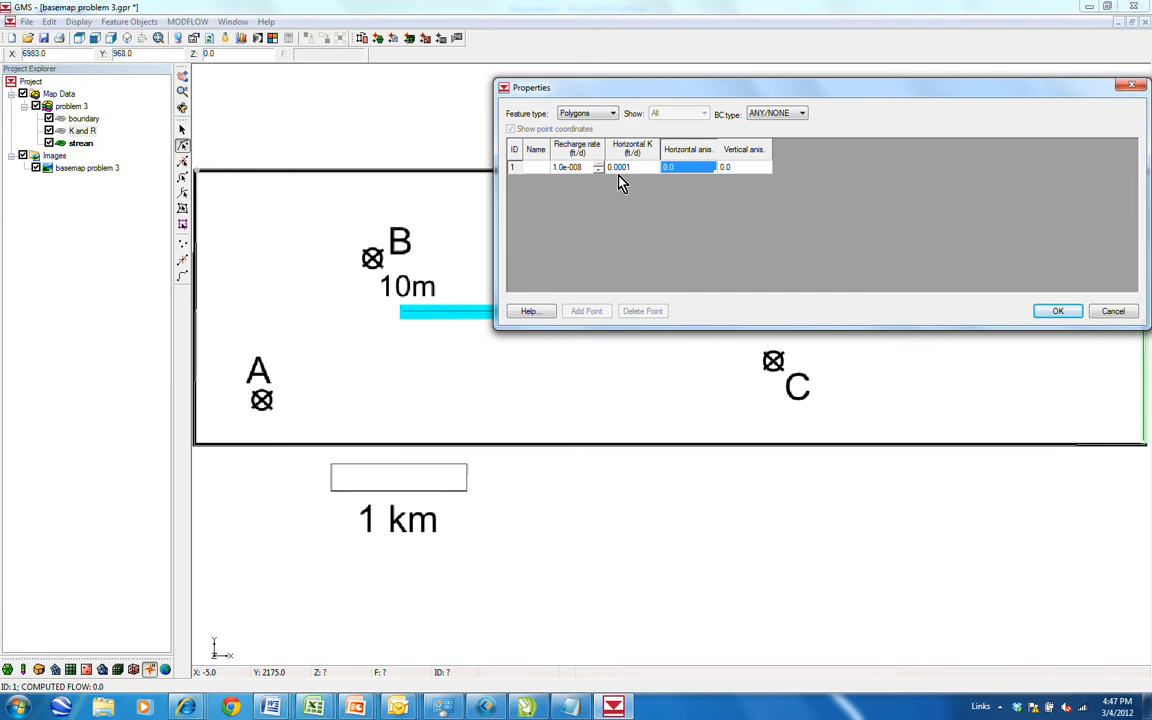
type("1")
left_click(741, 172)
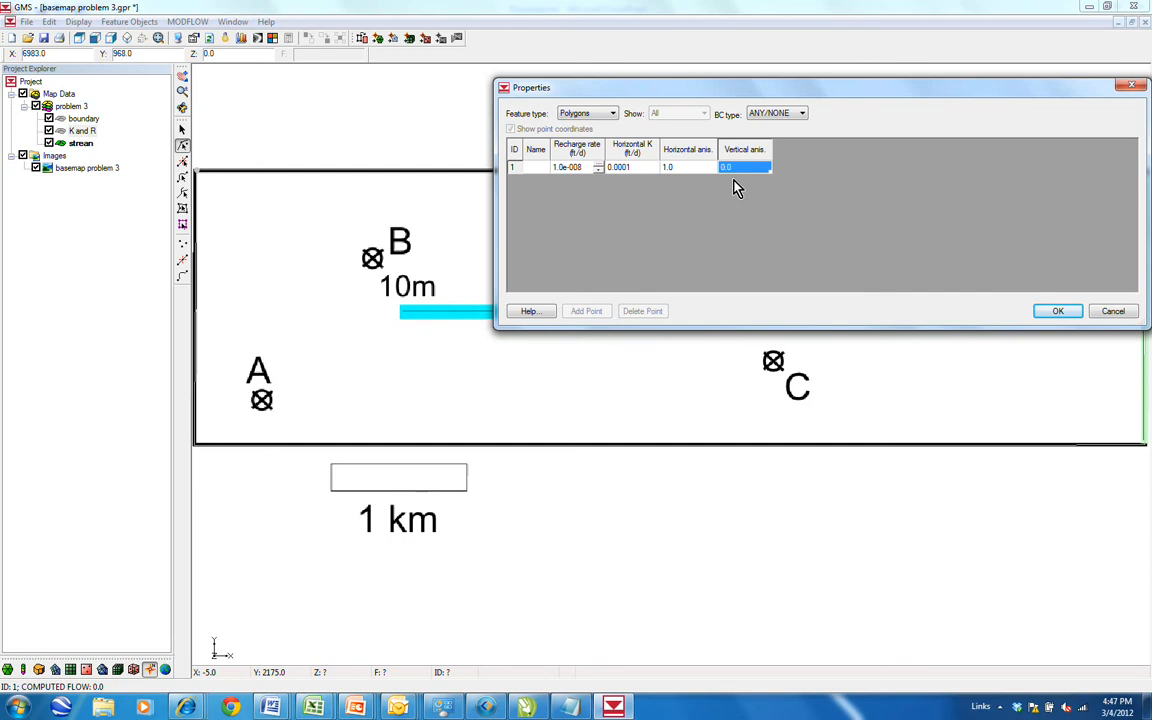
type("10")
left_click(1060, 314)
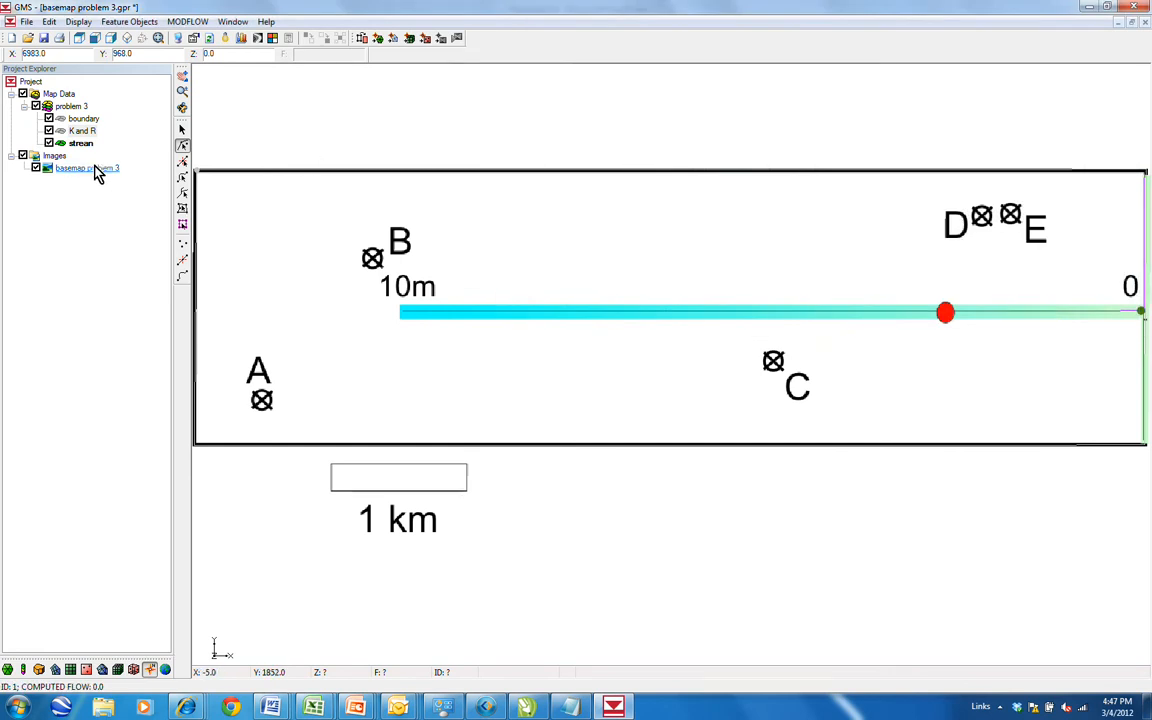
Add a new grid frame to the project.
right_click(24, 82)
mouse_move(51, 91)
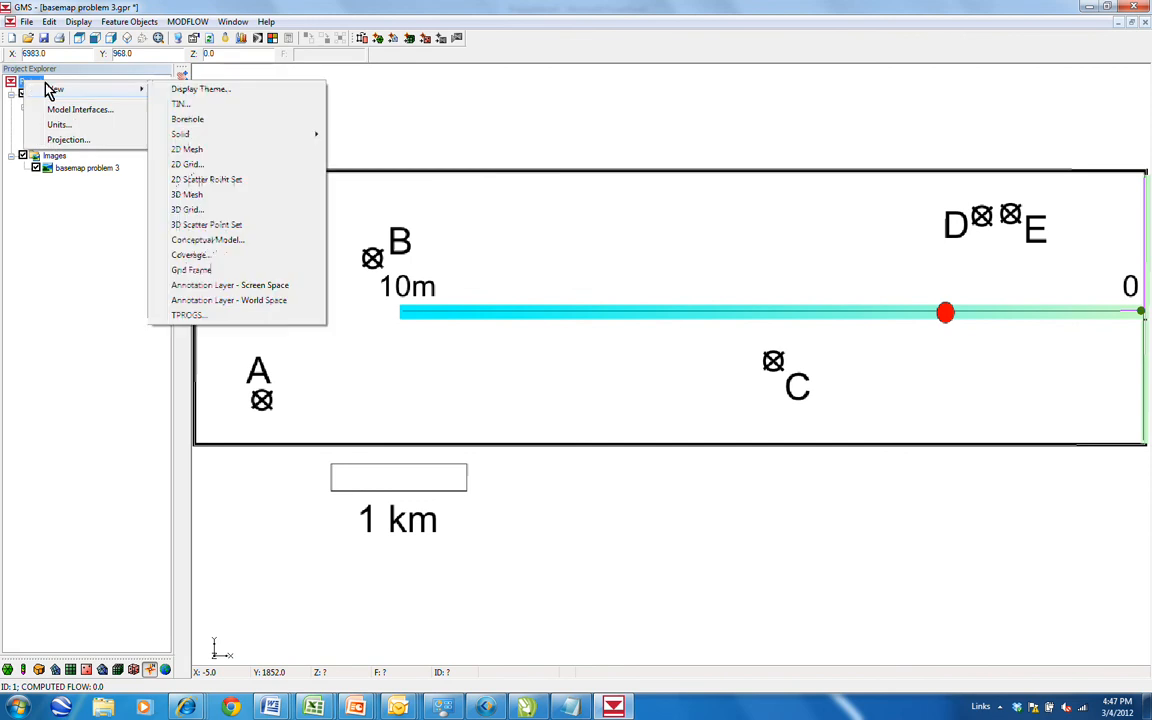
left_click(246, 271)
left_click(369, 300)
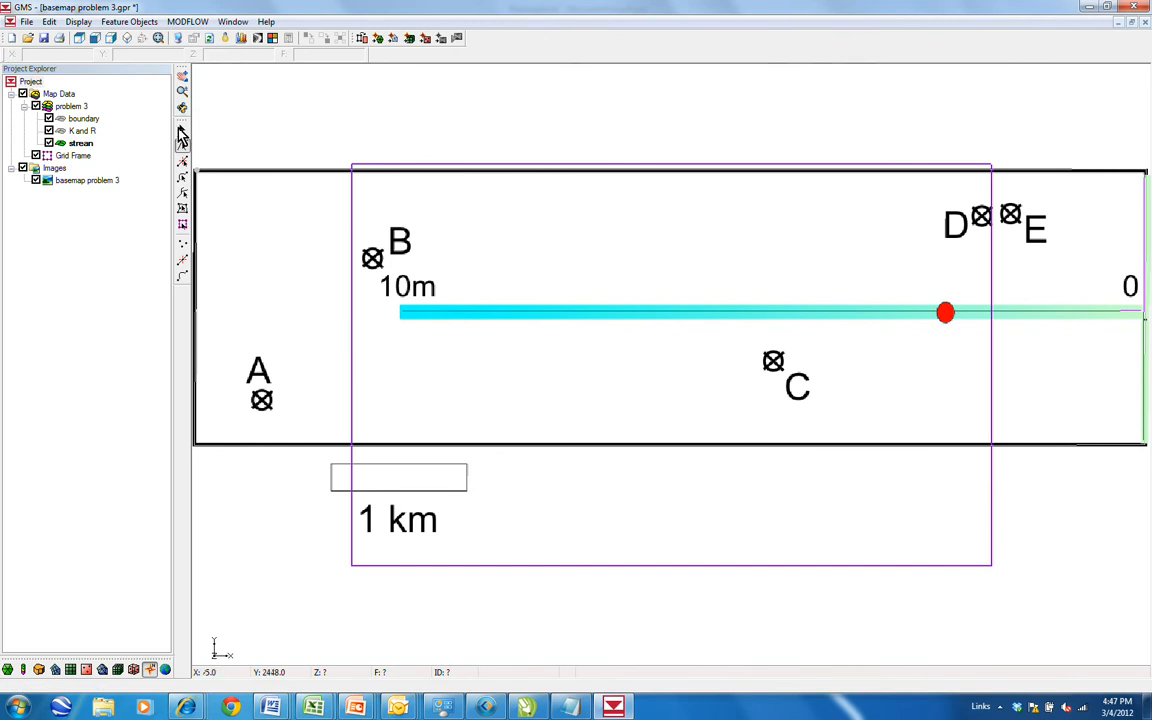
Resize the grid frame on all four sides to fit the basemap's black model rectangle.
left_click(182, 130)
left_click(353, 362)
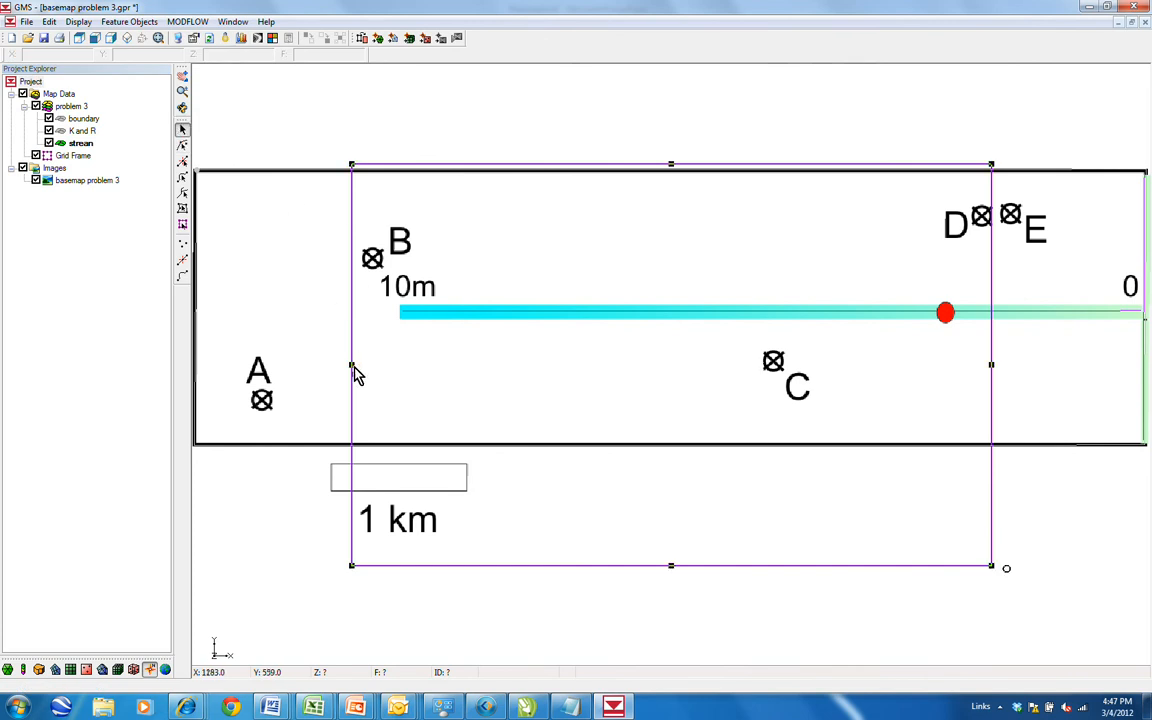
left_click_drag(353, 368, 199, 352)
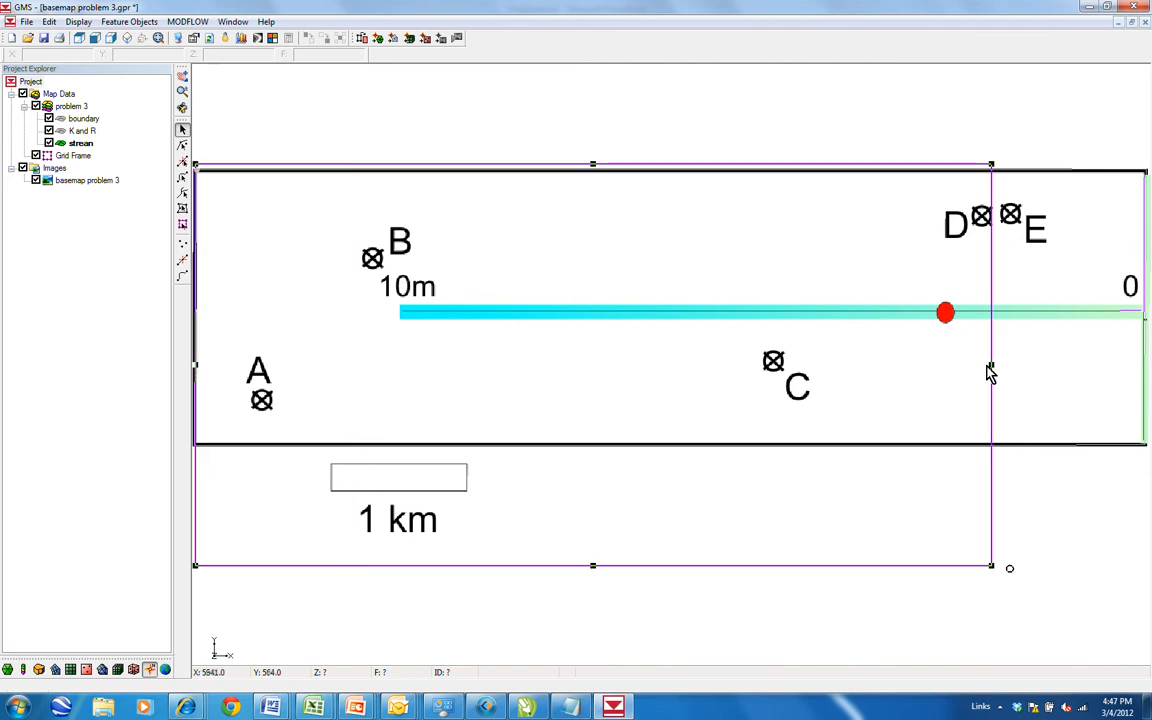
left_click_drag(993, 370, 1147, 365)
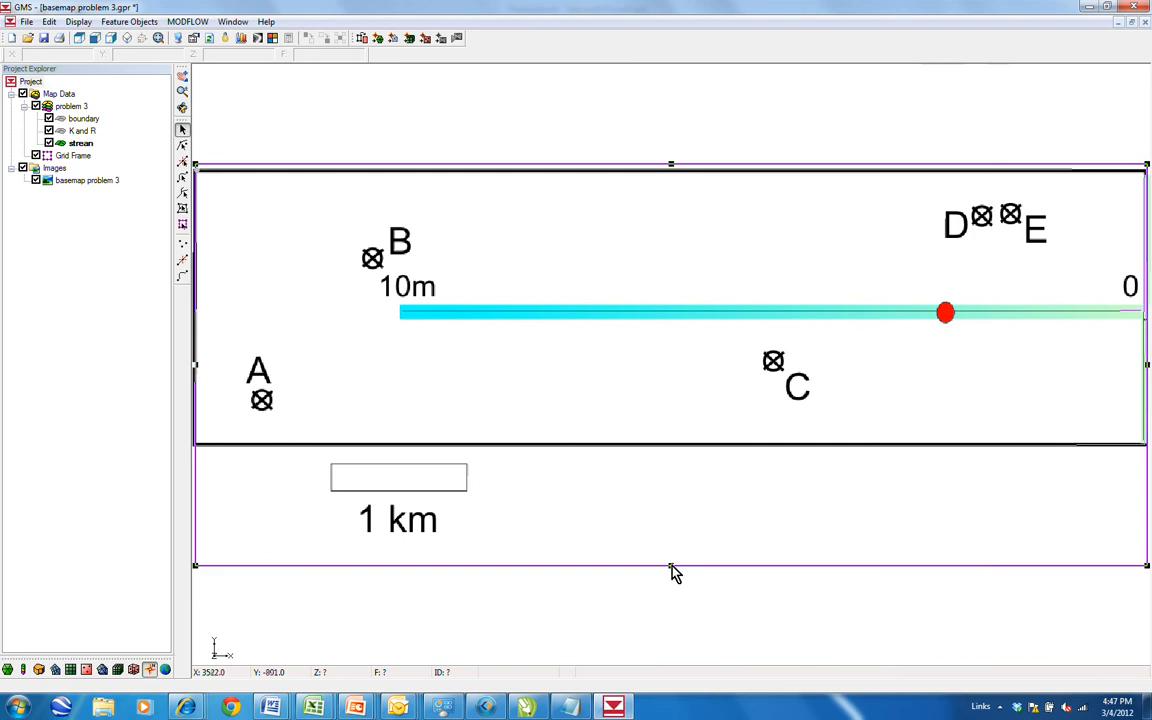
left_click_drag(673, 567, 667, 455)
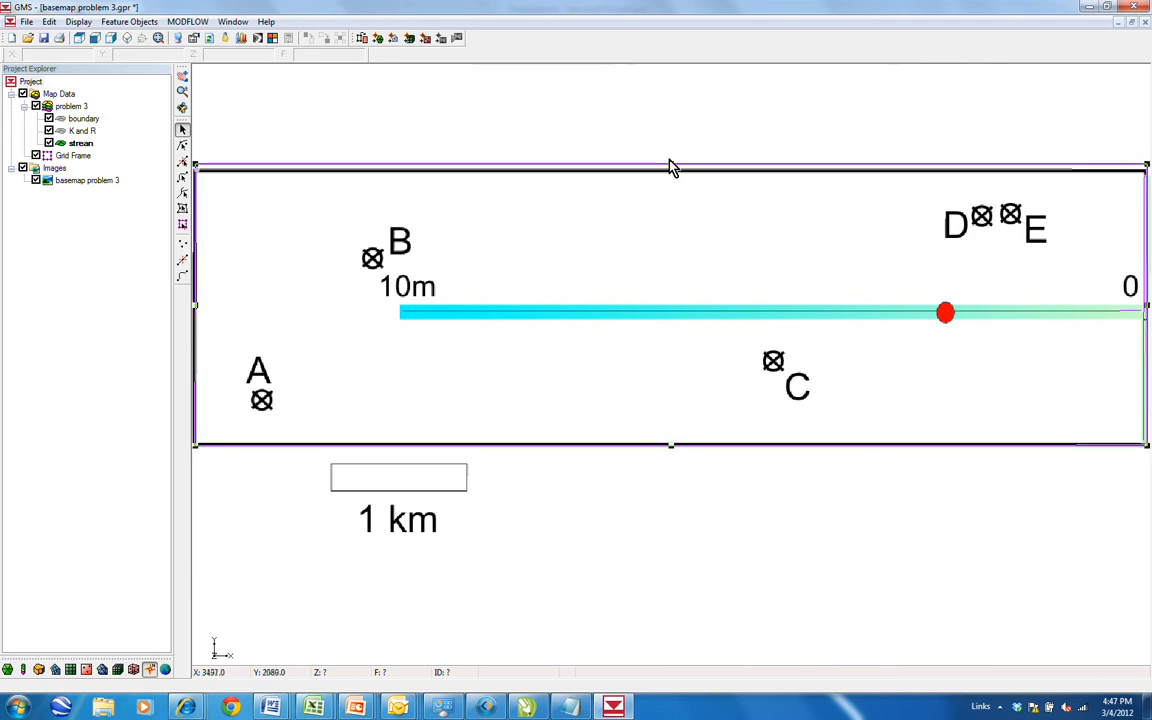
left_click_drag(671, 166, 674, 172)
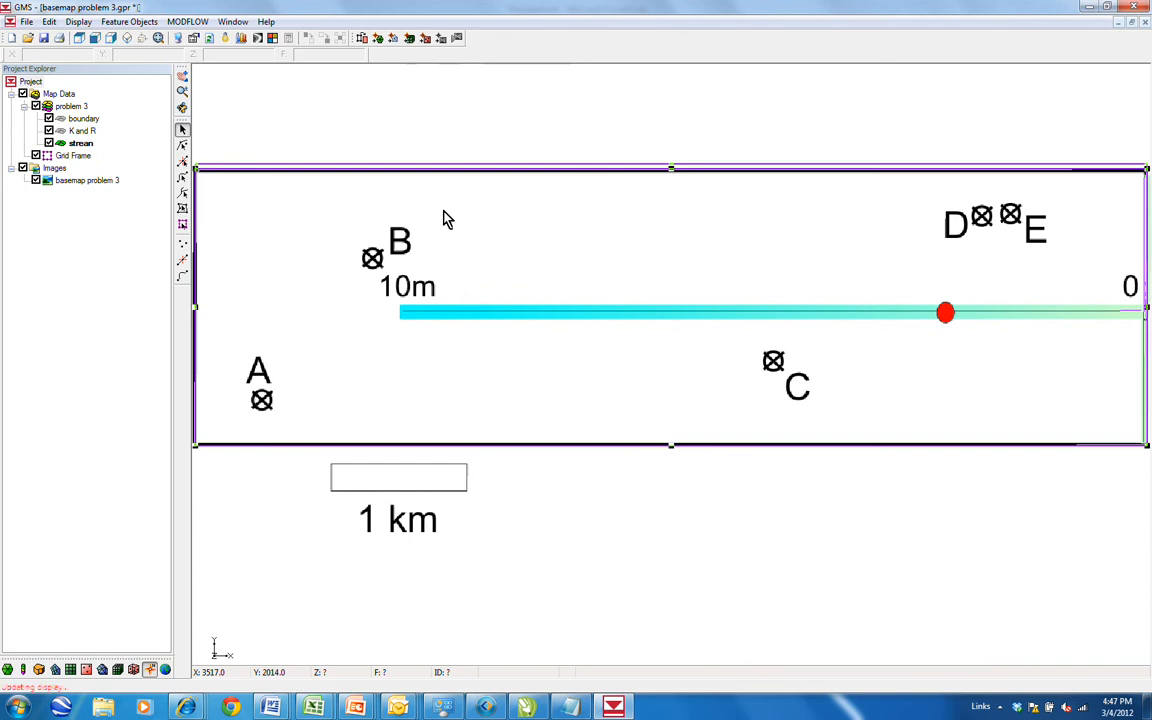
Map the grid frame to a 3D grid, specifying 100 cells in X and 40 cells in Y.
left_click(67, 158)
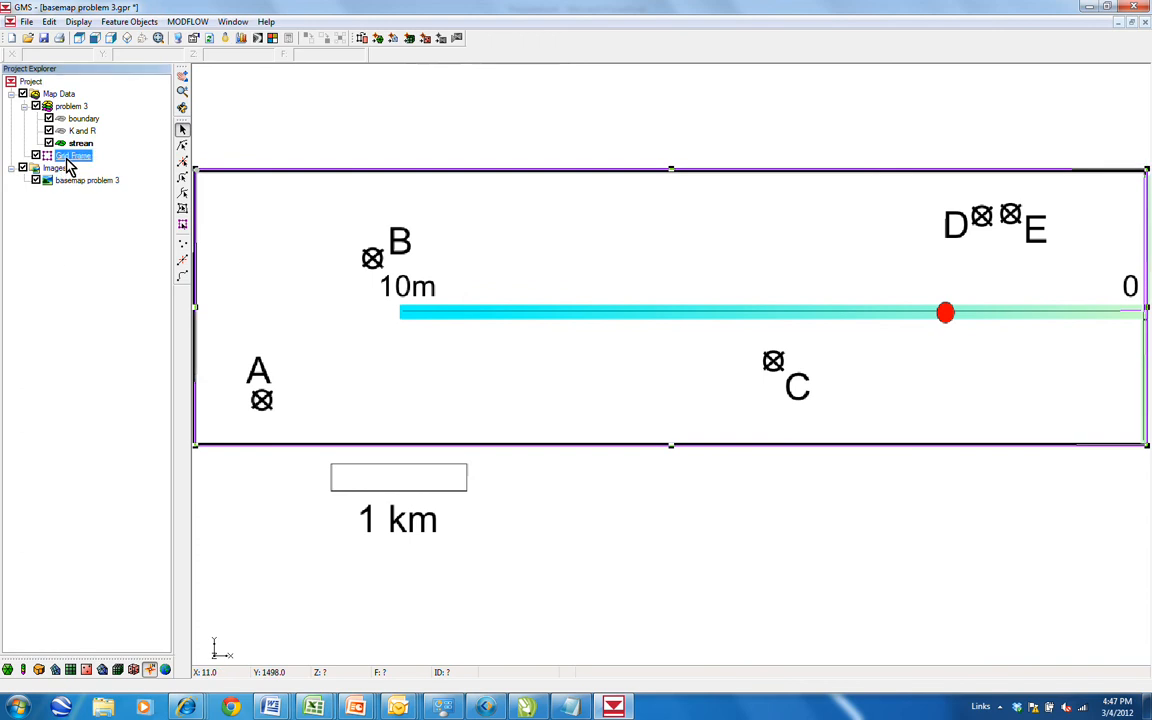
right_click(69, 167)
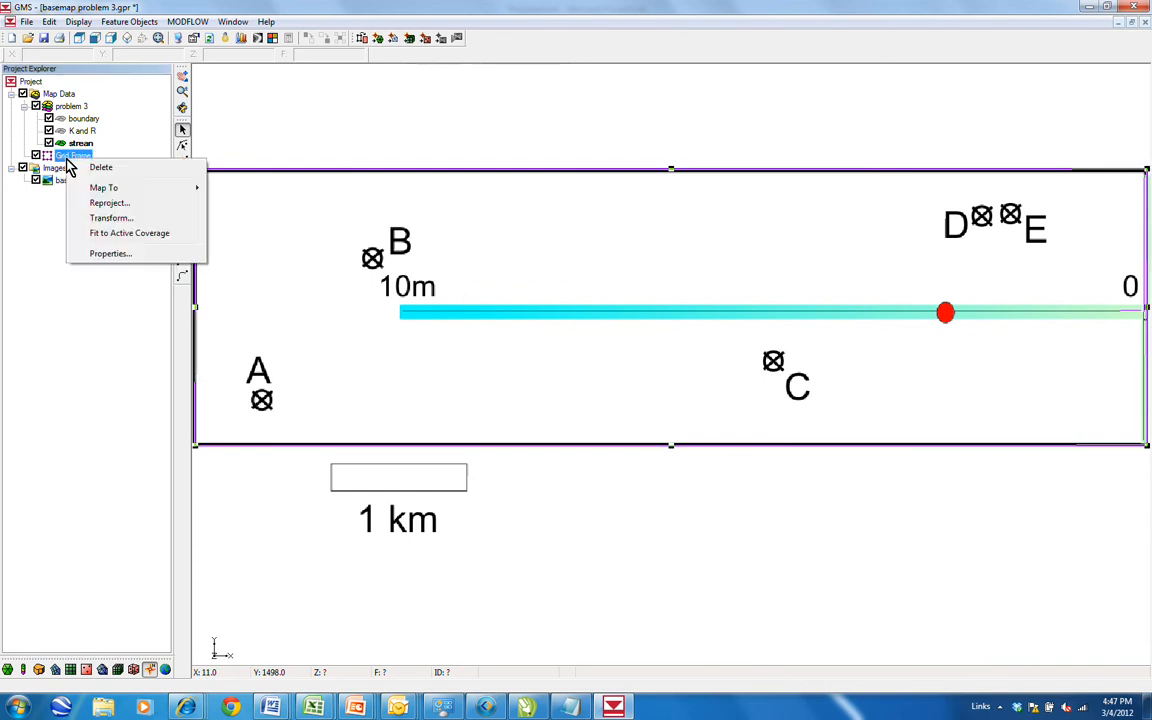
mouse_move(90, 188)
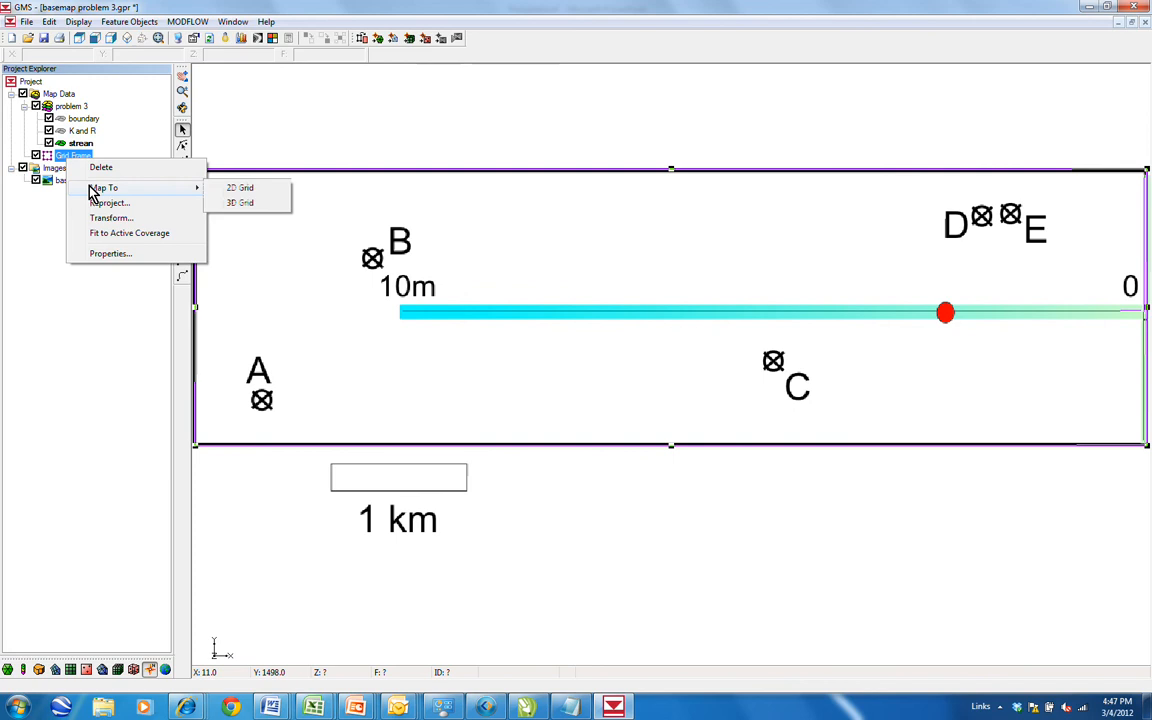
left_click(245, 208)
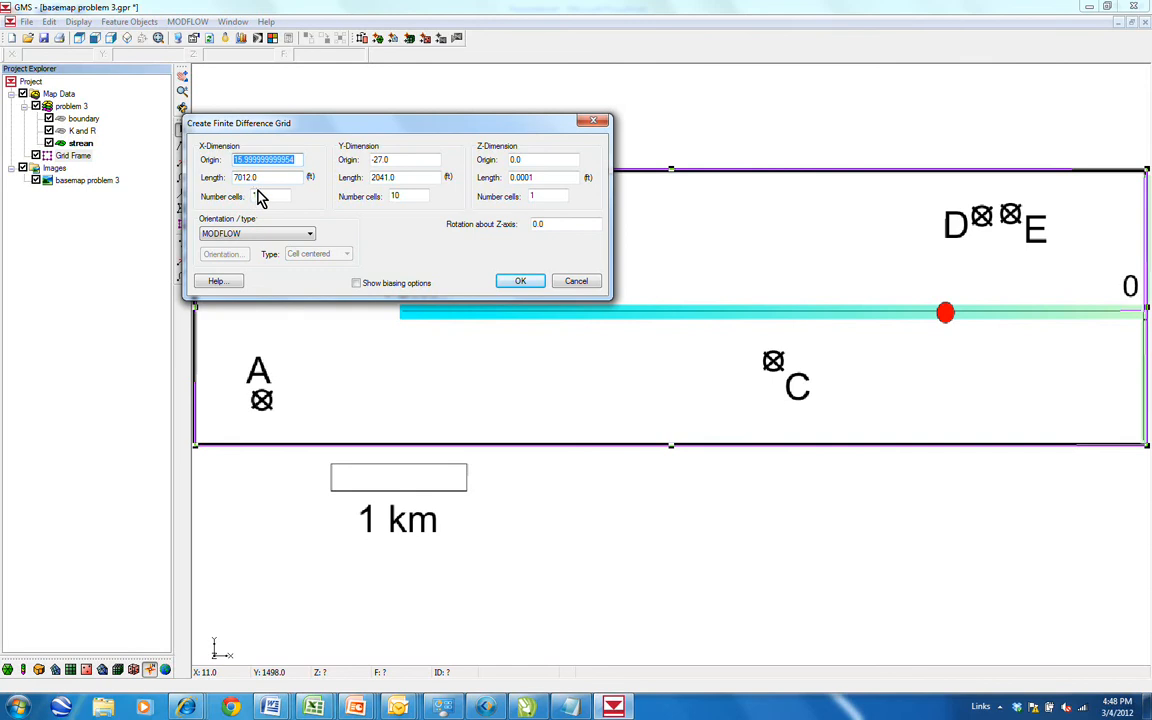
left_click(266, 197)
type("10")
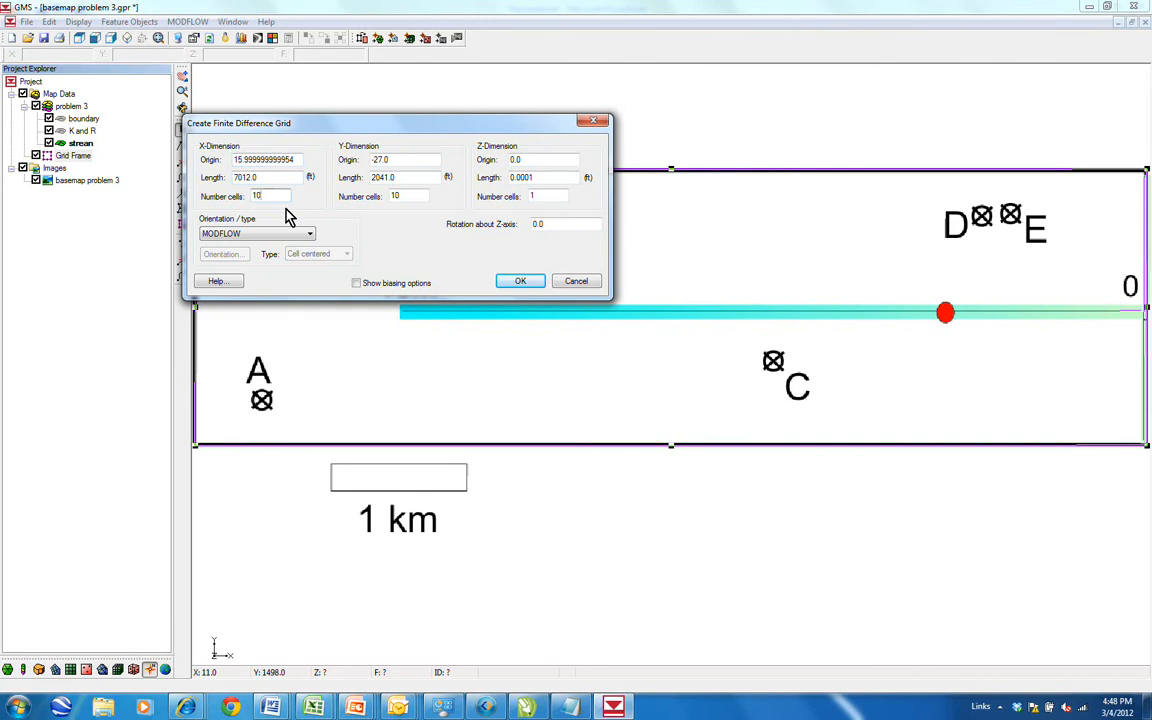
type("0")
left_click(412, 193)
type("40")
Set the 3D grid's Z origin to -20, adjust its Z length, and create the grid.
left_click(530, 162)
type("-20")
left_click(538, 180)
left_click(517, 285)
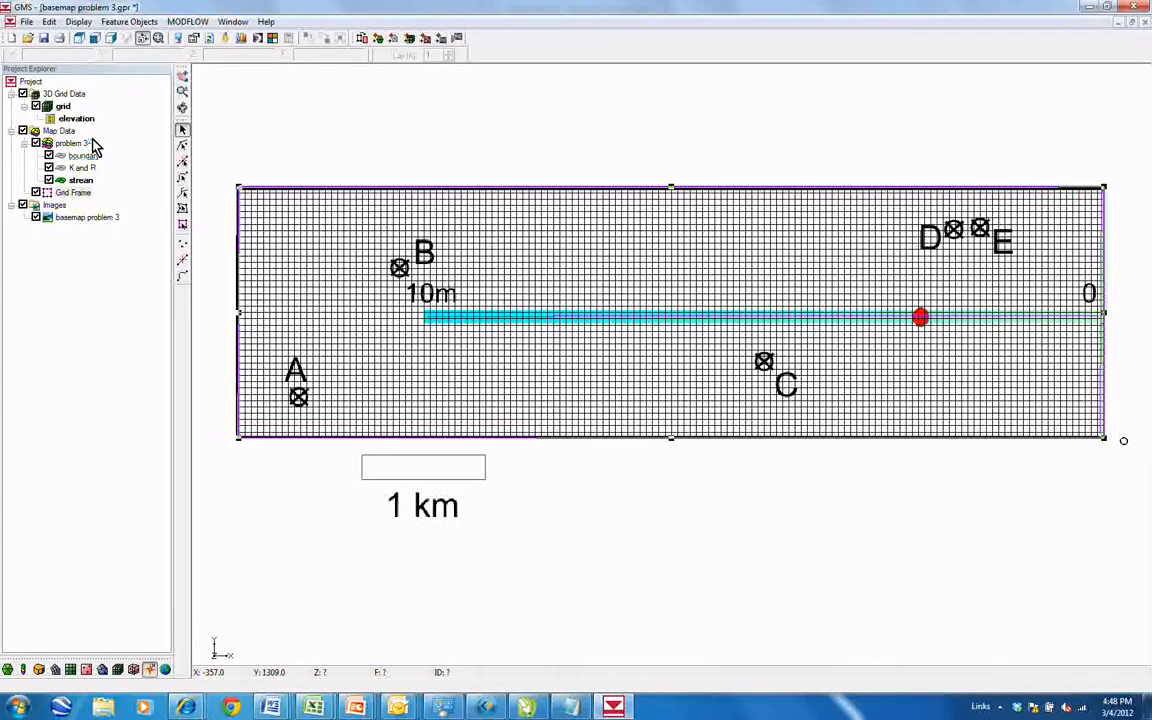
Create a new steady-state, forward-run MODFLOW 2000 simulation on the grid and map all applicable coverages to it.
right_click(62, 108)
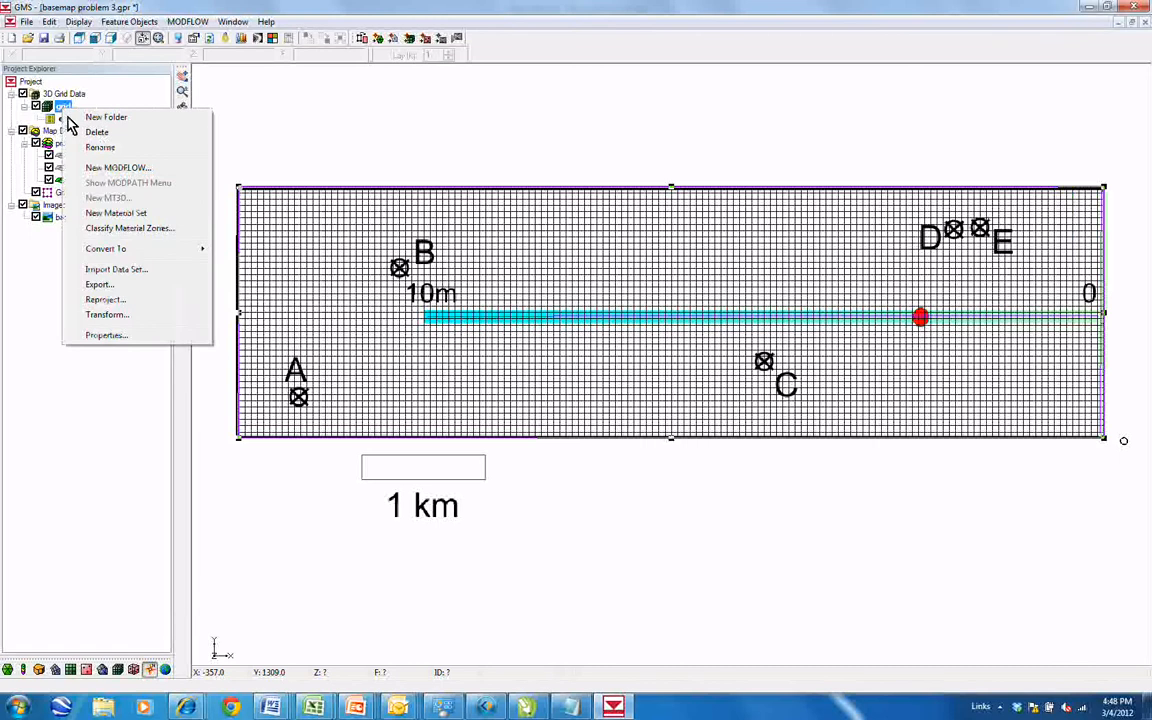
left_click(124, 168)
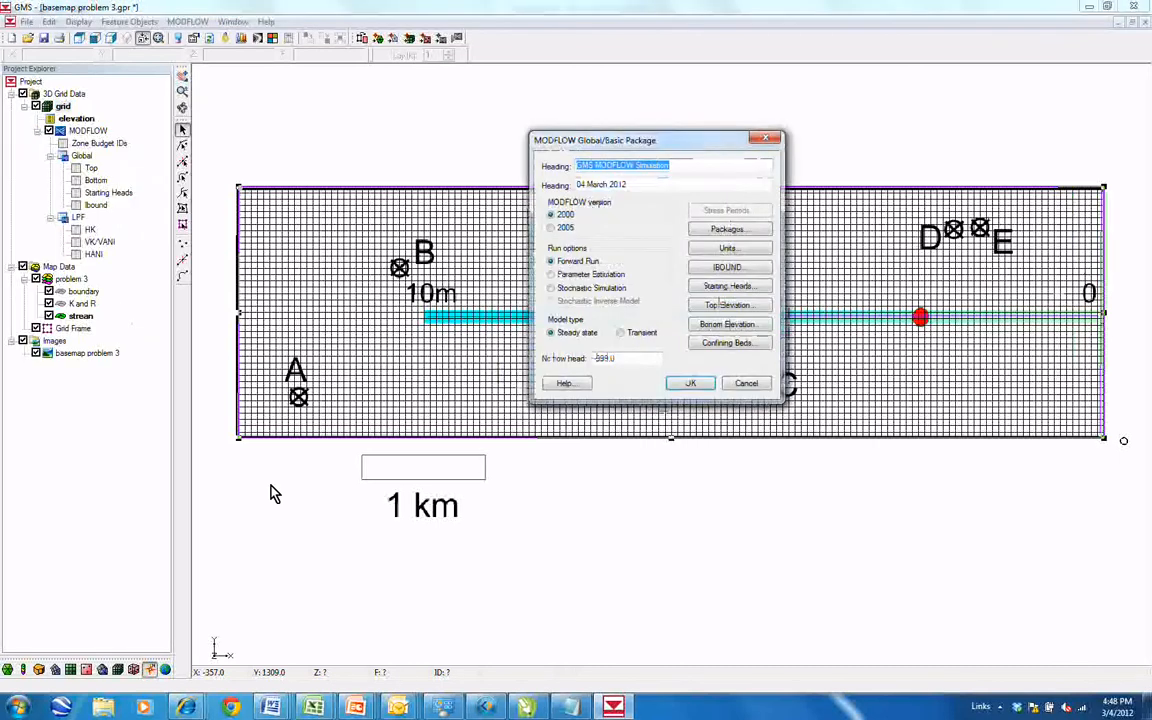
left_click(689, 385)
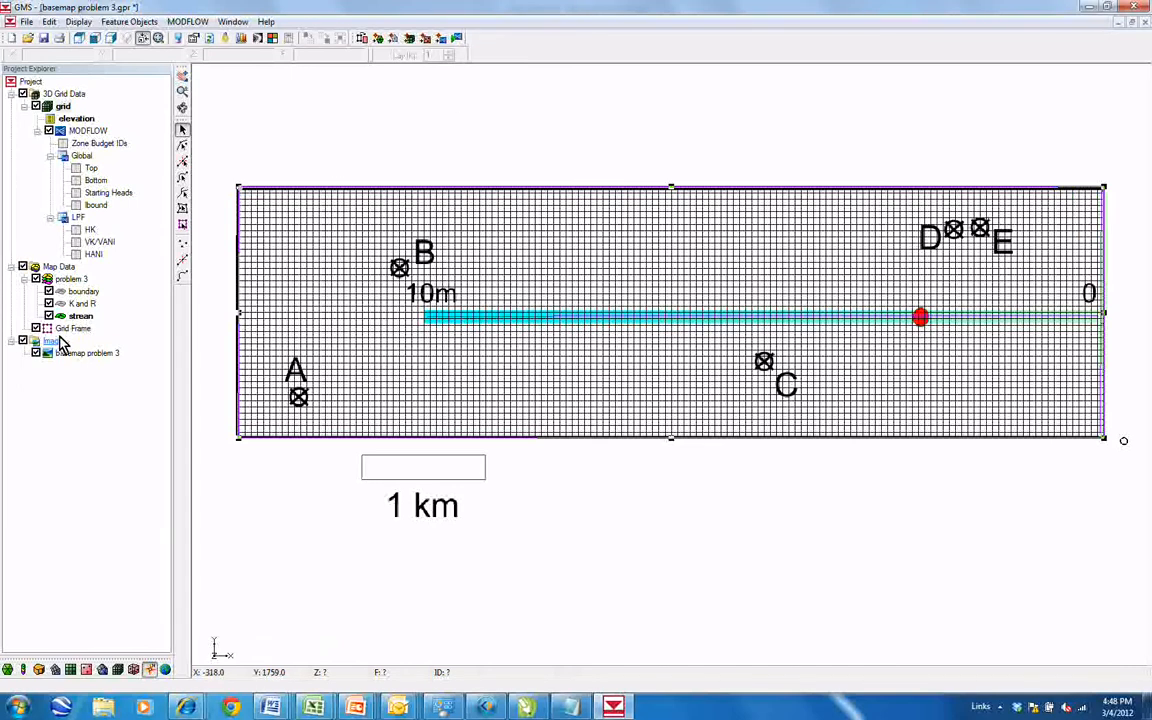
left_click(441, 38)
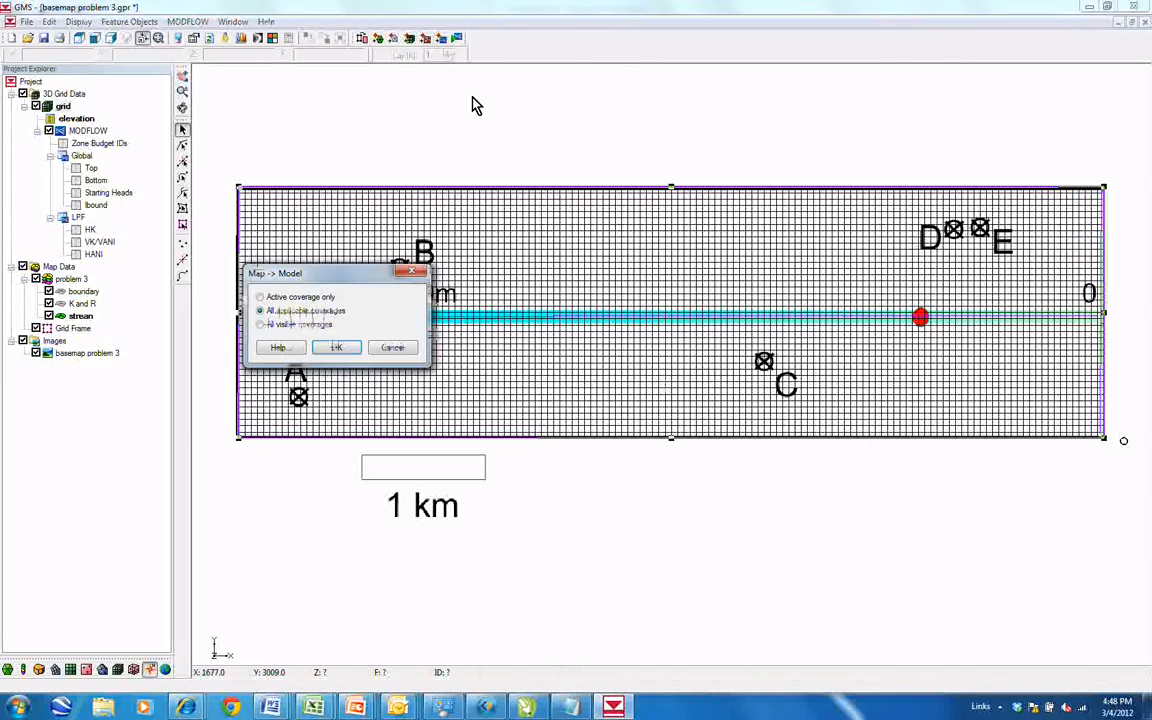
left_click(336, 347)
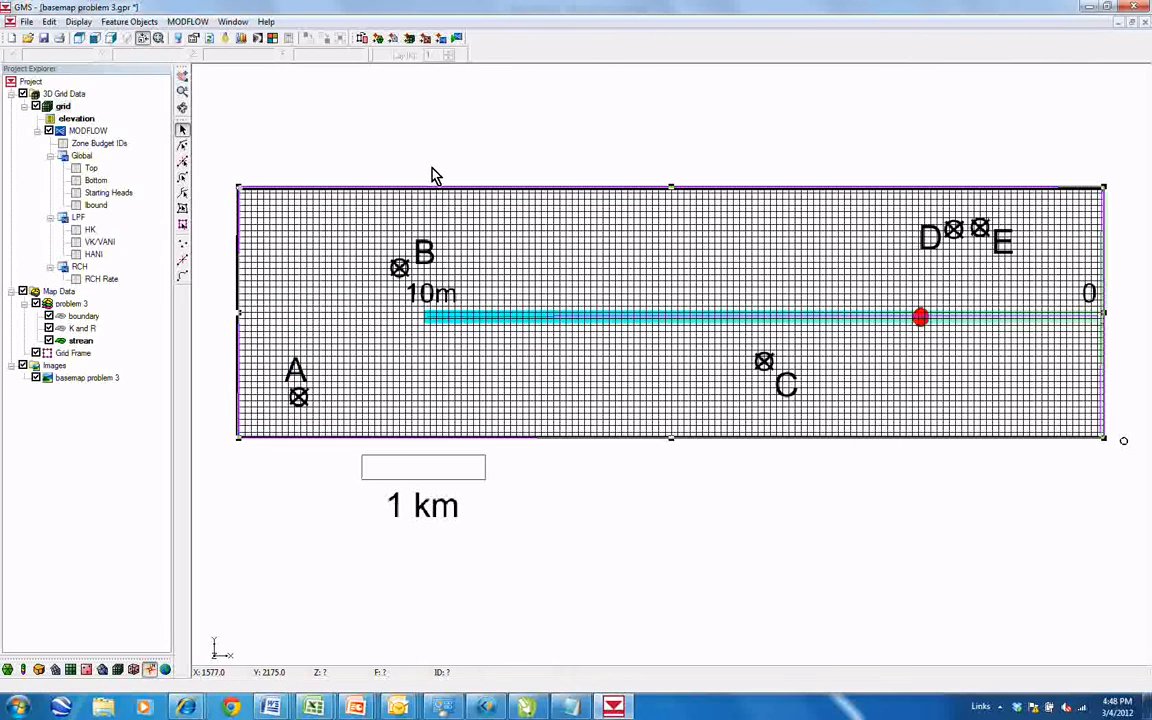
Run MODFLOW, saving the project as 3_1_v1 over the existing file, and load the computed solution with contours.
left_click(456, 40)
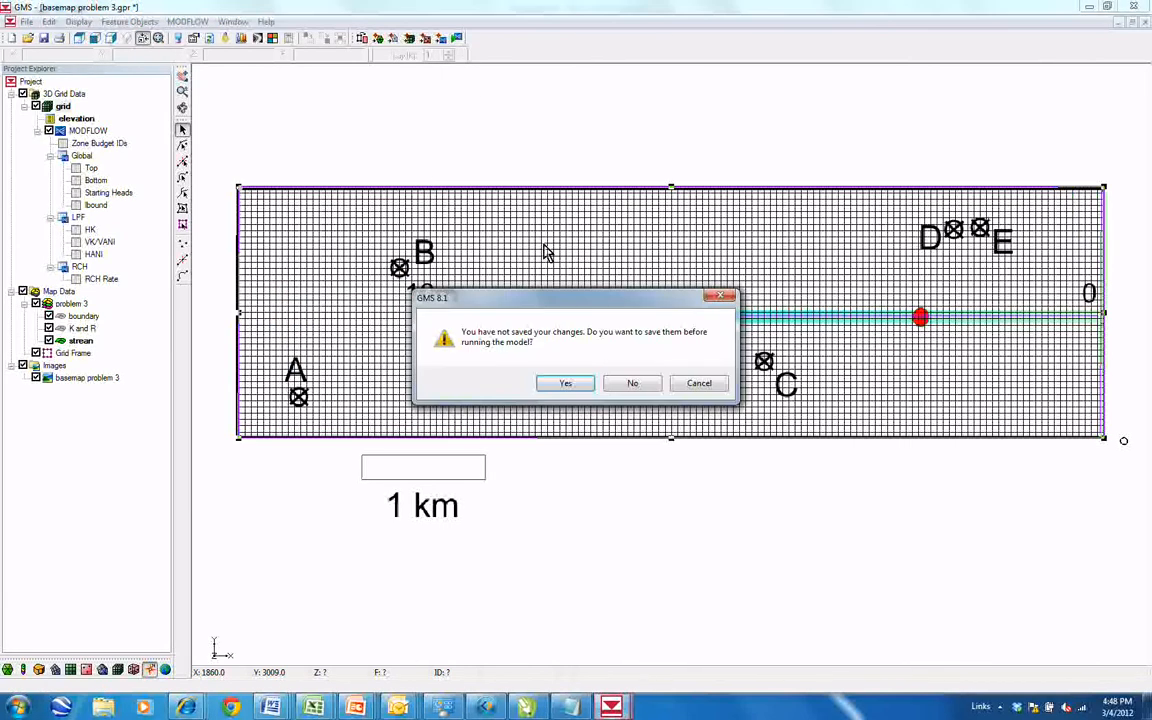
left_click(575, 388)
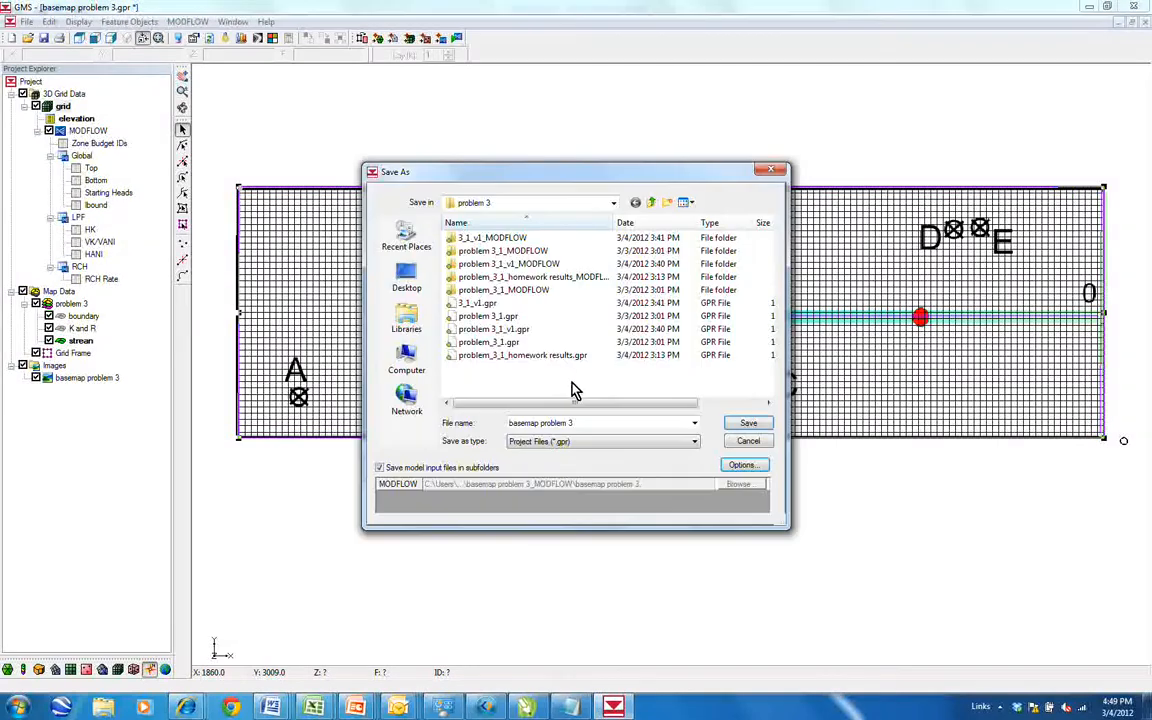
left_click(525, 357)
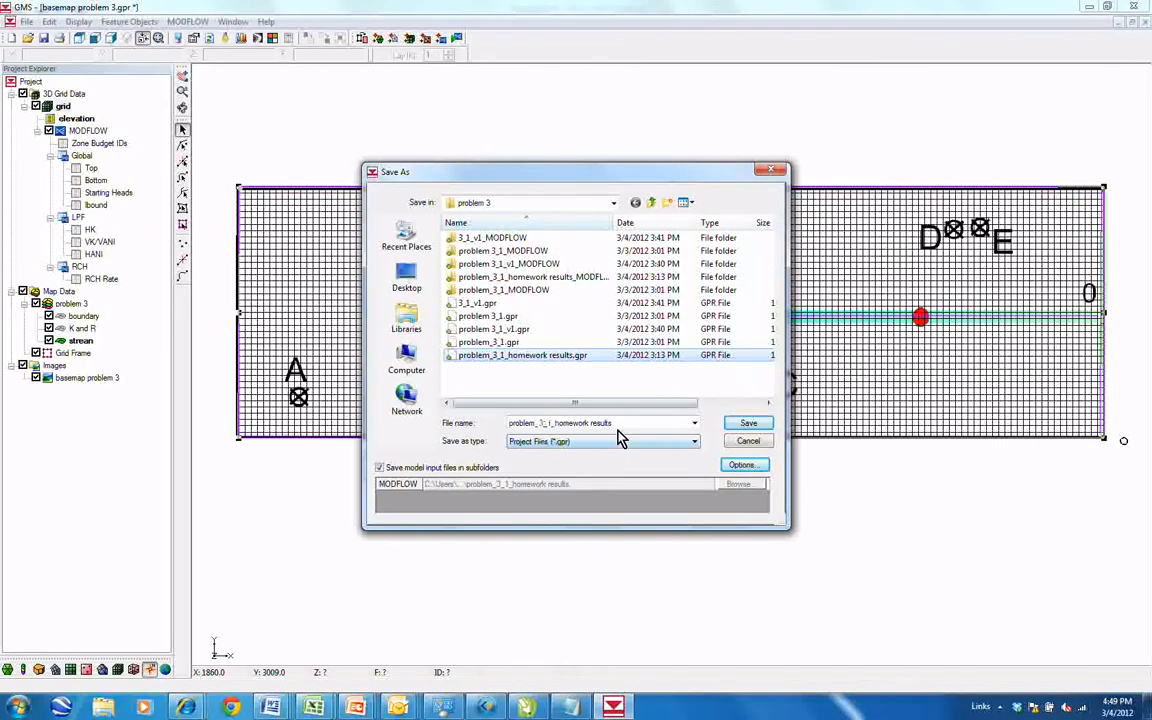
left_click_drag(617, 427, 537, 425)
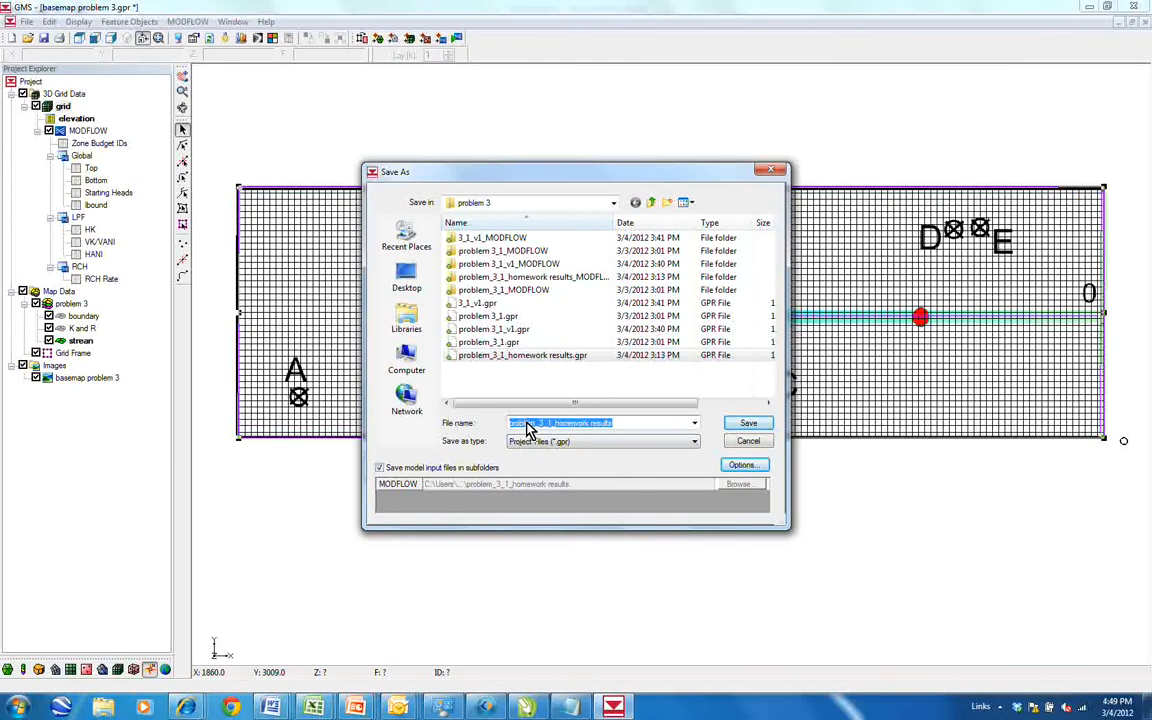
key("BackSpace")
type("3_")
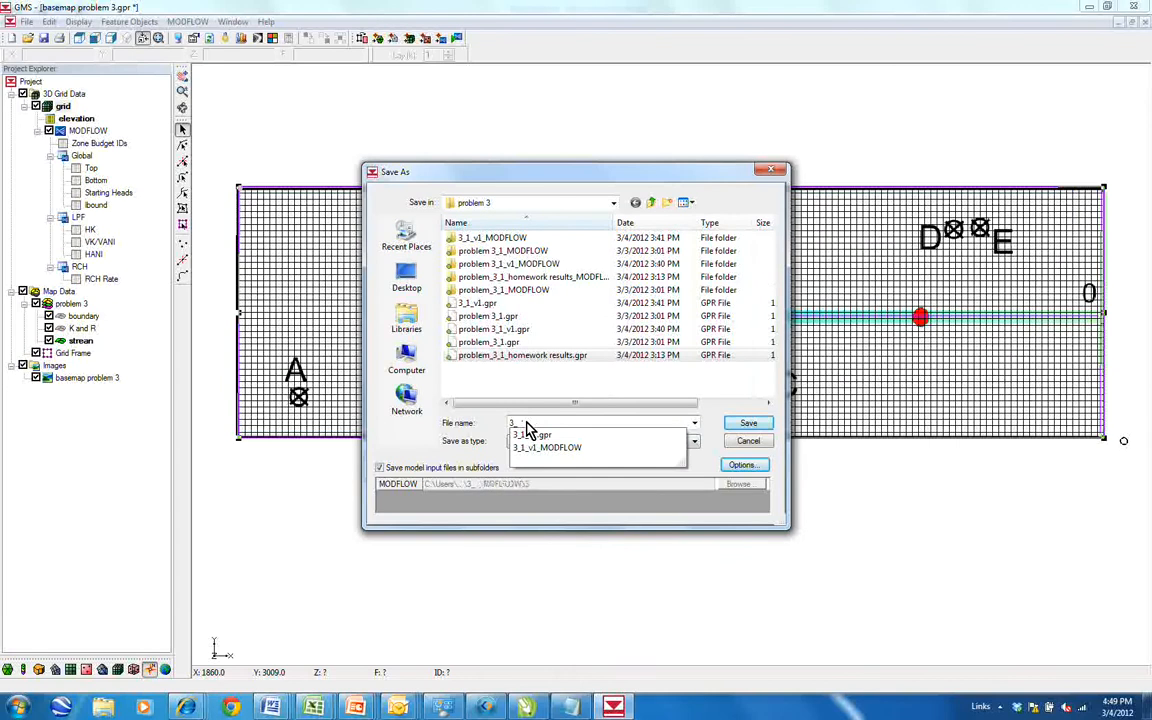
type("1_v1")
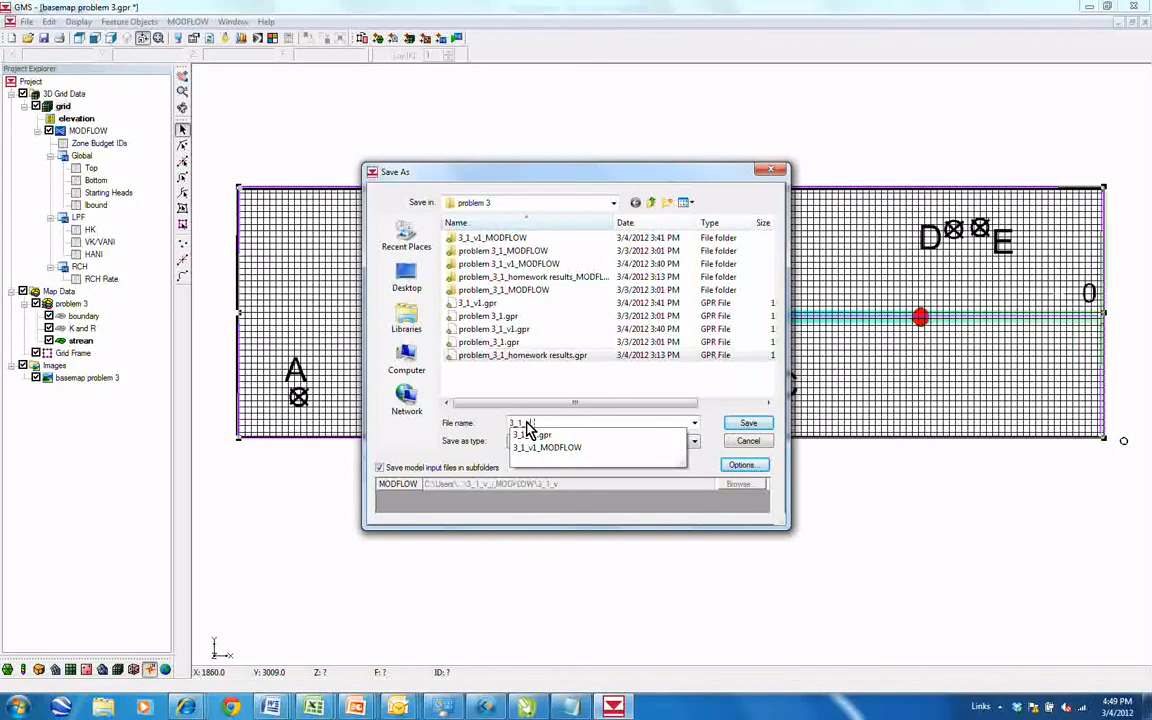
left_click(762, 428)
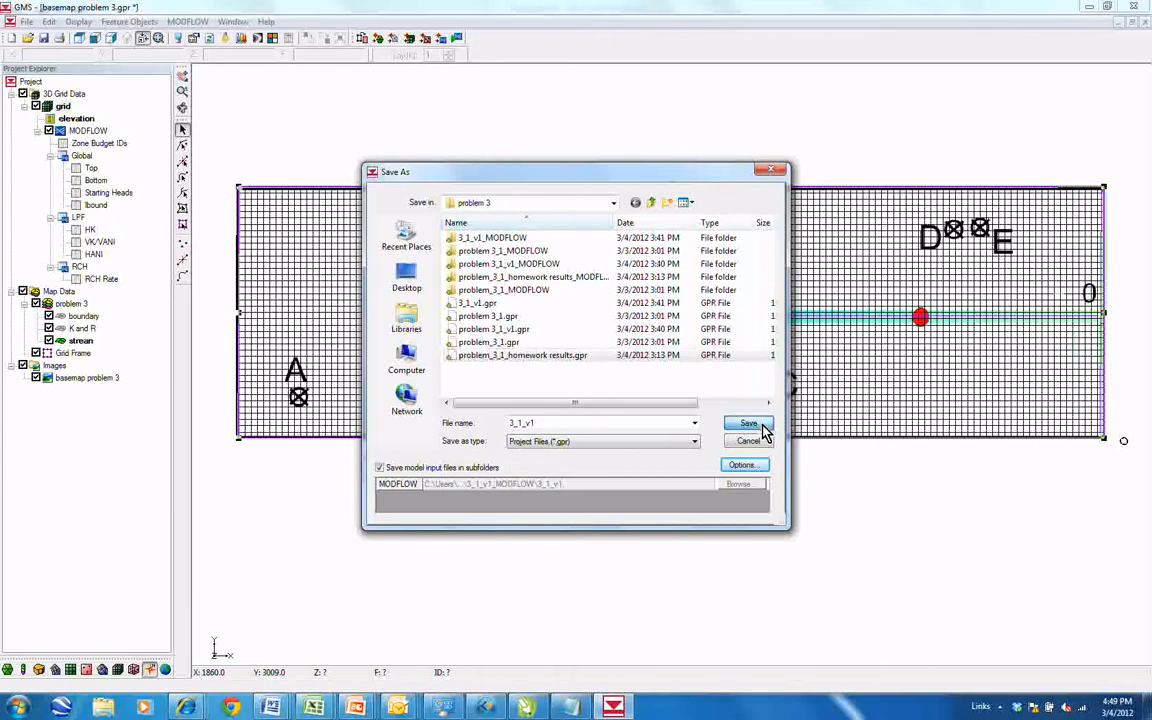
left_click(762, 428)
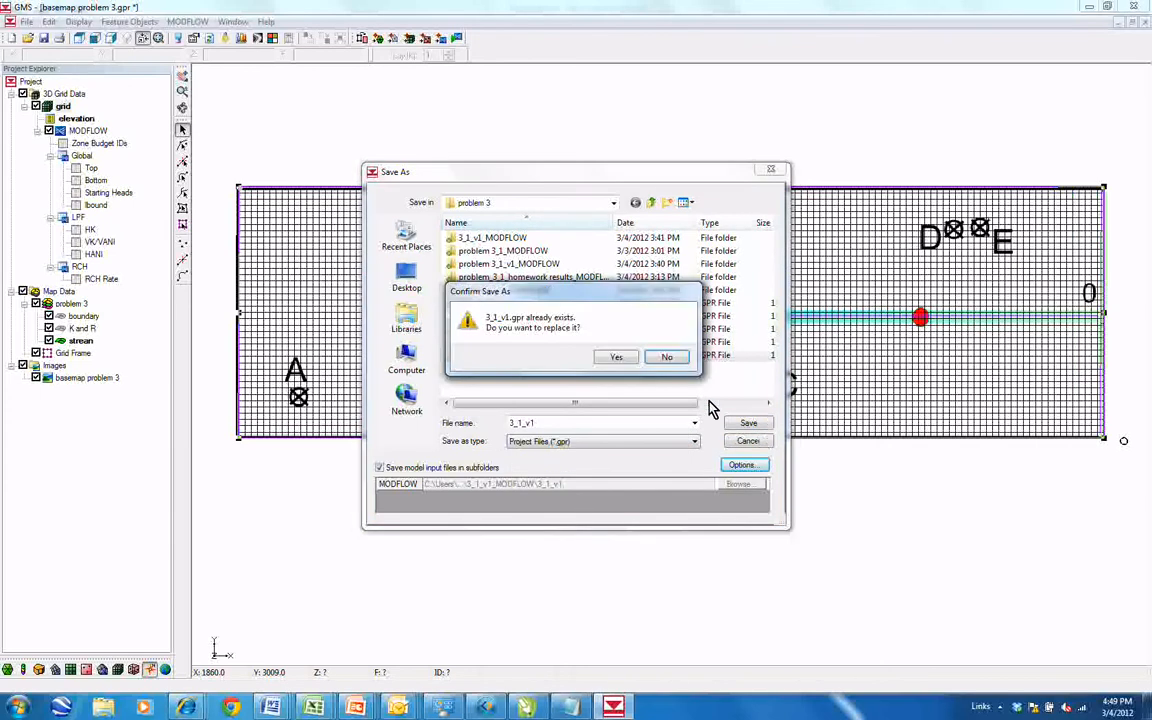
left_click(622, 362)
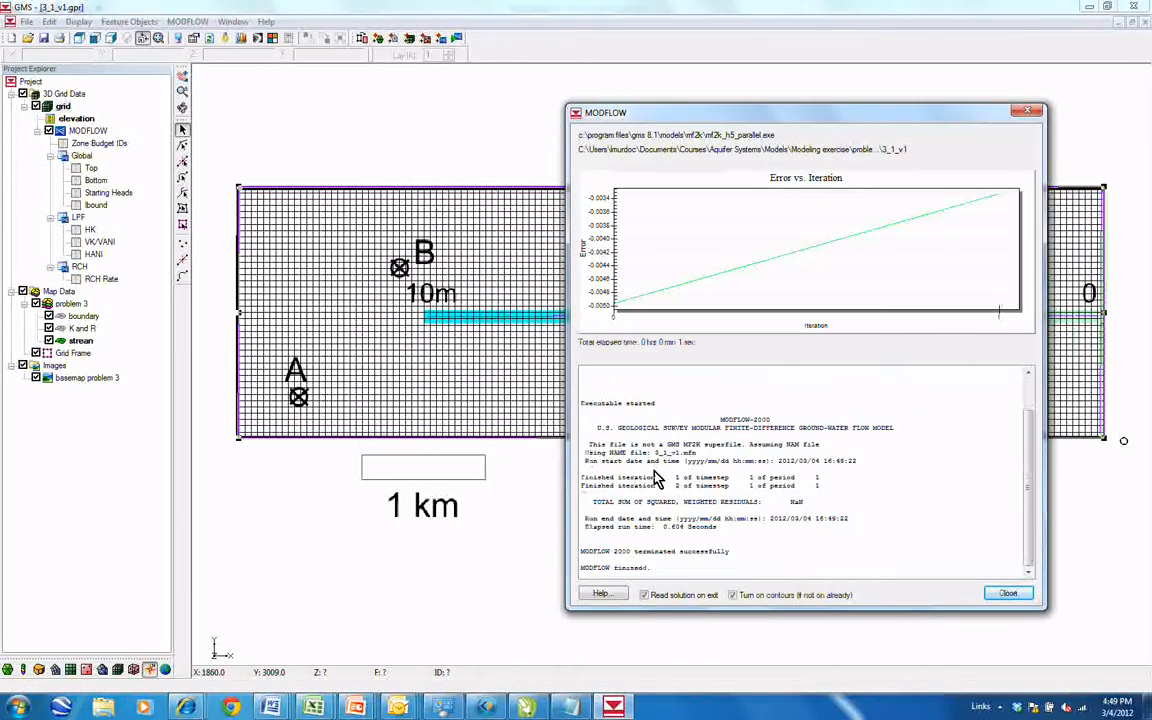
left_click(1008, 595)
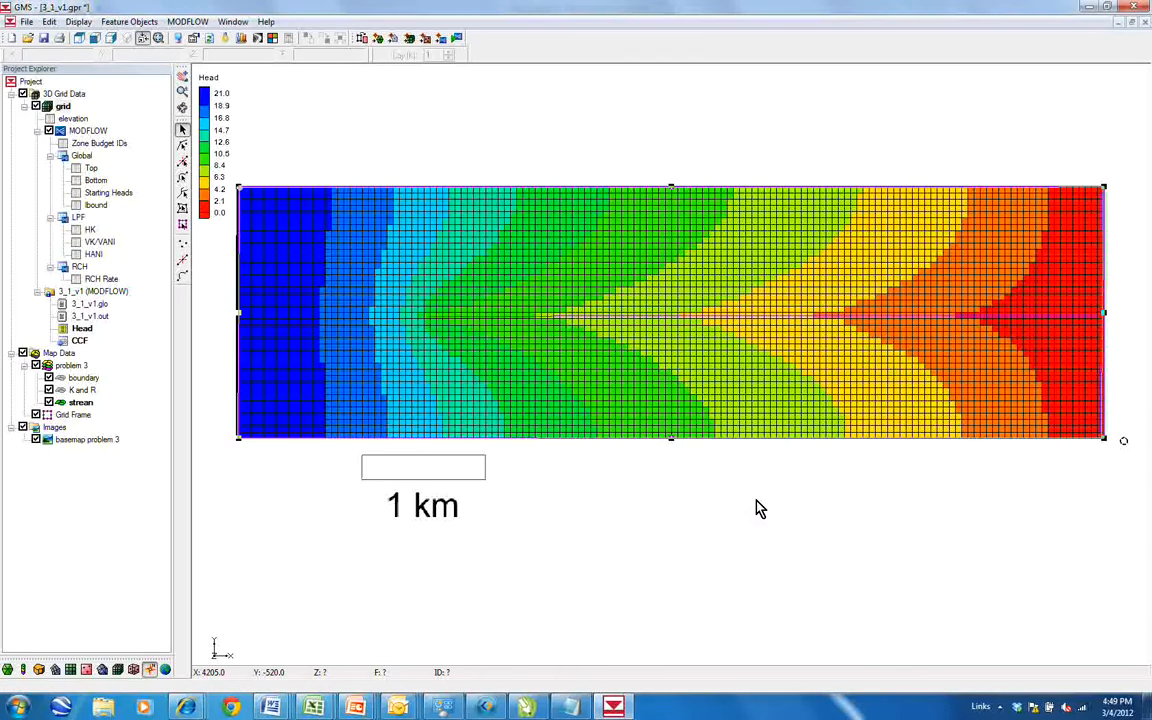
Turn off the display of cell edges for the 3D grid.
left_click(78, 21)
left_click(99, 40)
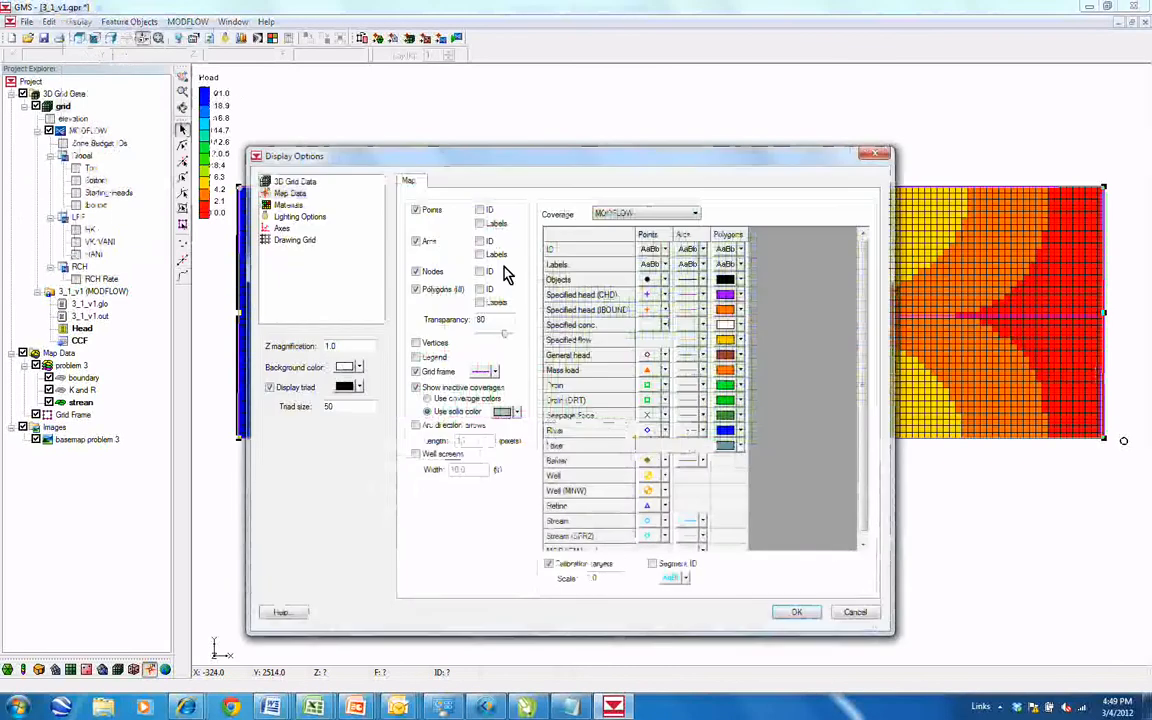
left_click(300, 182)
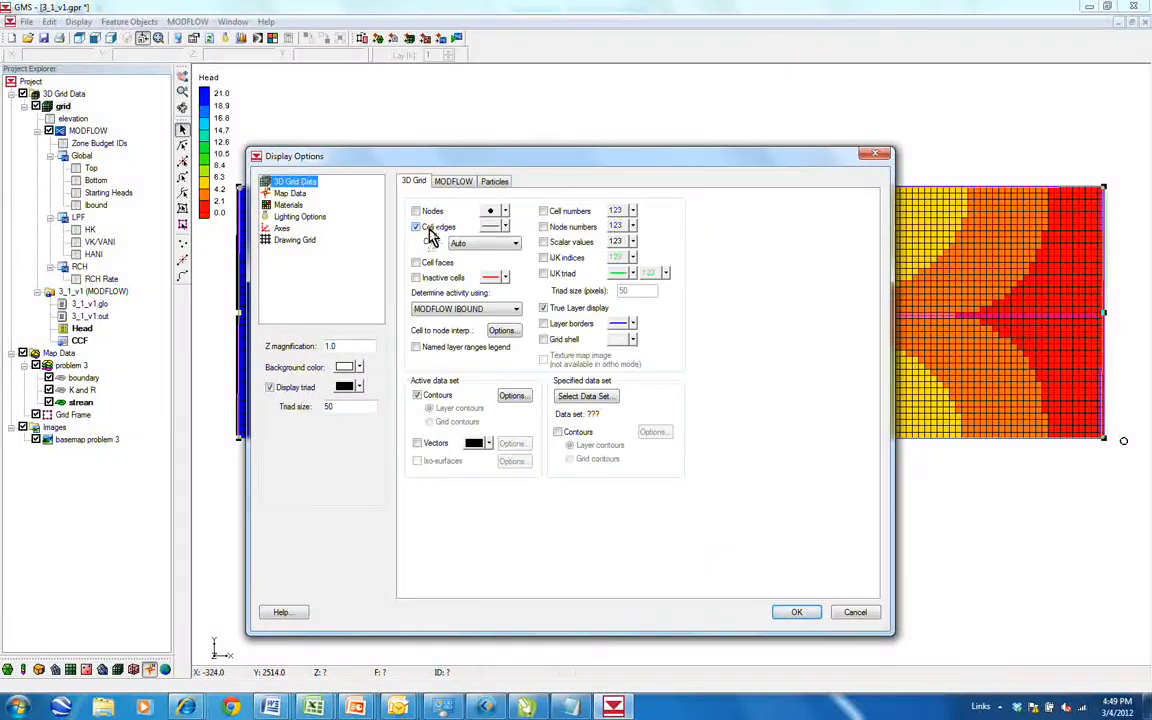
left_click(796, 612)
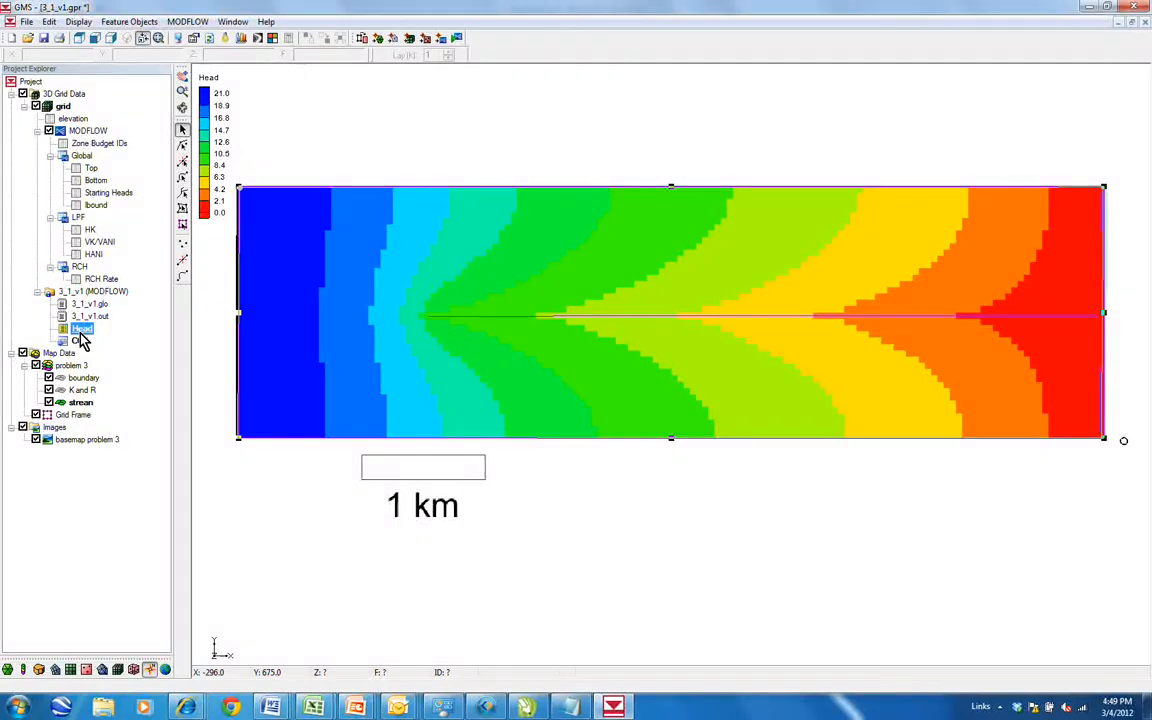
Change the contour method of the Head dataset to Color Fill and Linear.
left_click(82, 328)
left_click(78, 21)
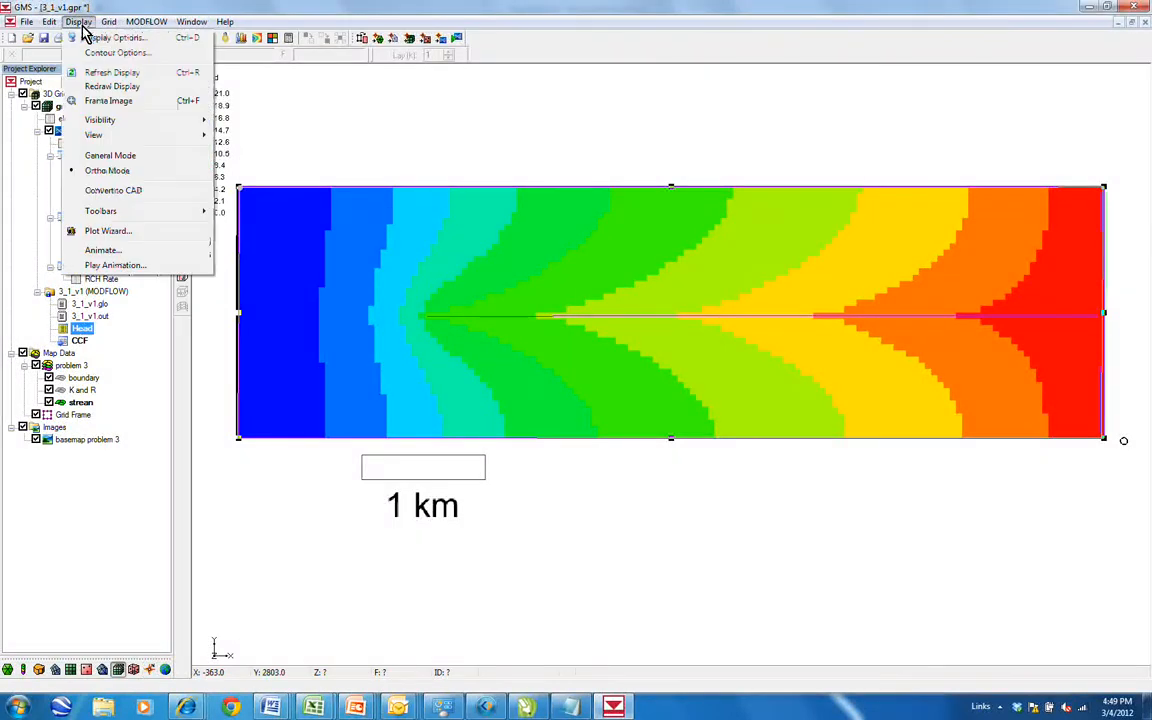
left_click(88, 52)
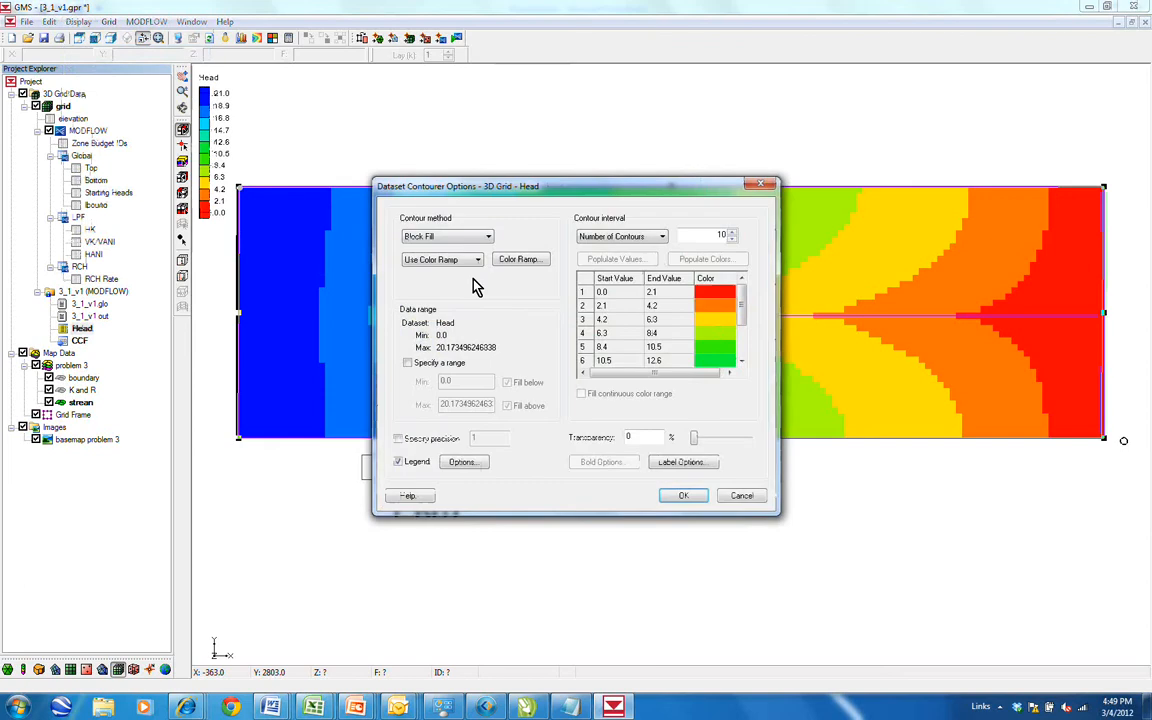
left_click(489, 237)
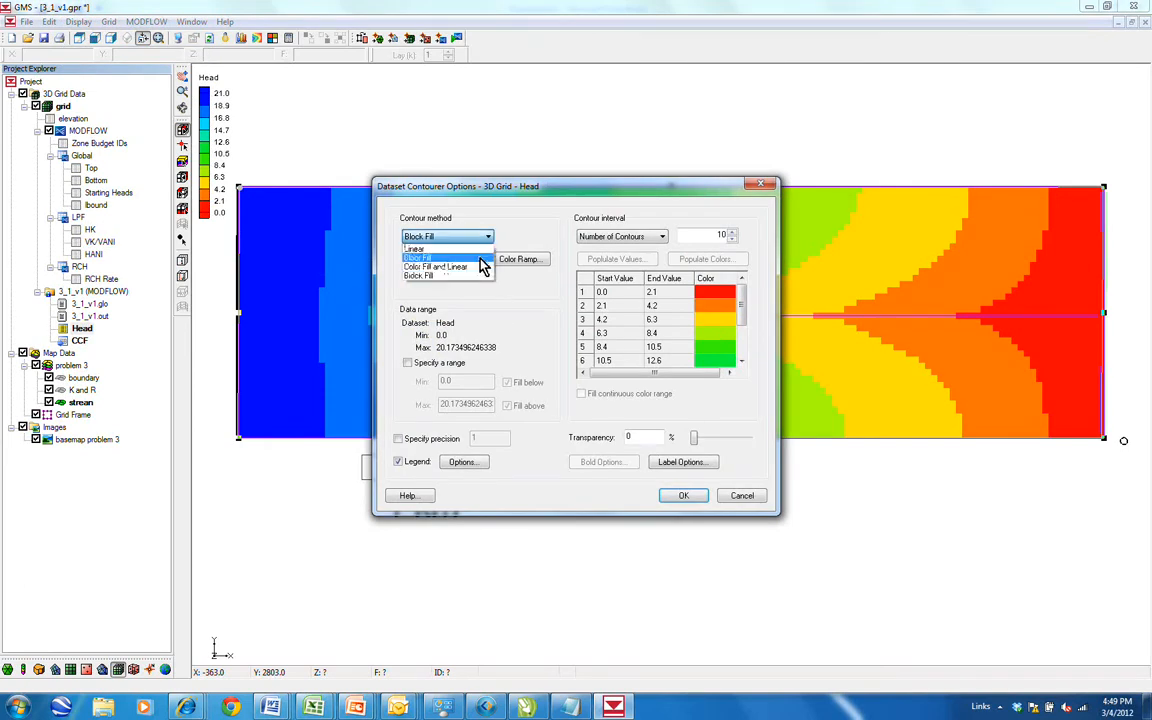
left_click(480, 270)
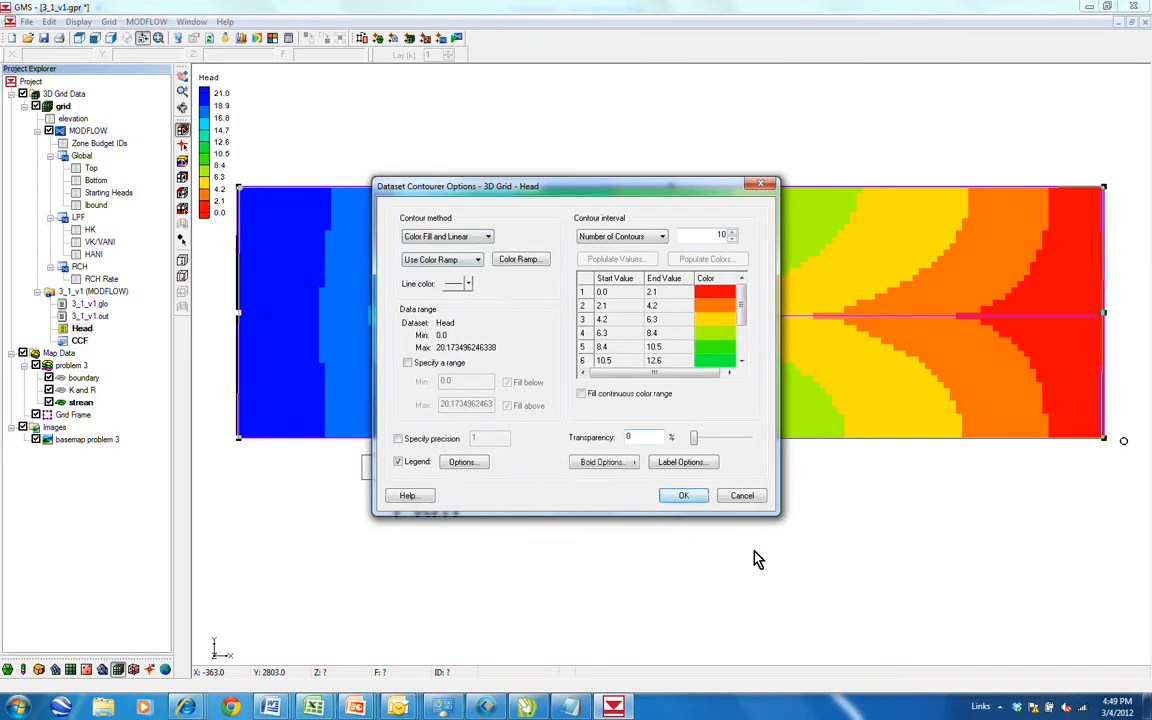
left_click(677, 494)
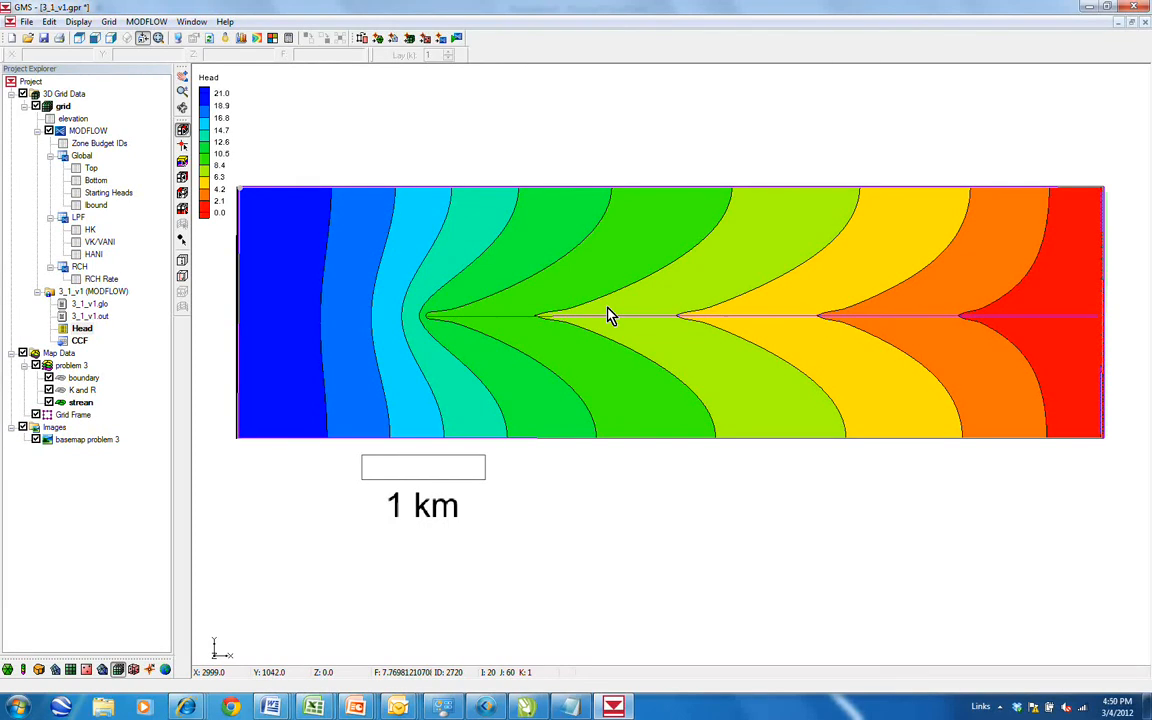
Add a coverage named "observation wells" to the problem 3 conceptual model with Head as its observation data.
left_click(108, 441)
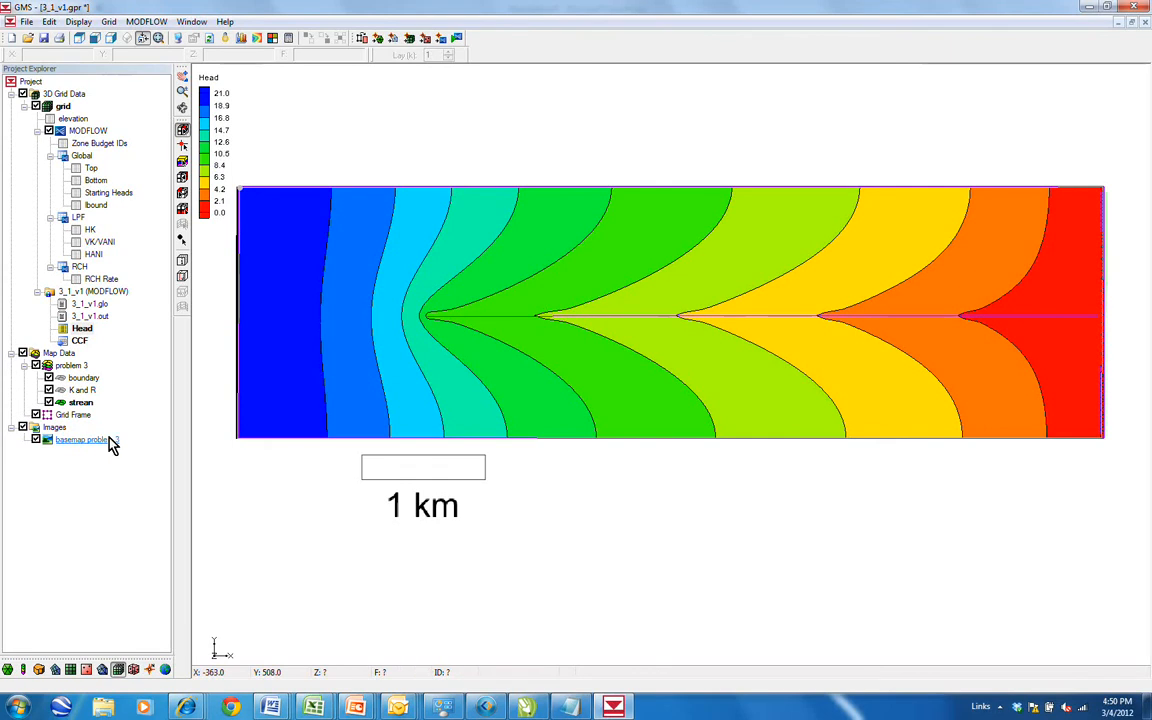
left_click(66, 367)
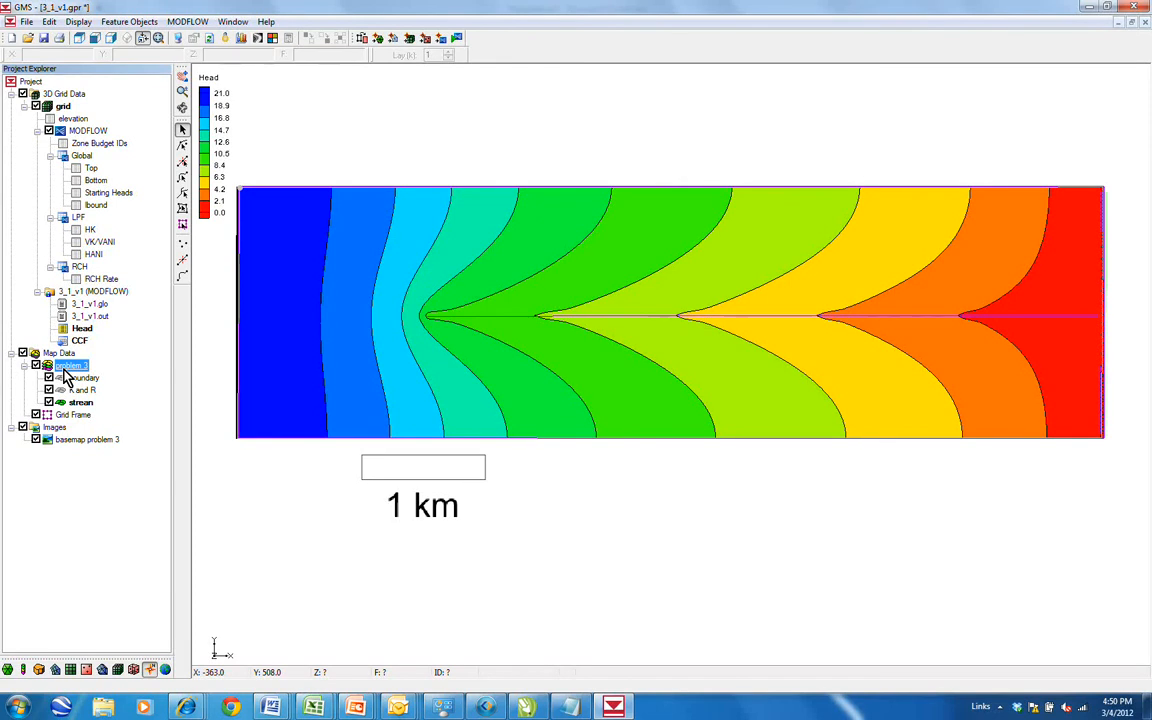
right_click(64, 369)
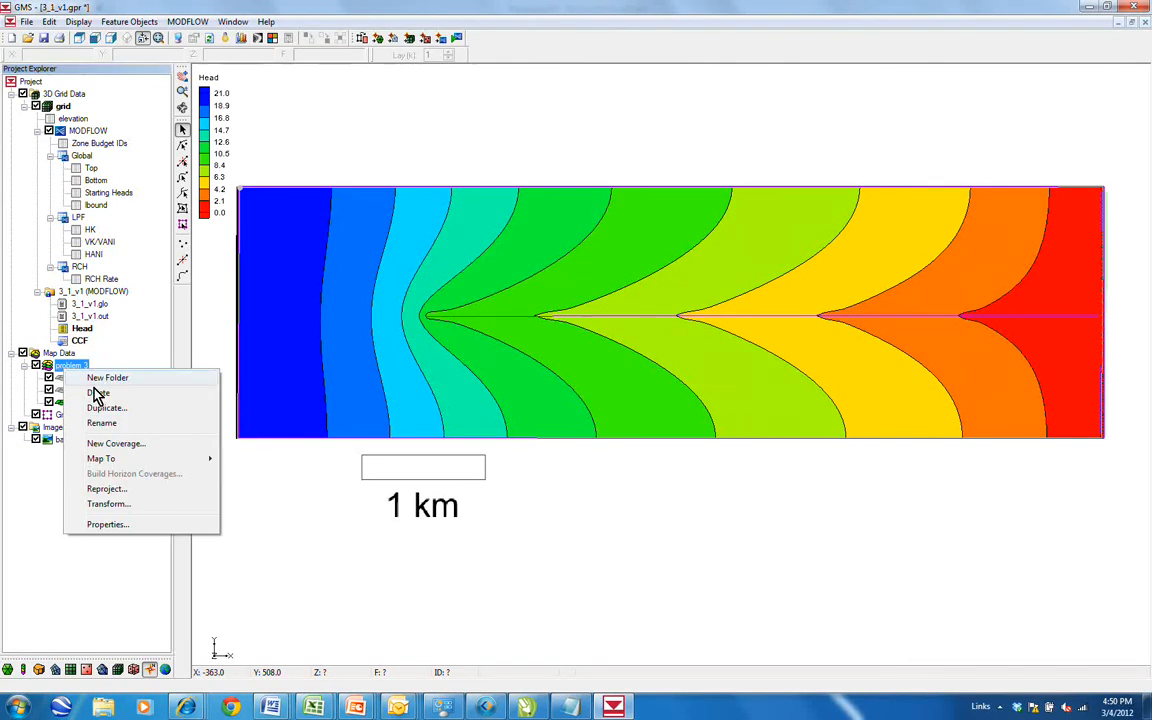
left_click(138, 454)
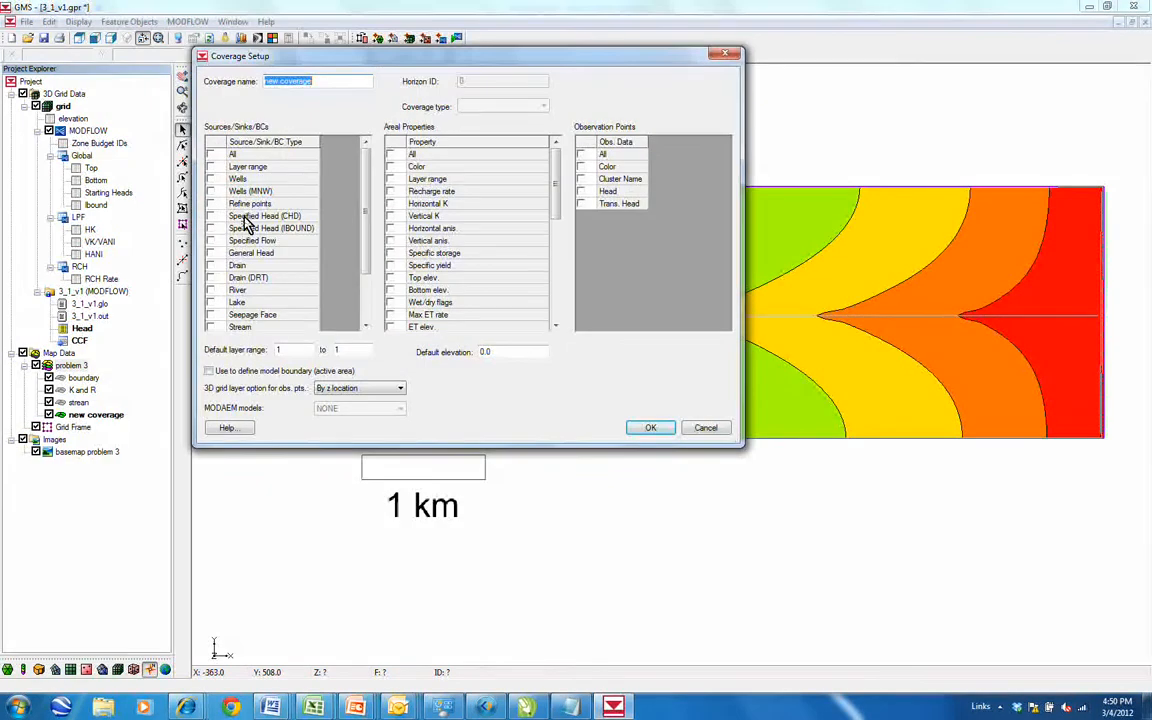
type("C")
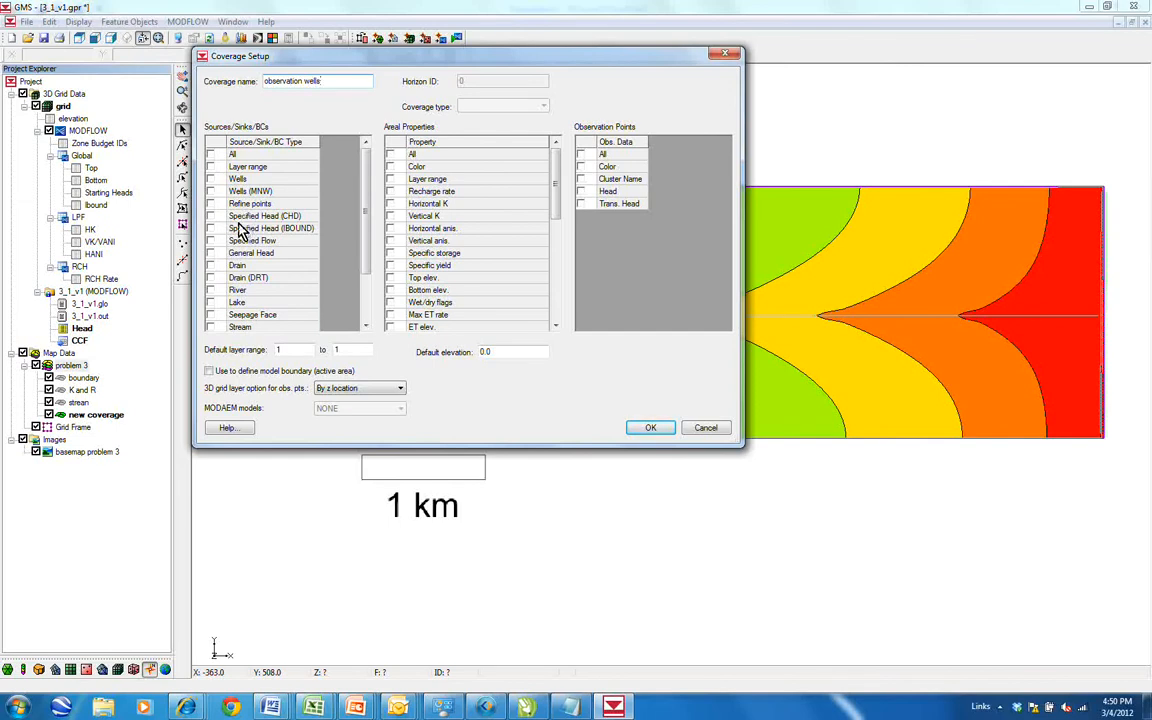
left_click(581, 191)
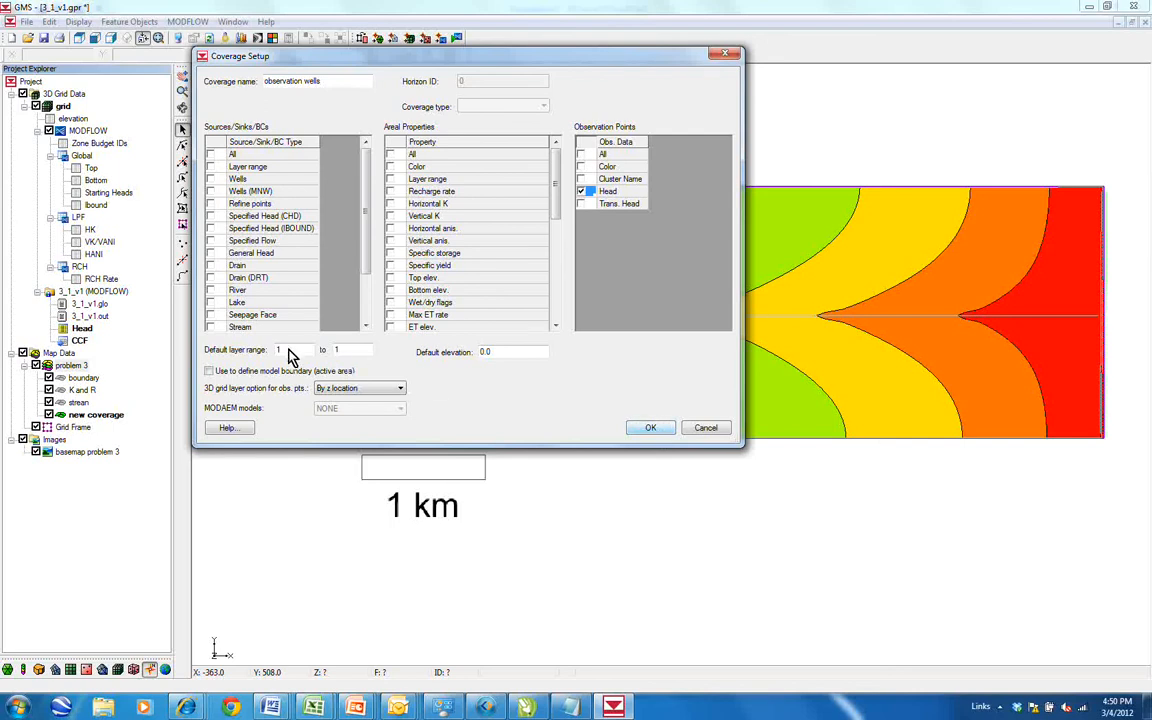
left_click(650, 428)
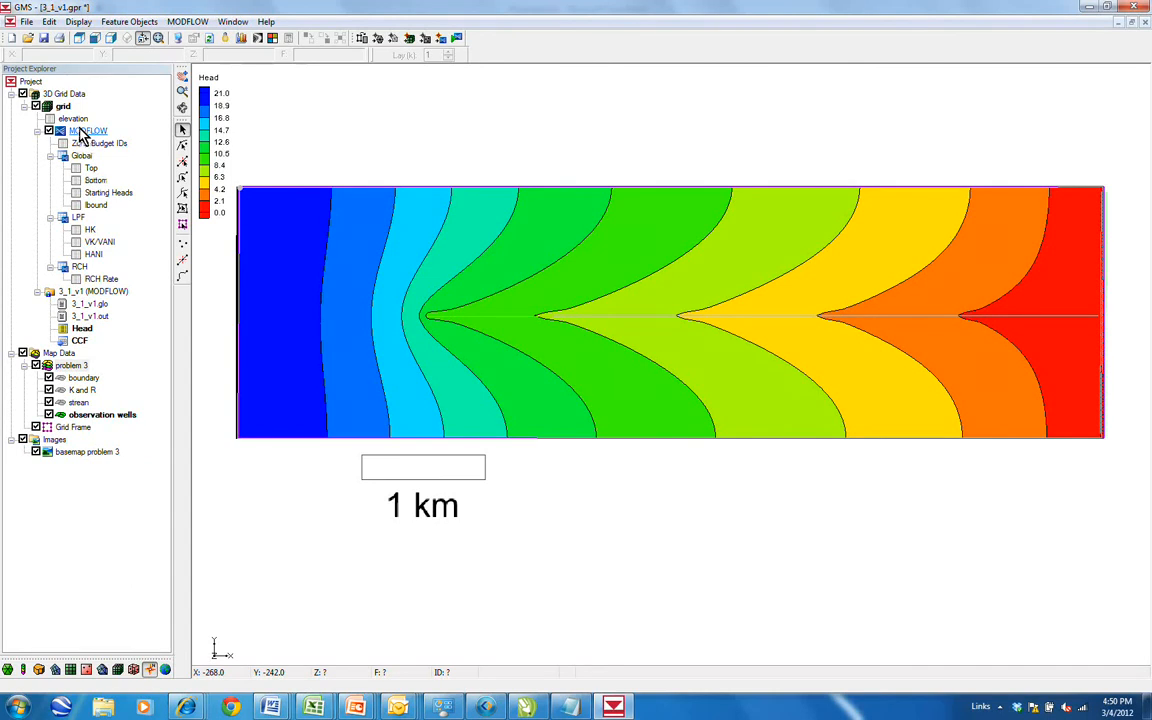
Hide the 3D grid data and create observation points on basemap wells A, B, C, D and E.
left_click(23, 94)
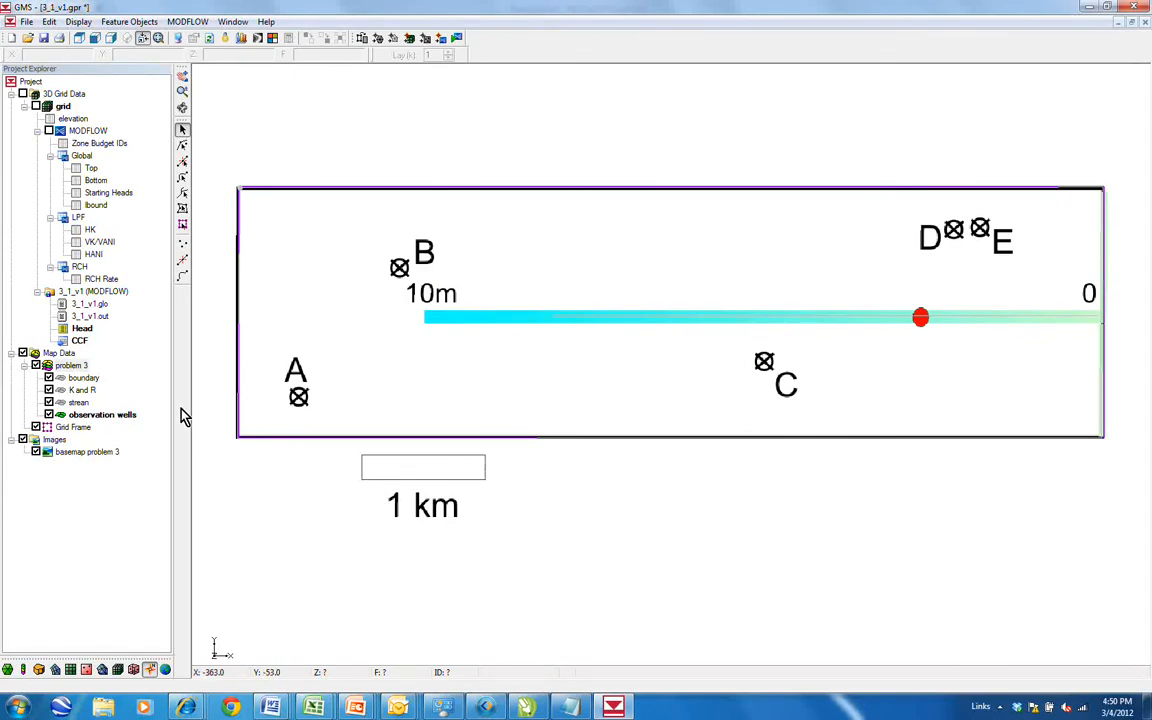
left_click(182, 243)
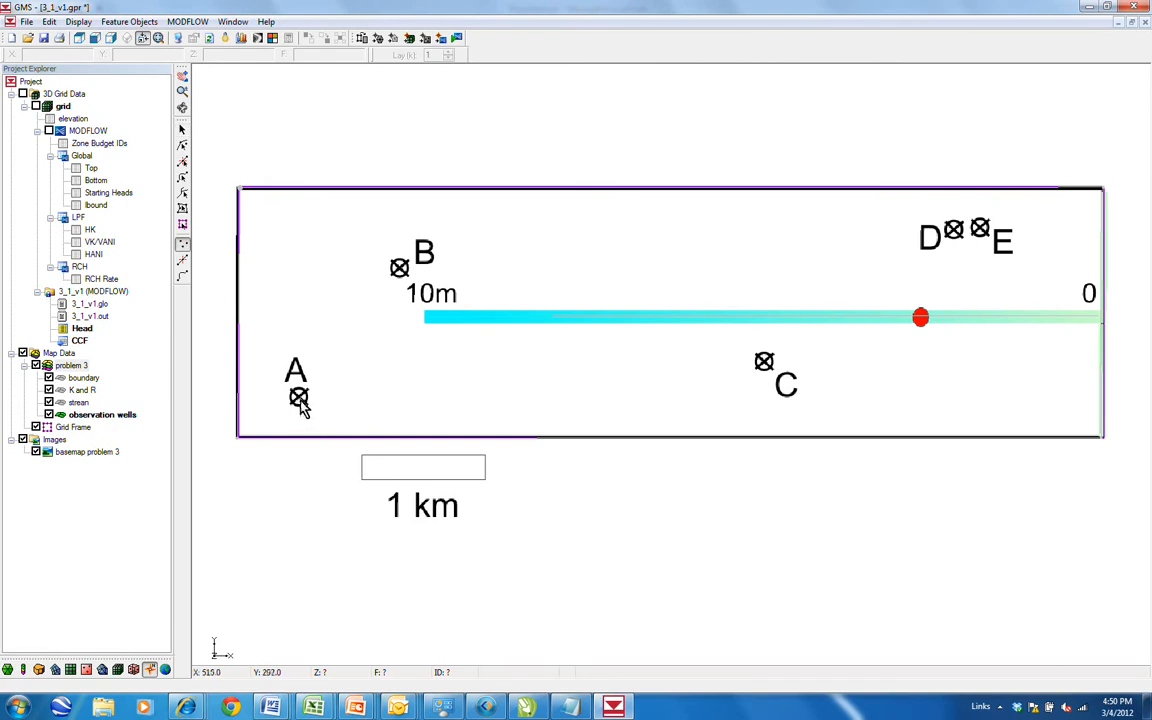
left_click(300, 397)
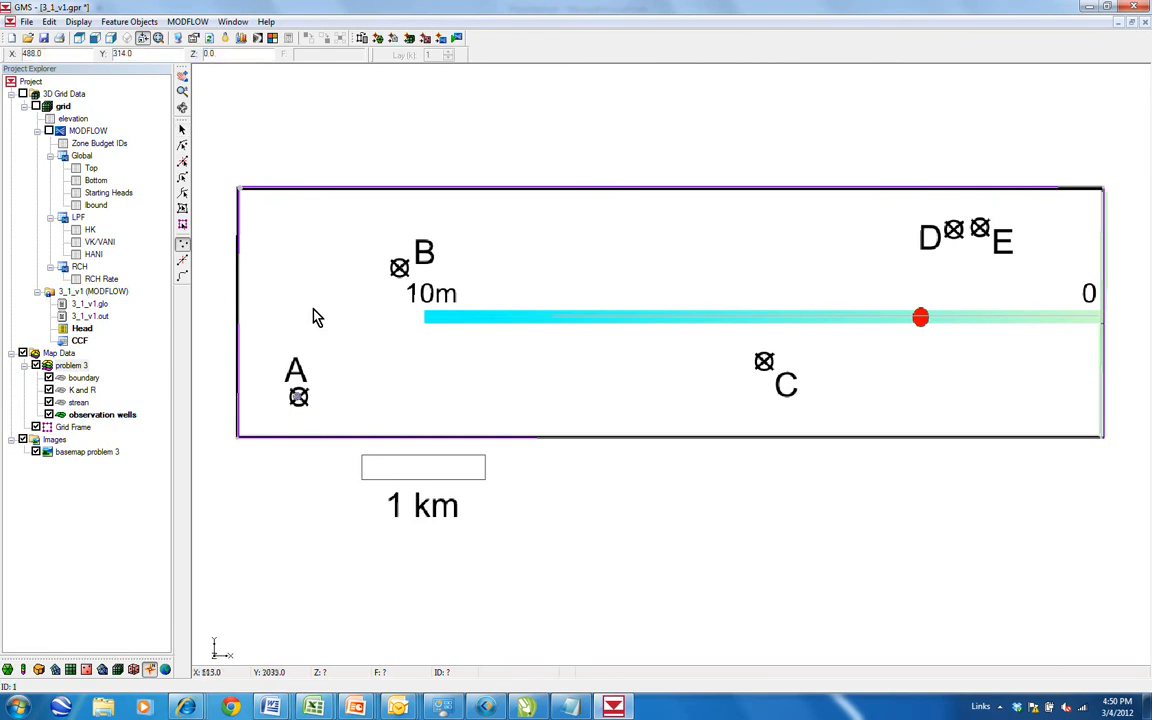
left_click(400, 272)
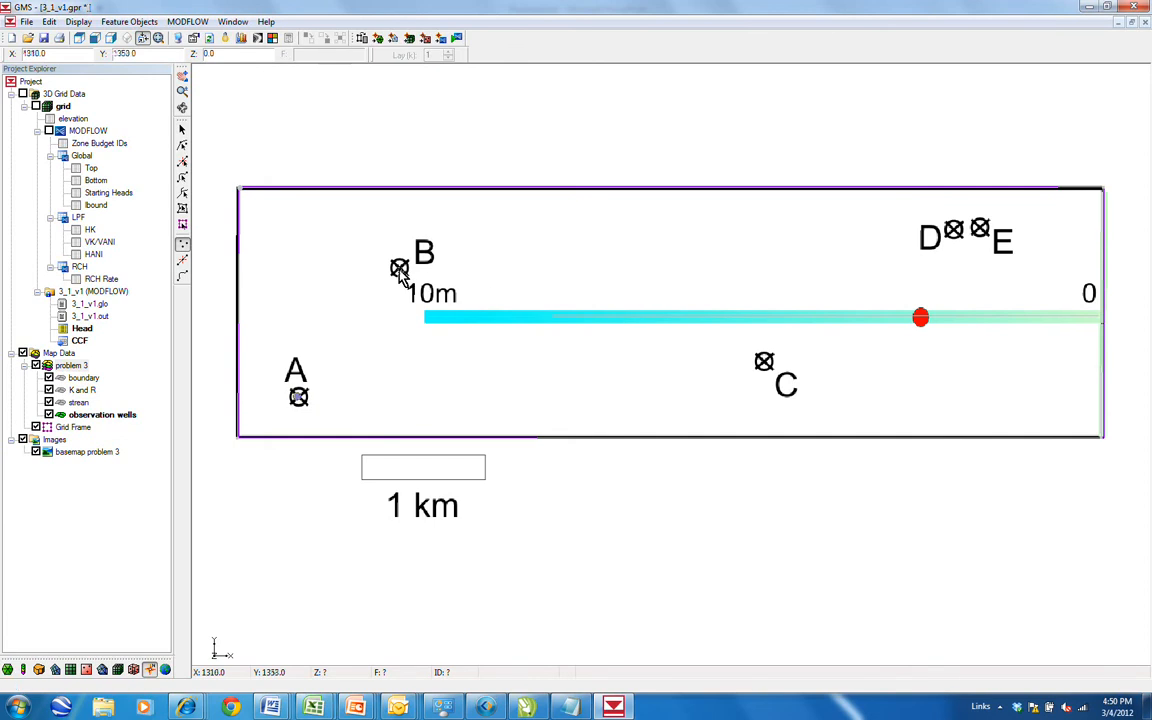
left_click(764, 366)
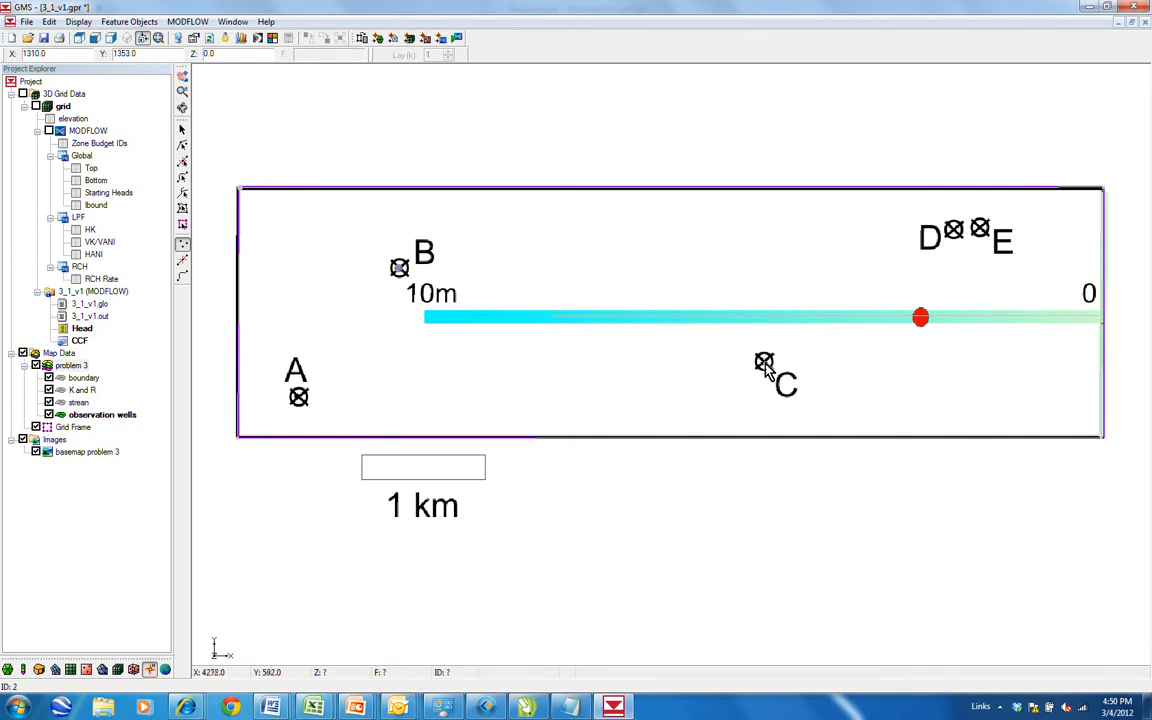
left_click(955, 233)
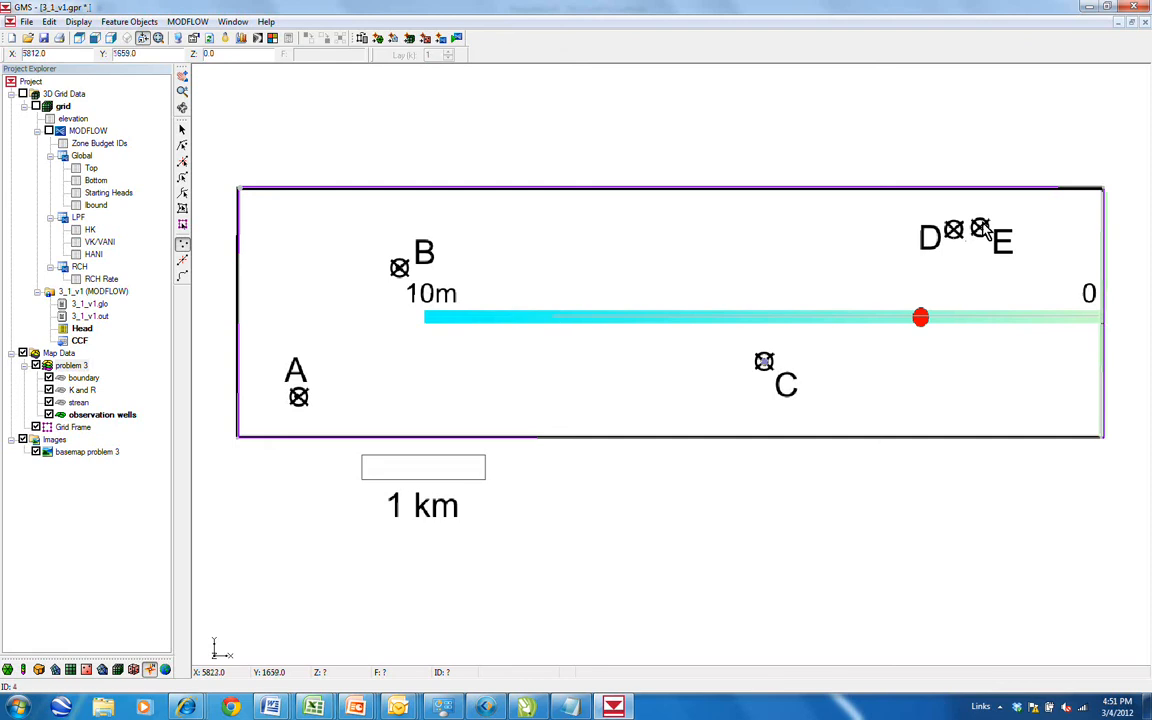
left_click(981, 229)
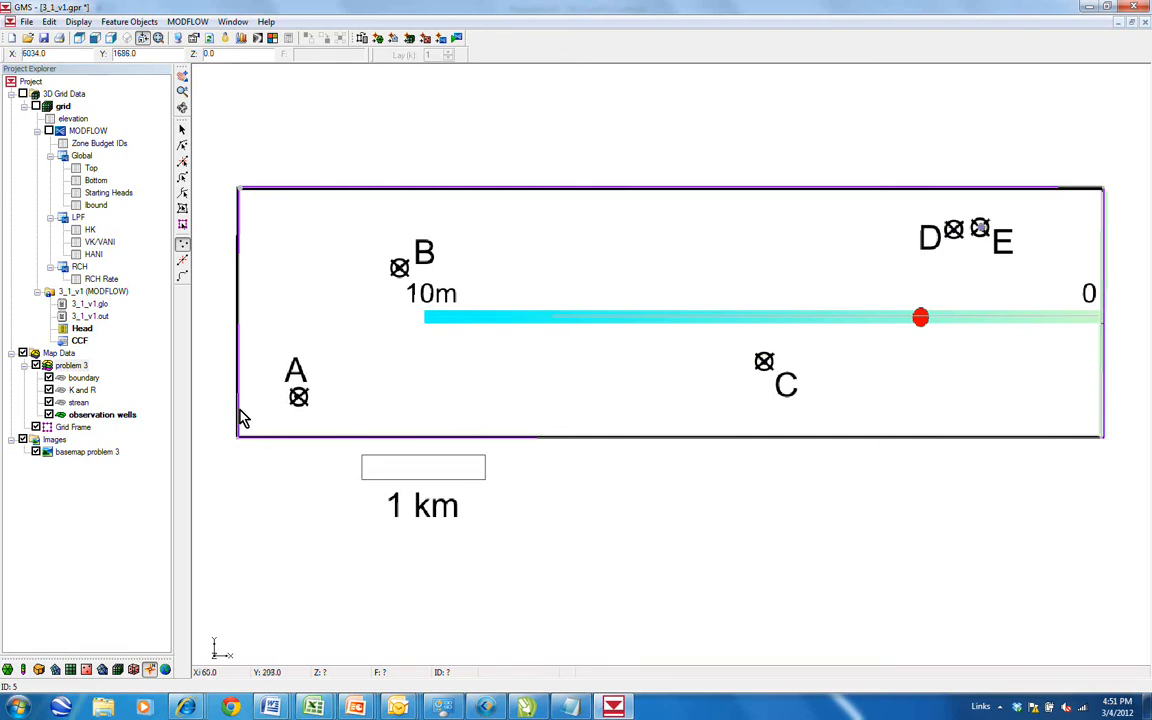
left_click(116, 419)
right_click(118, 427)
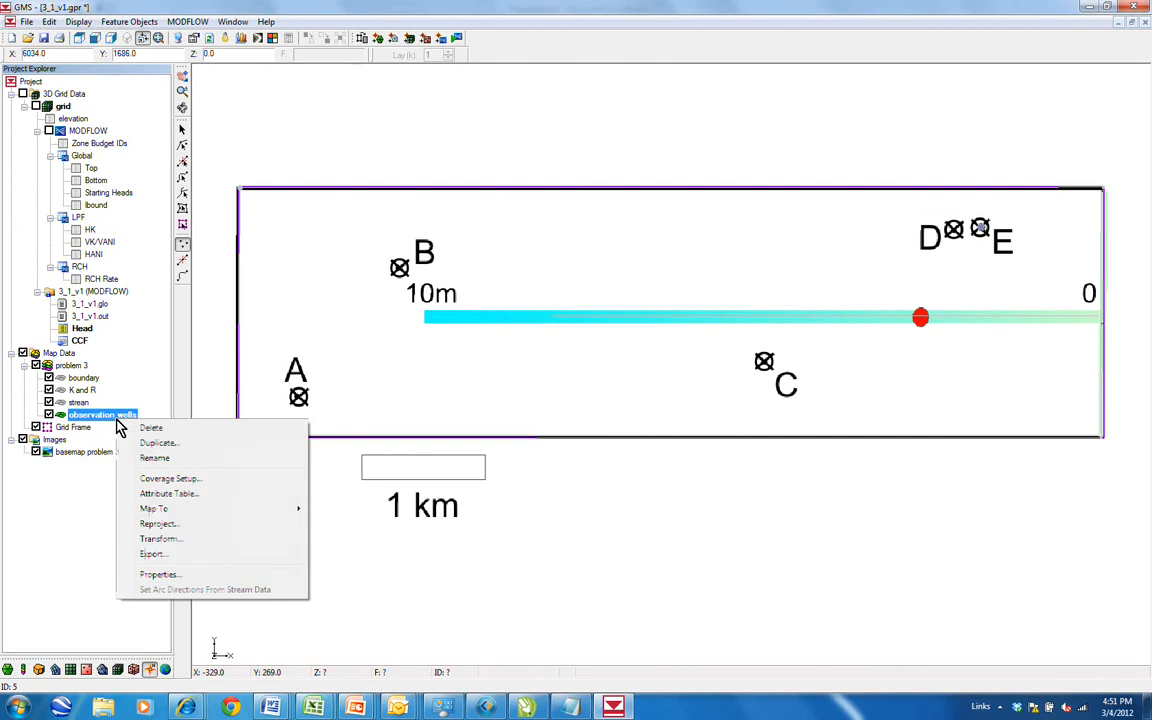
left_click(172, 494)
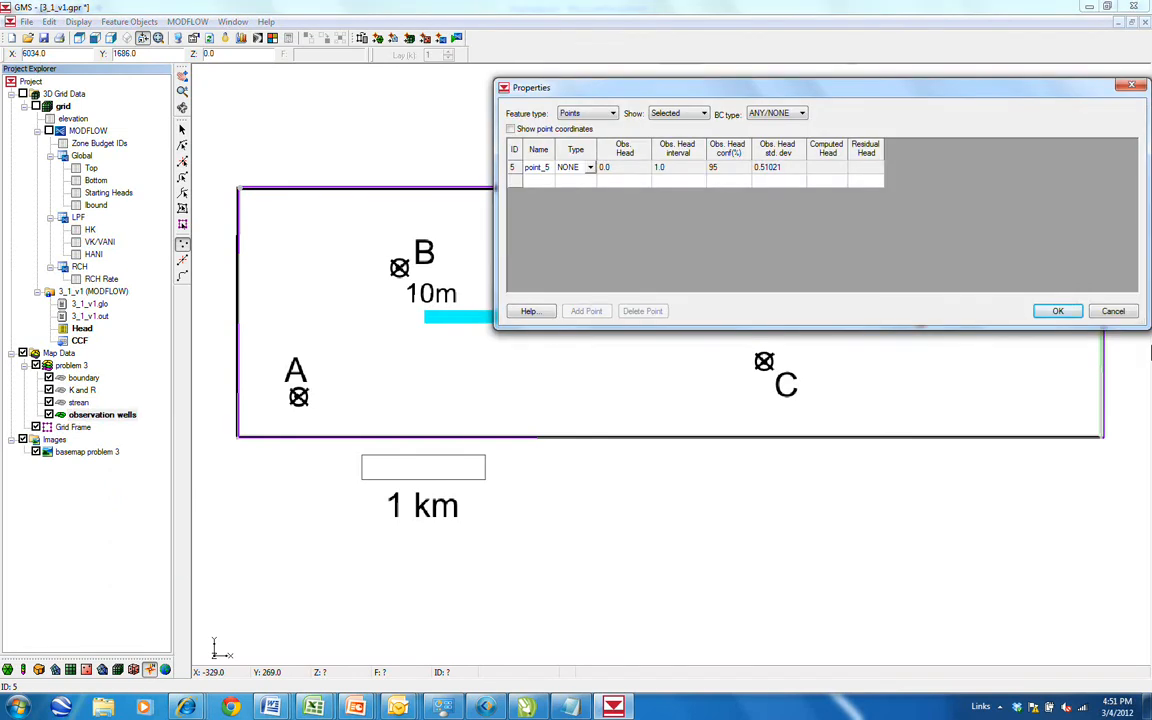
left_click(1113, 312)
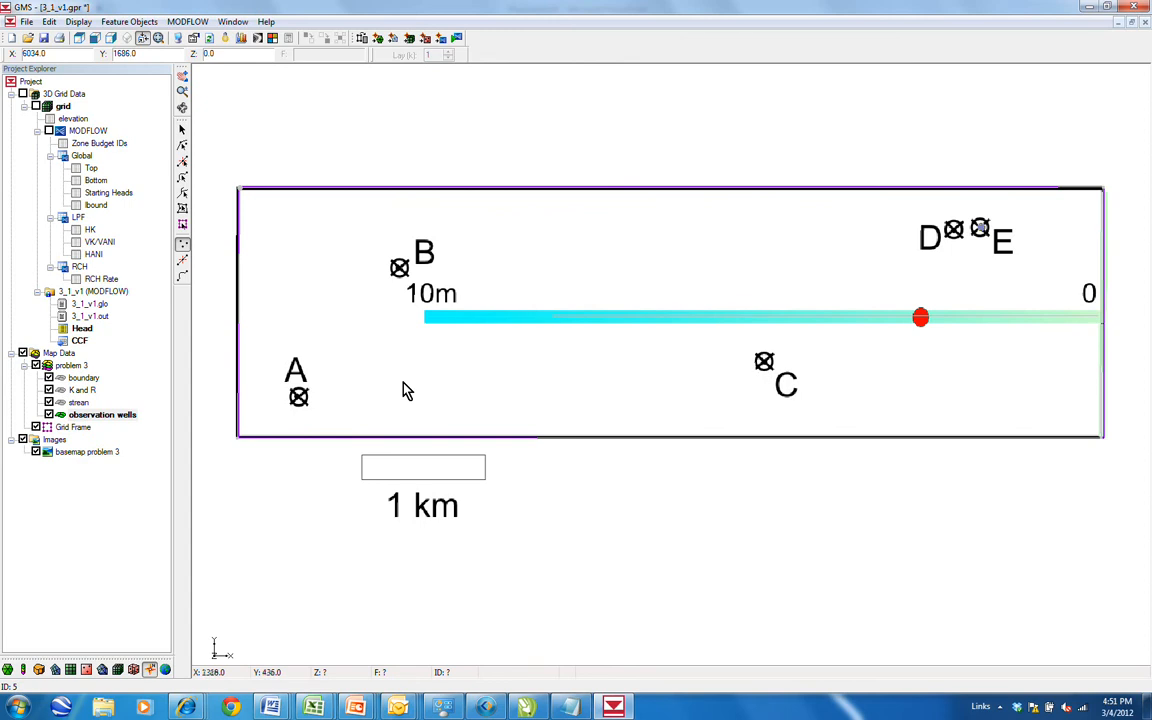
Name the observation point at well A "A" and set its type to obs. pt.
left_click(182, 147)
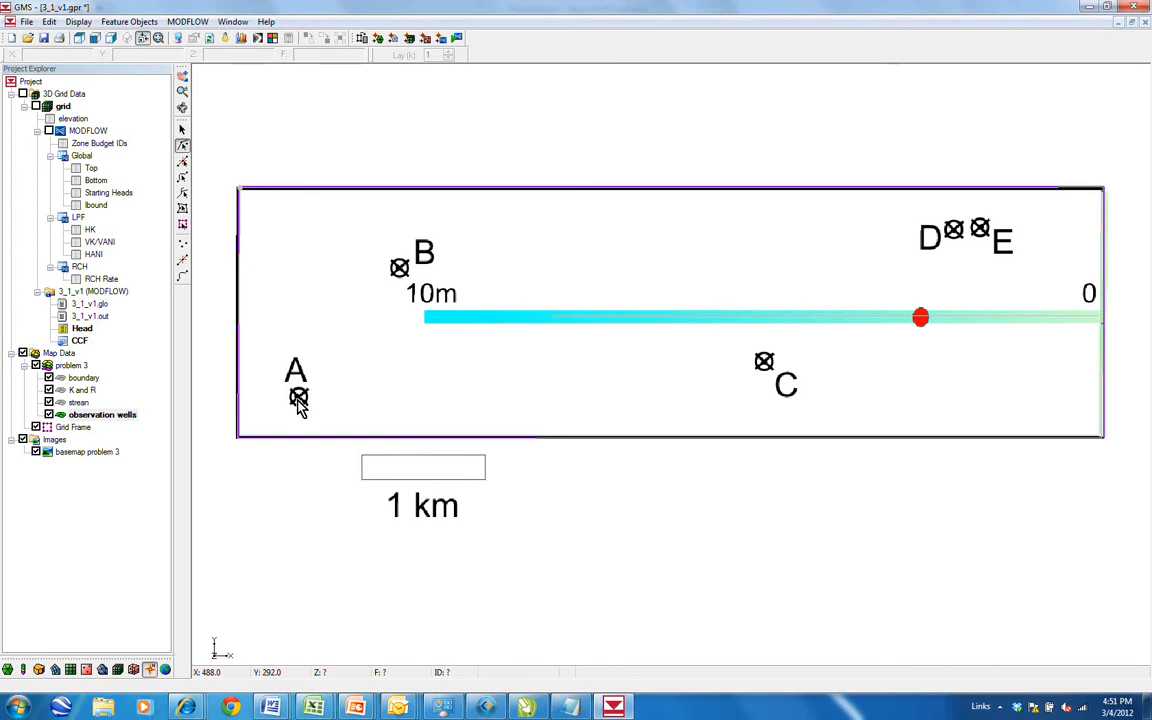
double_click(298, 399)
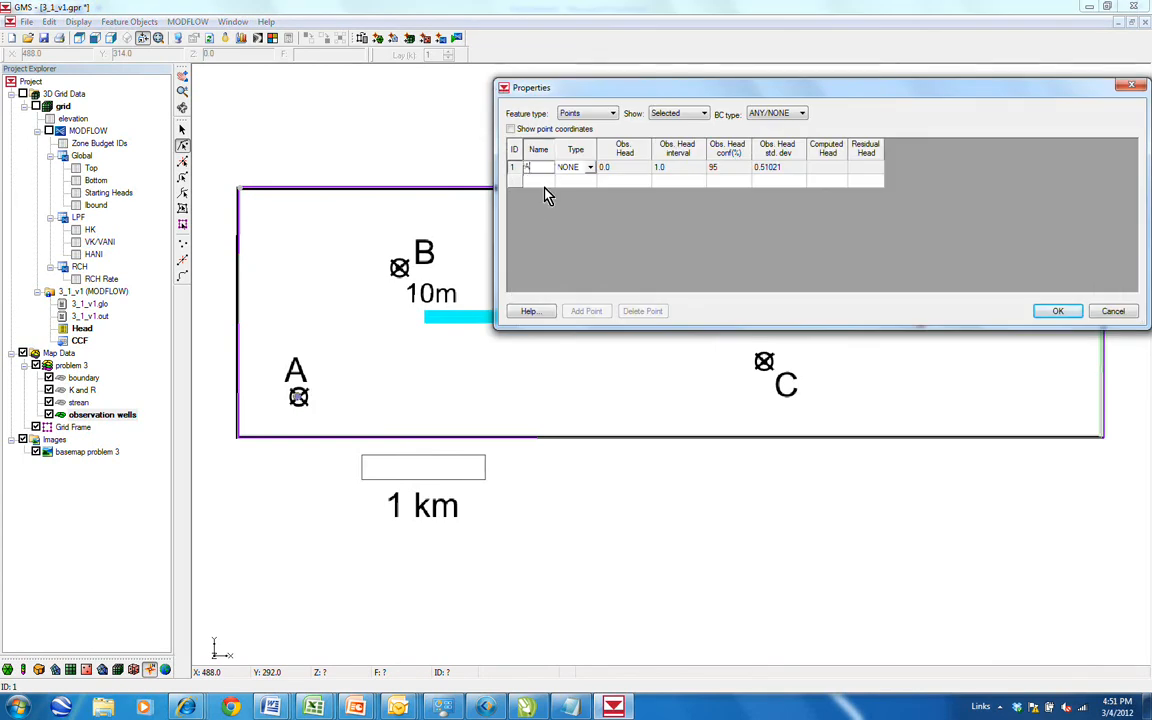
type("A")
left_click(590, 175)
left_click(586, 198)
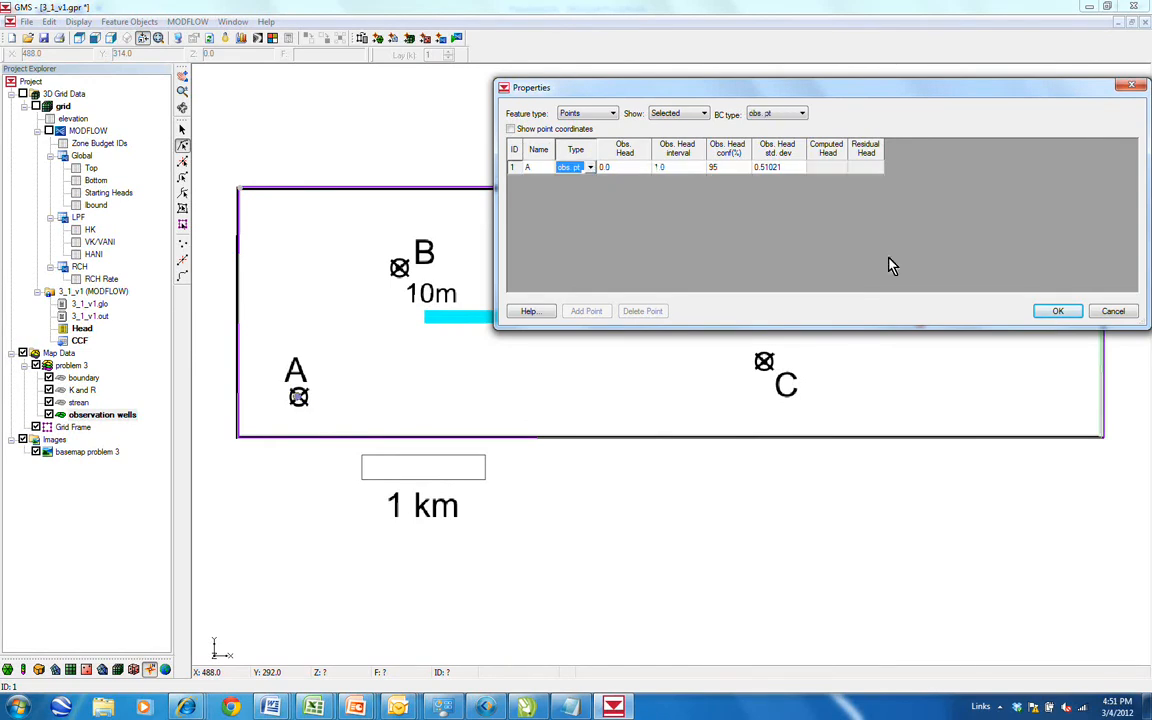
left_click(1059, 313)
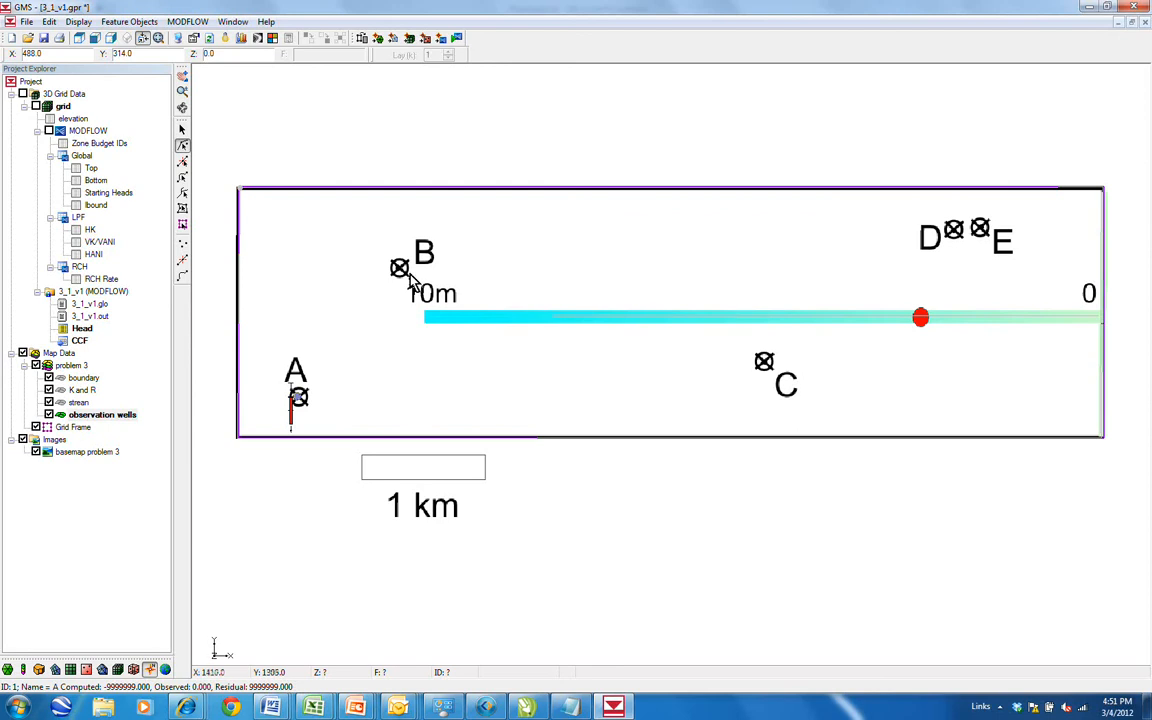
Rename the observation points at basemap wells B and C as "B" and "C".
double_click(400, 268)
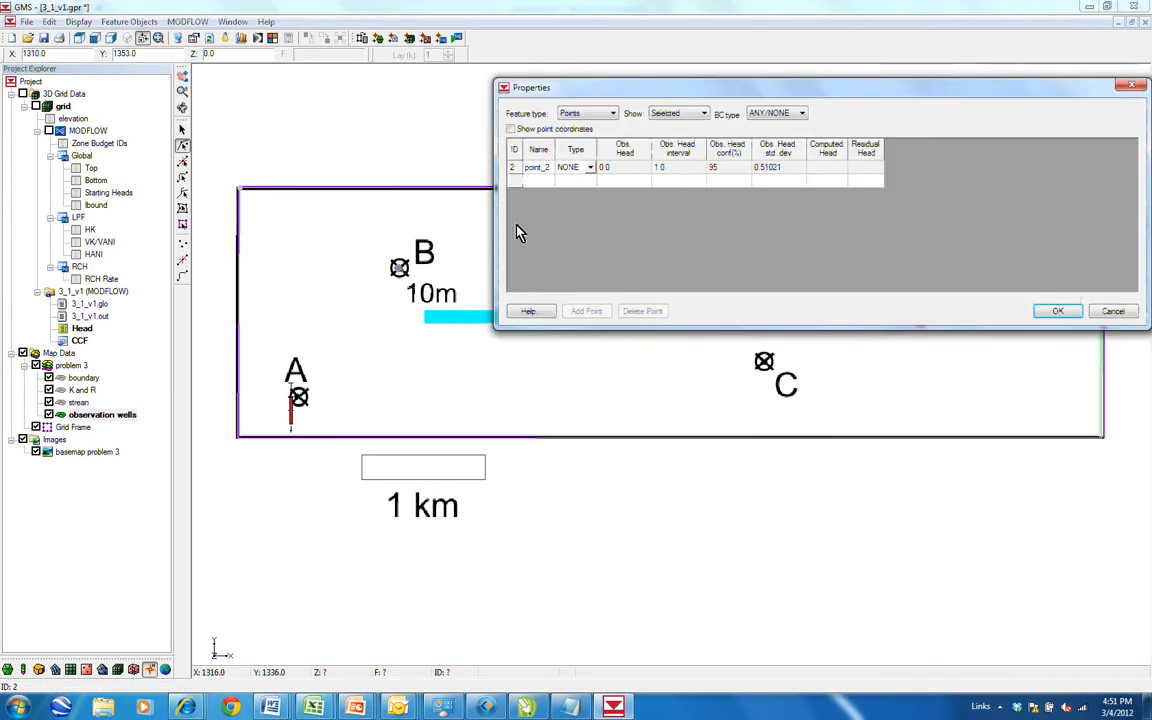
left_click(537, 168)
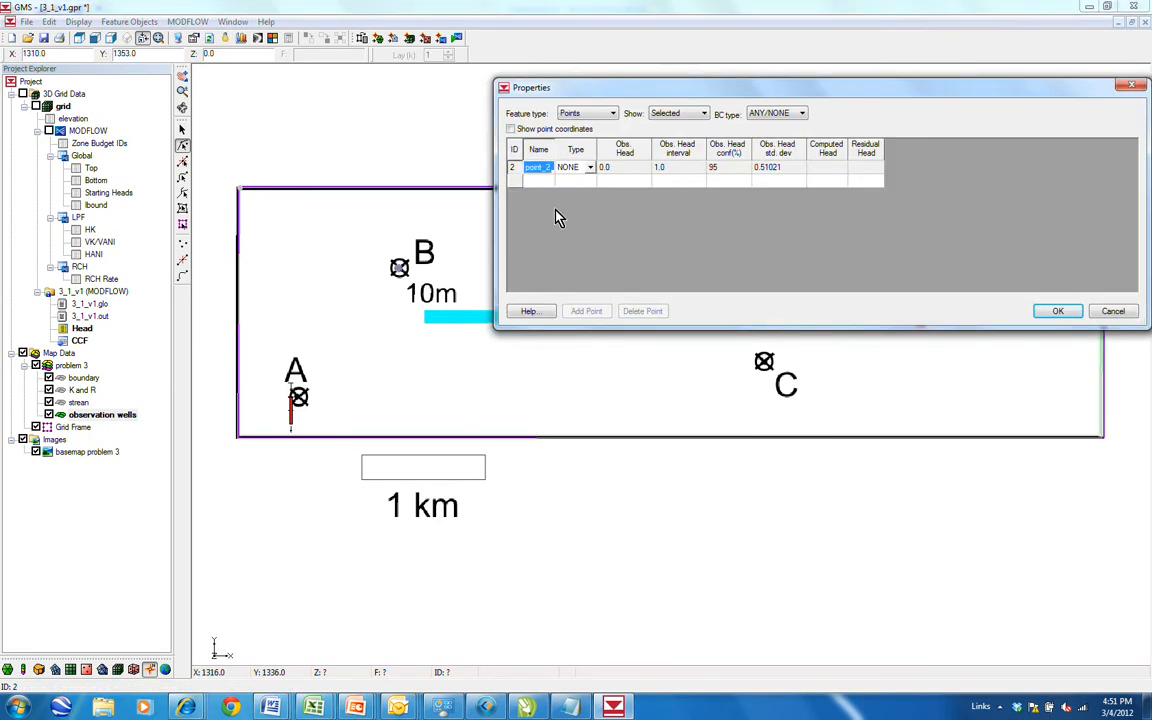
type("B")
left_click(1057, 311)
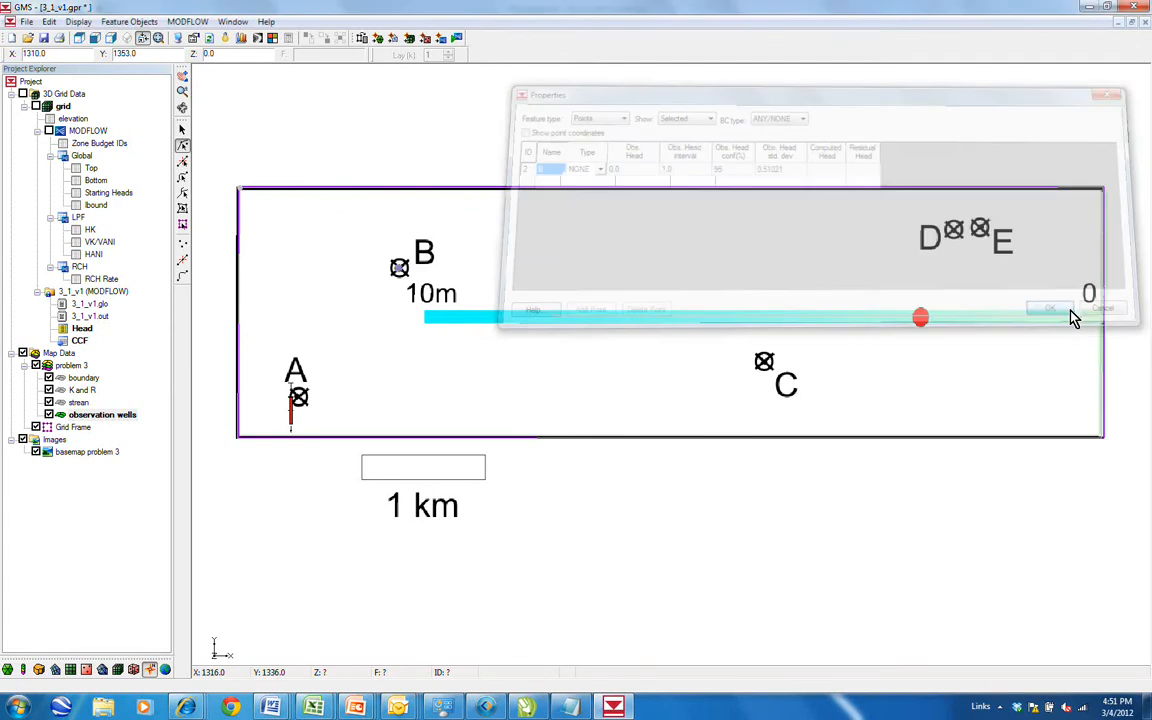
double_click(763, 364)
left_click(538, 168)
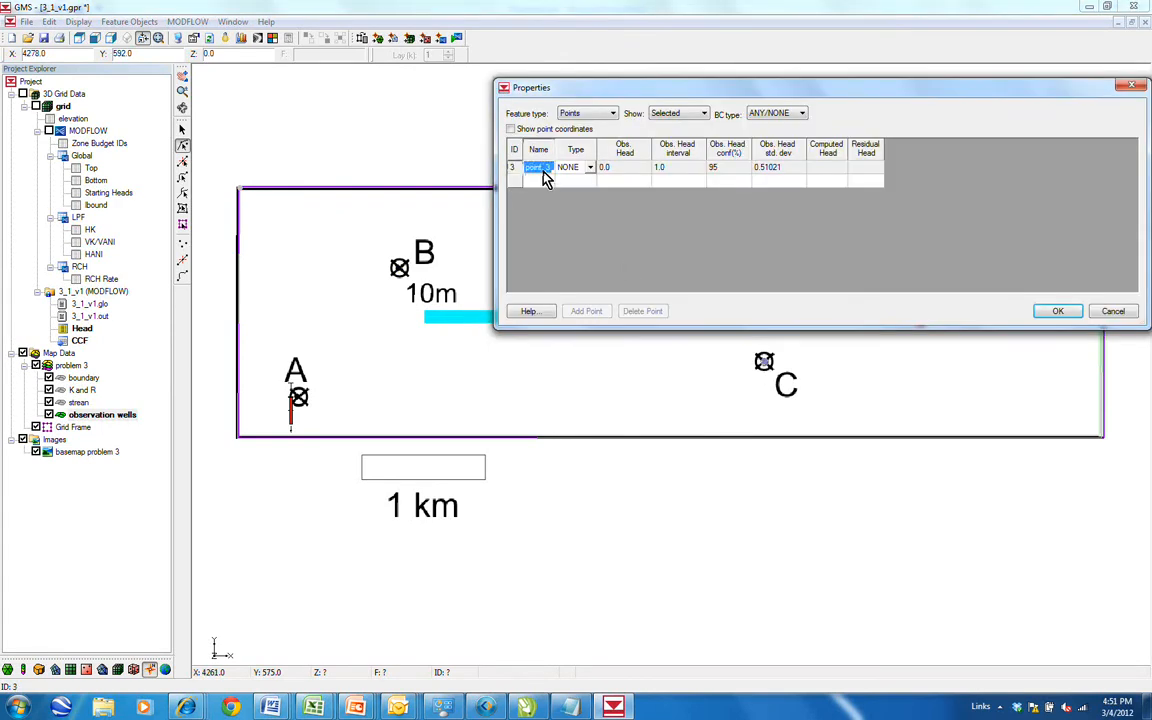
left_click(1057, 311)
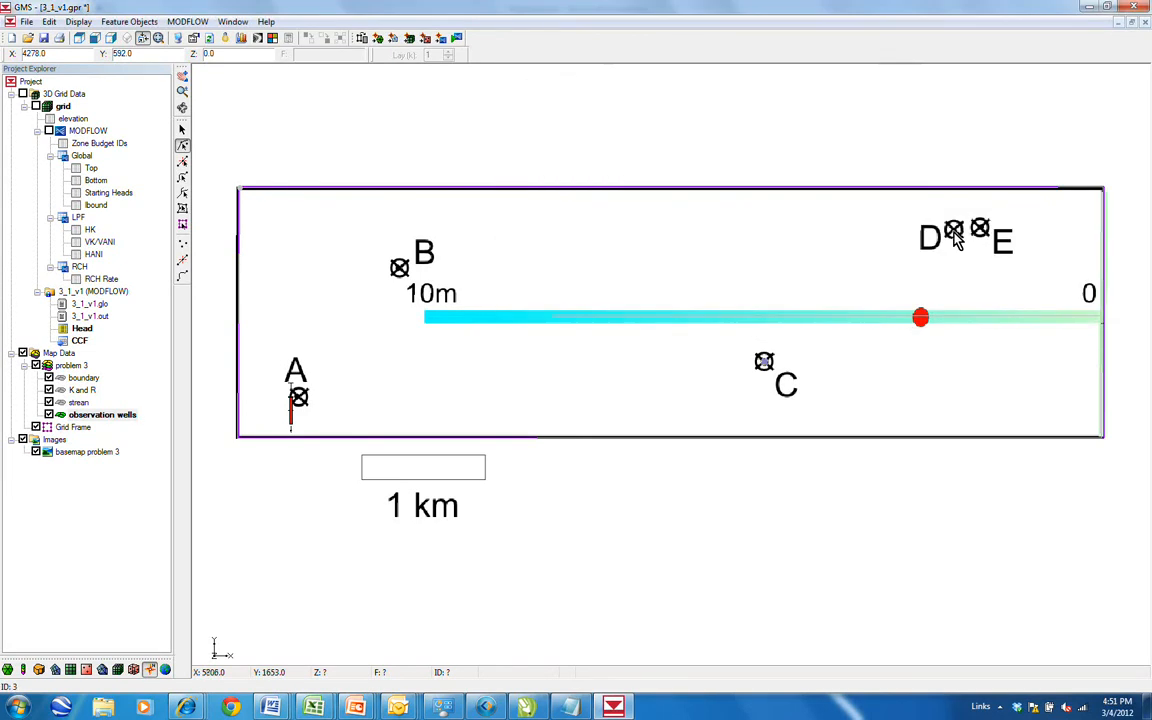
Rename the observation points at basemap wells D and E as "D" and "E".
double_click(955, 236)
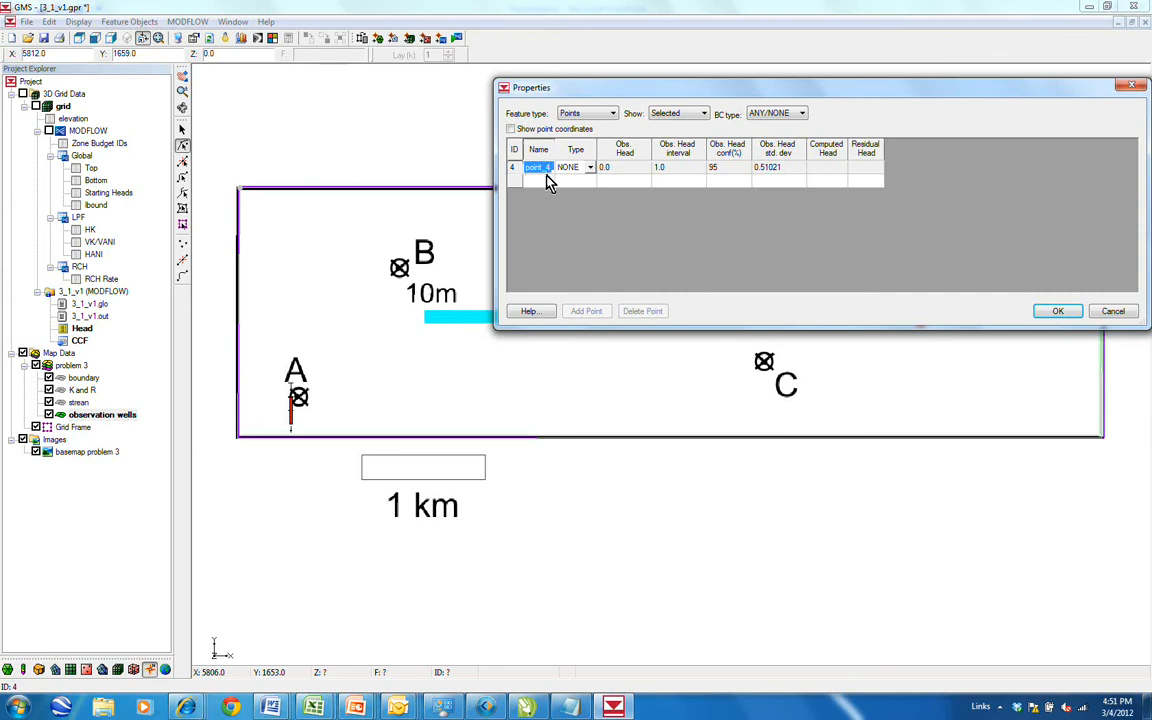
type("C")
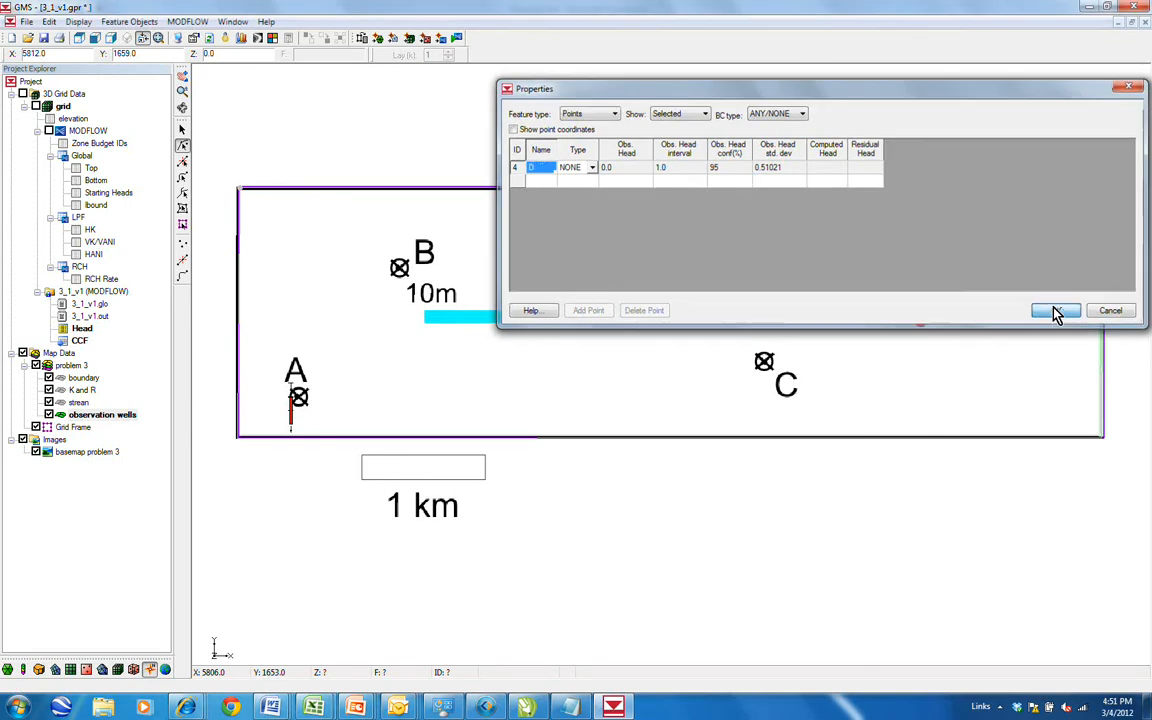
left_click(1042, 313)
double_click(1028, 256)
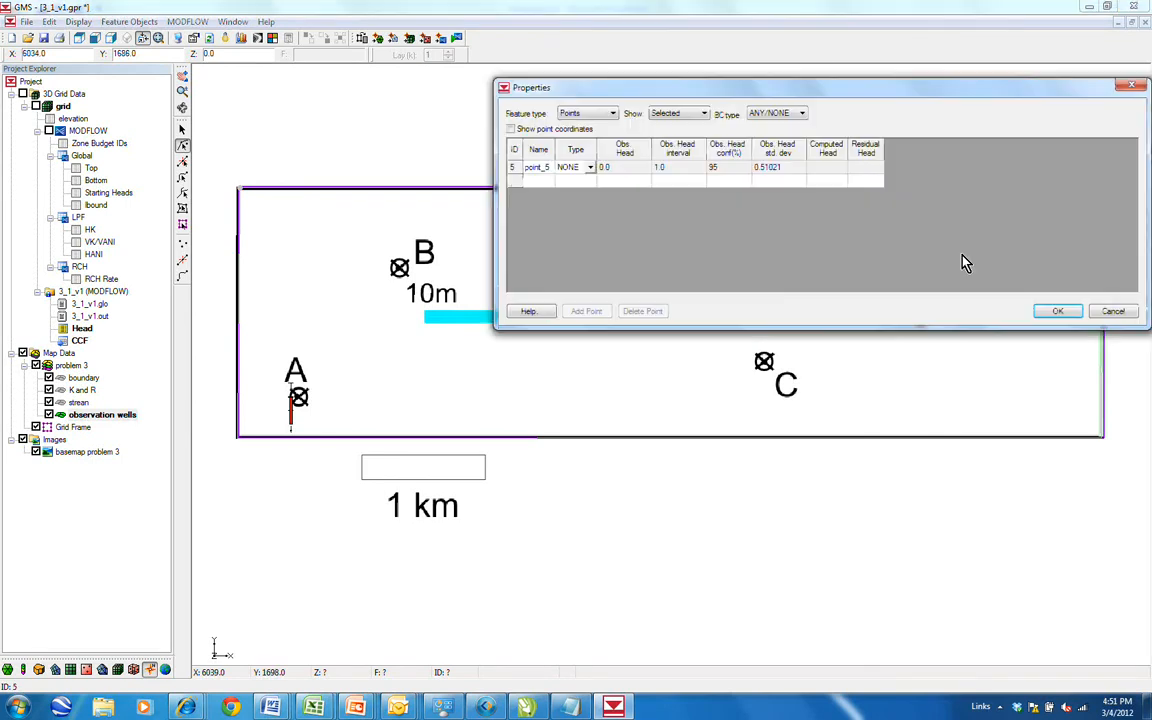
left_click(538, 167)
type("E")
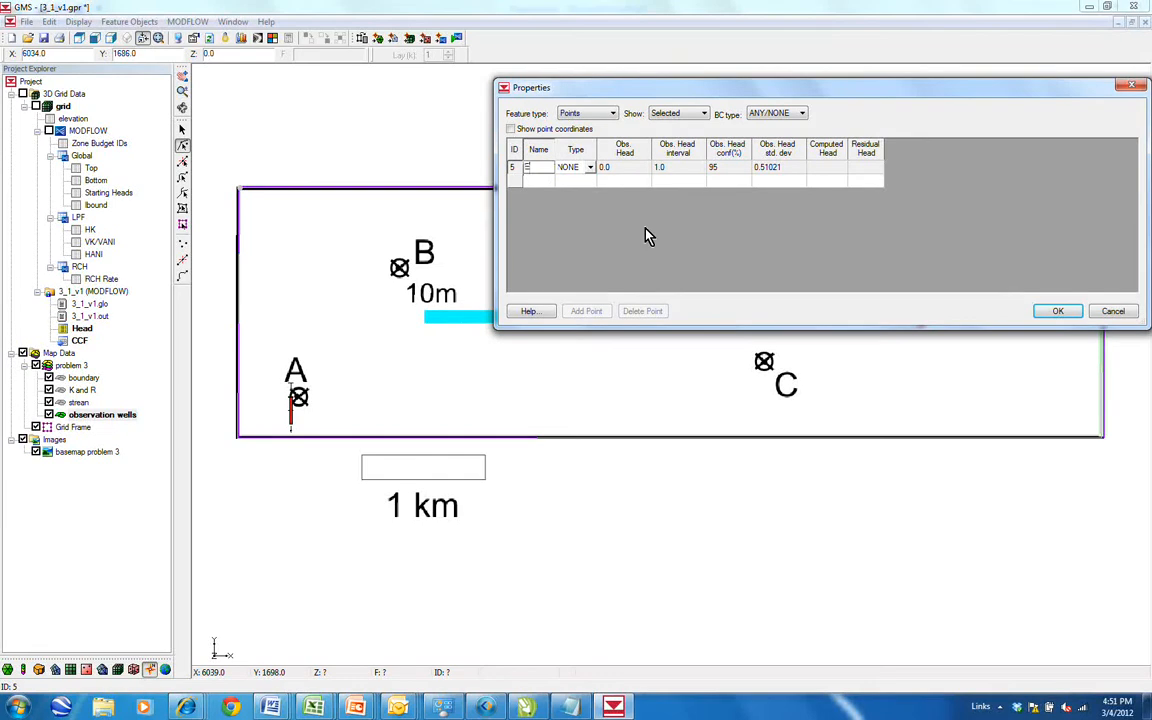
left_click(1058, 311)
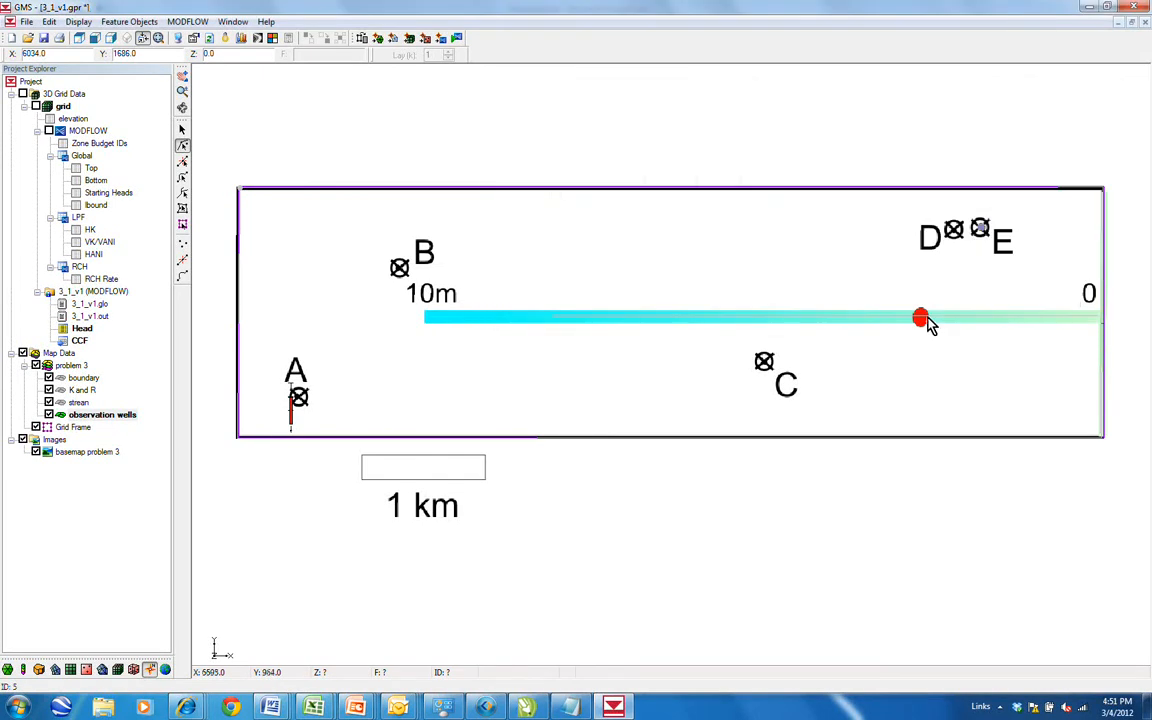
Open the properties of point A and list all points with BC type ANY/NONE.
left_click(298, 400)
left_click(298, 401)
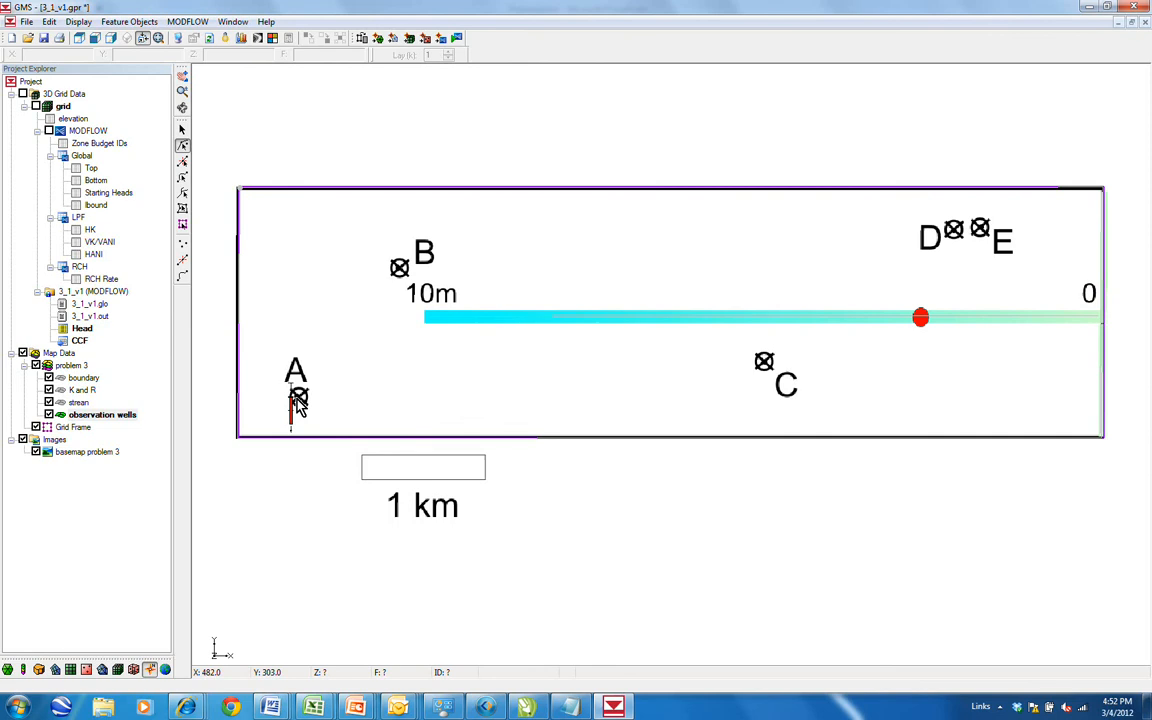
double_click(298, 400)
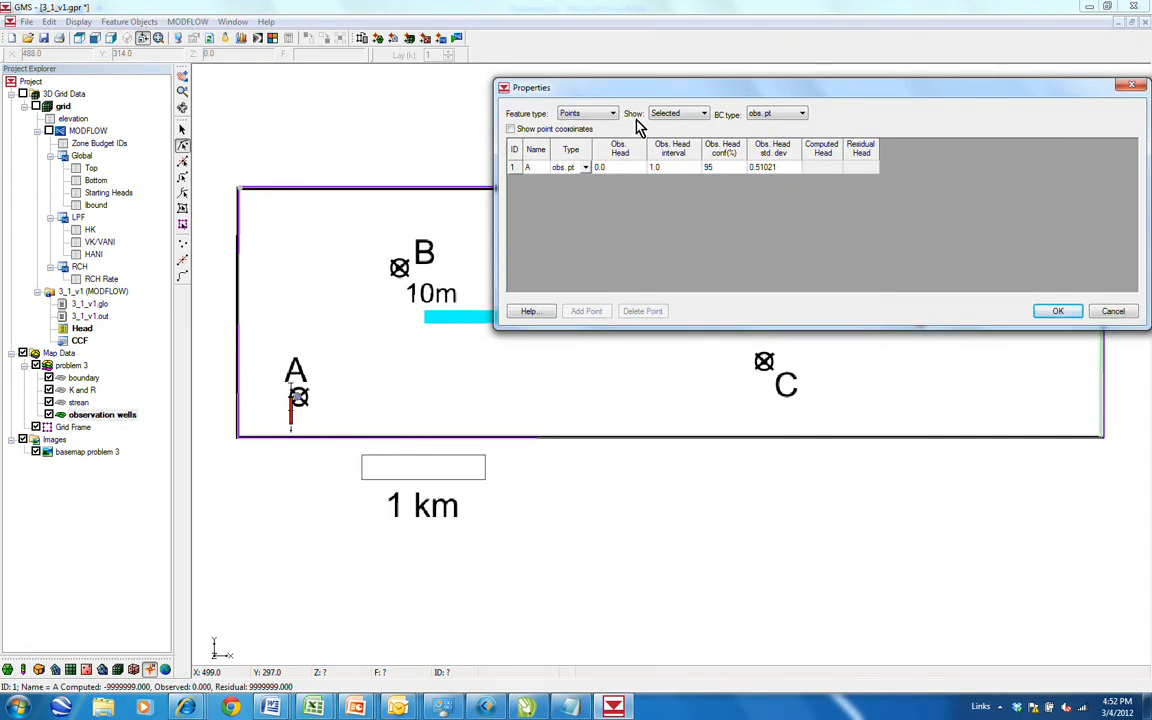
left_click(700, 115)
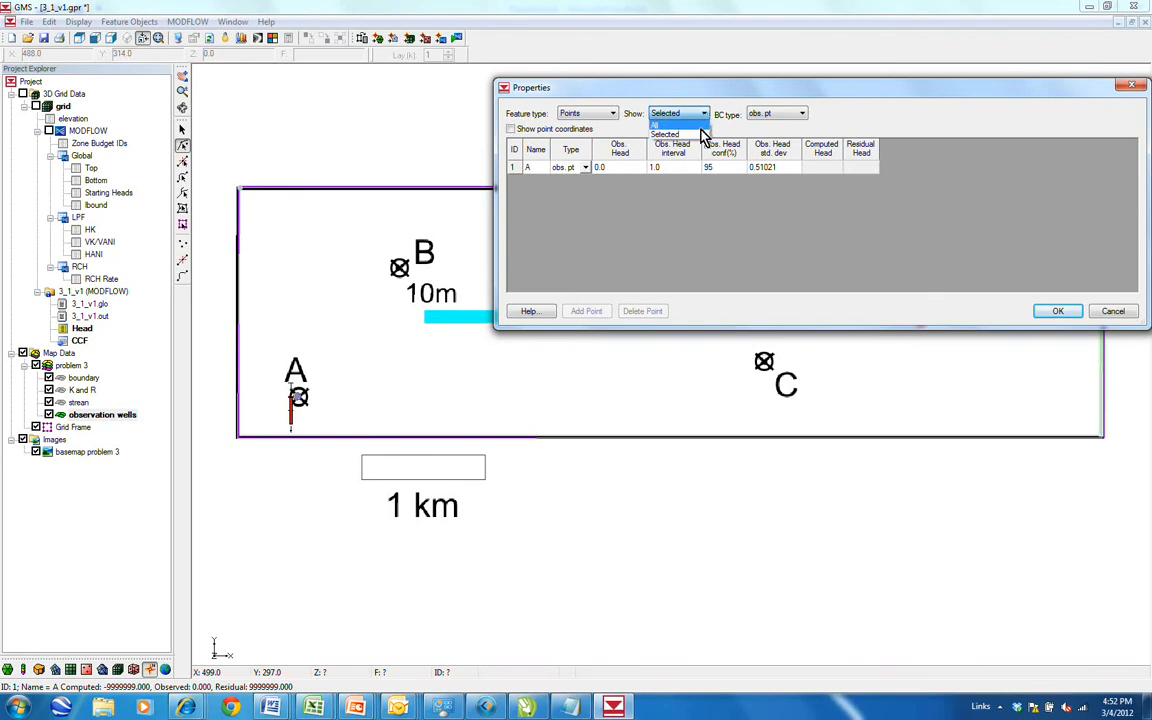
left_click(670, 125)
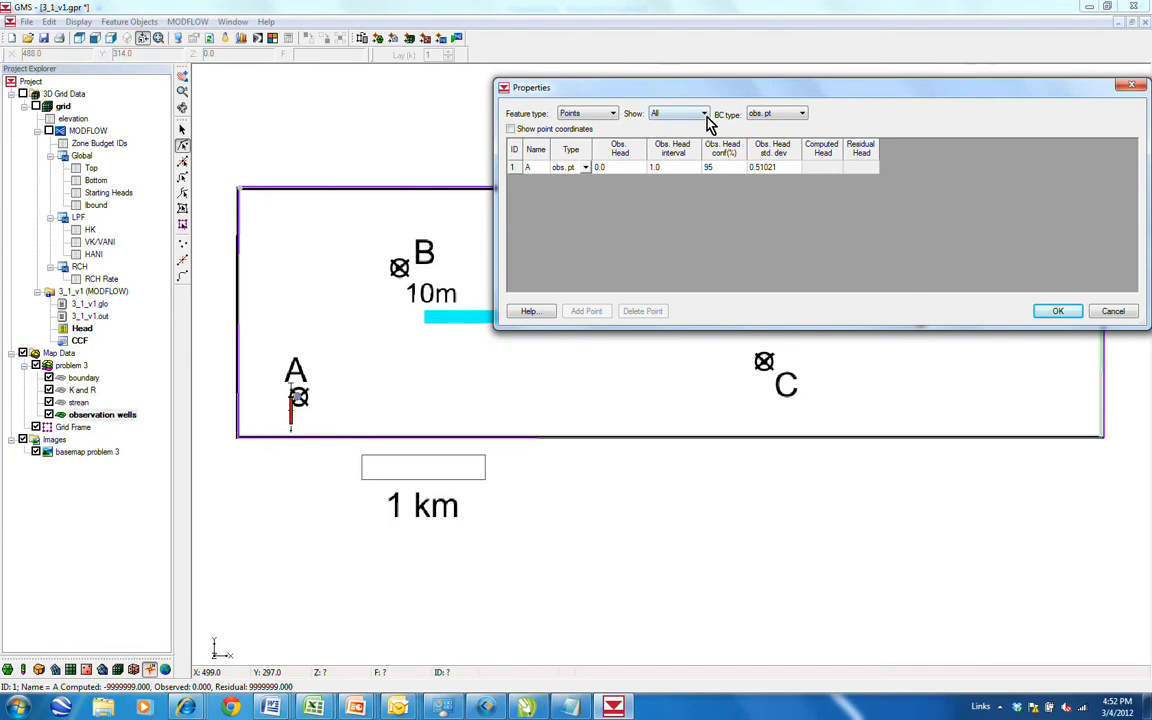
left_click(706, 117)
left_click(705, 118)
left_click(802, 117)
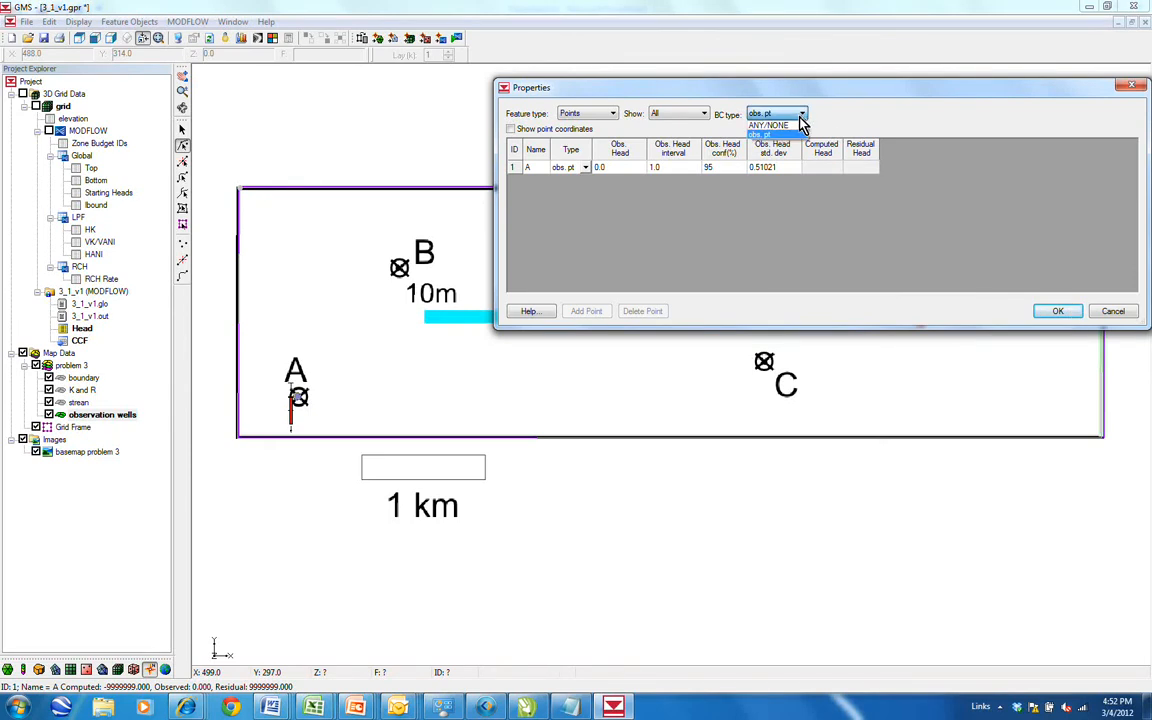
left_click(790, 126)
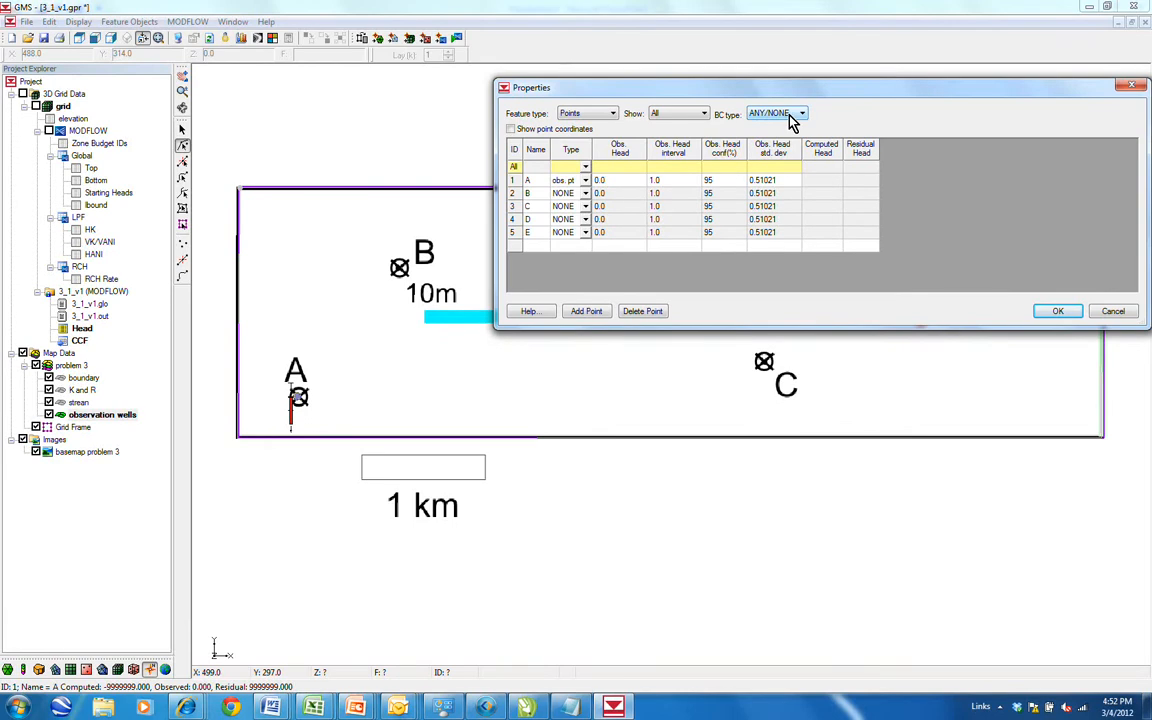
Set the type of points B, C, D and E to obs. pt.
left_click(586, 194)
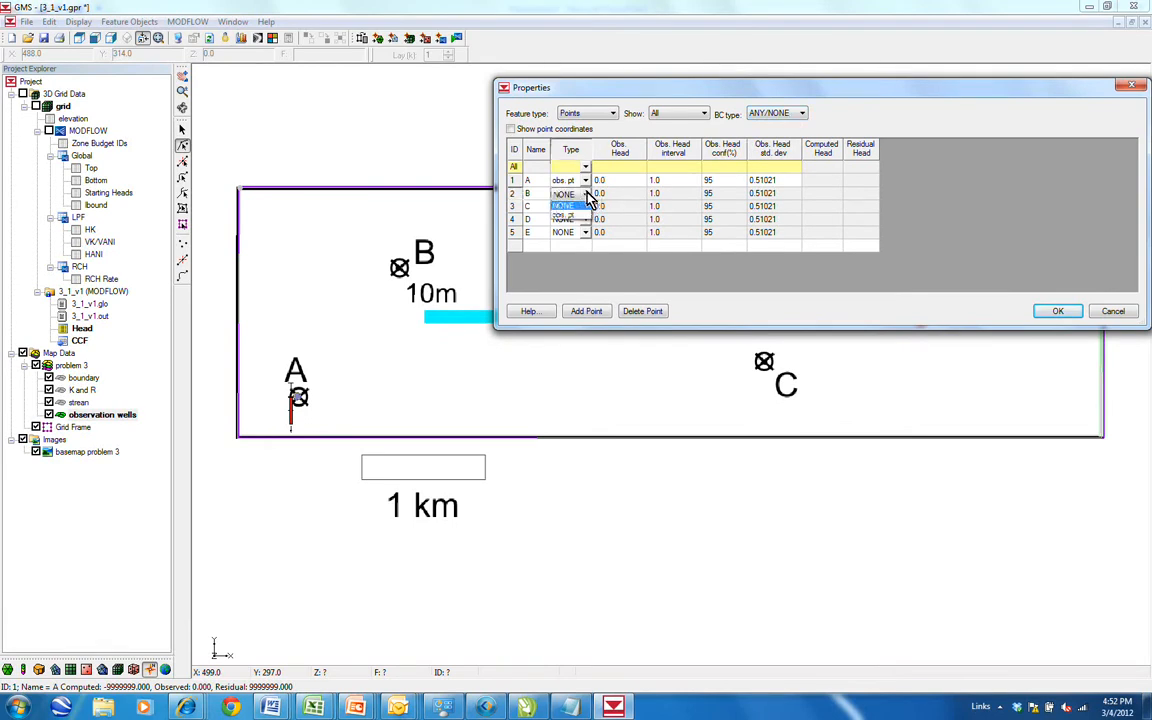
left_click(564, 217)
left_click(586, 207)
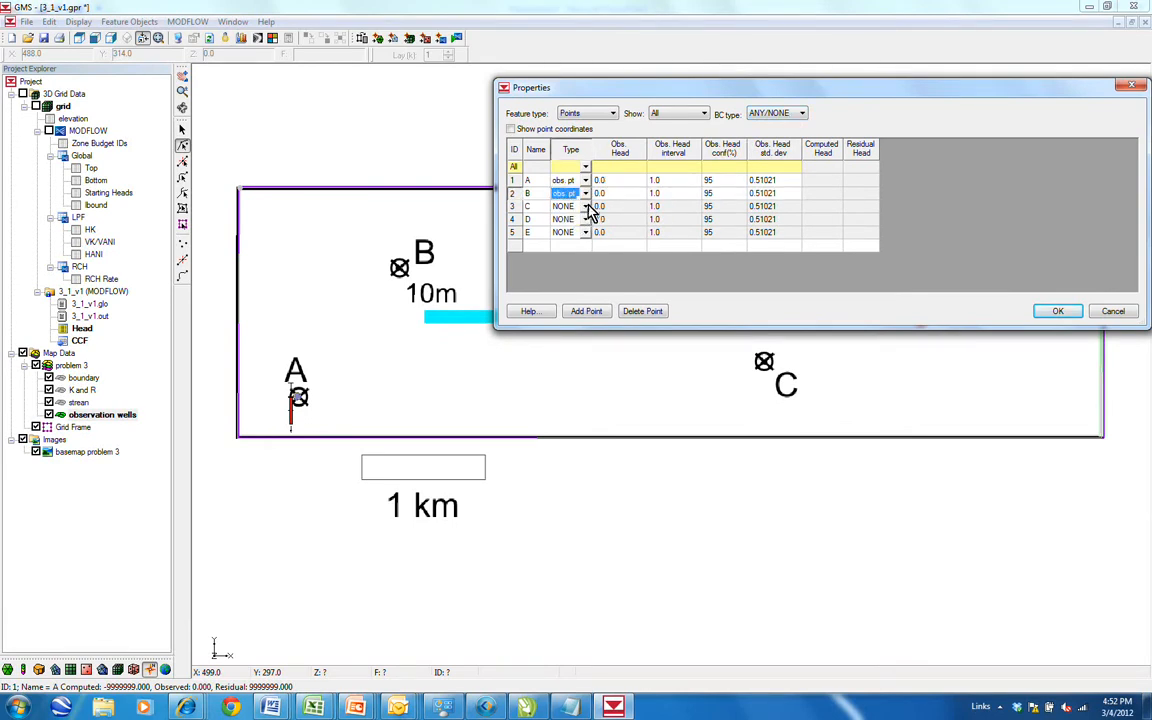
left_click(586, 207)
left_click(573, 230)
left_click(586, 220)
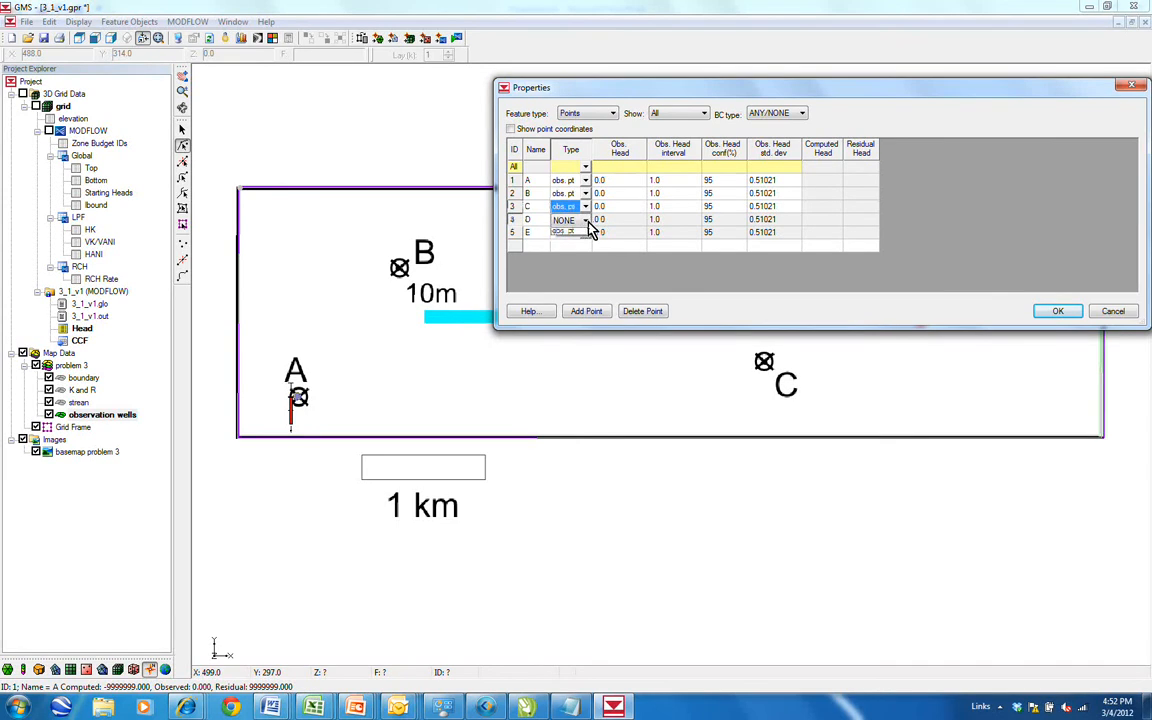
left_click(576, 244)
left_click(586, 232)
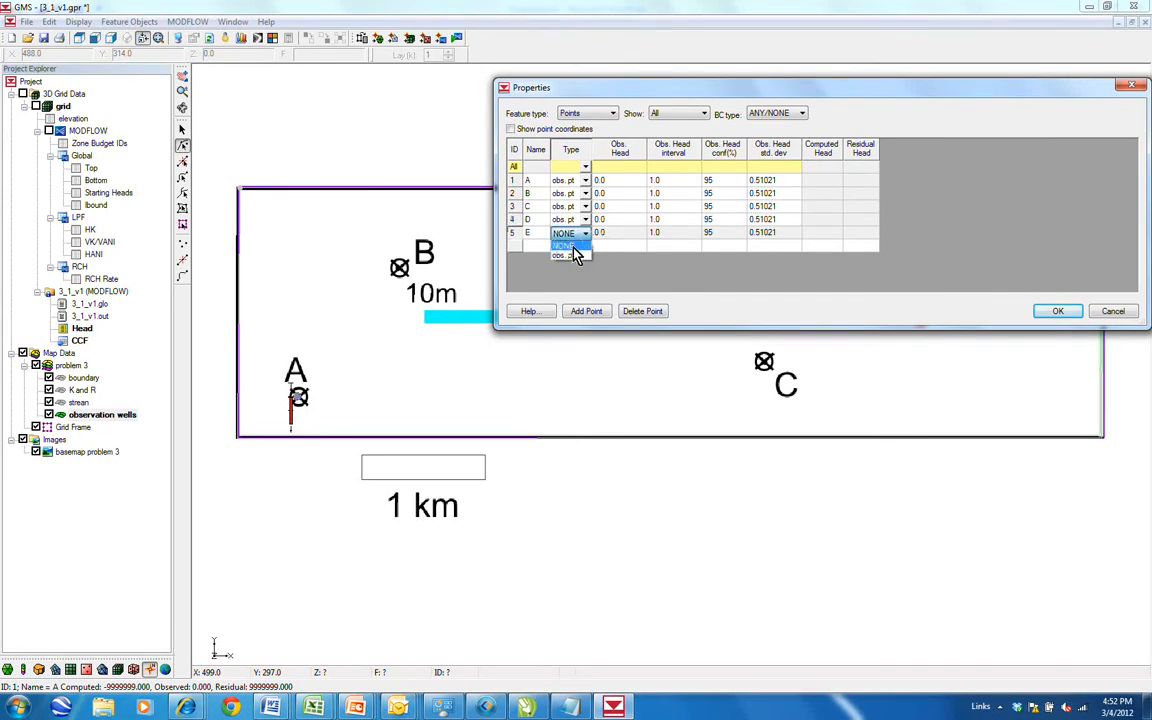
left_click(572, 257)
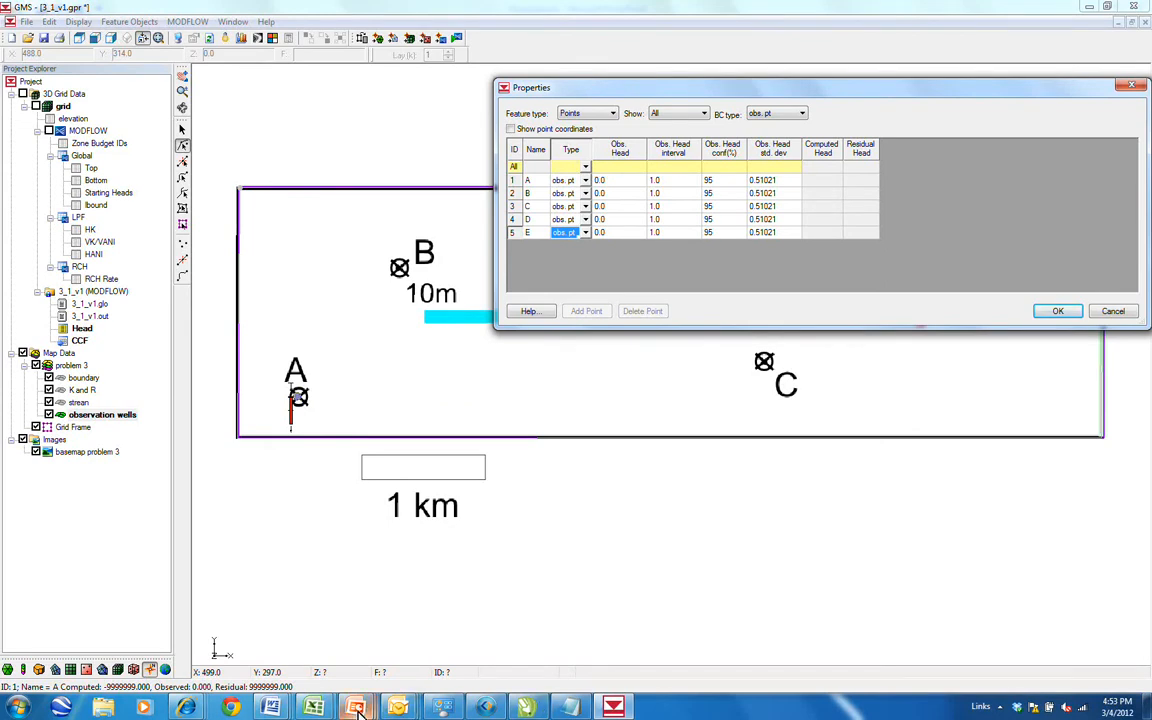
Switch to Presentation4 in PowerPoint and arrange its window so the well head table shows below the point properties.
mouse_move(356, 707)
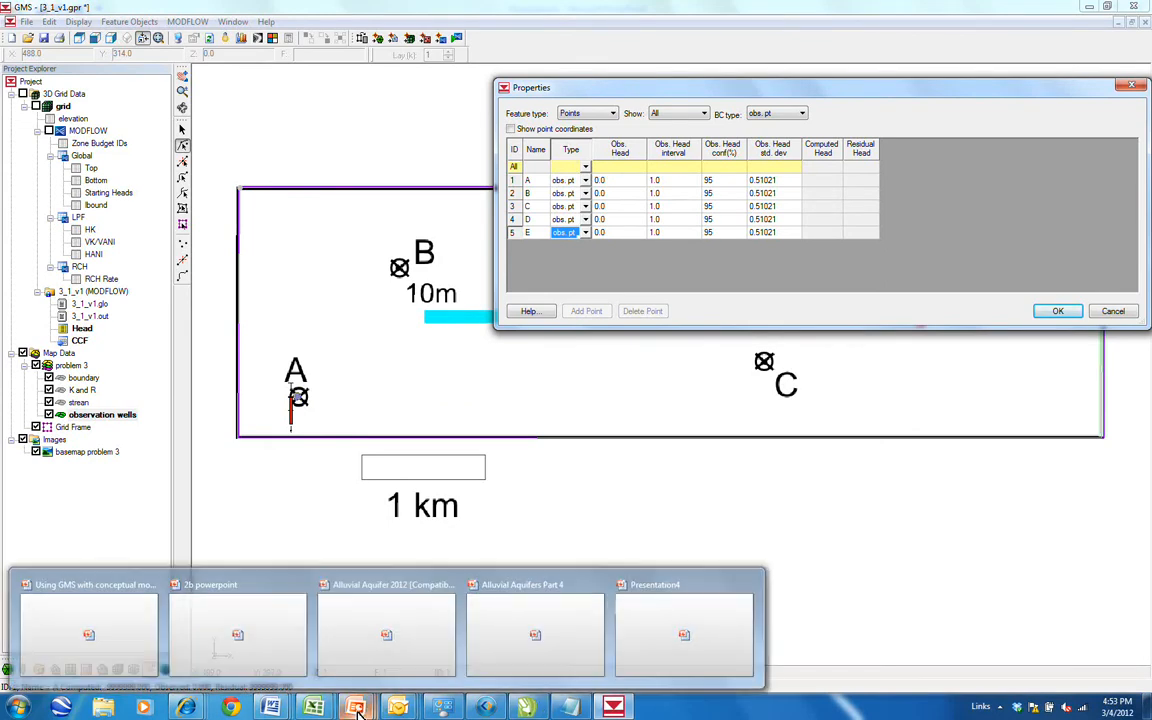
left_click(686, 660)
left_click(258, 200)
left_click(257, 175)
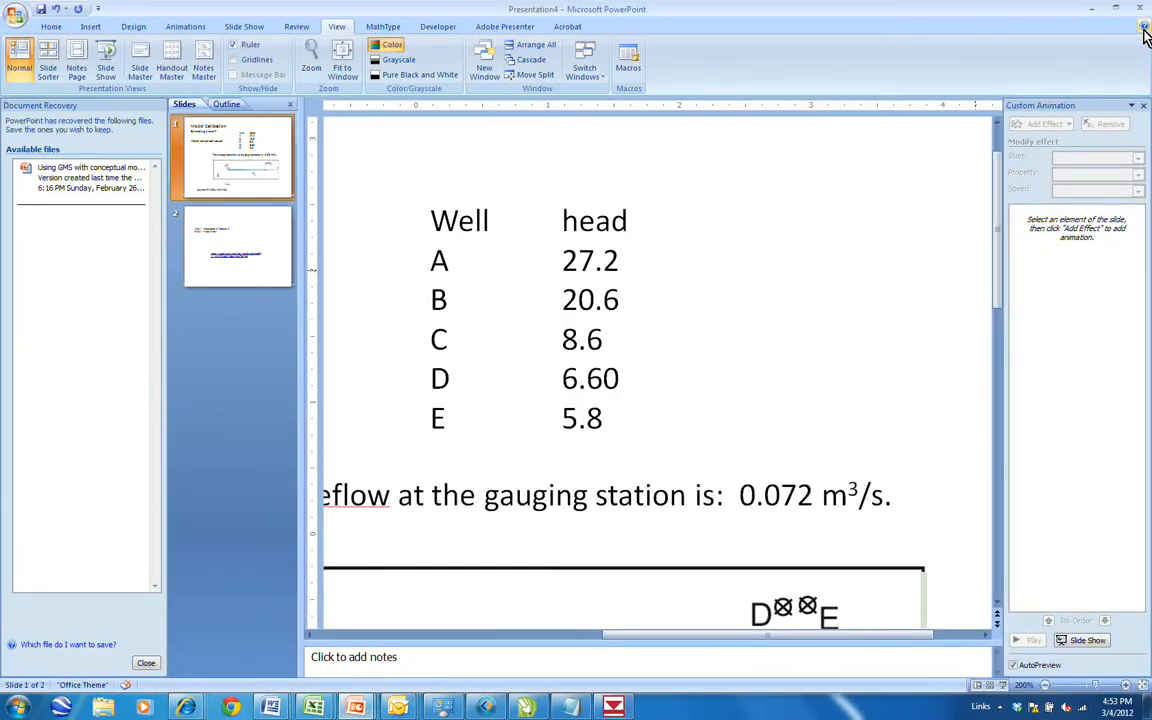
left_click(1118, 10)
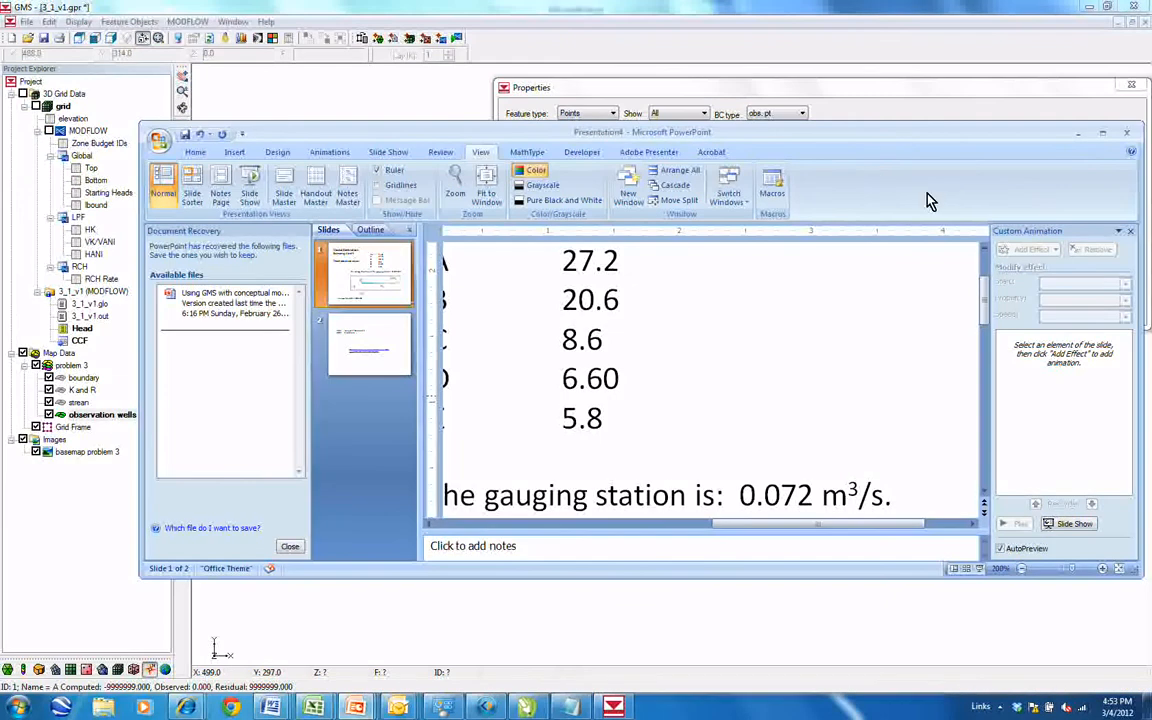
left_click_drag(869, 155, 883, 298)
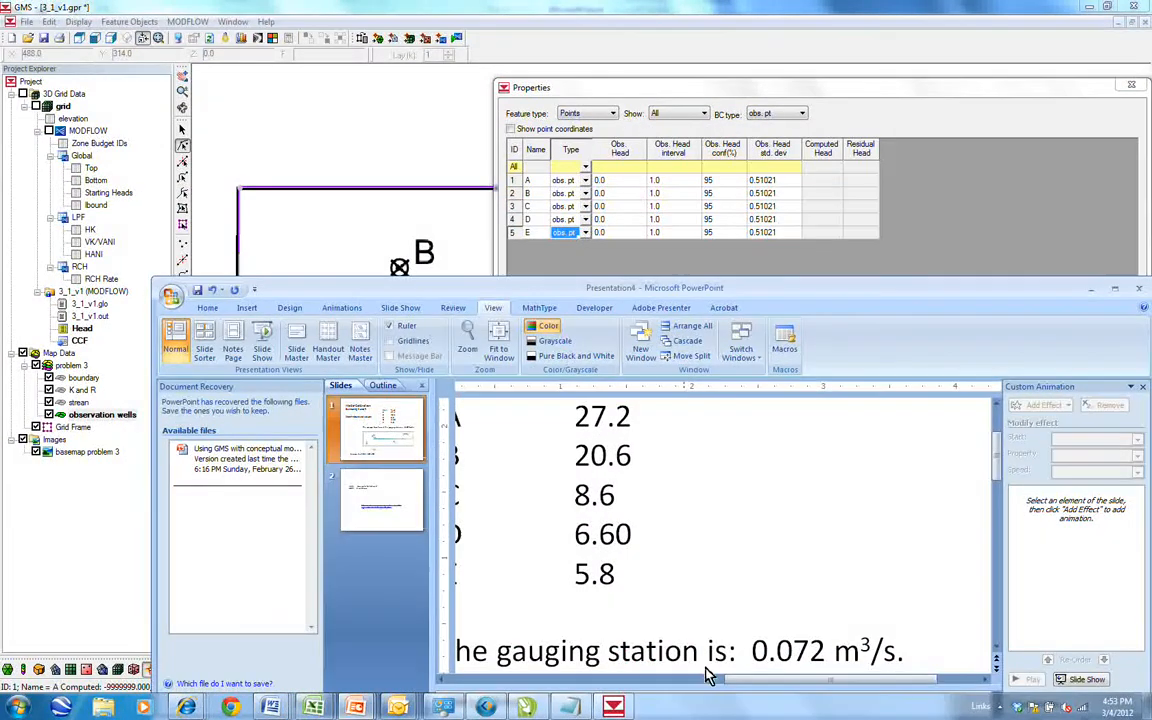
left_click_drag(783, 690, 763, 690)
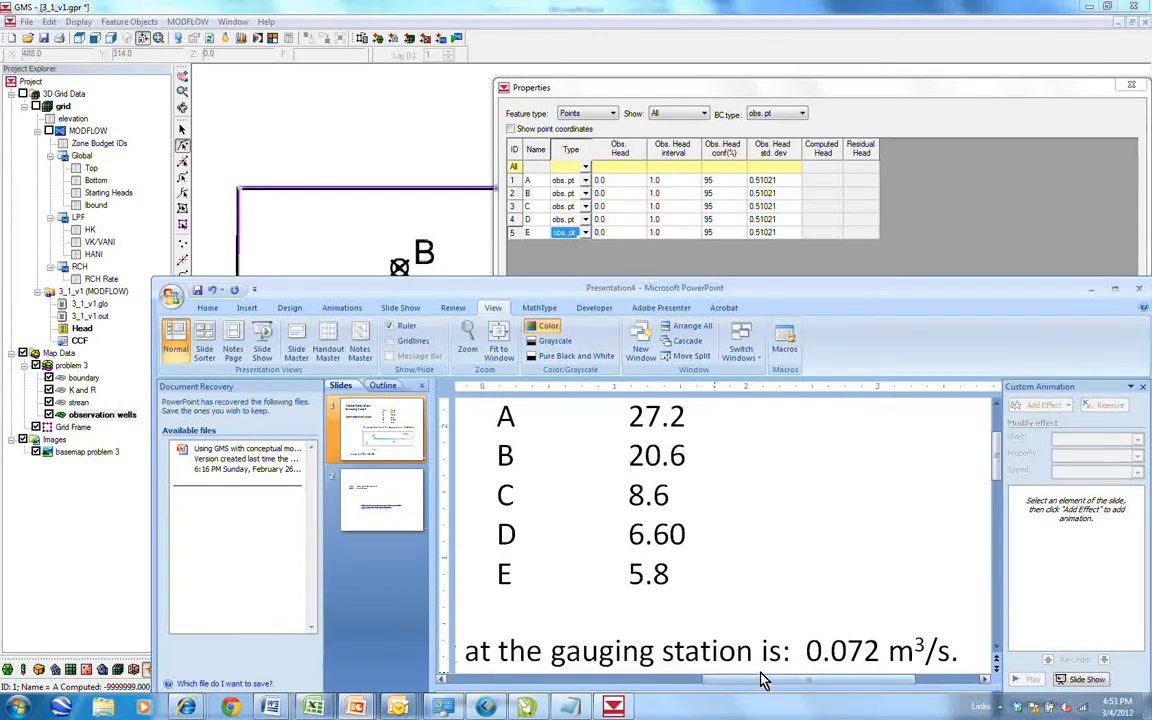
Cancel the point properties, shrink the GMS window to expose the well head table, and reopen the properties of point A.
left_click(620, 182)
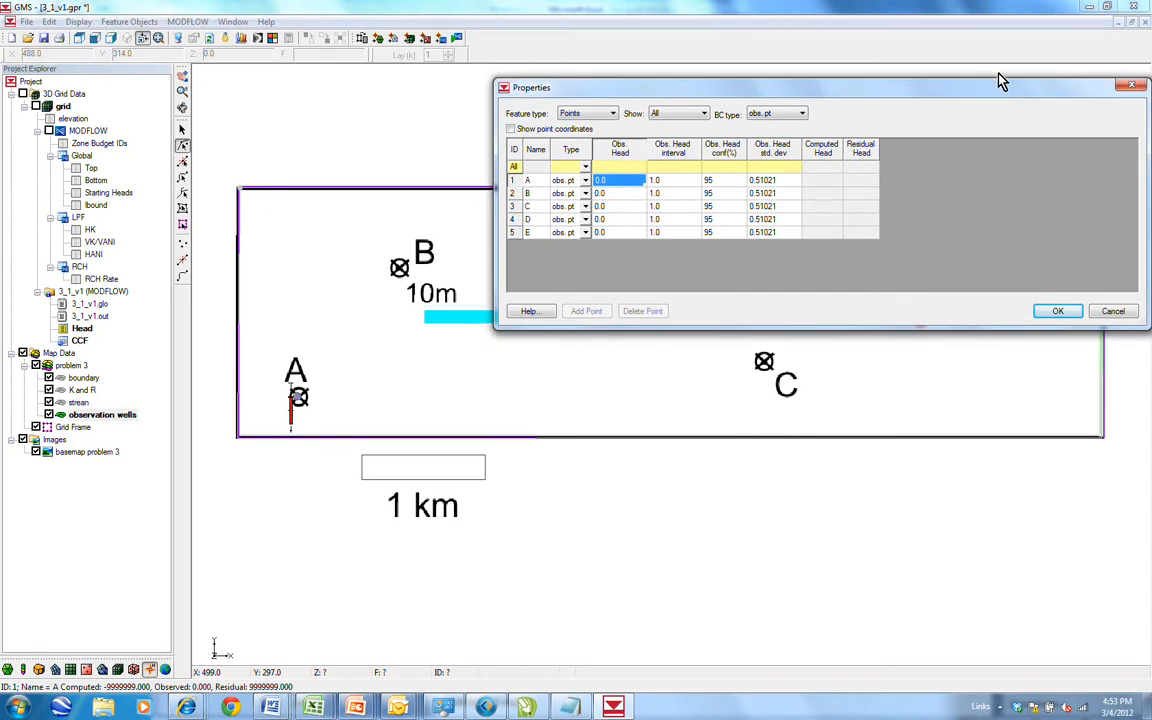
left_click(1118, 313)
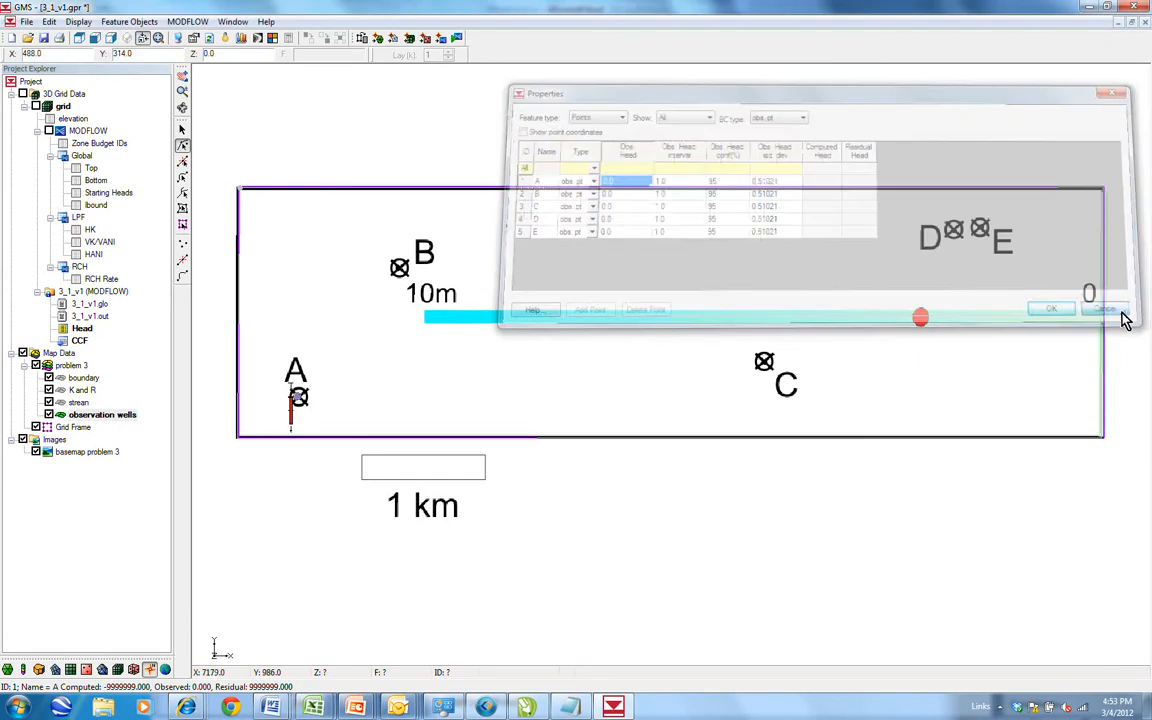
left_click(1111, 7)
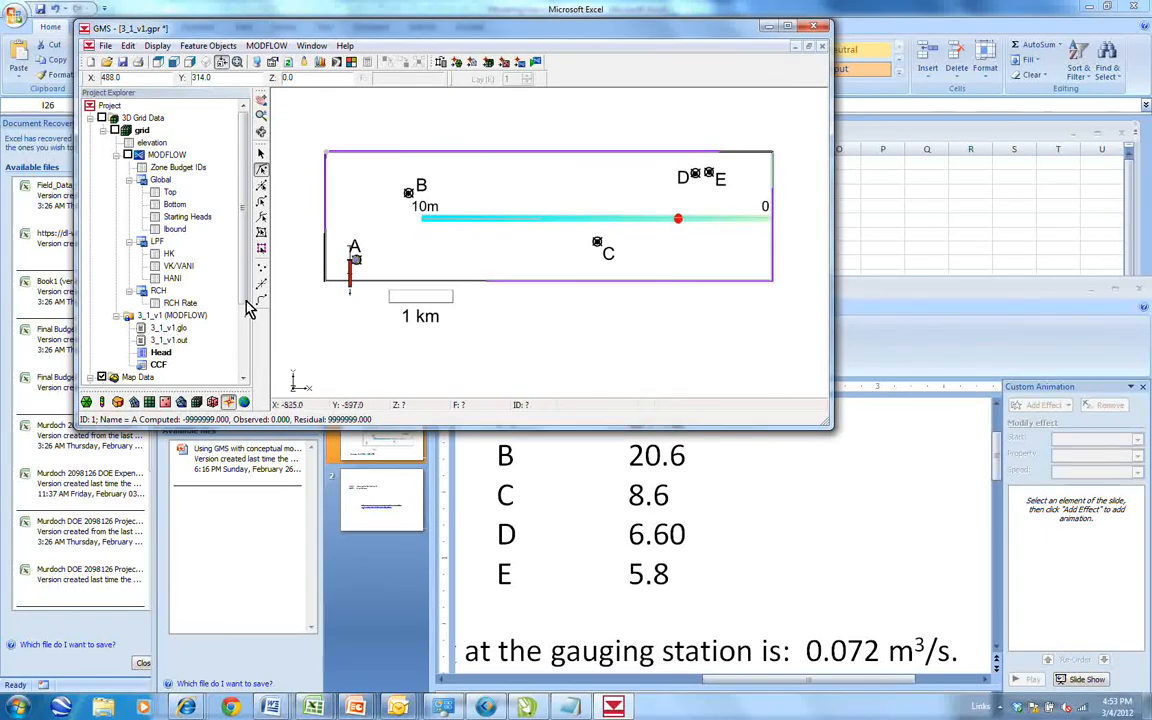
scroll(239, 301, "down", 3)
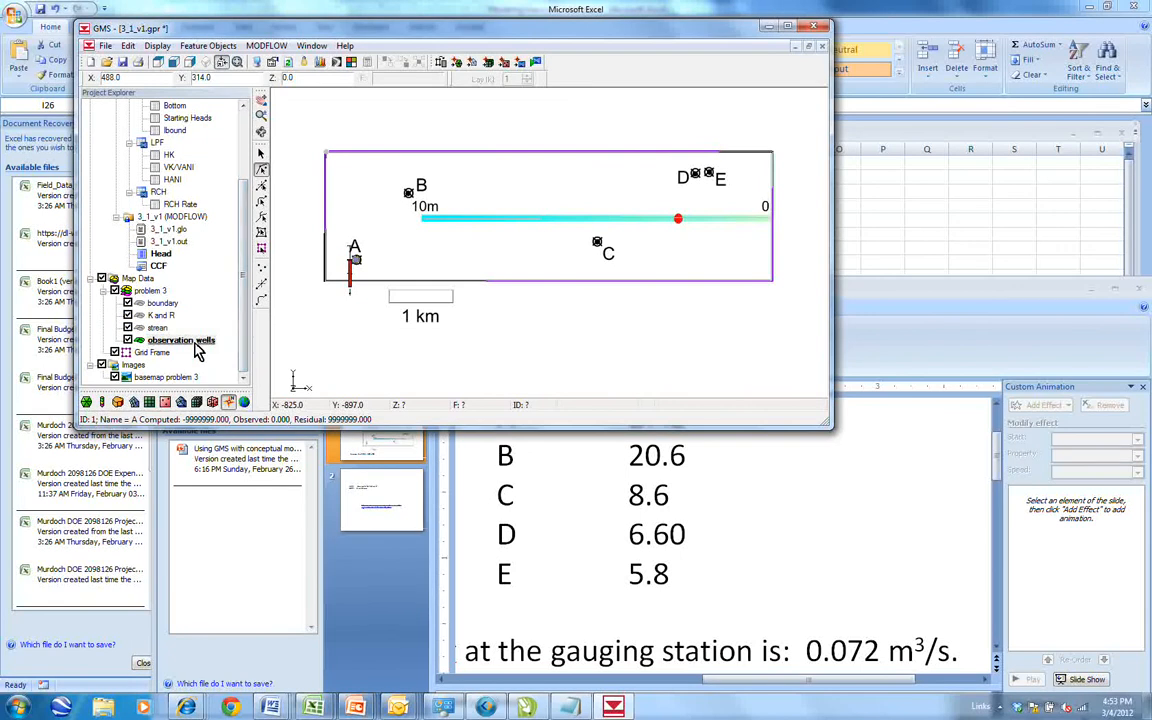
double_click(355, 265)
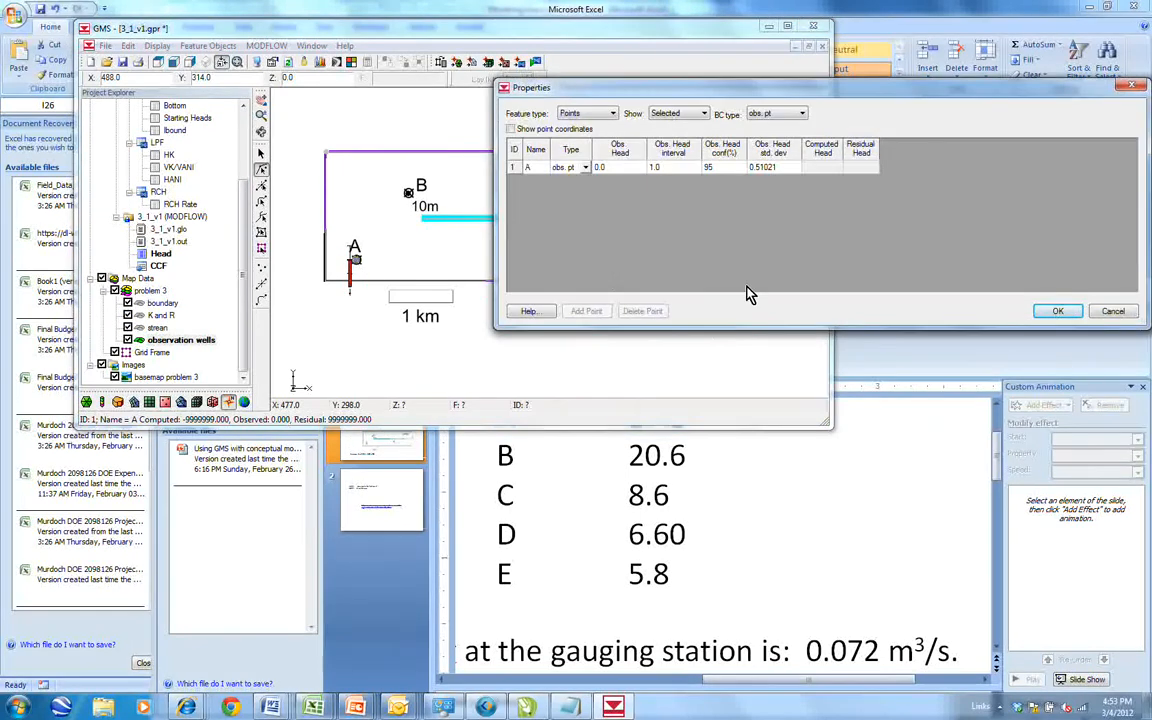
List all points in the point properties, with the BC type filter set to ANY/NONE.
left_click(703, 115)
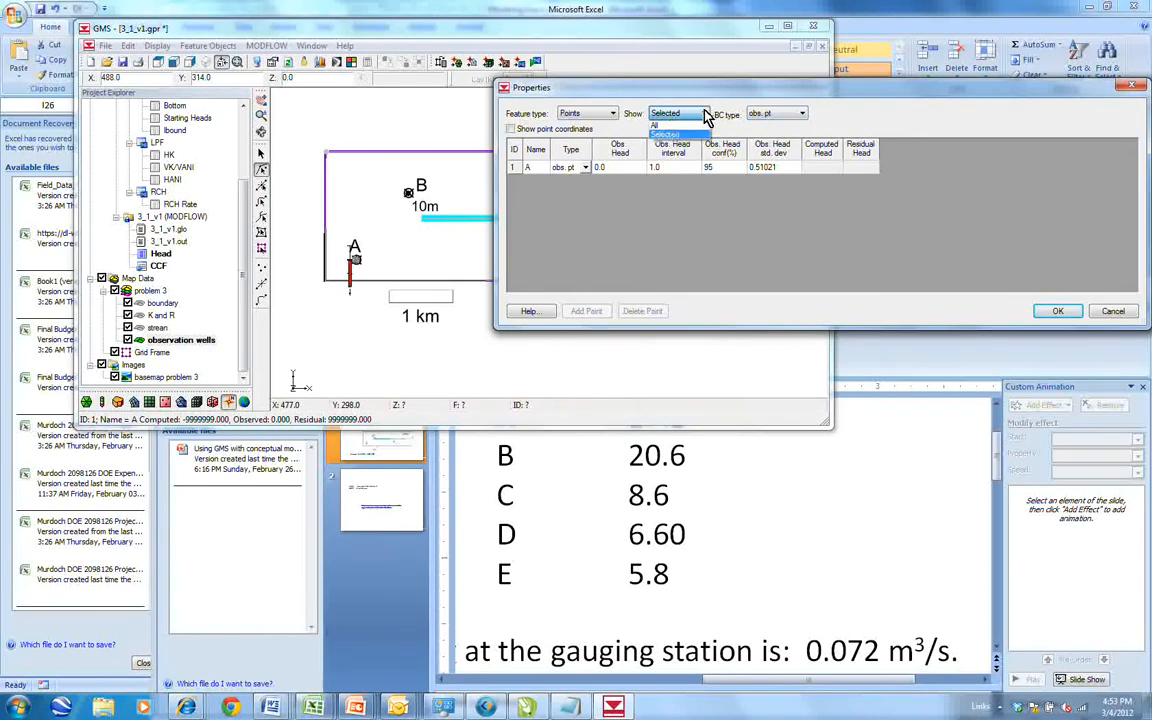
left_click(695, 124)
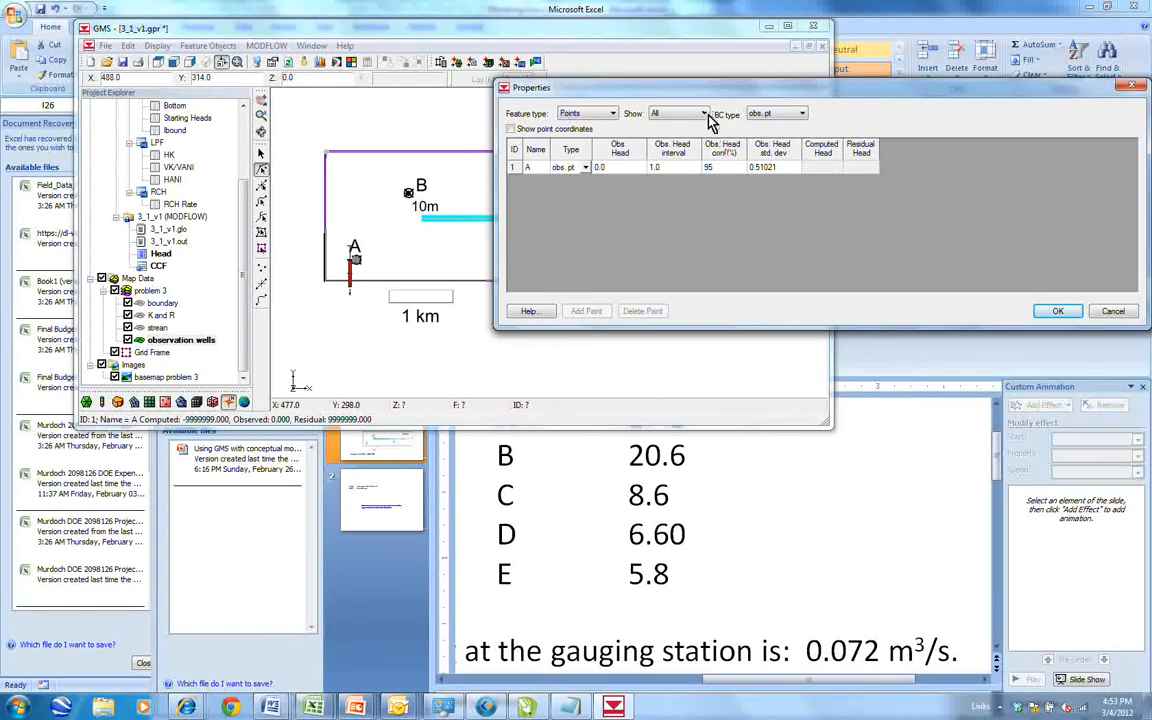
left_click(706, 116)
left_click(699, 123)
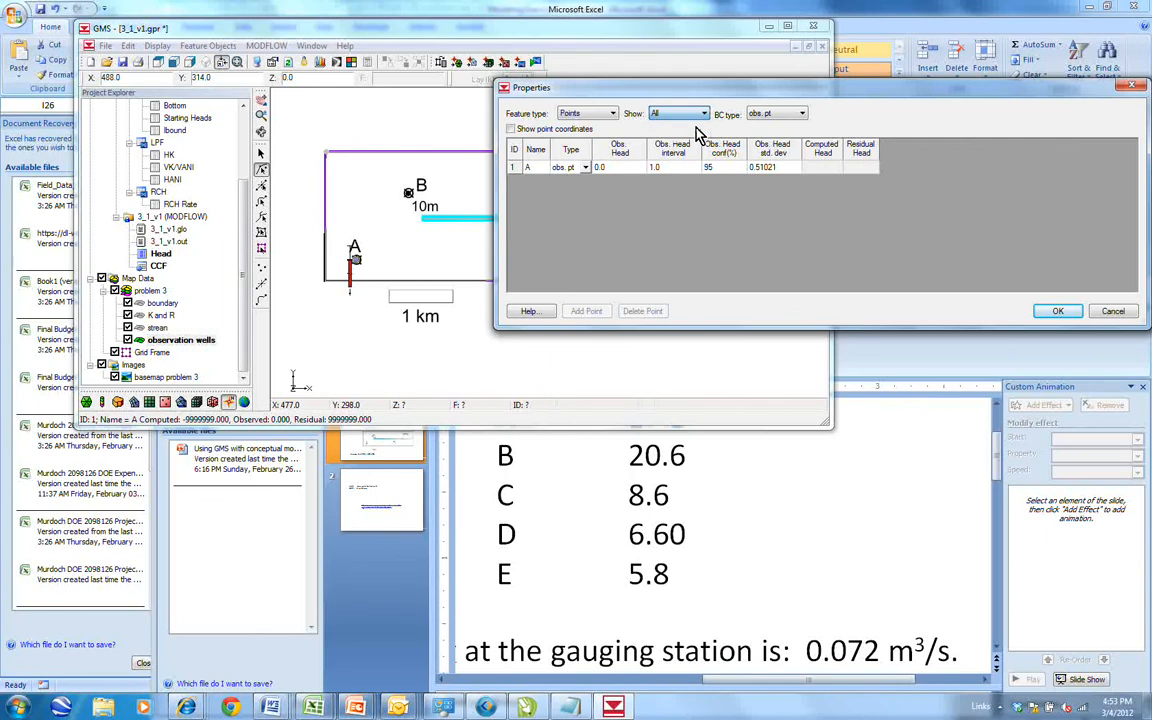
left_click(801, 114)
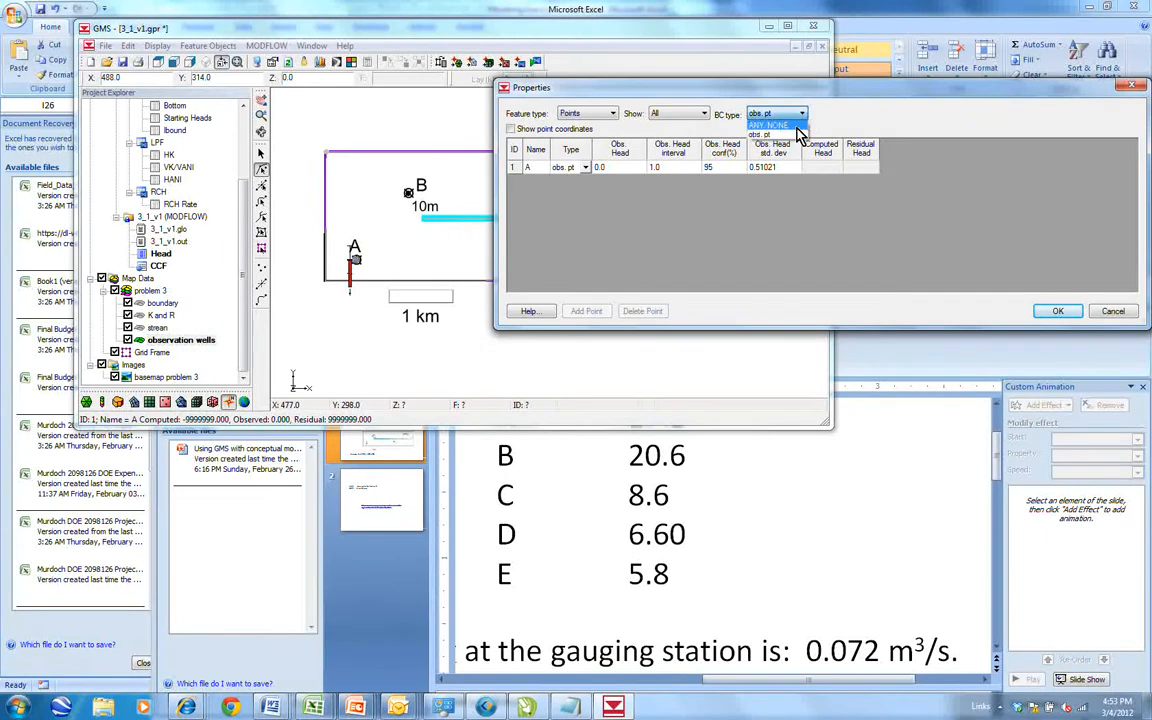
left_click(800, 130)
Set the type of points B, C, D and E to obs. pt and accept the properties.
left_click(585, 193)
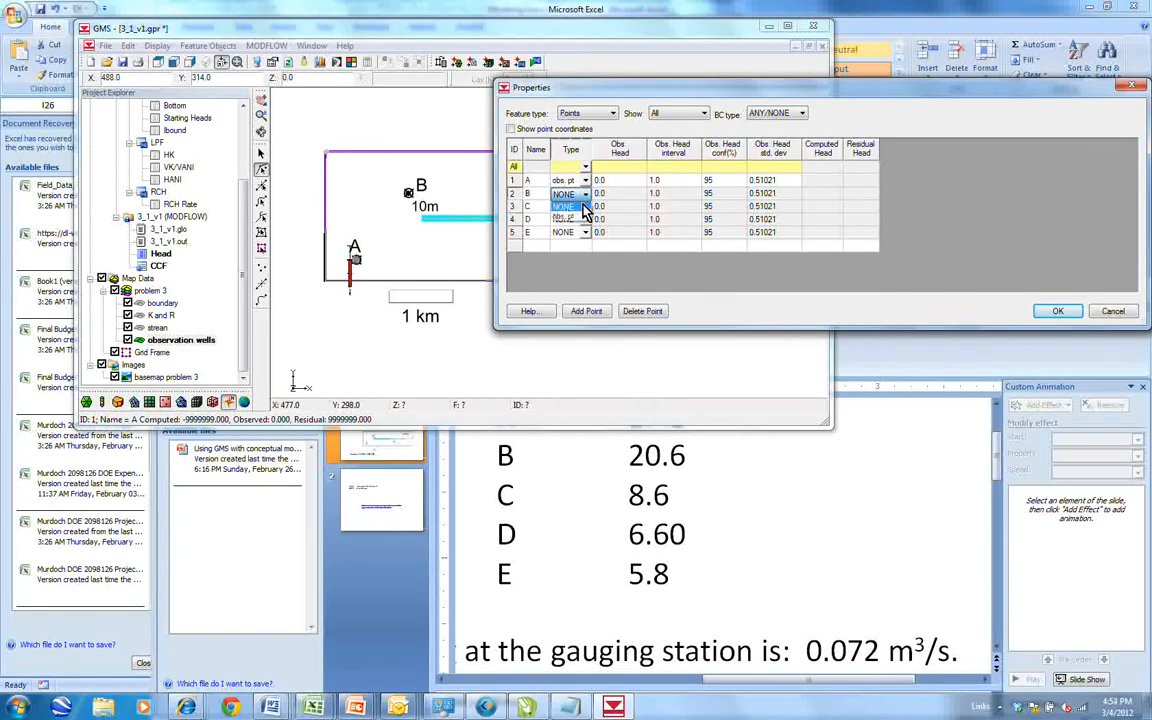
left_click(580, 214)
left_click(585, 206)
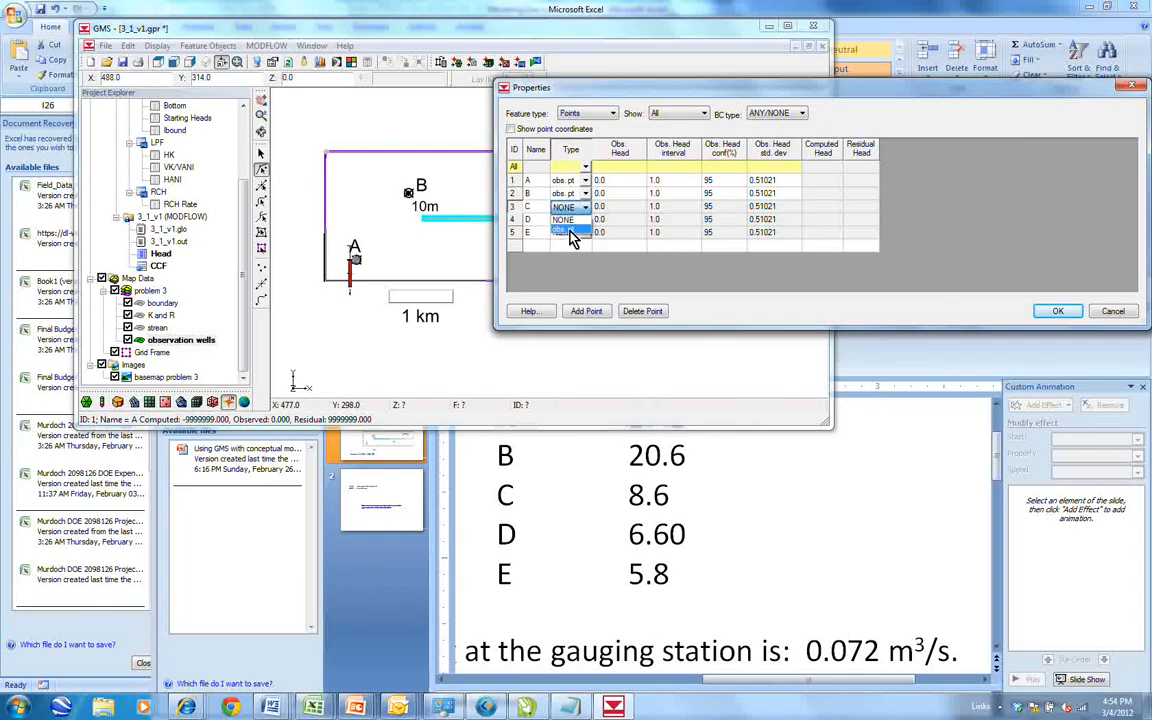
left_click(571, 231)
left_click(585, 219)
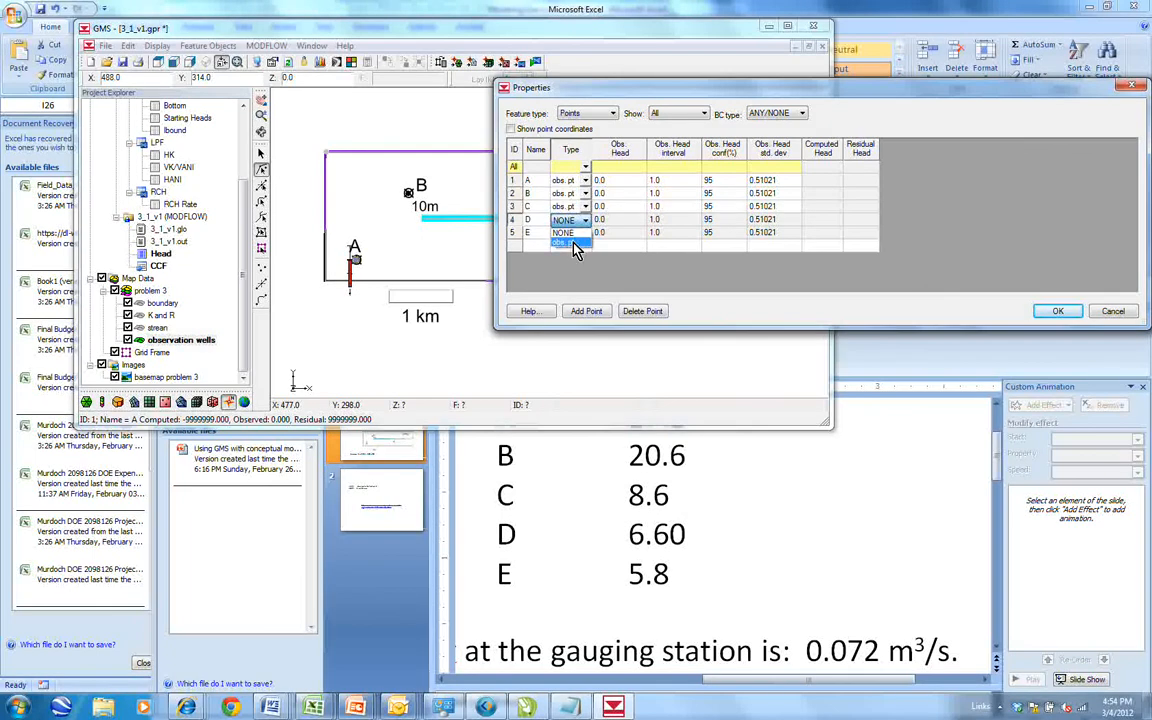
left_click(573, 242)
left_click(585, 232)
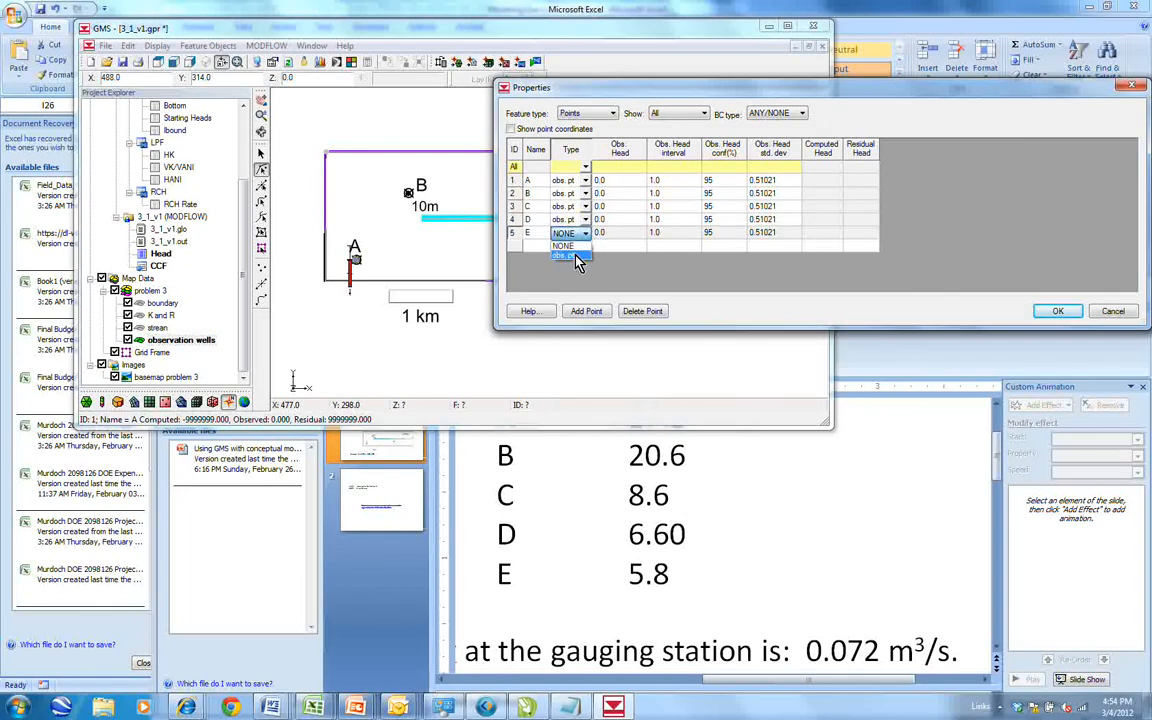
left_click(577, 256)
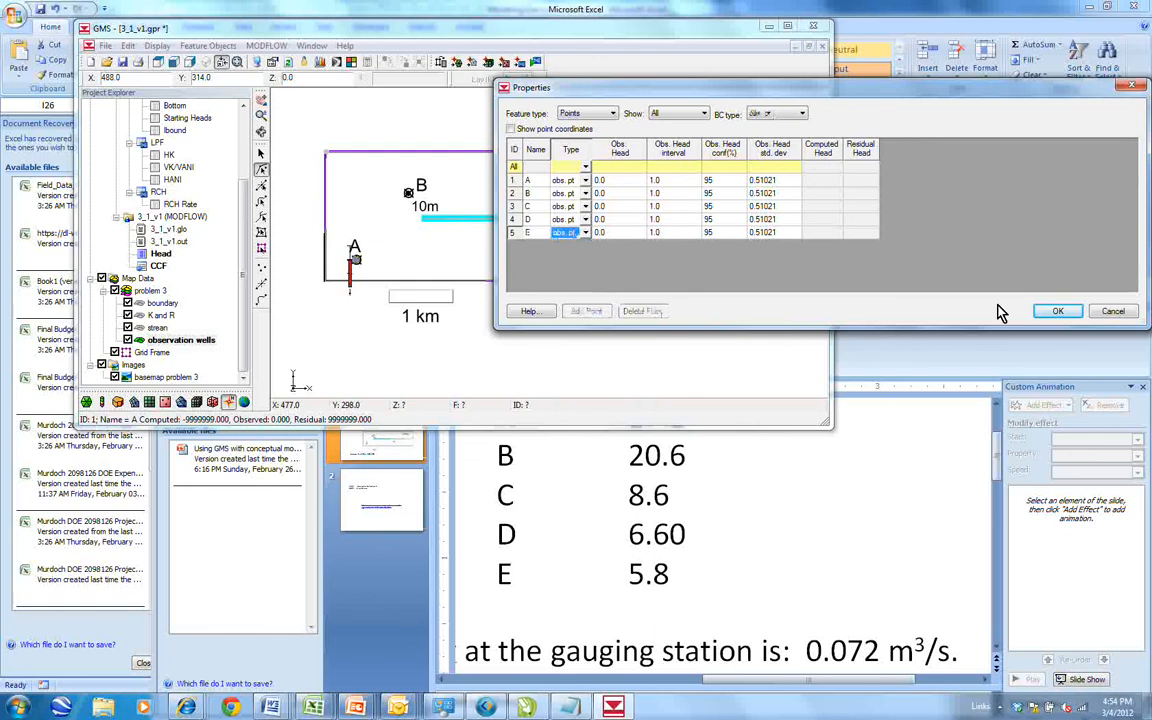
left_click(1058, 312)
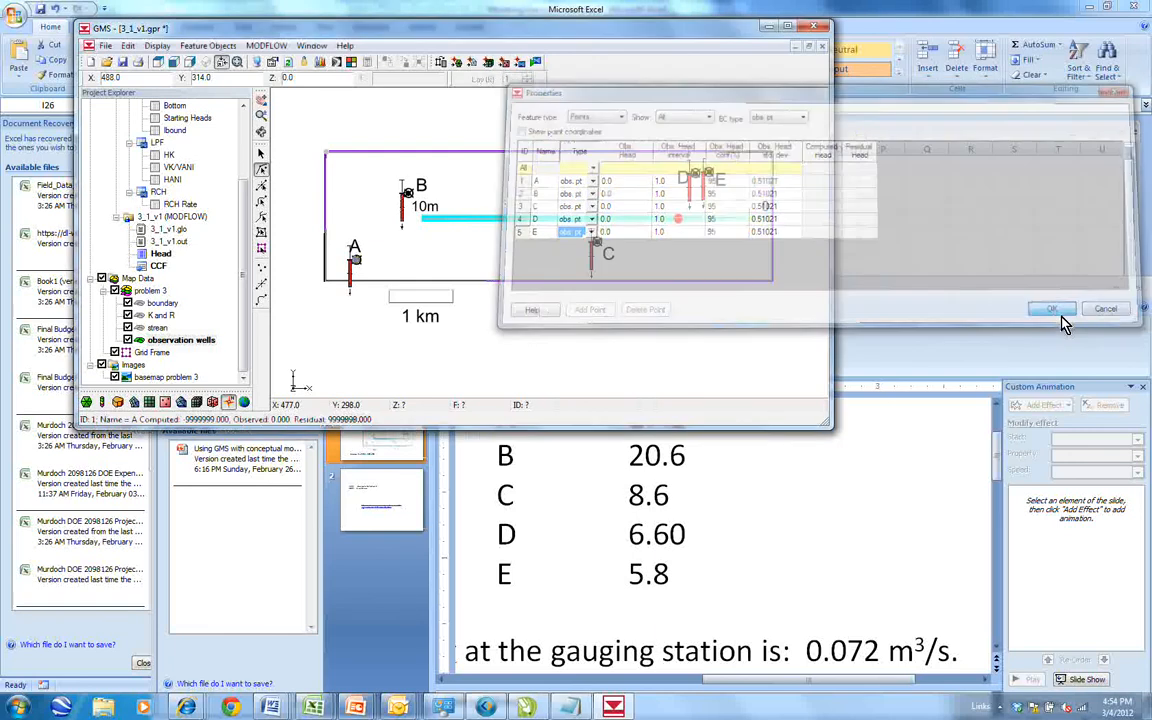
Reopen the properties of point A and show all points with BC type ANY/NONE.
double_click(357, 263)
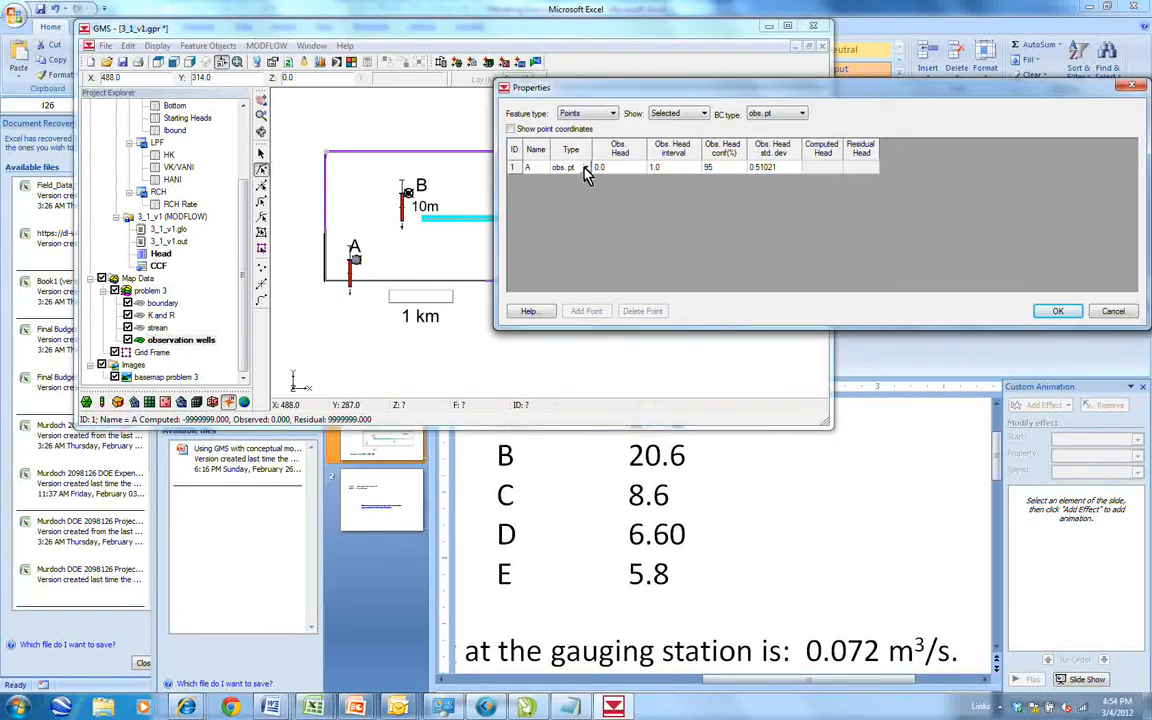
left_click(585, 168)
left_click(587, 168)
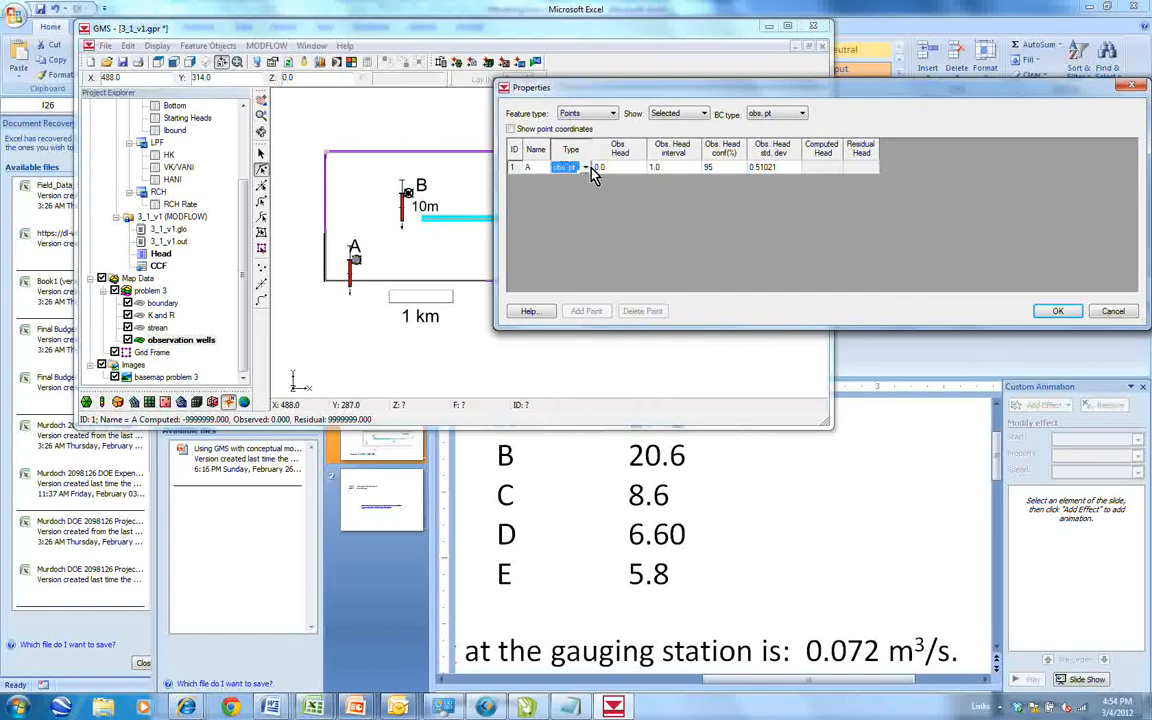
left_click(802, 114)
left_click(790, 128)
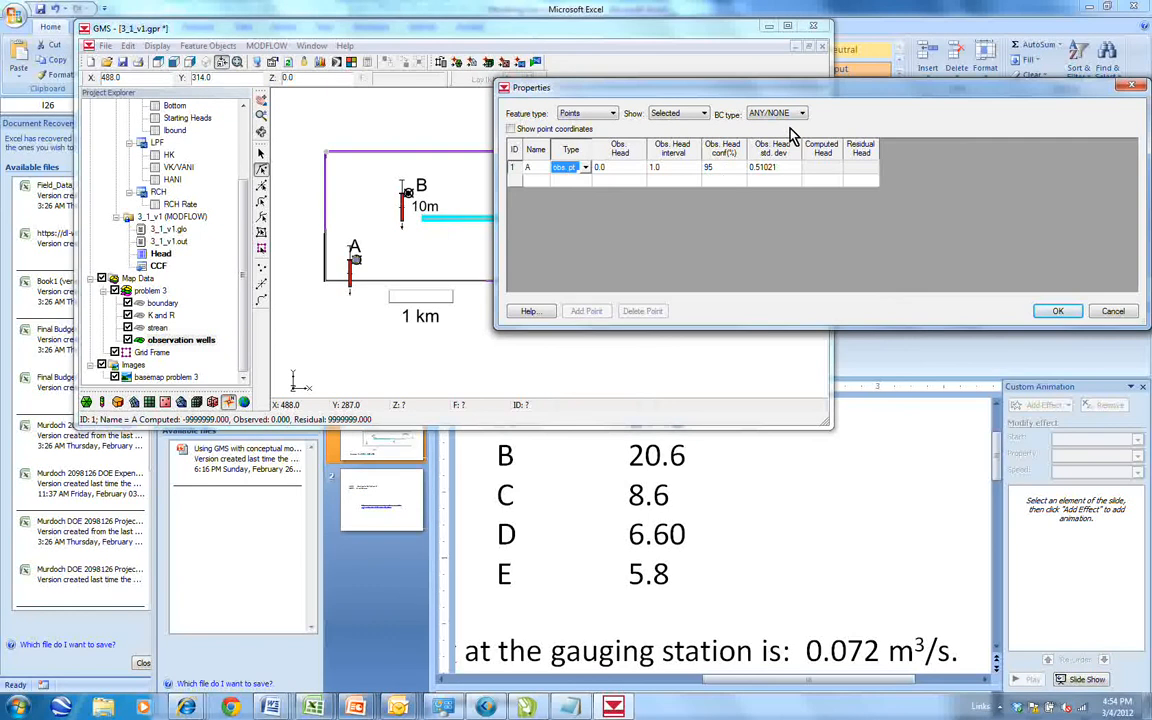
left_click(706, 114)
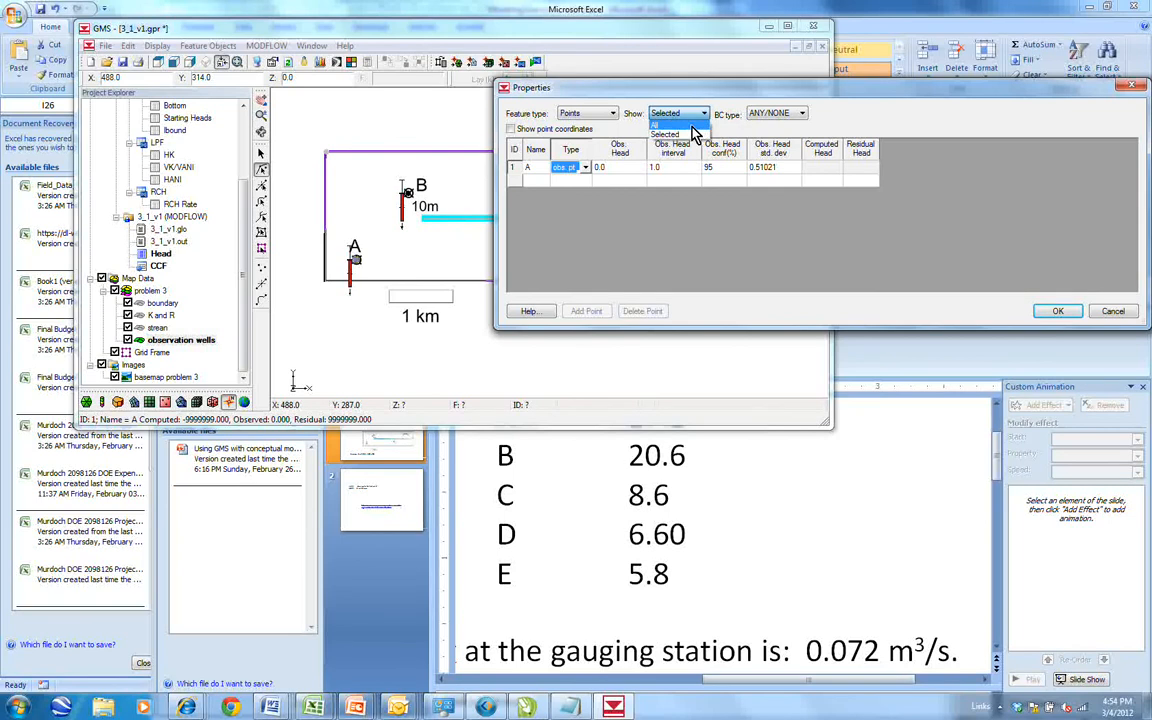
left_click(692, 127)
left_click(574, 246)
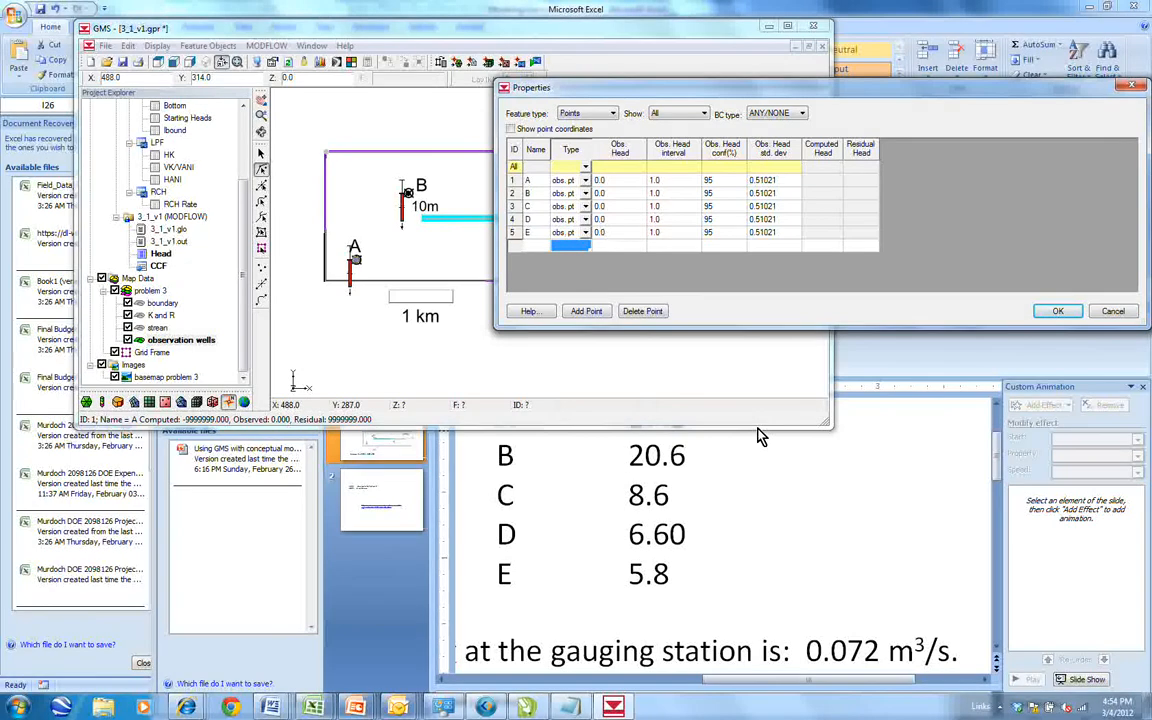
Move the PowerPoint window down so well A's row of the head table shows below the GMS window.
left_click(847, 448)
left_click_drag(900, 304, 900, 360)
left_click(740, 270)
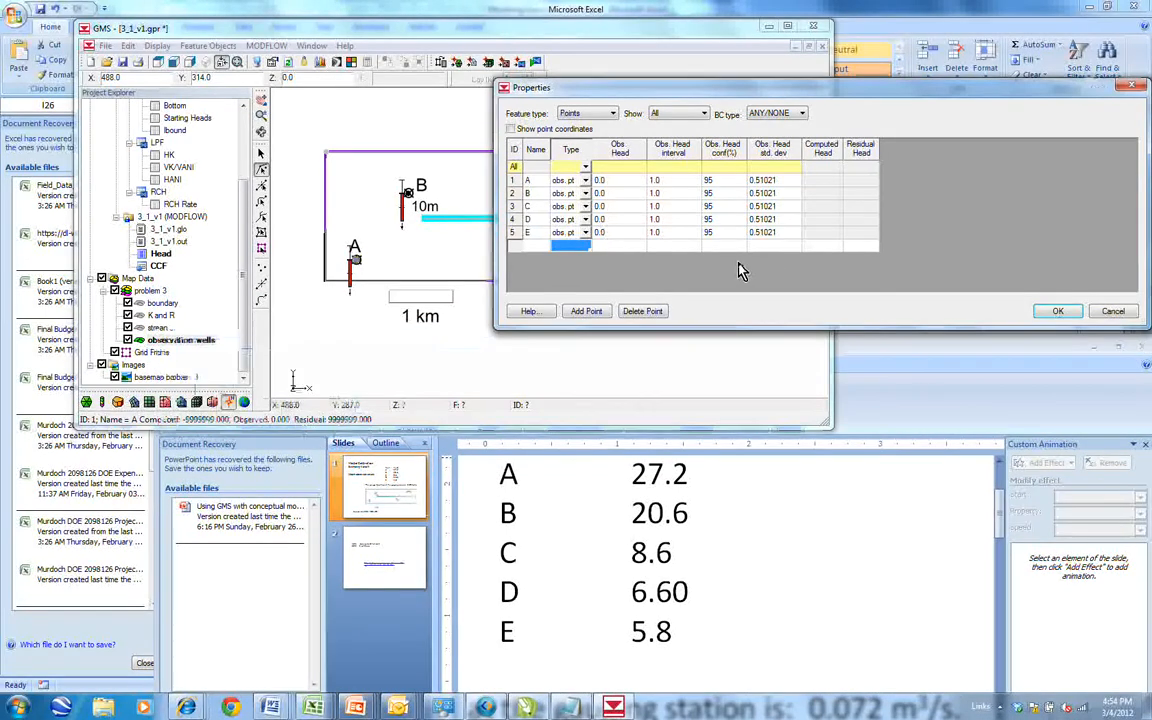
Set the observed head of point A to 27.2 and of point B to 20.6.
left_click(668, 181)
left_click(620, 184)
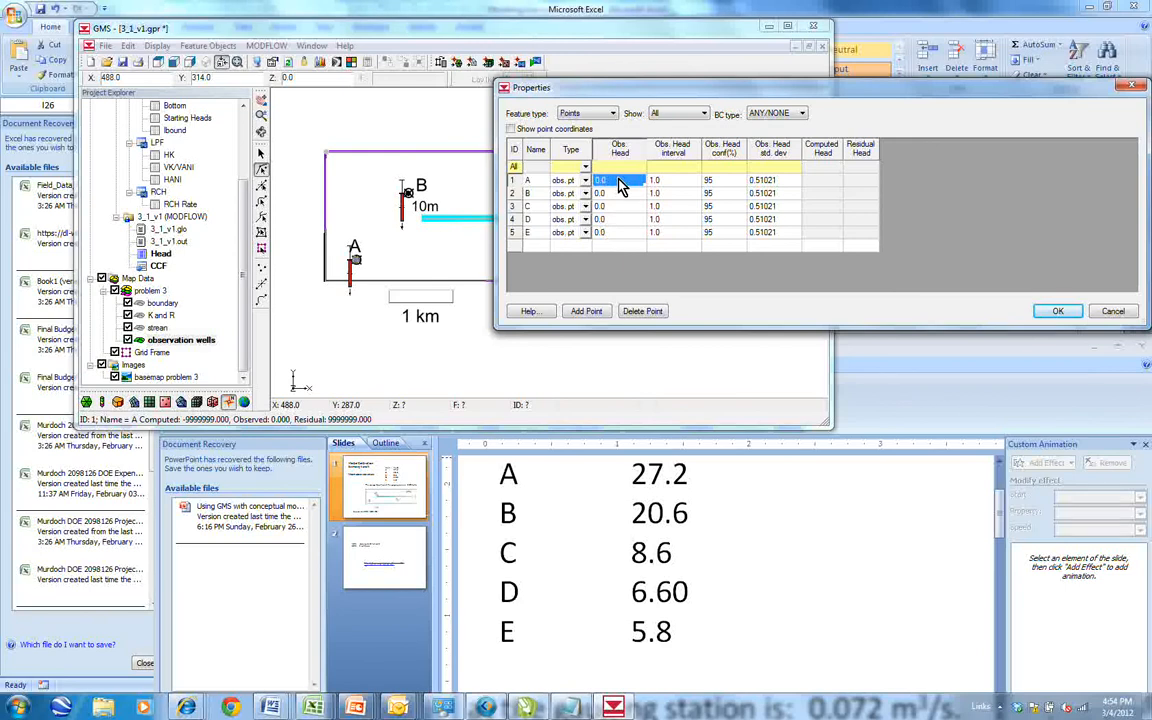
type("27.2")
left_click(620, 193)
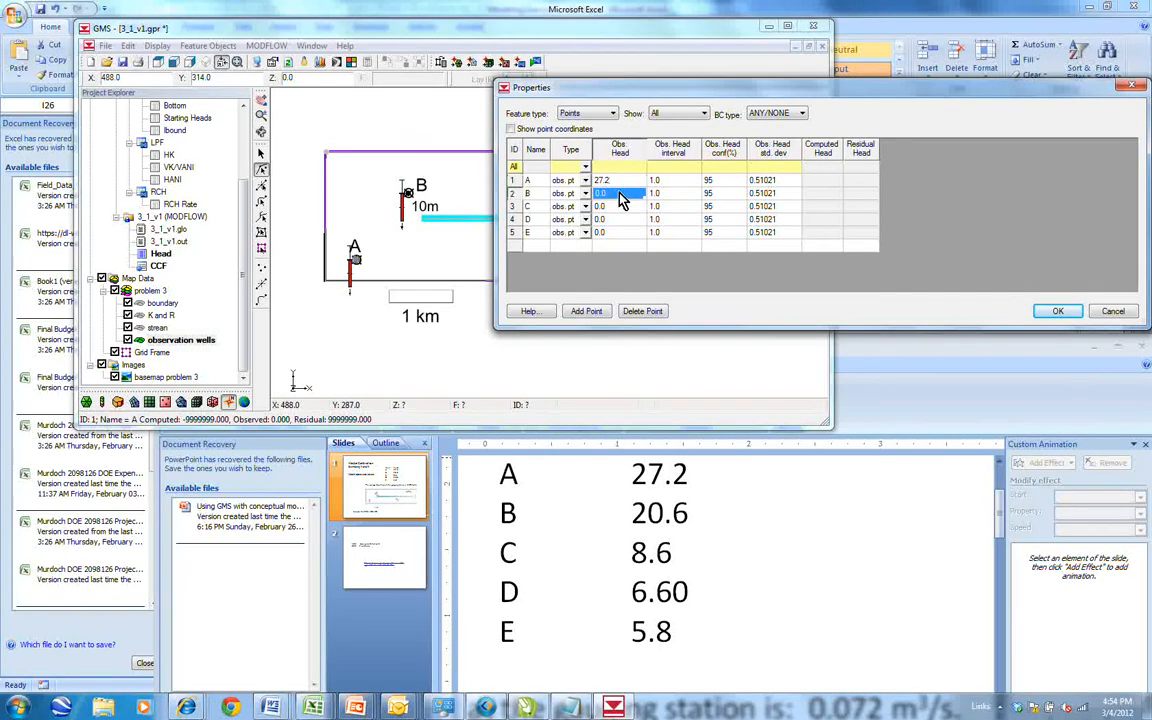
type("20.6")
Set the observed heads of points C, D and E to 8.6, 6.6 and 5.8, and accept the properties.
left_click(620, 207)
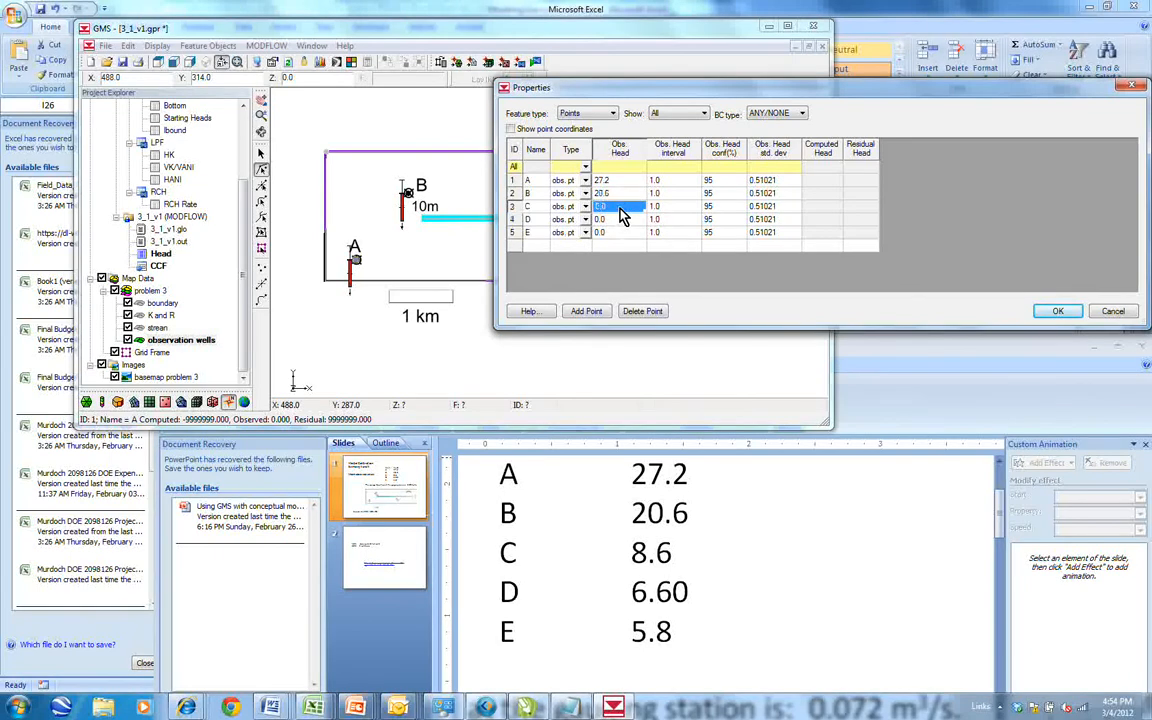
type("8")
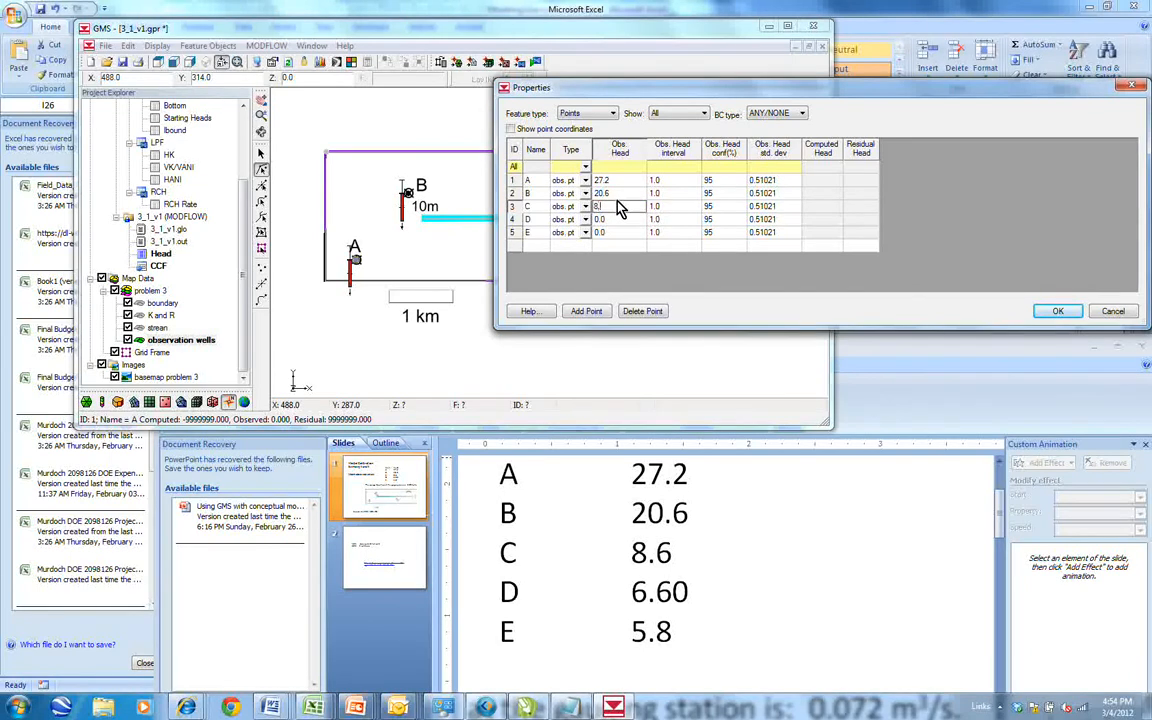
type(".6")
left_click(620, 220)
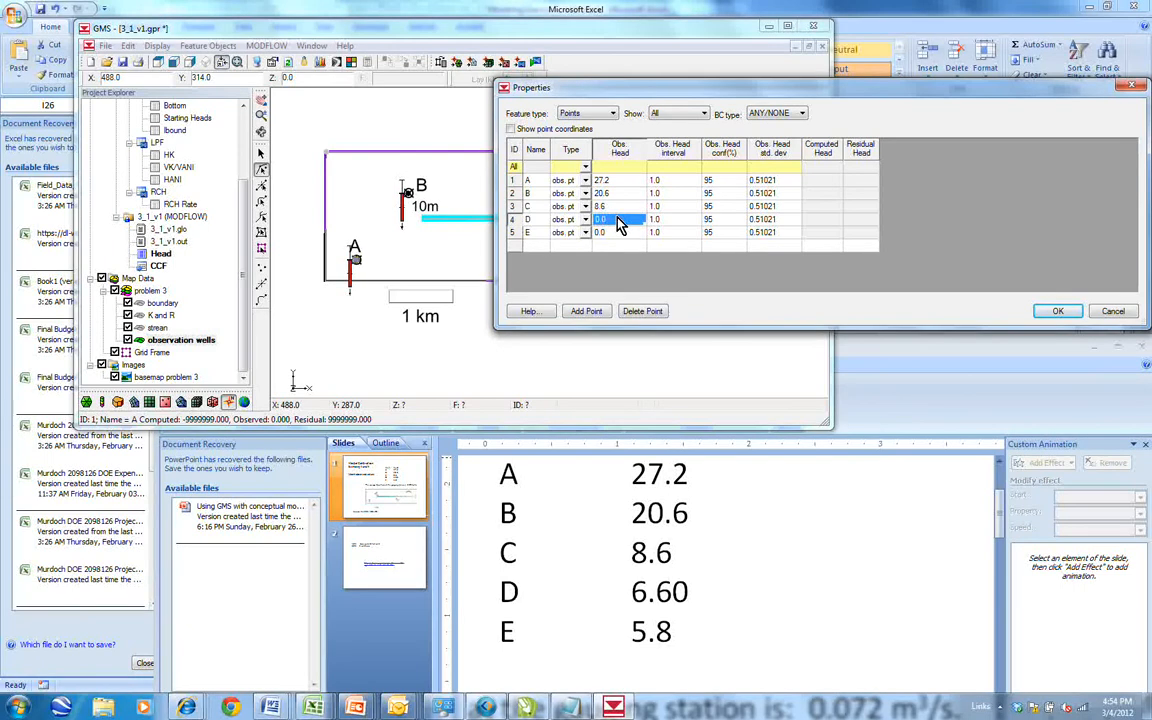
type("6.6")
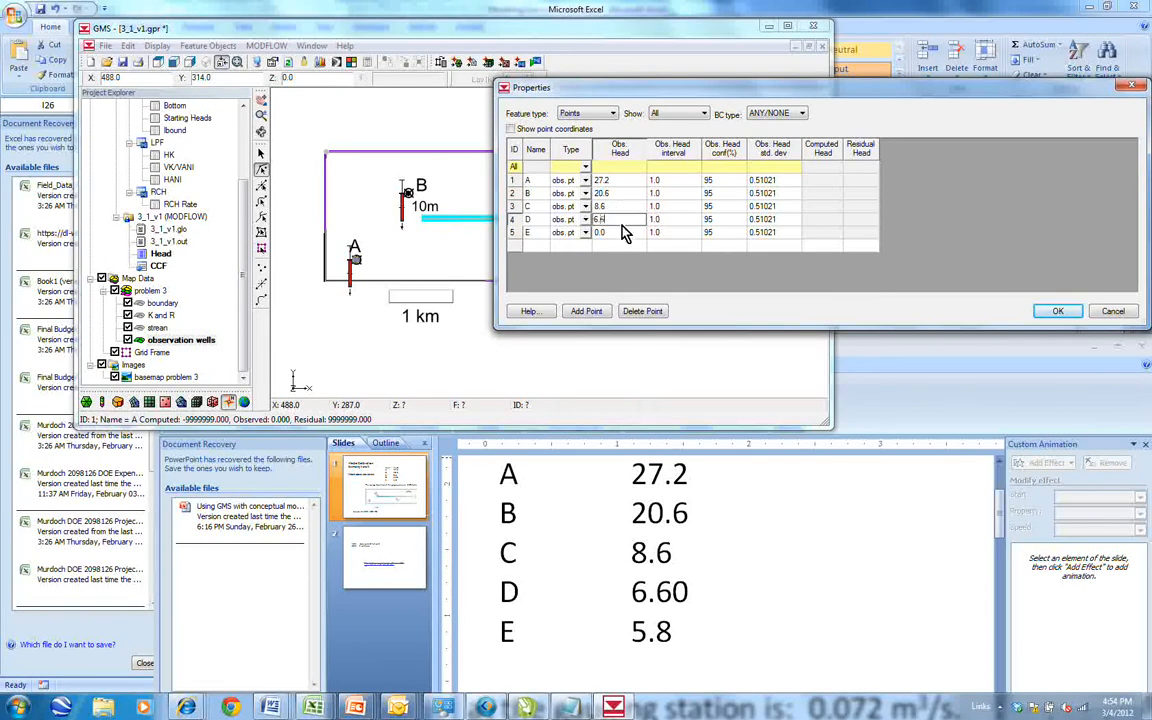
left_click(622, 233)
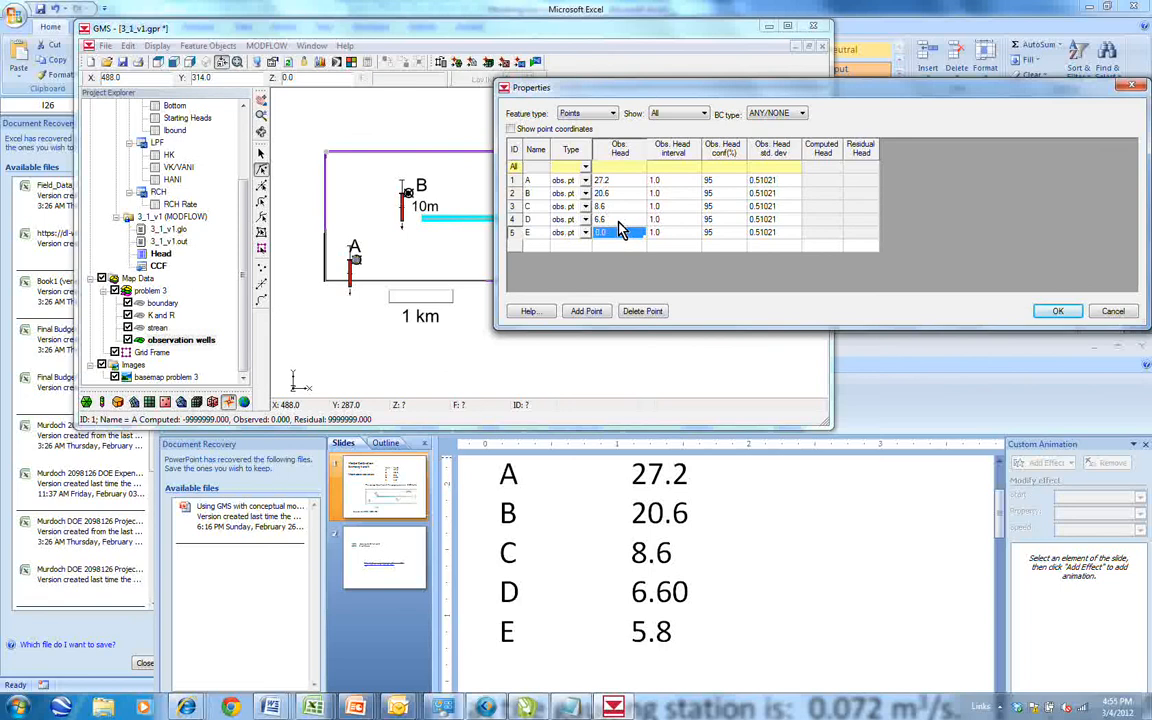
type("5.8")
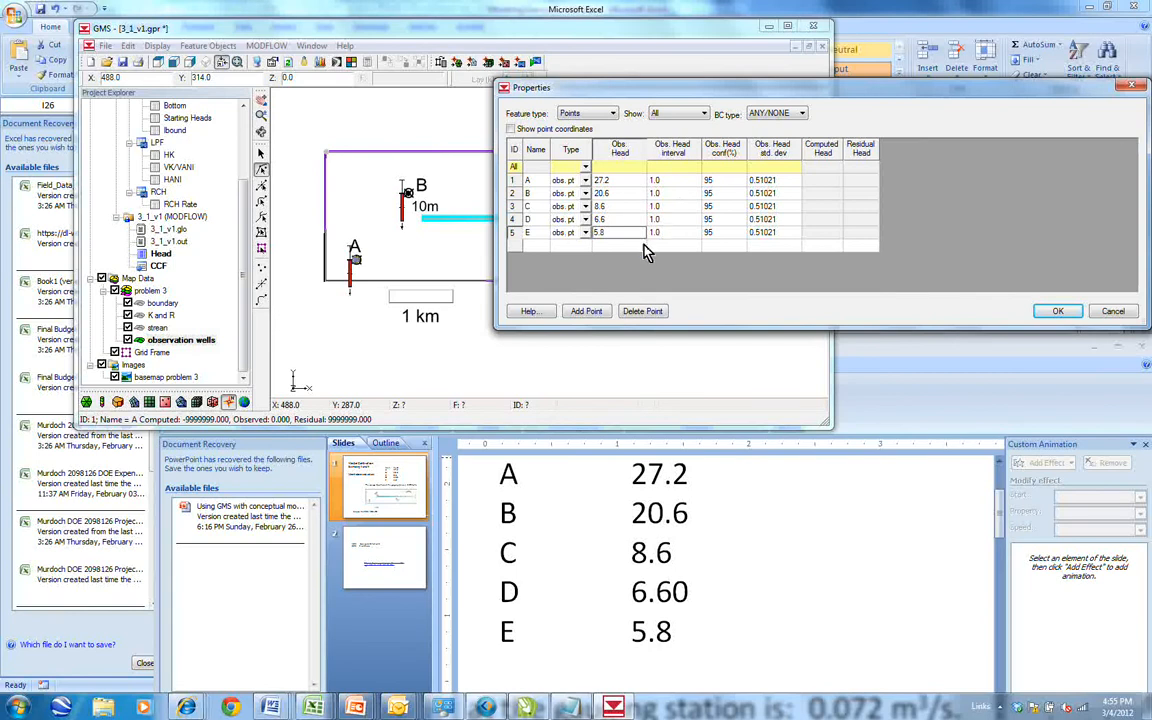
left_click(606, 245)
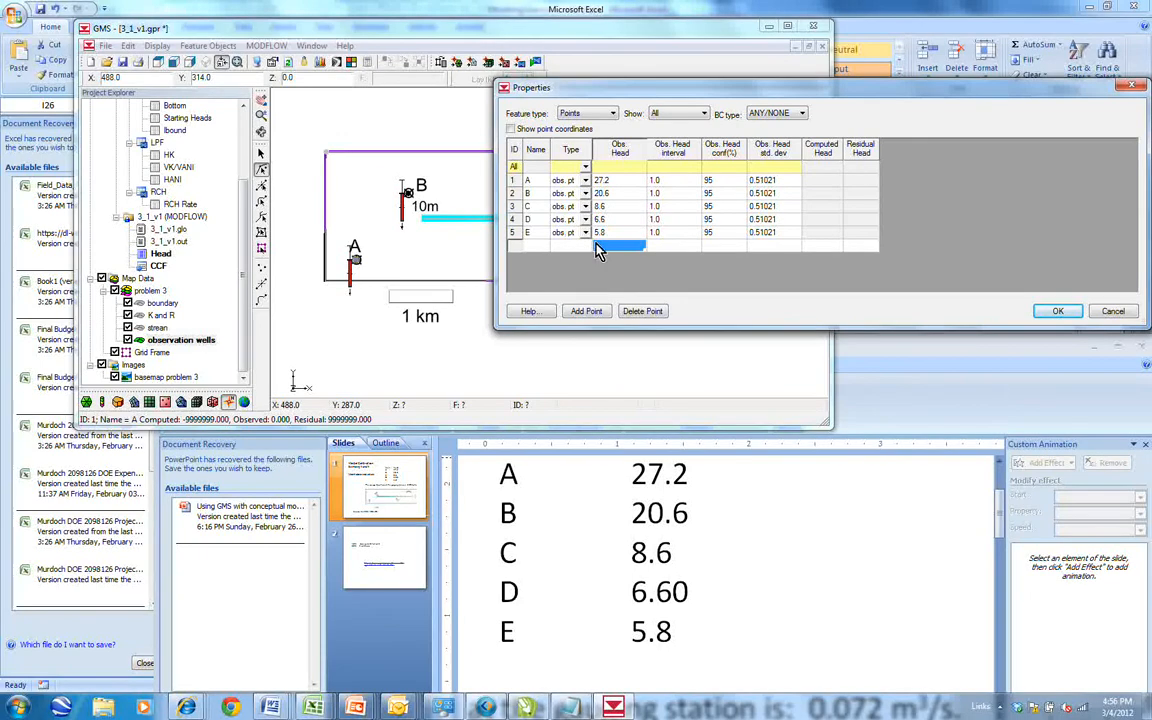
left_click(663, 254)
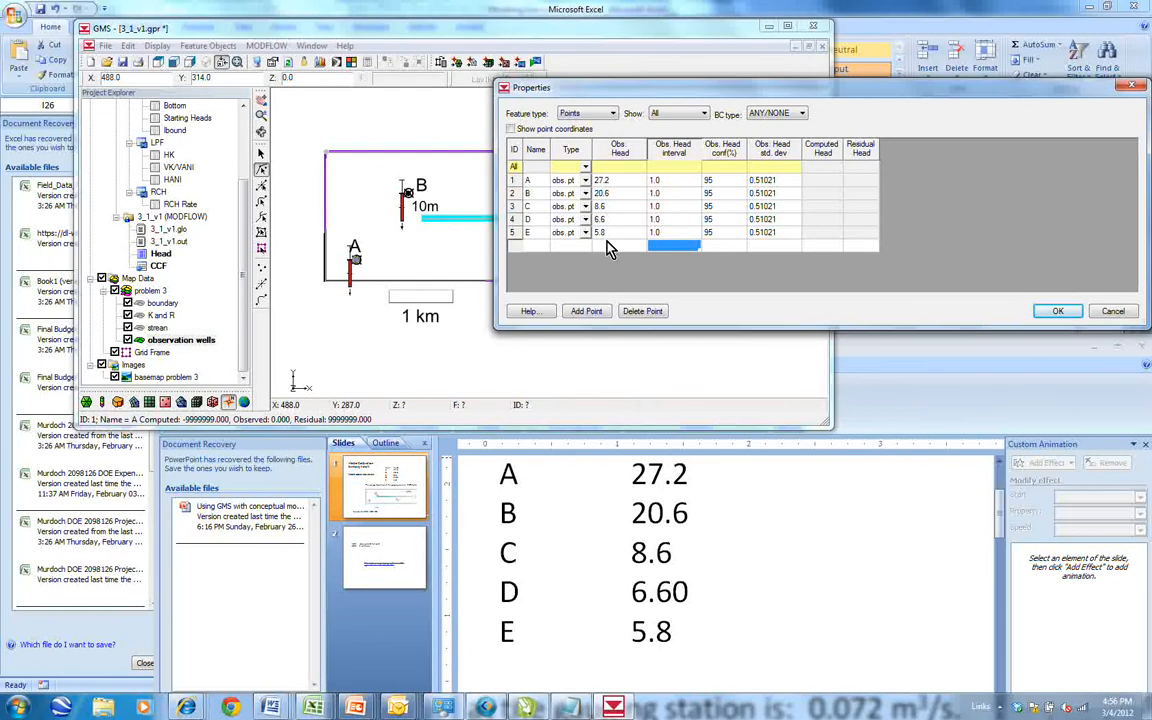
left_click(1062, 313)
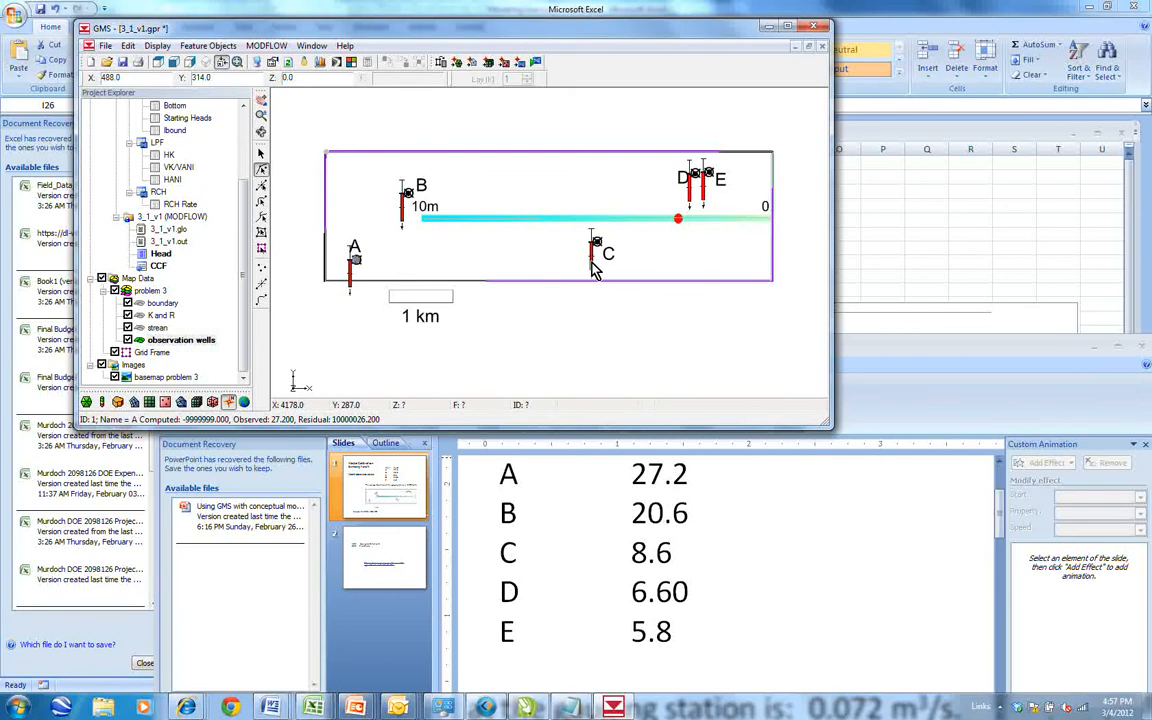
Map all applicable coverages to the MODFLOW model and rerun MODFLOW, saving the project and reading the solution on exit.
left_click(519, 64)
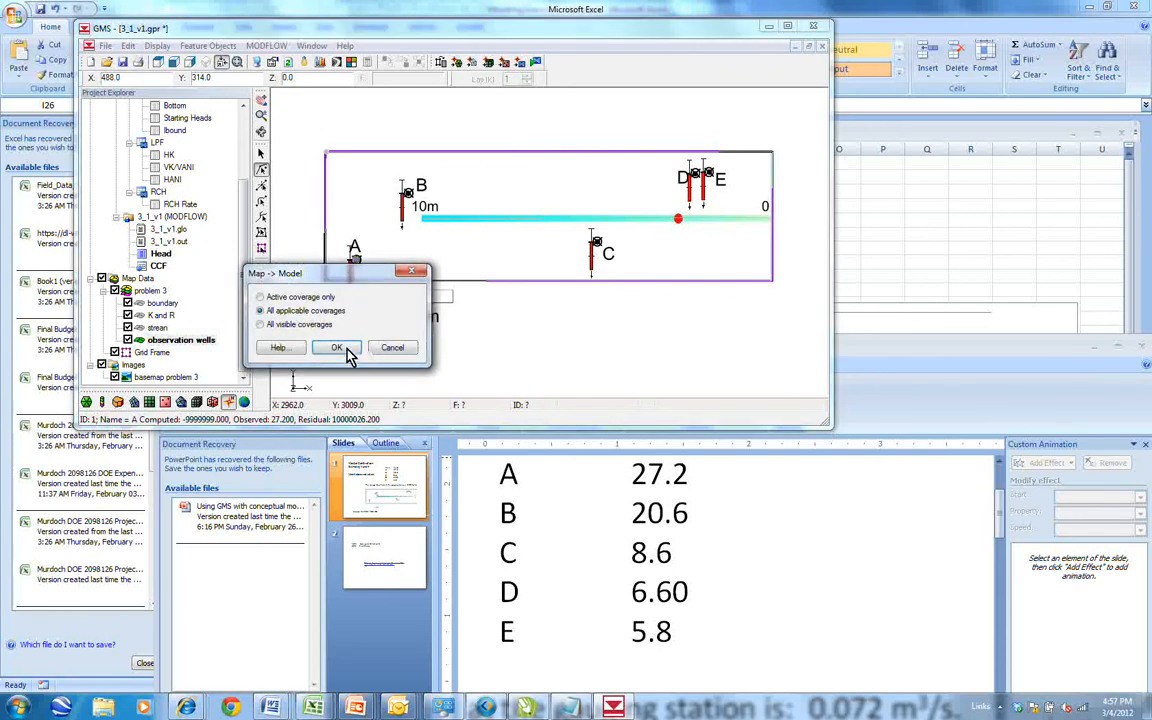
left_click(337, 348)
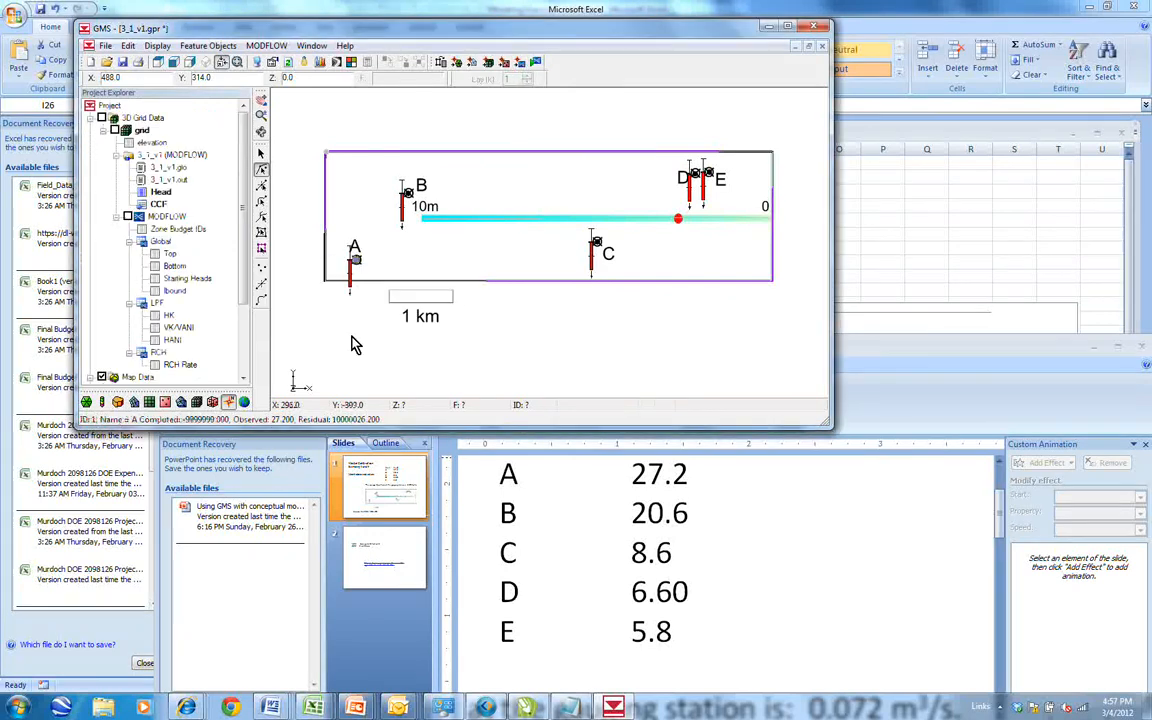
left_click(536, 61)
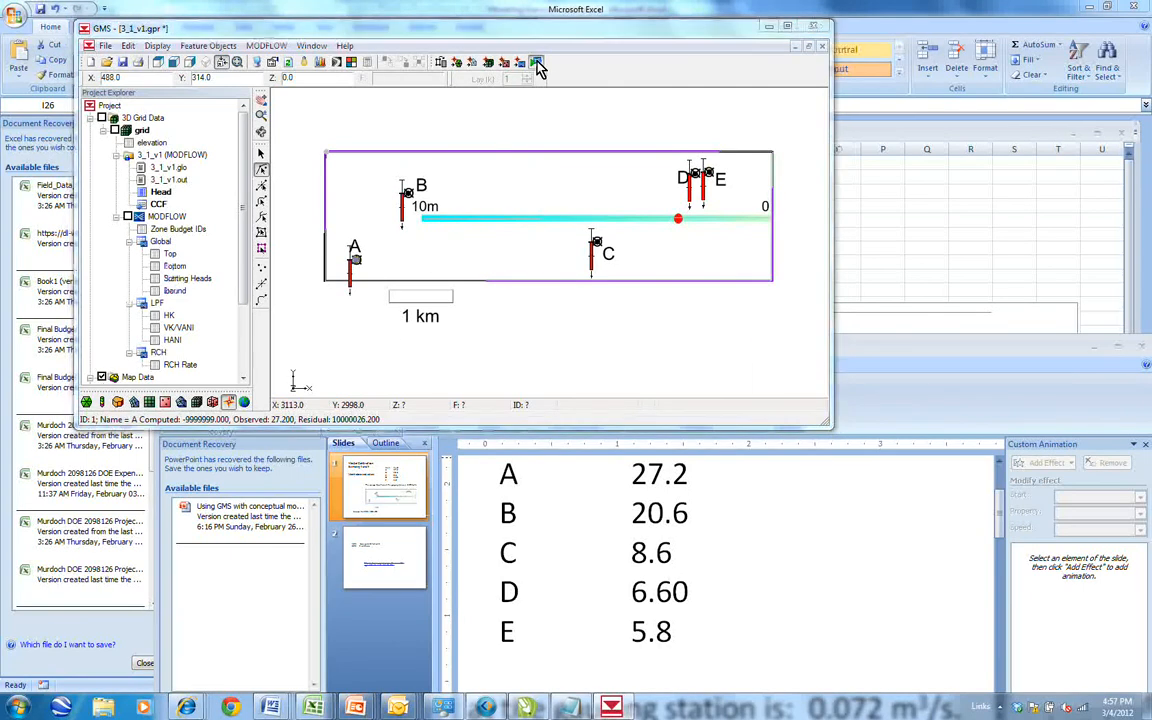
left_click(579, 388)
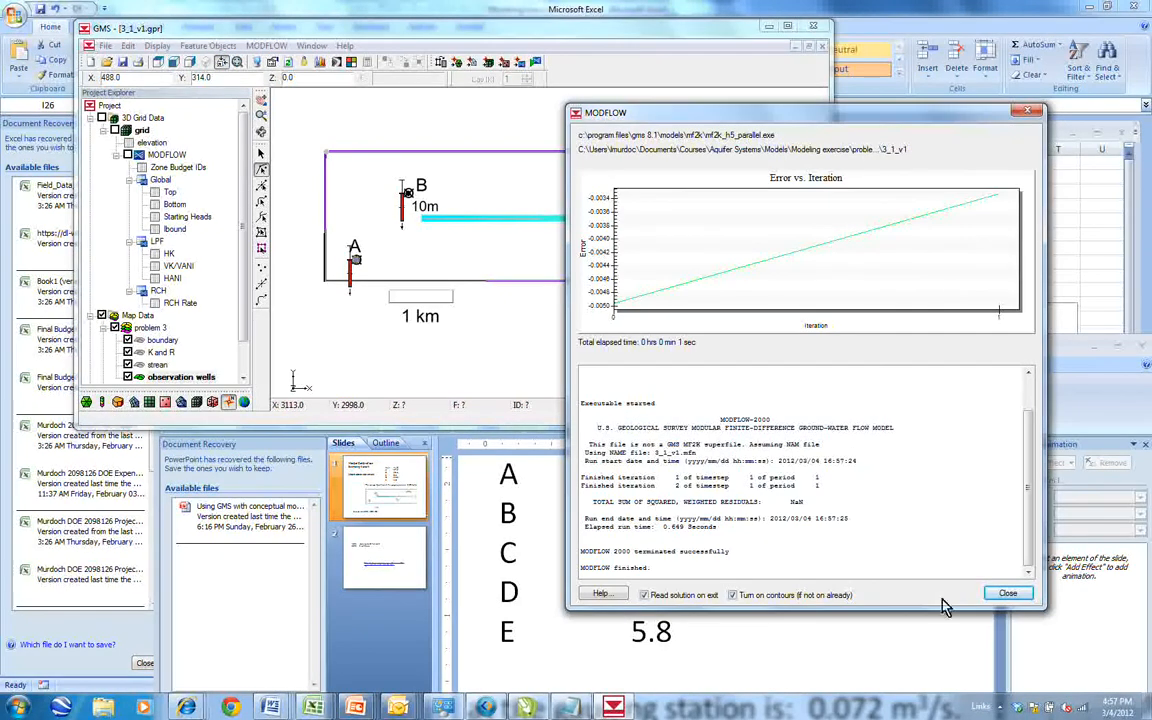
left_click(1008, 594)
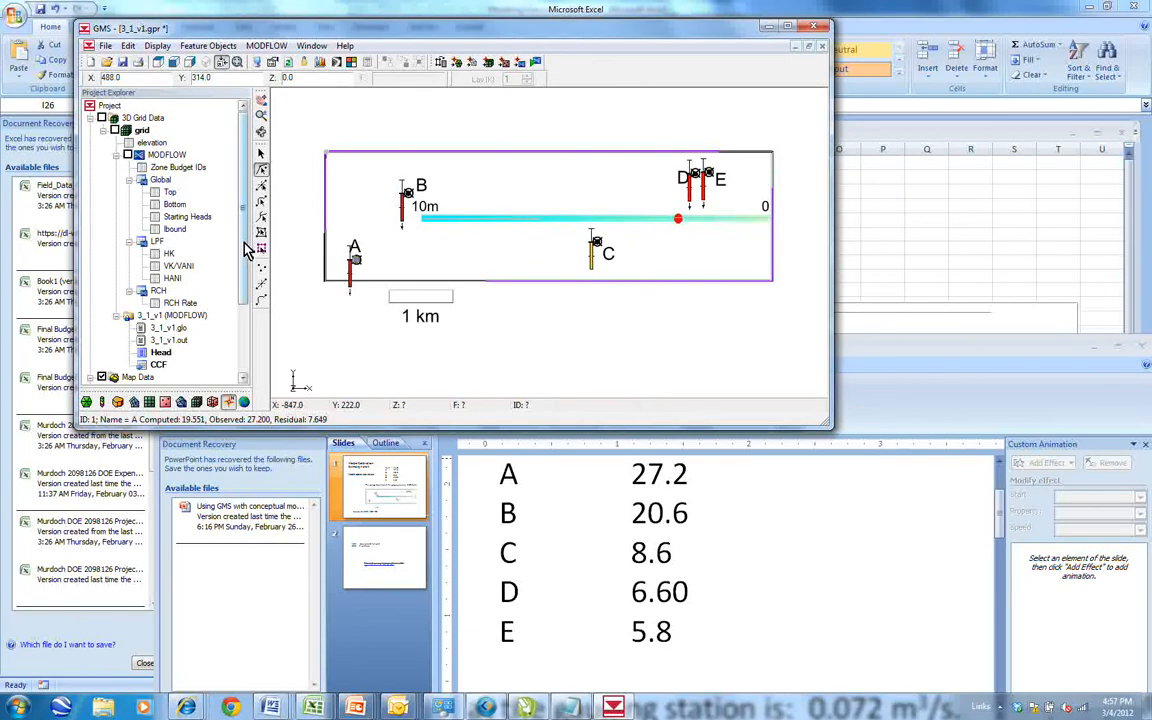
Check the computed and residual head of point A in its properties, and close them without changes.
left_click_drag(244, 243, 244, 318)
left_click(192, 341)
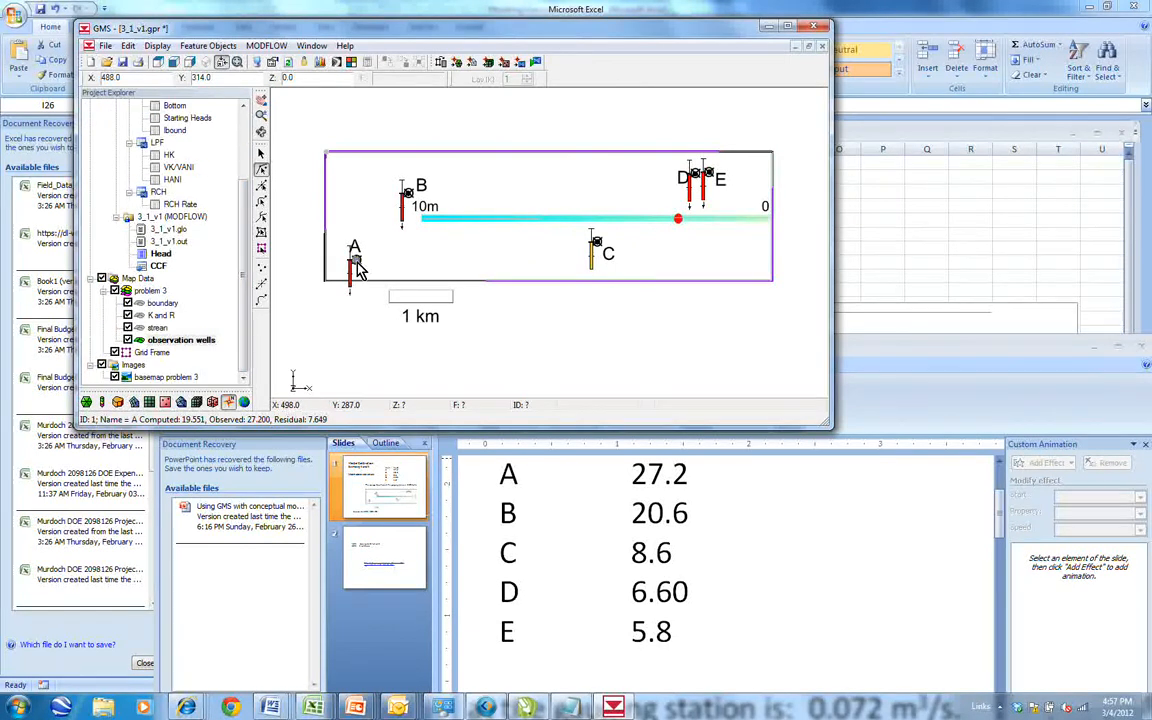
double_click(356, 264)
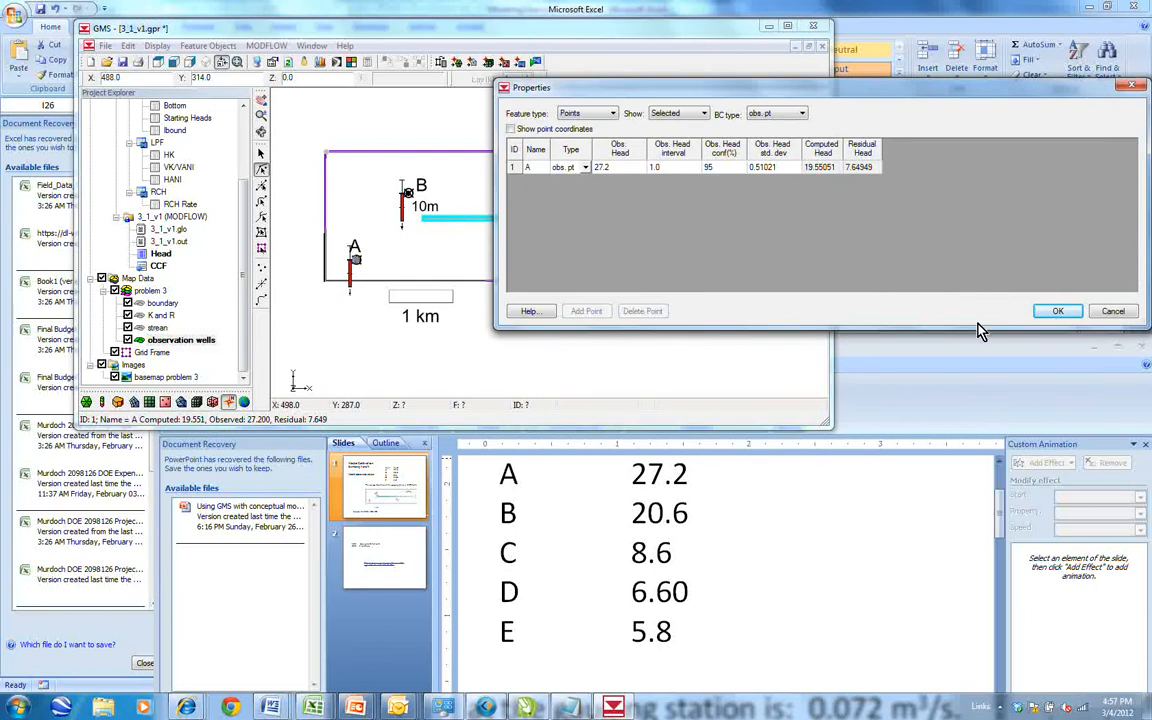
left_click(1113, 314)
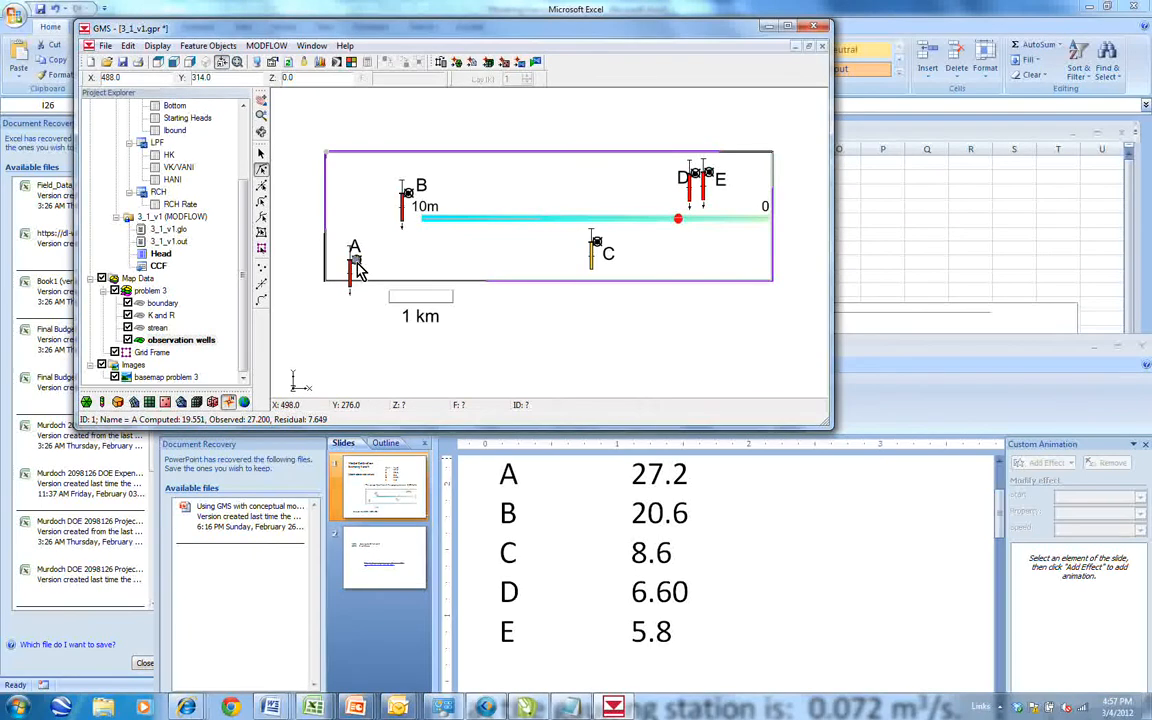
Maximize the GMS window and show all observation points with BC type ANY/NONE in the point properties.
left_click(789, 28)
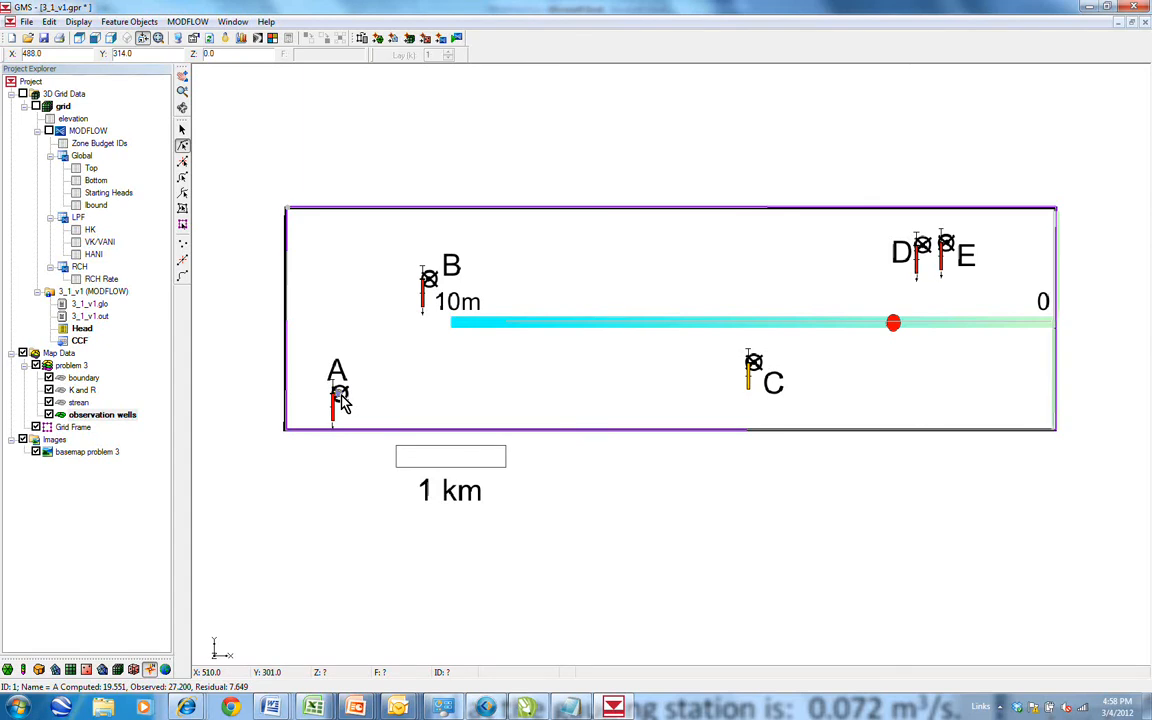
double_click(340, 397)
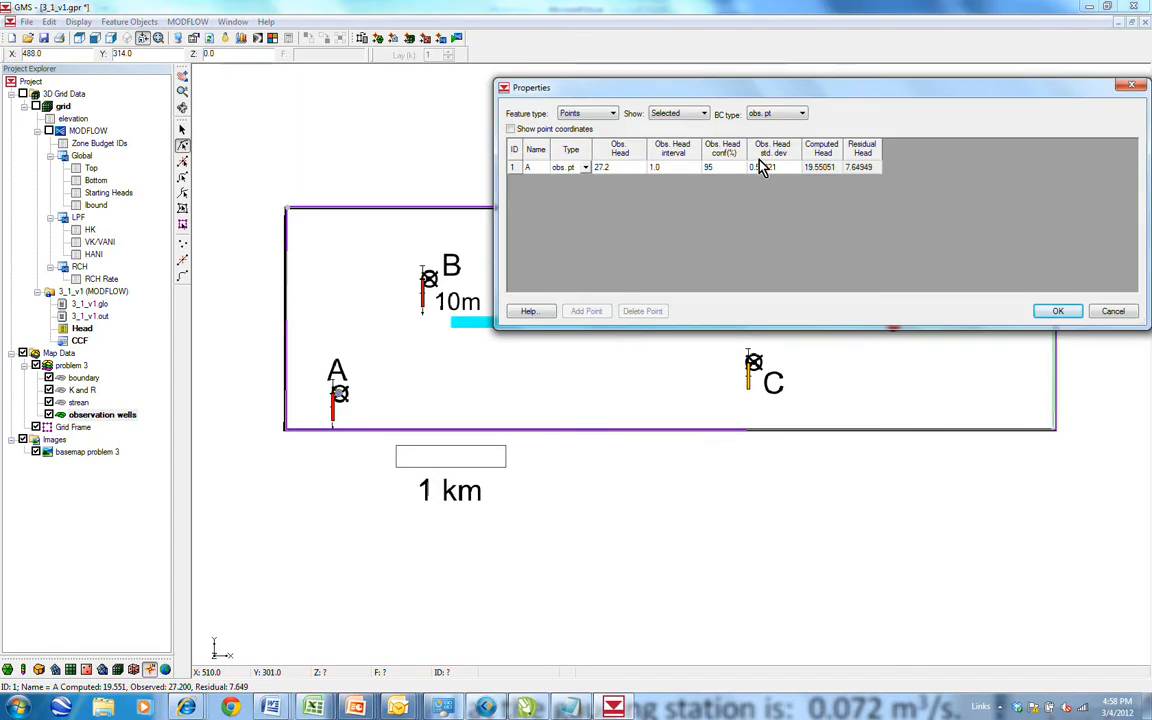
left_click(804, 114)
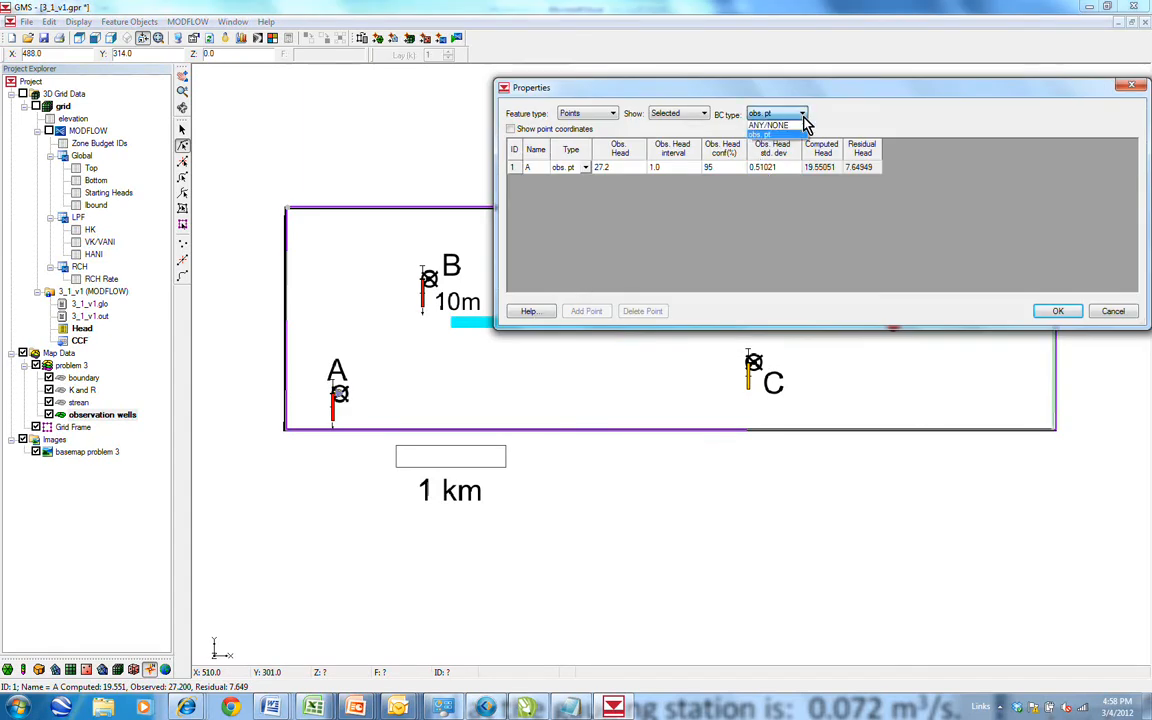
left_click(798, 120)
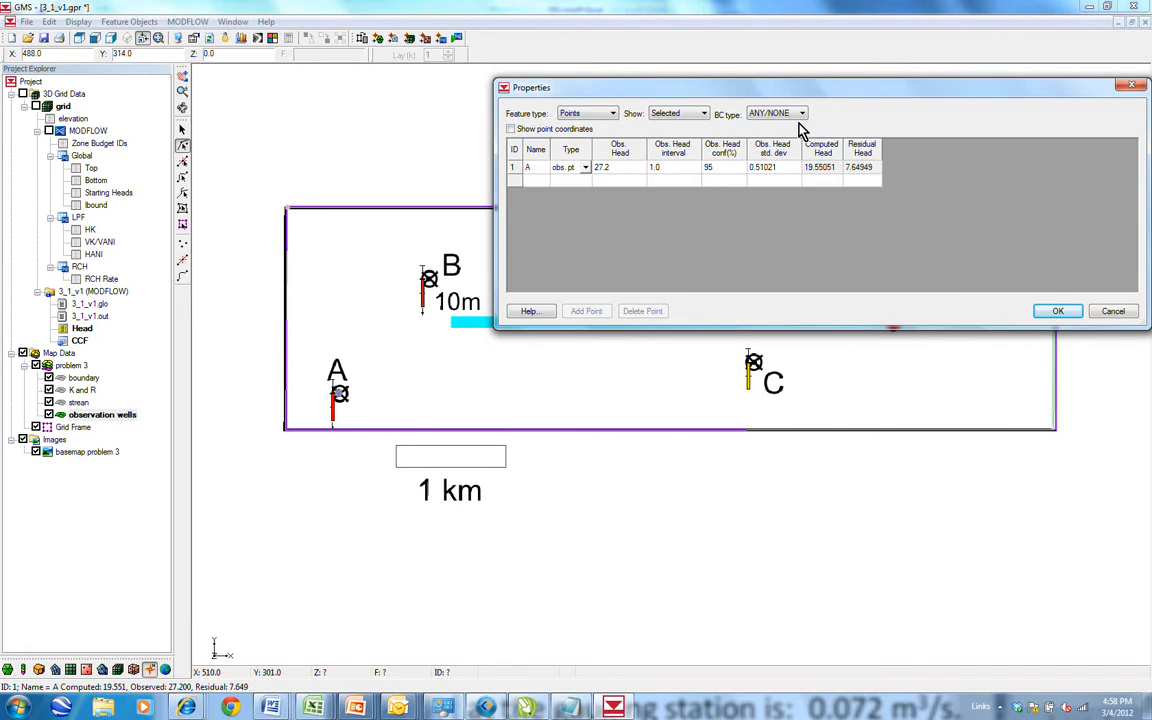
left_click(702, 114)
left_click(694, 124)
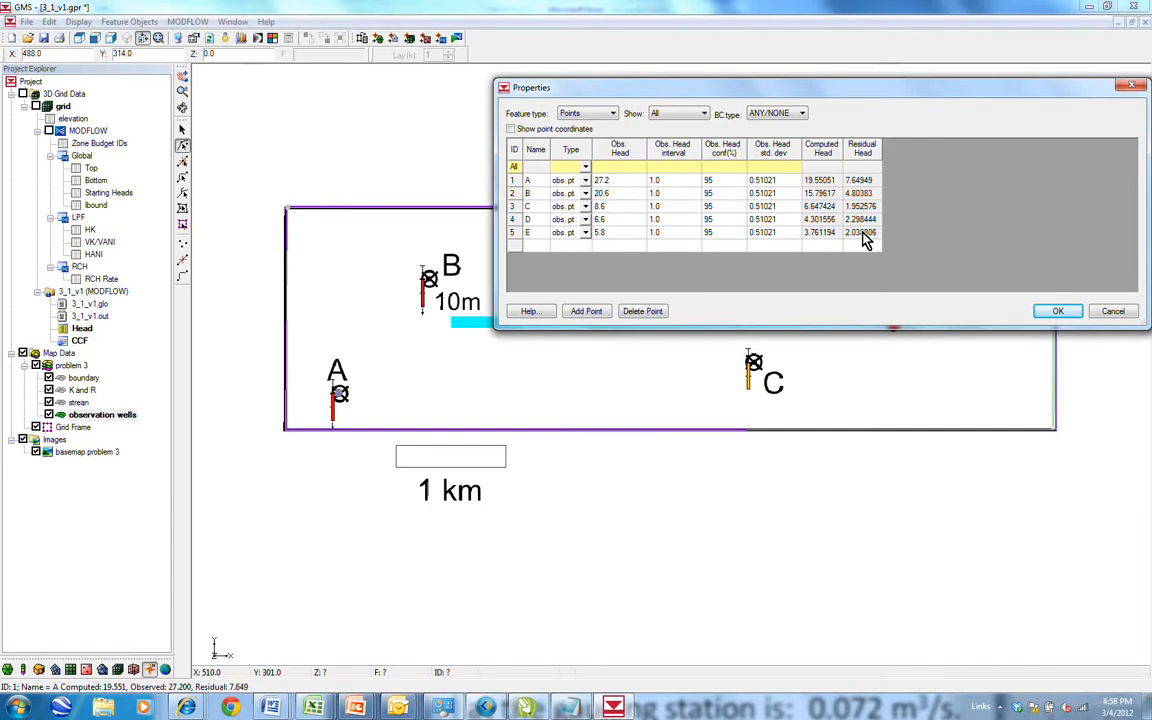
Copy the residual heads of points A to E and paste them into Sheet2 of the Excel workbook Book2, starting at D11.
left_click_drag(862, 180, 866, 236)
right_click(865, 233)
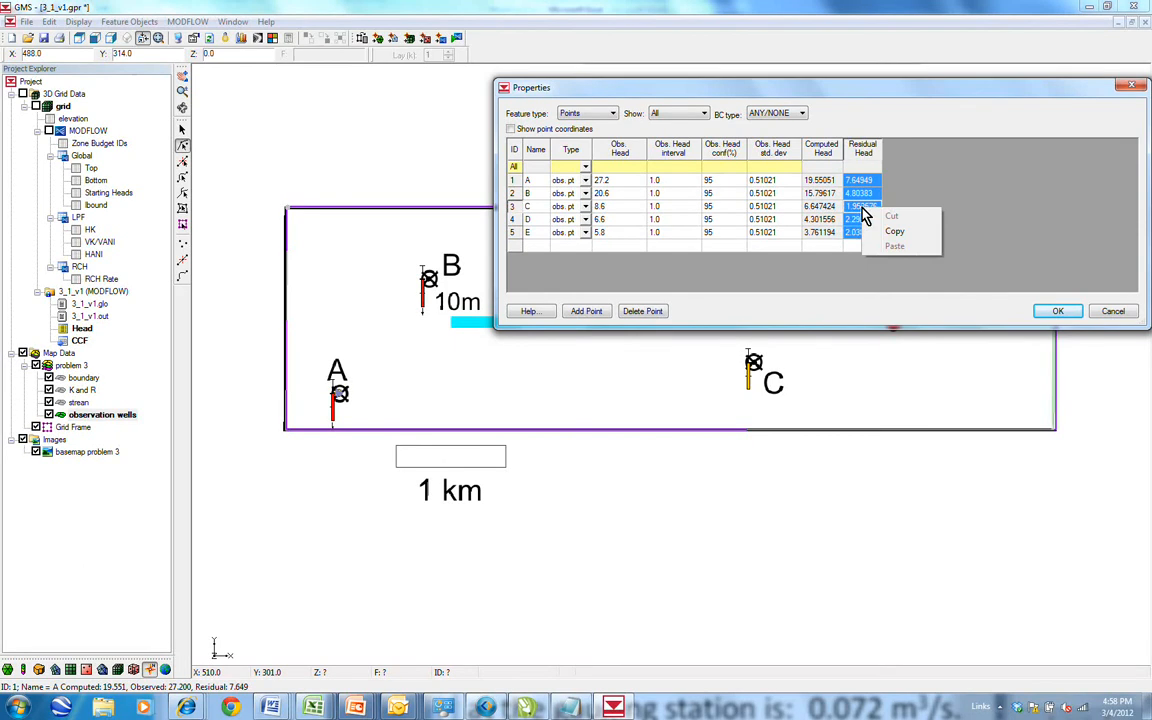
left_click(887, 233)
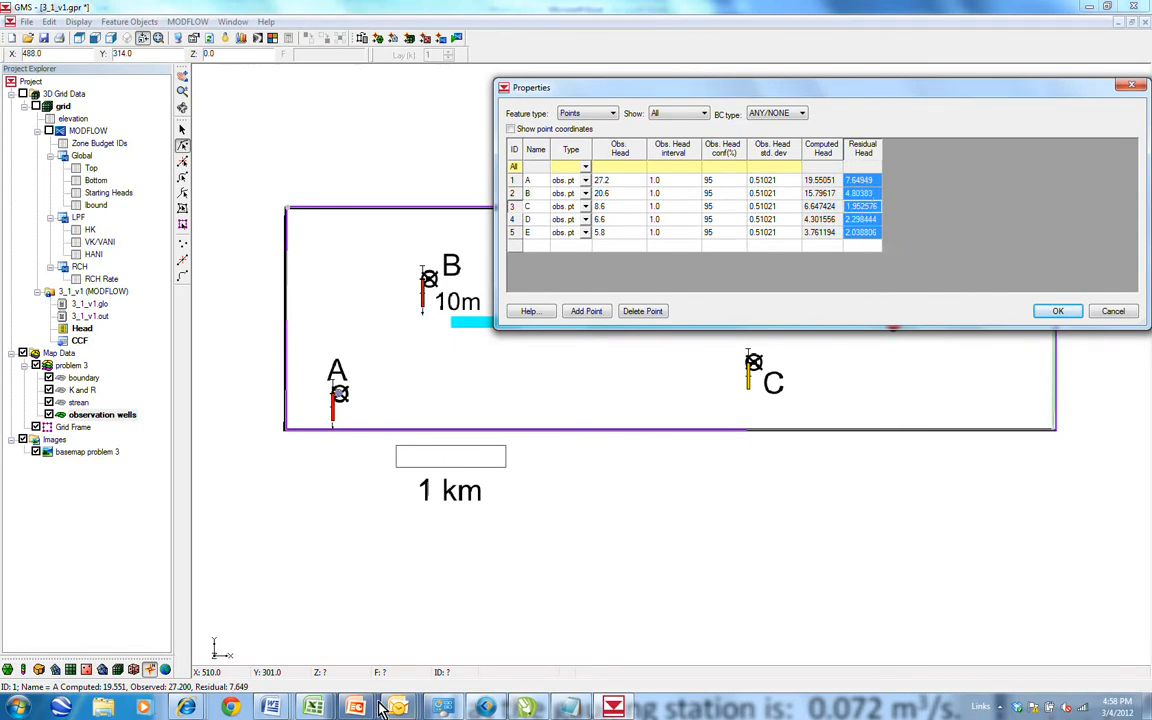
left_click(313, 707)
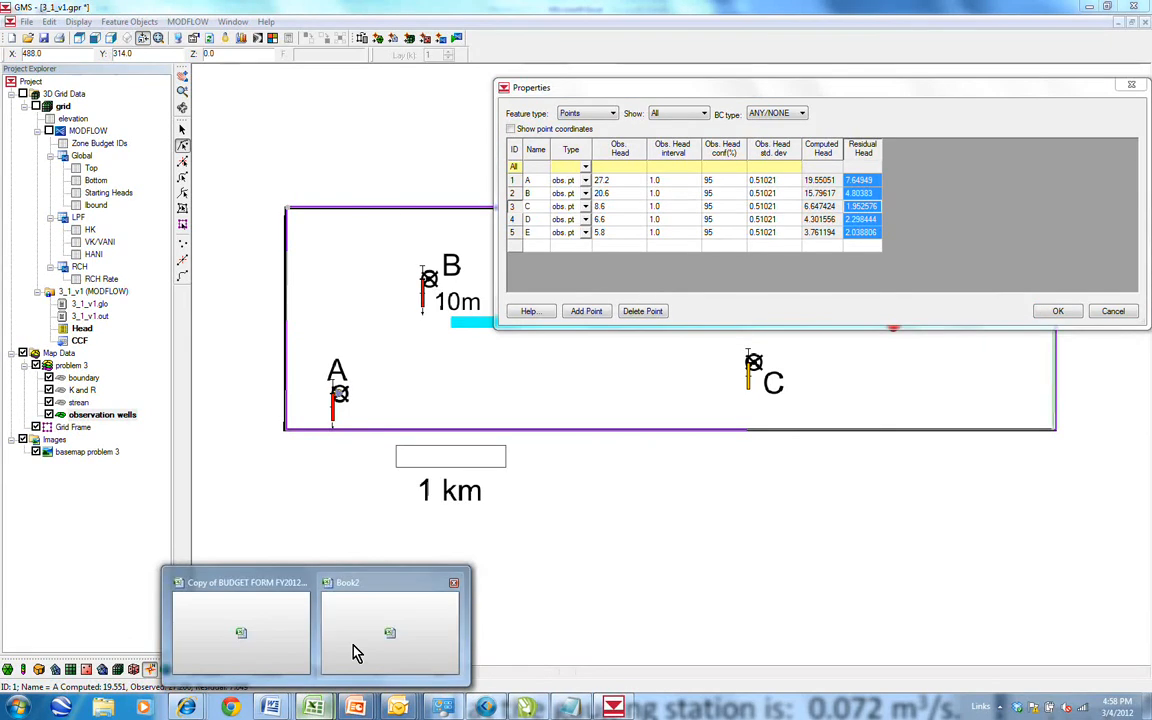
left_click(352, 652)
left_click(289, 660)
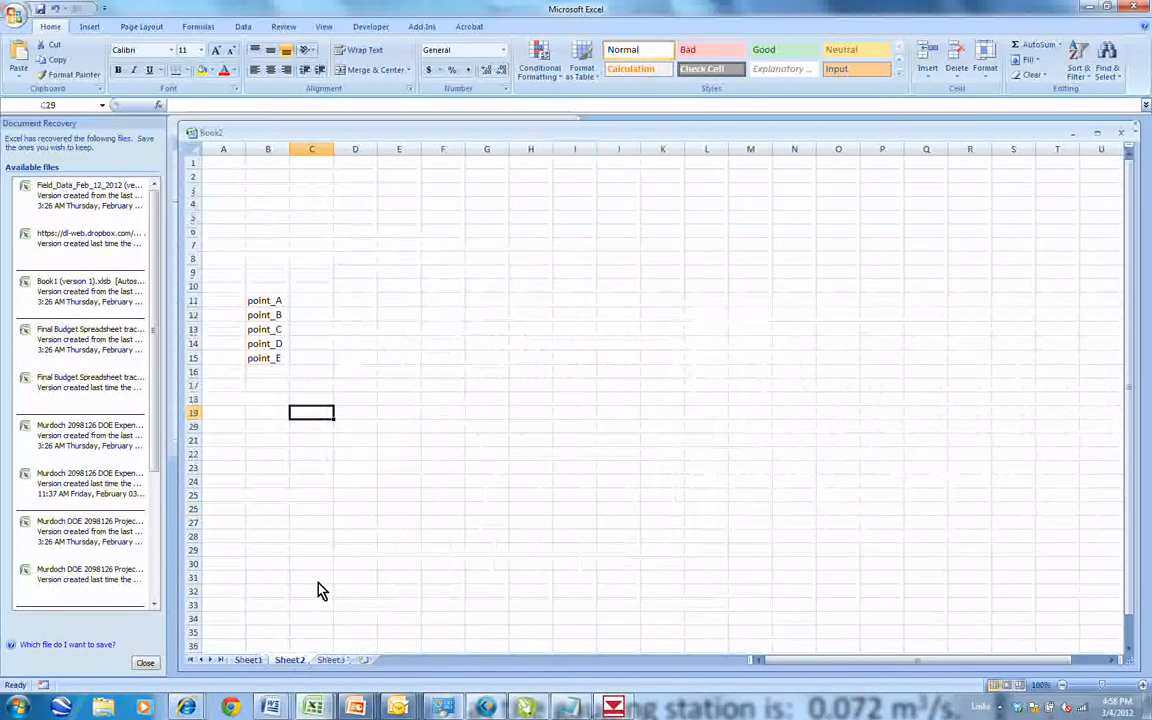
left_click(357, 302)
right_click(356, 305)
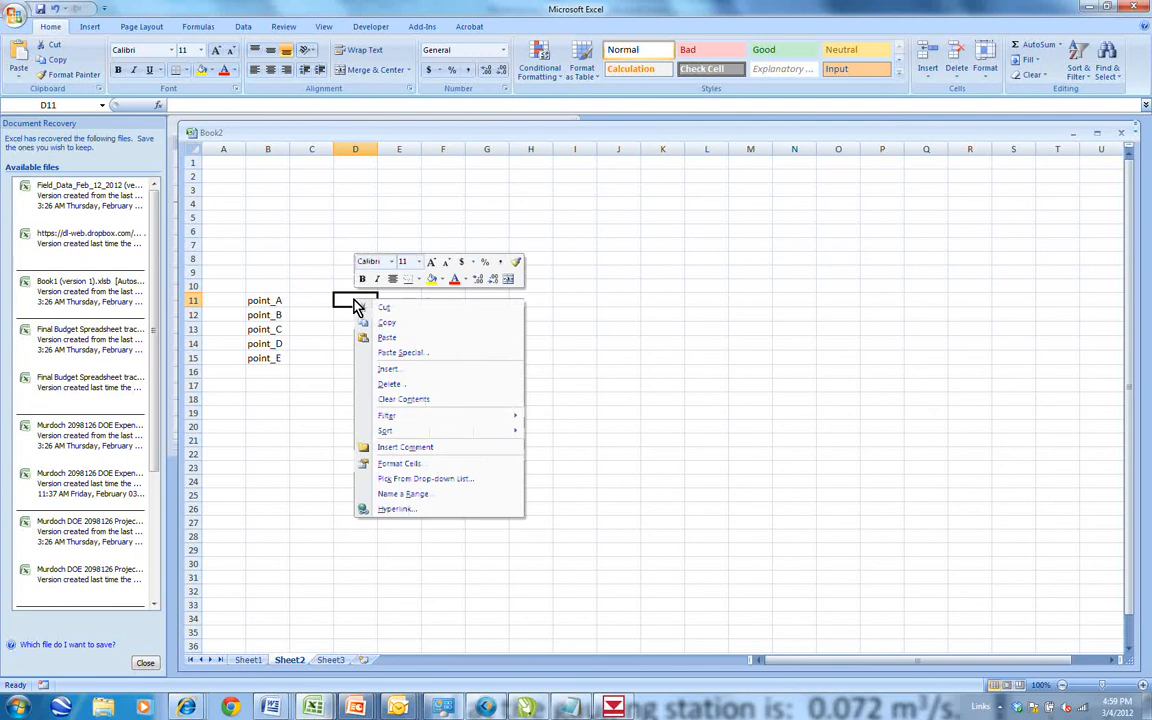
left_click(398, 339)
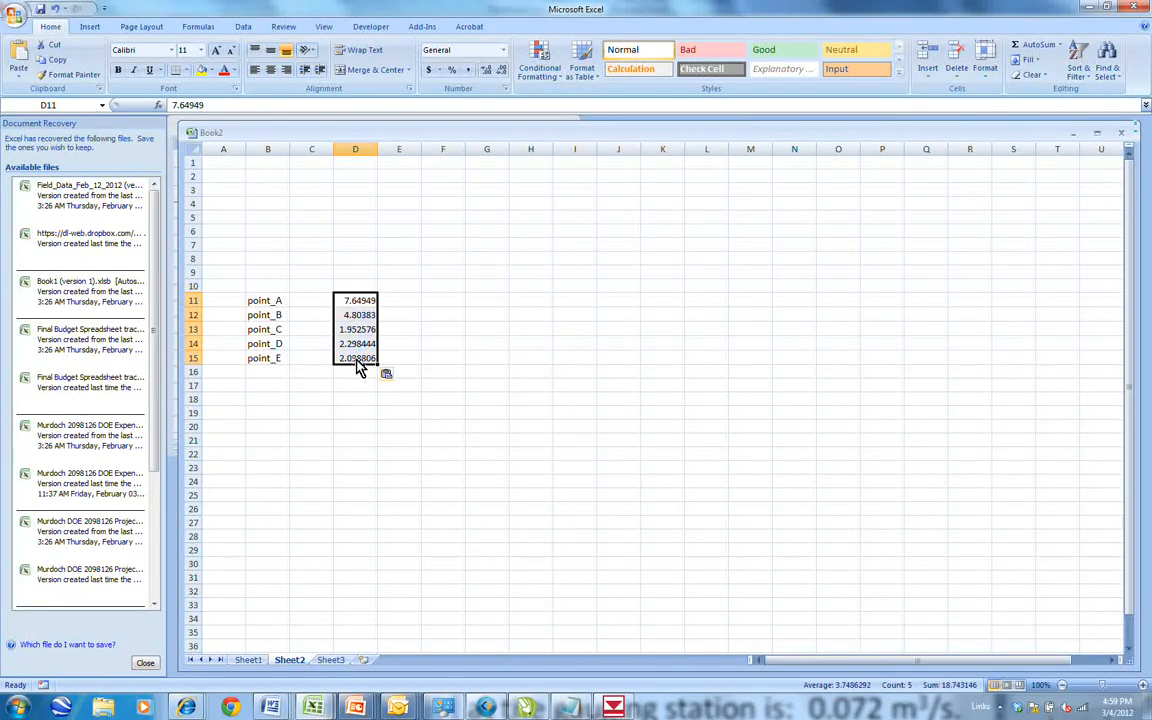
Total the pasted residual heads in cell D16 with a SUM of D11:D15.
left_click(356, 378)
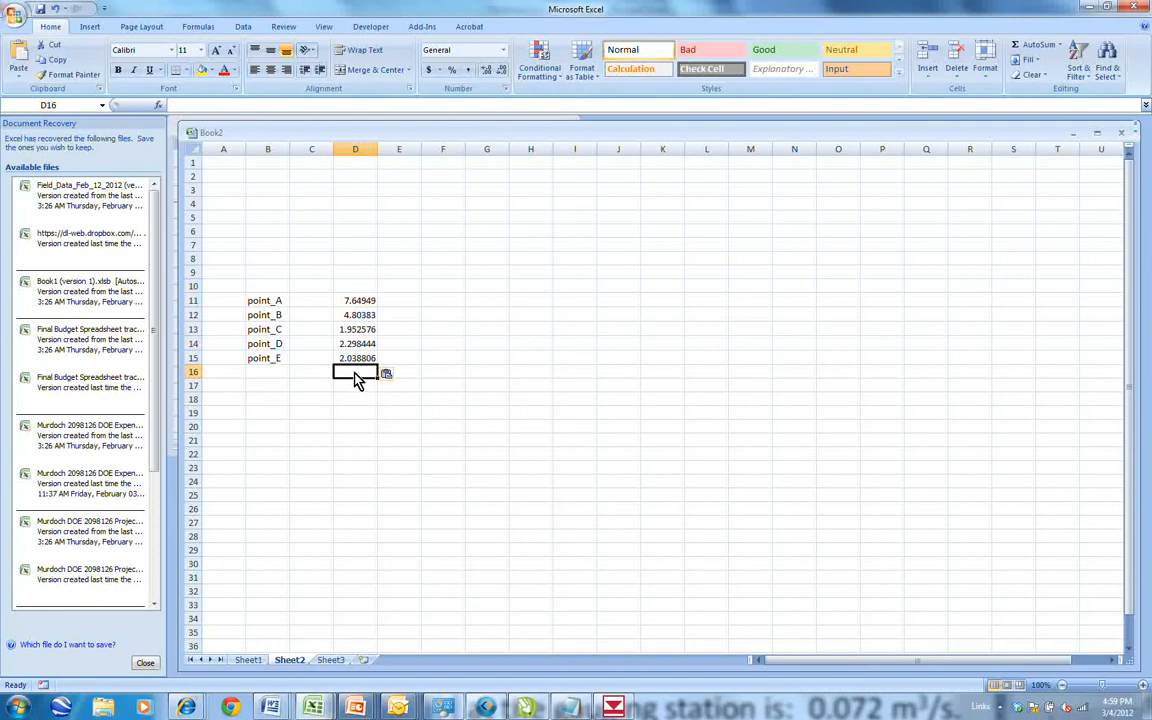
type("=s")
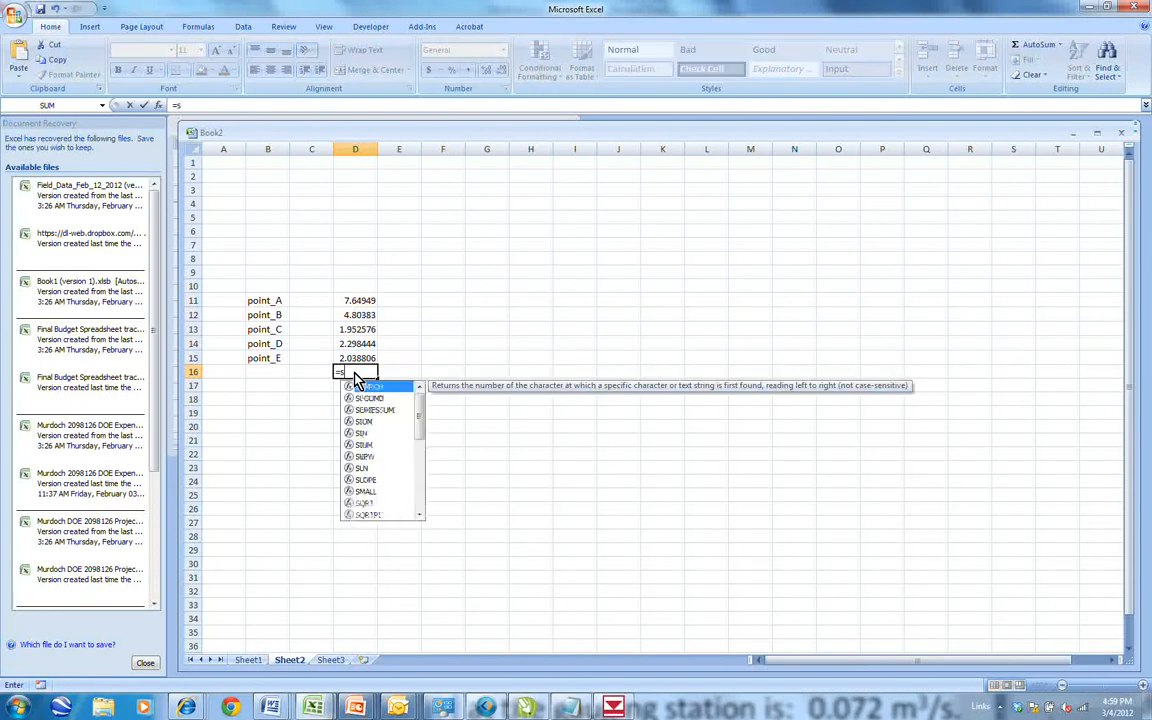
type("um(")
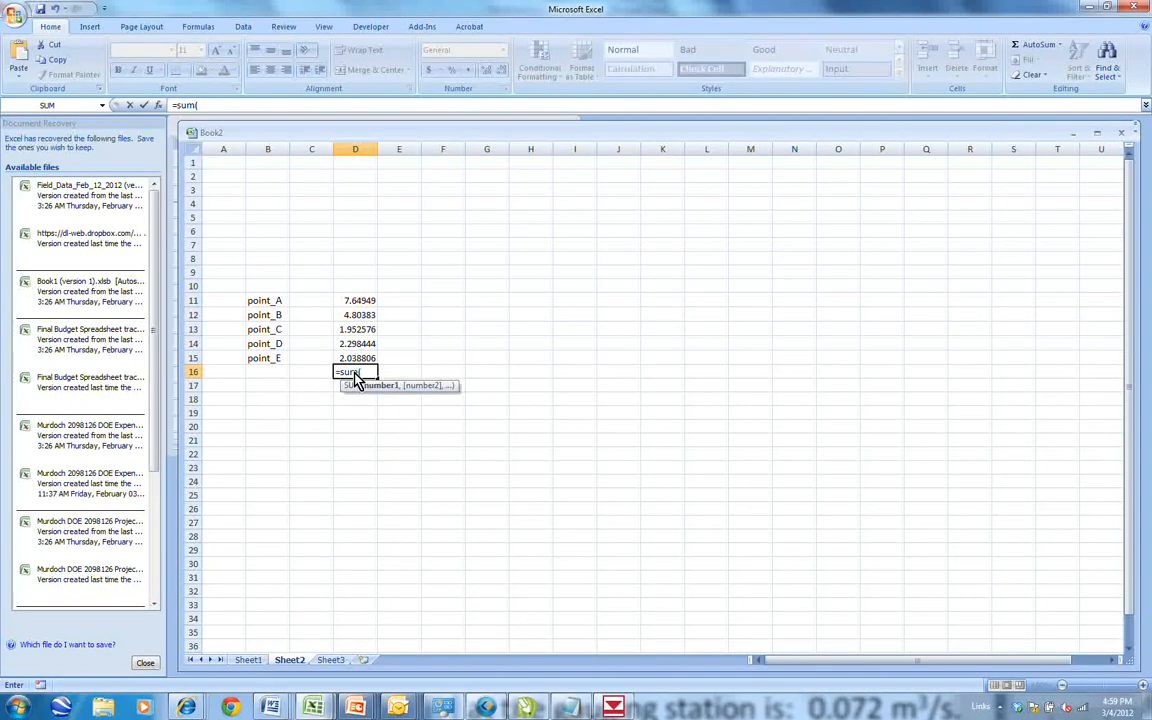
left_click_drag(361, 360, 375, 303)
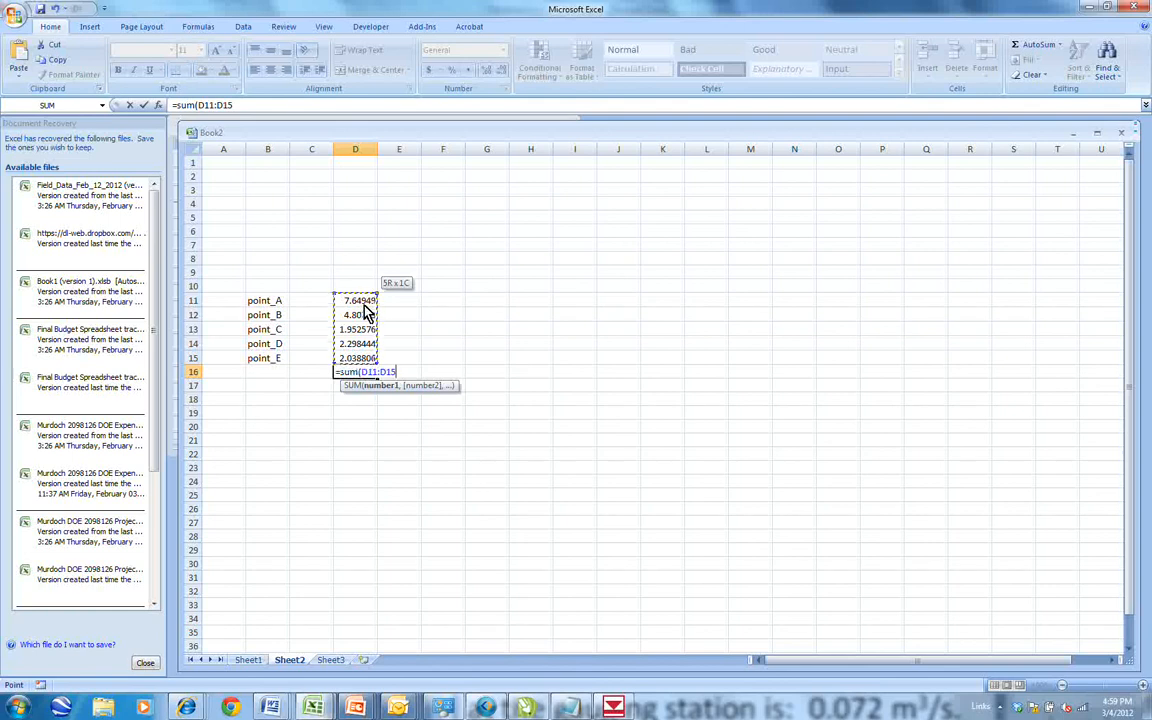
key("Return")
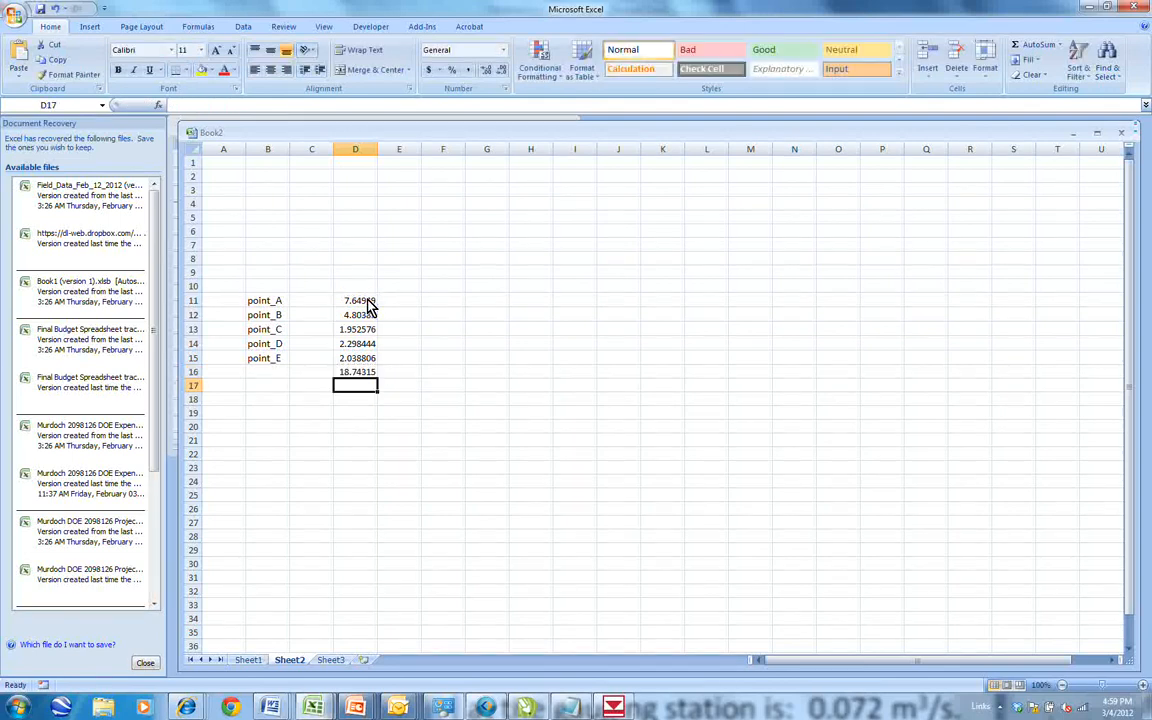
left_click(362, 374)
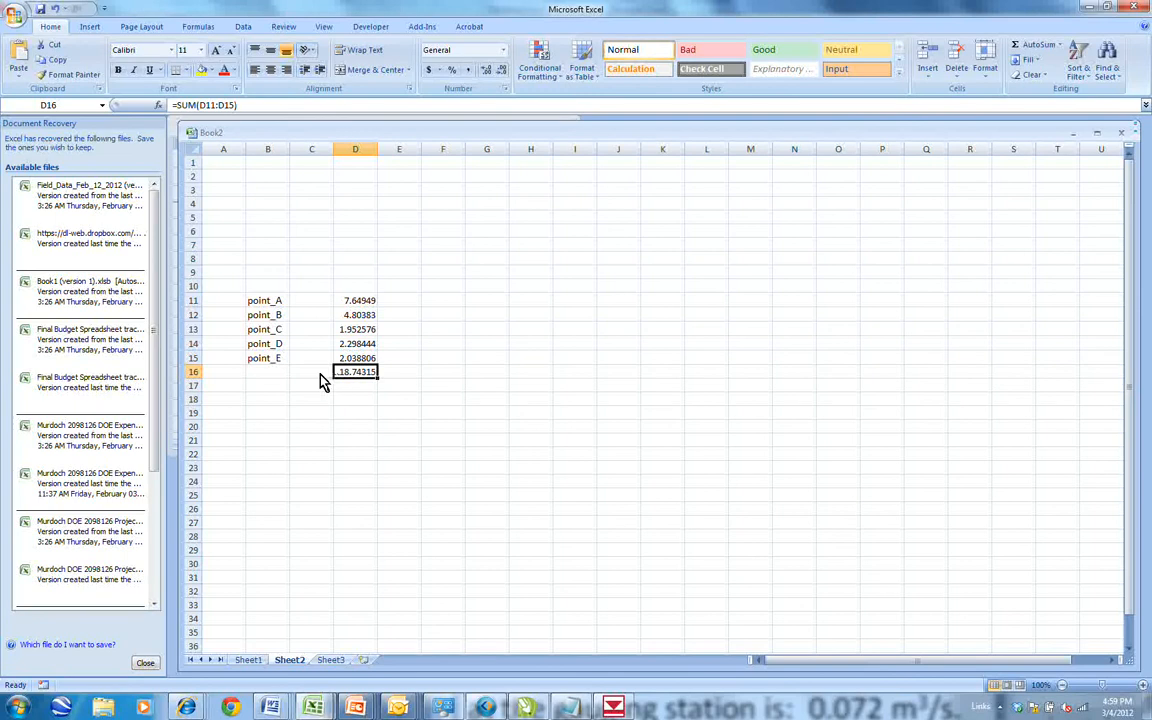
Label the total with "sum" in cell C16.
left_click(322, 378)
type("sum")
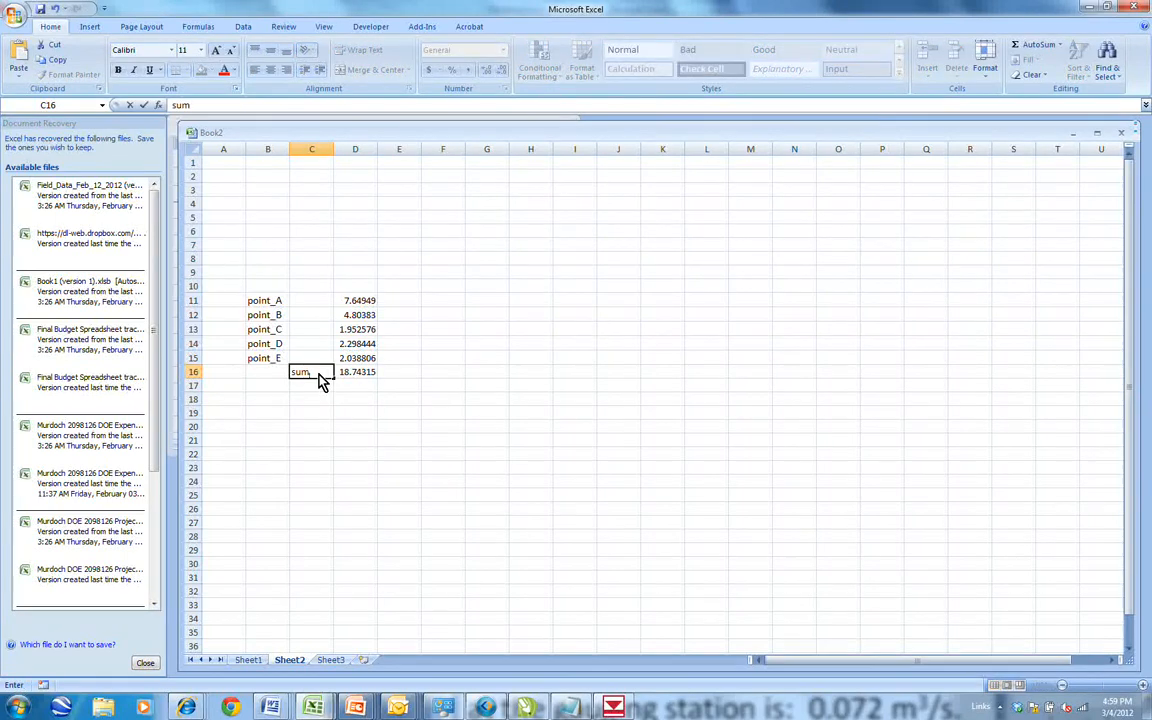
key("Return")
key("Up")
key("Right")
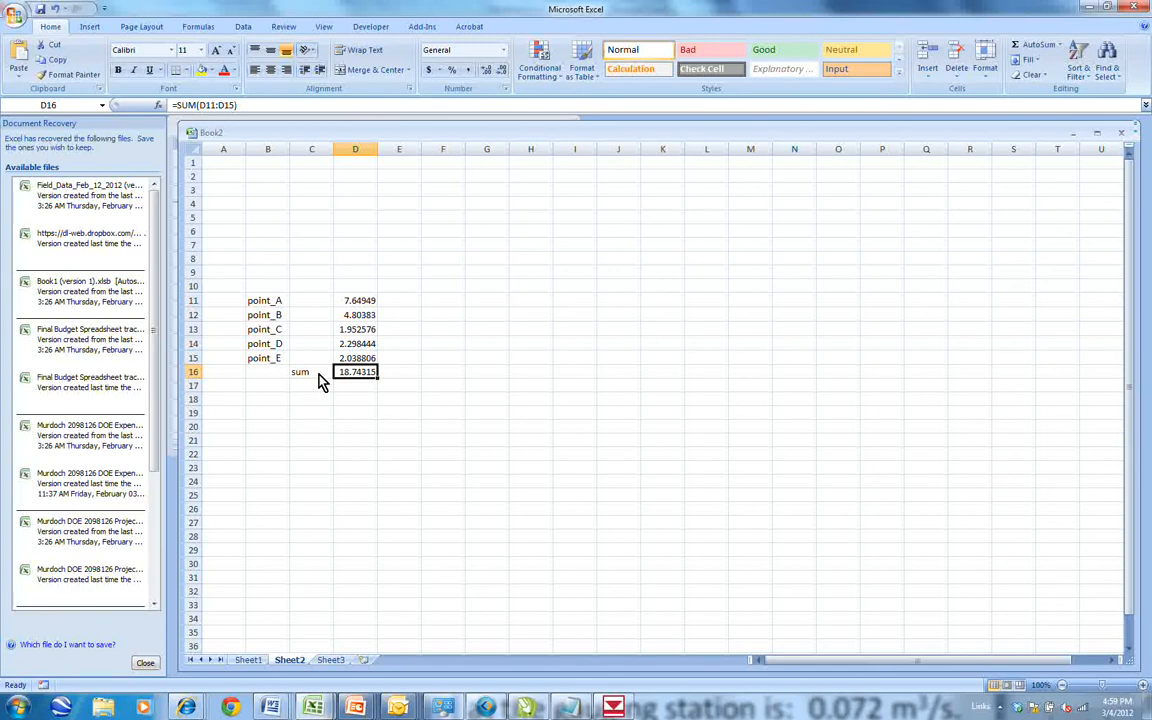
Note the parameters of this run above the residuals: "R: 1E-8" in D7 and "K: 1E-4" in D8.
left_click(353, 249)
type("R")
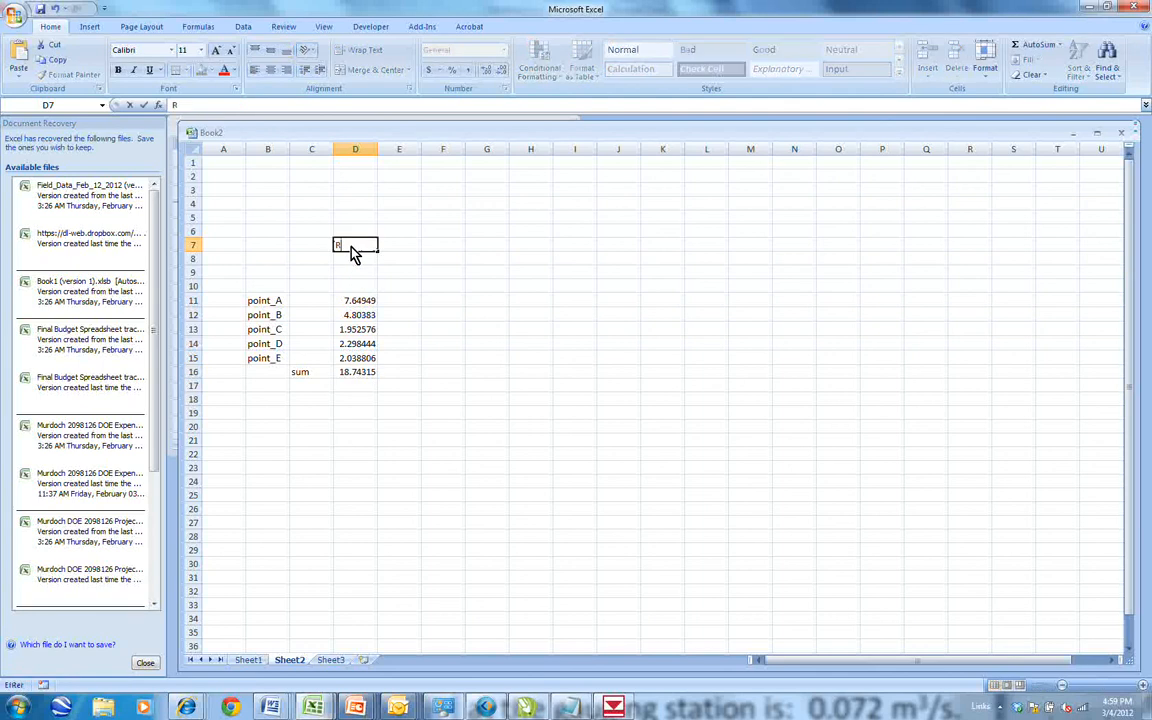
type(": 1E-8")
key("Return")
type("K")
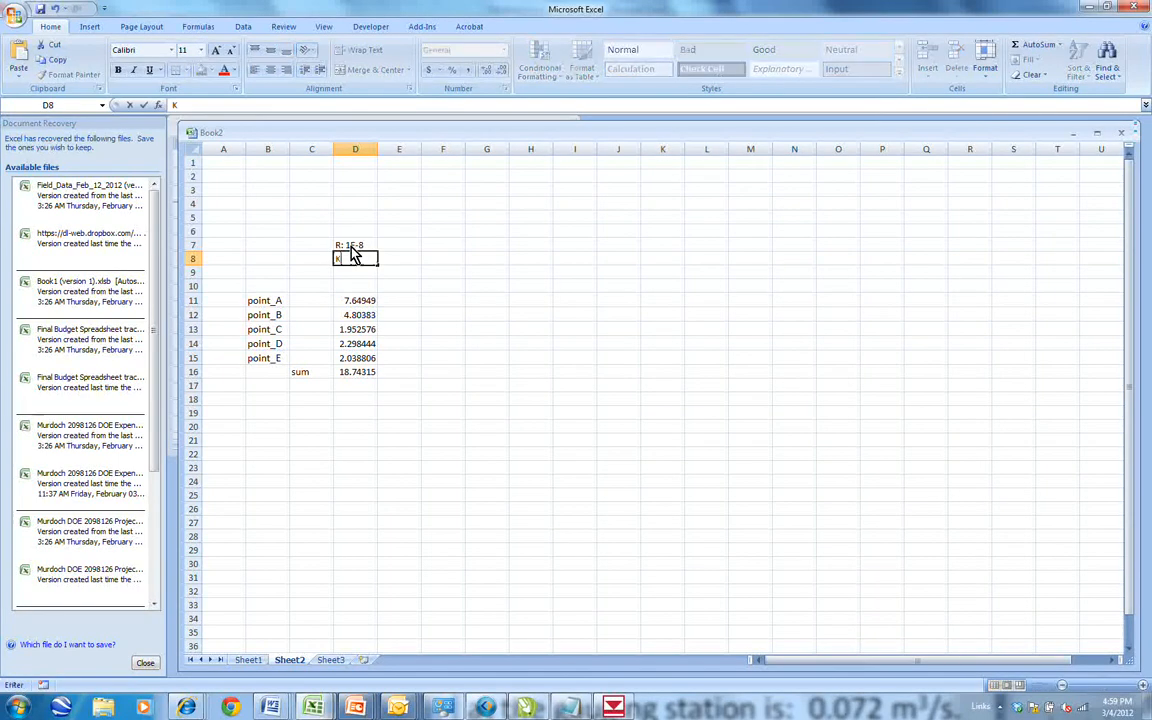
type(": 1E-4")
key("Return")
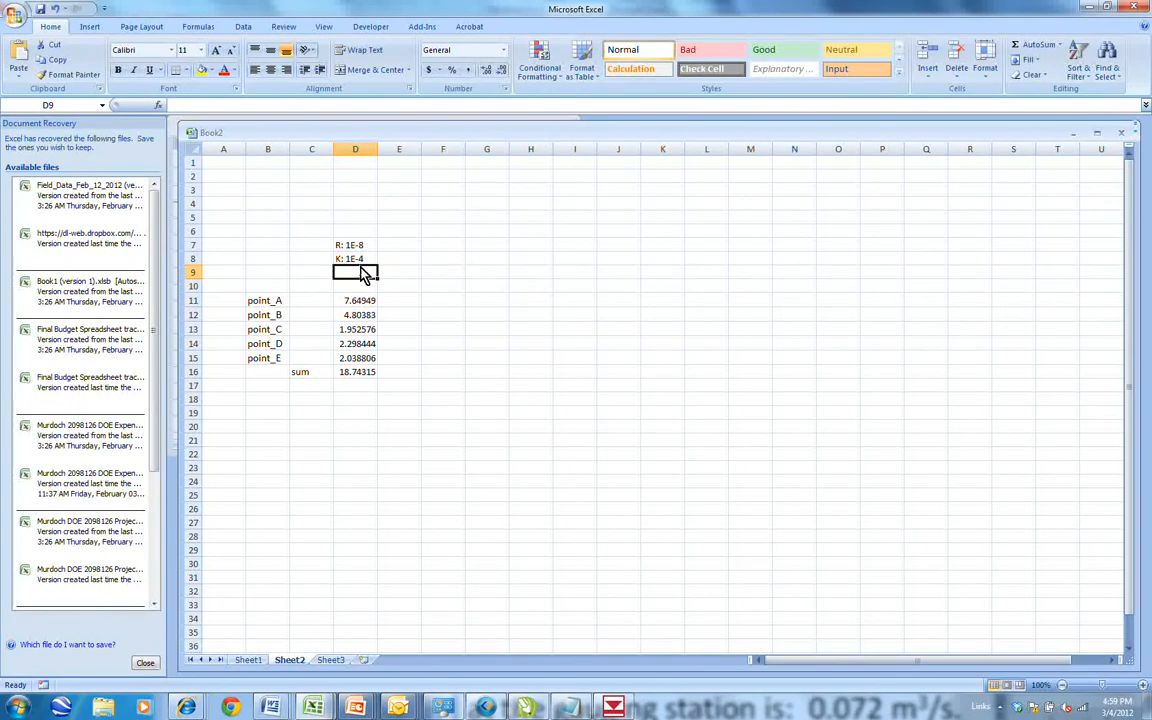
left_click(355, 374)
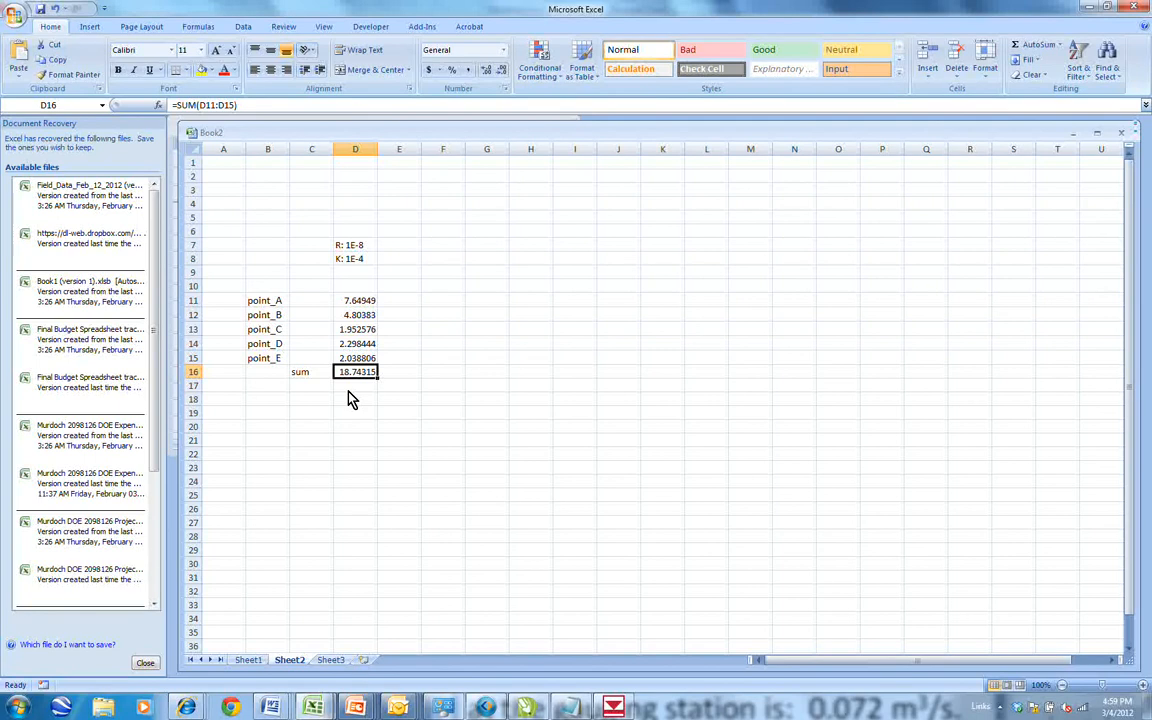
Switch back to GMS and accept the observation point properties.
left_click(613, 708)
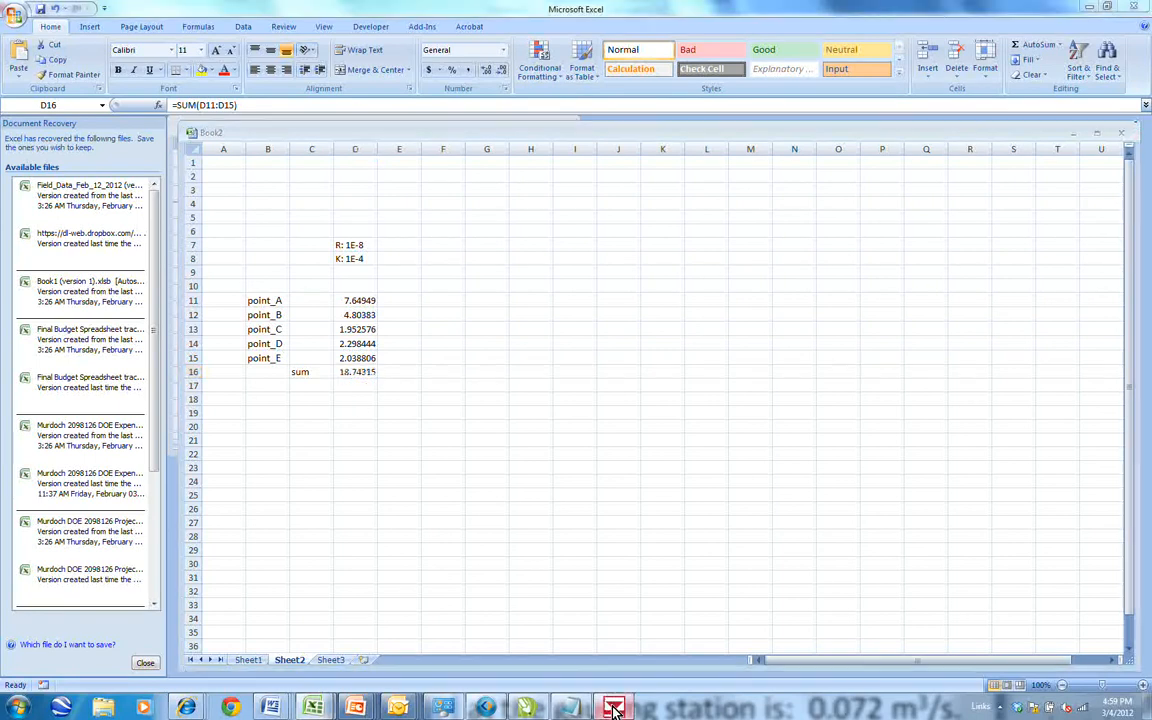
left_click(862, 245)
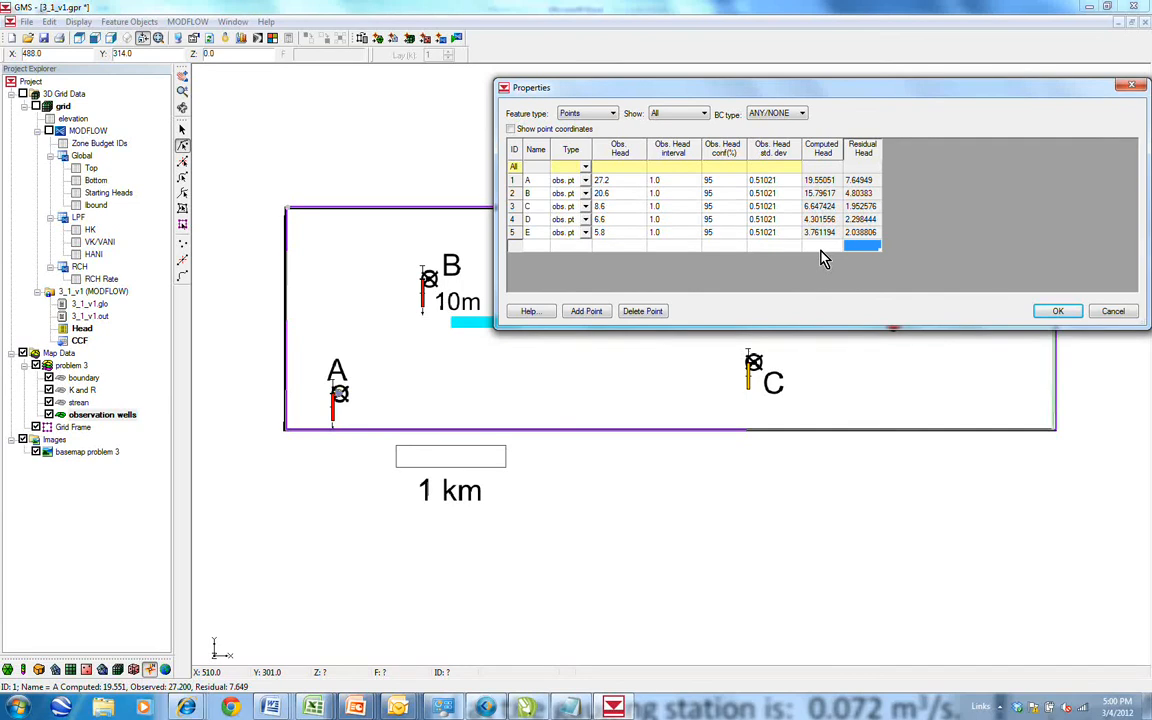
left_click(1057, 312)
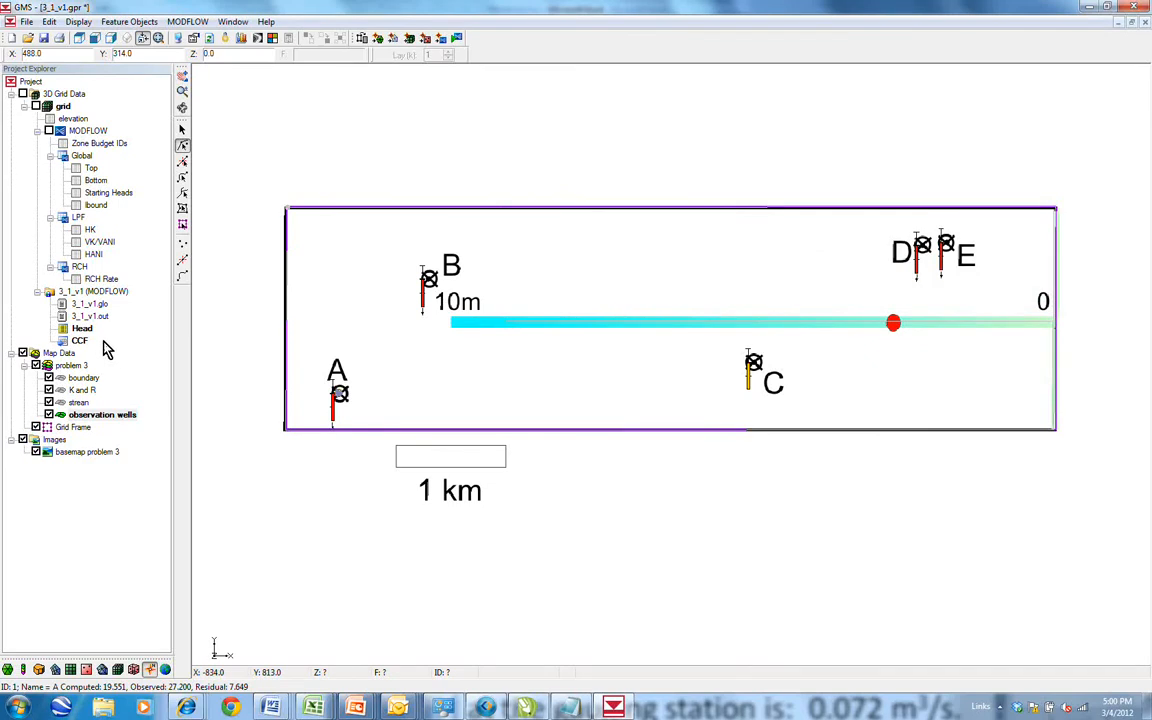
Open the properties of the K and R coverage and show its polygons.
left_click(84, 390)
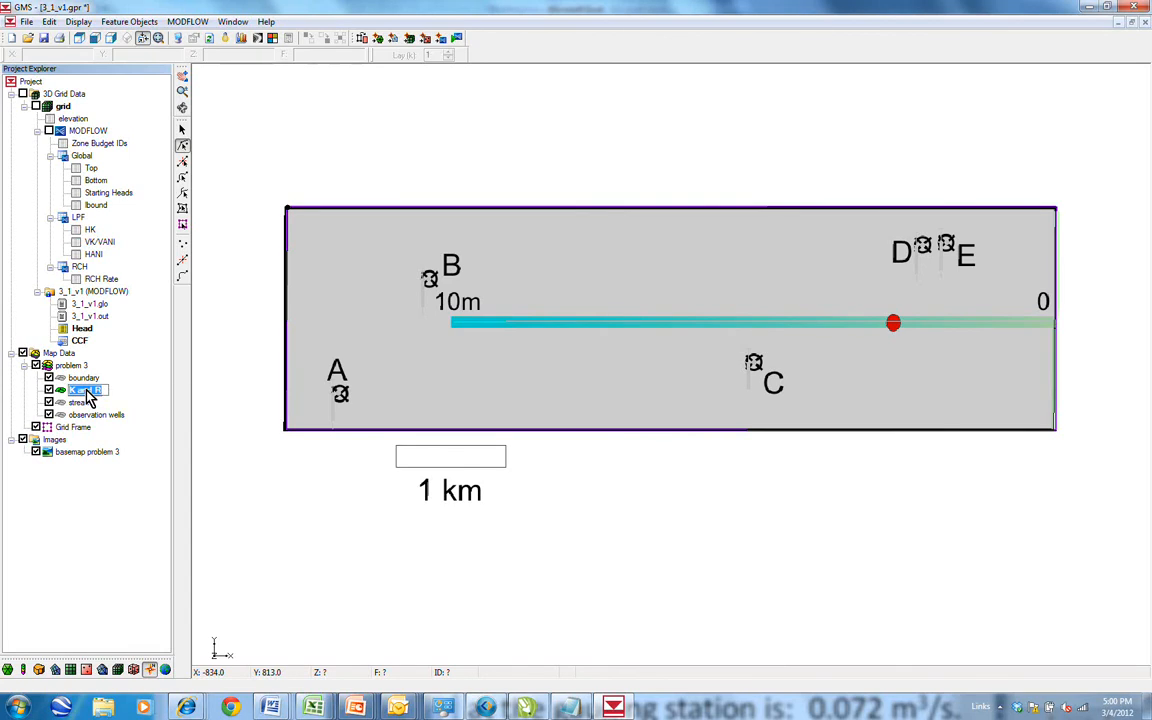
right_click(86, 394)
key("Escape")
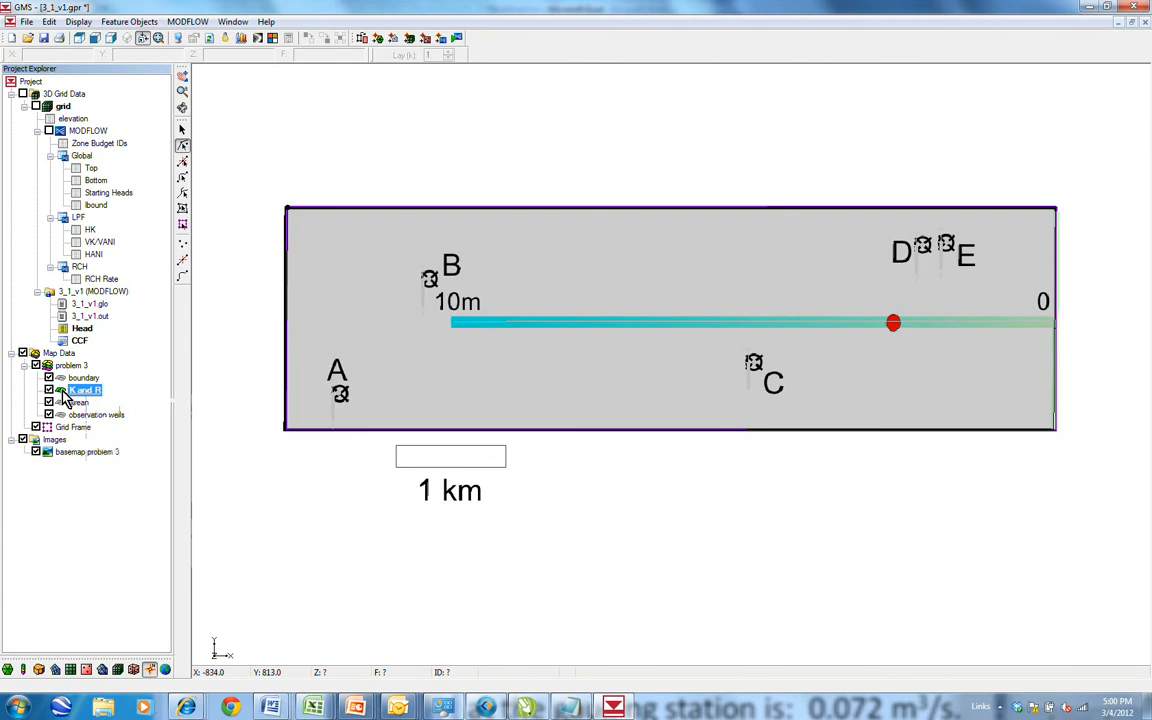
right_click(63, 390)
left_click(118, 464)
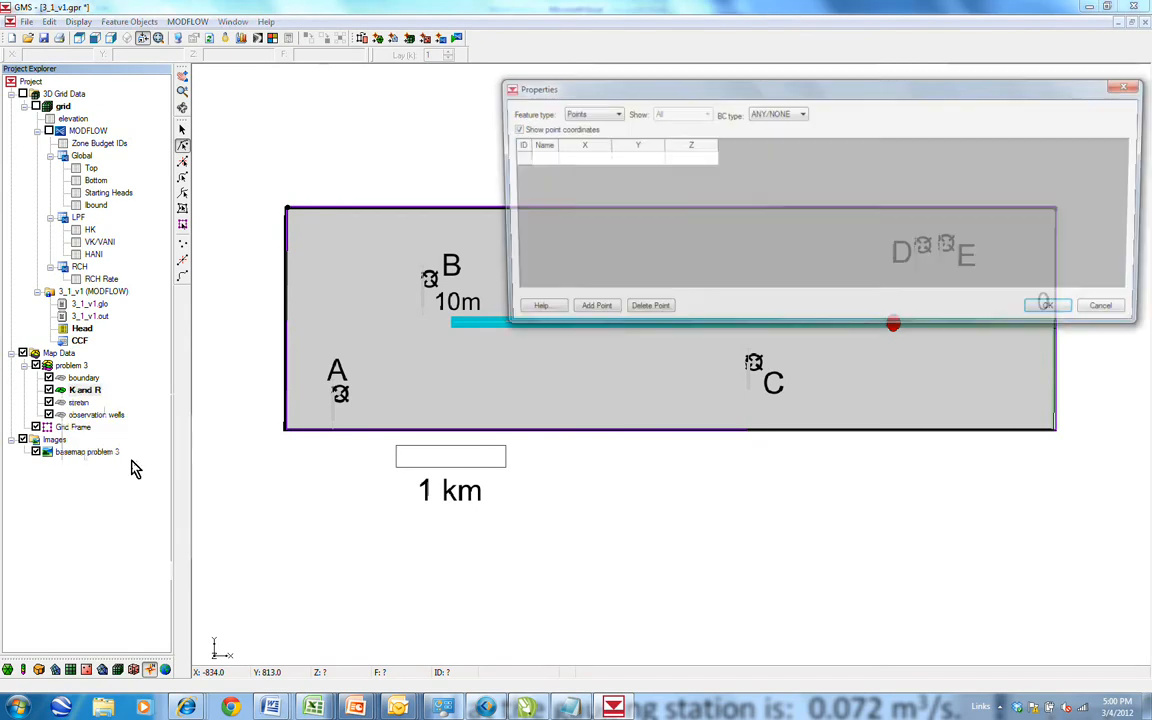
left_click(610, 113)
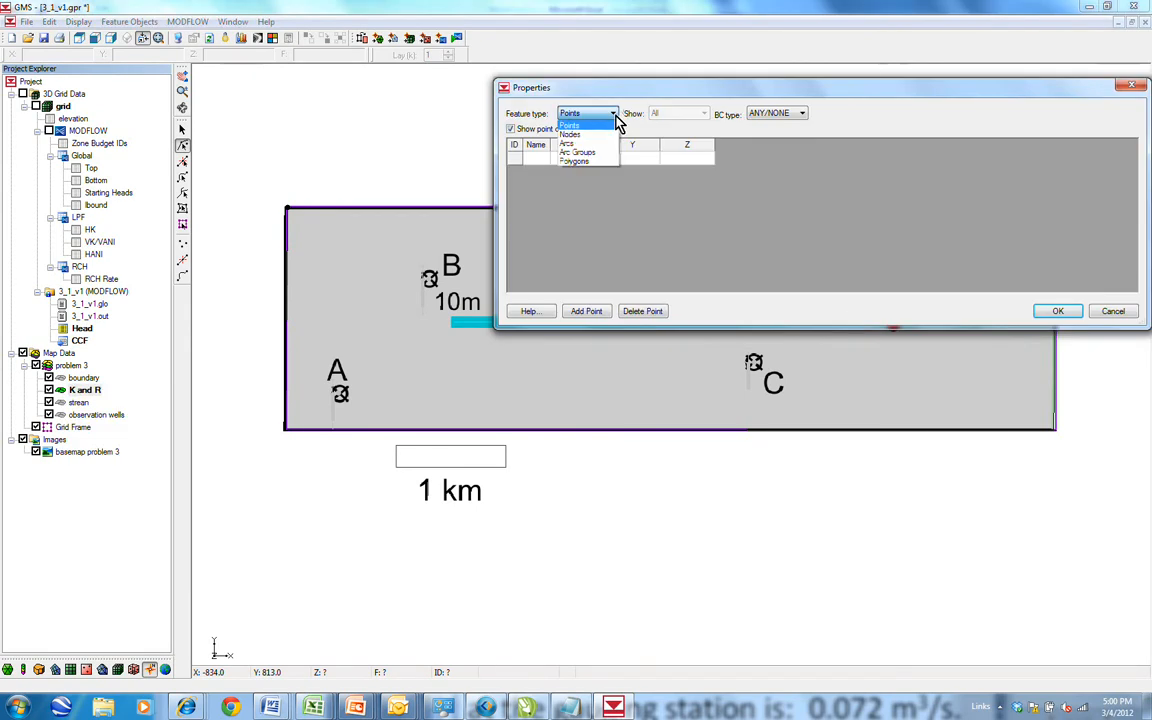
left_click(603, 158)
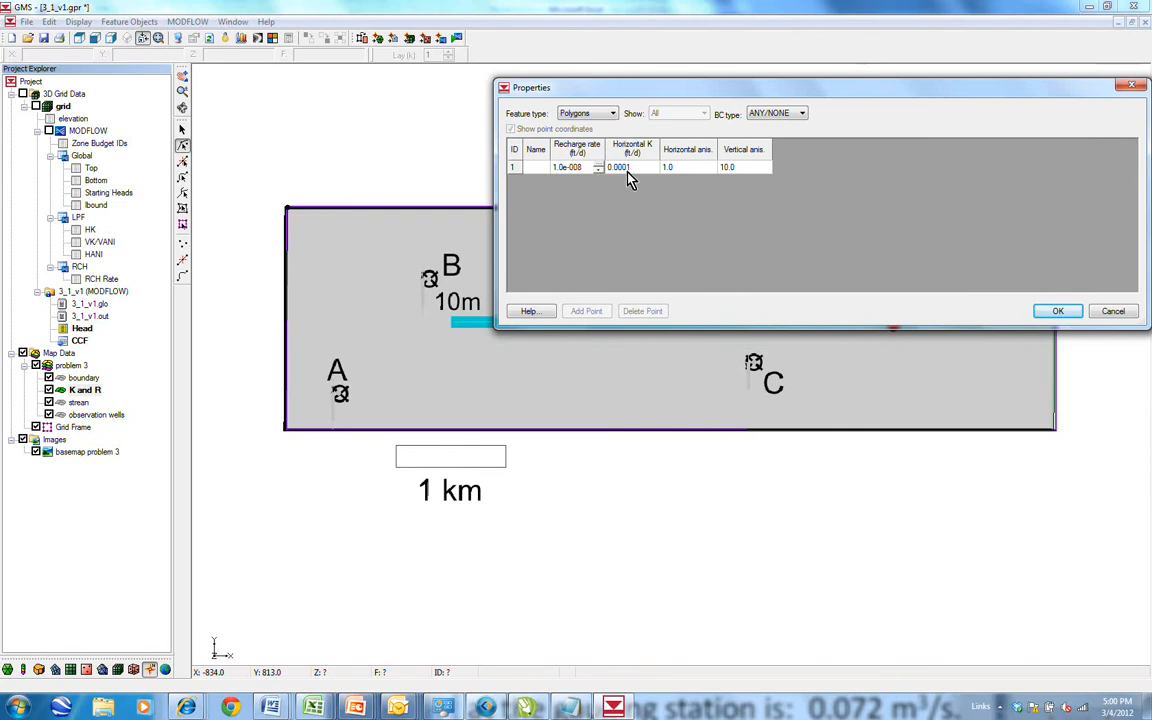
Set the horizontal K of the K and R polygon to 0.00001 ft/d and accept the properties.
left_click(624, 168)
left_click(627, 168)
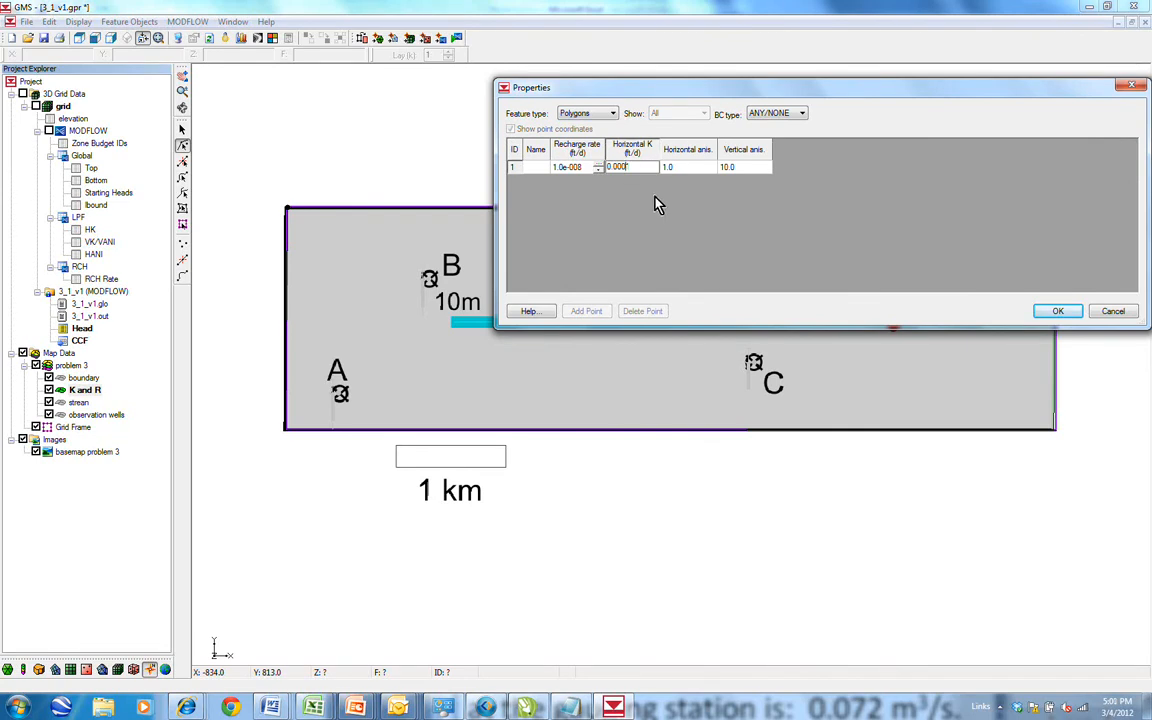
type("0")
left_click(1050, 313)
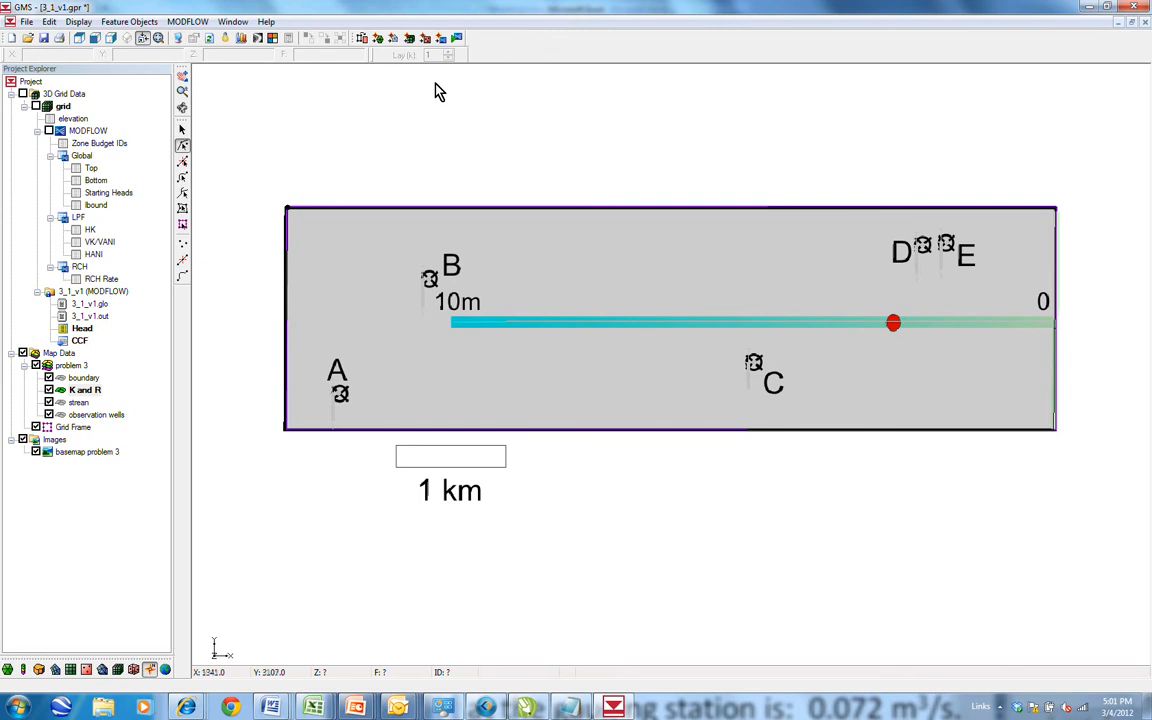
Map all applicable coverages to the MODFLOW model, then save the project, run the simulation and read in its solution.
left_click(456, 38)
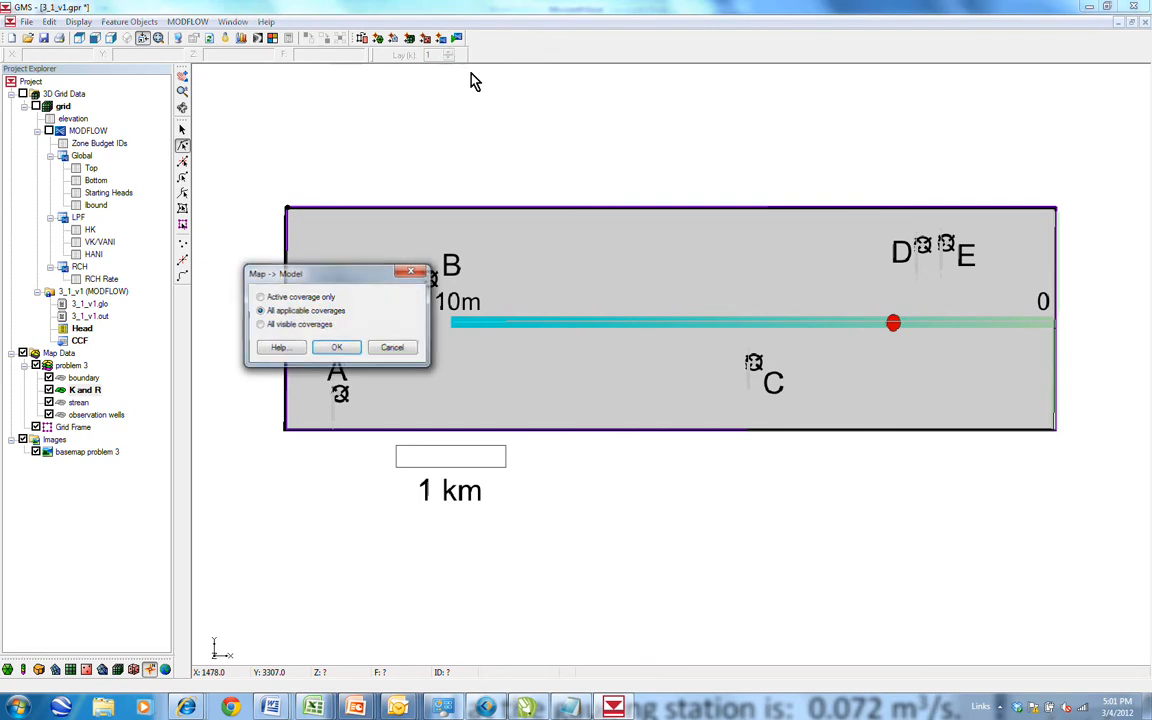
left_click(336, 347)
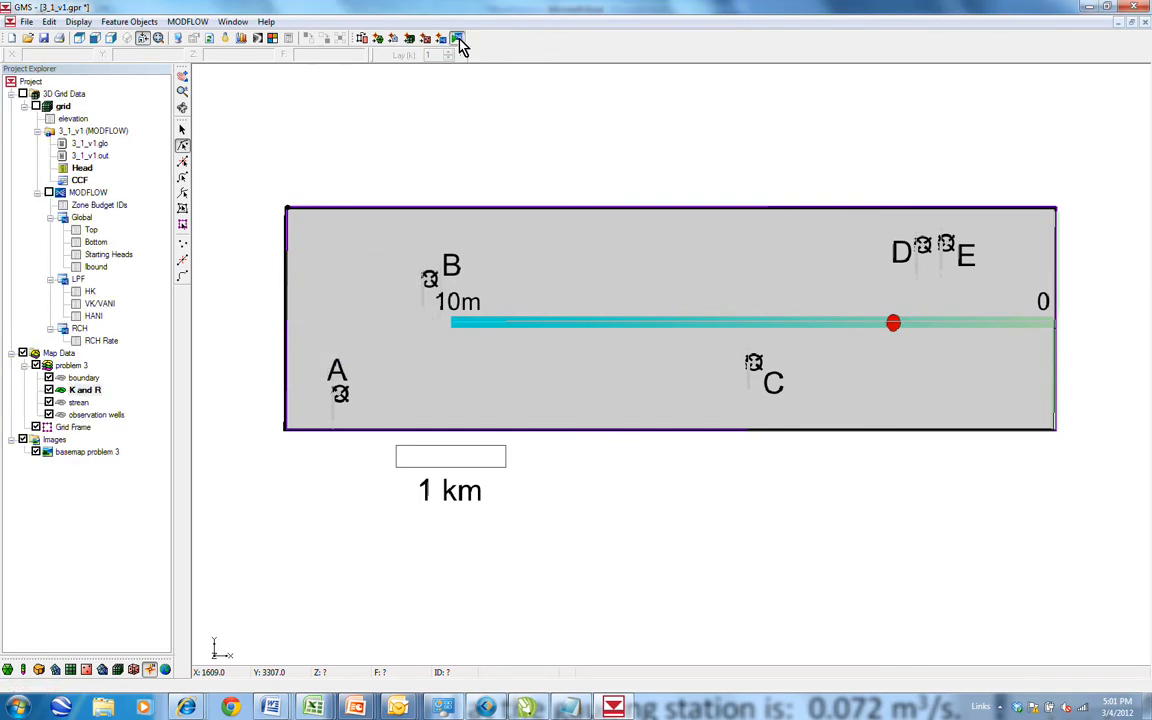
left_click(411, 38)
left_click(566, 385)
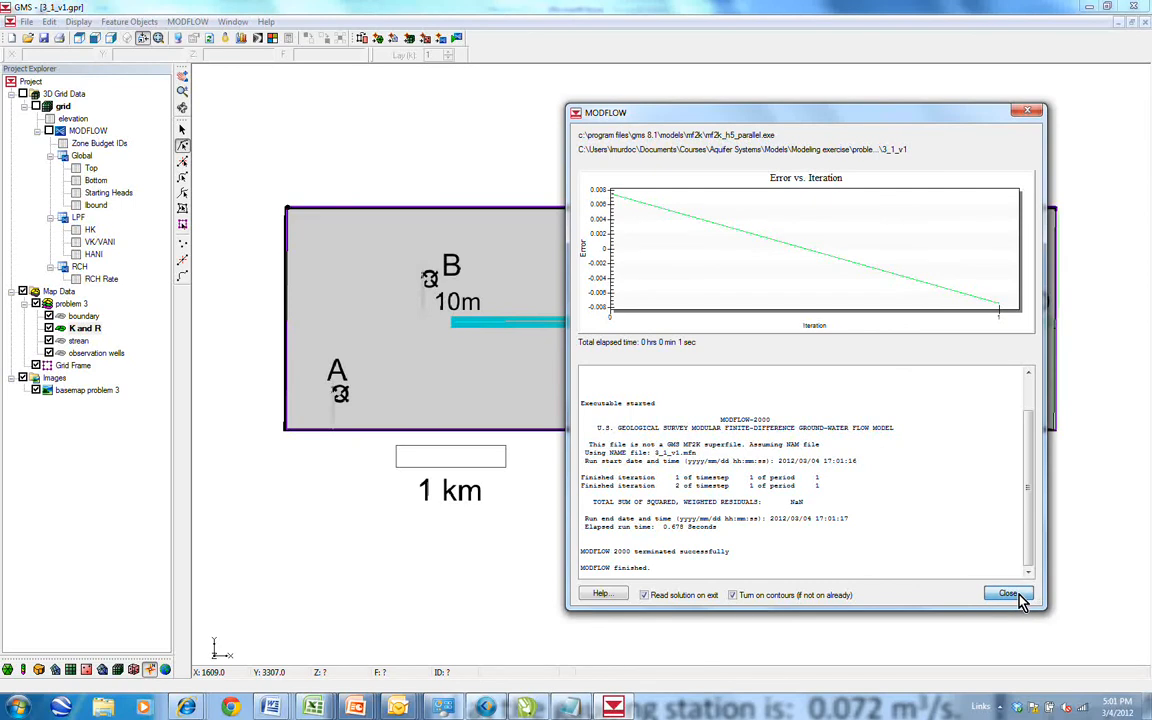
left_click(1007, 594)
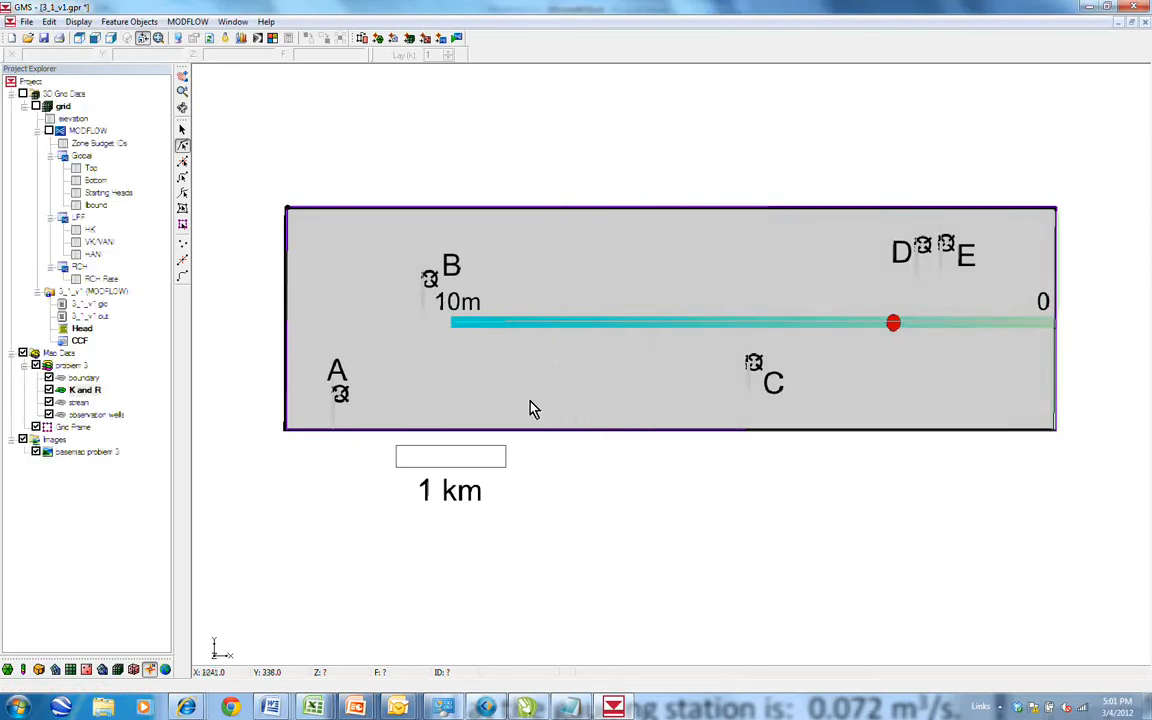
Activate the observation wells coverage and open well A's attribute table, showing all points.
left_click(118, 415)
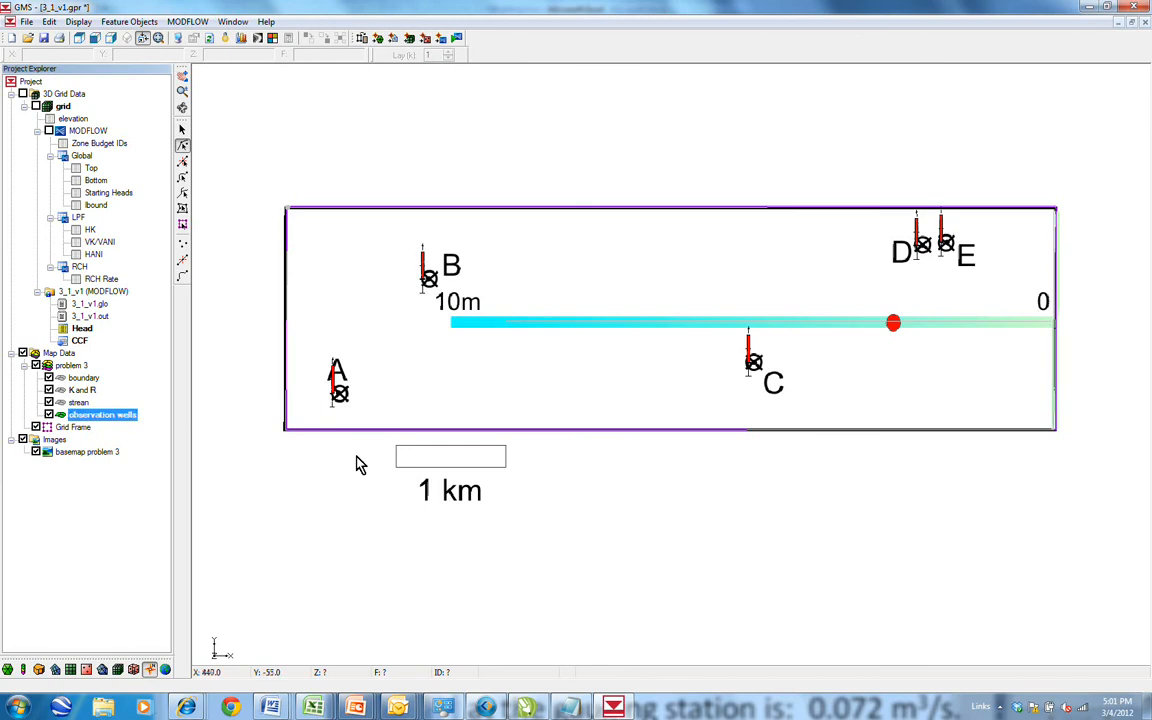
left_click(339, 396)
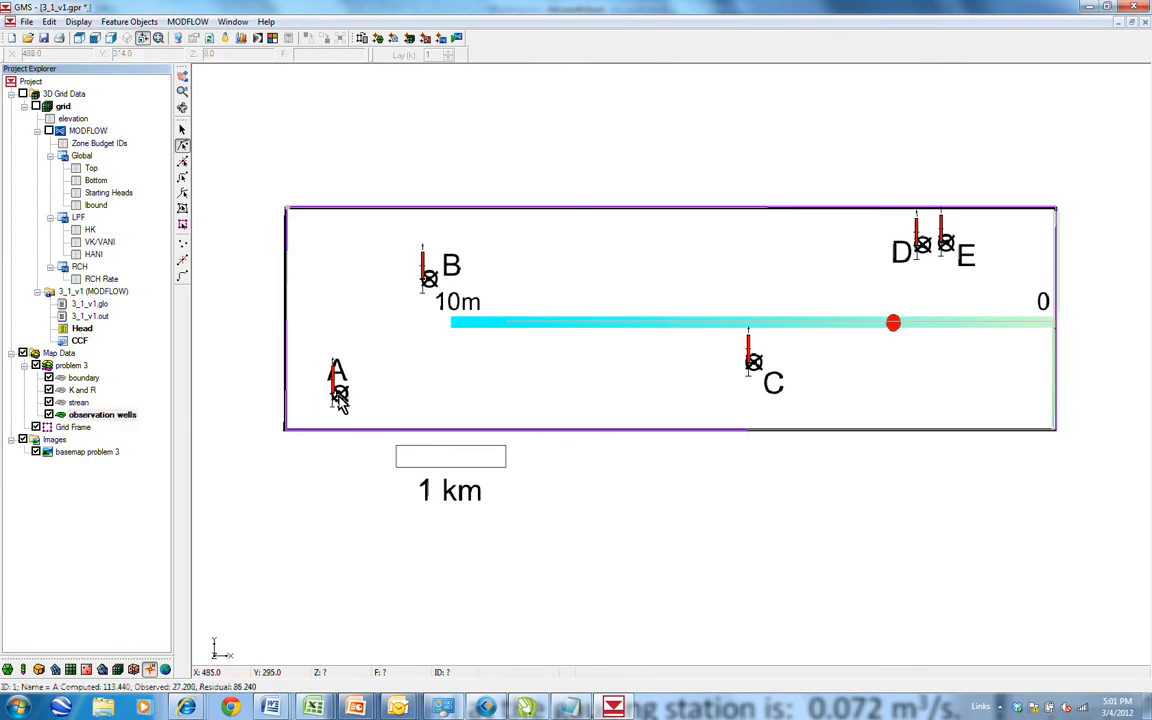
right_click(339, 396)
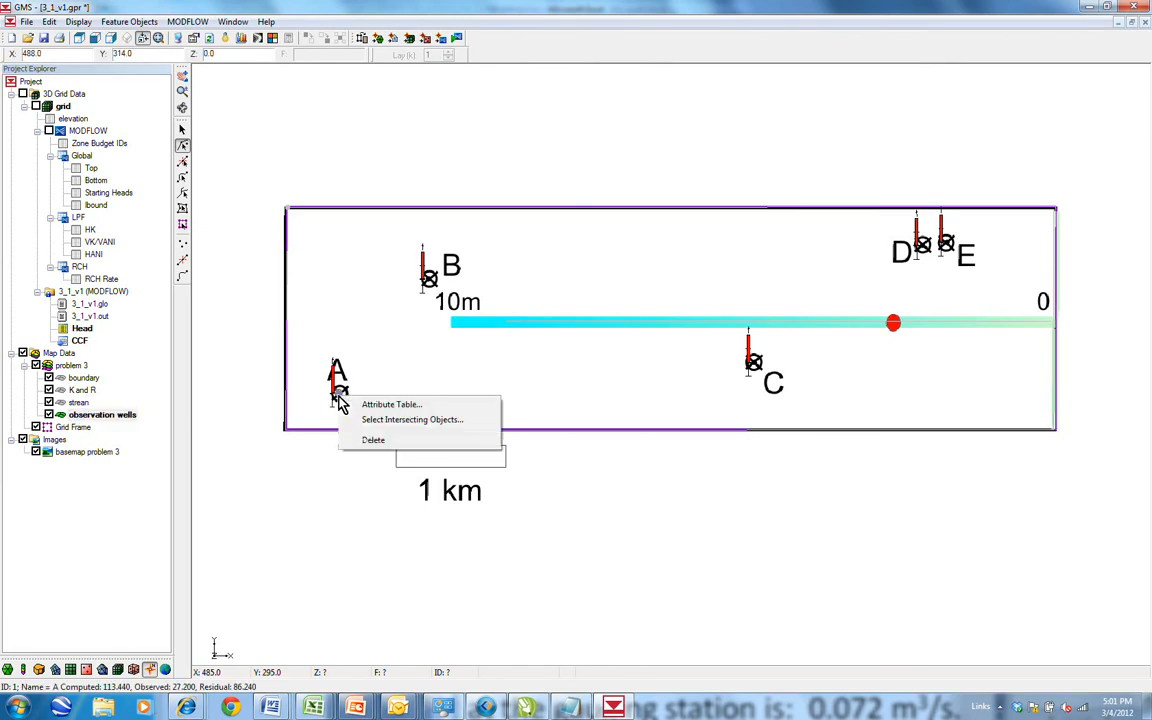
left_click(390, 404)
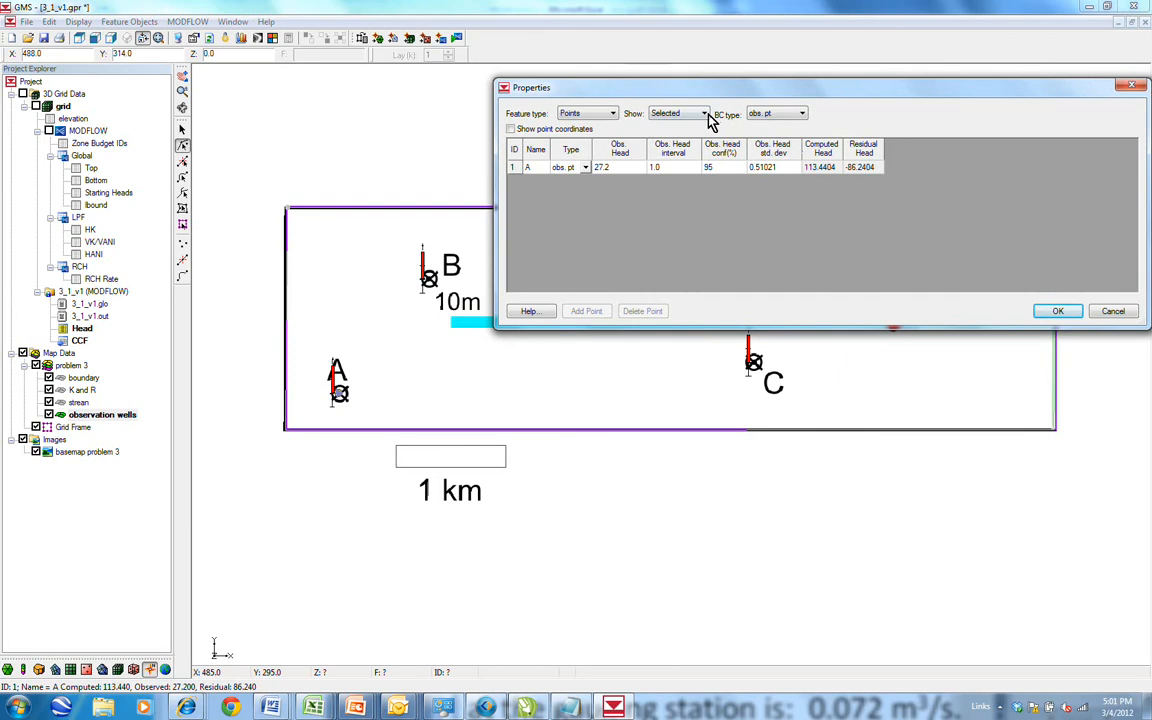
left_click(705, 115)
left_click(690, 124)
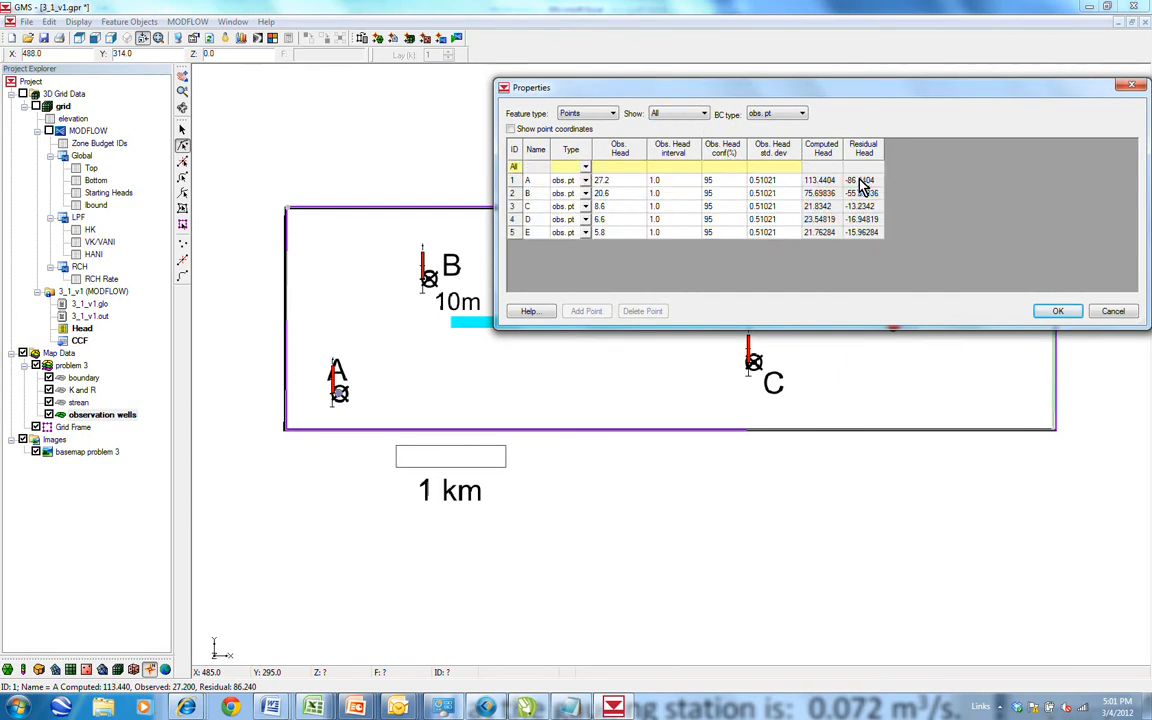
Copy the residual heads of all five wells and paste them into Sheet2 of Book2 in Excel, starting at E11.
left_click_drag(860, 184, 866, 236)
right_click(866, 235)
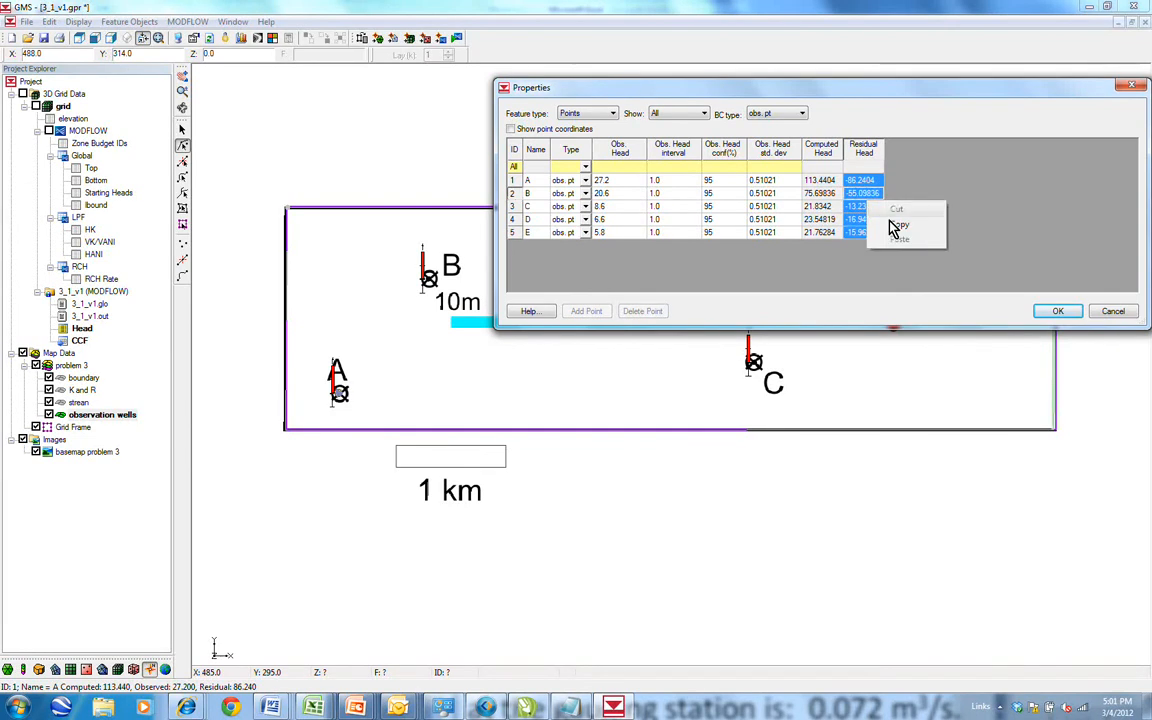
left_click(895, 227)
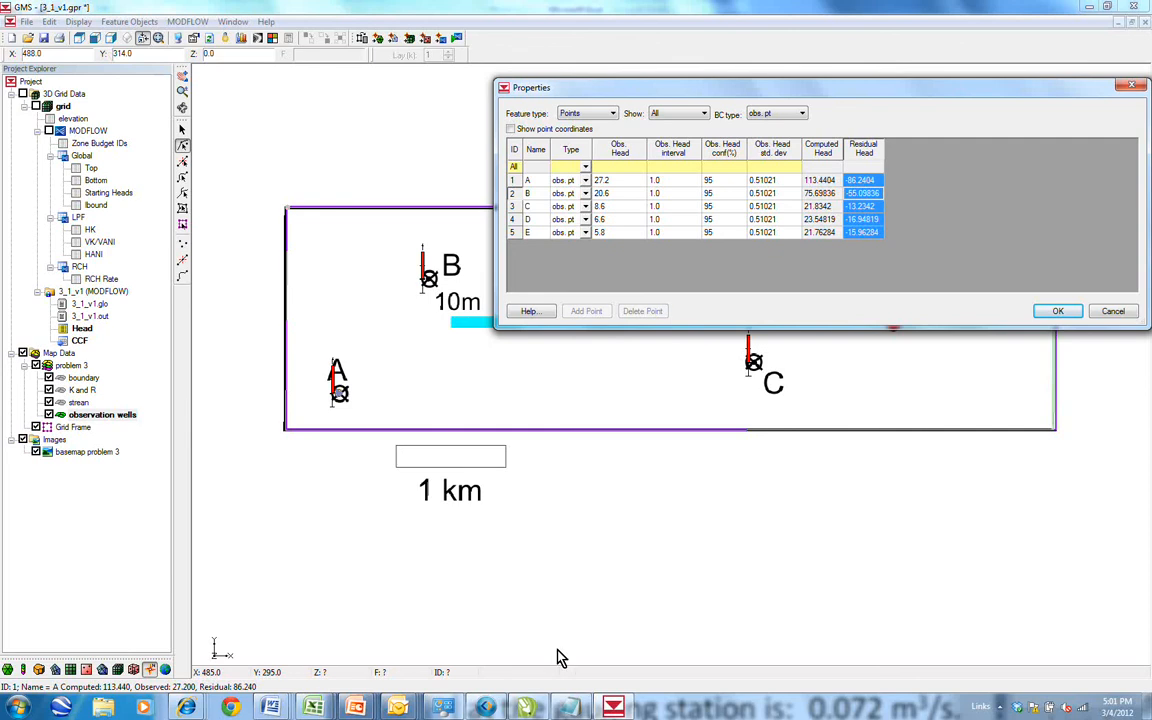
mouse_move(313, 707)
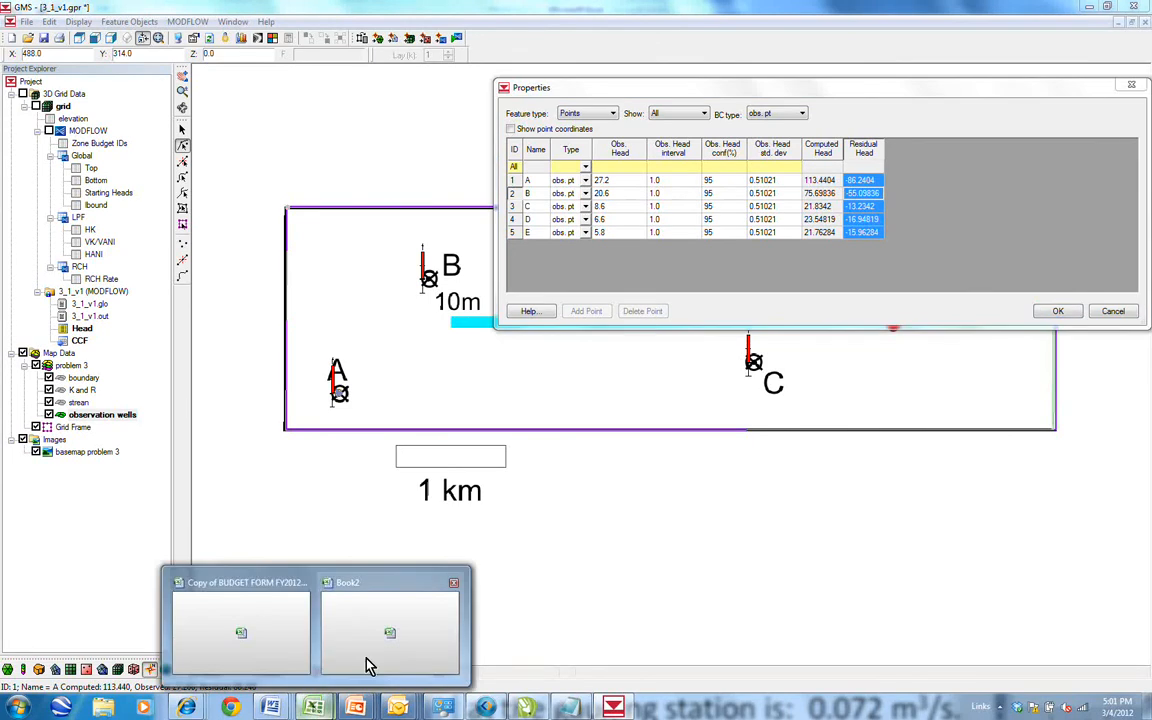
left_click(368, 660)
left_click(386, 303)
right_click(388, 305)
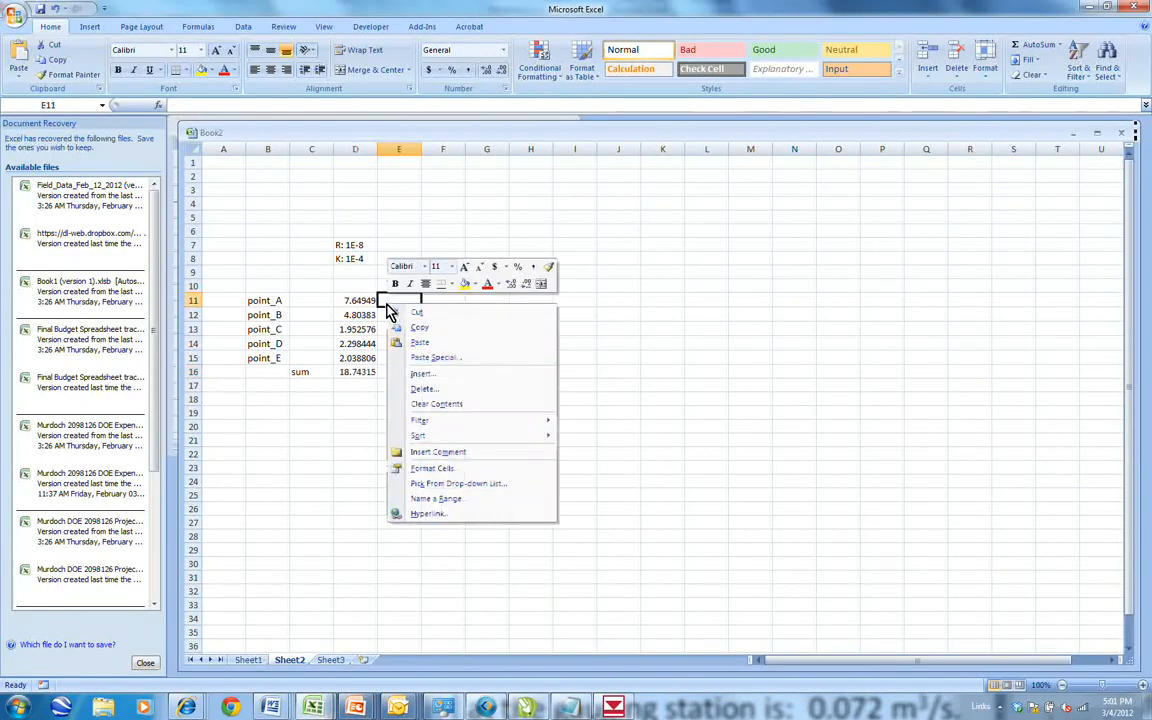
left_click(430, 345)
Extend the residual sum formula from D16 to E16.
left_click(395, 376)
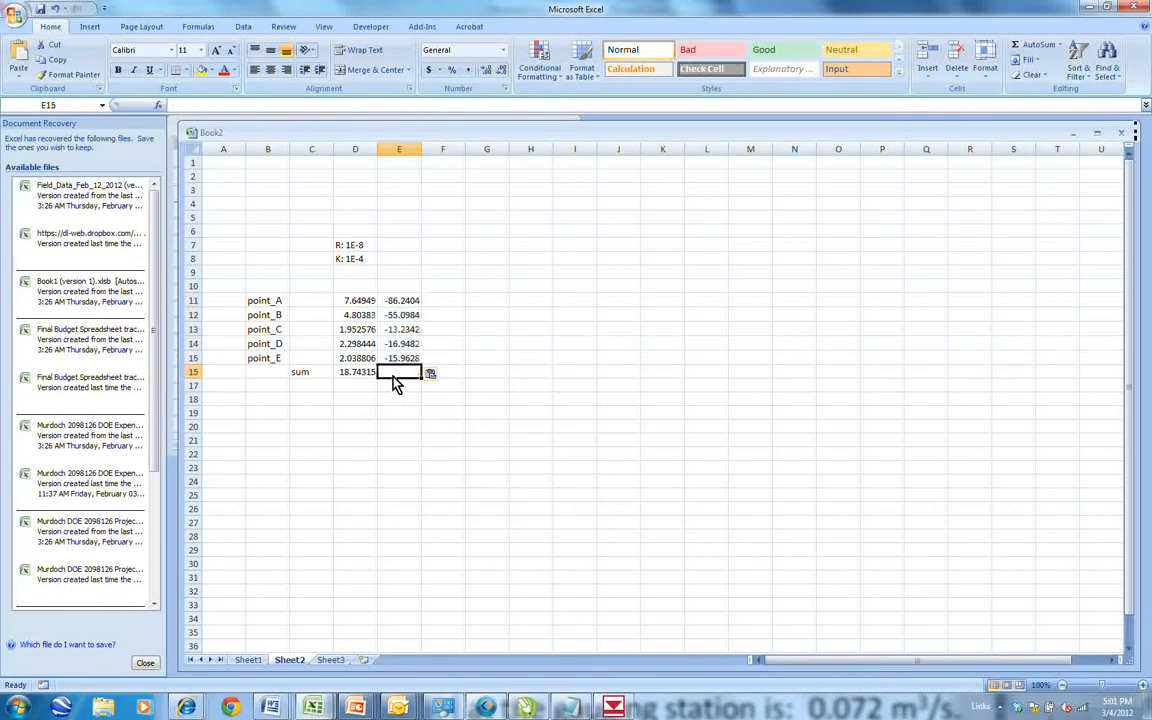
left_click(358, 372)
left_click_drag(377, 378, 406, 385)
left_click(405, 375)
Enter 1E-5 in E8 as the K value for the new residual column.
left_click(396, 259)
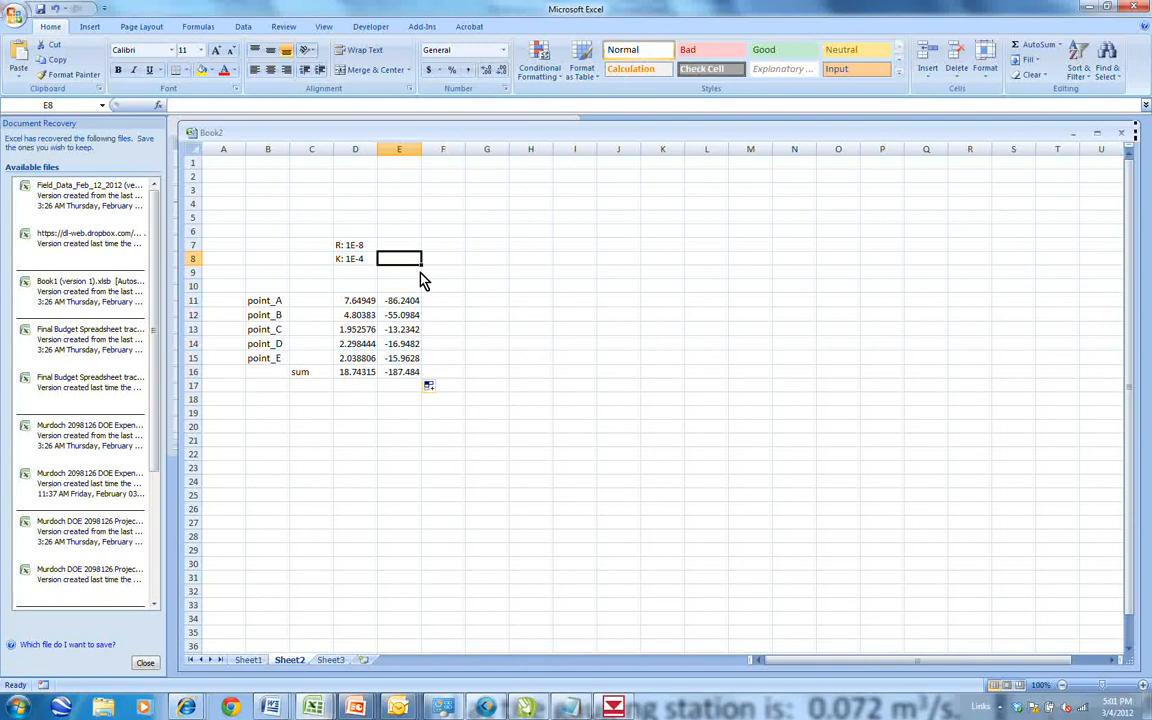
type("1E-5")
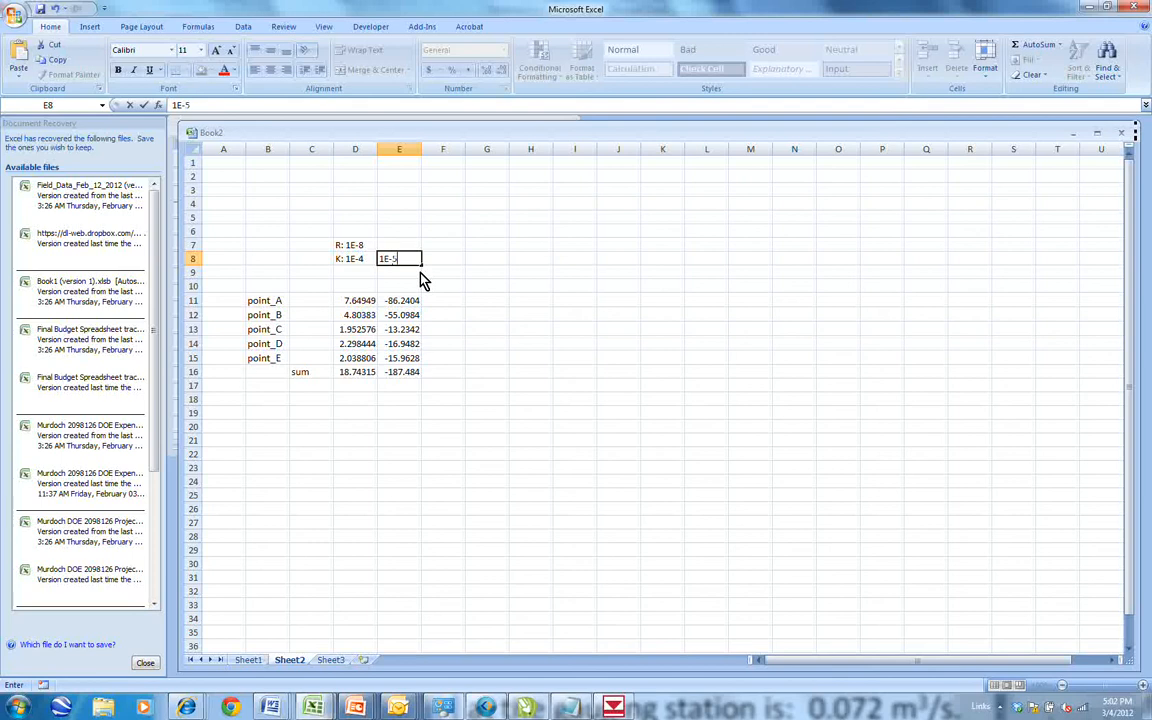
key("Return")
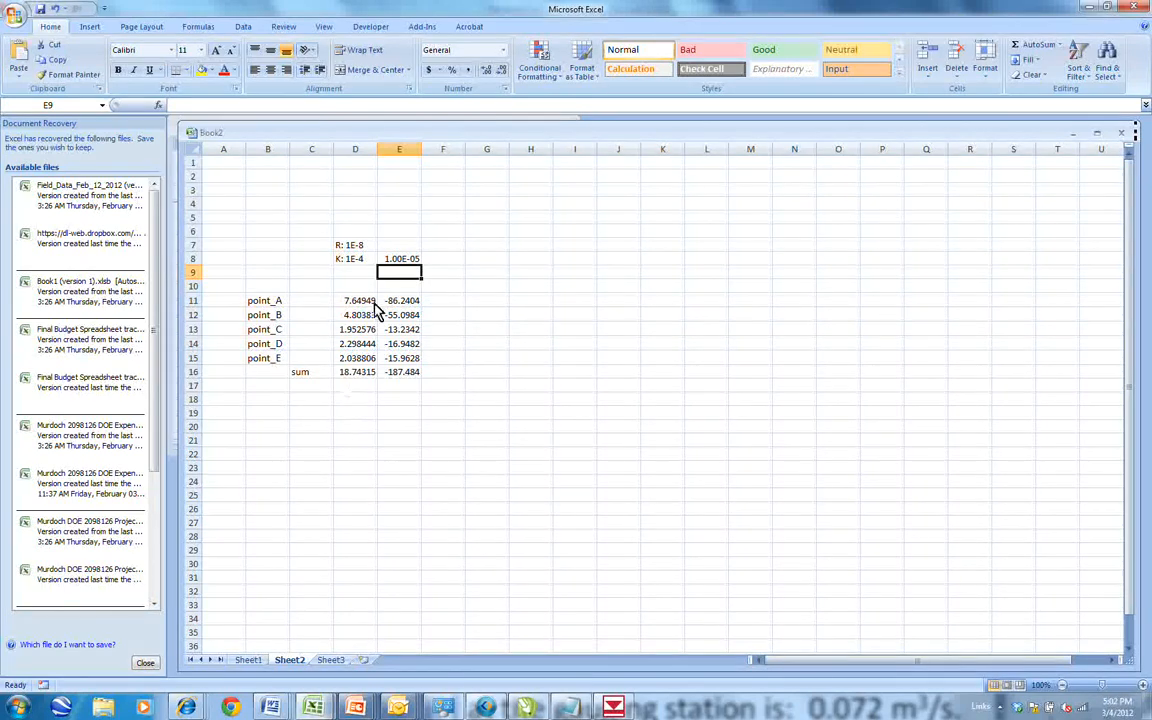
Compare the residual sums in D16 and E16 with the K values of the two runs in row 8.
left_click(356, 378)
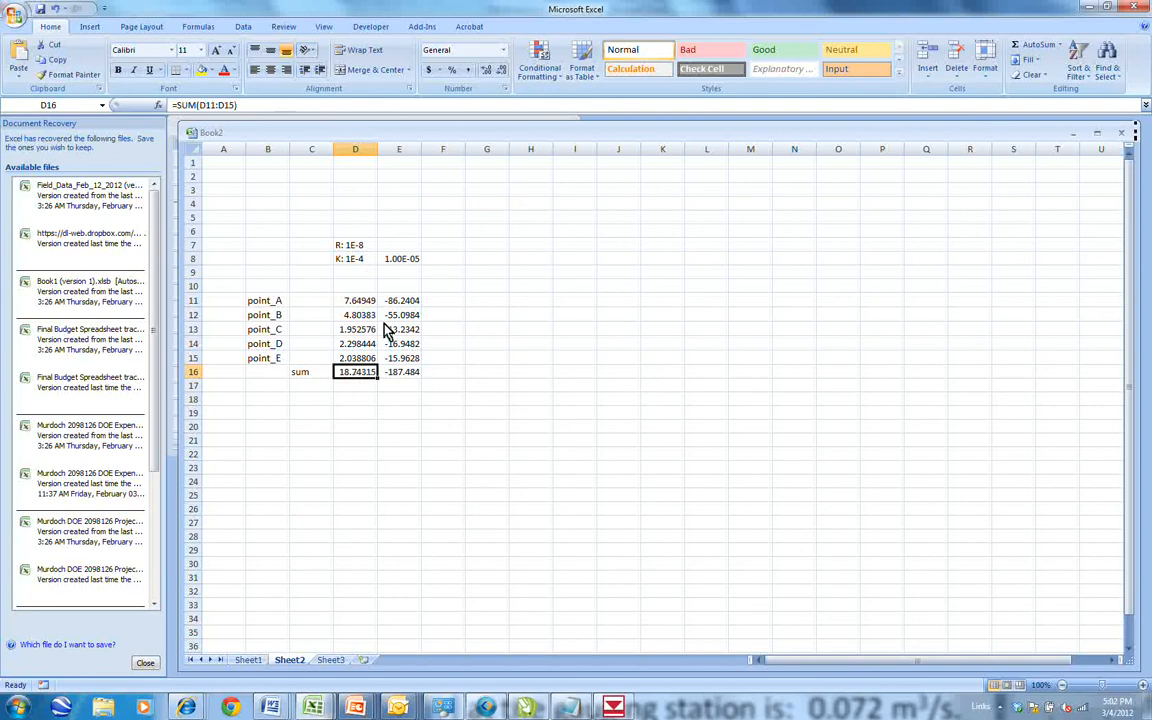
left_click(405, 262)
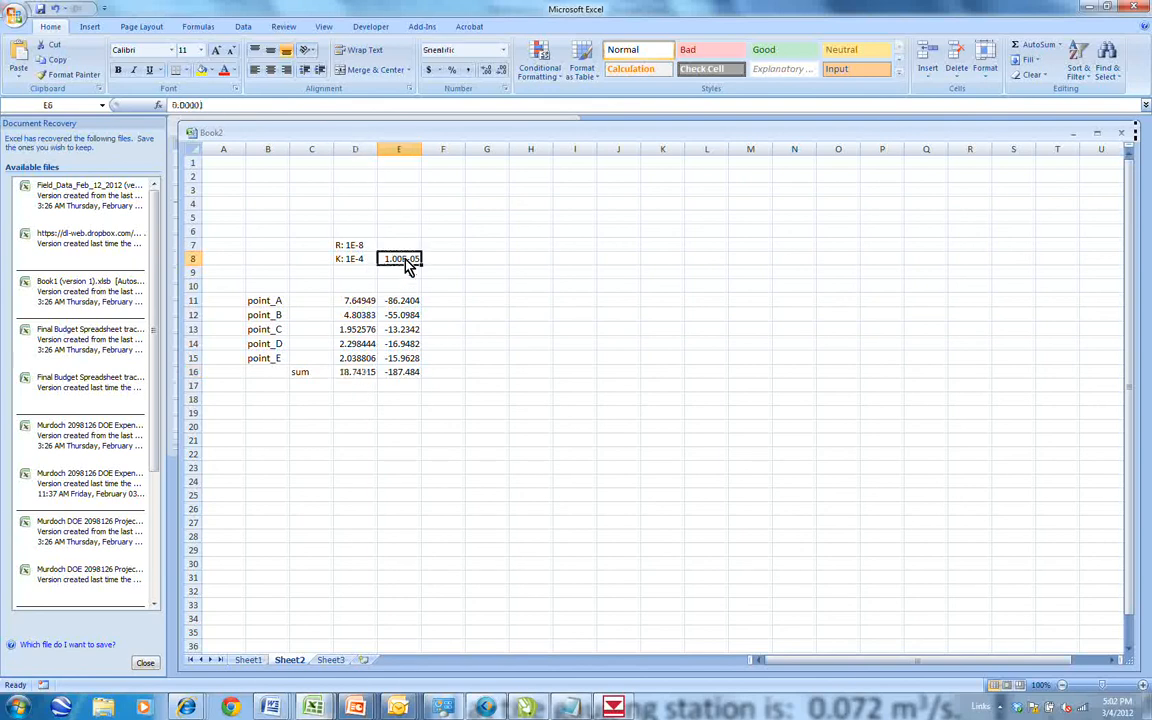
left_click(406, 377)
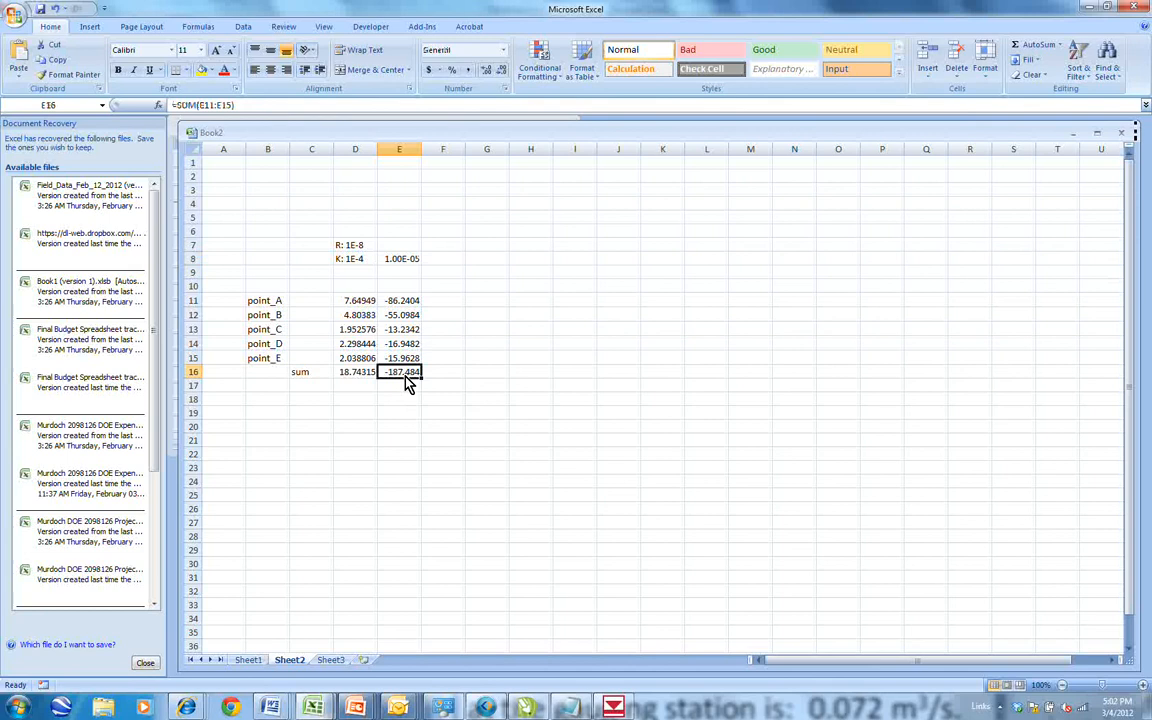
left_click(352, 378)
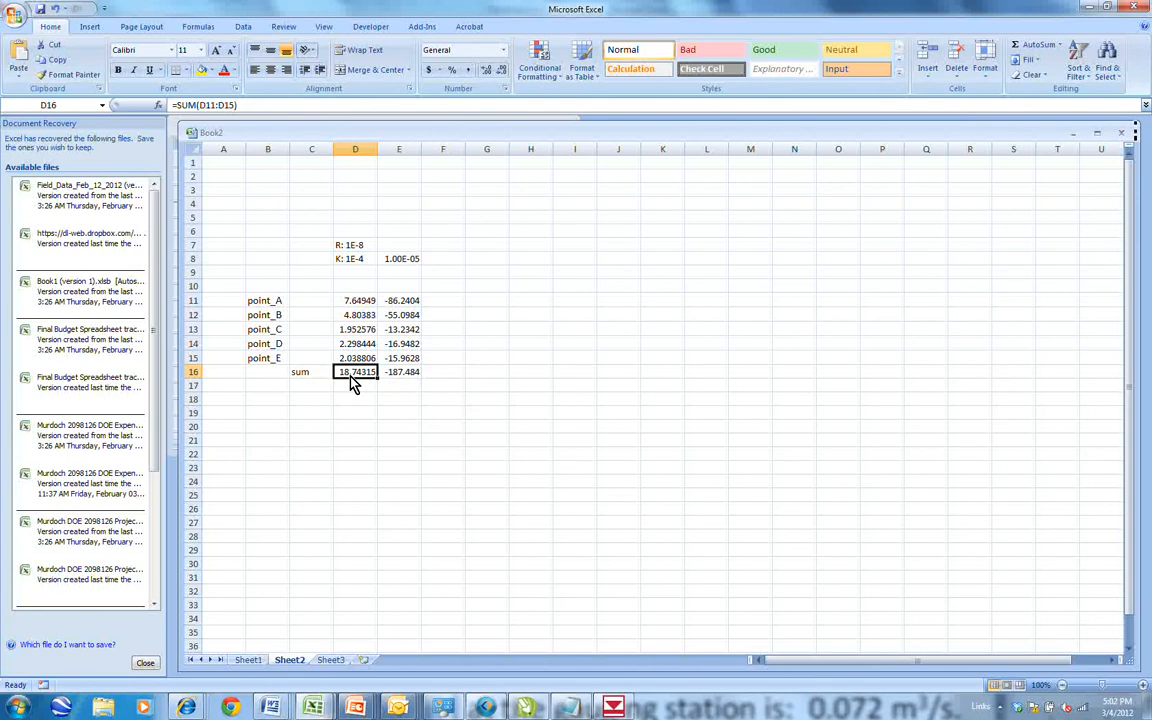
left_click(410, 387)
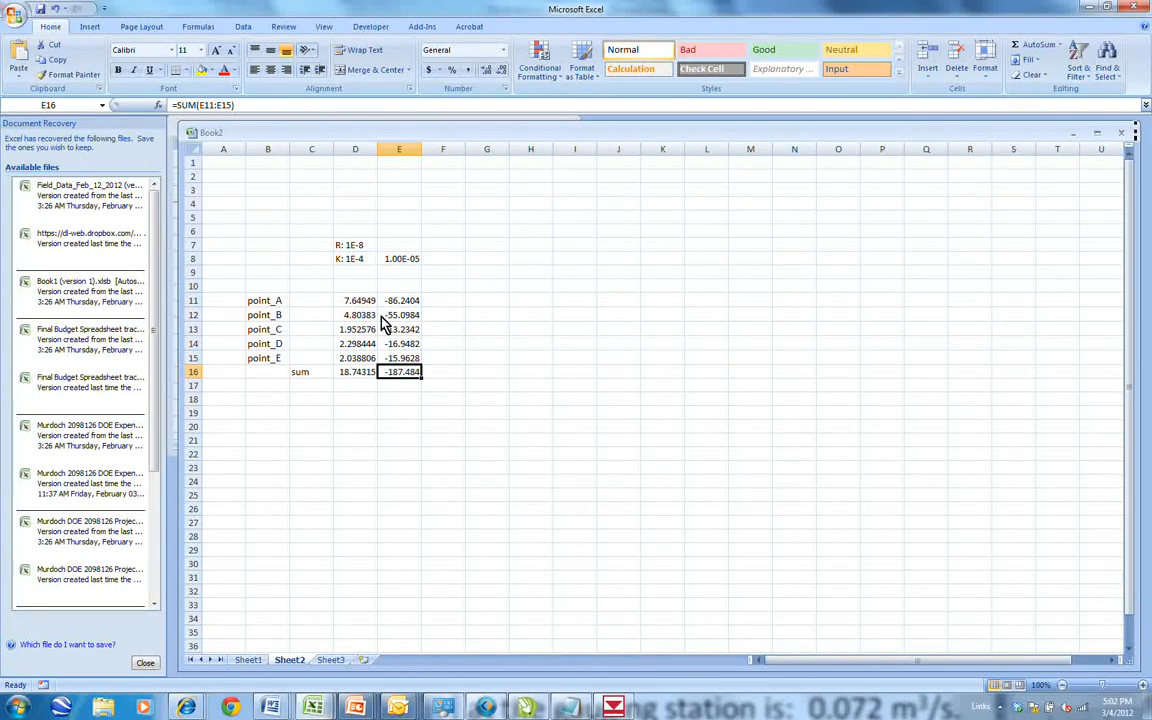
left_click(355, 262)
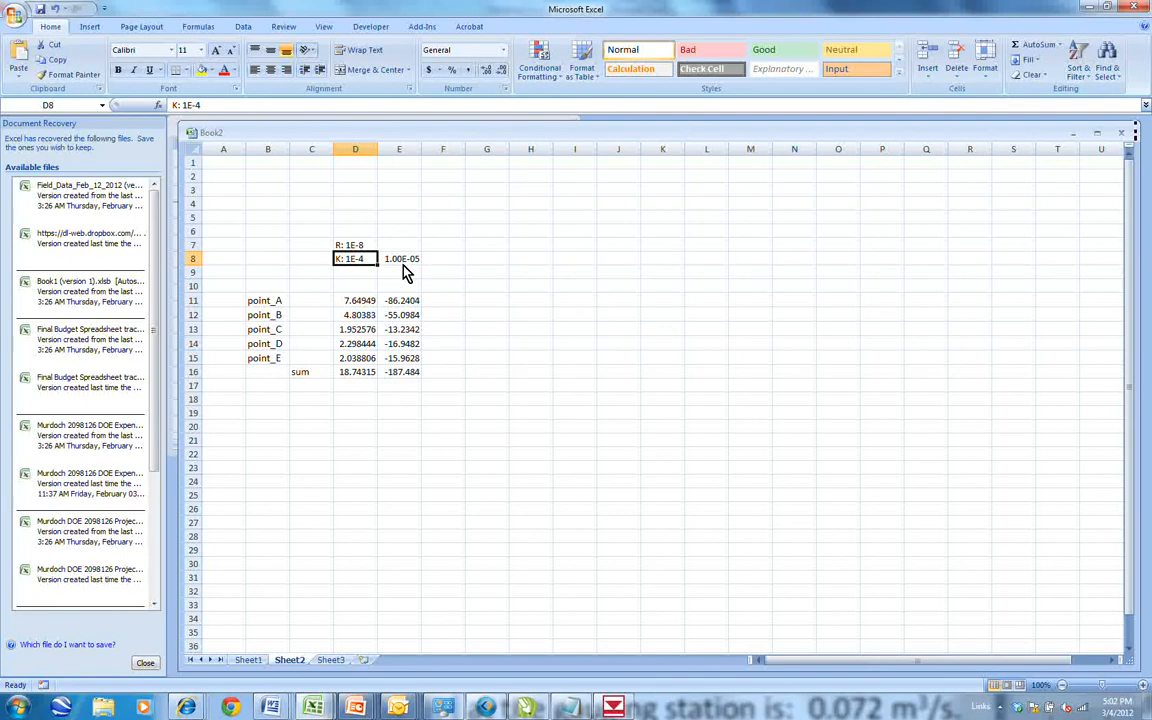
left_click(404, 261)
left_click(363, 260)
left_click(393, 264)
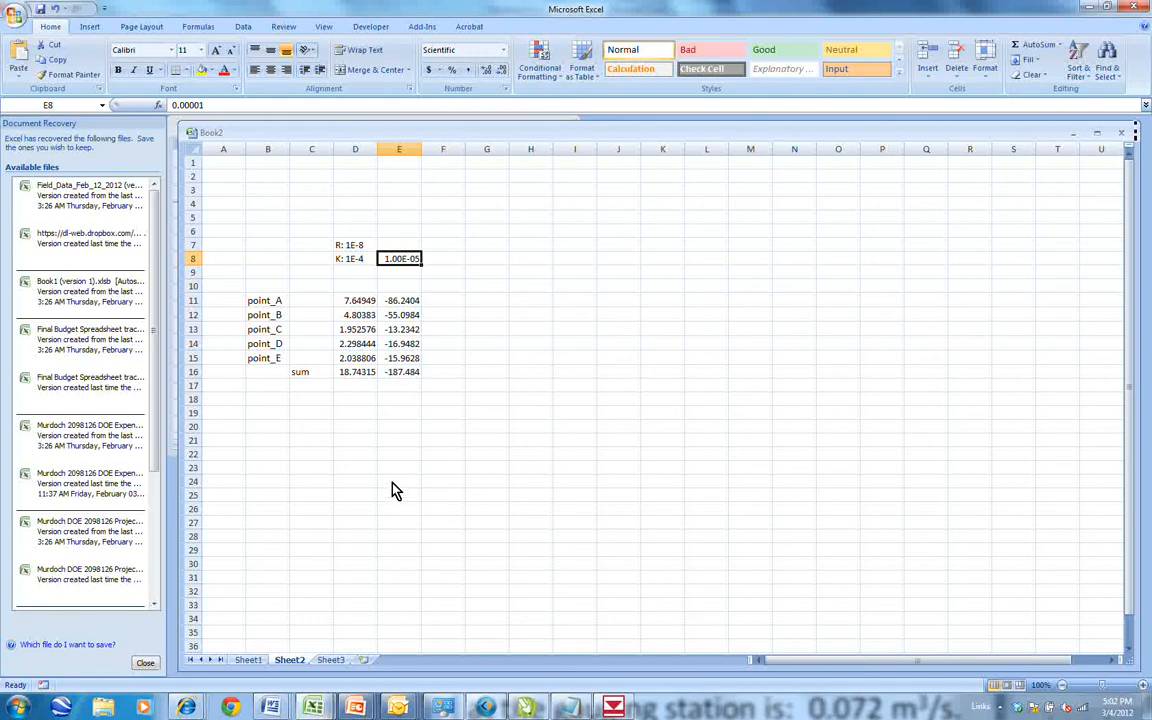
Start a summary table with the headings K in D19 and resid in E19, and 1E-4 in D20.
left_click(357, 429)
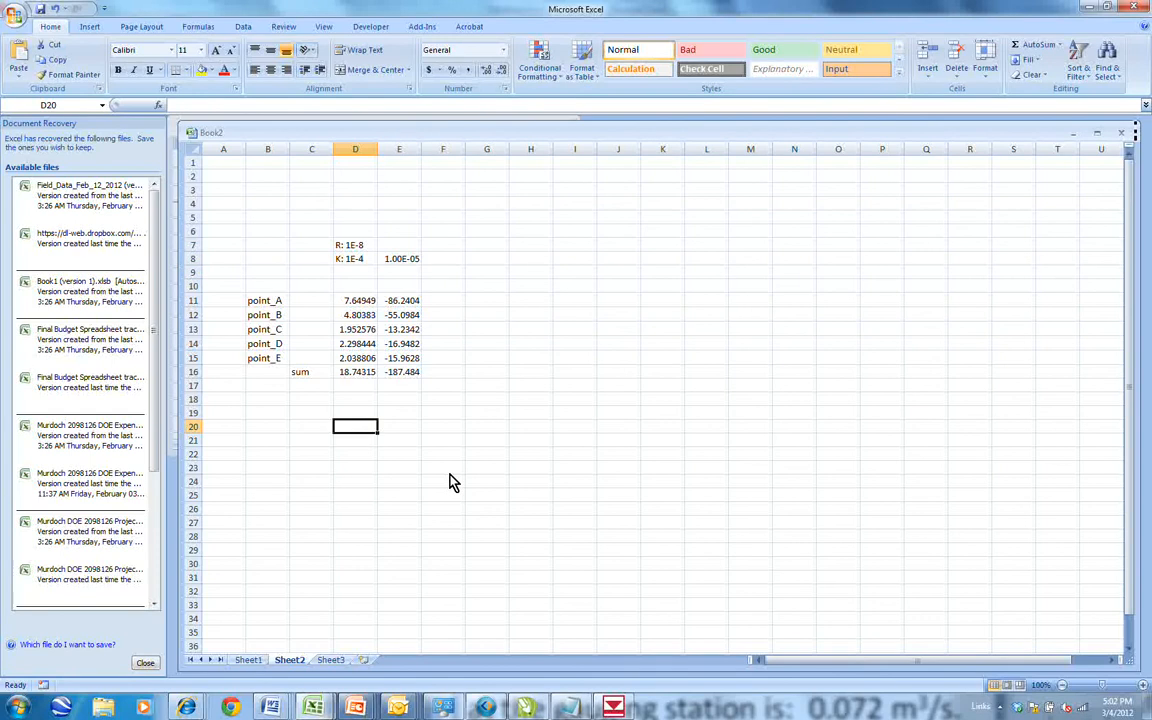
type("1.00")
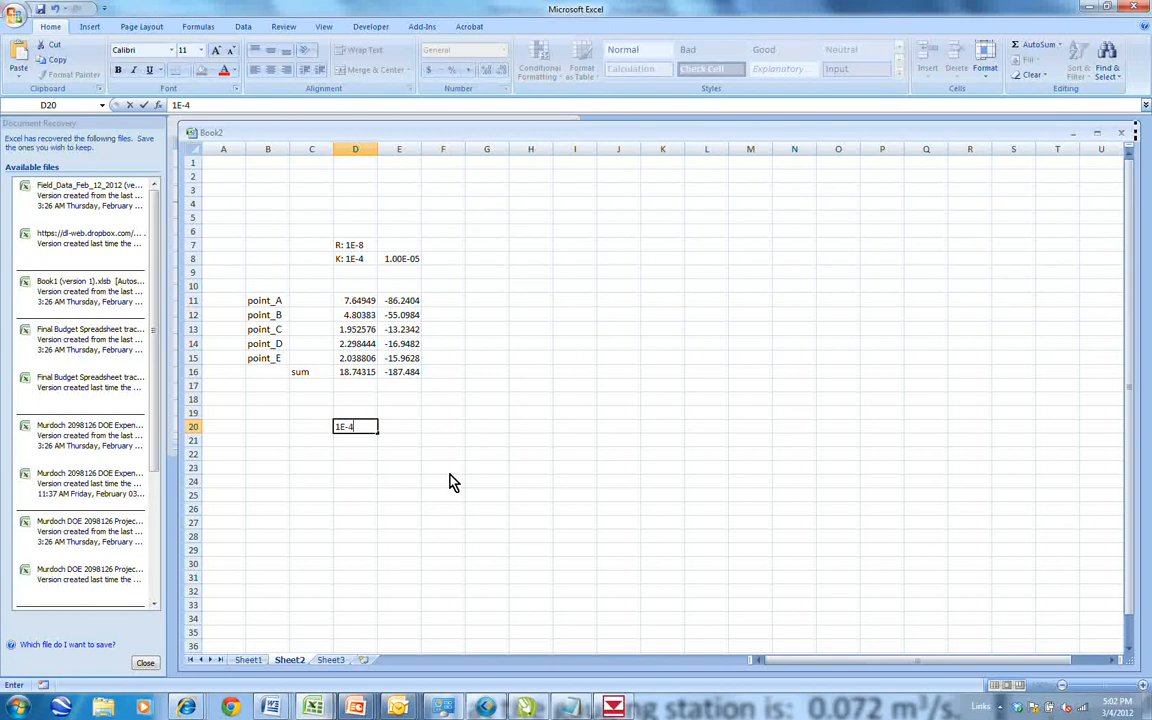
type("E-04")
key("Return")
key("Up")
key("Up")
type("K")
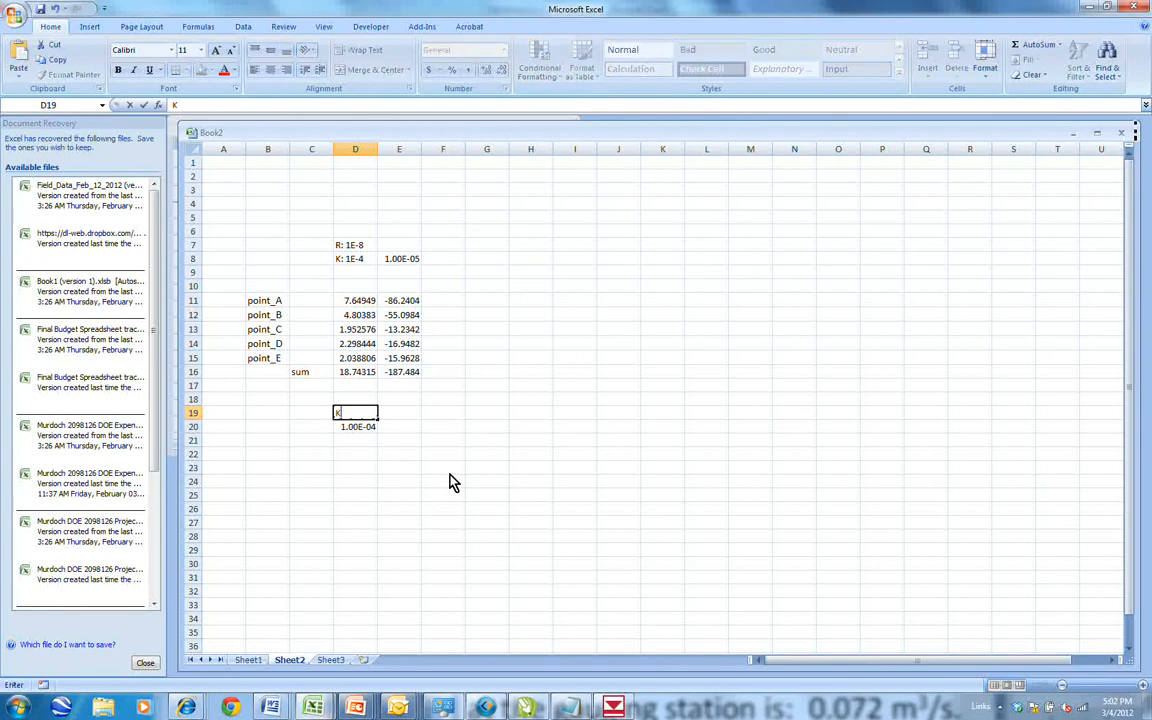
key("Tab")
type("resid")
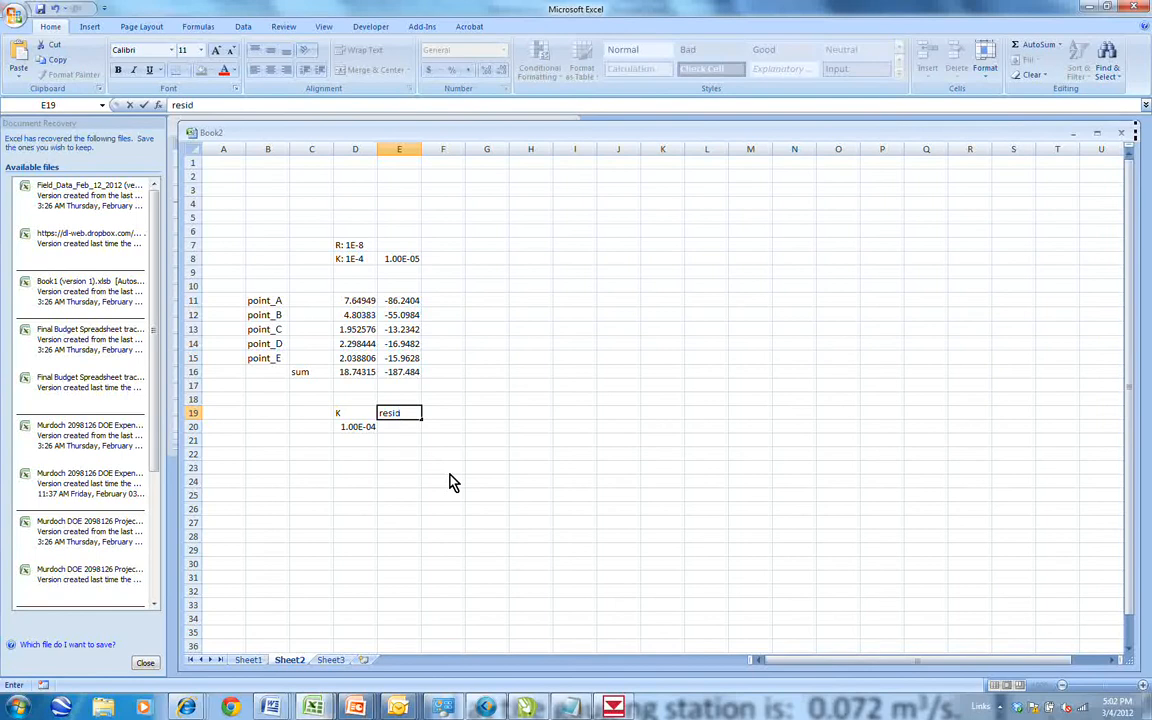
key("Return")
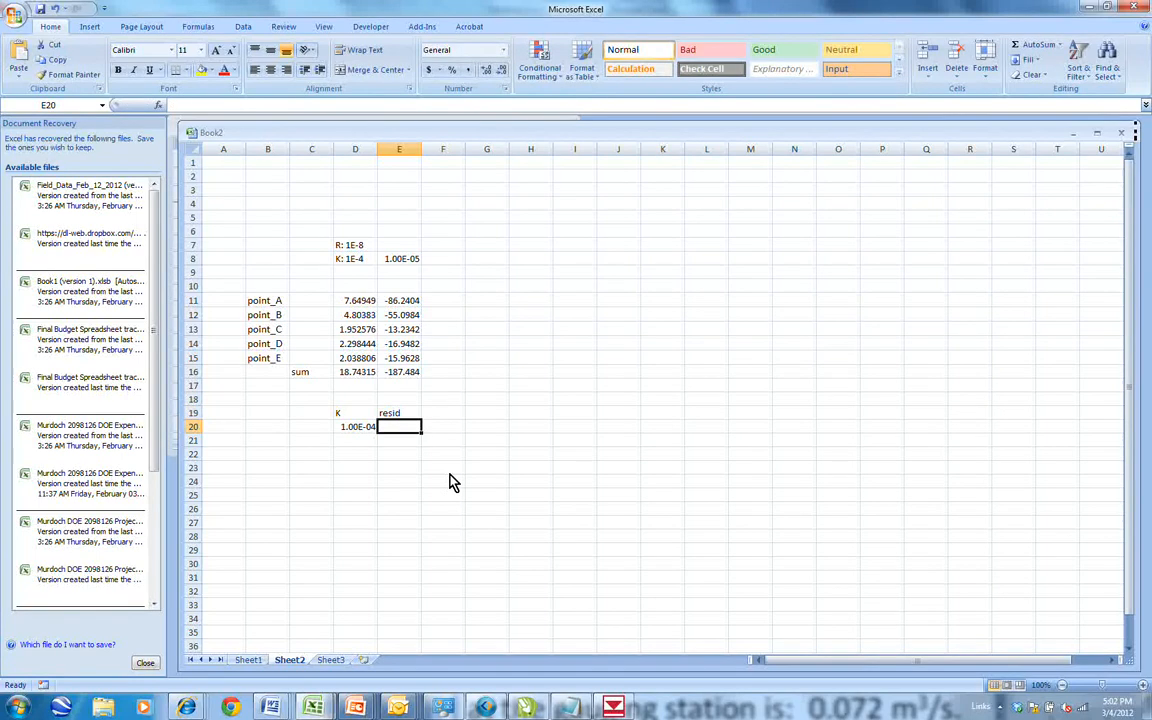
Enter 18.7 in E20 as the residual for the first K value.
type("18")
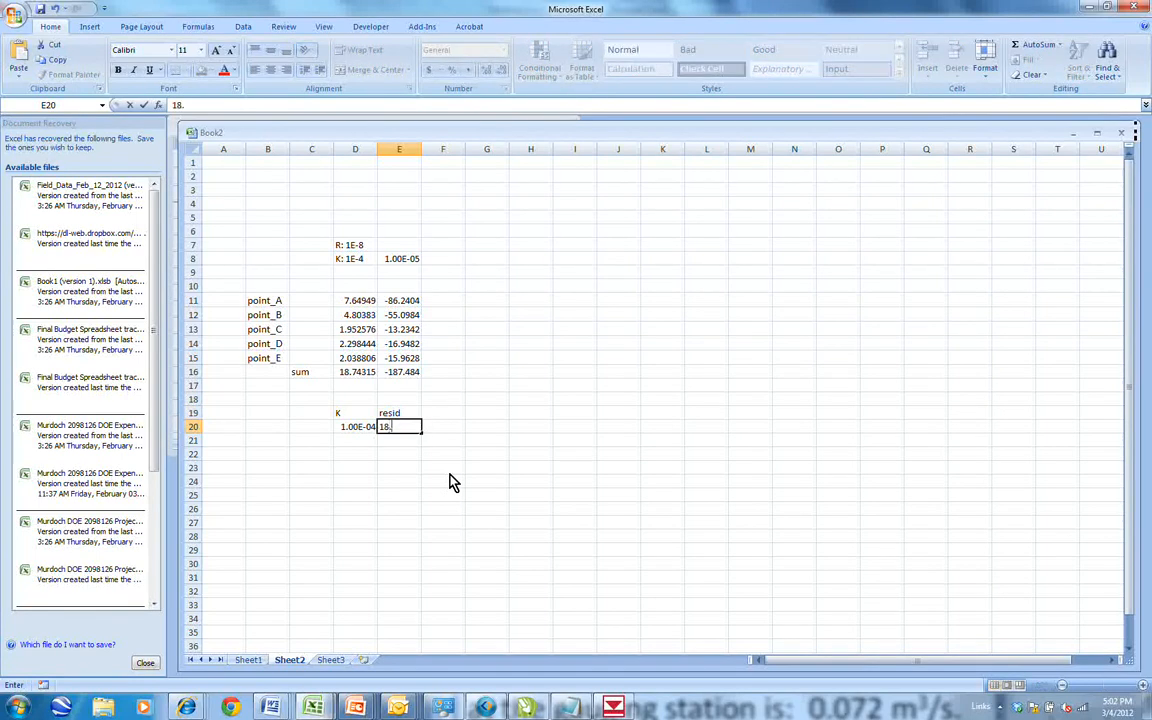
type(".7")
key("Return")
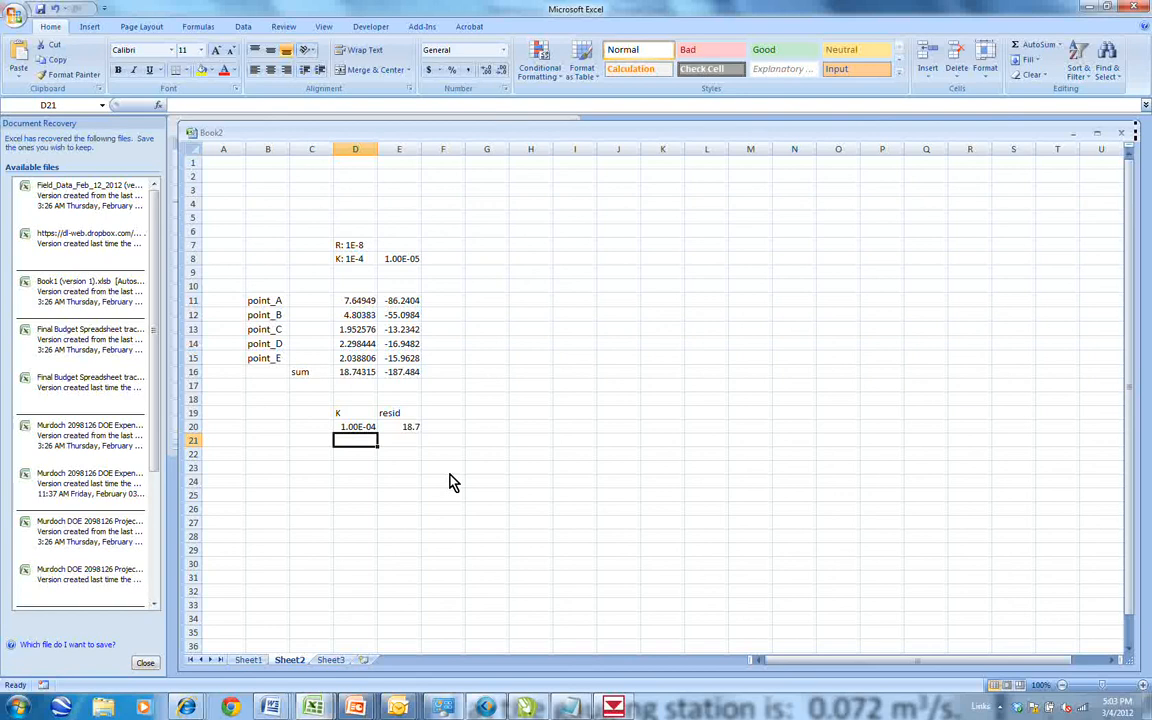
Add the second run to the summary table with K 1E-5 in D21 and residual -187 in E21.
type("1E-5")
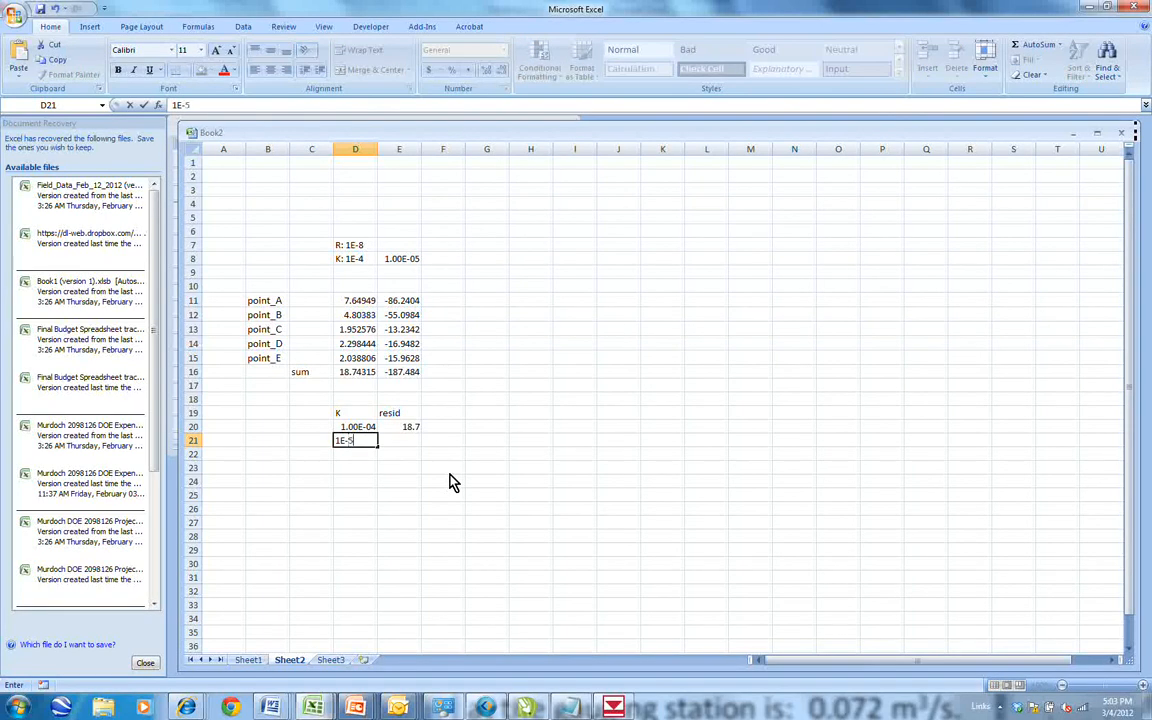
key("Tab")
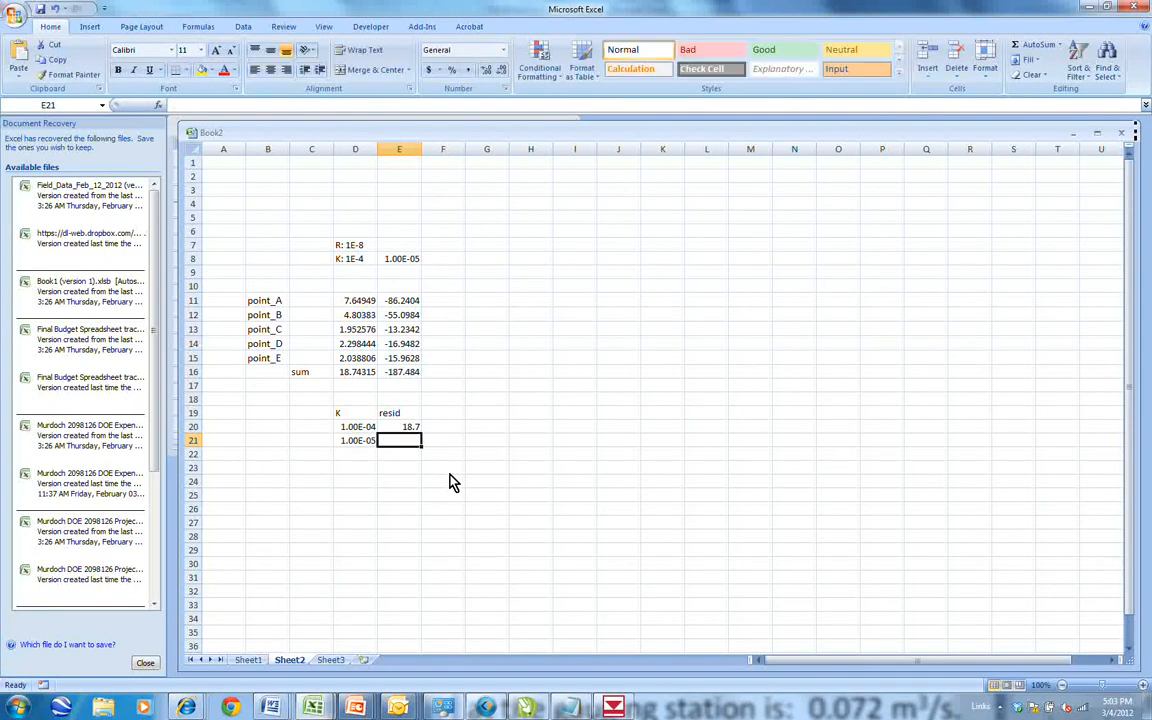
type("-18")
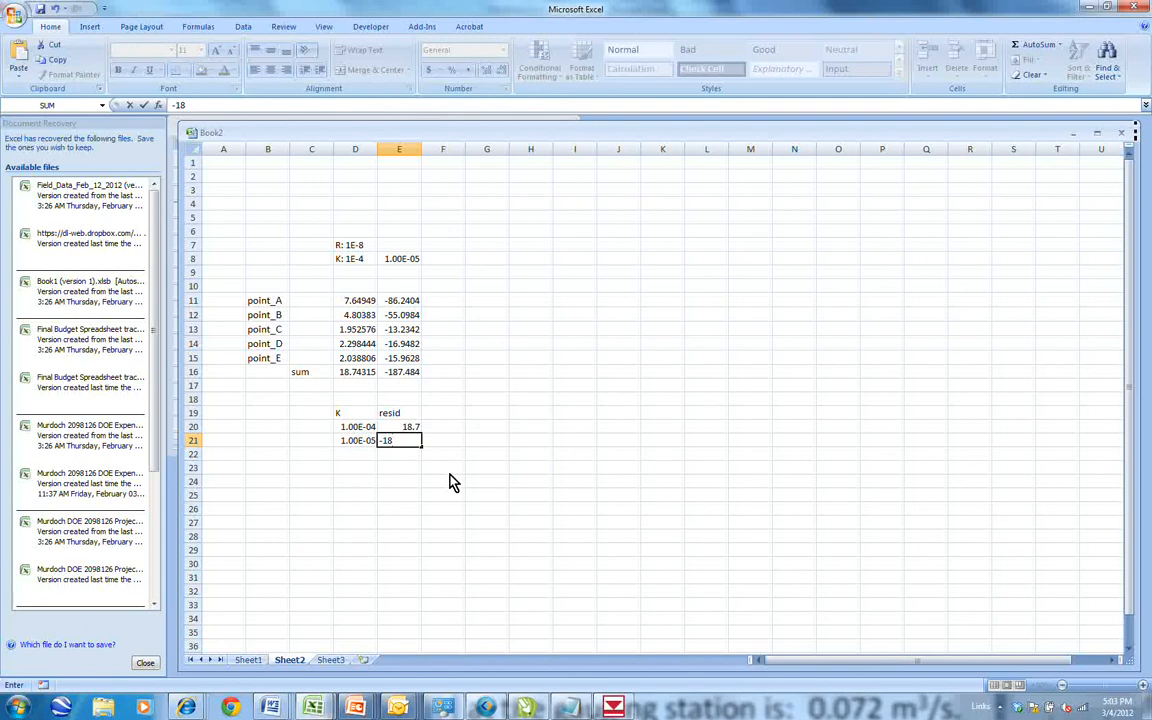
type("7")
key("Up")
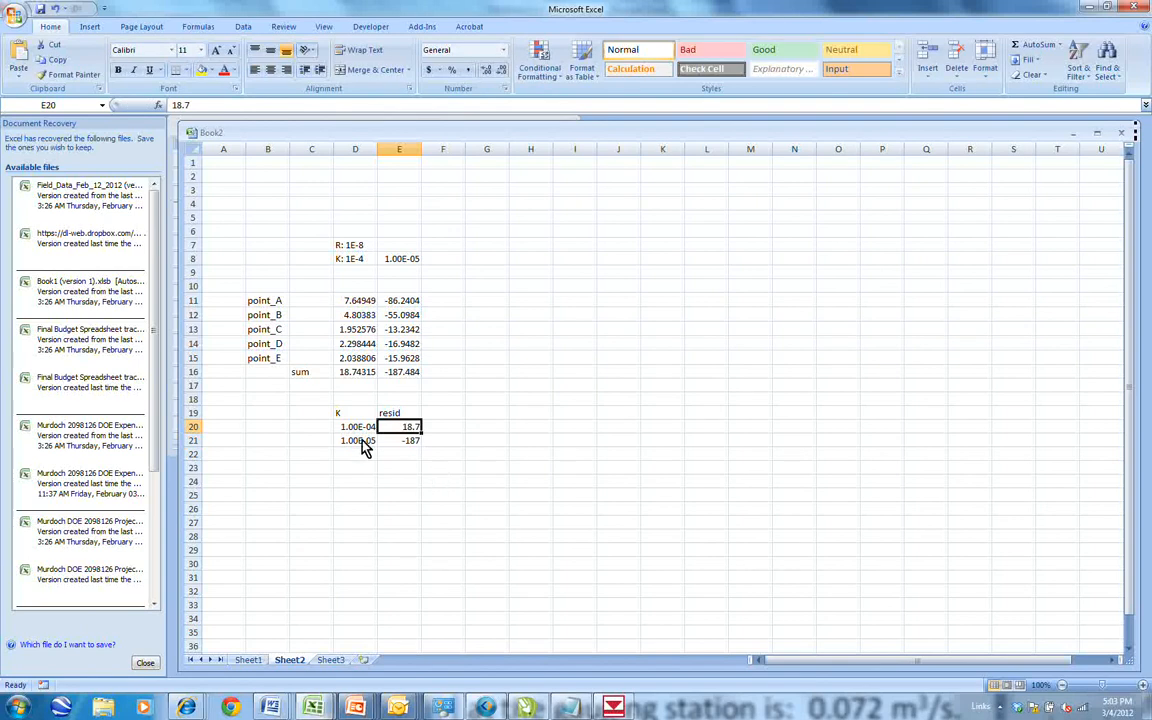
Insert a scatter chart with smooth lines and markers from the K and residual values in D20:E21.
left_click_drag(355, 429, 402, 447)
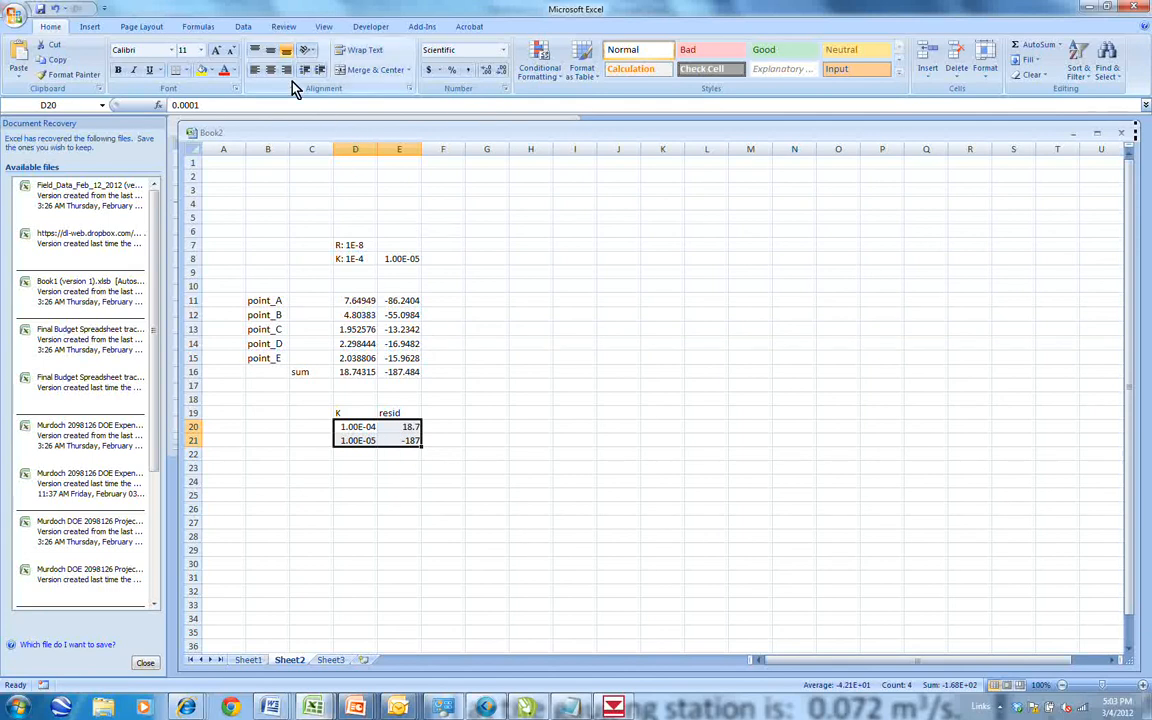
left_click(89, 26)
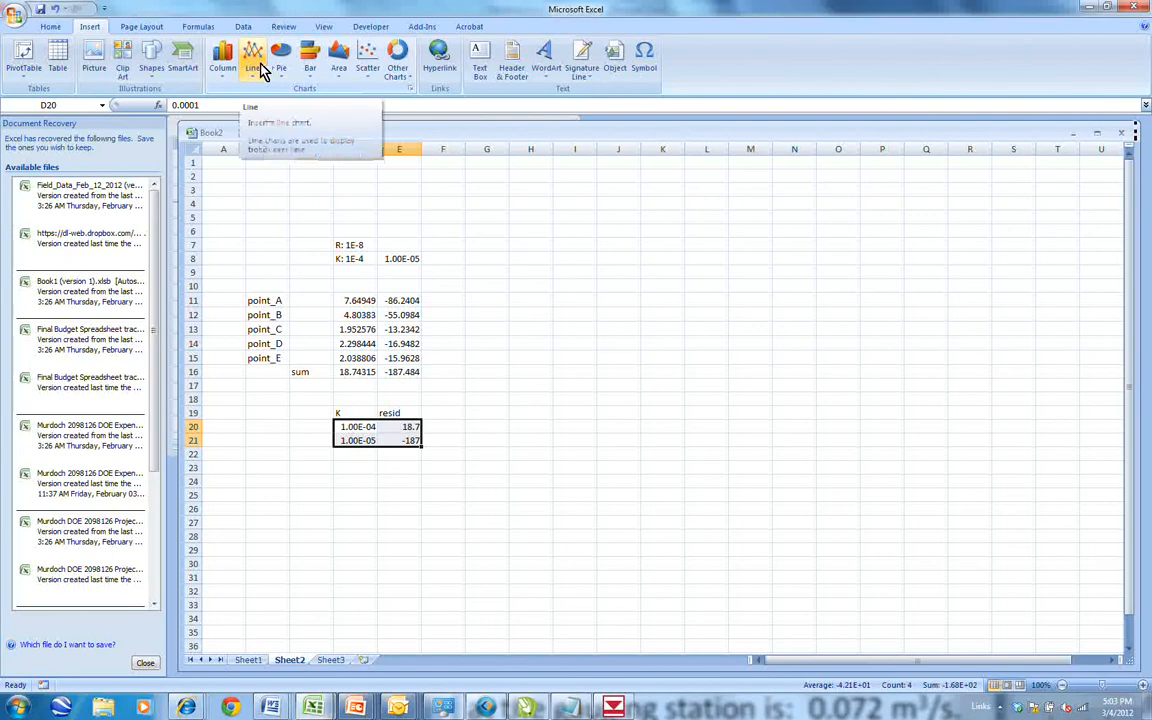
left_click(367, 60)
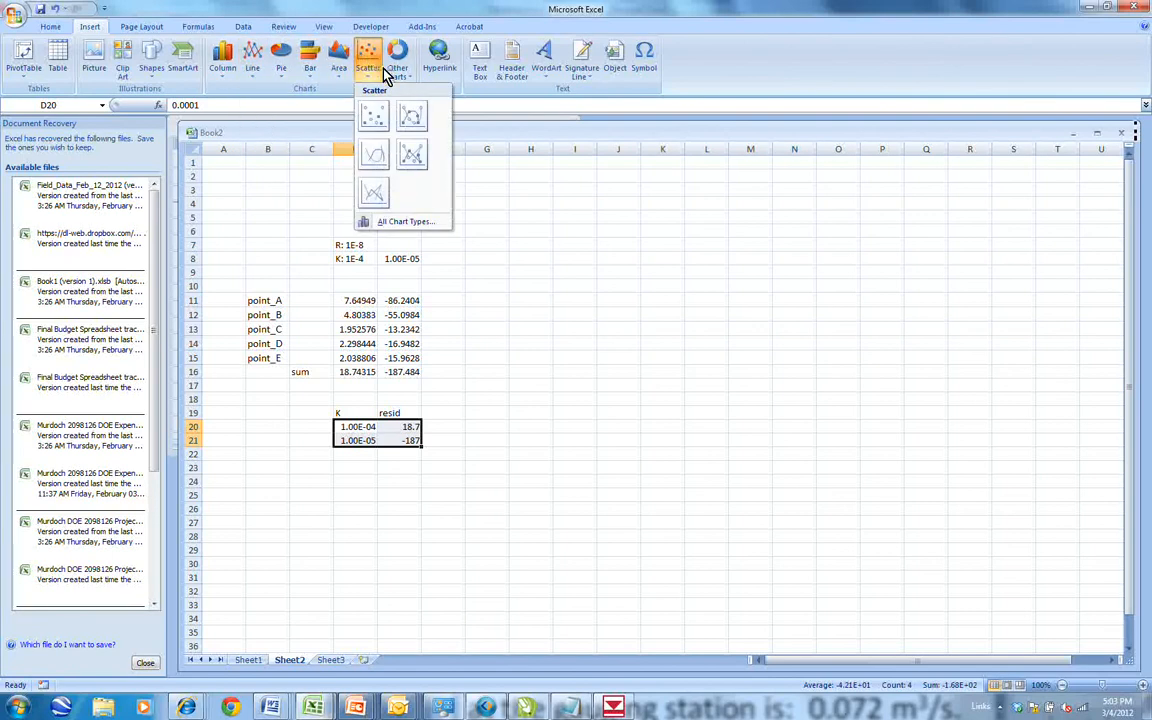
left_click(411, 118)
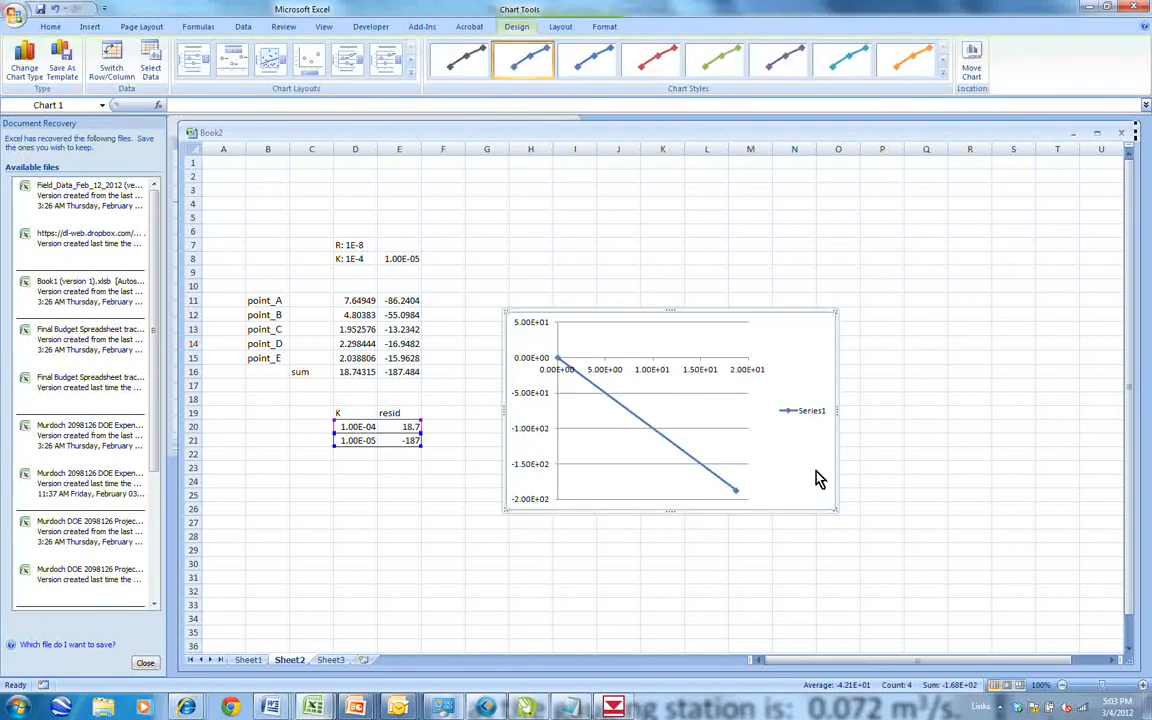
Edit the chart series so that its X values come from the K values in D20:D21.
left_click(681, 455)
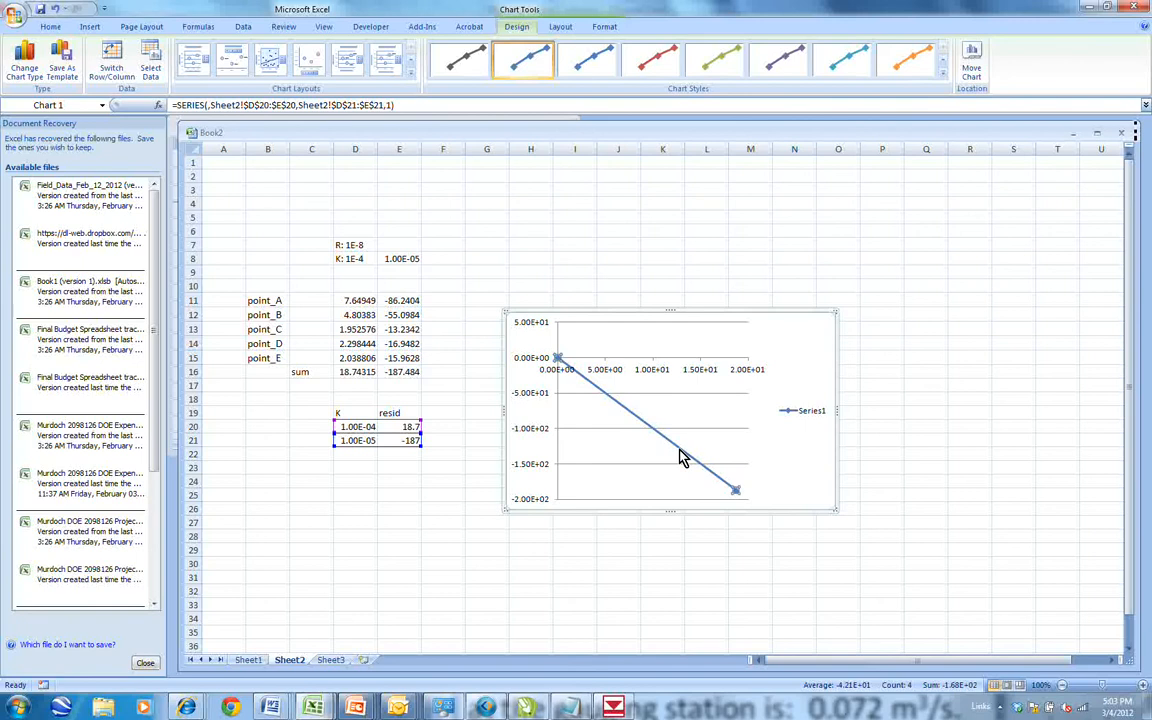
right_click(681, 455)
left_click(729, 506)
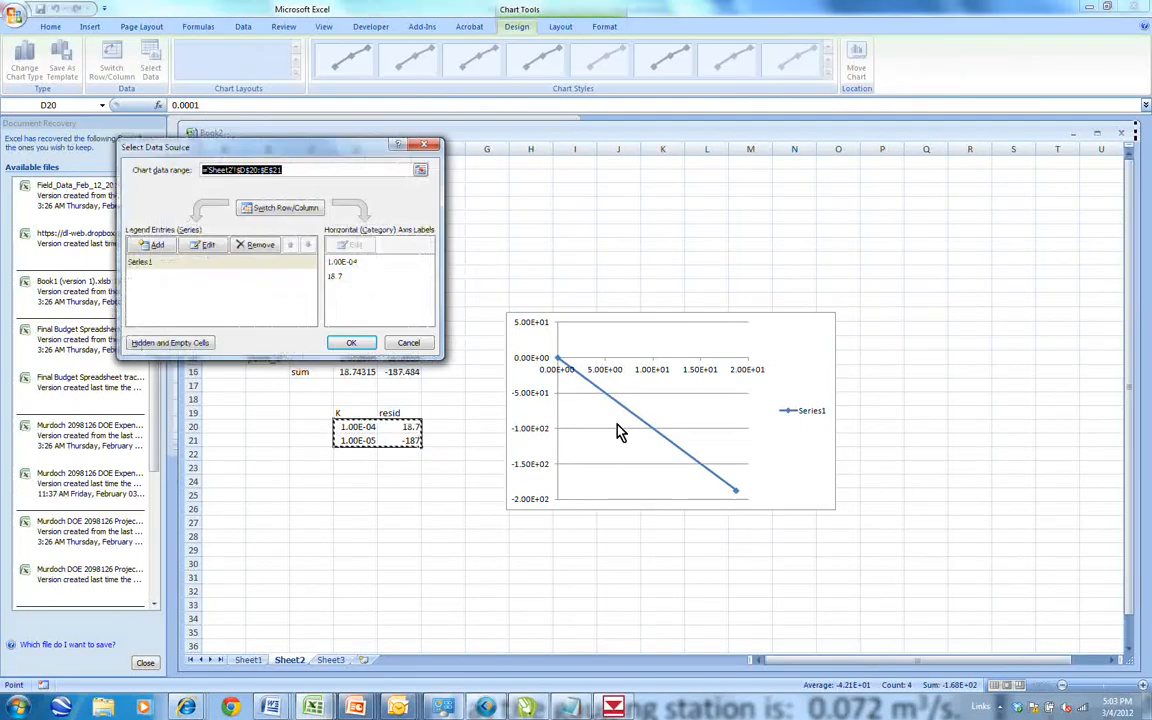
left_click(201, 246)
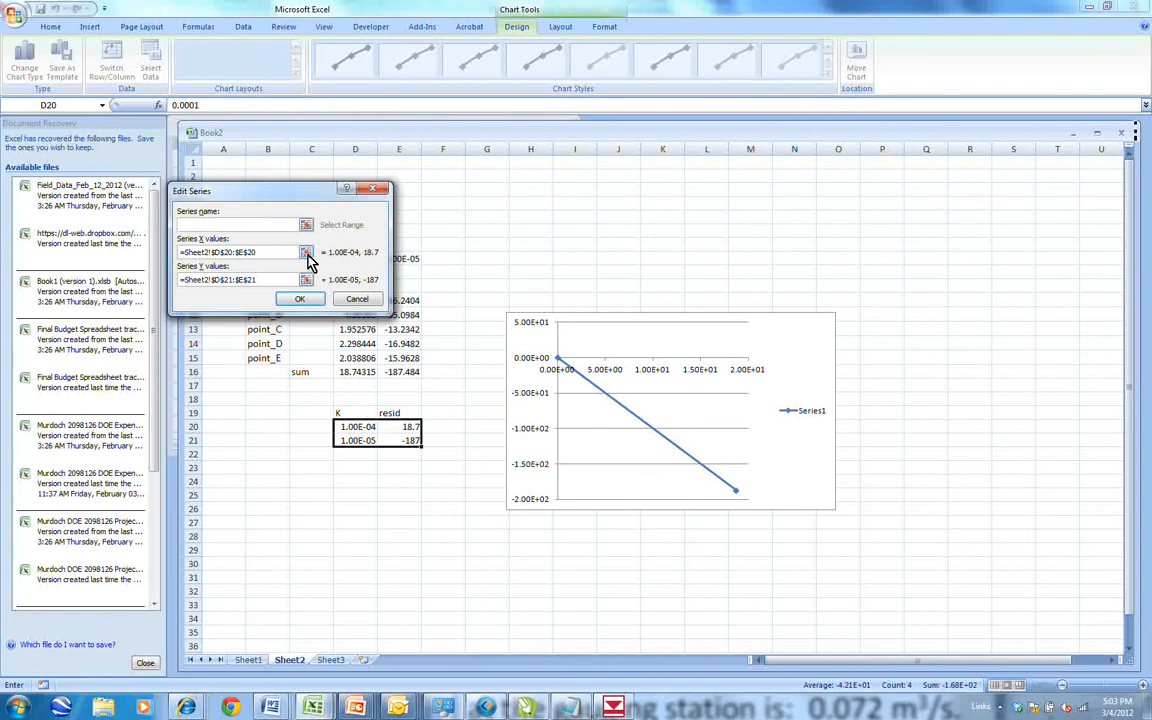
left_click(306, 252)
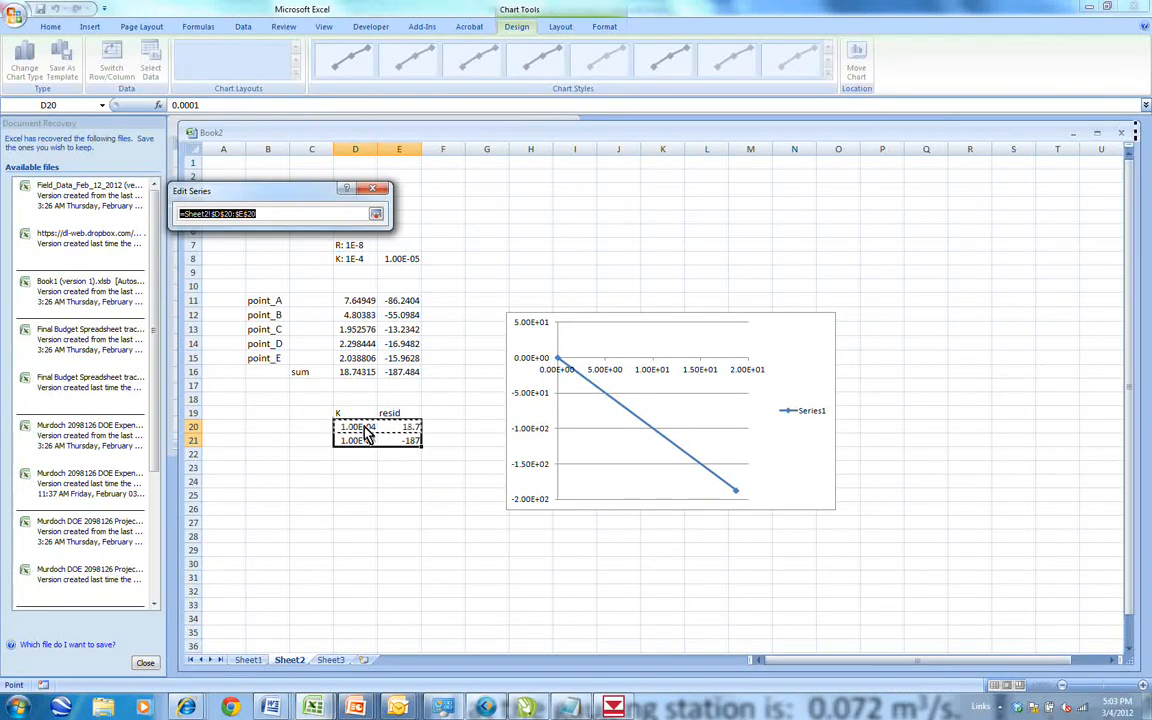
left_click_drag(362, 427, 368, 446)
left_click(380, 219)
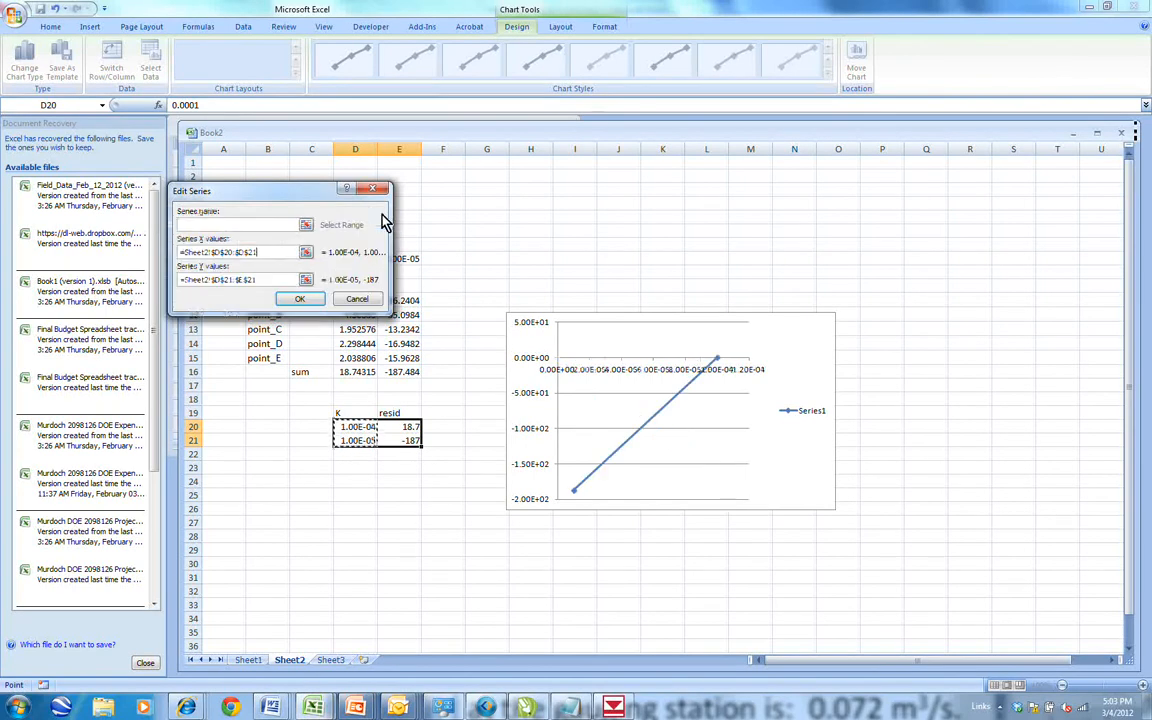
Set the series Y values to the residuals in E20:E21, accept the data source, and enlarge the chart.
left_click(275, 251)
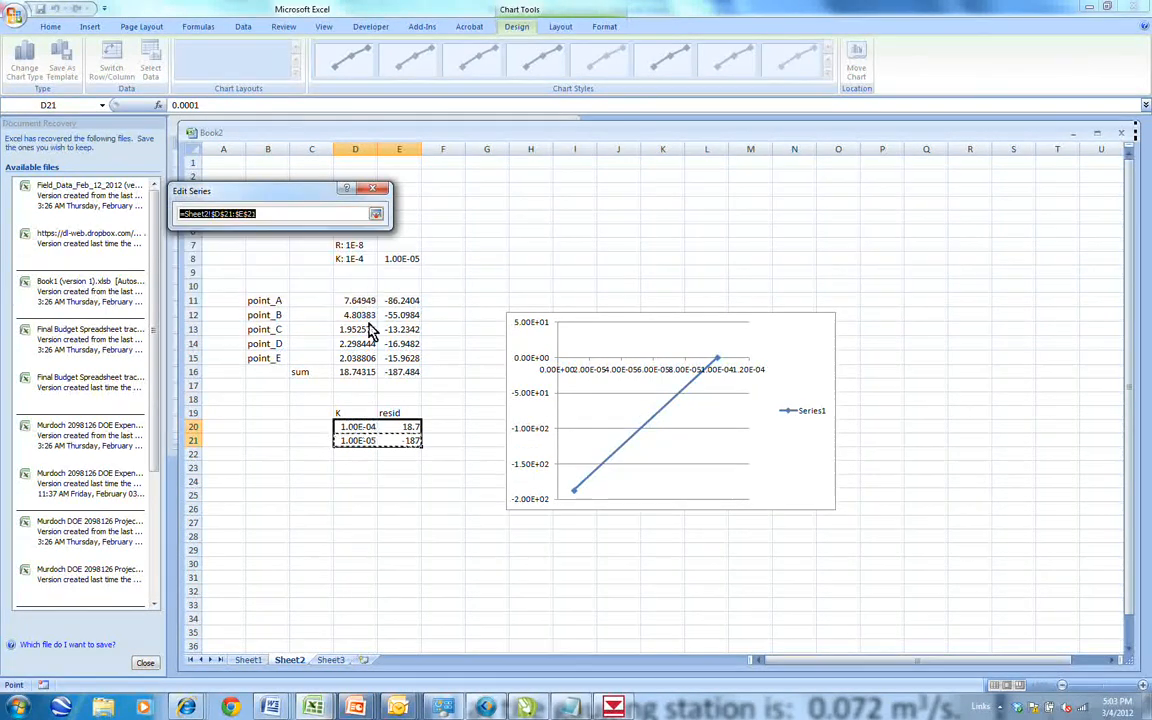
left_click_drag(414, 430, 415, 442)
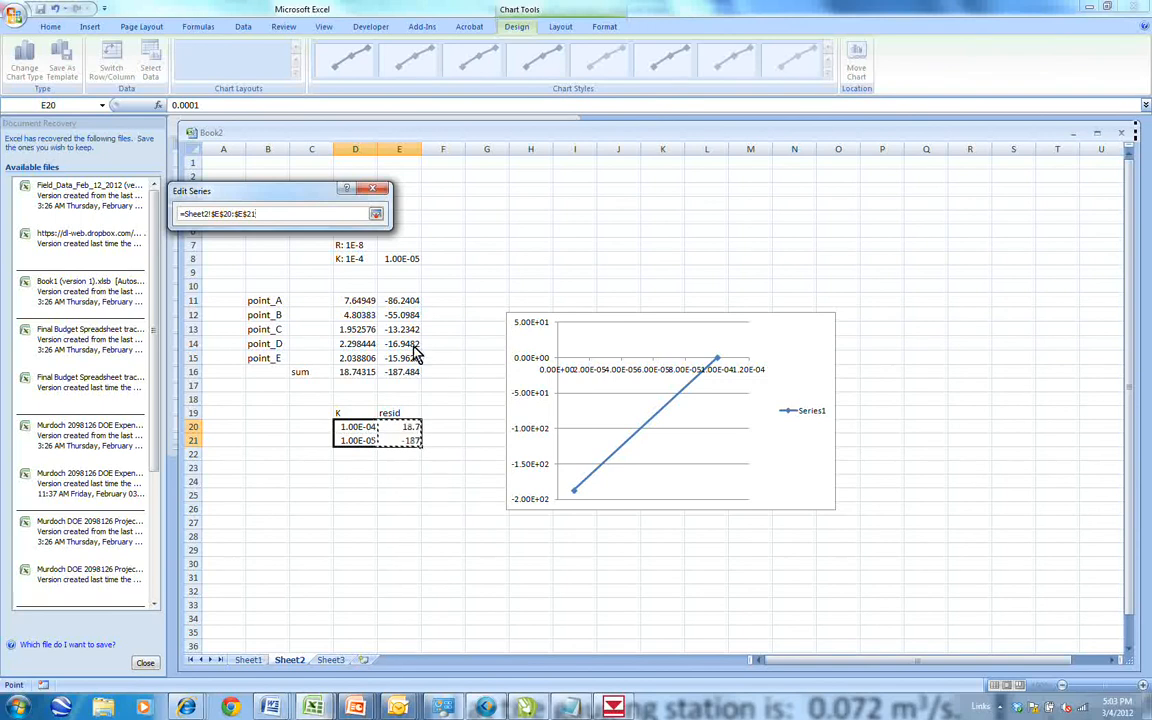
left_click(377, 215)
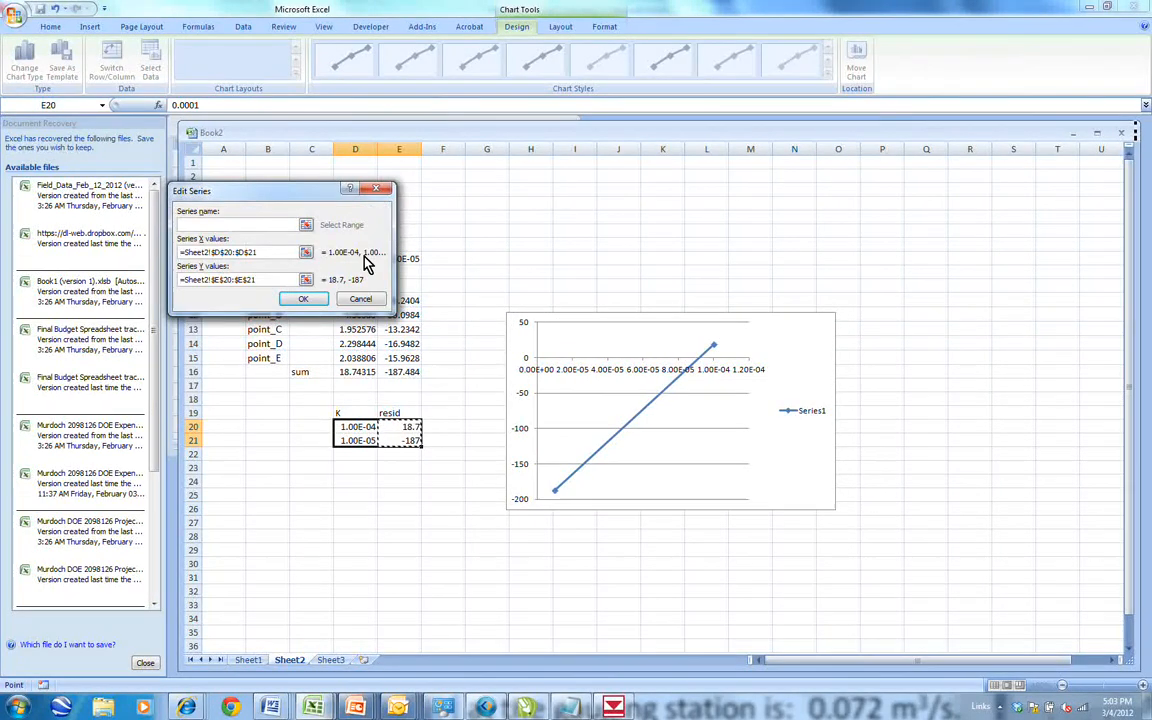
left_click(309, 300)
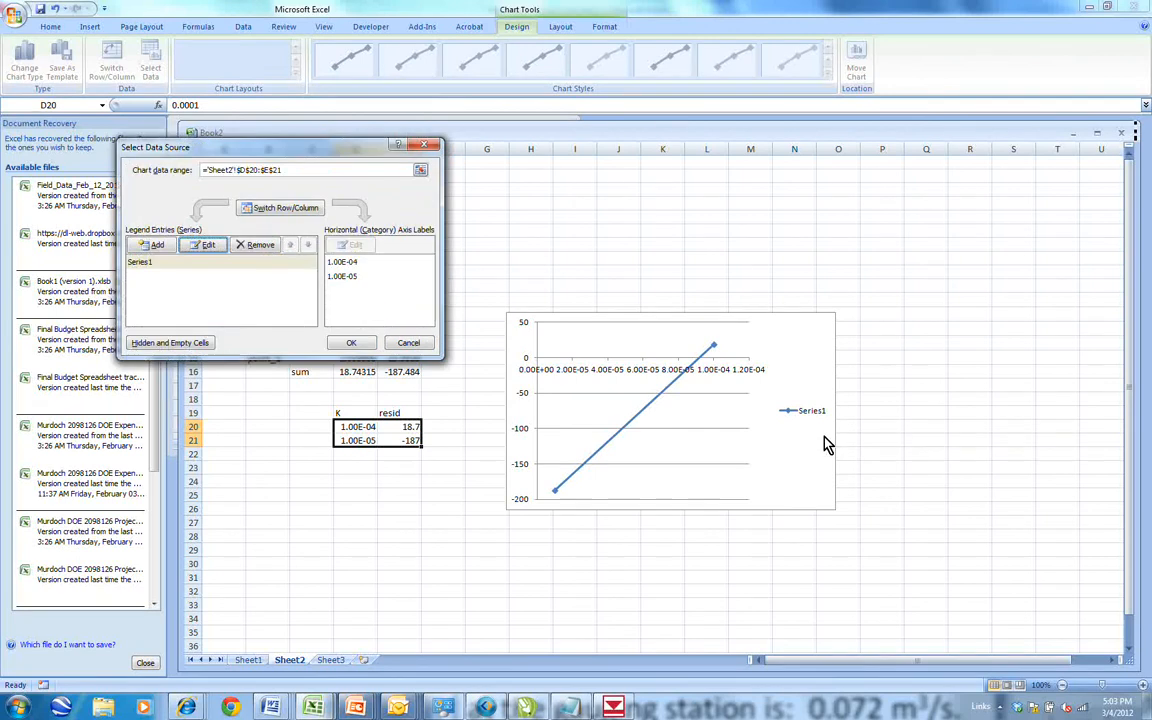
left_click(352, 343)
left_click_drag(836, 511, 980, 626)
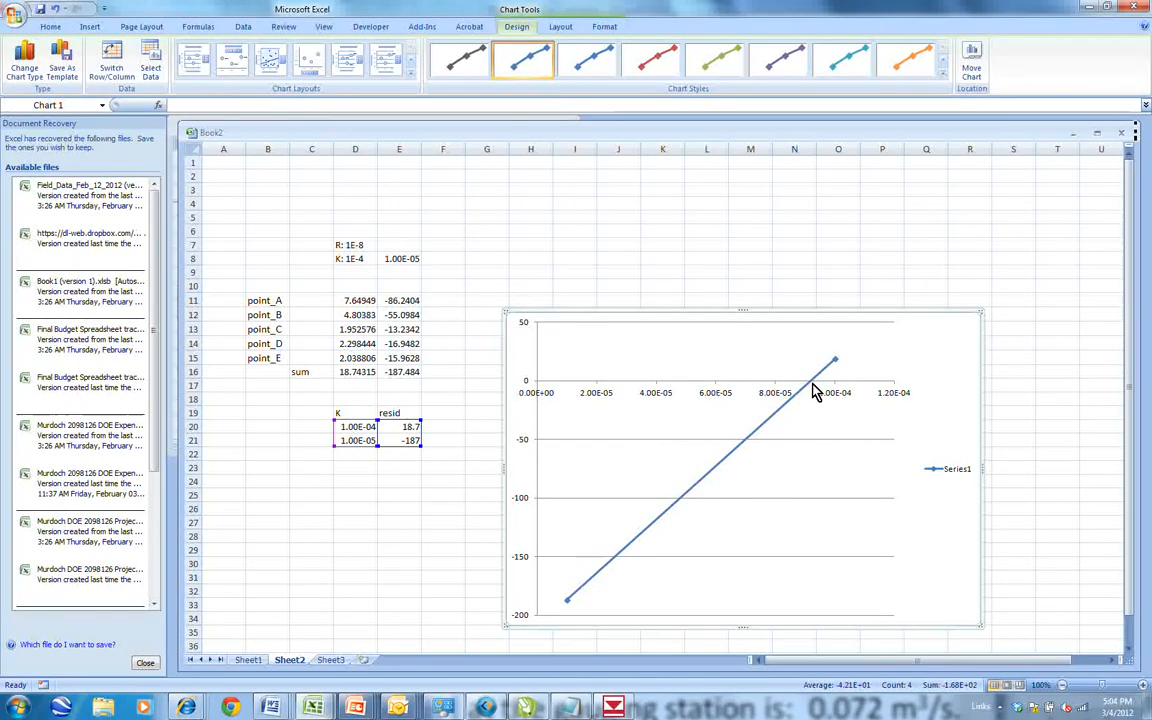
mouse_move(811, 390)
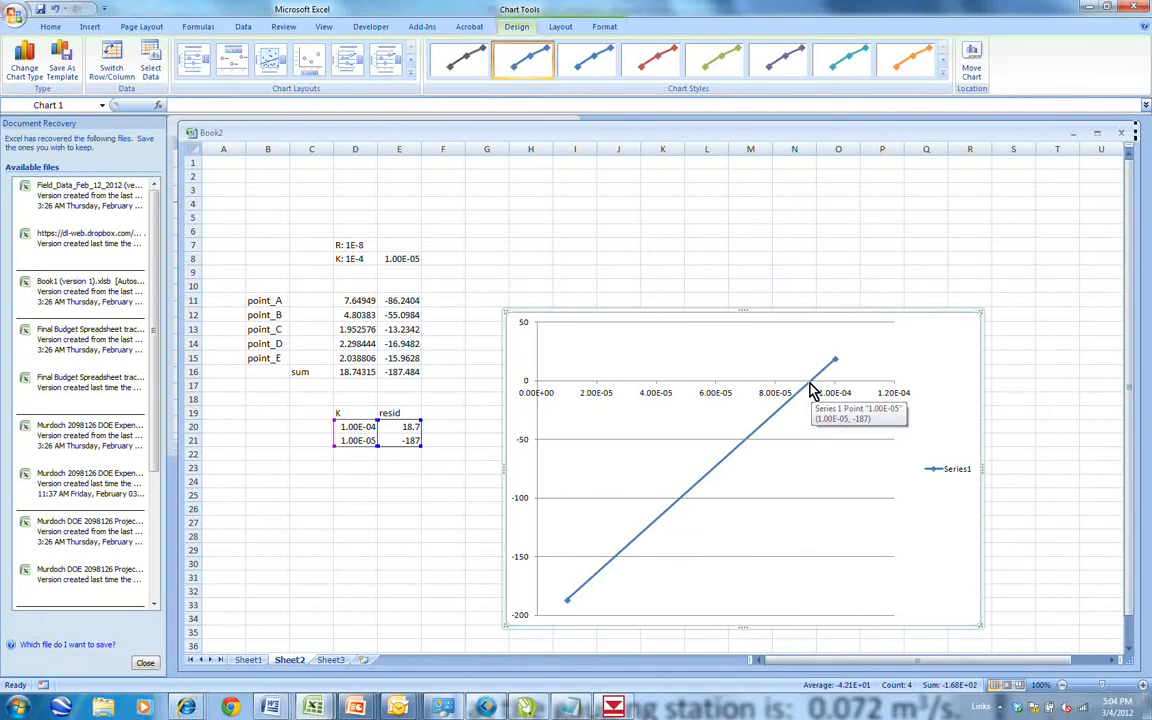
Switch to GMS, close the observation point properties and make K and R the active coverage.
left_click(615, 709)
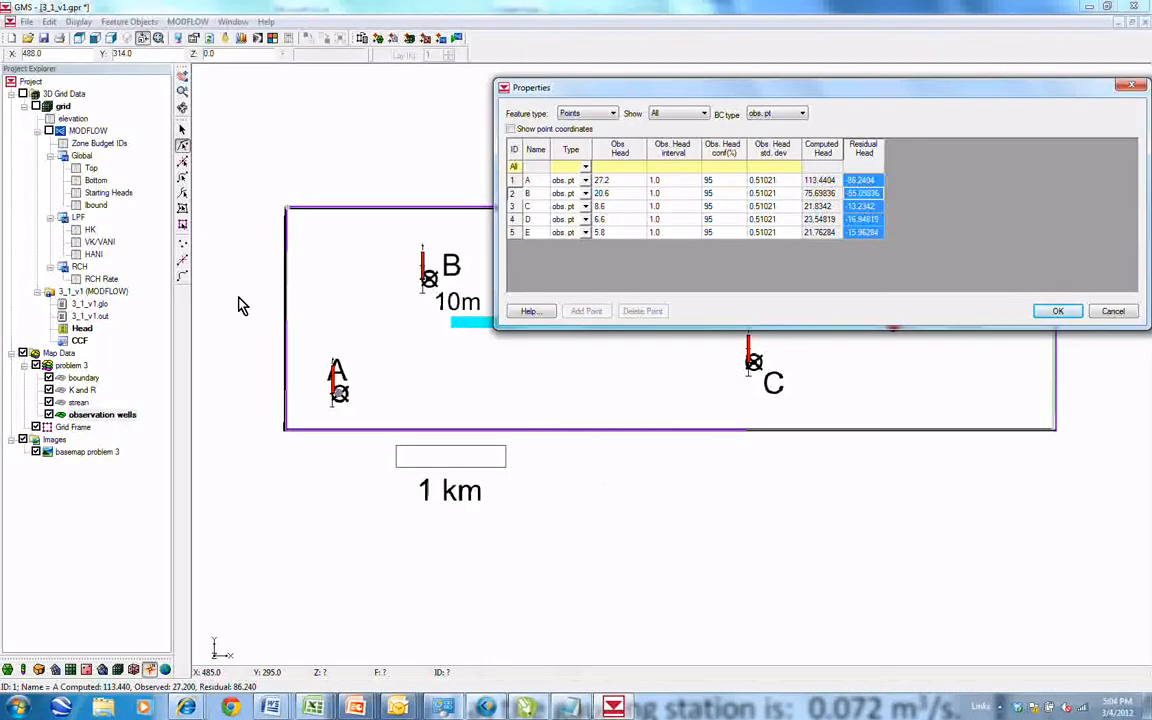
left_click(81, 391)
left_click(1057, 311)
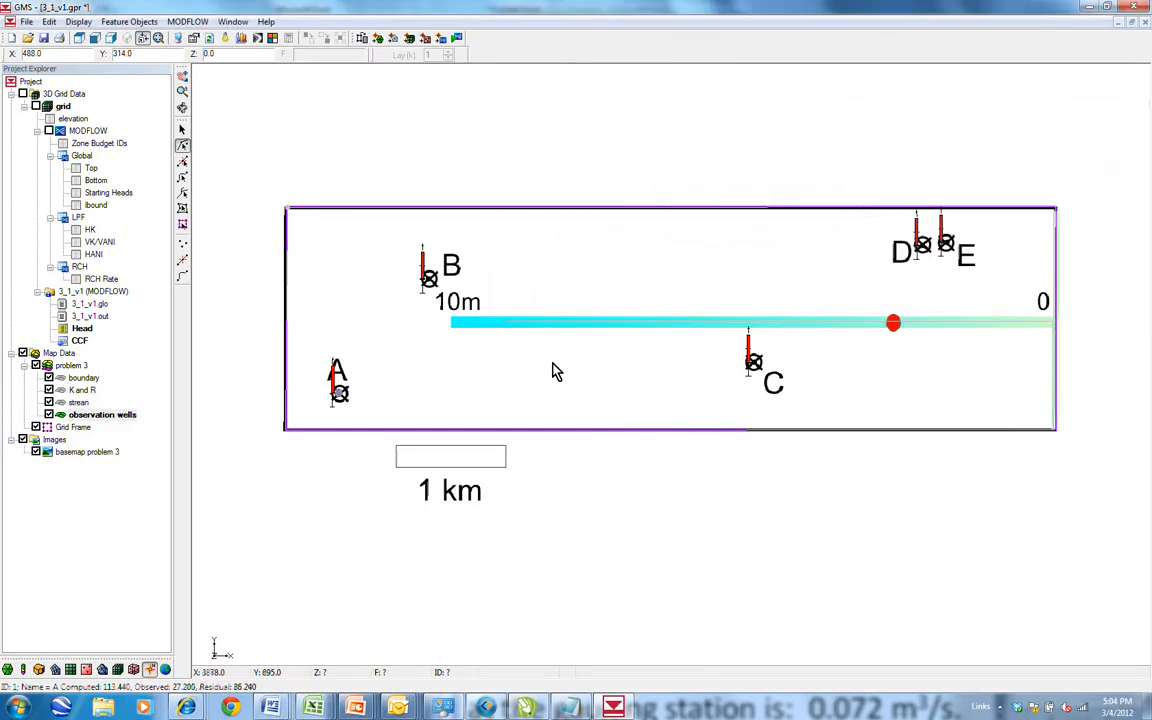
double_click(81, 390)
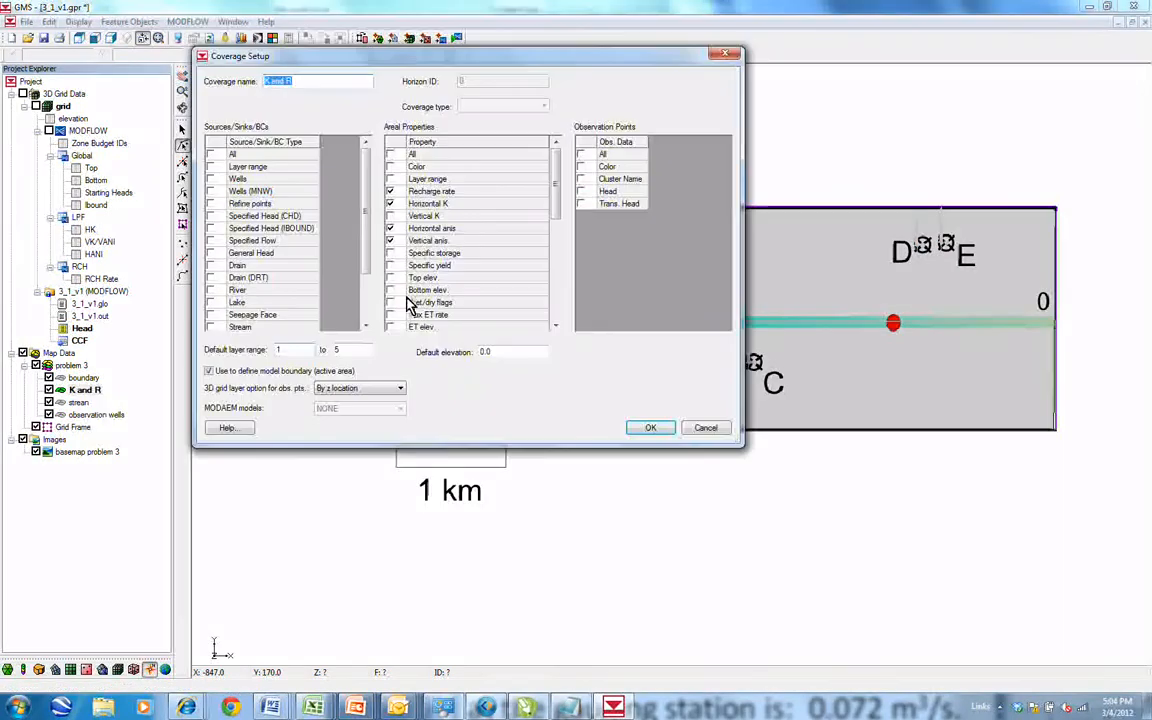
left_click(650, 428)
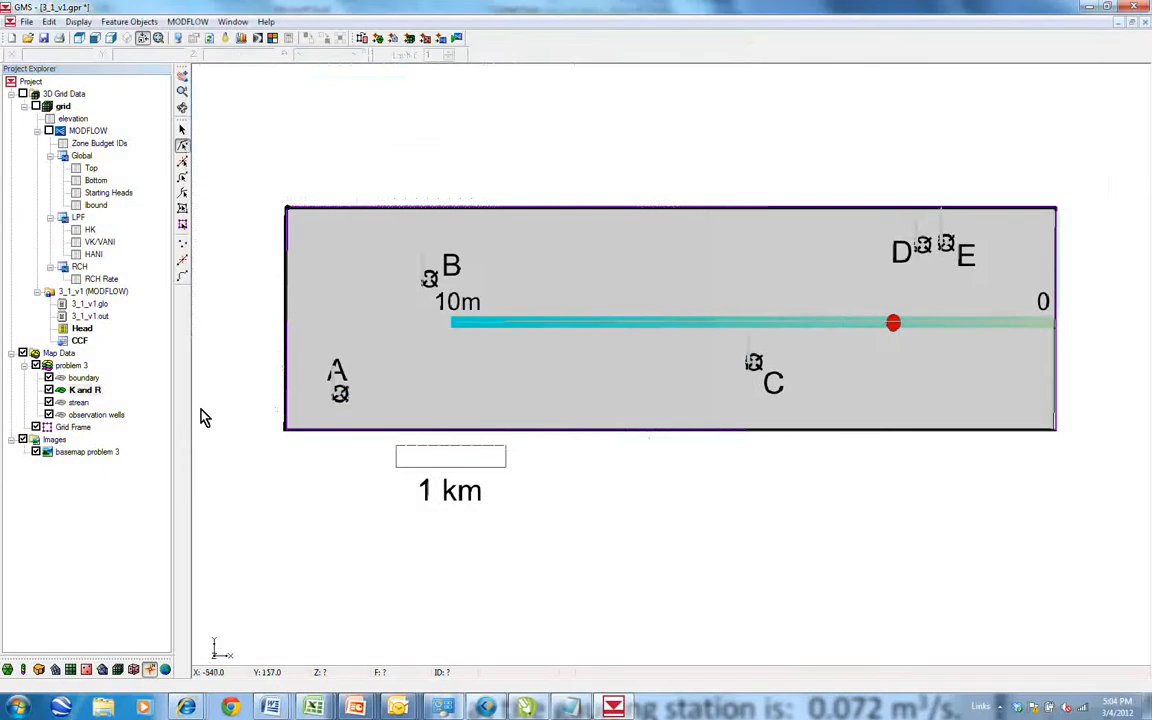
Set the horizontal K of the polygon in the K and R coverage's attribute table to 0.00009.
right_click(90, 390)
left_click(145, 466)
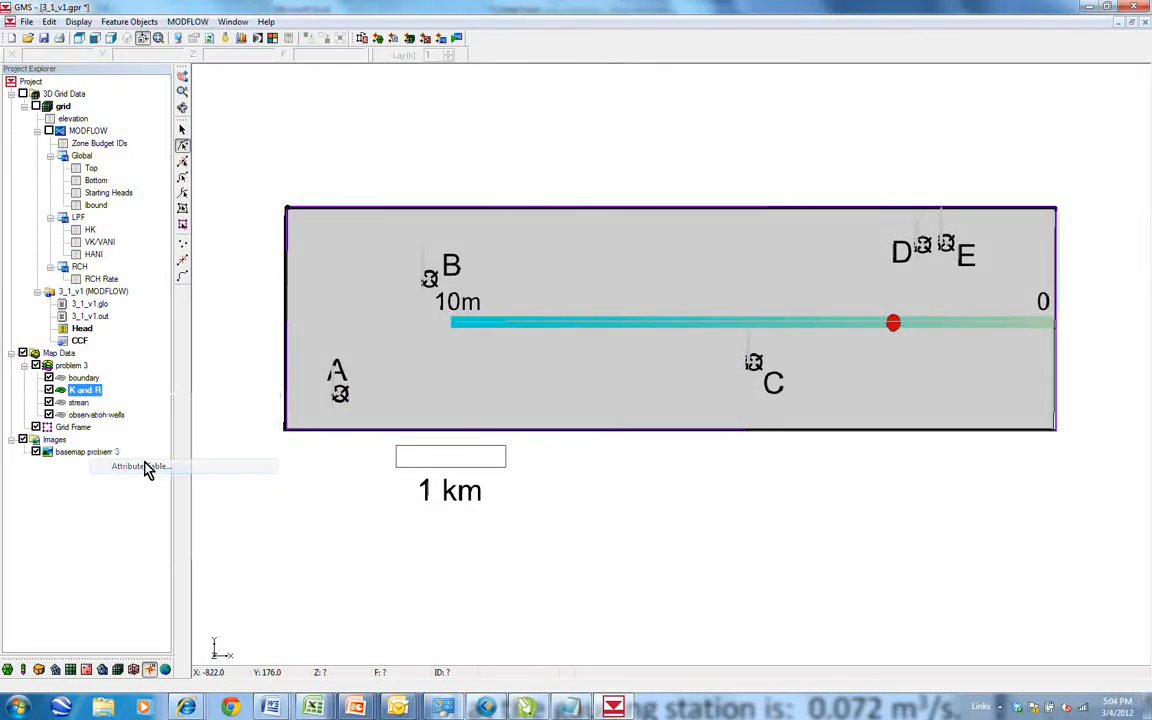
left_click(613, 114)
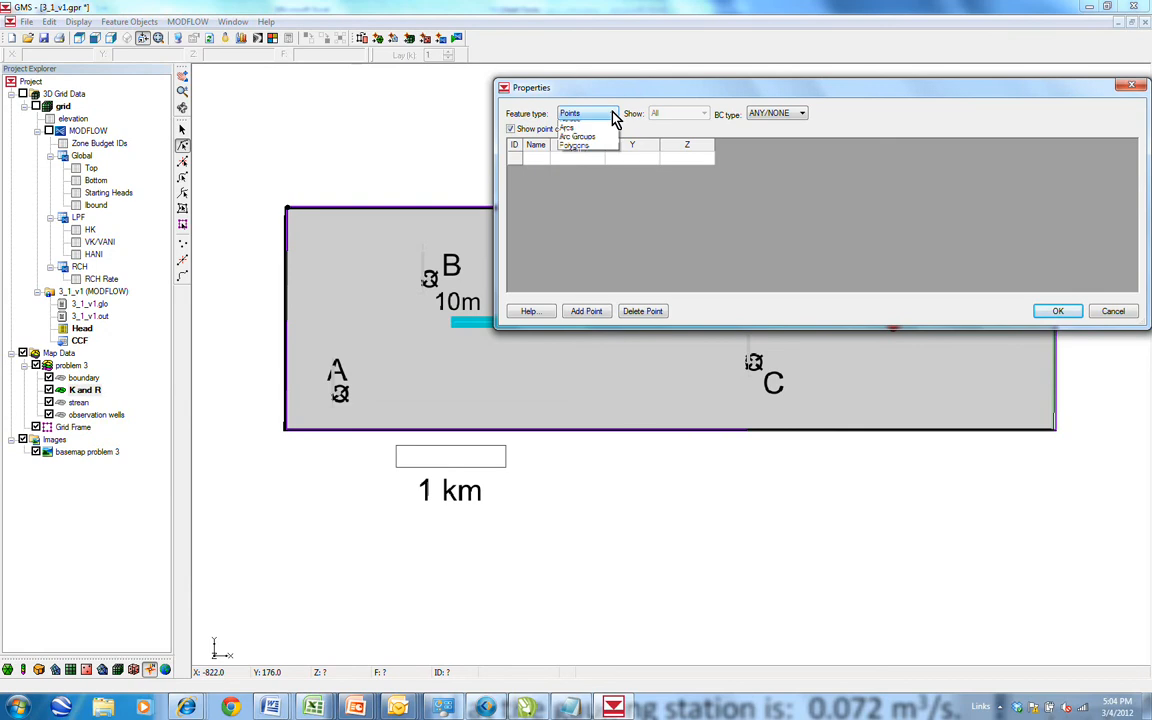
left_click(602, 162)
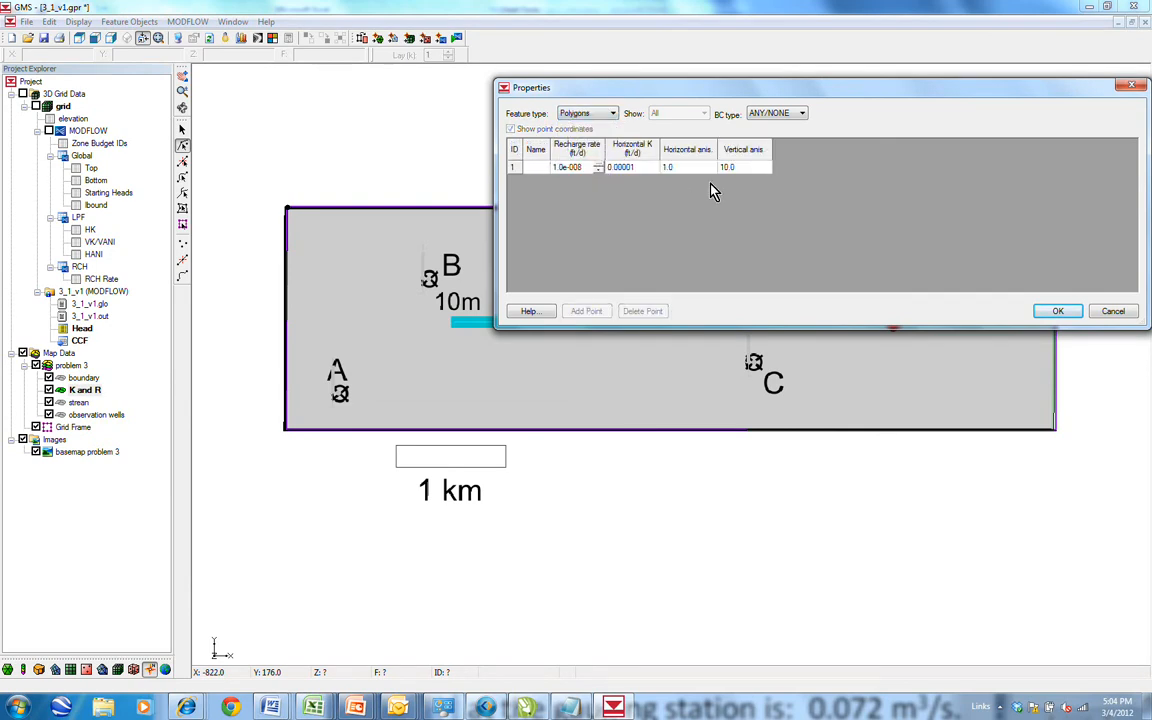
left_click(632, 168)
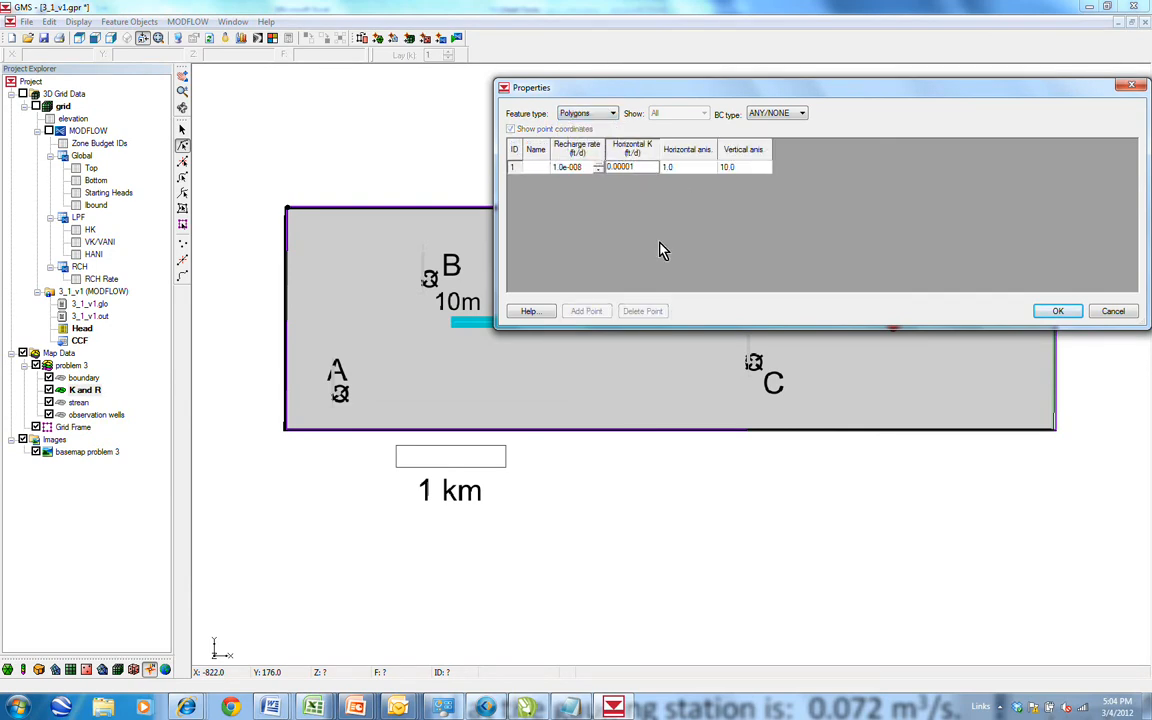
key("BackSpace")
type("5")
left_click(1052, 310)
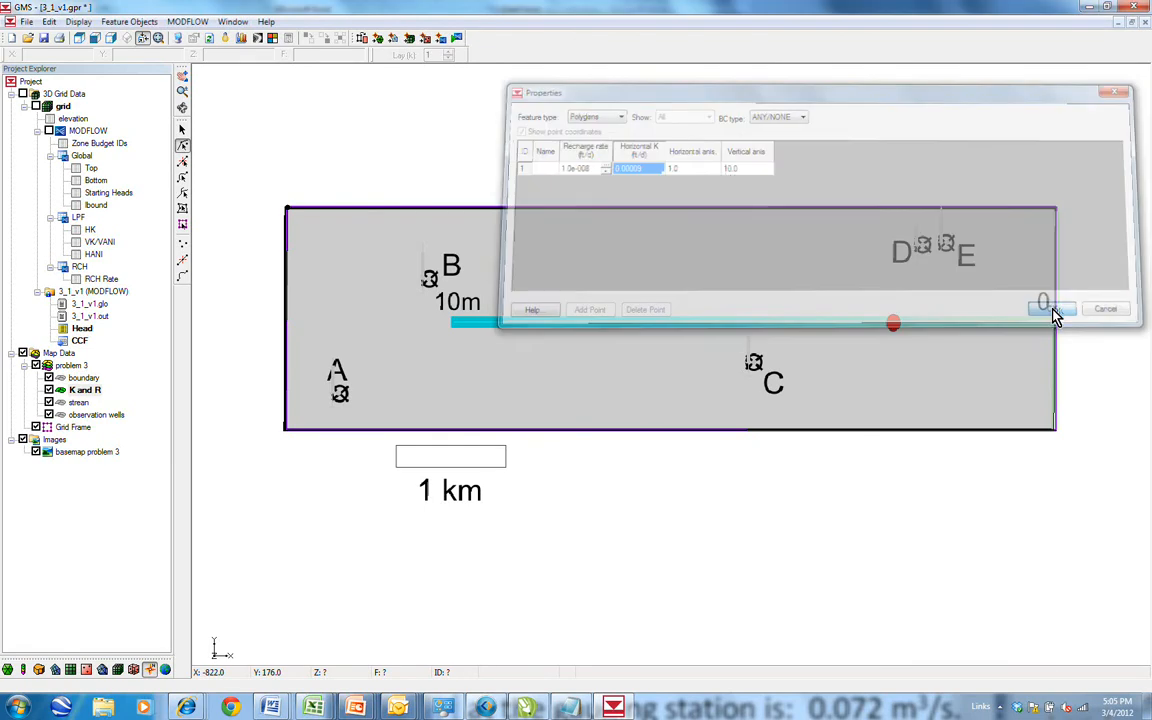
Map all applicable coverages to the MODFLOW model, then save the project and run MODFLOW, reading in the solution.
left_click(443, 41)
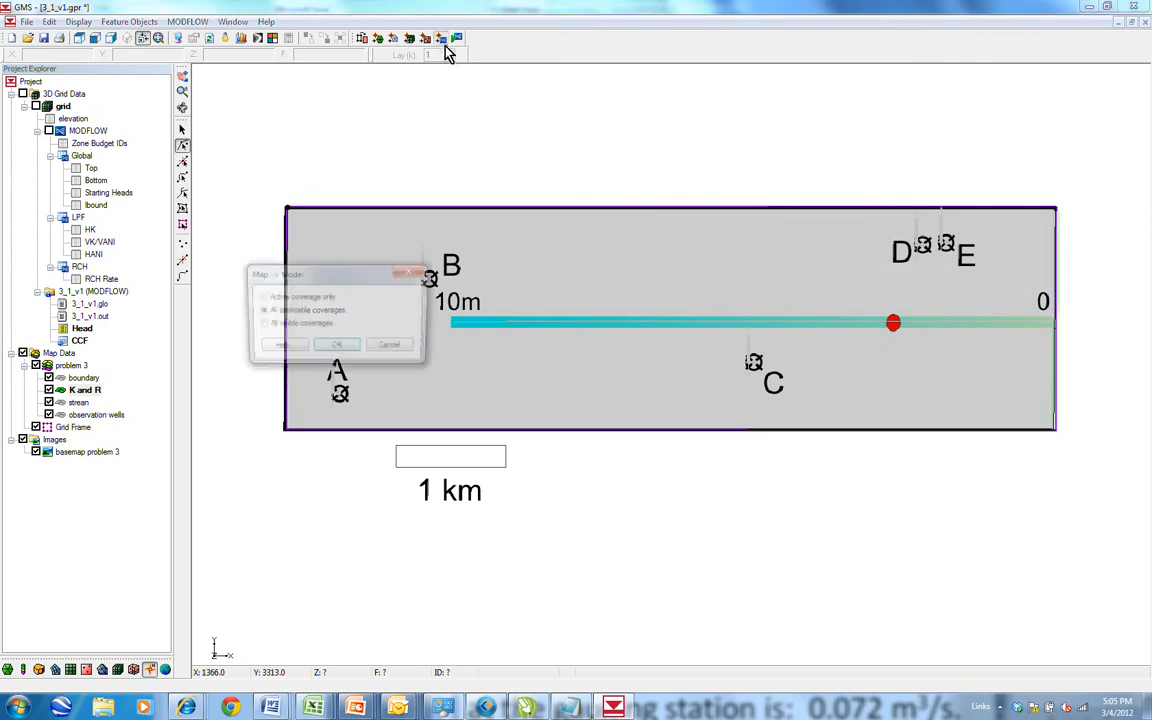
left_click(345, 349)
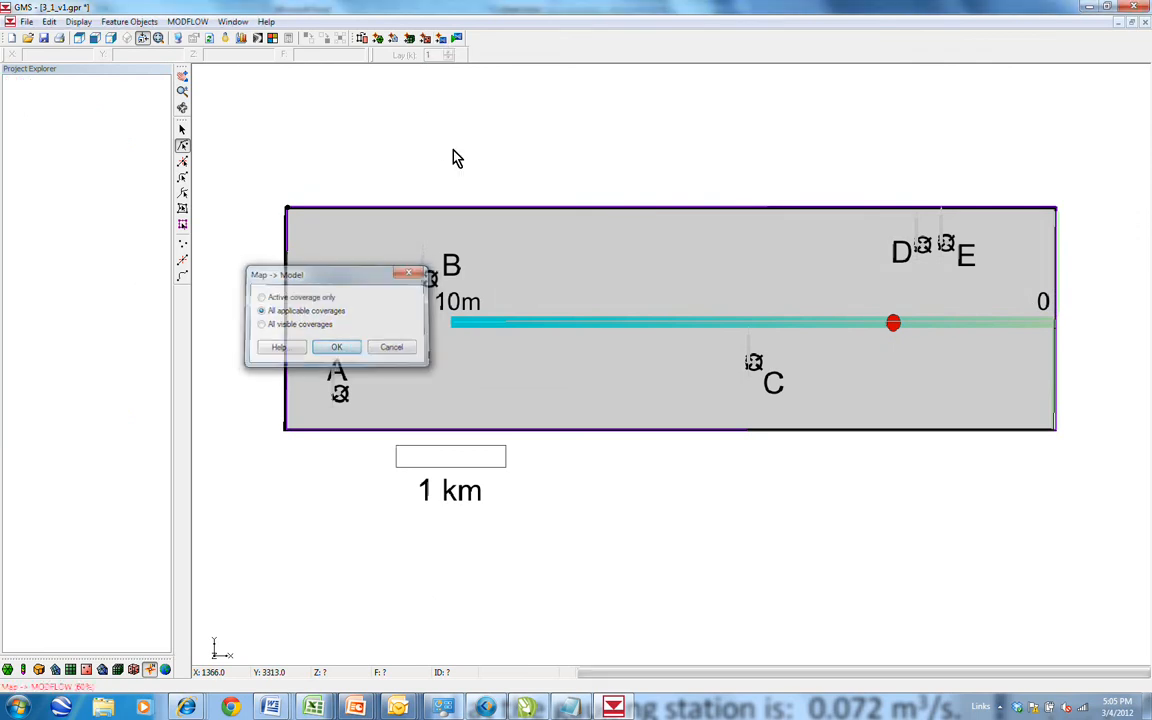
left_click(458, 40)
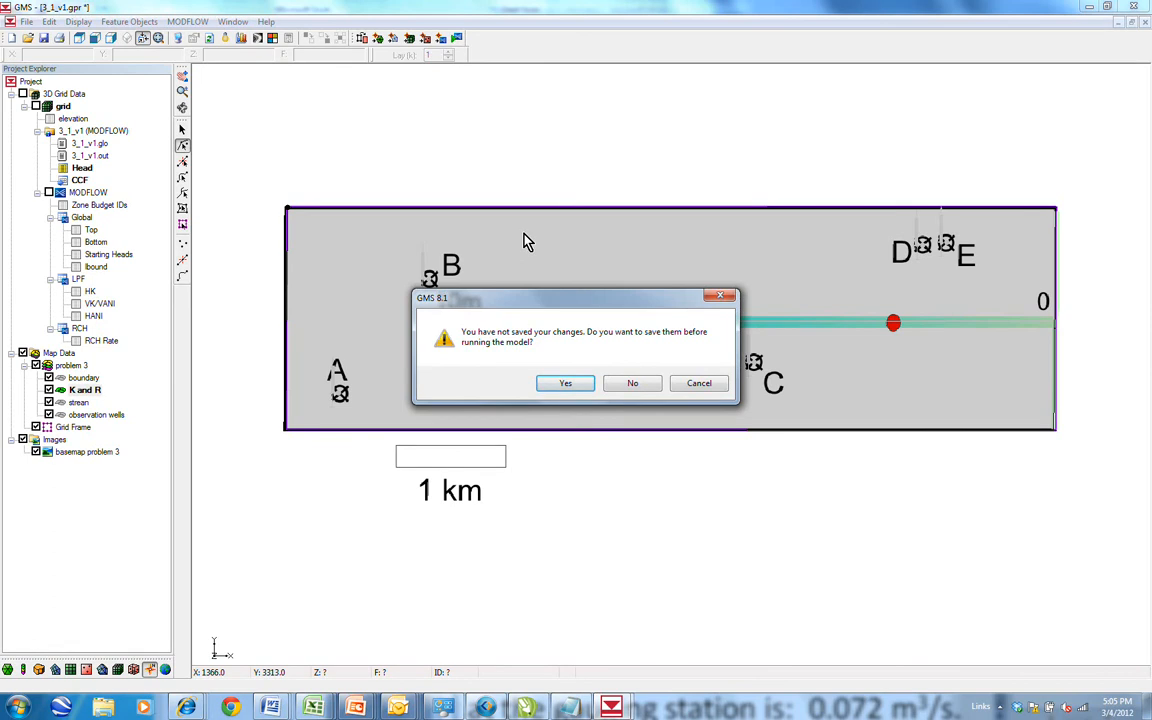
left_click(568, 386)
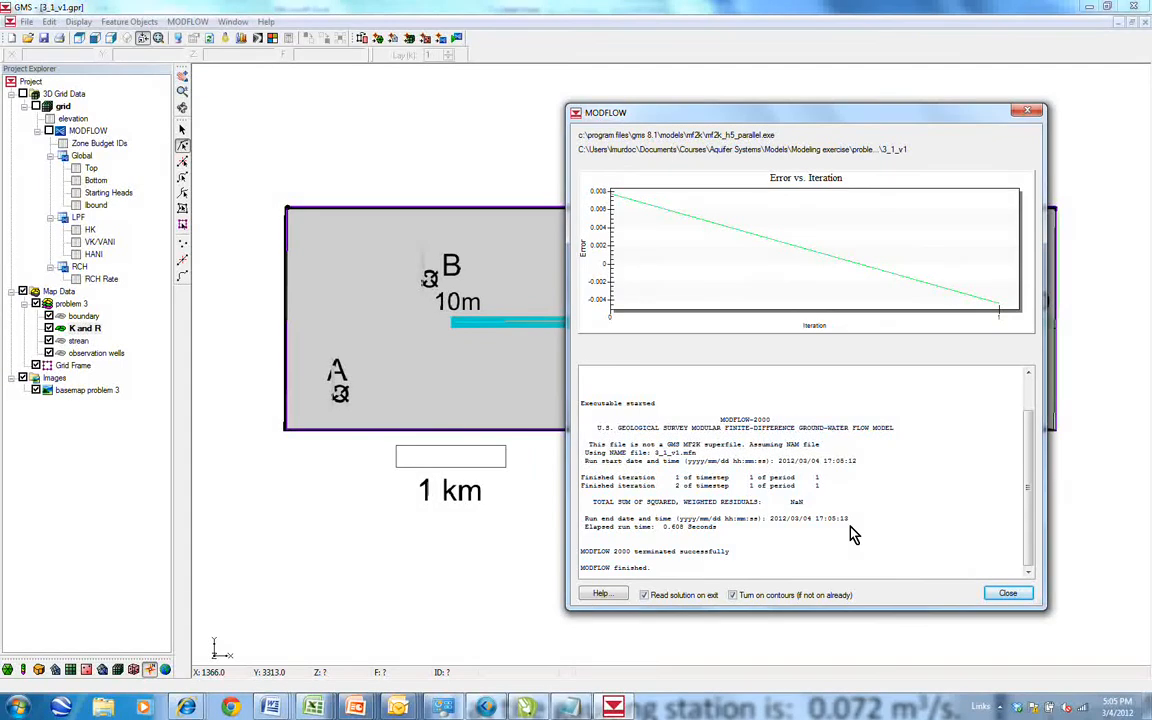
left_click(1010, 594)
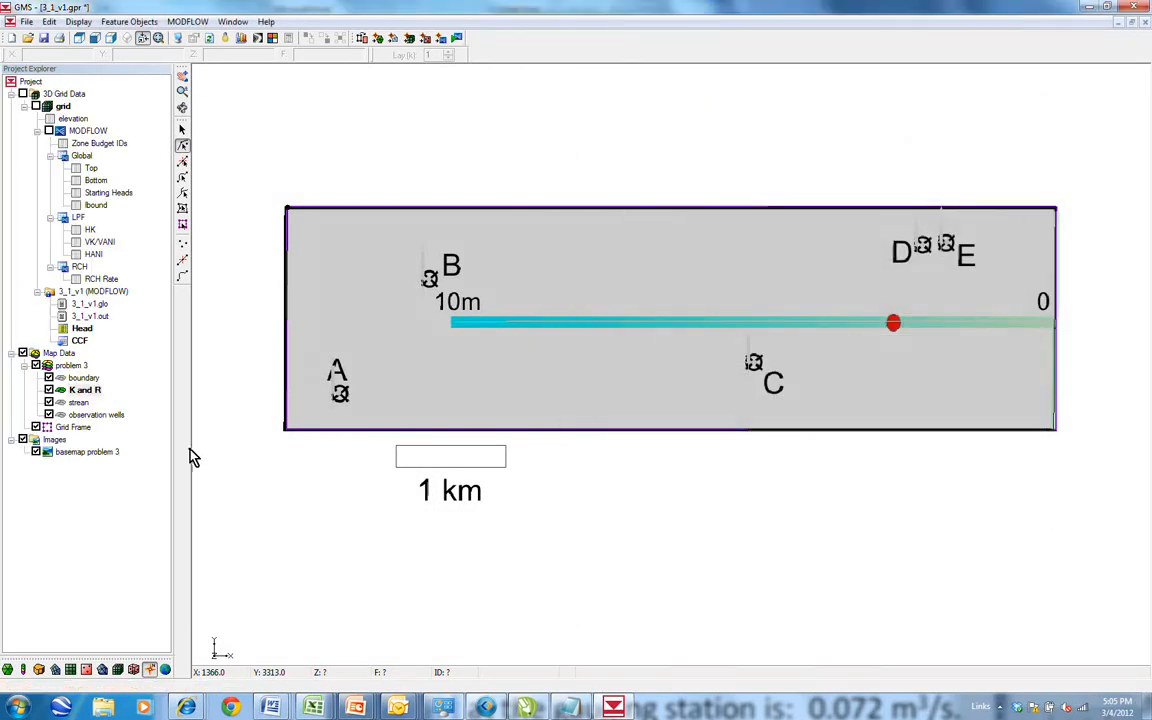
Make observation wells the active coverage, open the properties of observation point A, and show all points in the table.
left_click(96, 414)
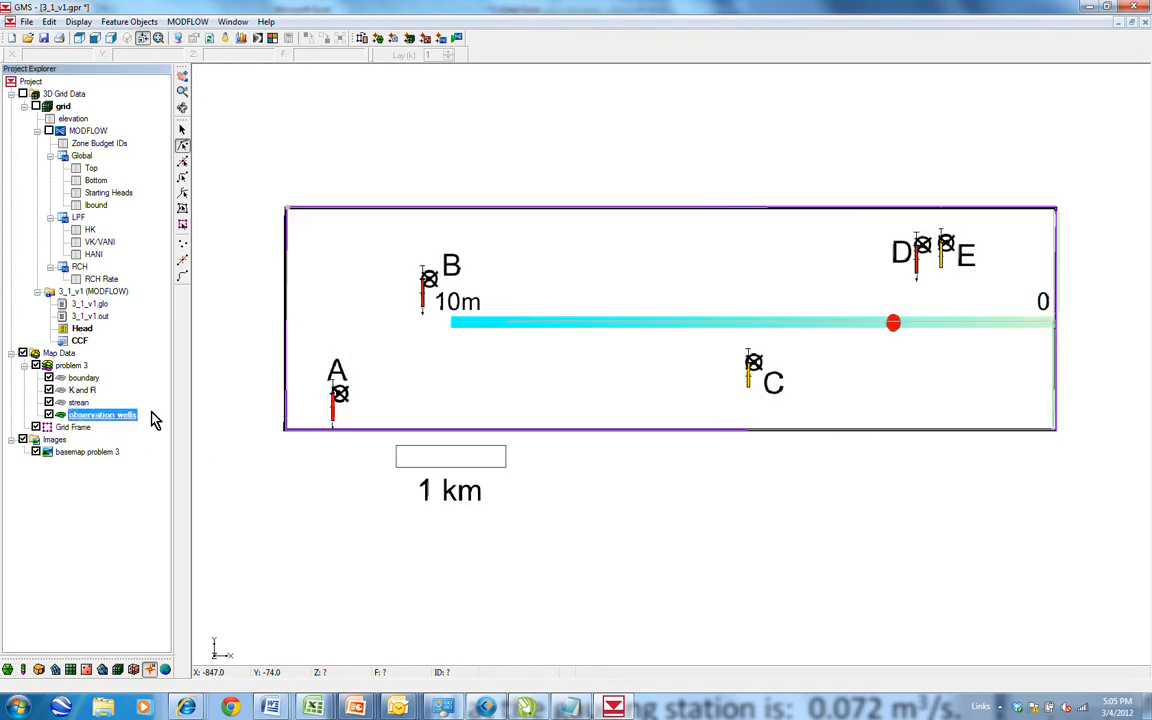
left_click(341, 395)
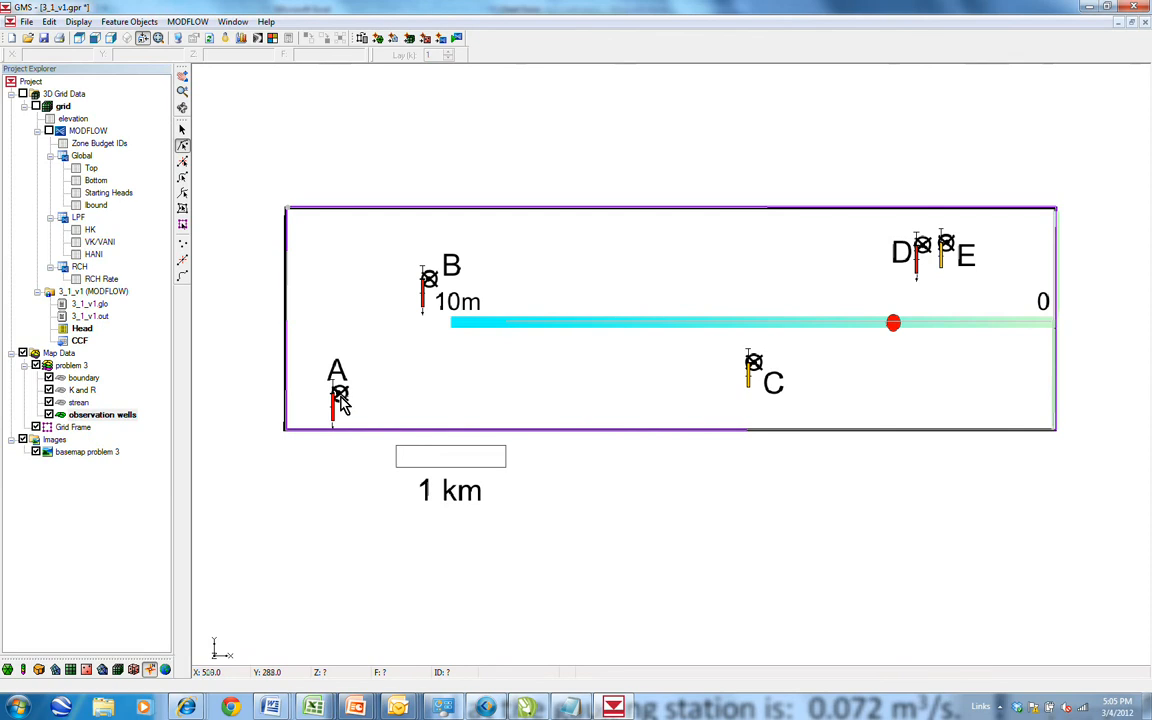
double_click(341, 395)
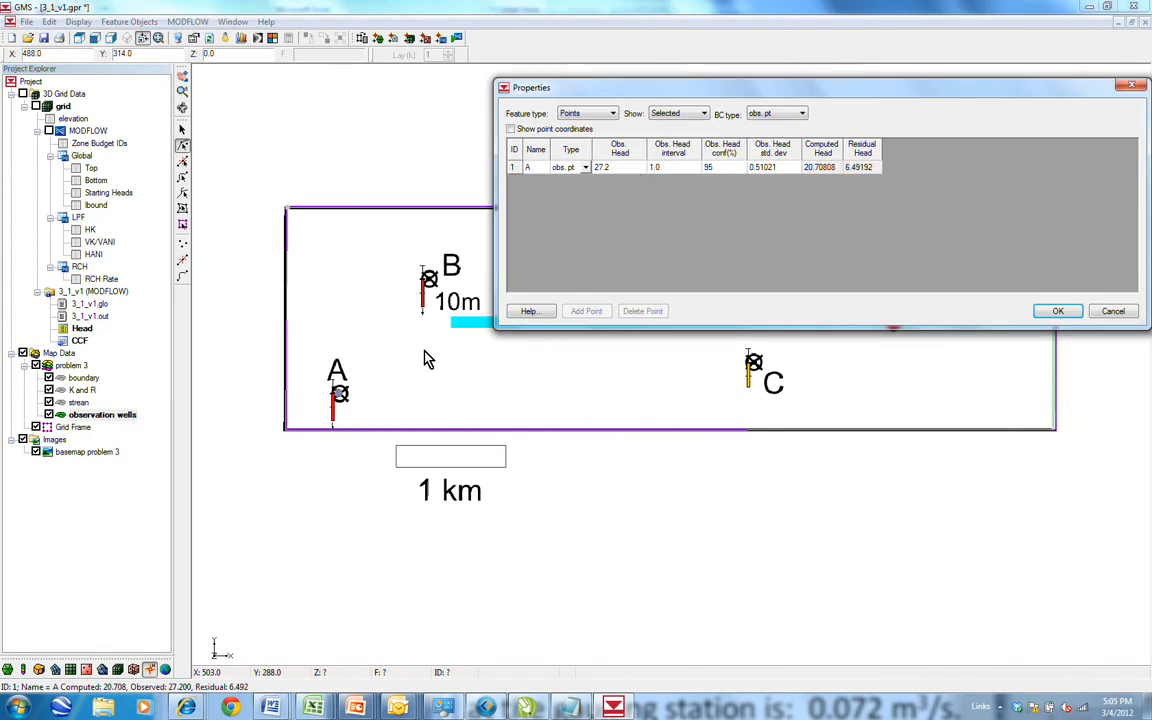
left_click(610, 114)
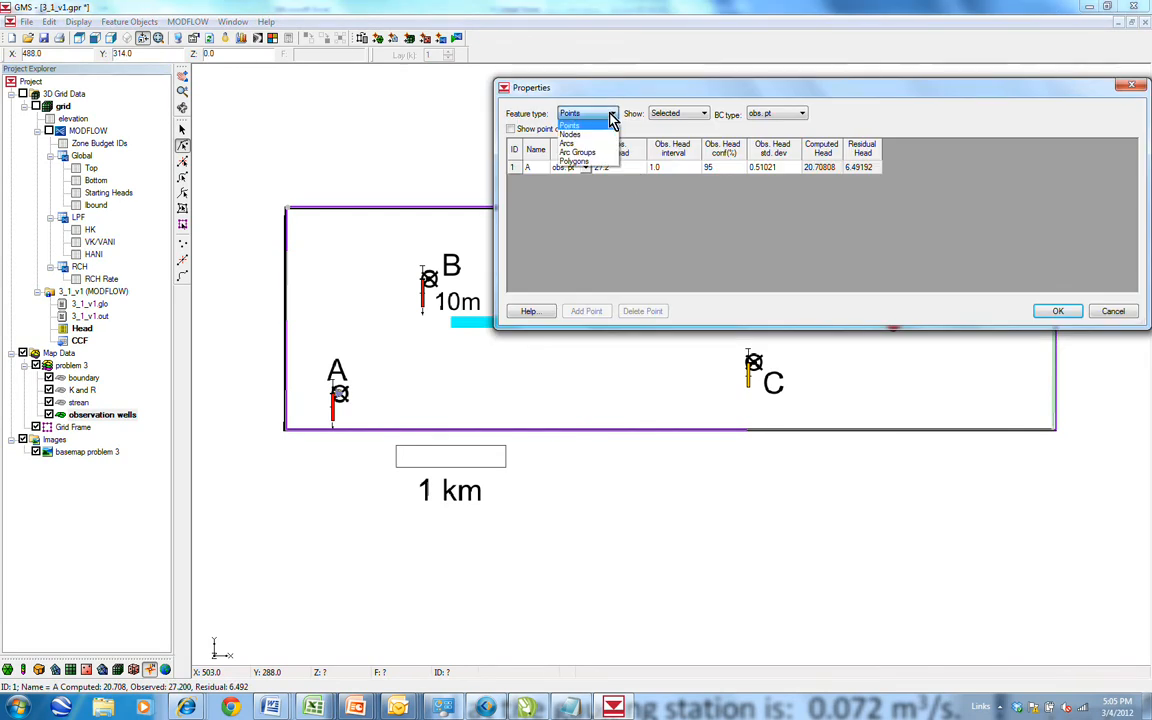
left_click(645, 114)
left_click(703, 114)
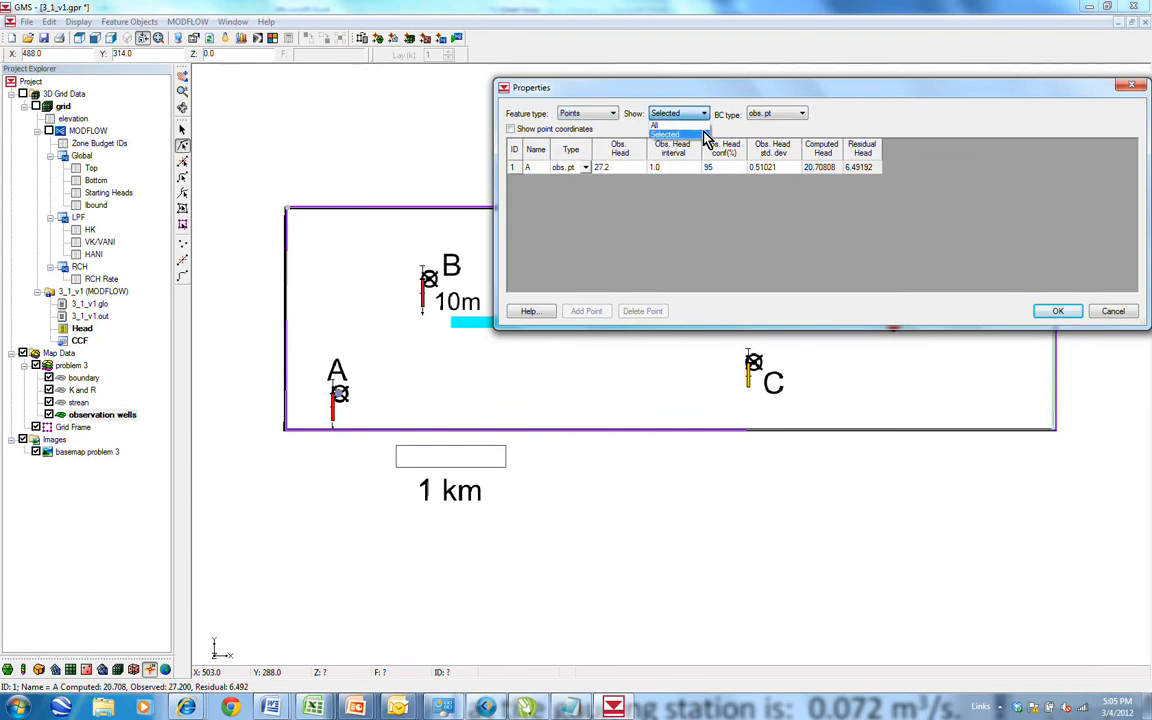
left_click(704, 133)
left_click(704, 115)
left_click(699, 125)
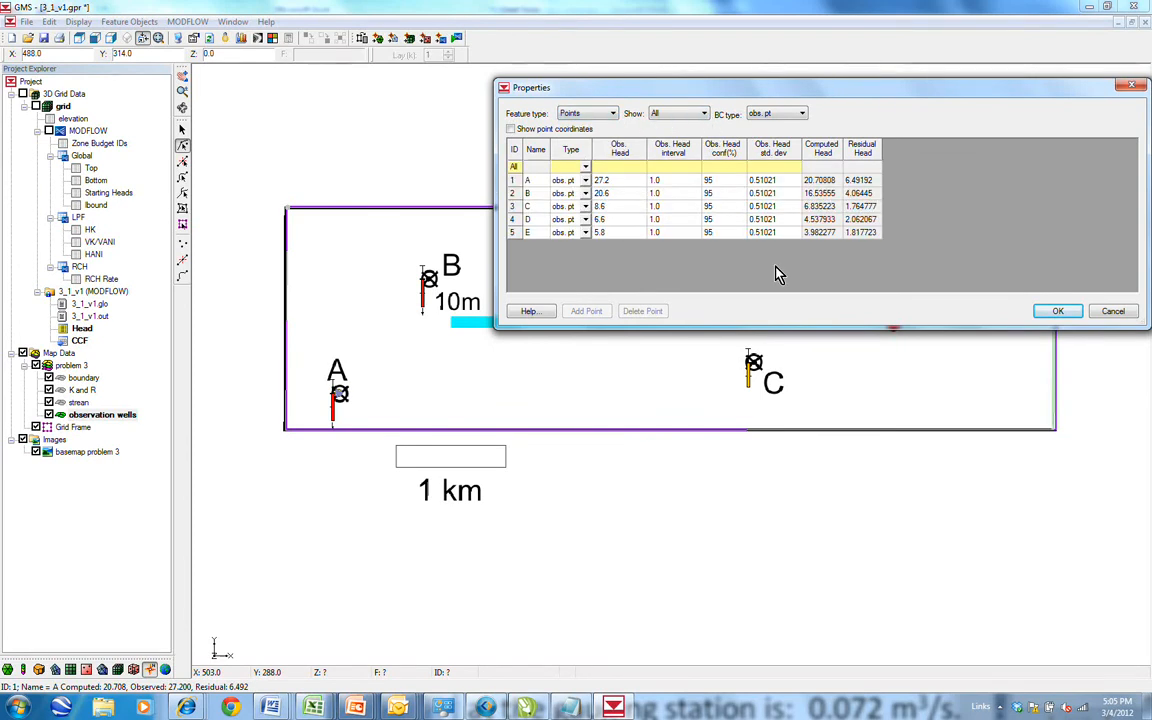
Copy the residual heads of points A to E and paste them into F11:F15 of Book2 in Excel.
left_click_drag(858, 180, 868, 238)
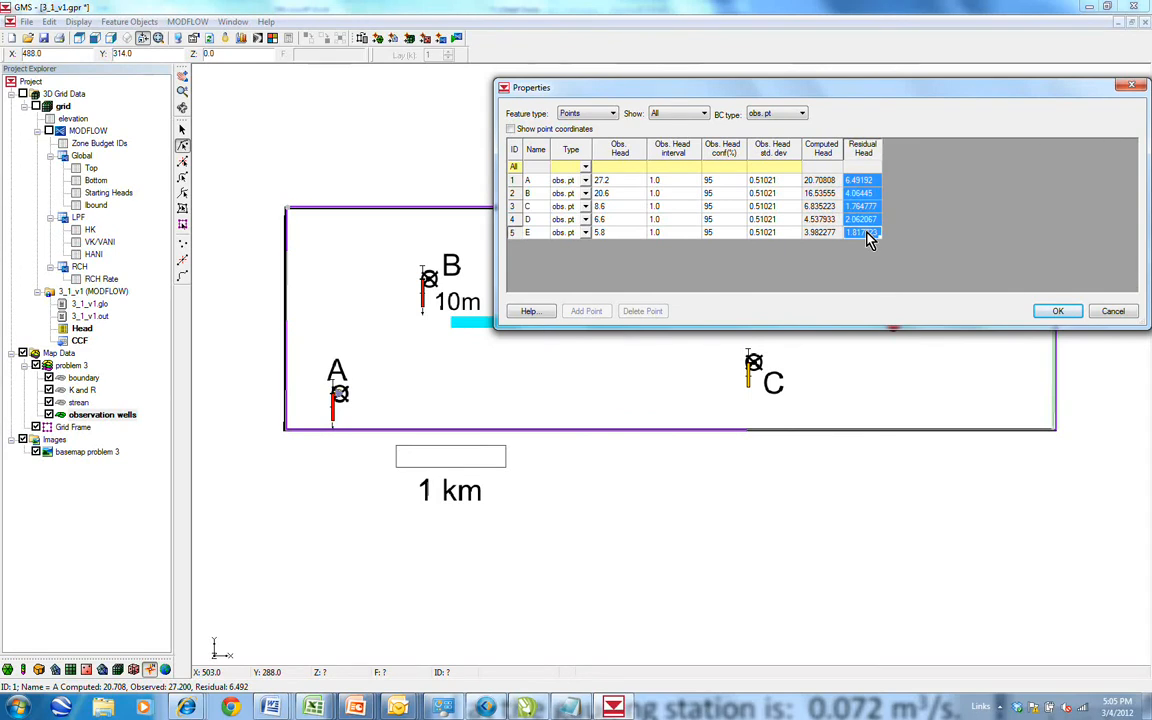
right_click(866, 208)
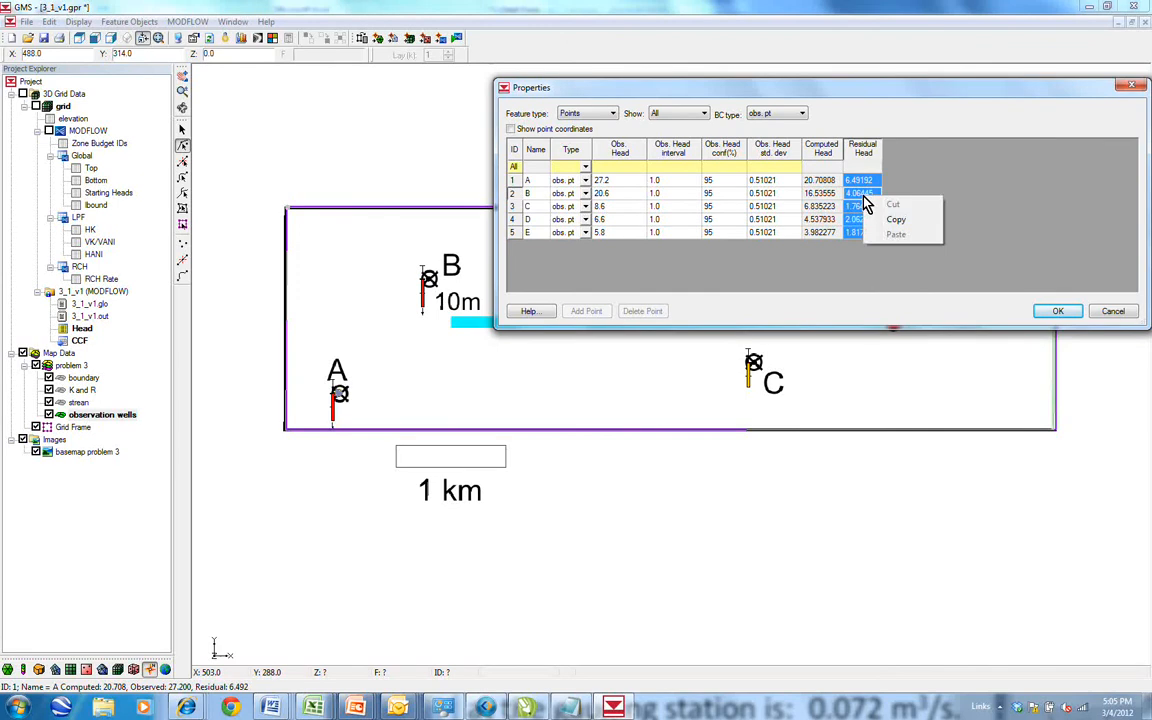
left_click(882, 222)
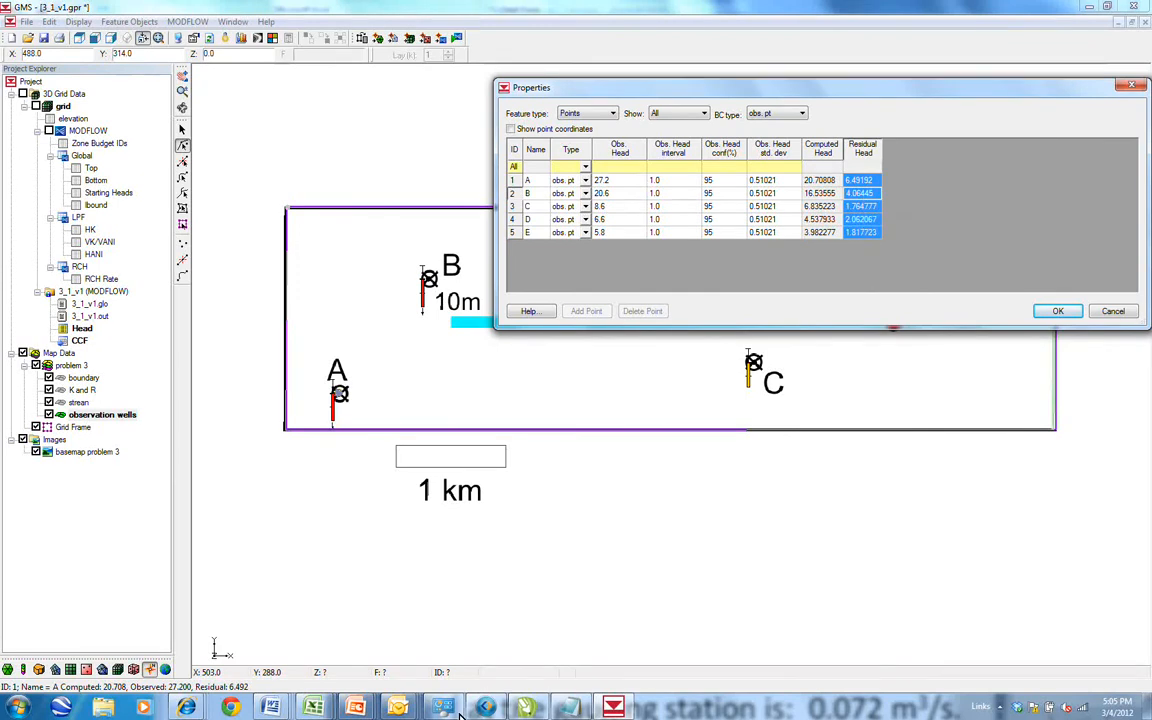
left_click(310, 708)
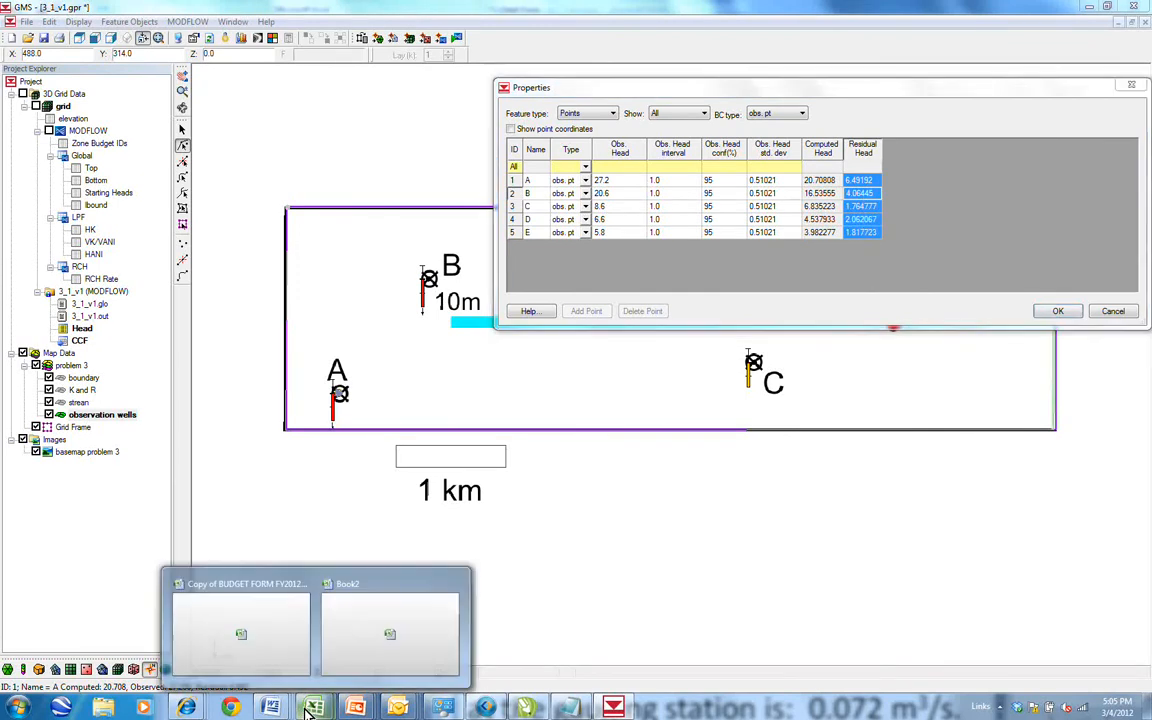
left_click(375, 650)
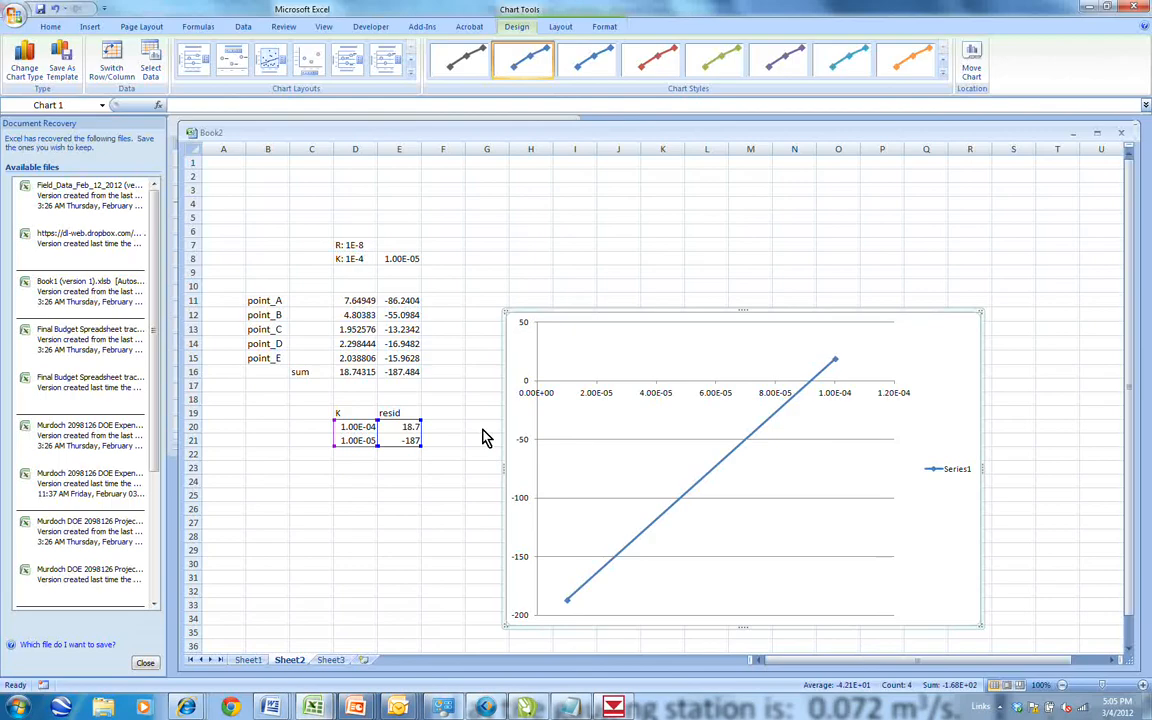
left_click_drag(443, 300, 443, 358)
left_click(447, 306)
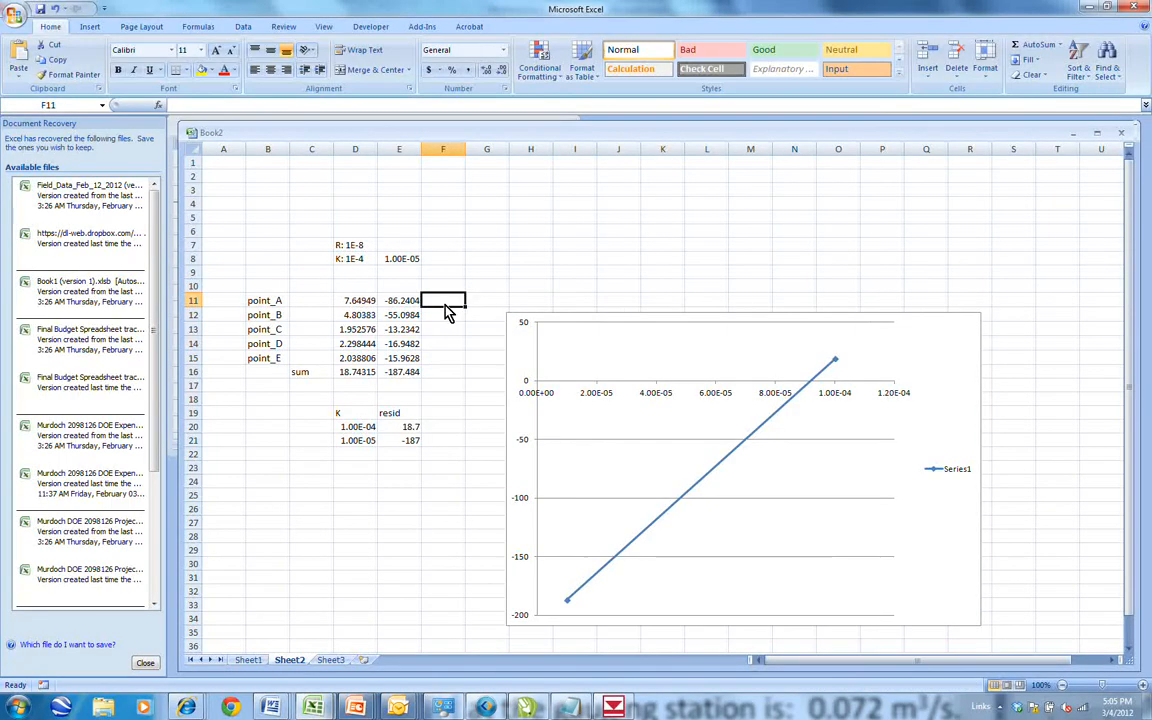
right_click(447, 306)
left_click(477, 344)
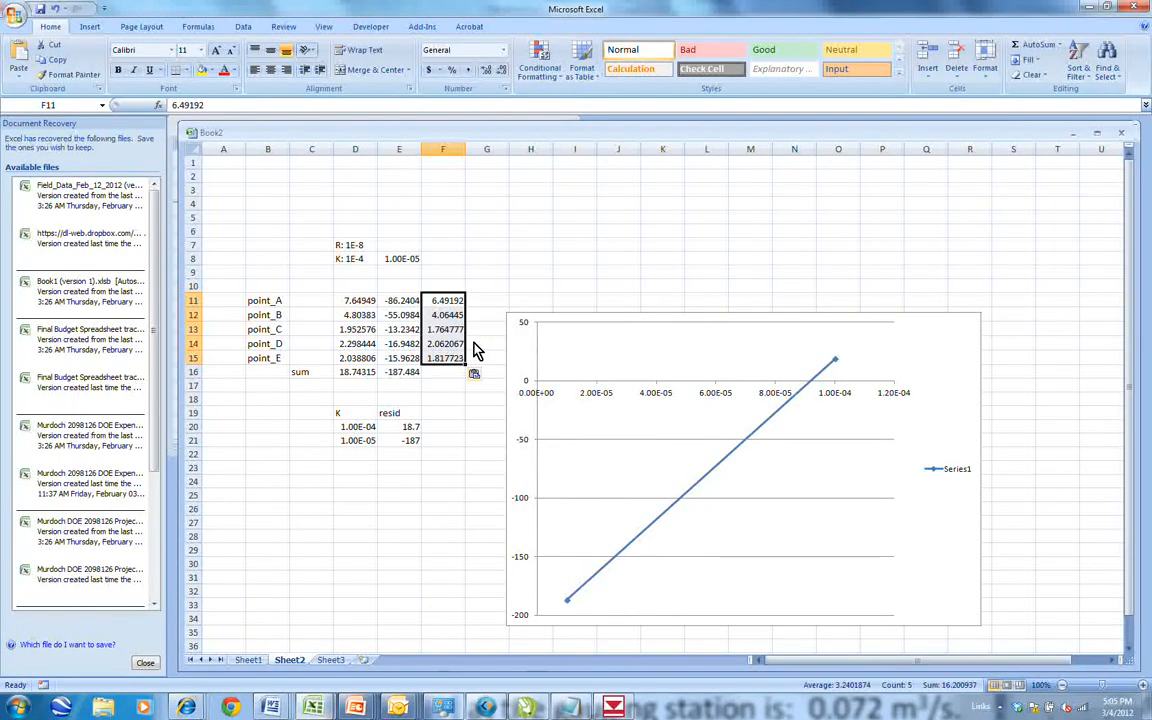
Enter the K value 9E-5 in F8 and extend the residual sum formula from E16 into F16.
left_click(440, 264)
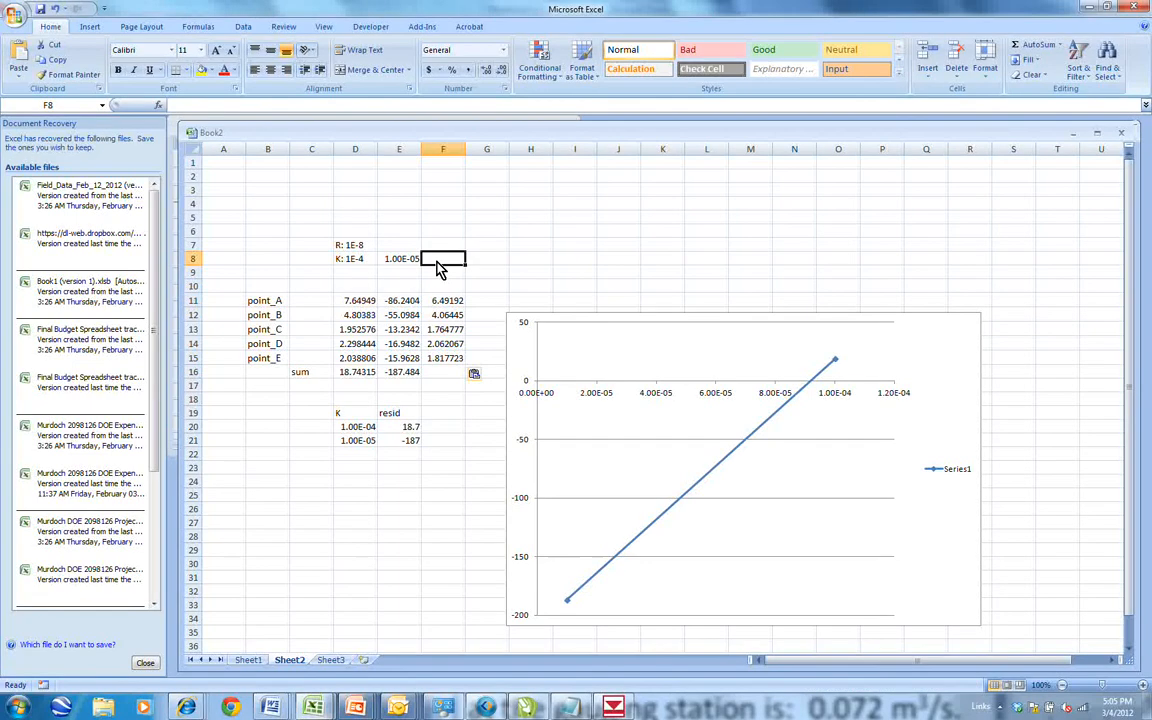
type("9E-5")
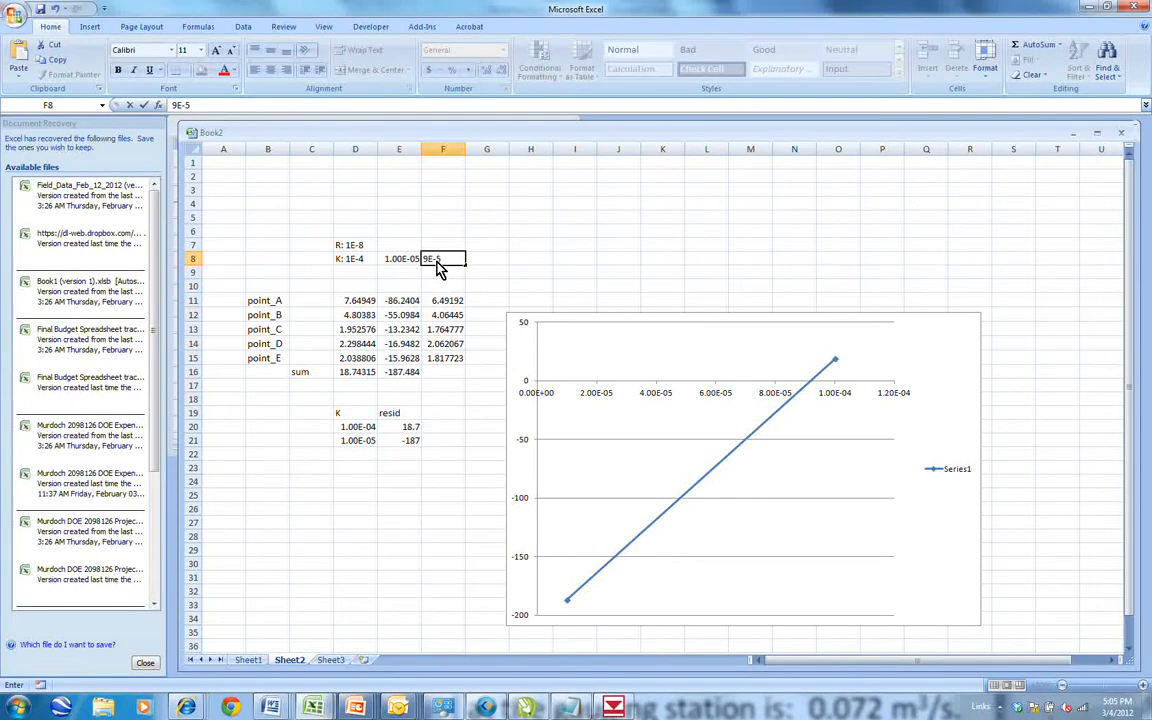
key("Return")
left_click(416, 376)
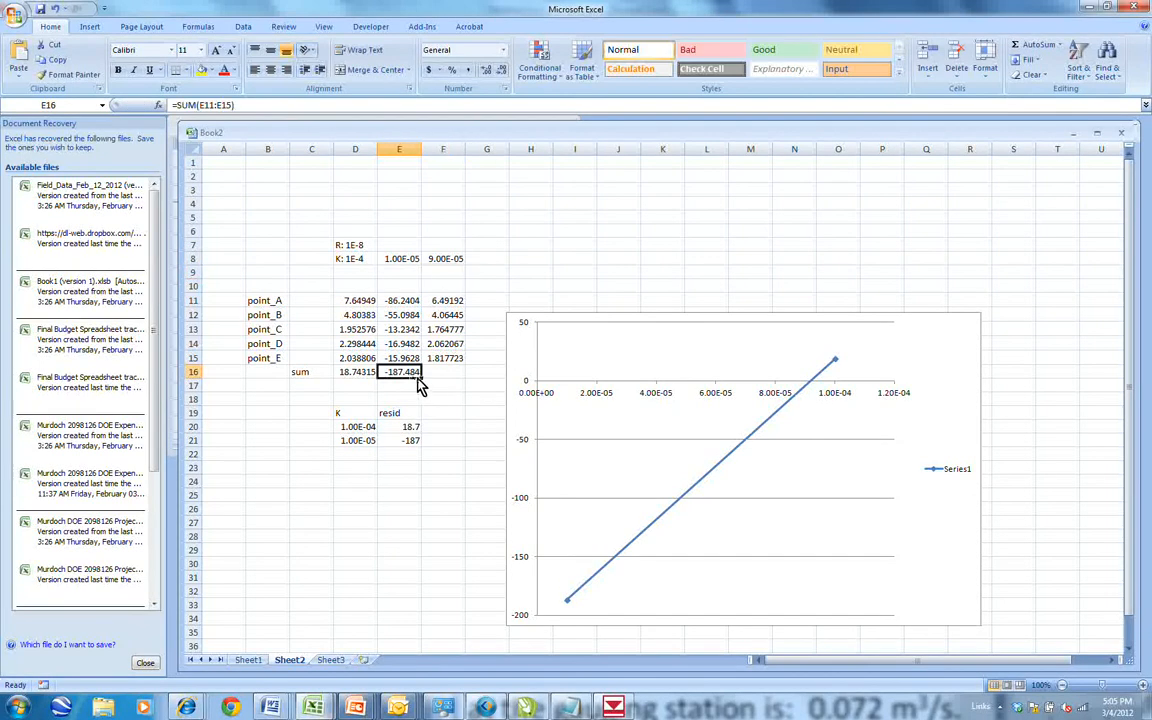
left_click_drag(421, 379, 452, 384)
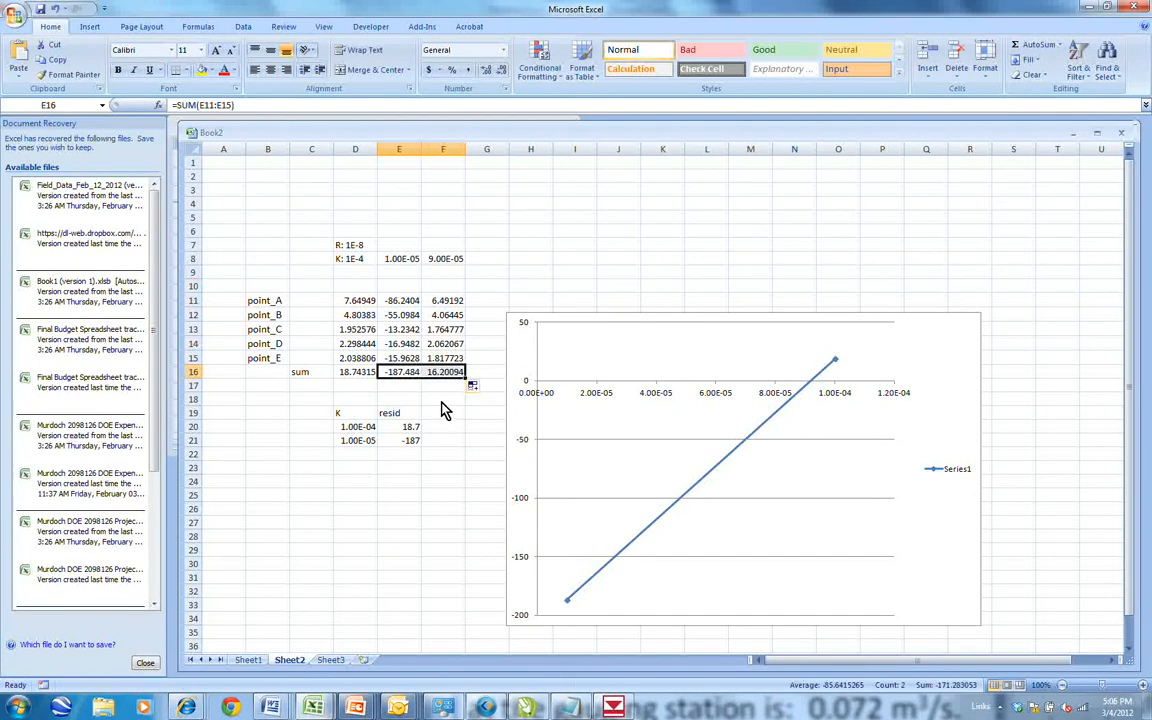
left_click(444, 390)
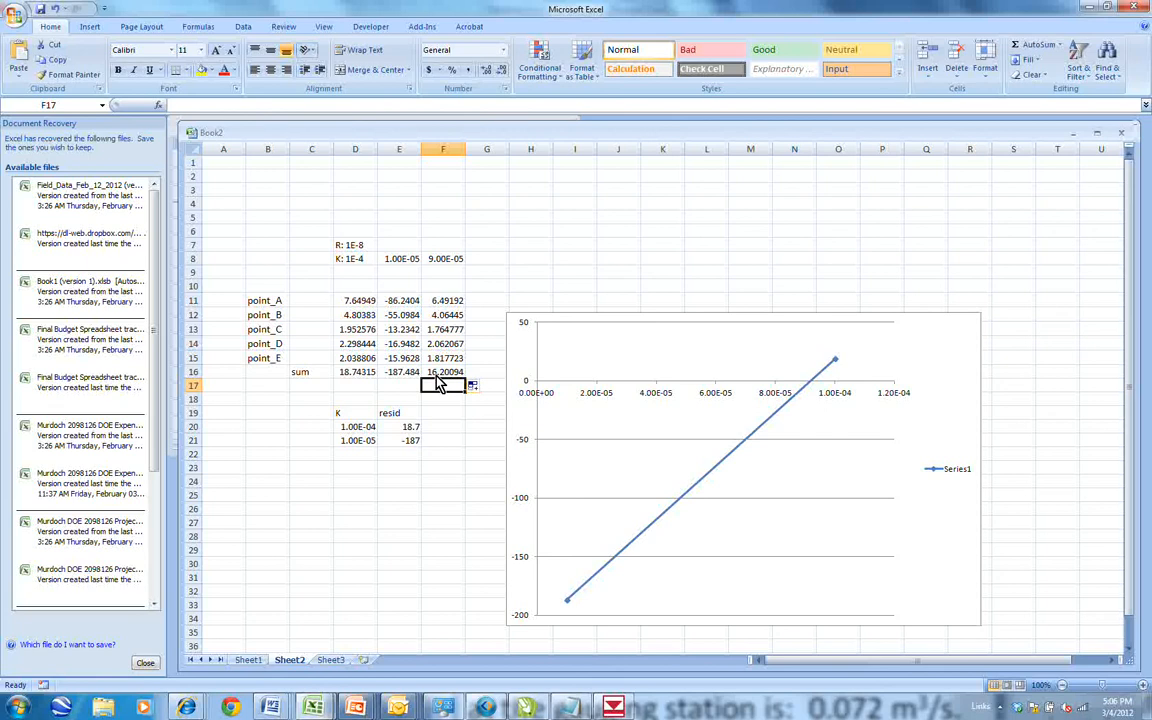
left_click(440, 373)
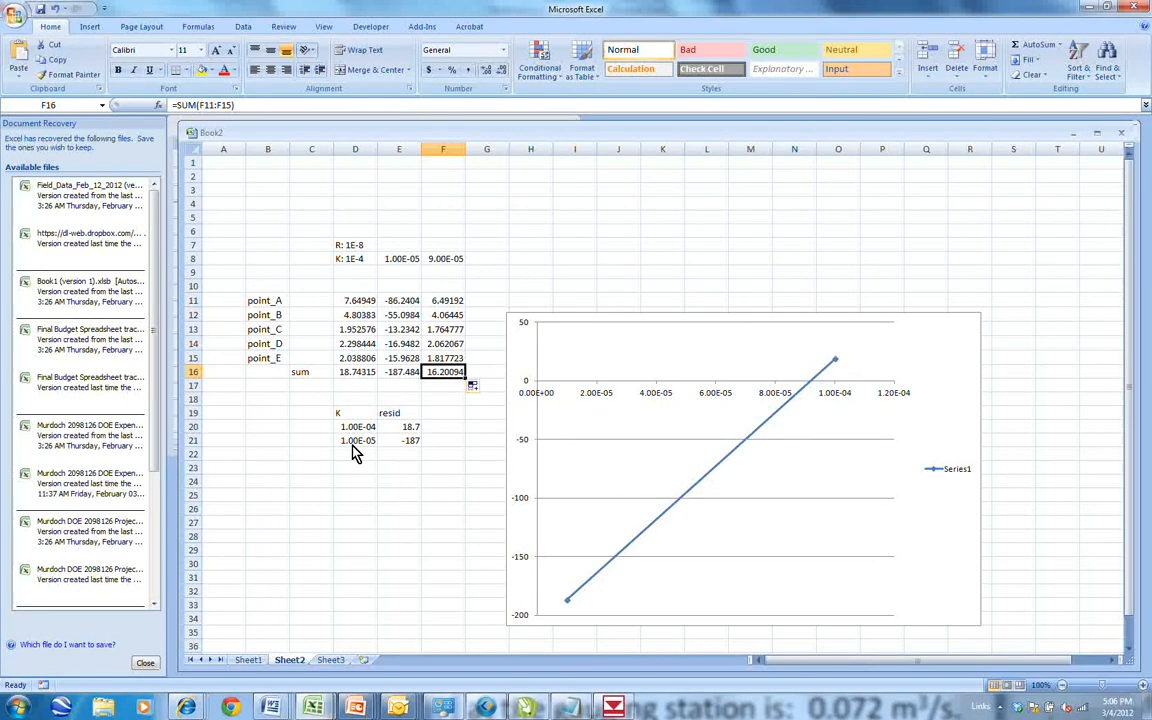
Move the K and residual pair for K 1.00E-05 from D21:E21 down to D24:E24.
left_click_drag(352, 446, 409, 446)
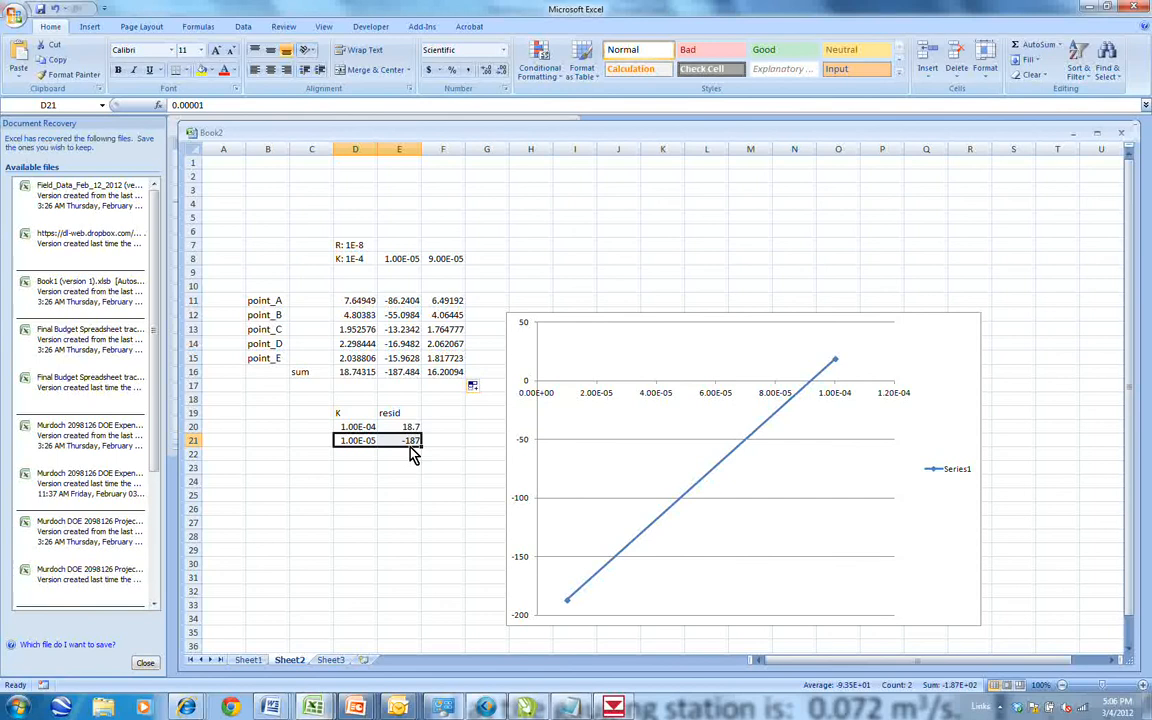
key("ctrl+c")
key("Down")
key("Down")
key("Down")
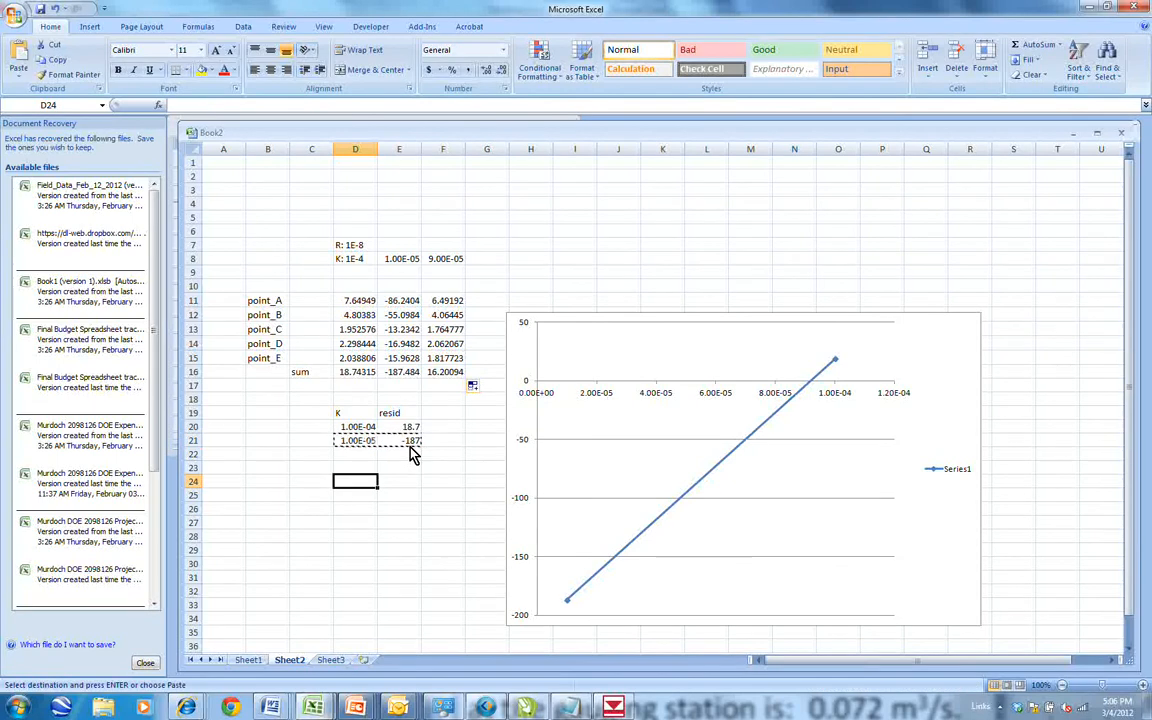
key("Return")
key("Up")
key("Up")
key("Up")
key("Up")
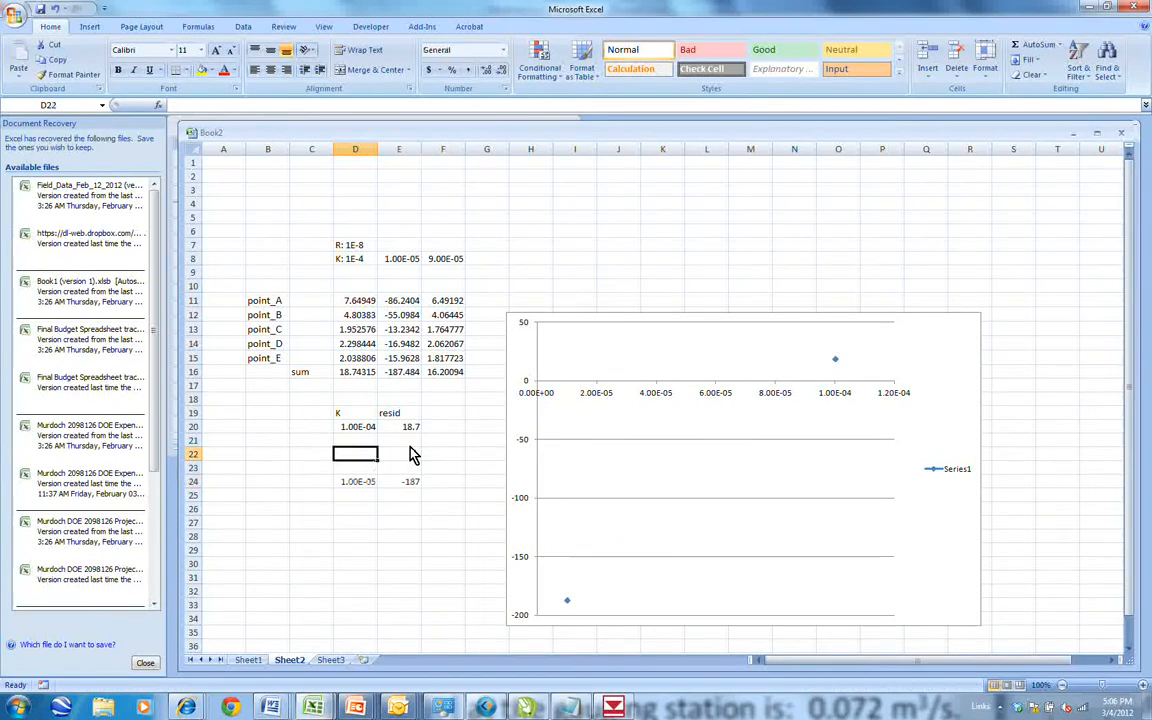
Add the new calibration point in row 21 with K 9E-5 in D21 and residual 16.2 in E21.
key("Down")
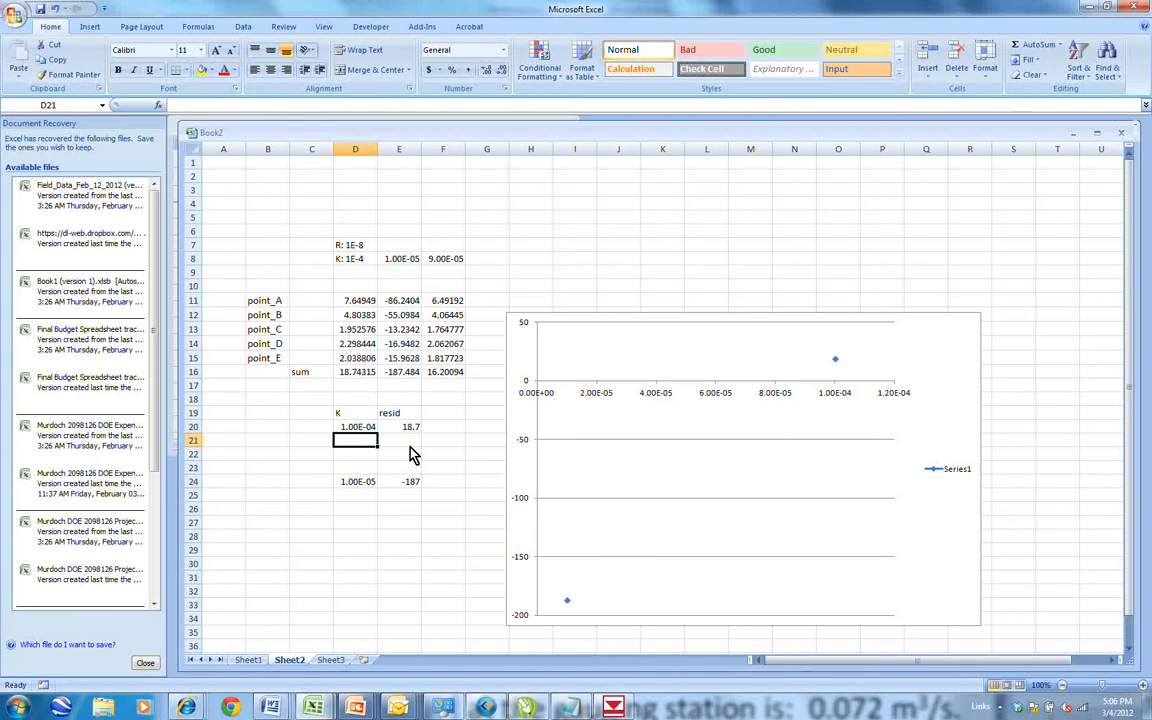
key("Down")
key("Down")
key("Up")
key("Up")
key("Down")
key("Down")
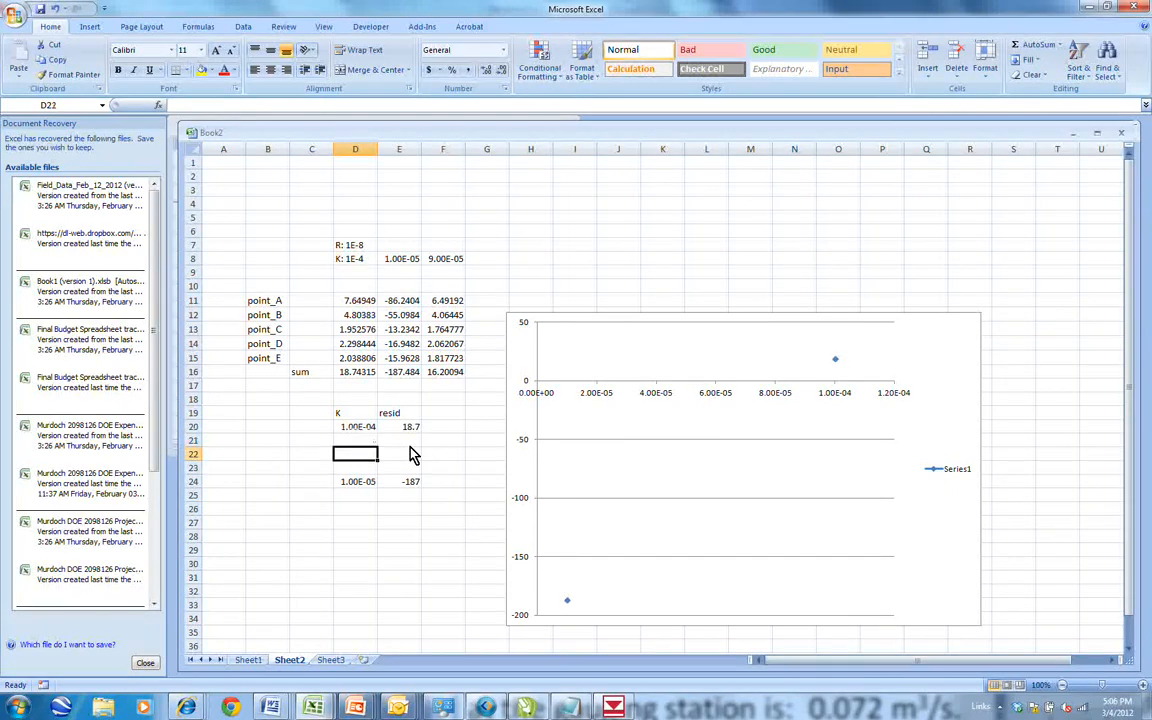
key("Up")
key("Up")
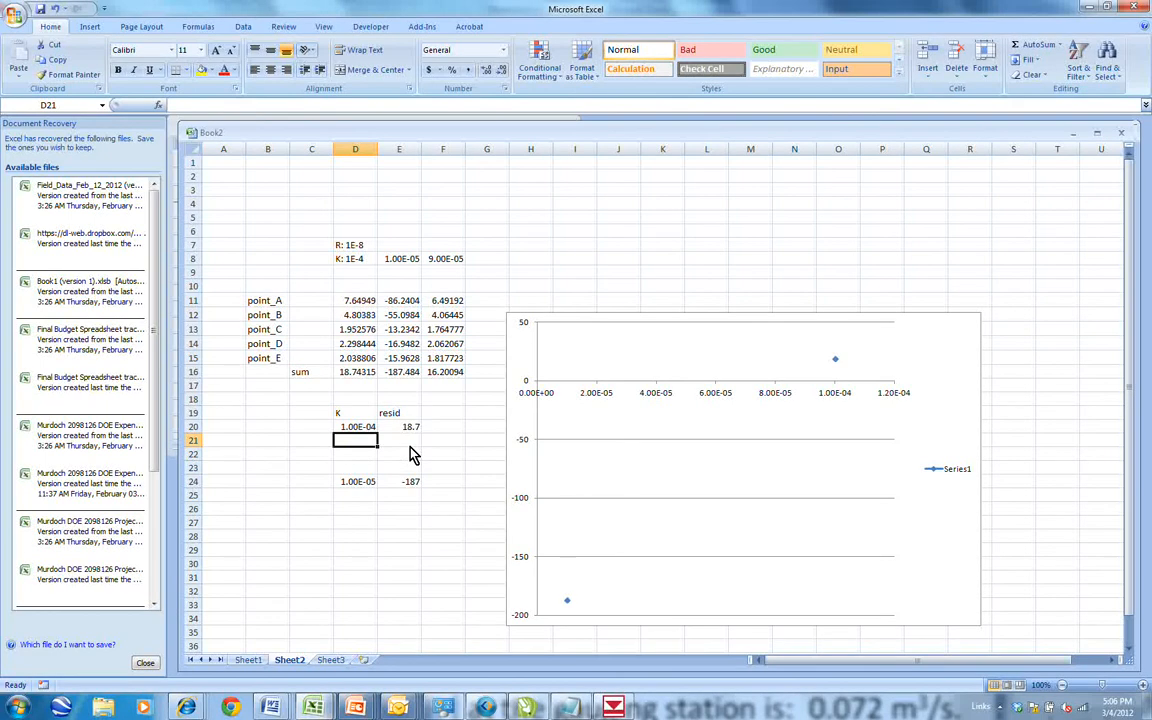
type("9E-")
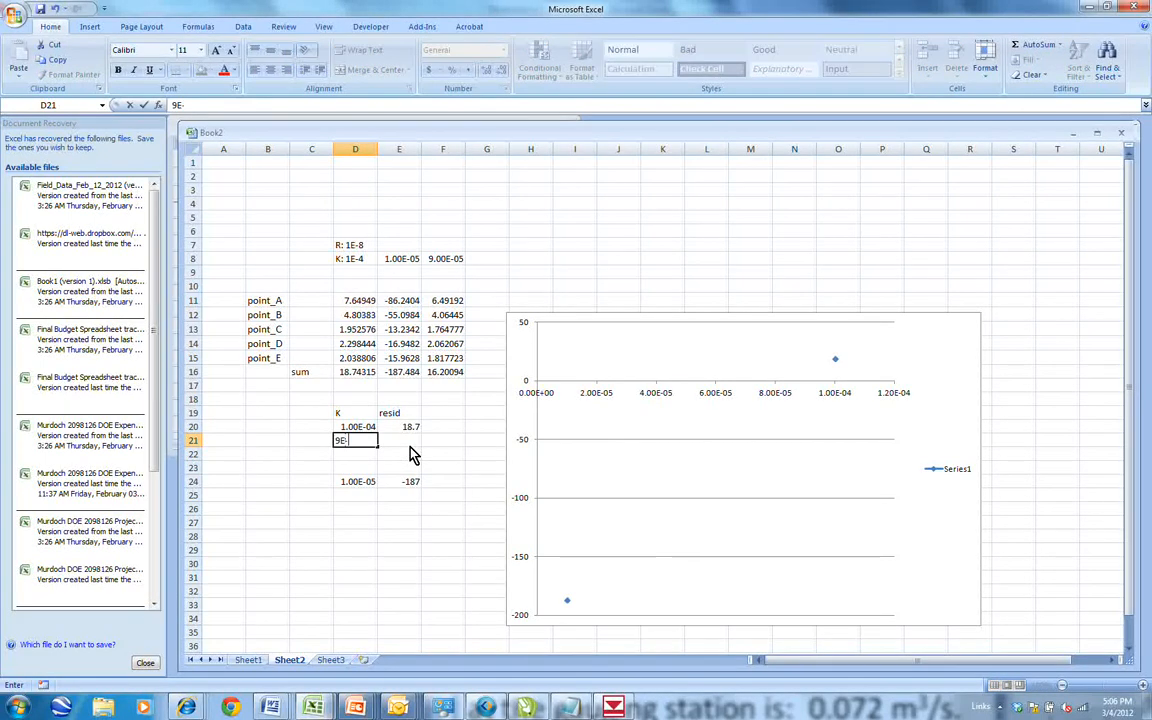
type("5")
key("Tab")
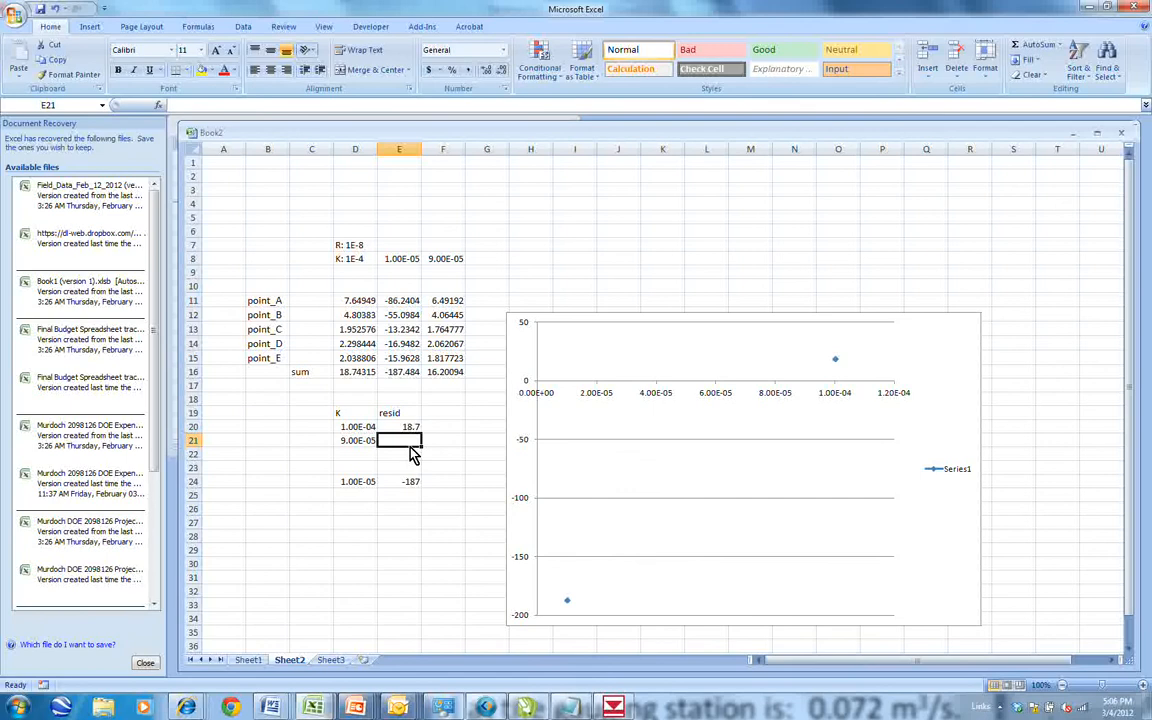
type("16.2")
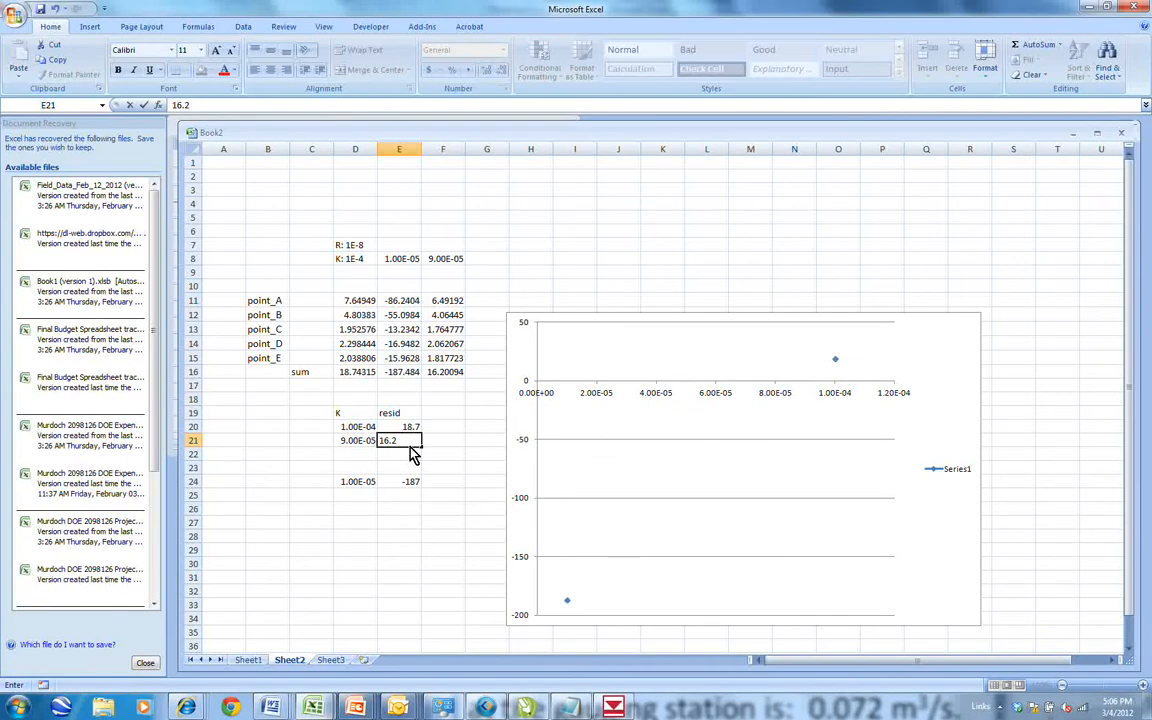
key("Return")
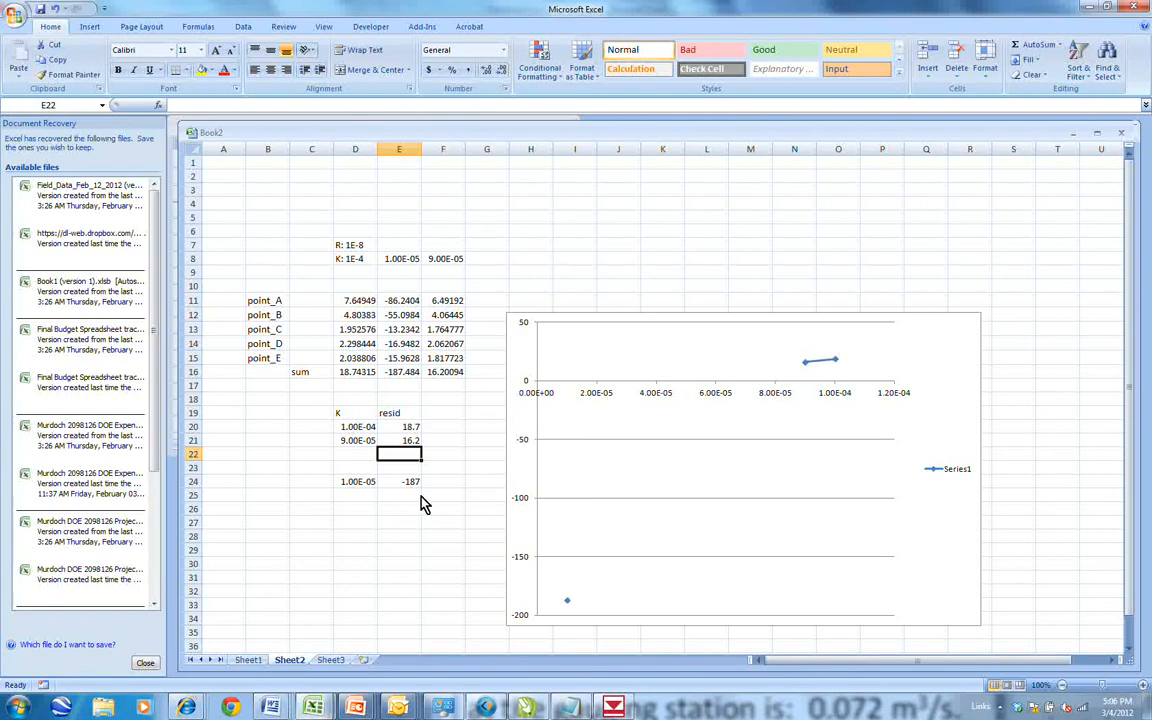
Switch to GMS and close the properties table of the observation wells.
left_click(612, 708)
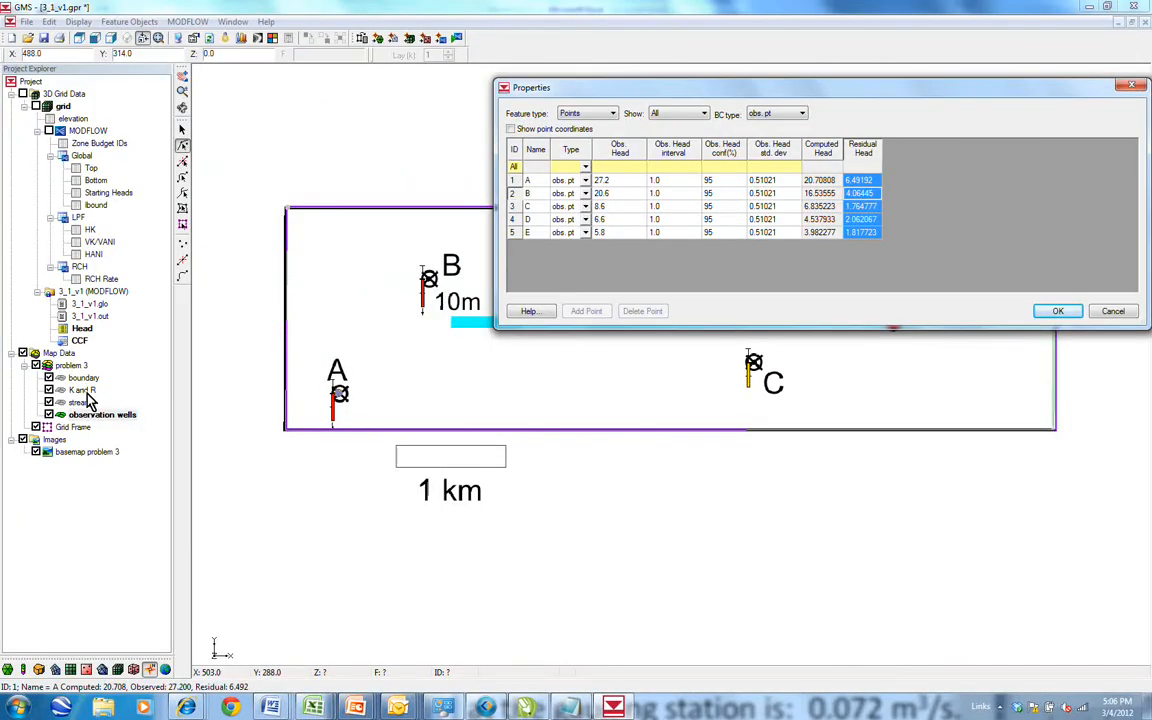
left_click(86, 390)
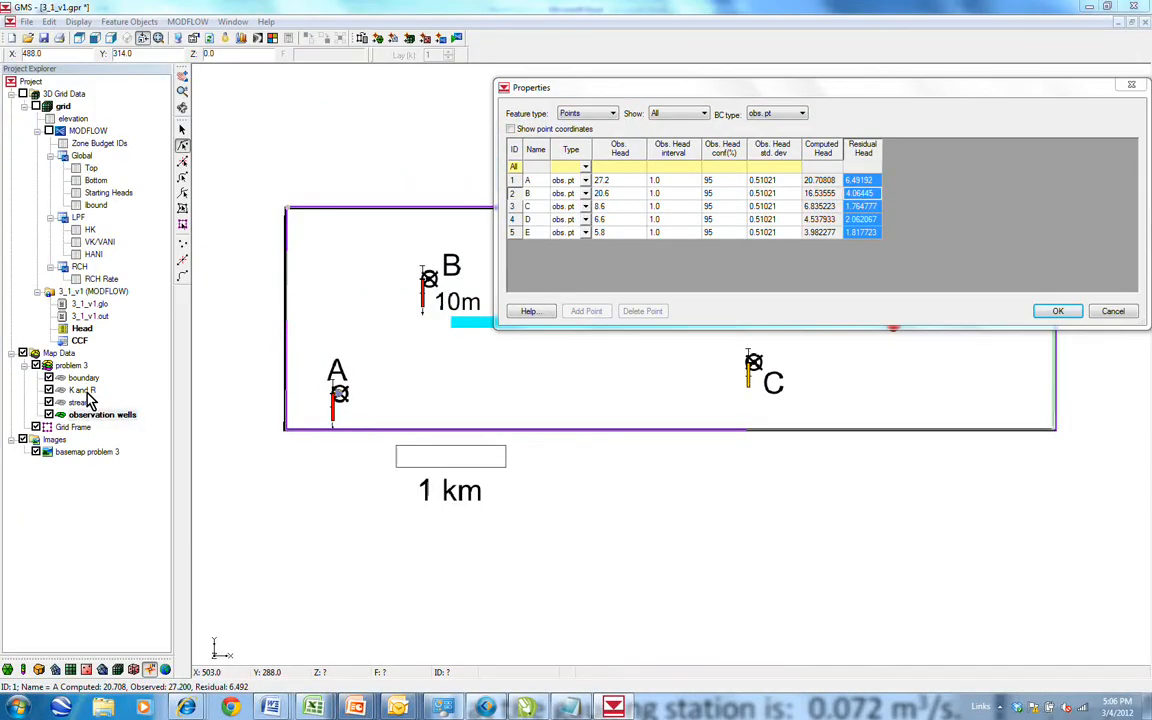
left_click(1062, 316)
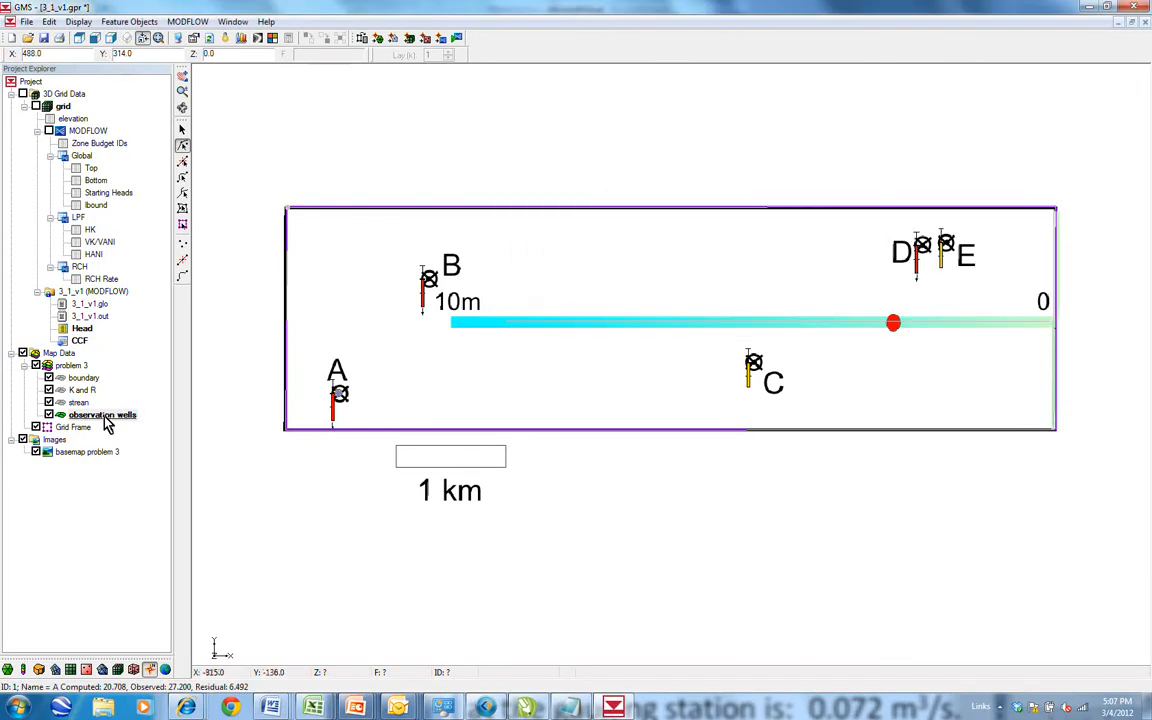
left_click(78, 391)
double_click(72, 396)
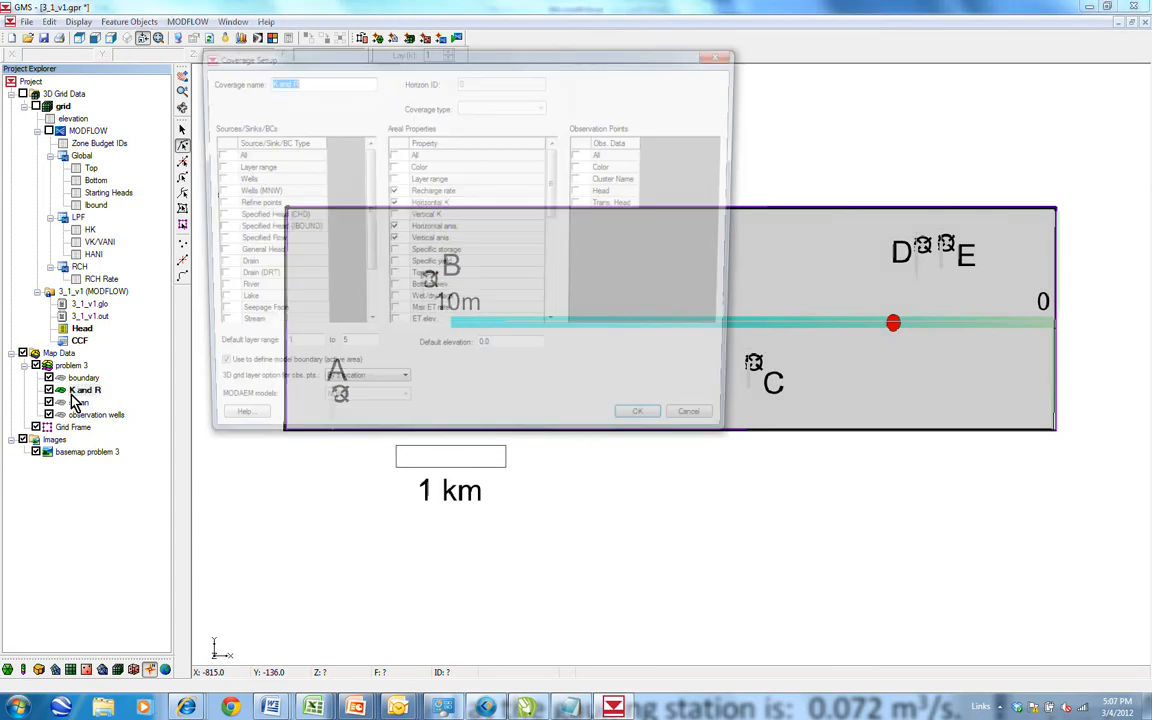
left_click(661, 430)
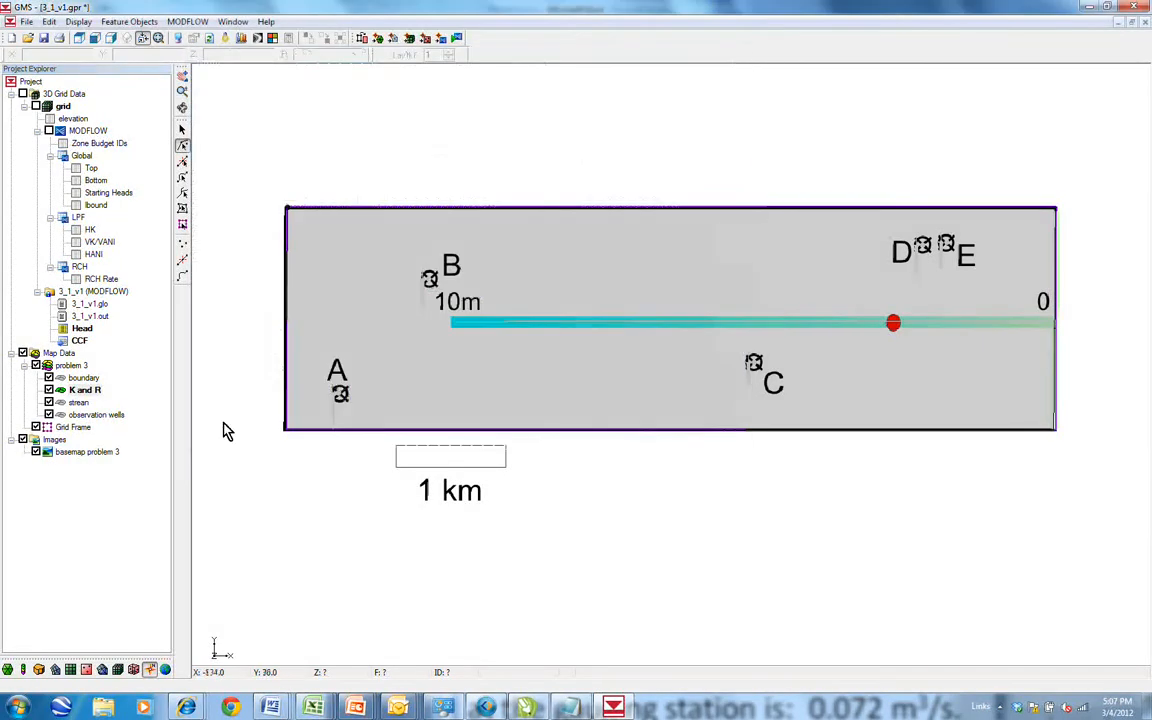
Set the horizontal K of the polygon in the K and R coverage to 0.00005.
right_click(82, 394)
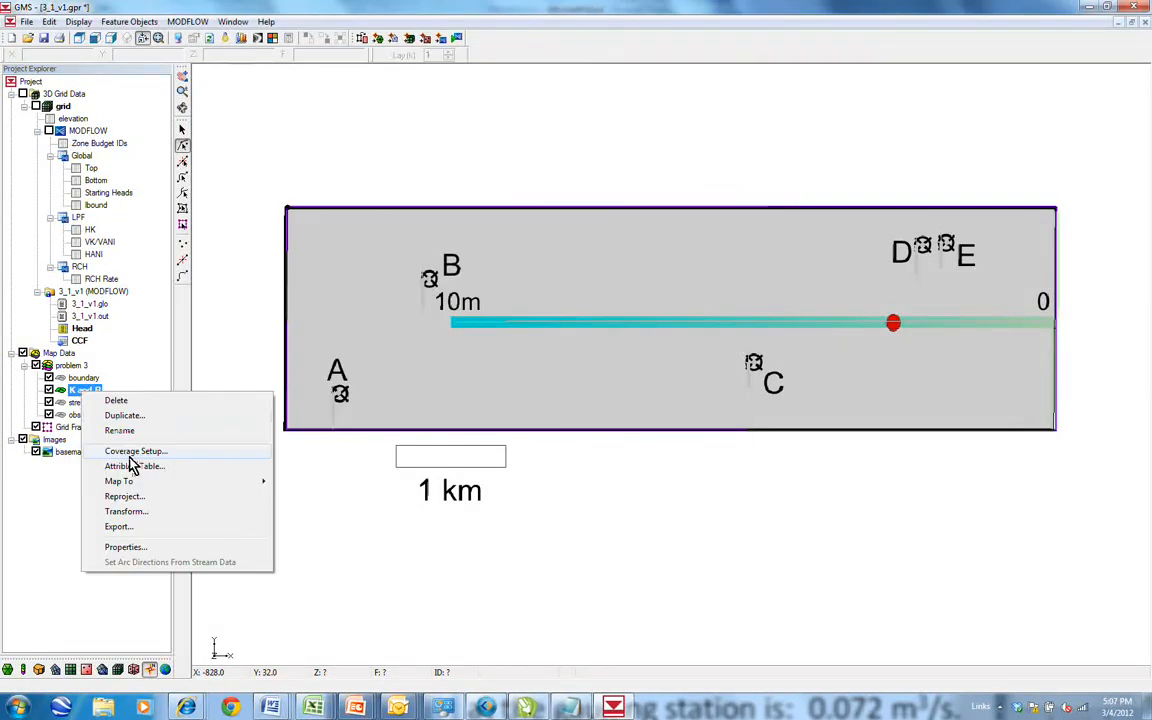
left_click(120, 413)
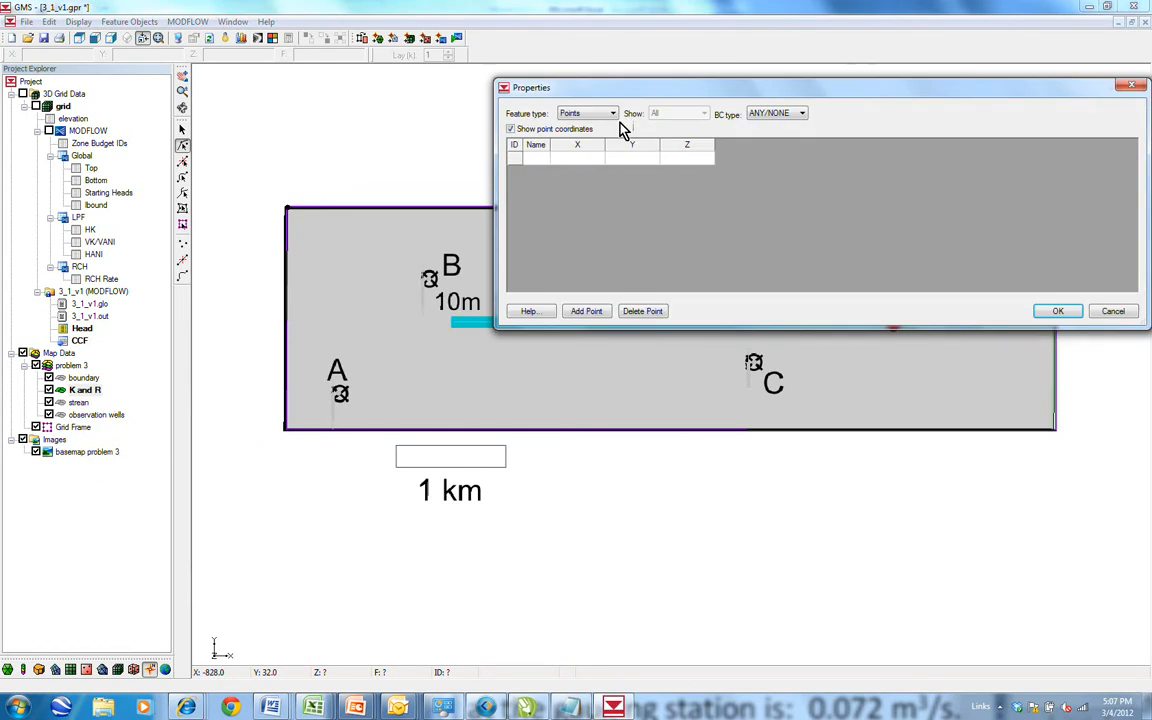
left_click(613, 115)
left_click(588, 161)
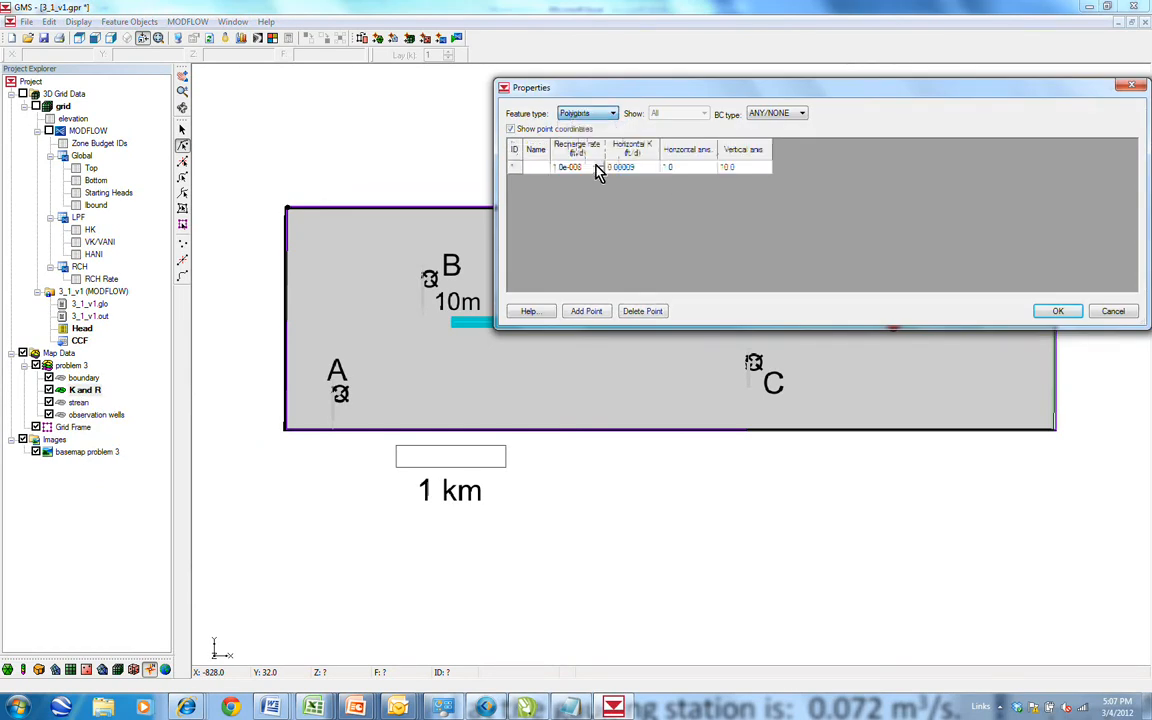
left_click(634, 170)
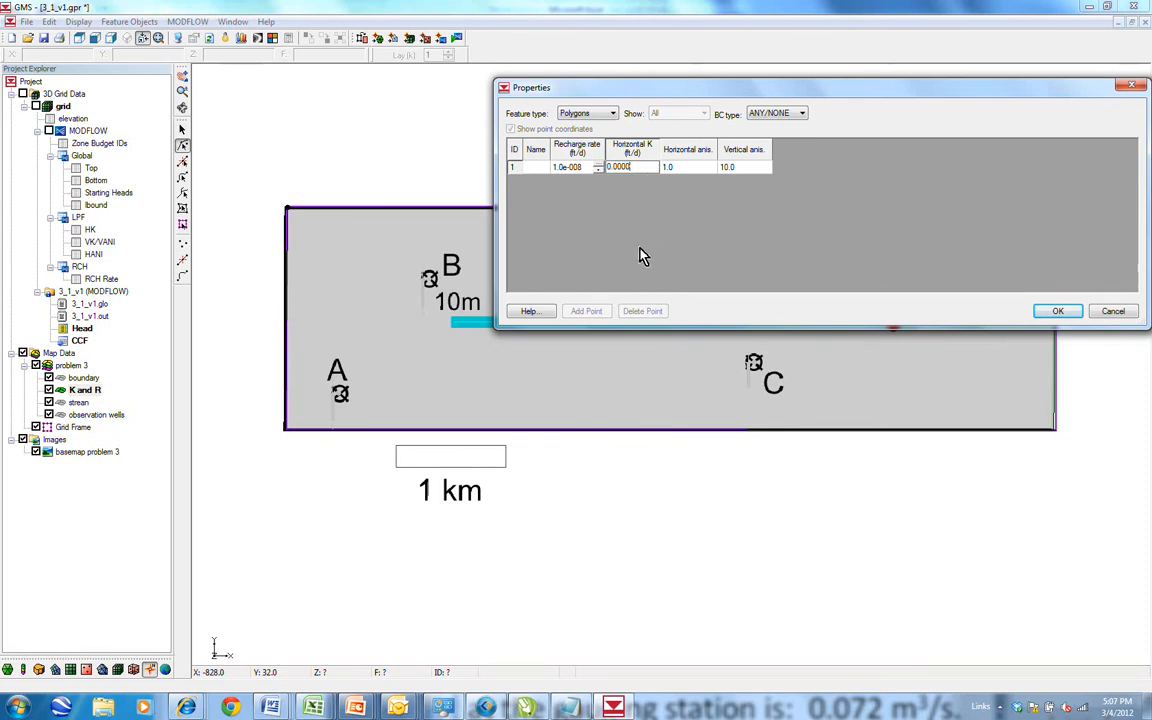
left_click(1057, 311)
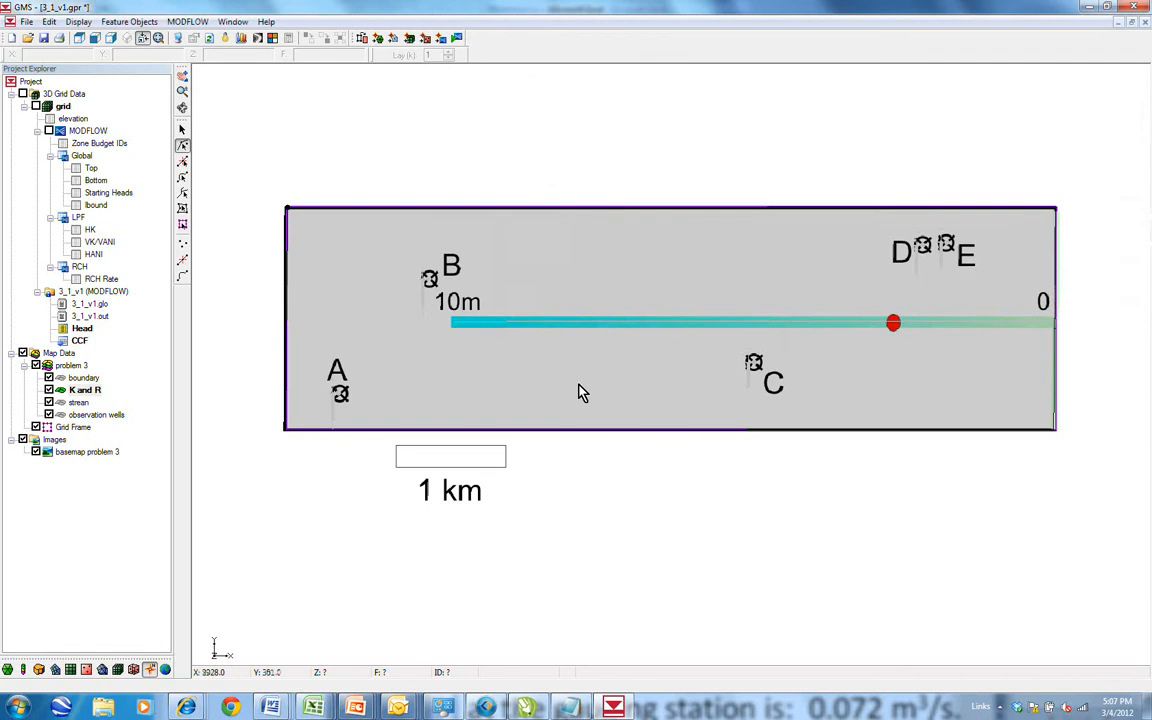
Map the updated coverages to MODFLOW and run the model with the project changes saved.
left_click(441, 38)
left_click(345, 347)
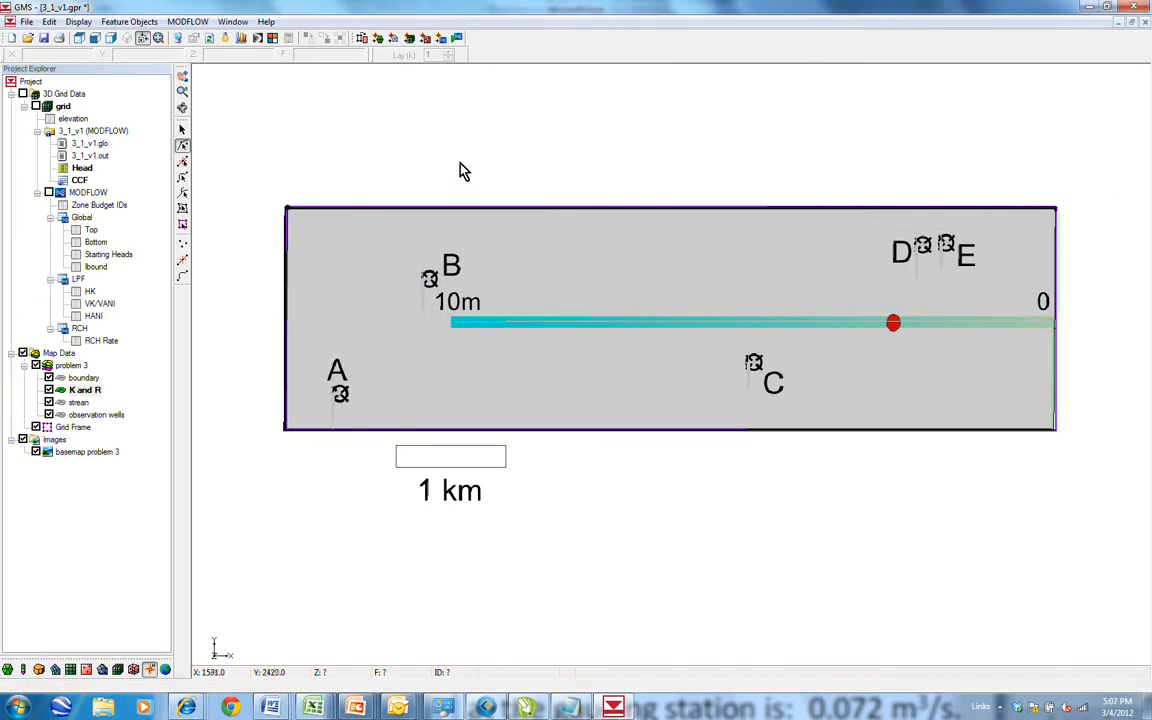
left_click(405, 39)
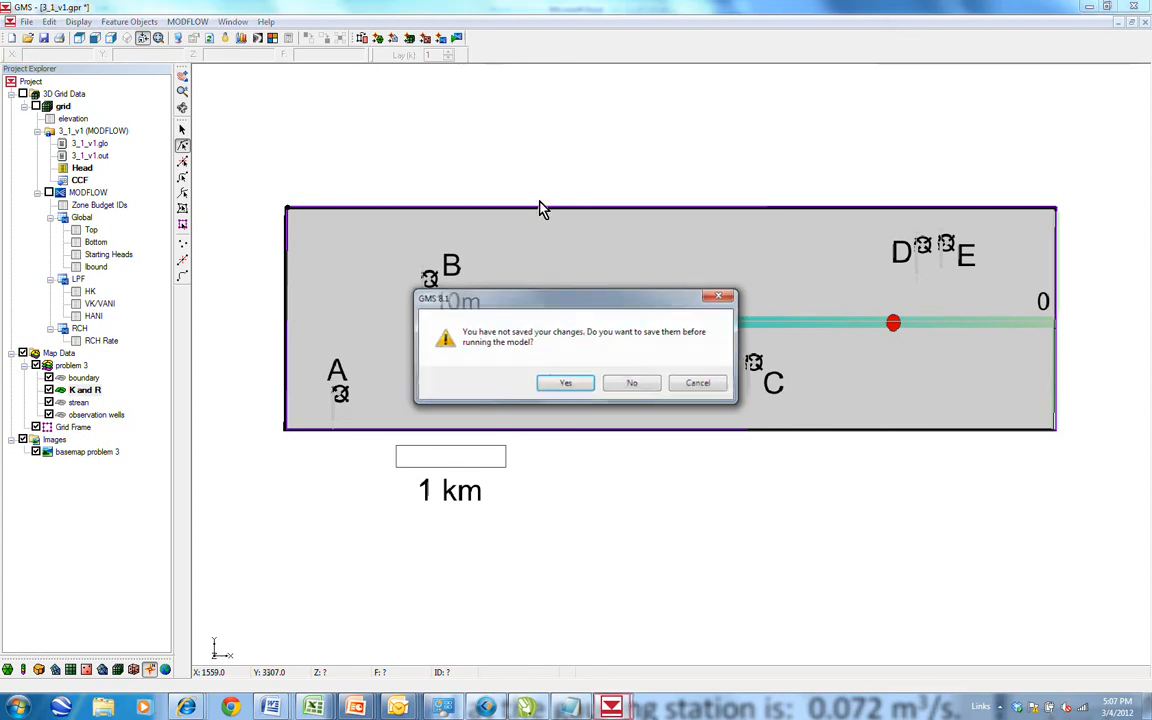
left_click(565, 386)
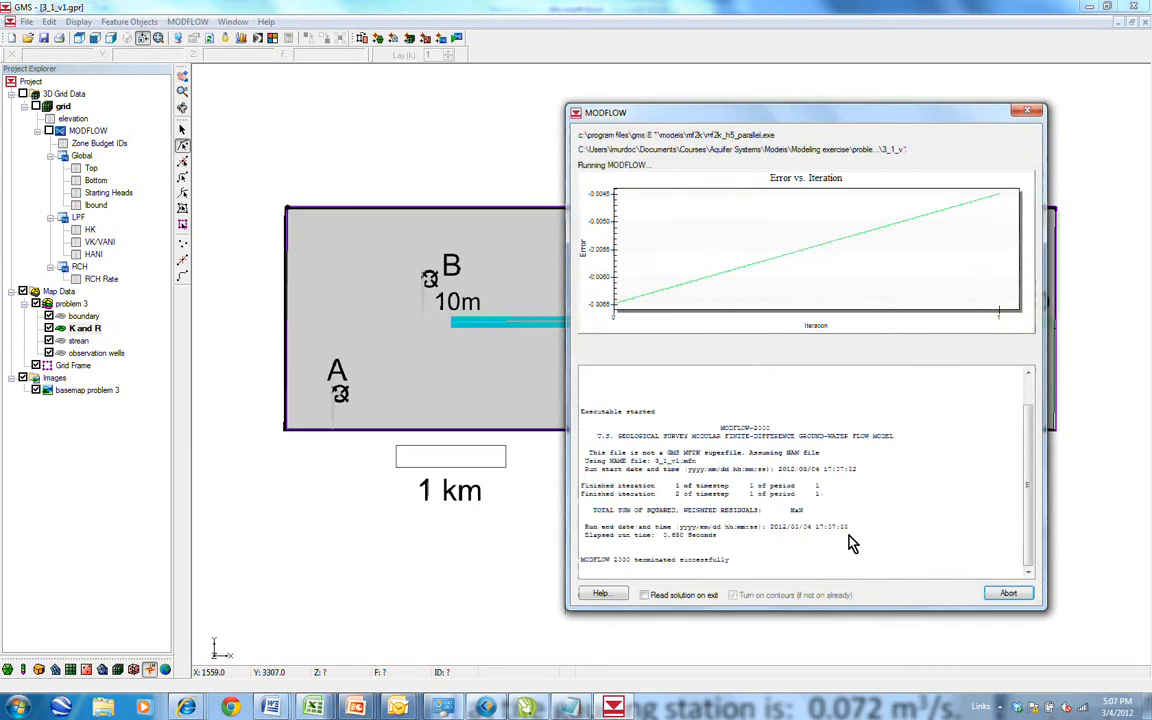
left_click(1010, 594)
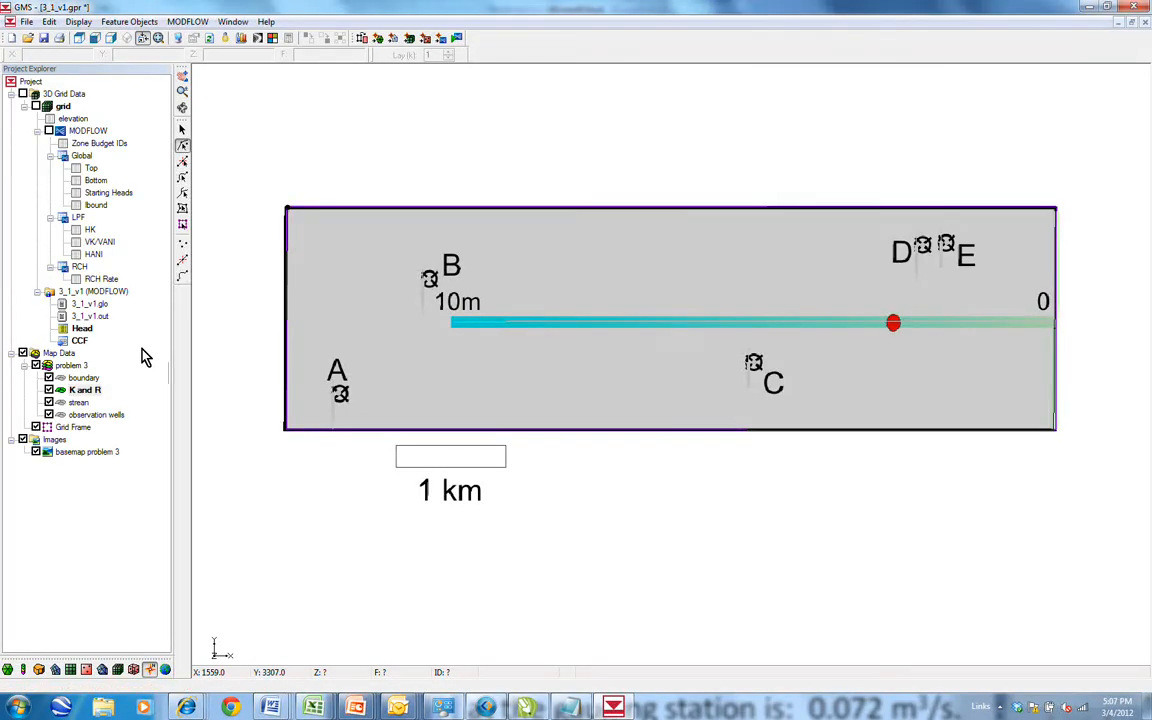
Open the properties of point A in the observation wells coverage and list all observation points.
left_click(100, 414)
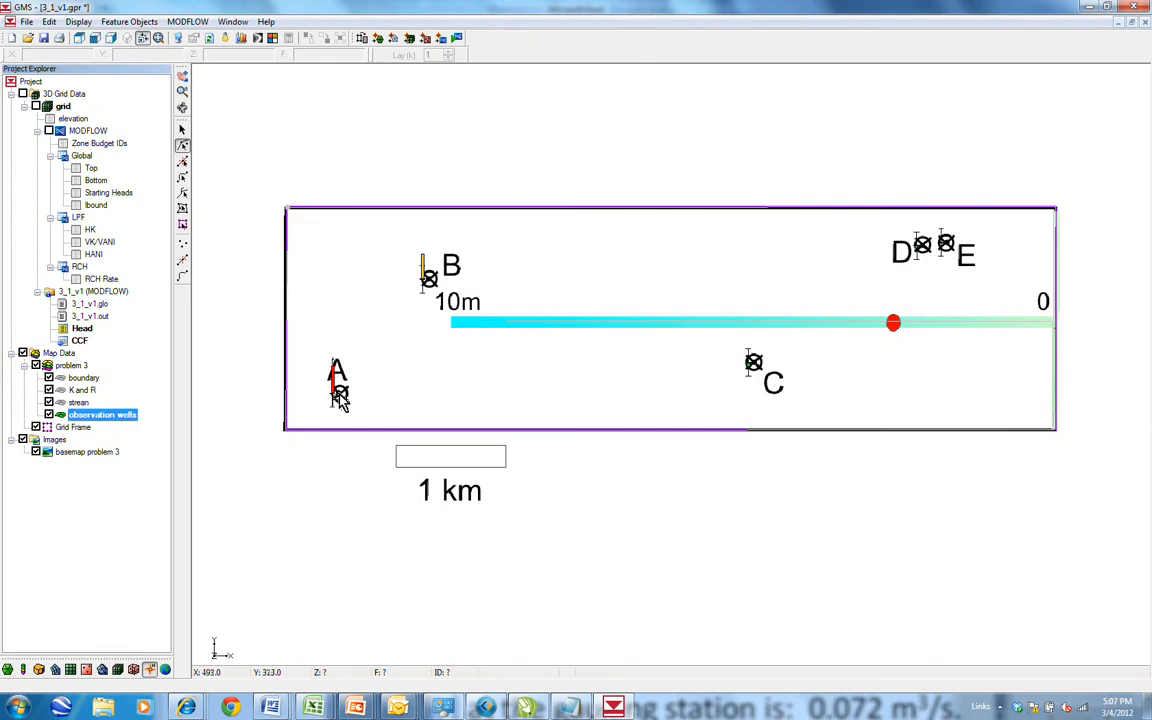
left_click(338, 395)
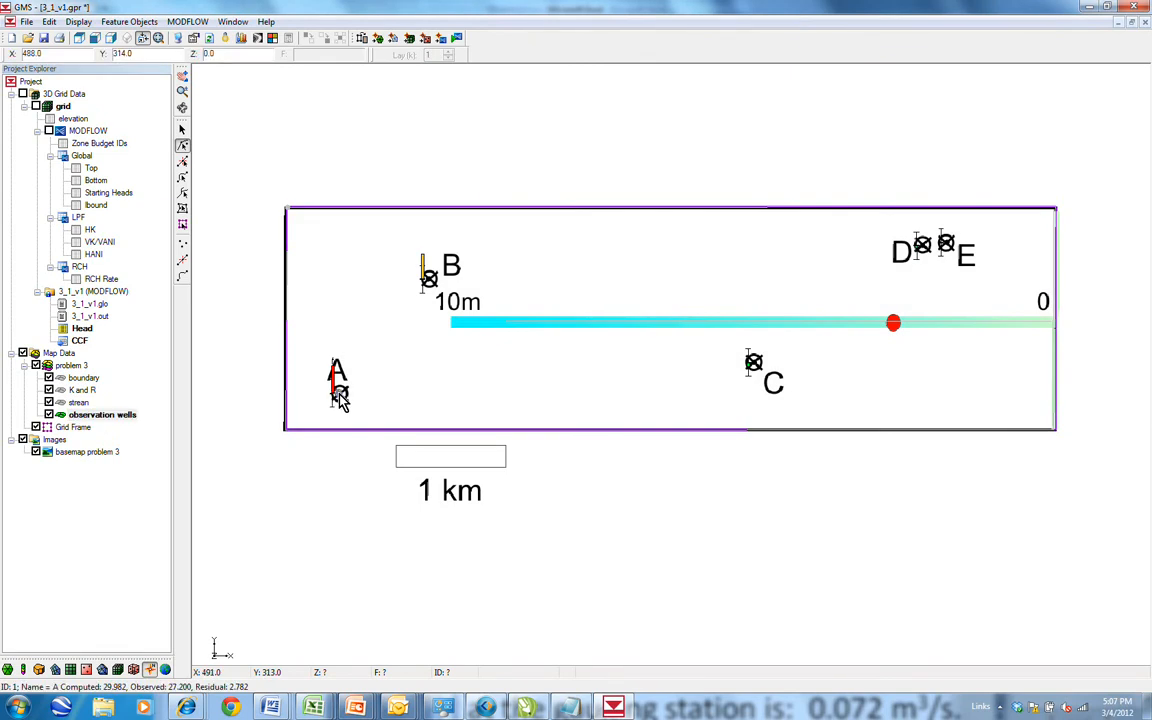
double_click(338, 395)
left_click(706, 118)
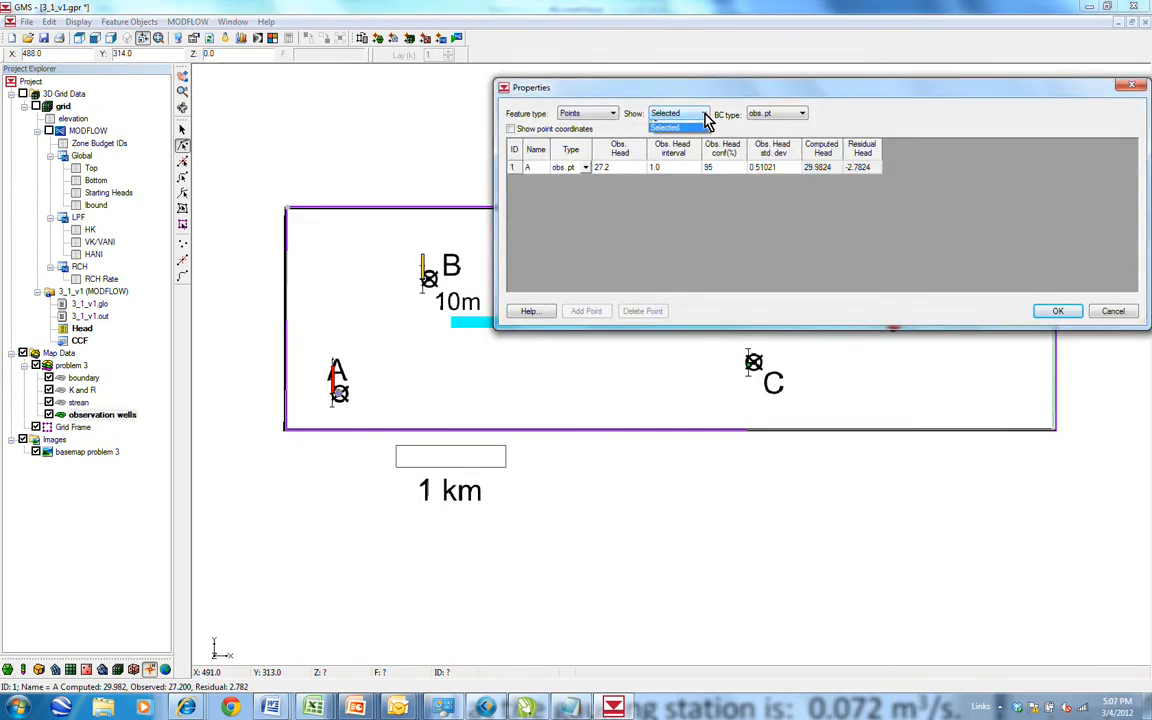
left_click(670, 121)
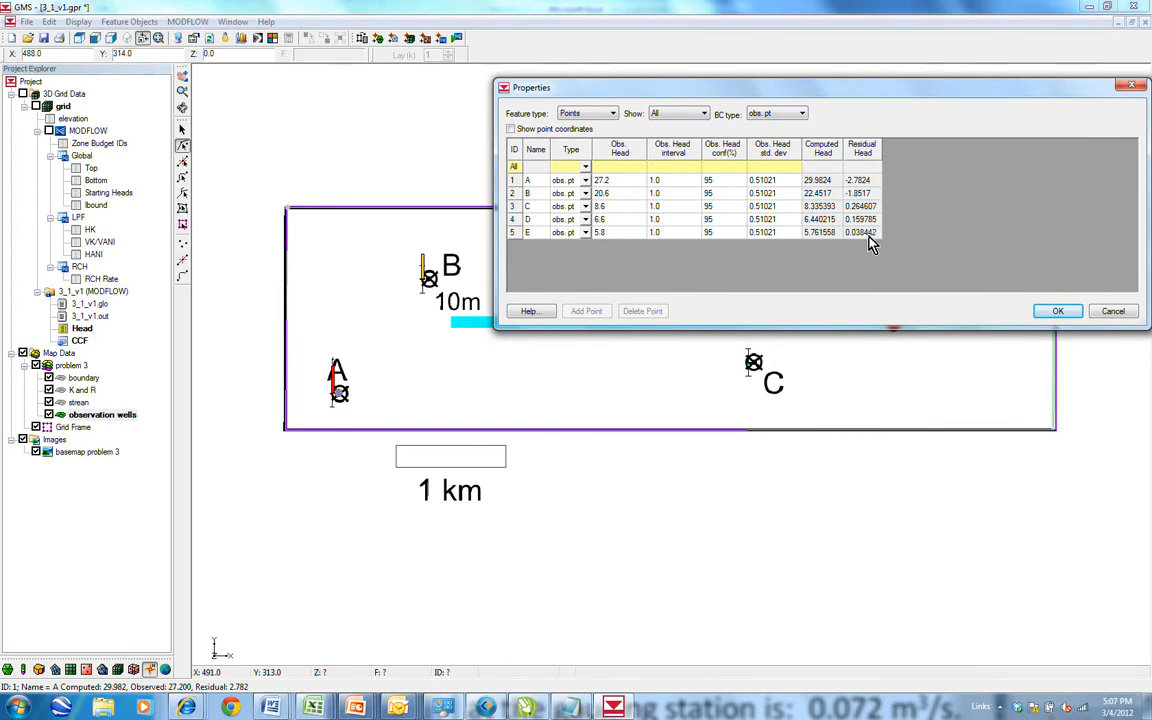
Copy the residual heads of points A to E and close the properties table.
left_click(863, 184)
left_click_drag(865, 195, 868, 231)
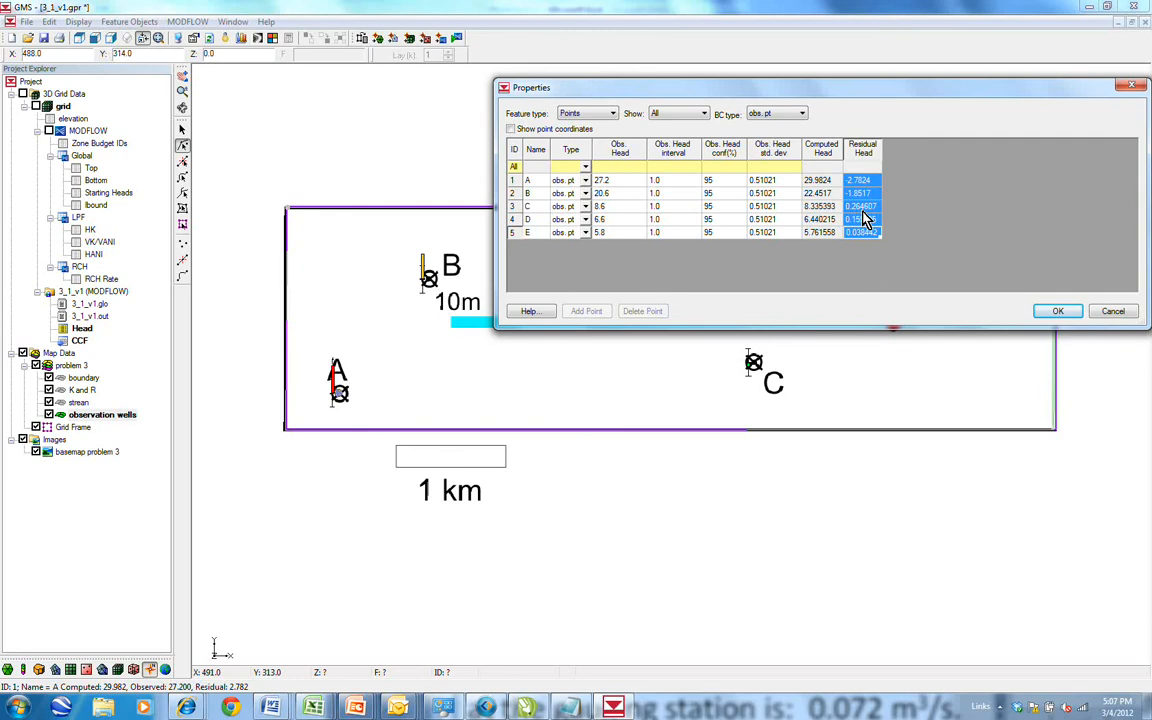
right_click(866, 220)
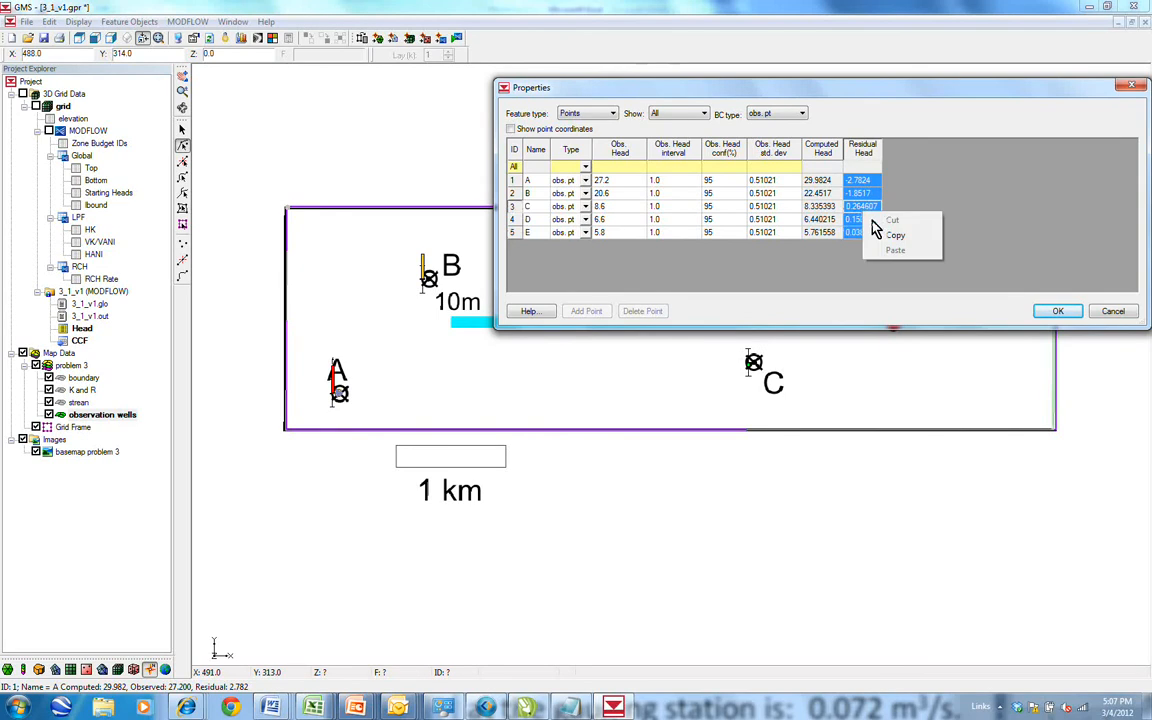
left_click(890, 235)
left_click(1057, 311)
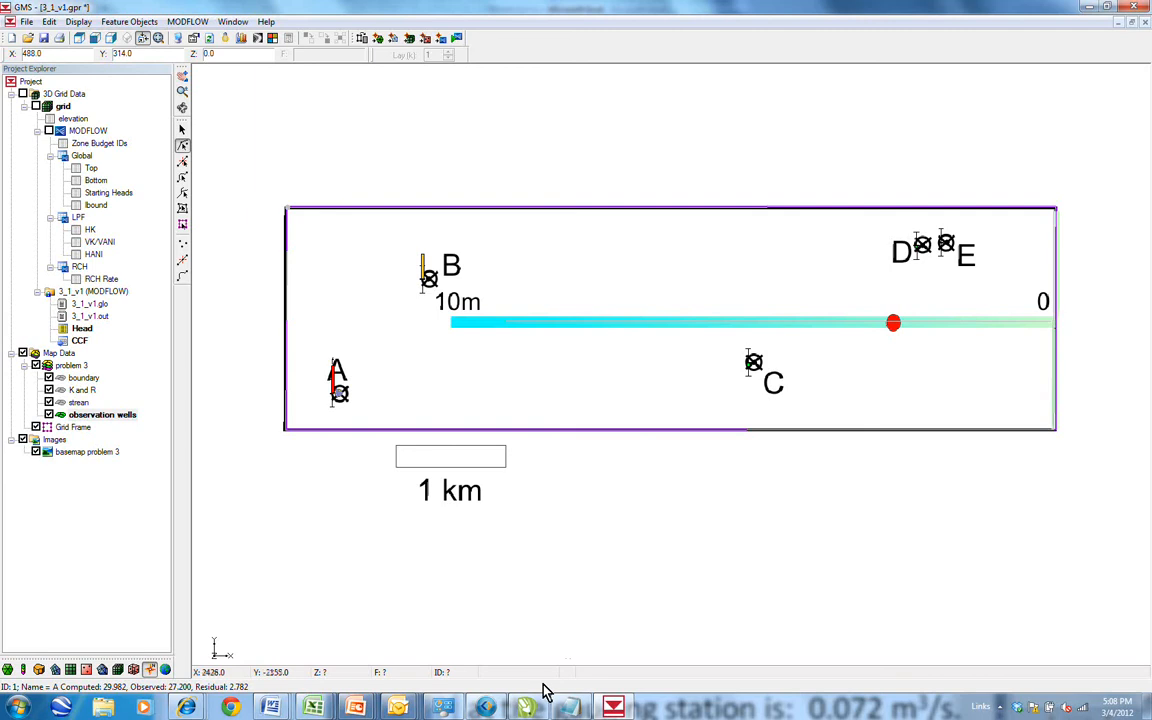
Switch to Book2 in Excel and paste the copied residual heads into G11:G15.
mouse_move(314, 707)
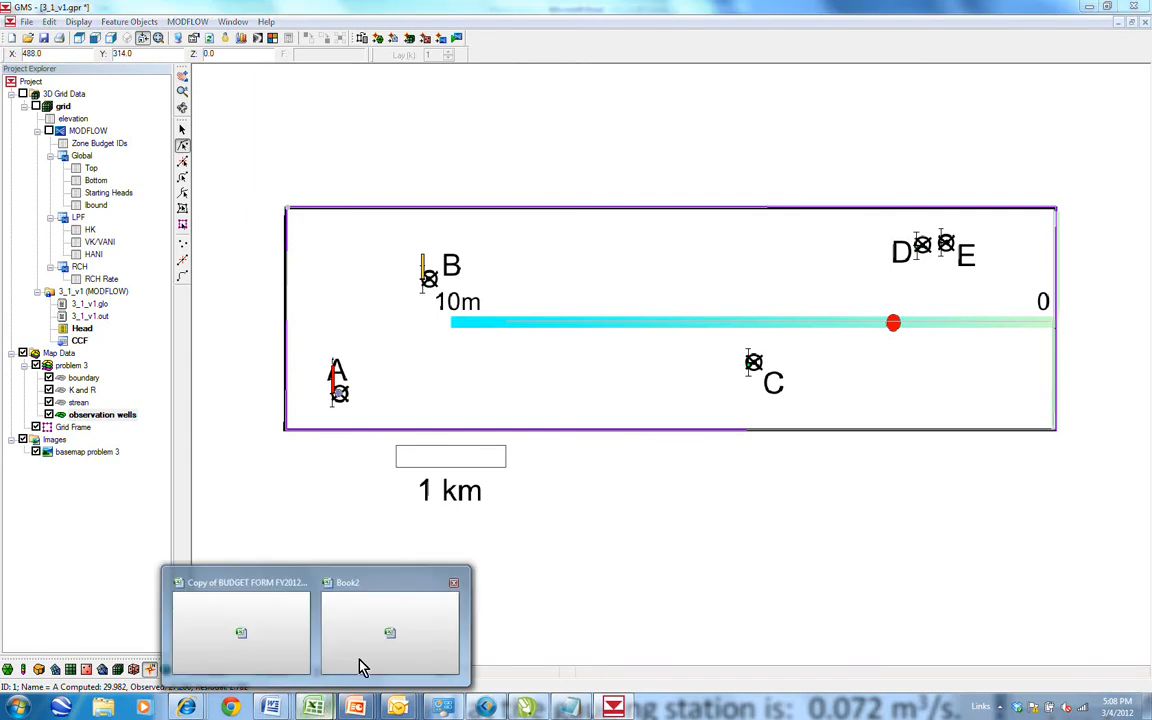
left_click(364, 659)
left_click(487, 301)
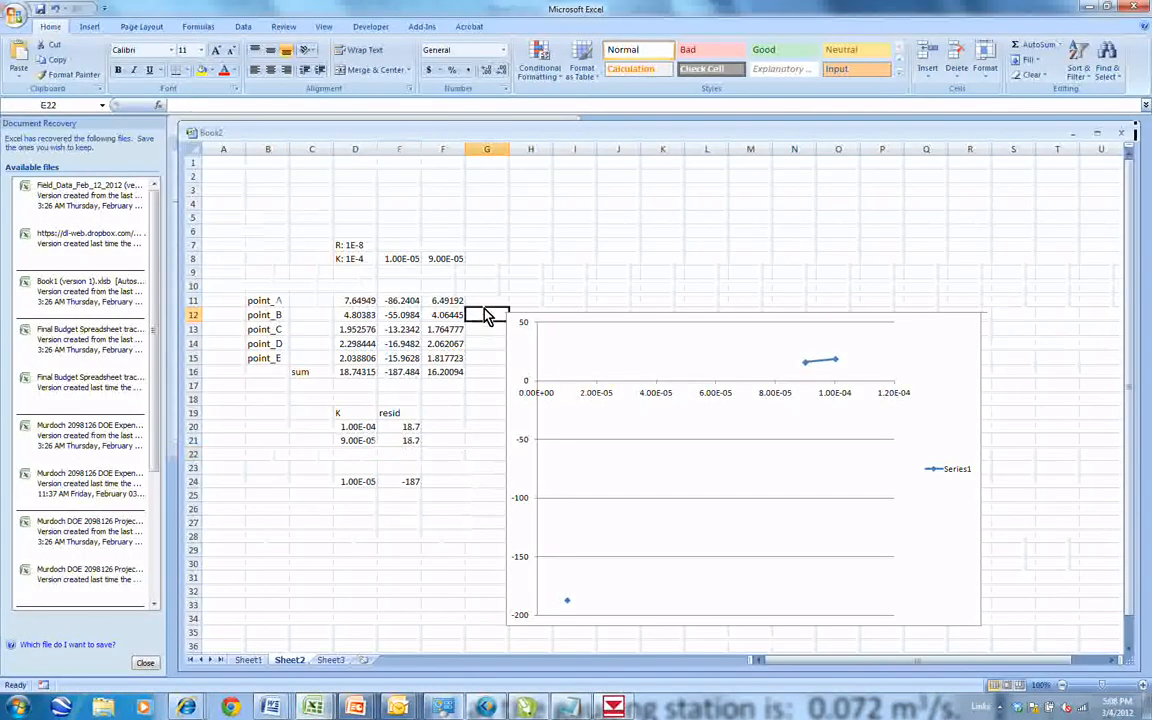
right_click(488, 303)
left_click(517, 342)
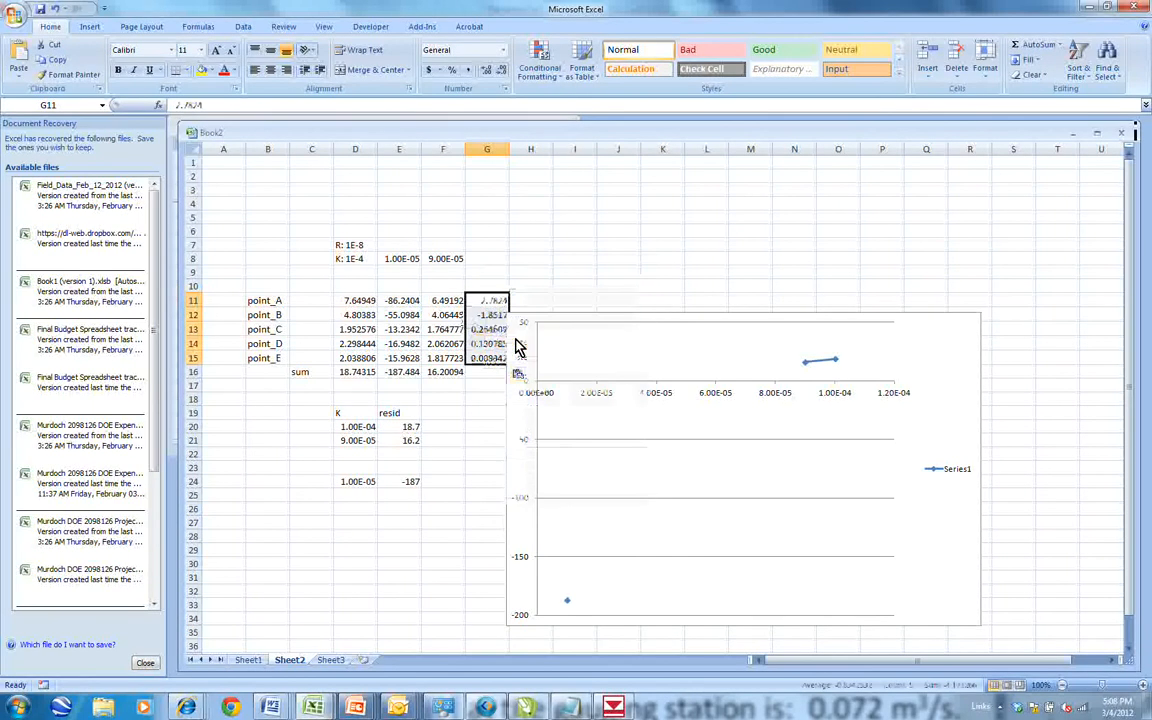
Enter the K value 5E-05 in G8 and extend the residual sum formula from F16 into G16.
left_click(487, 262)
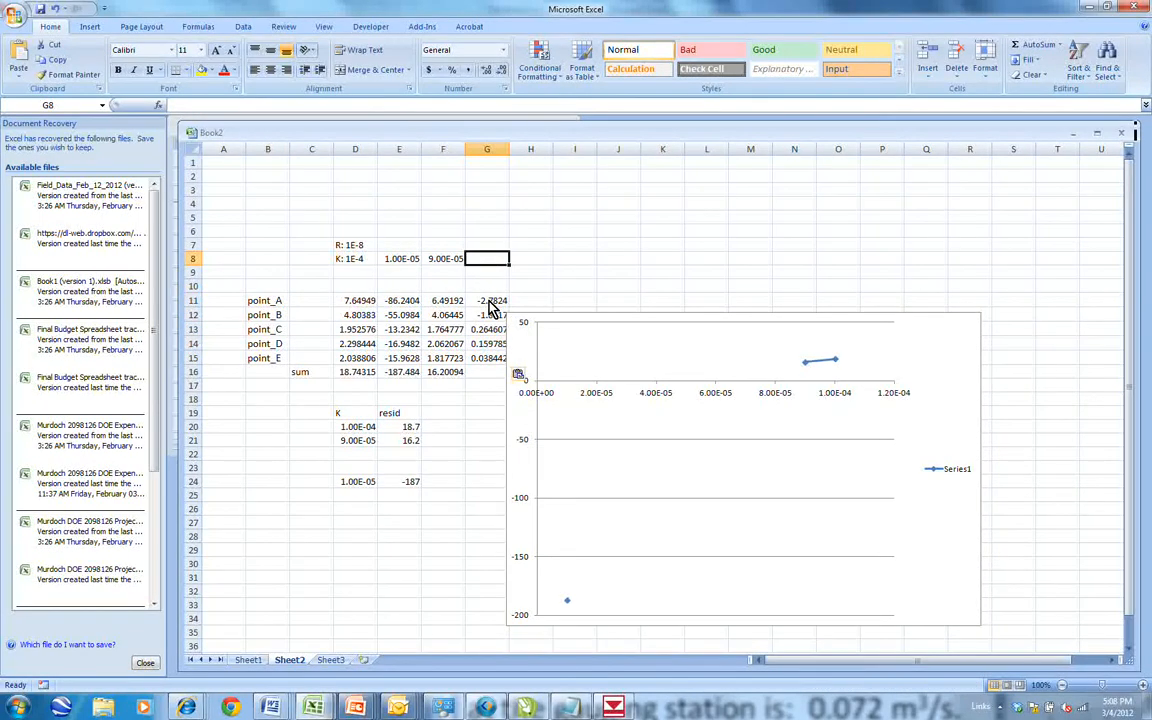
type("5.00E")
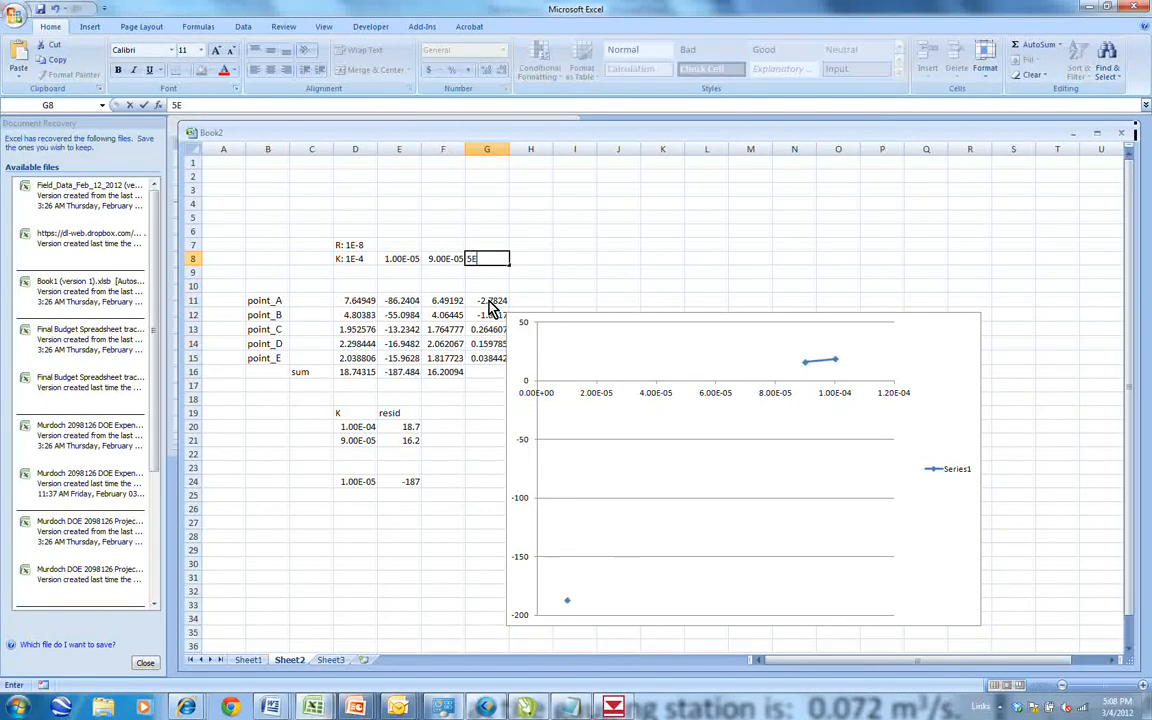
type("-05")
key("Return")
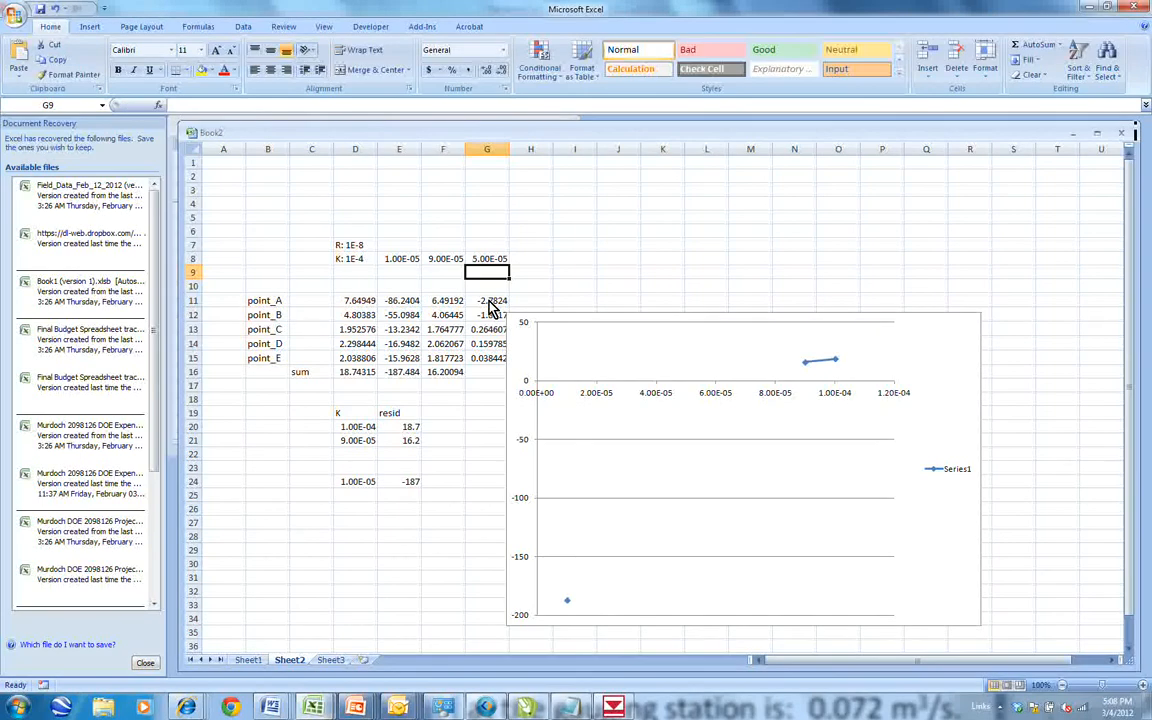
left_click(448, 372)
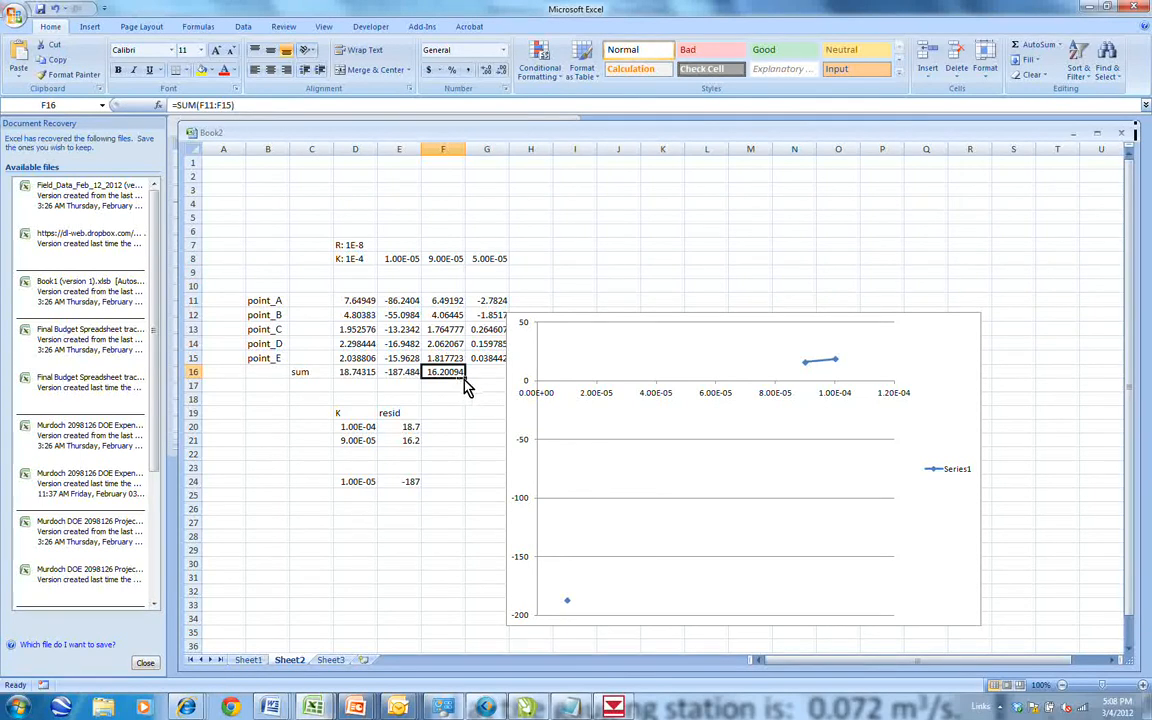
left_click_drag(464, 378, 508, 381)
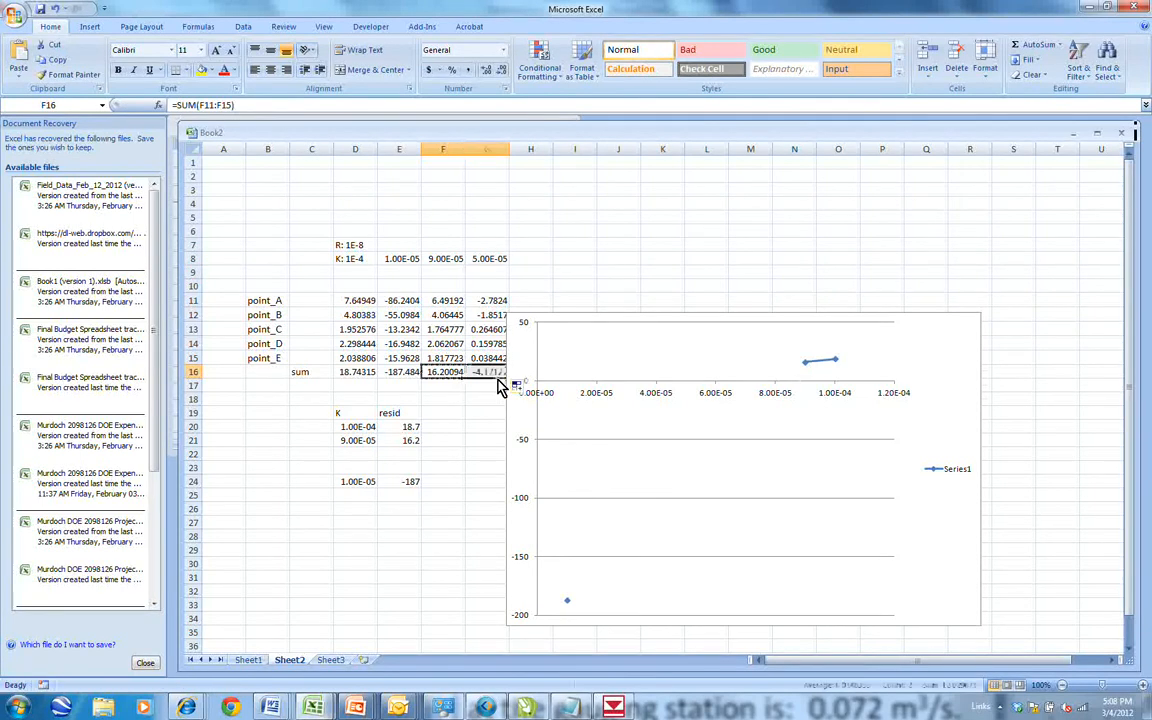
Move the residual chart clear of column G so it no longer covers the table.
left_click(555, 321)
left_click_drag(555, 321, 648, 325)
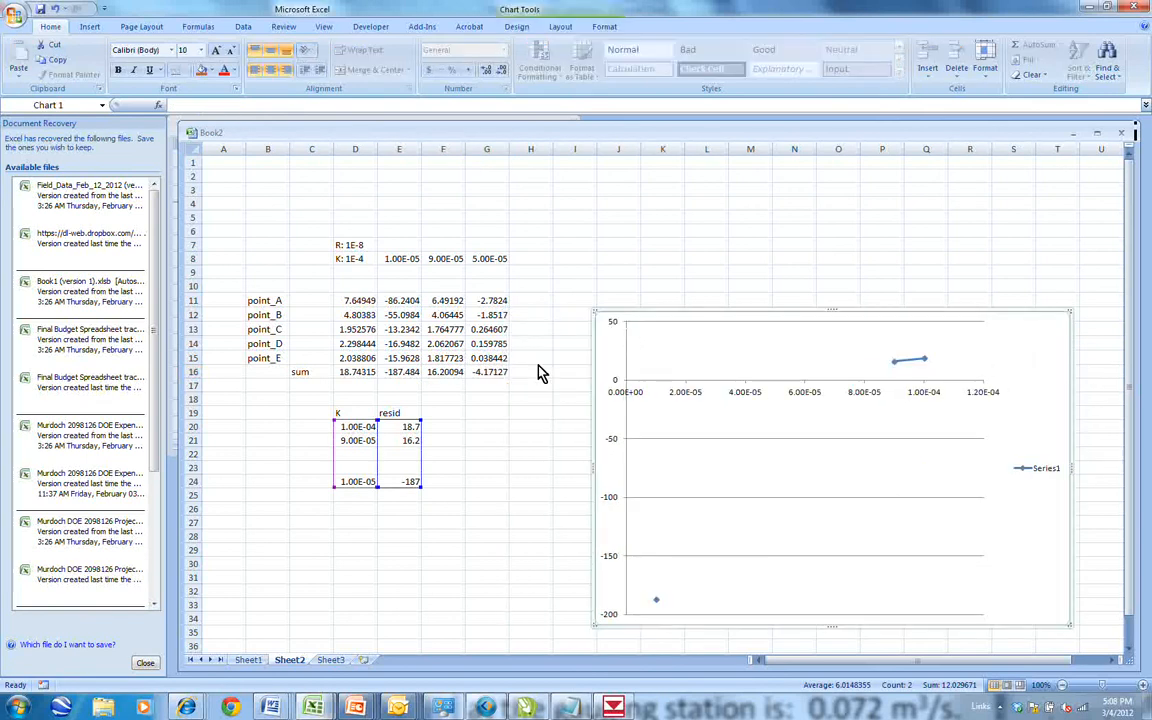
left_click(482, 388)
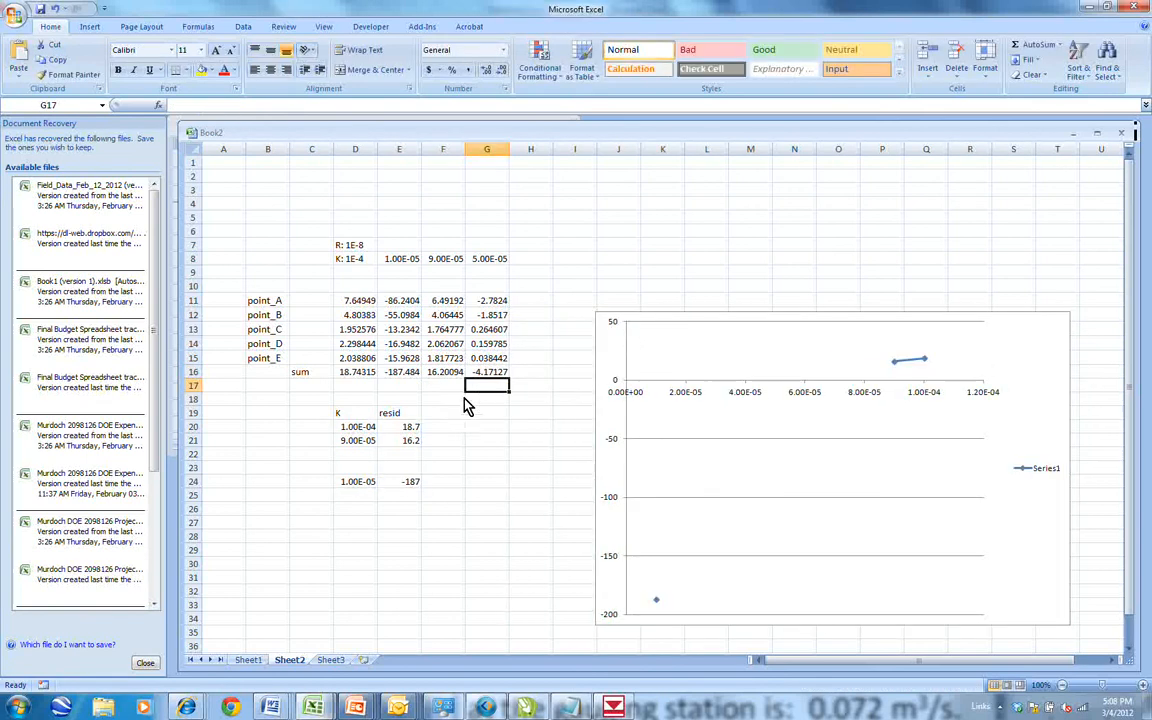
Add the pair K 5E-5 and residual -4.1 to row 22 of the K/resid table.
left_click(355, 456)
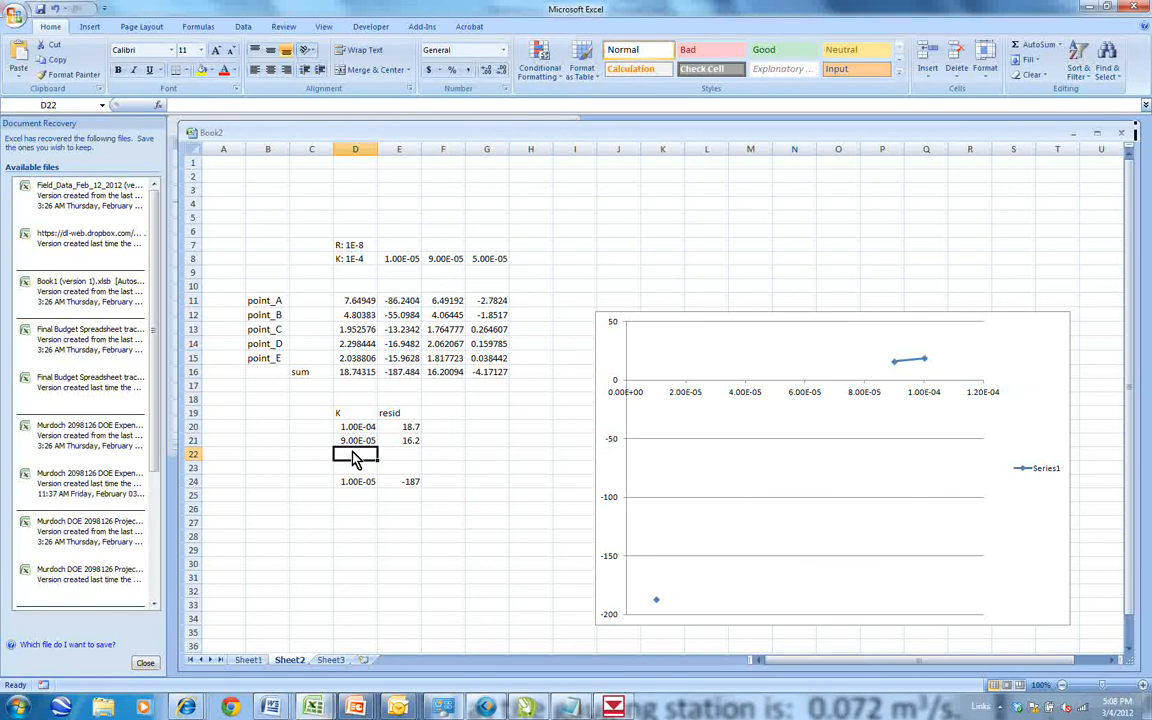
type("5E-5")
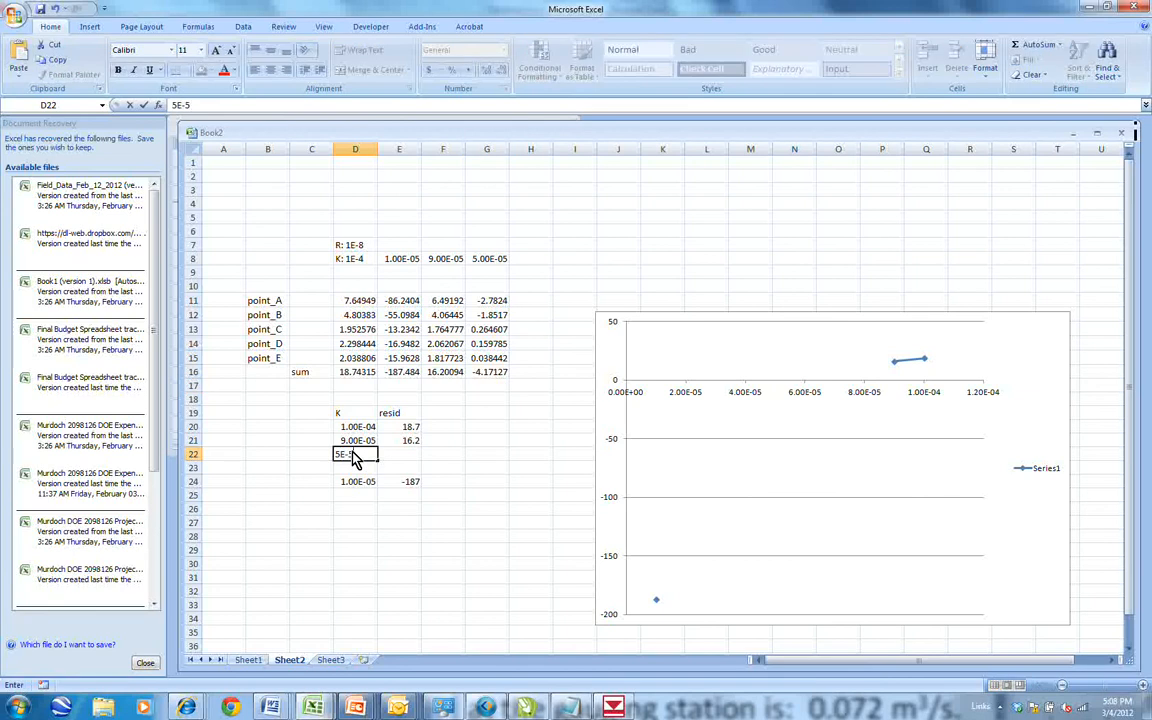
key("Tab")
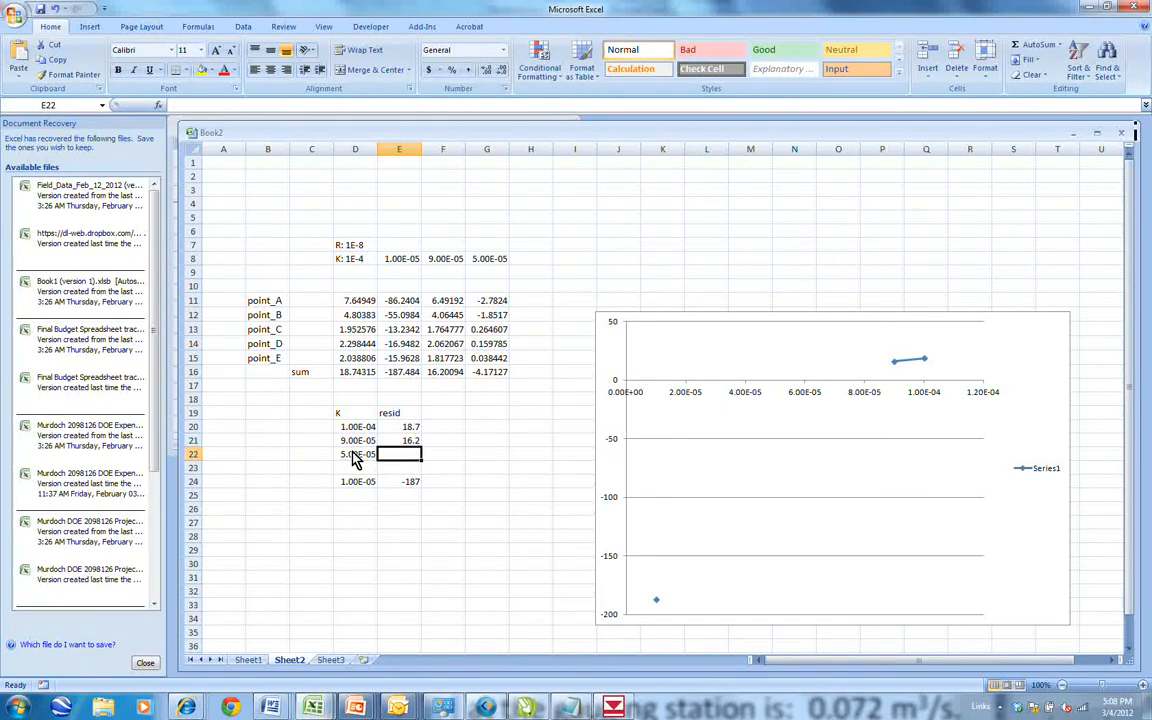
type("-4.1")
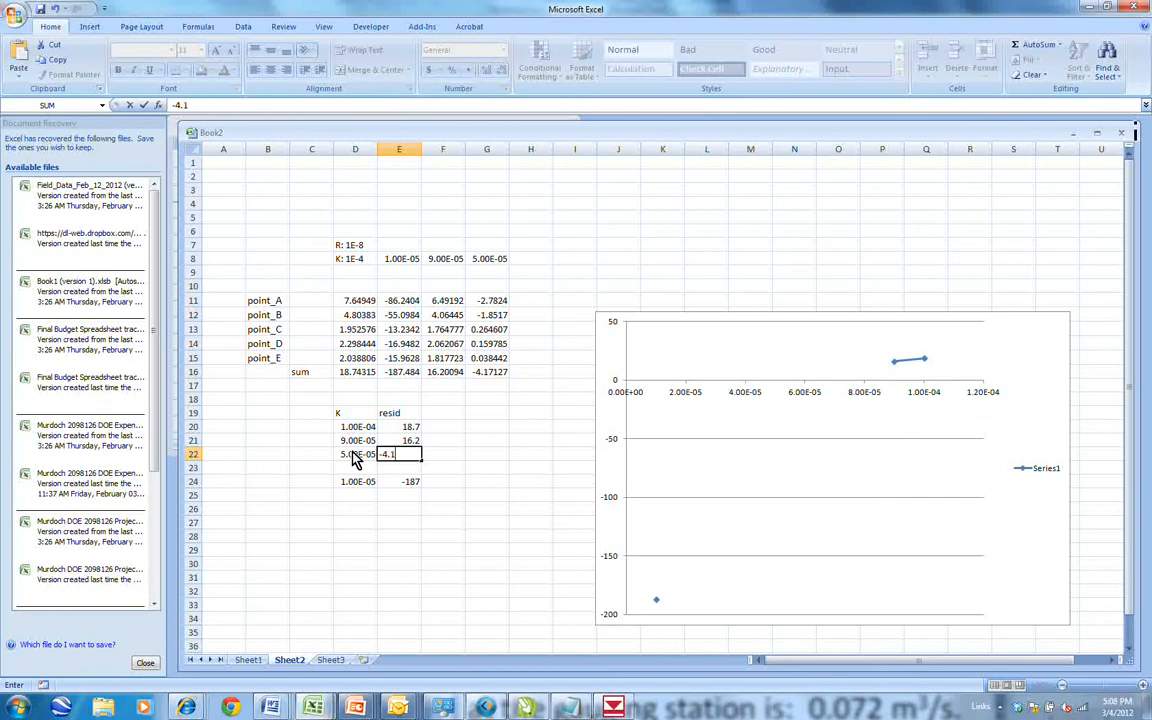
key("Return")
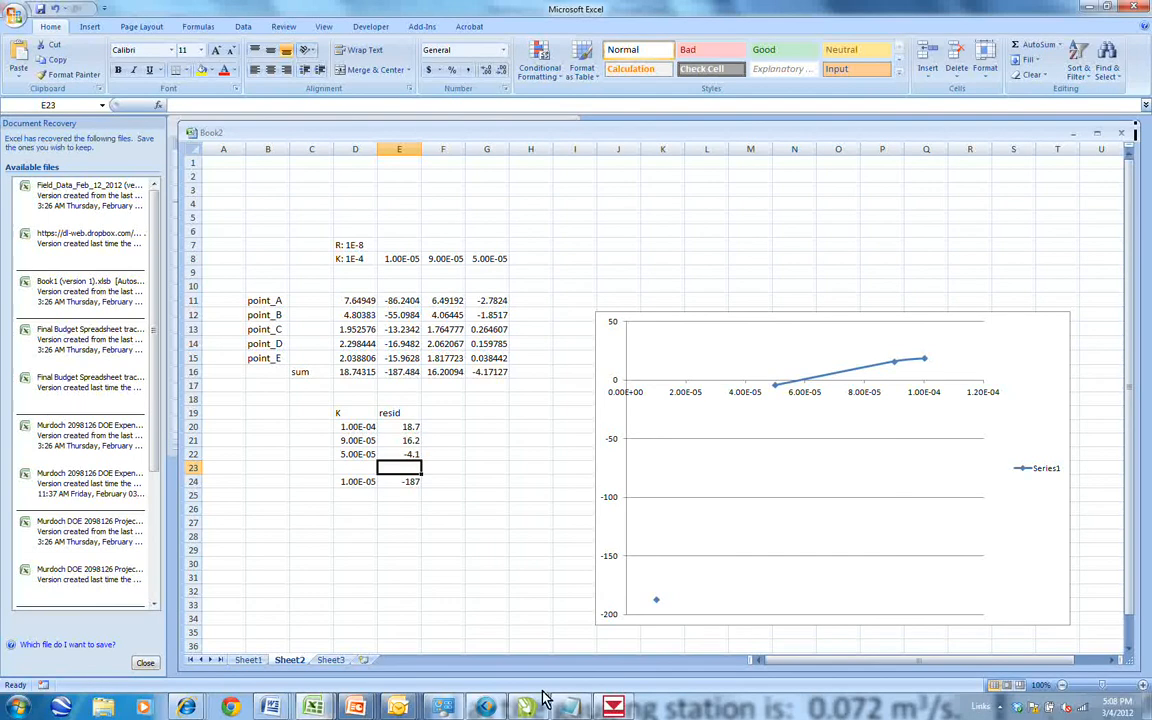
Switch to GMS and set the polygon's horizontal K in the K and R coverage to 0.00006.
left_click(615, 709)
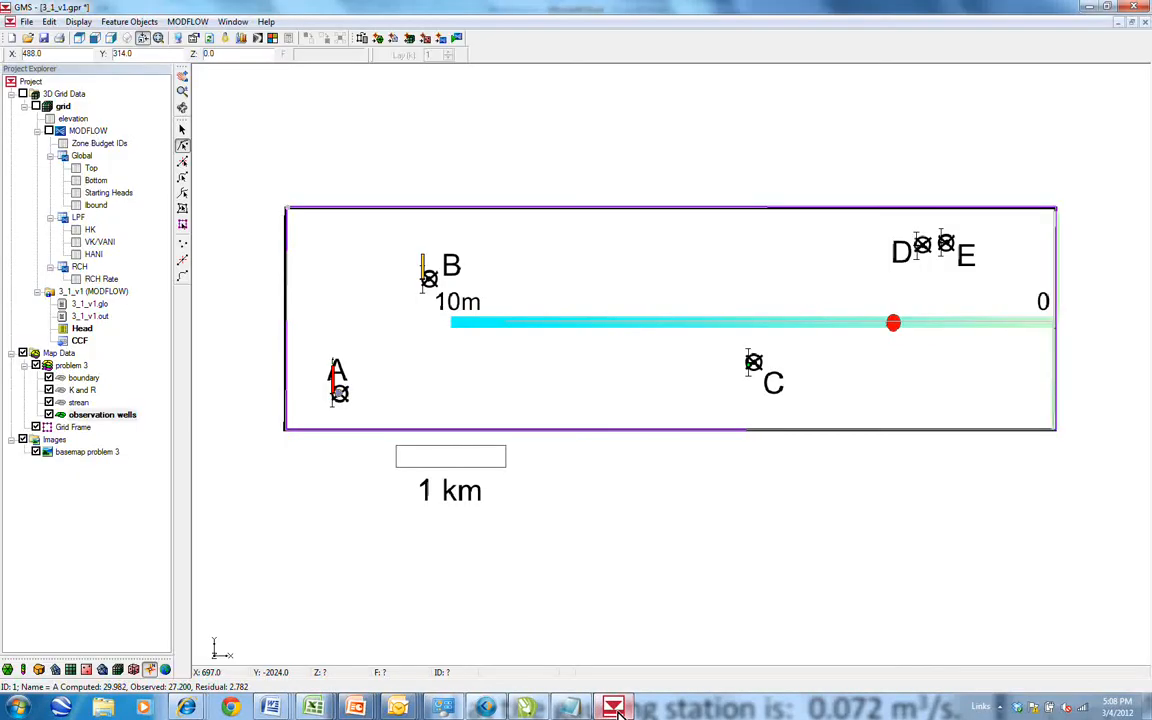
double_click(82, 389)
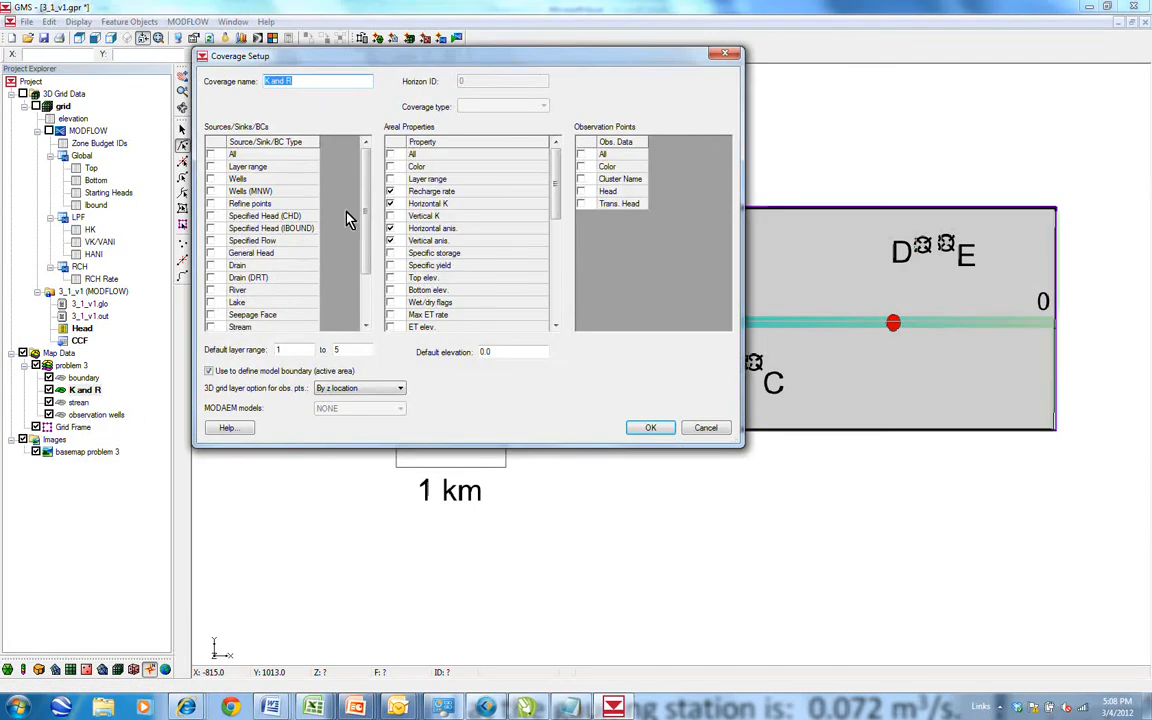
left_click(650, 427)
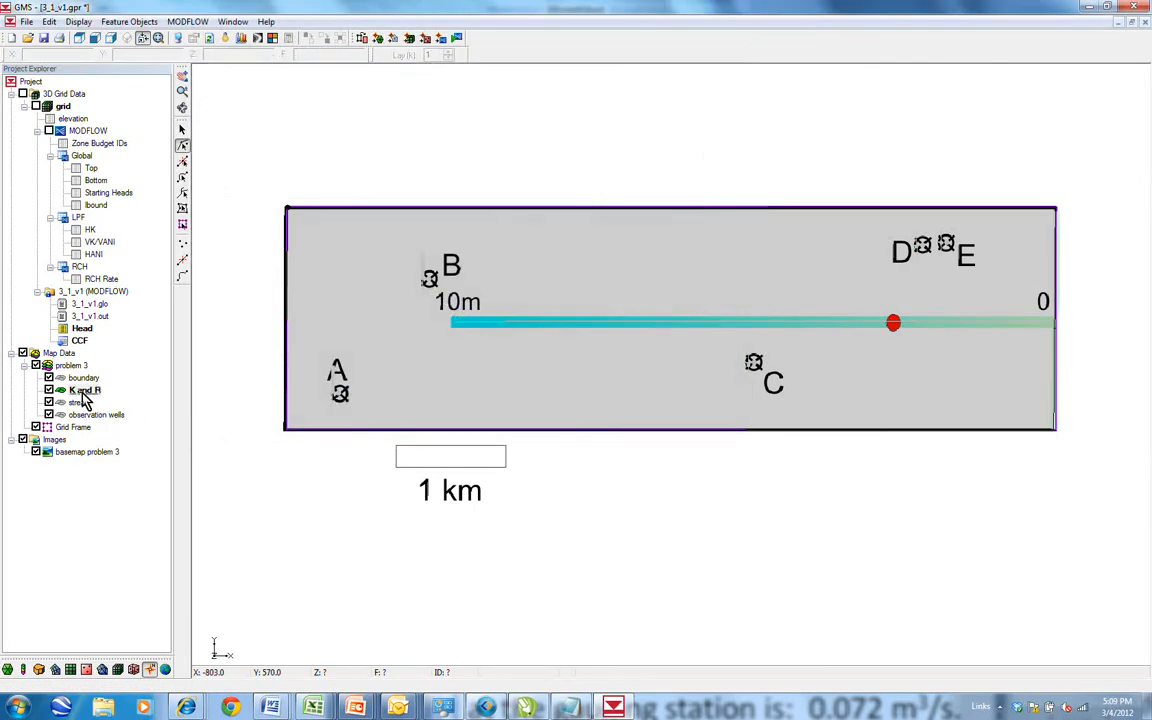
right_click(83, 390)
left_click(157, 470)
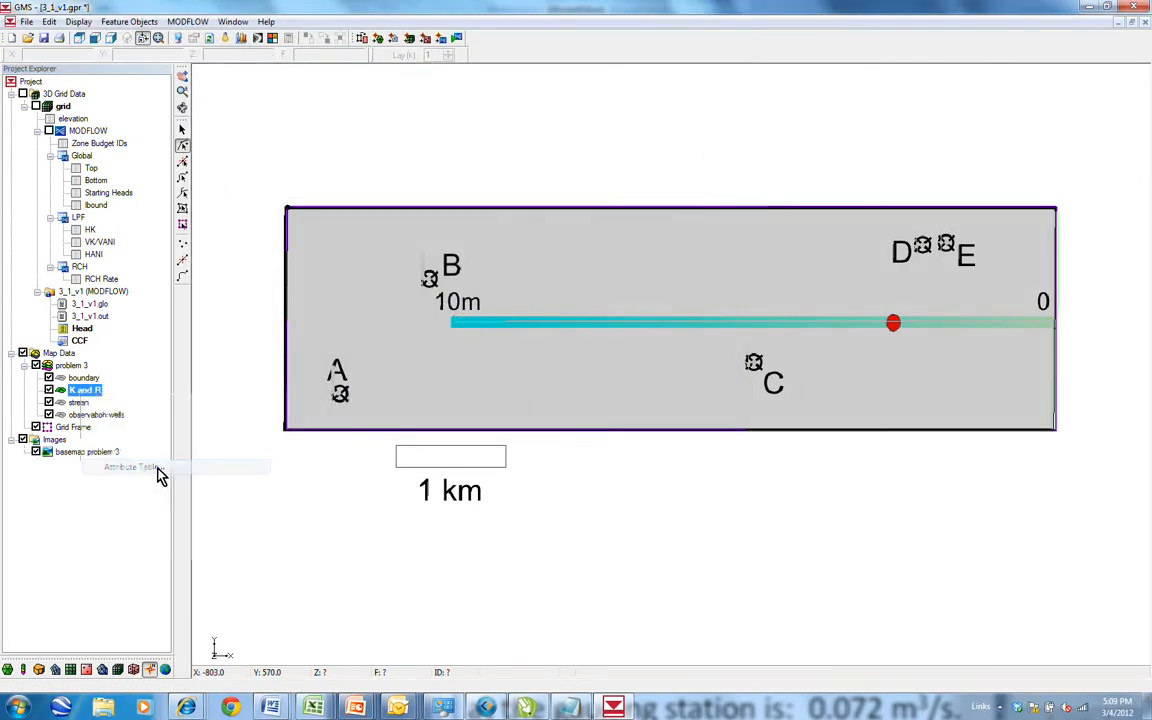
left_click(612, 115)
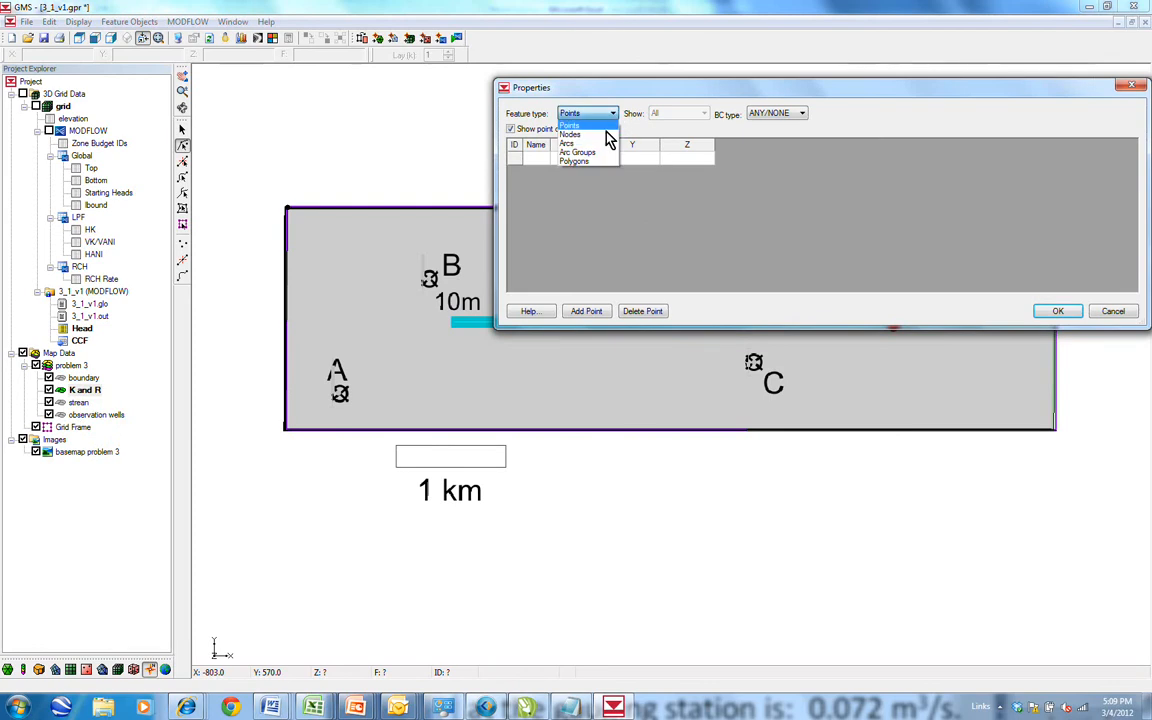
left_click(607, 158)
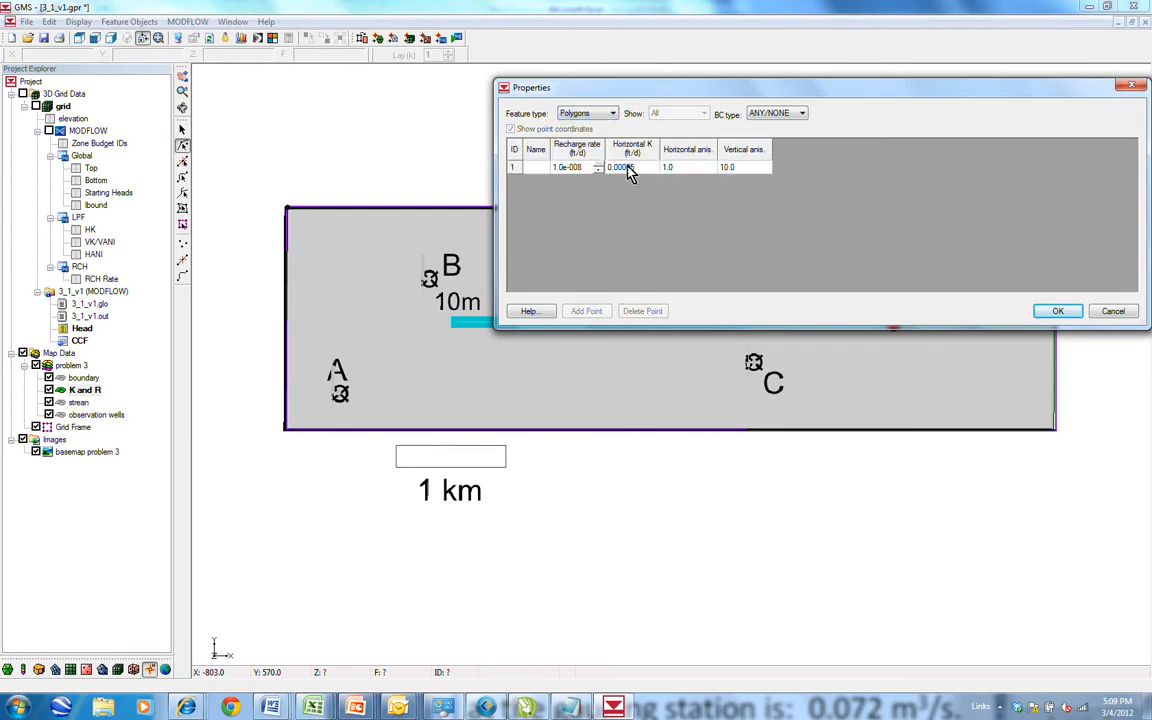
left_click(635, 169)
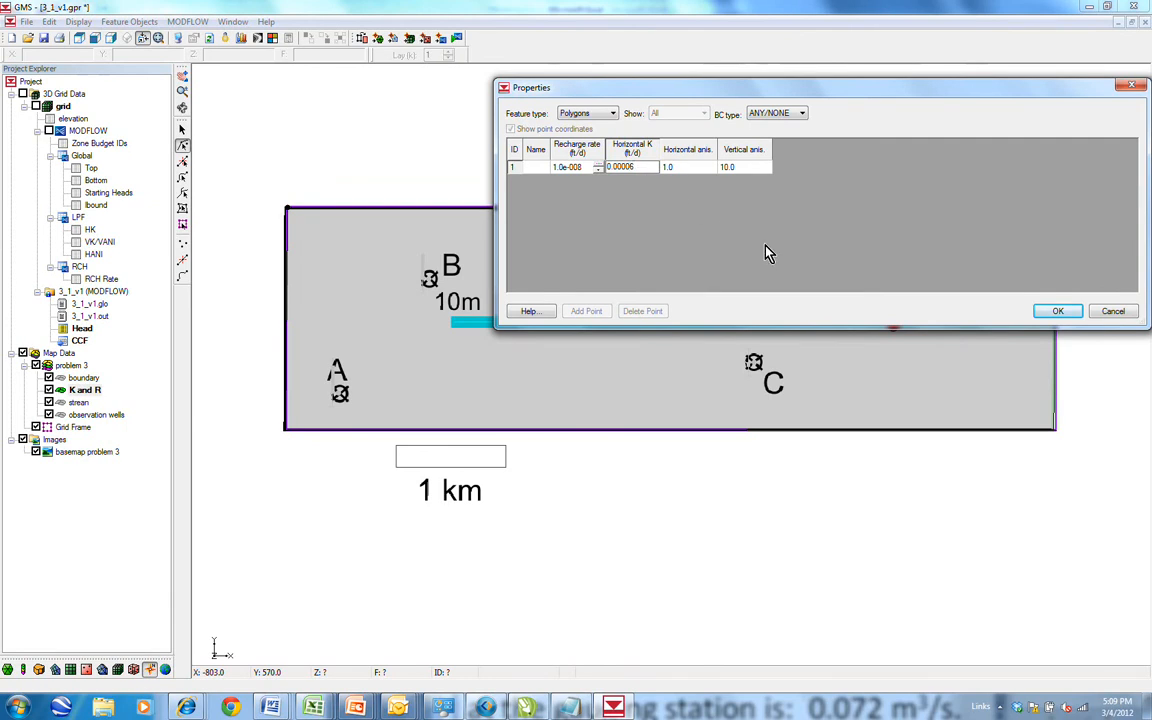
left_click(1058, 312)
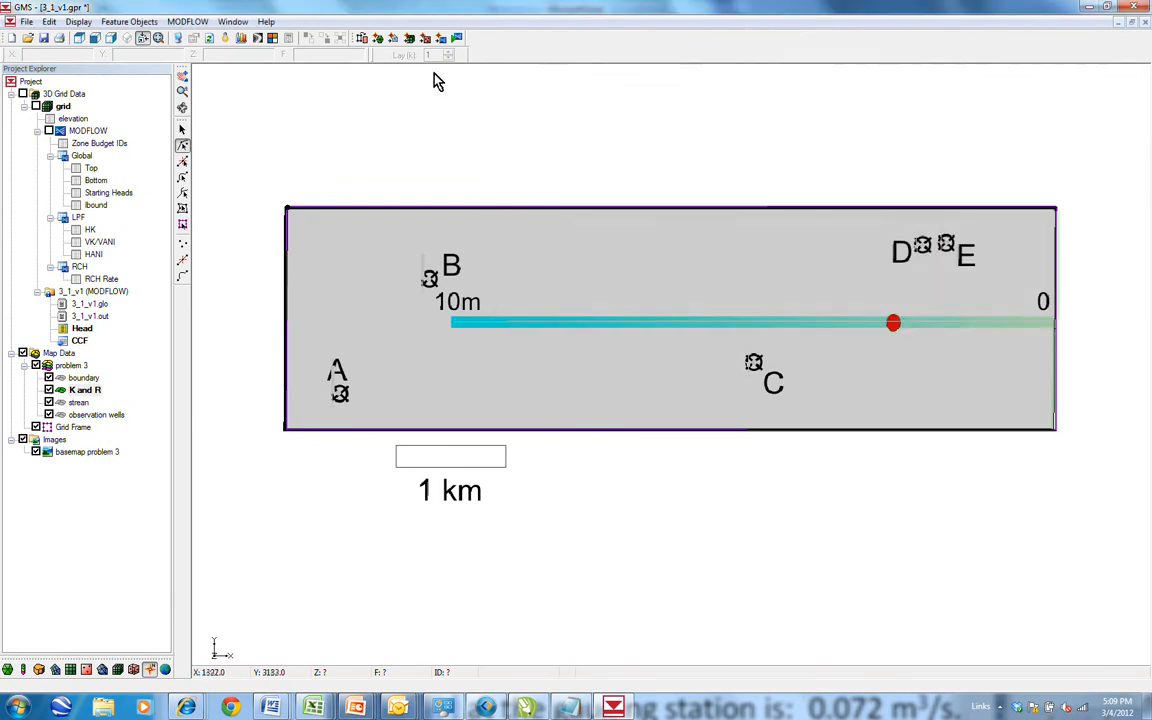
Map all applicable coverages to the model, then save and run MODFLOW and read in the solution.
left_click(447, 40)
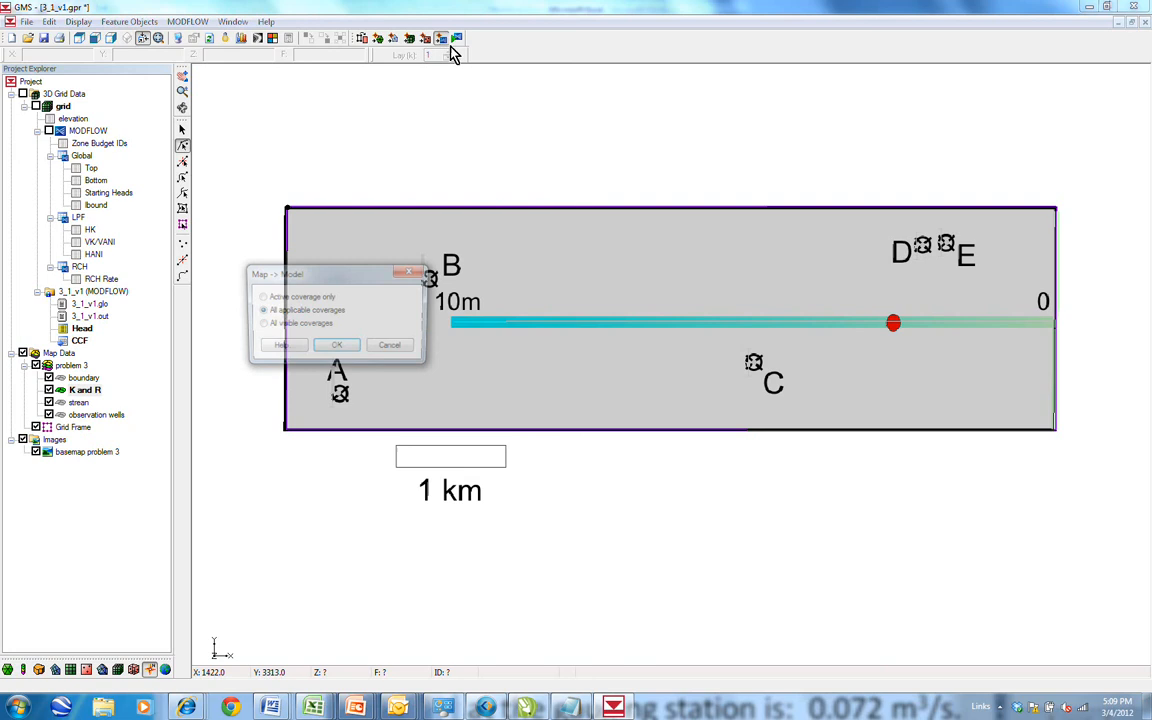
left_click(340, 344)
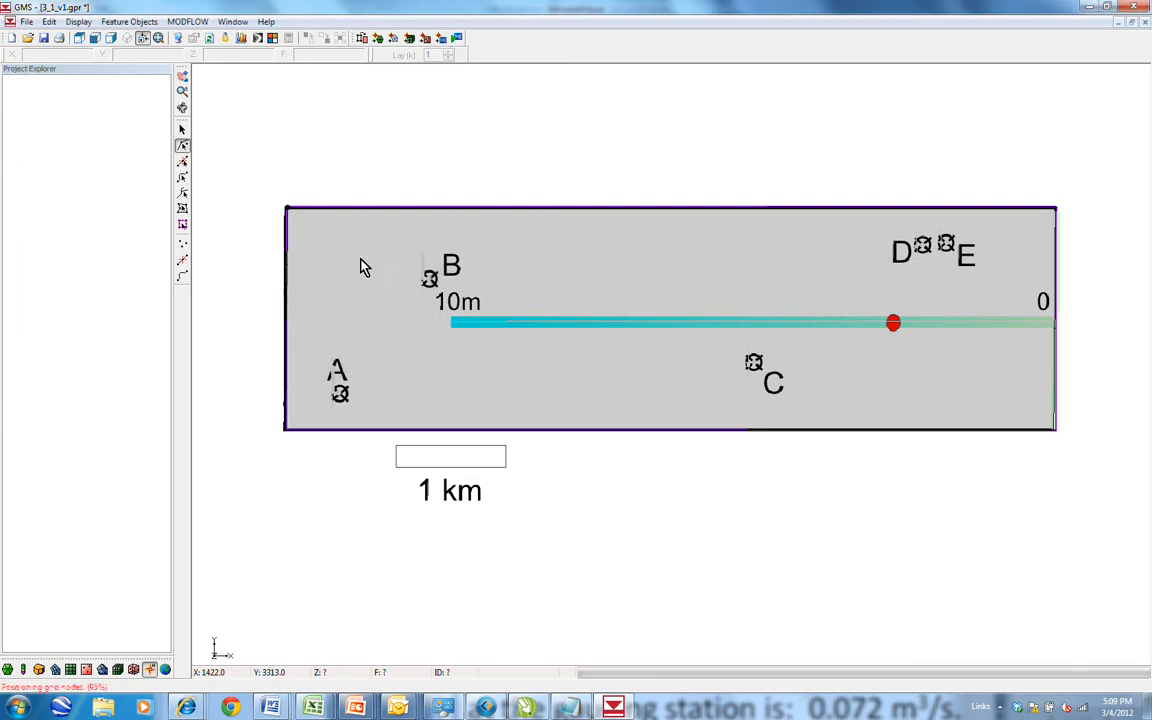
left_click(456, 40)
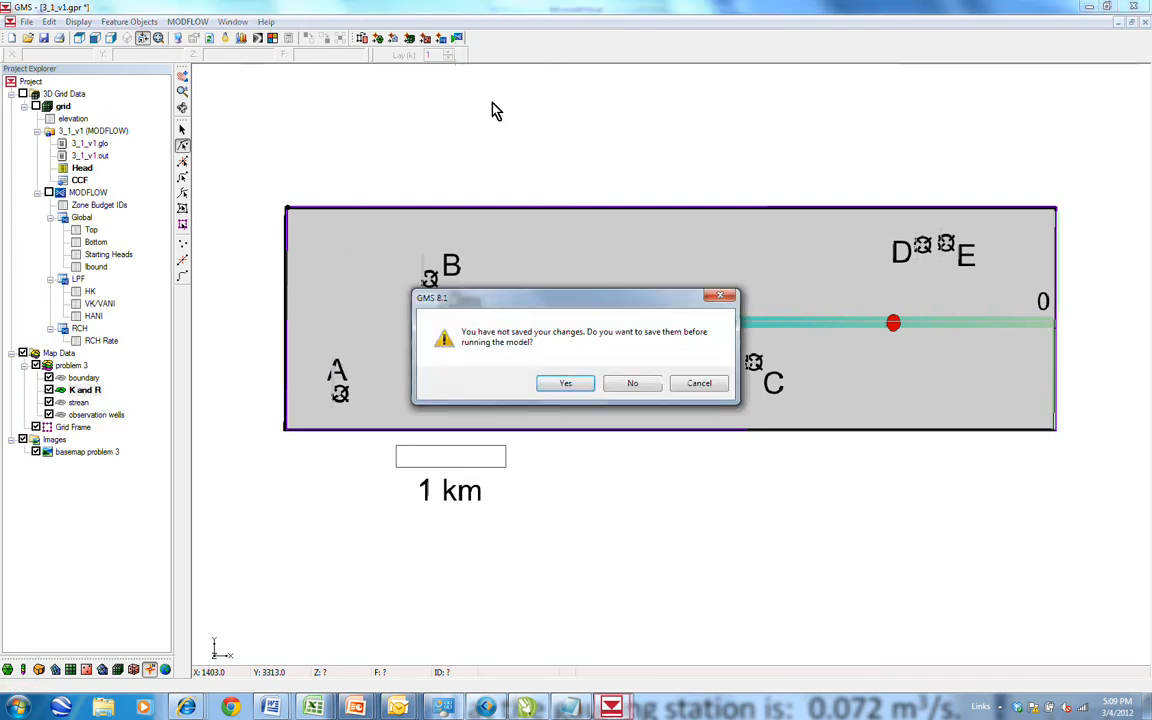
left_click(566, 385)
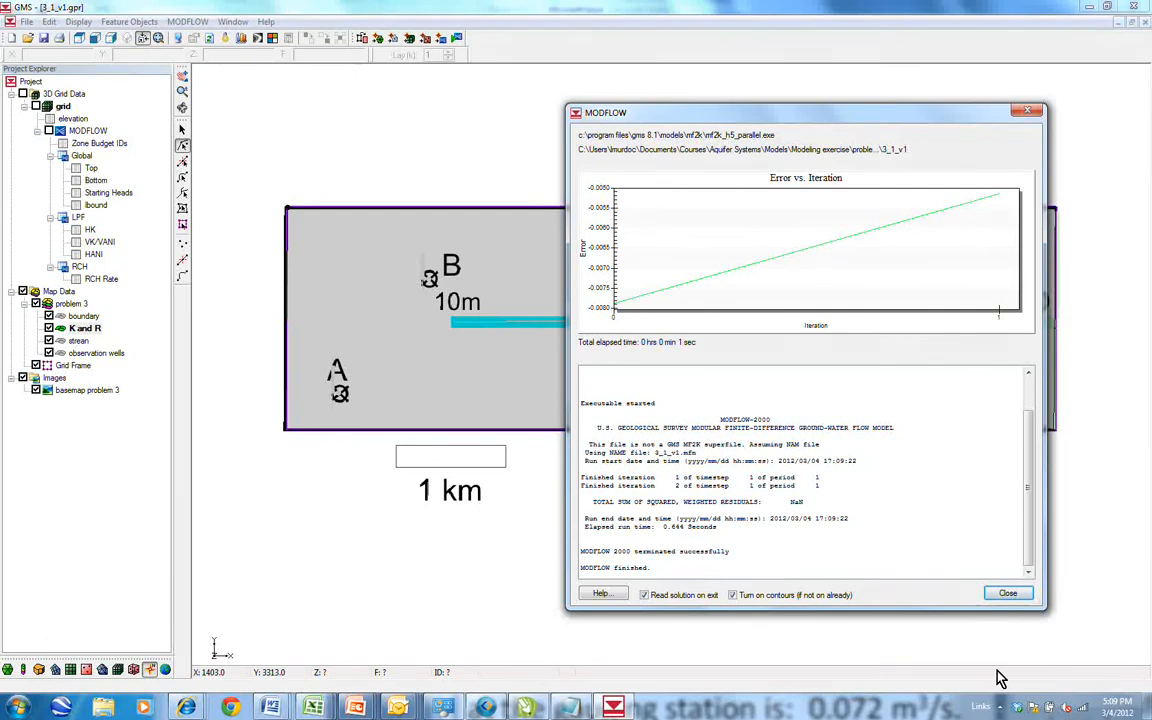
left_click(1008, 594)
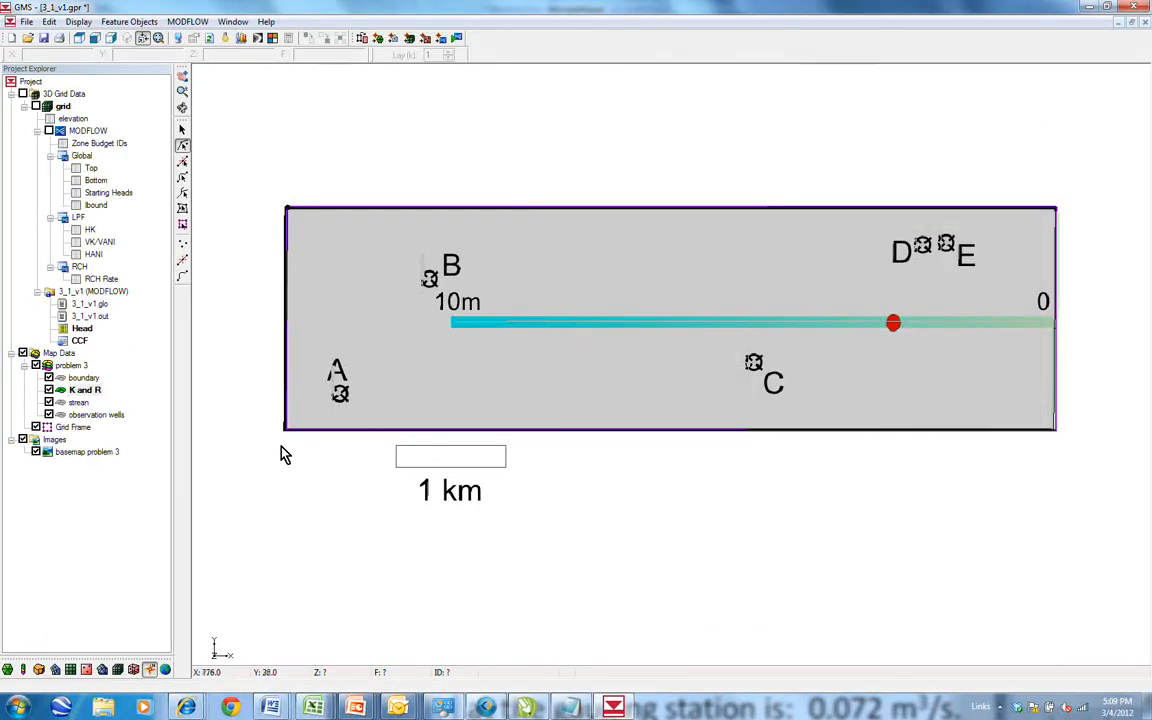
Open the observation wells attribute table and copy the residual heads of points A to E.
left_click(120, 415)
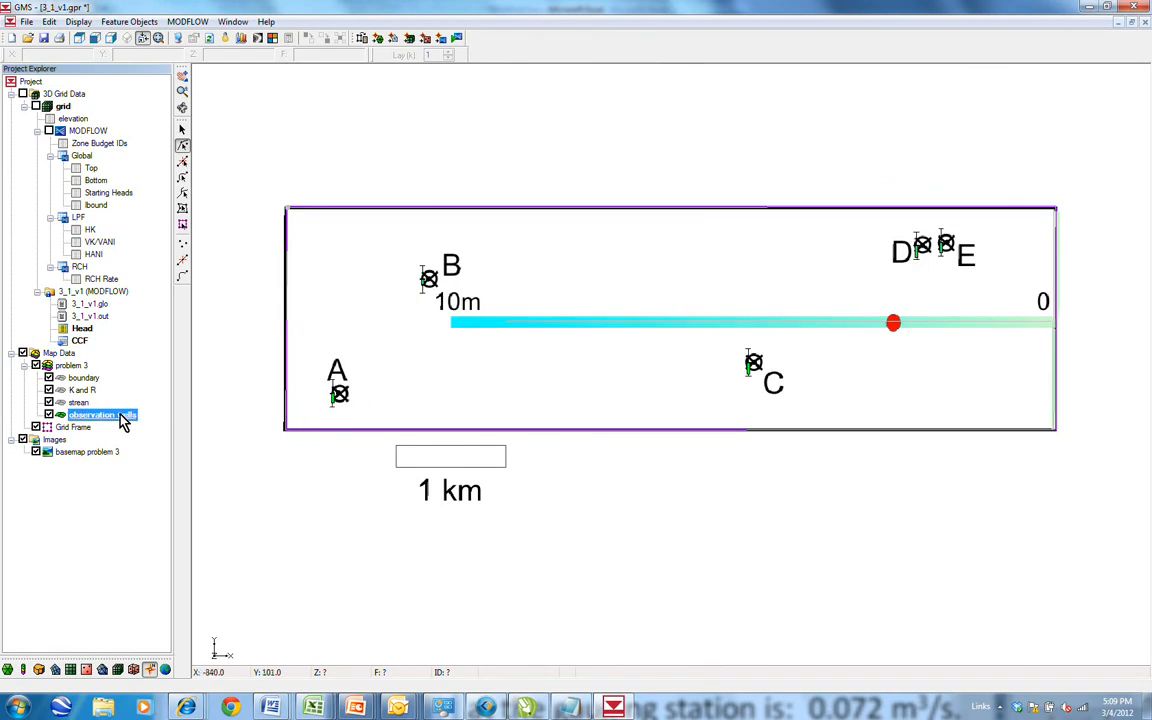
right_click(120, 415)
mouse_move(216, 507)
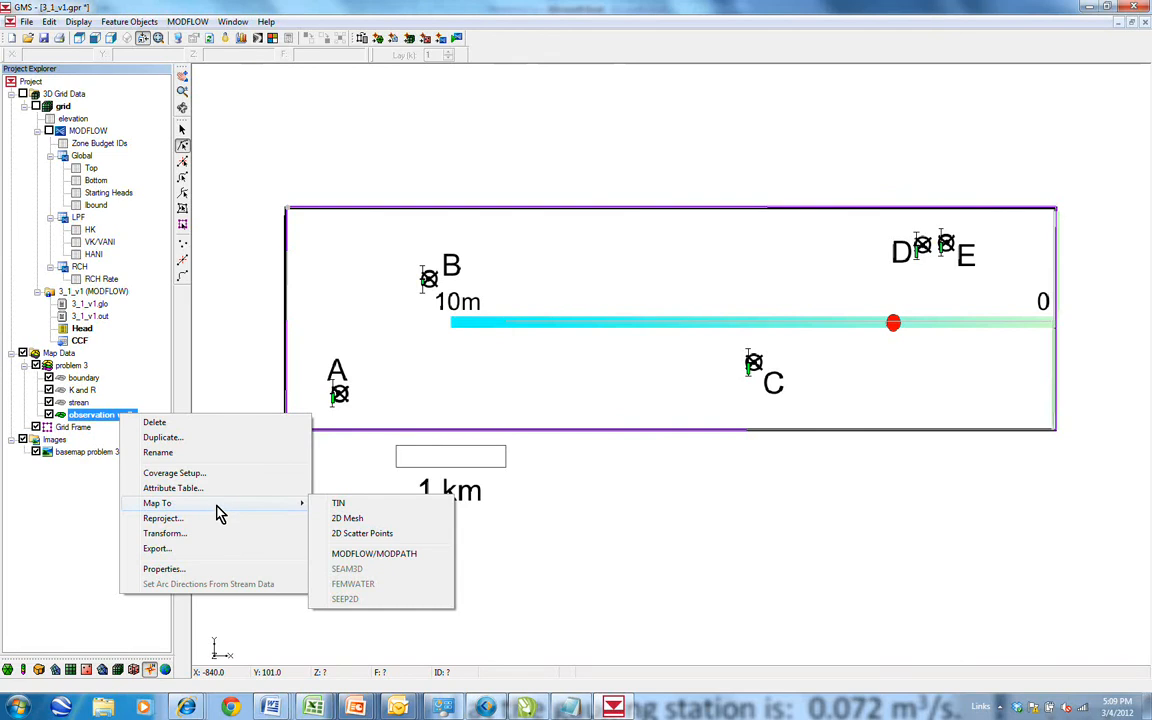
left_click(223, 490)
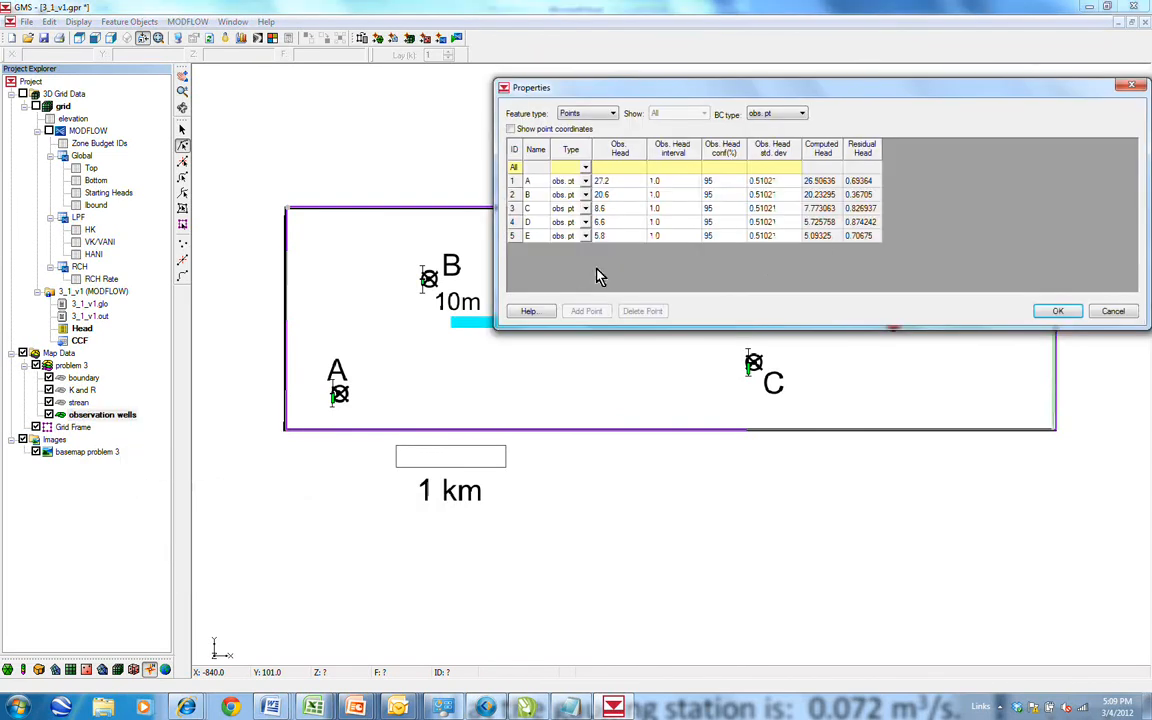
left_click_drag(872, 236, 872, 188)
right_click(872, 190)
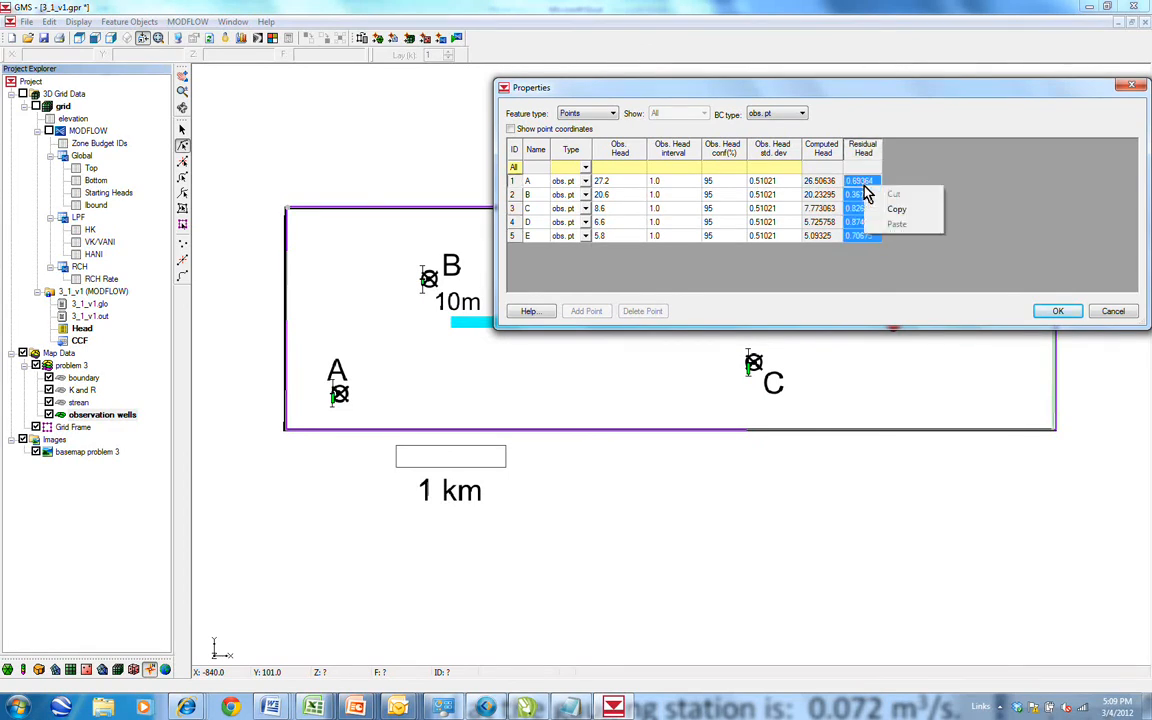
left_click(879, 210)
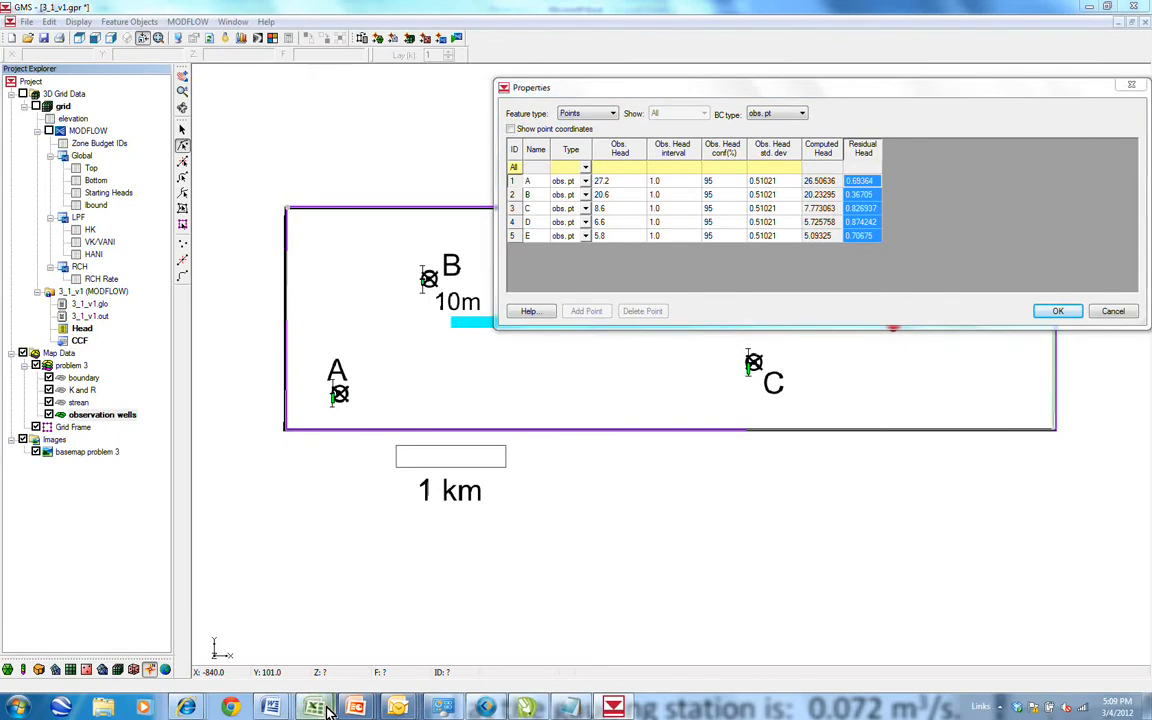
Switch to Book2 in Excel and paste the copied residual heads into H11:H15.
mouse_move(314, 707)
left_click(369, 629)
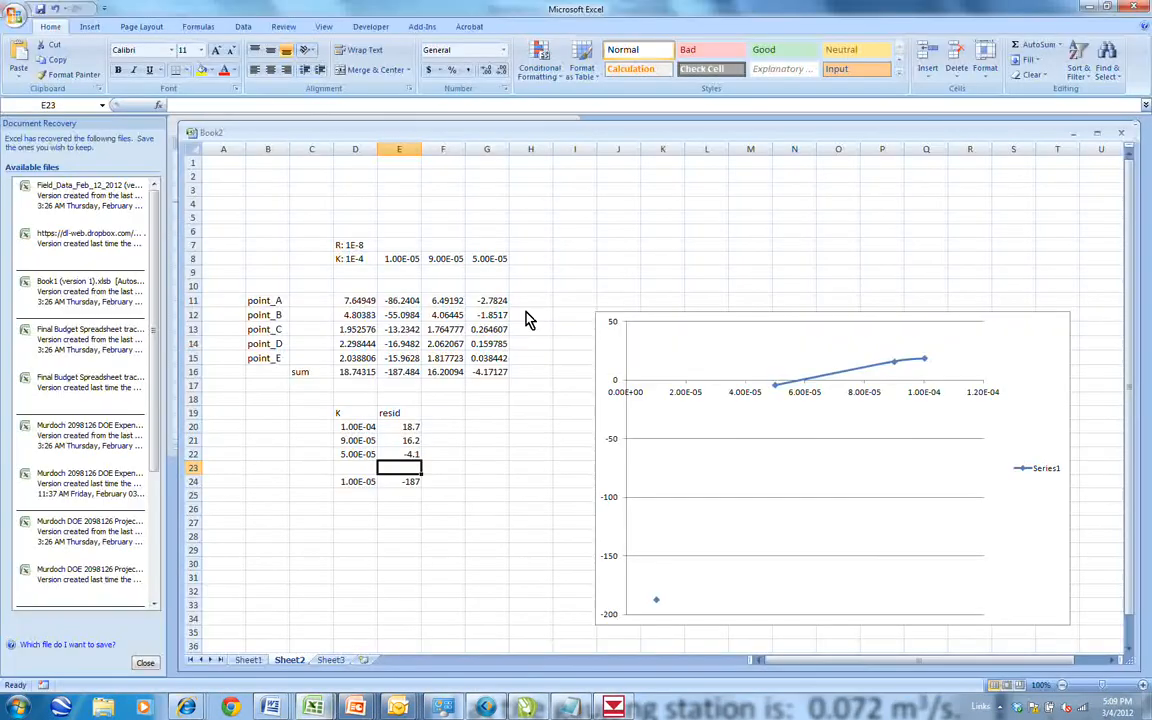
mouse_move(527, 293)
left_mouse_down()
mouse_move(535, 360)
mouse_move(527, 309)
left_mouse_up()
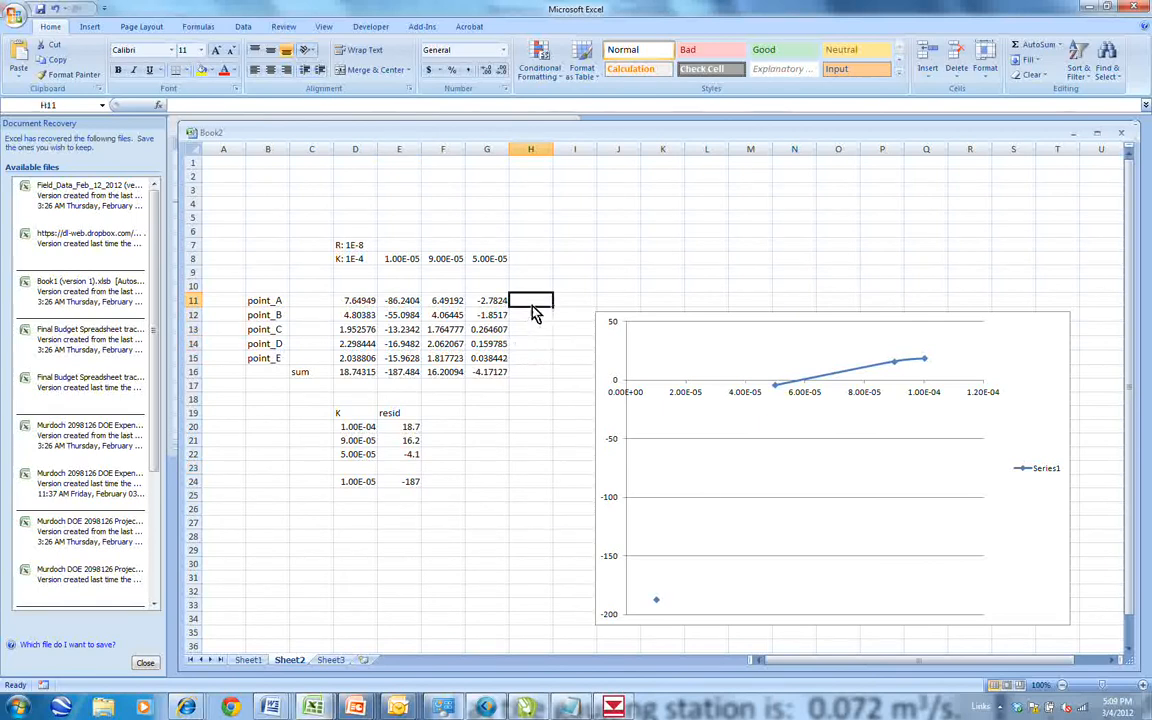
right_click(533, 310)
left_click(562, 343)
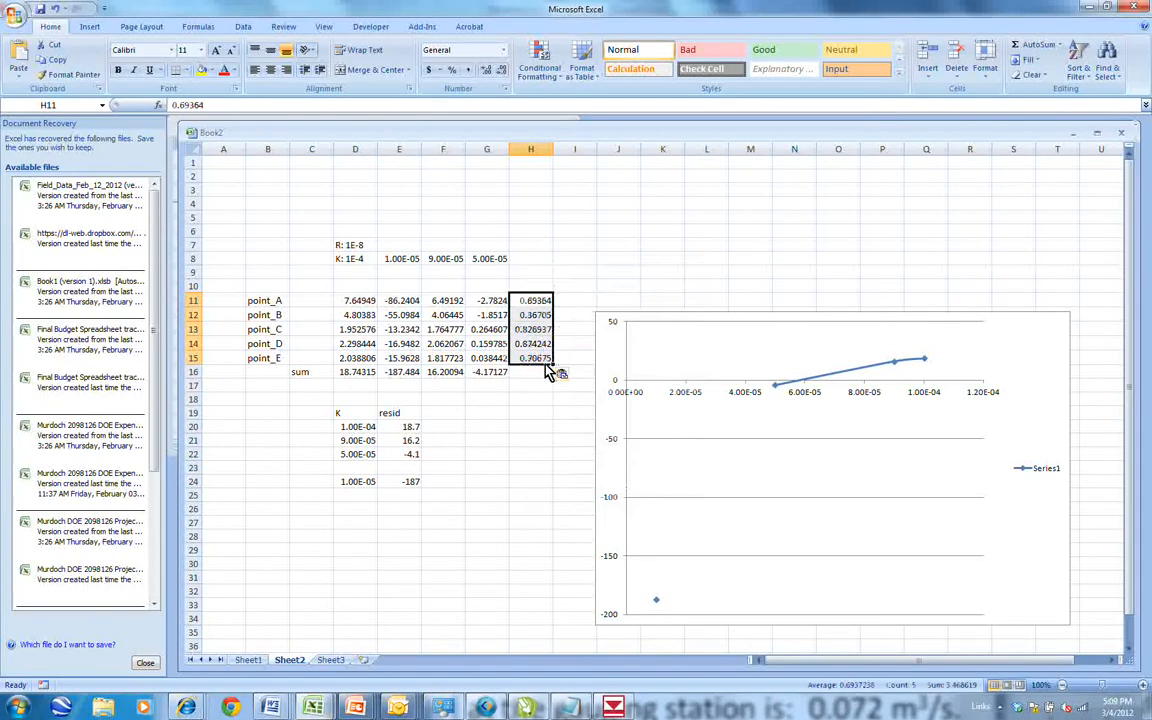
Extend the residual sum formula from G16 into H16 and enter the K value 6E-05 in H8.
left_click(527, 373)
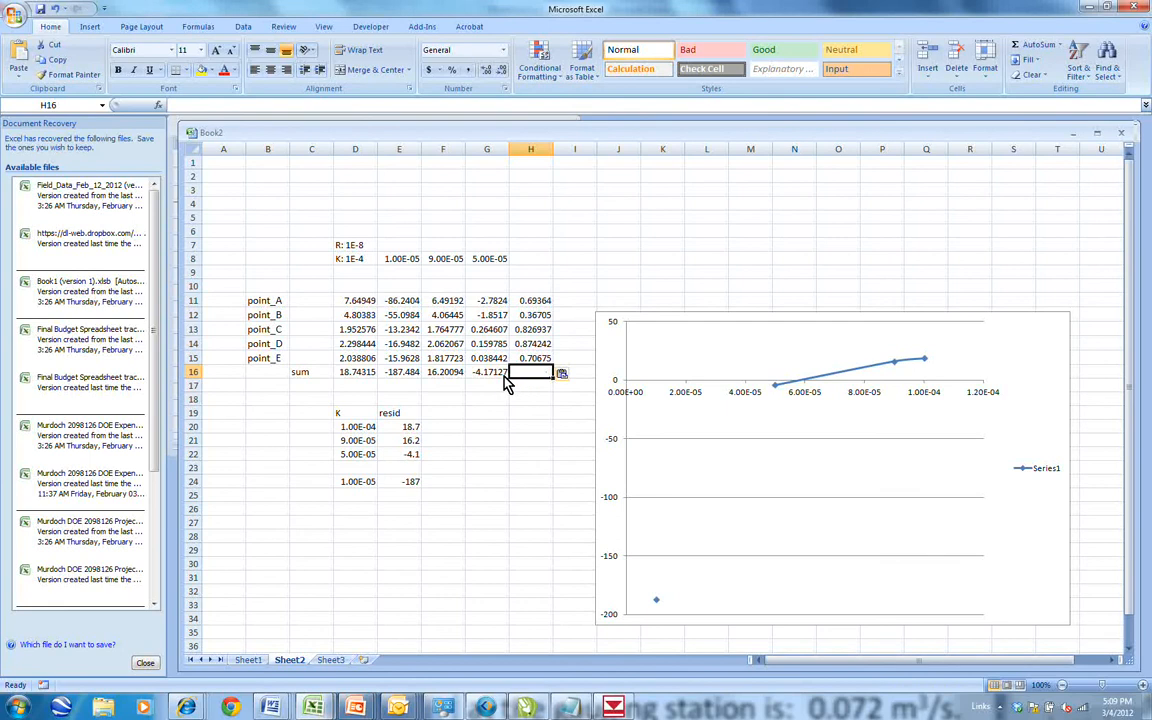
left_click(506, 375)
left_click_drag(510, 380, 540, 378)
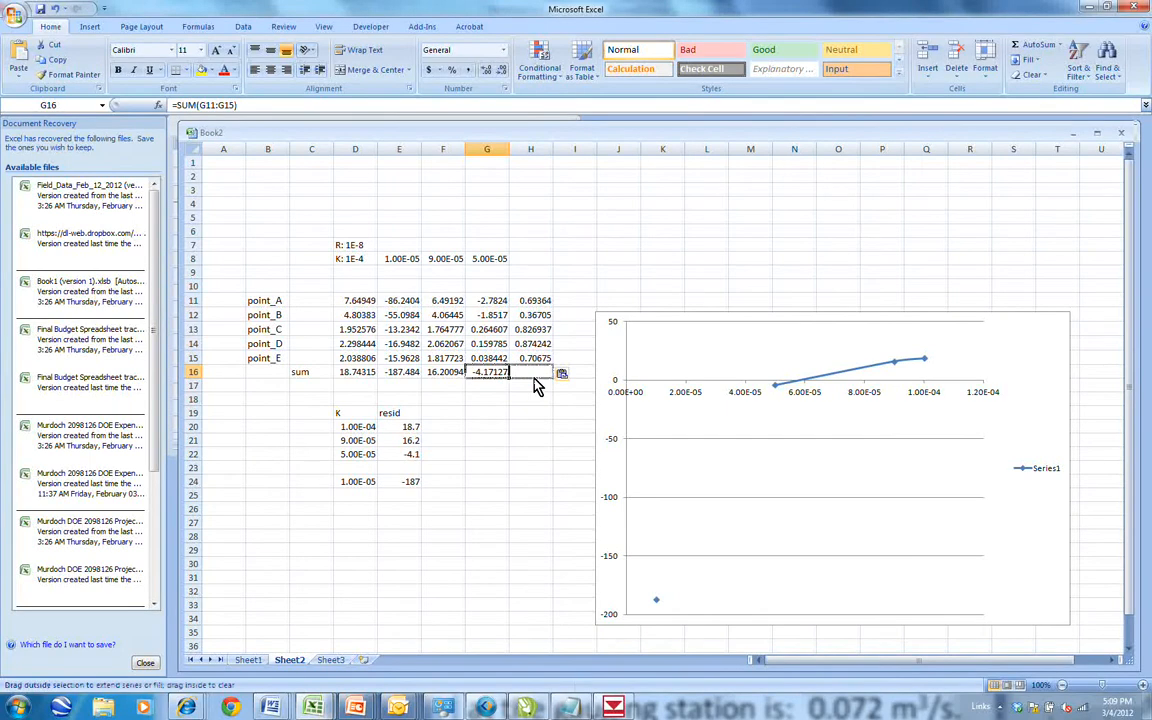
left_click(532, 400)
left_click(535, 262)
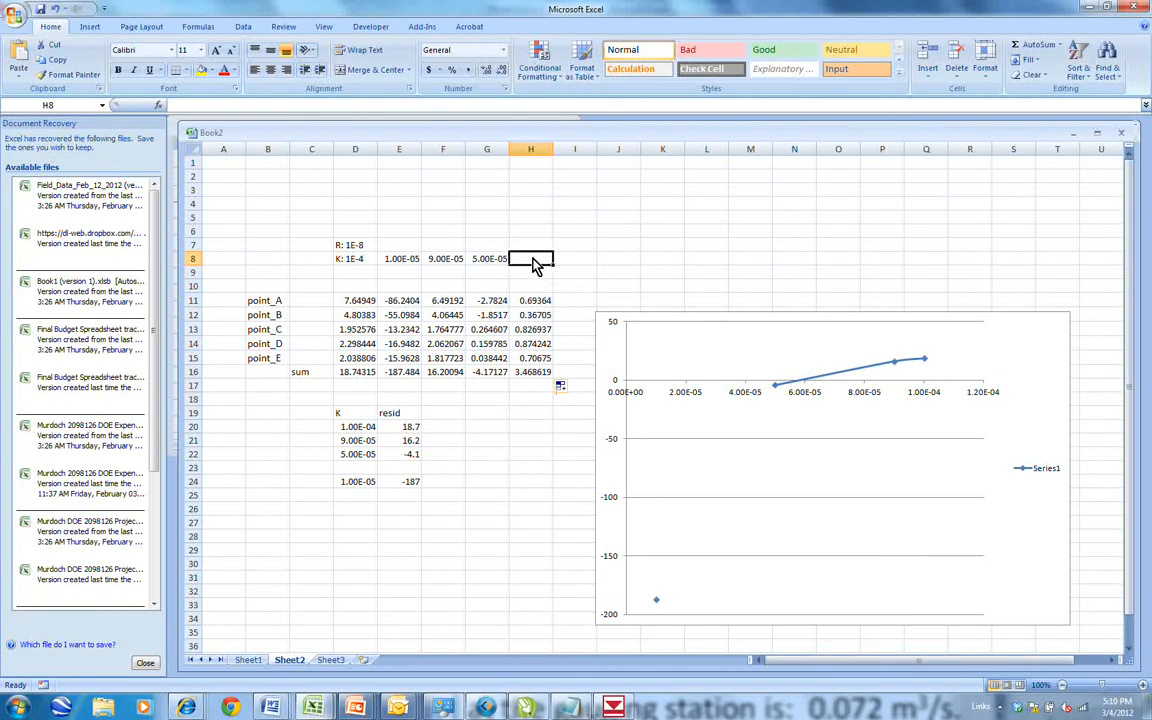
type("6.00")
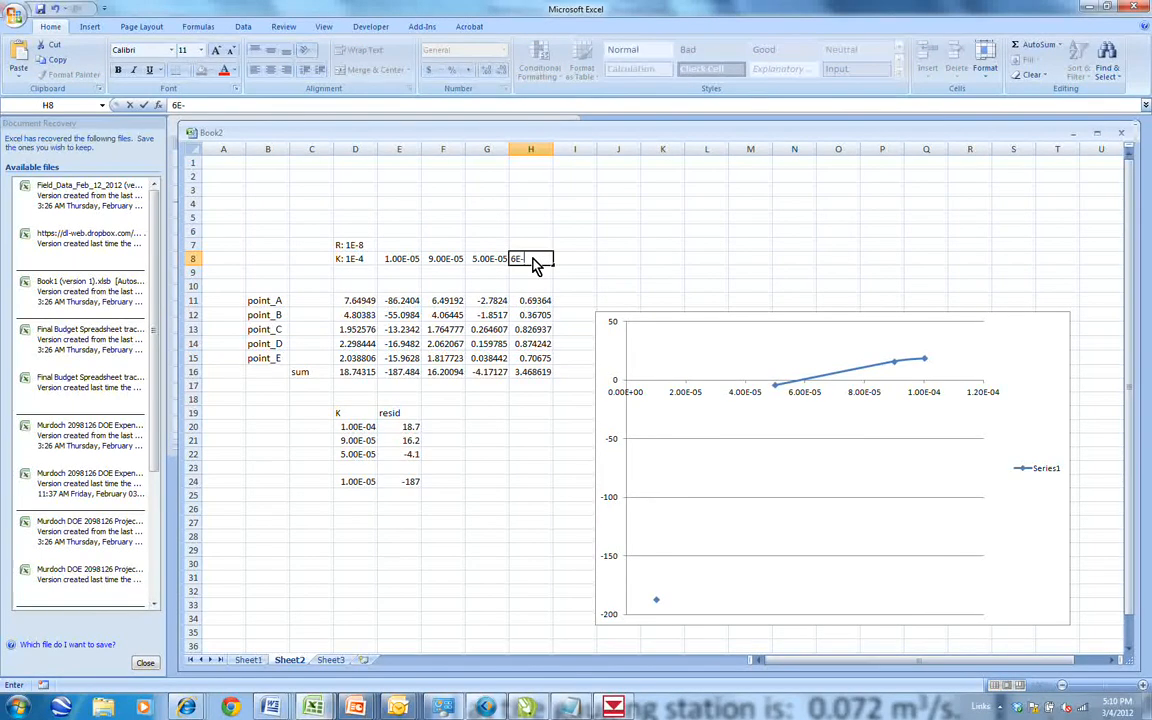
type("E-05")
left_click(517, 389)
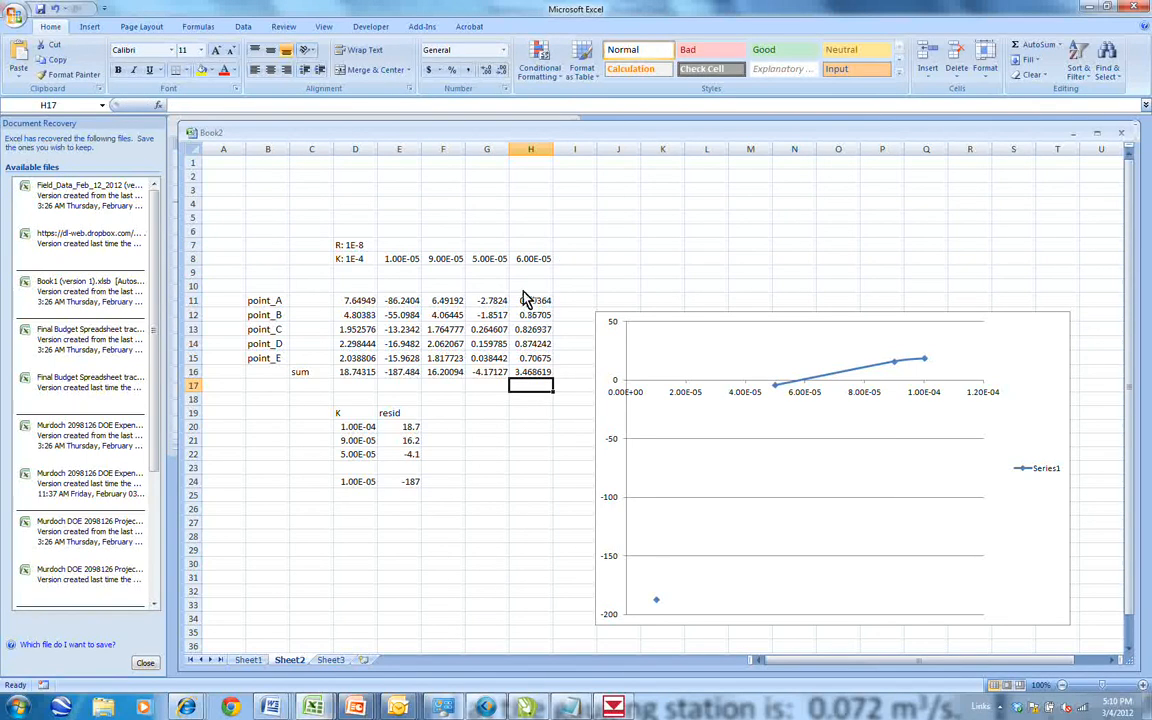
Move the 5E-05 K and residual pair from row 22 down to row 23, freeing the row above.
left_click(485, 373)
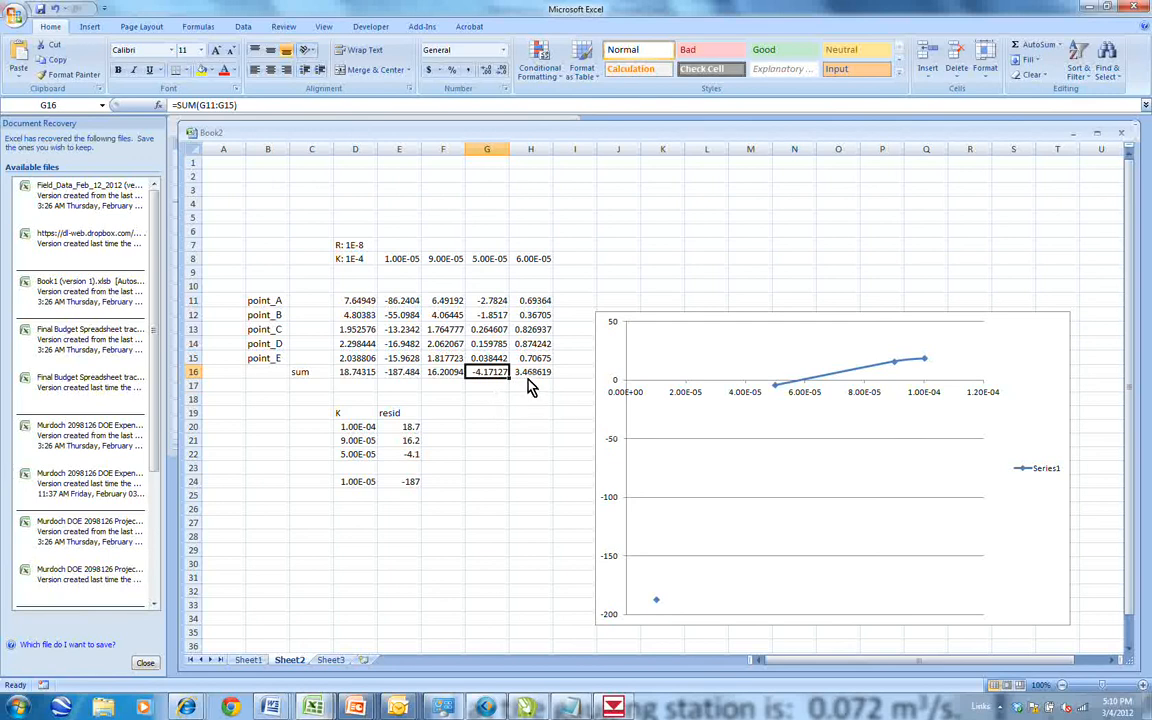
left_click(530, 372)
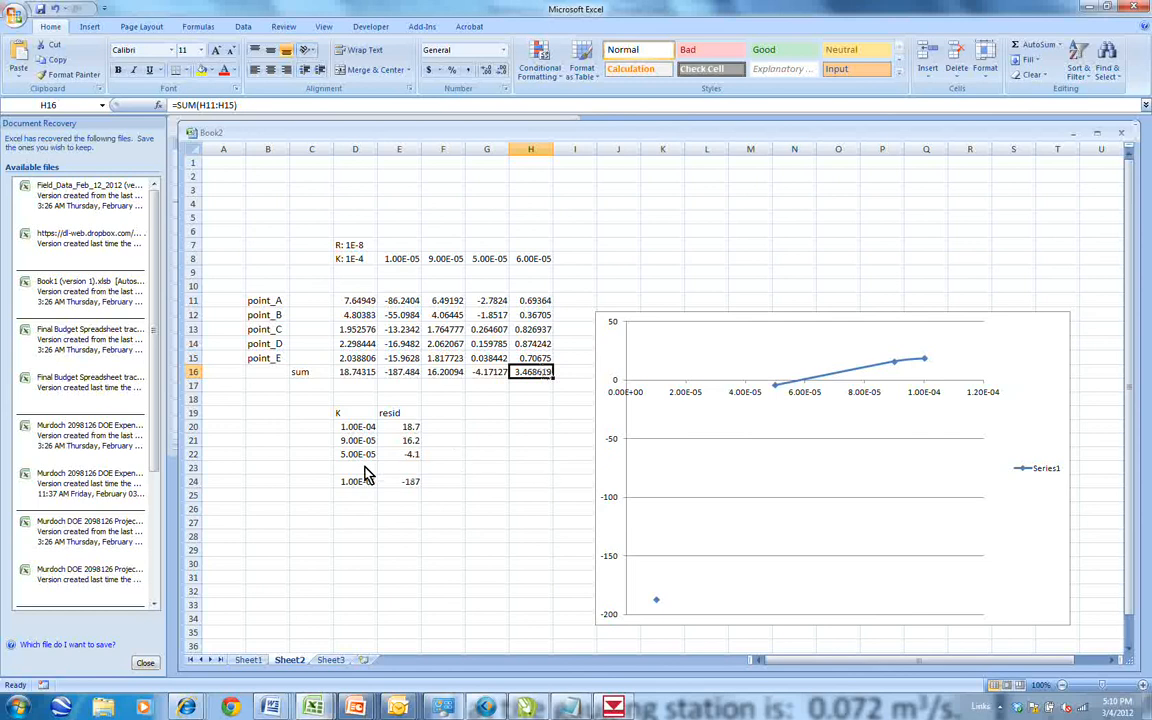
left_click_drag(352, 458, 398, 462)
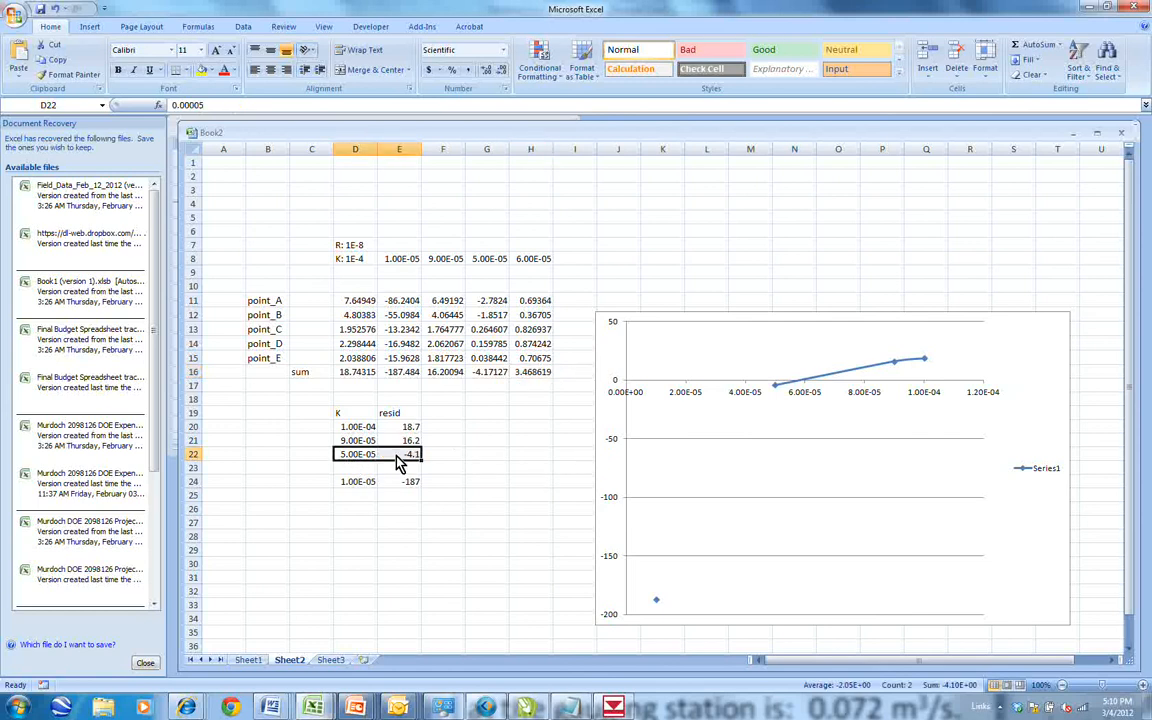
key("ctrl+c")
key("Down")
key("Return")
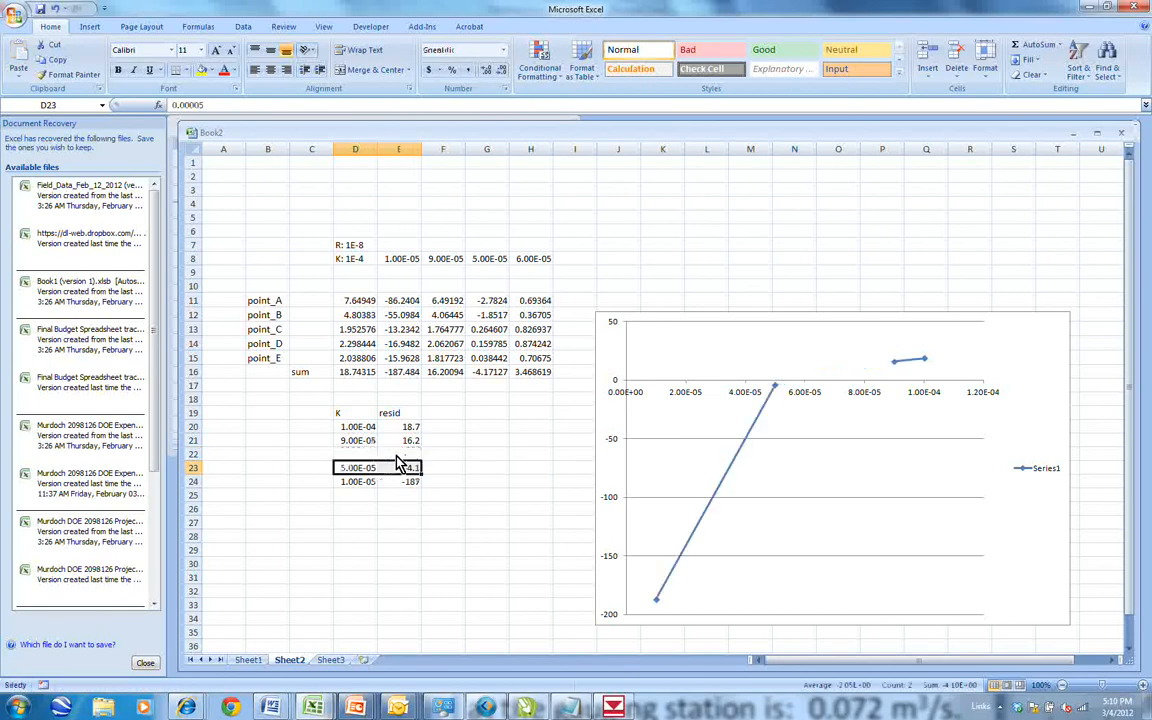
Enter the K value 6.00E-05 in D22 and its summed residual 3.4 in E22.
key("Up")
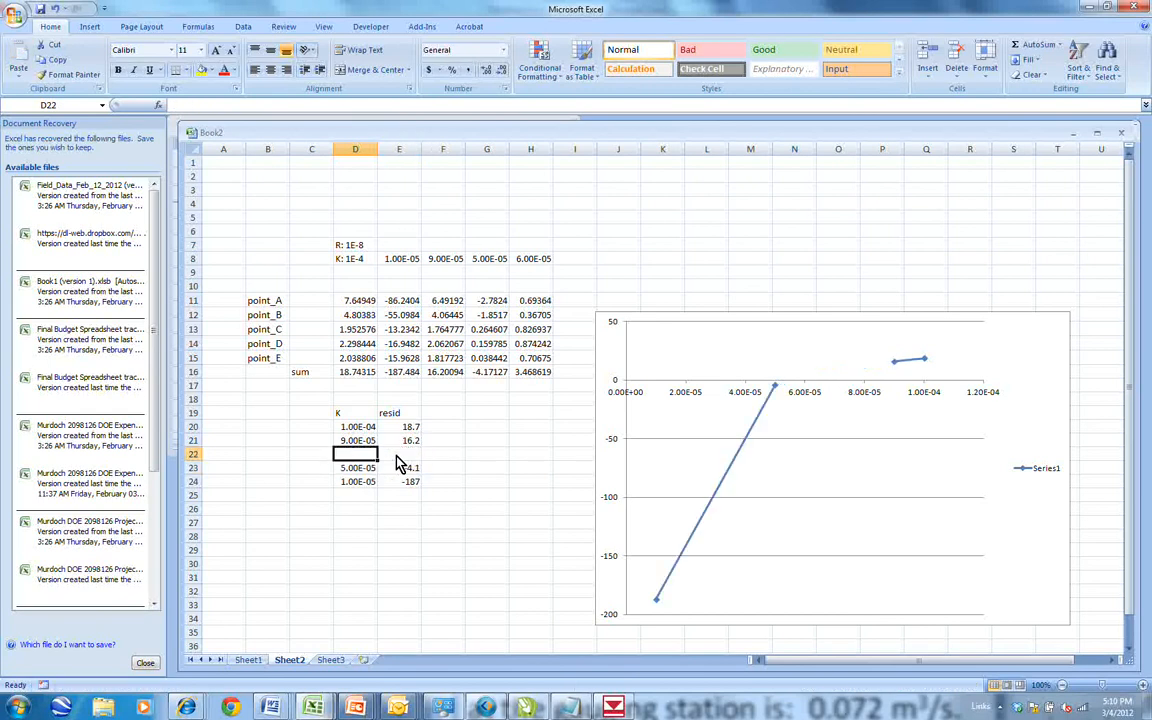
type("6")
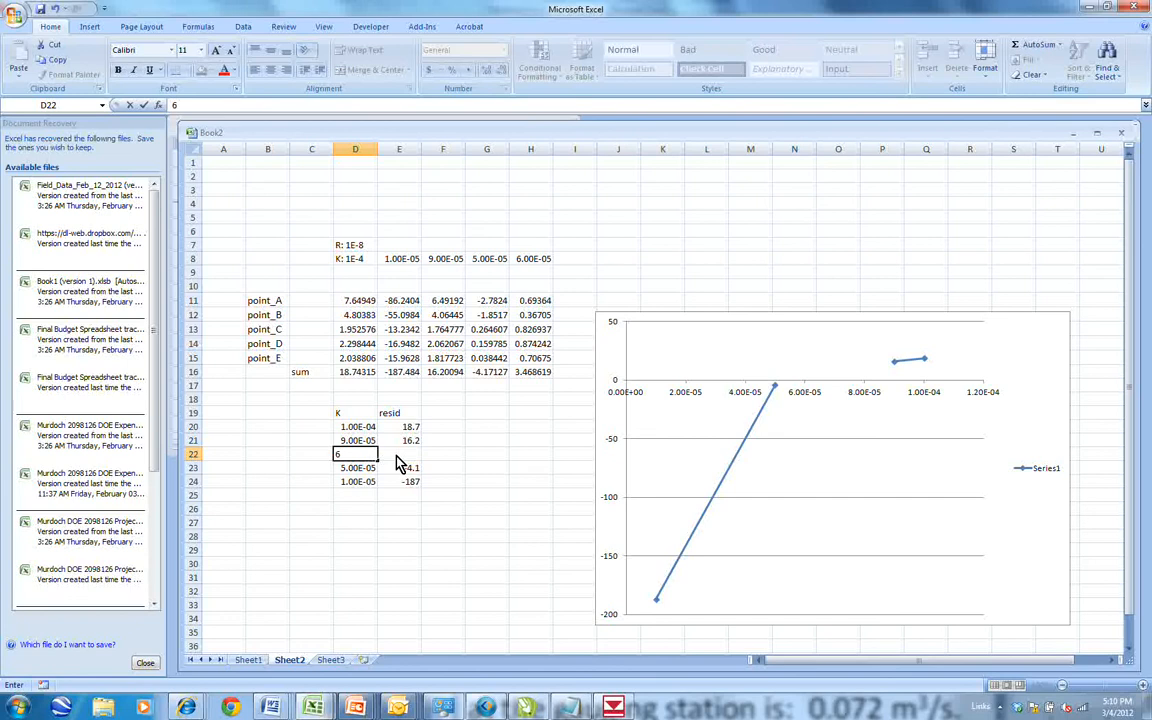
type(".00E-05")
key("Tab")
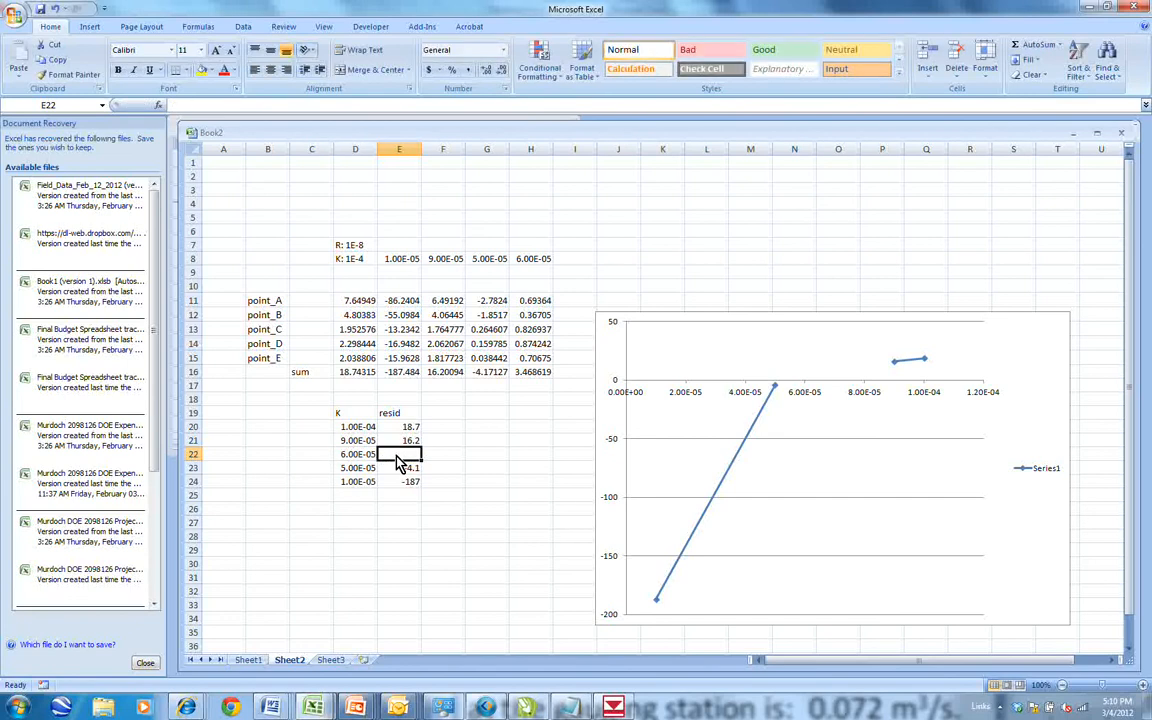
type("3.4")
key("Return")
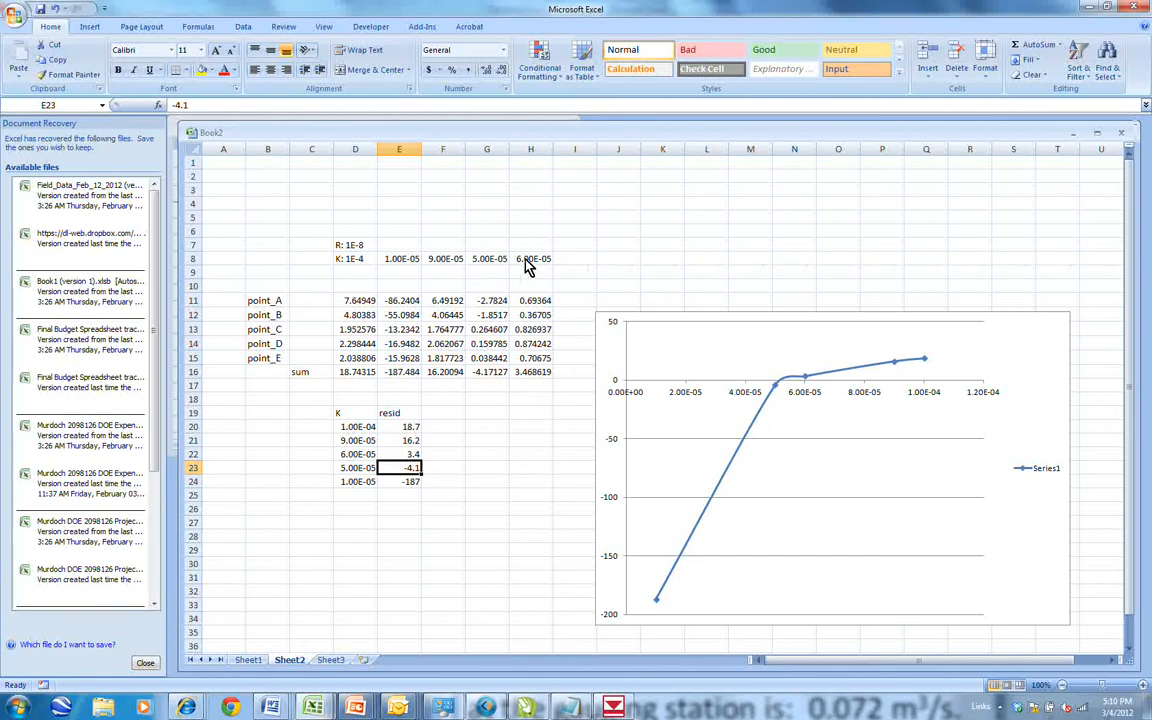
Switch to GMS, close the observation point properties and open the attribute table of the K and R coverage.
left_click(614, 708)
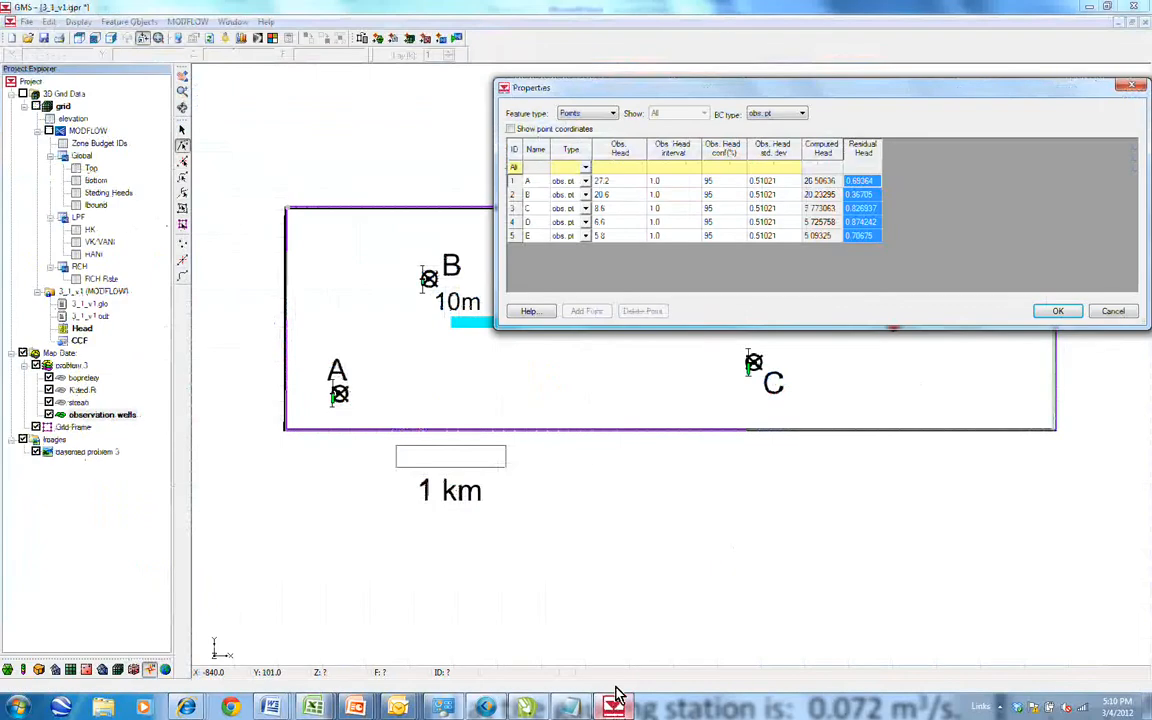
left_click(1058, 312)
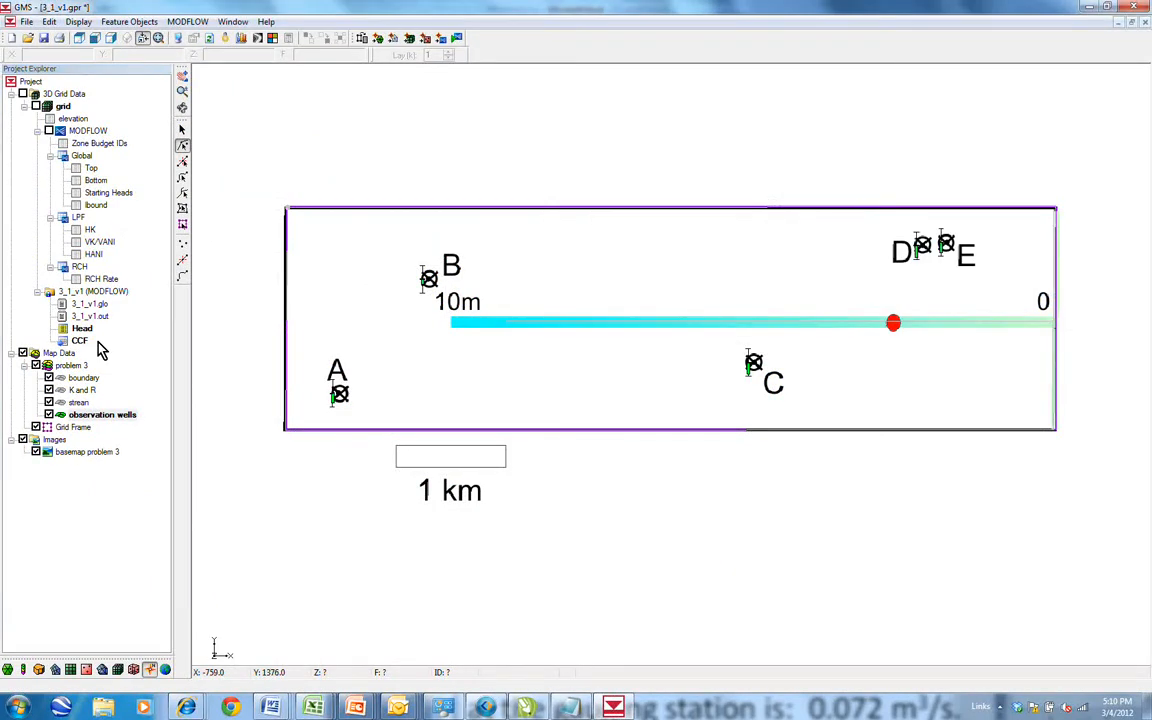
left_click(88, 390)
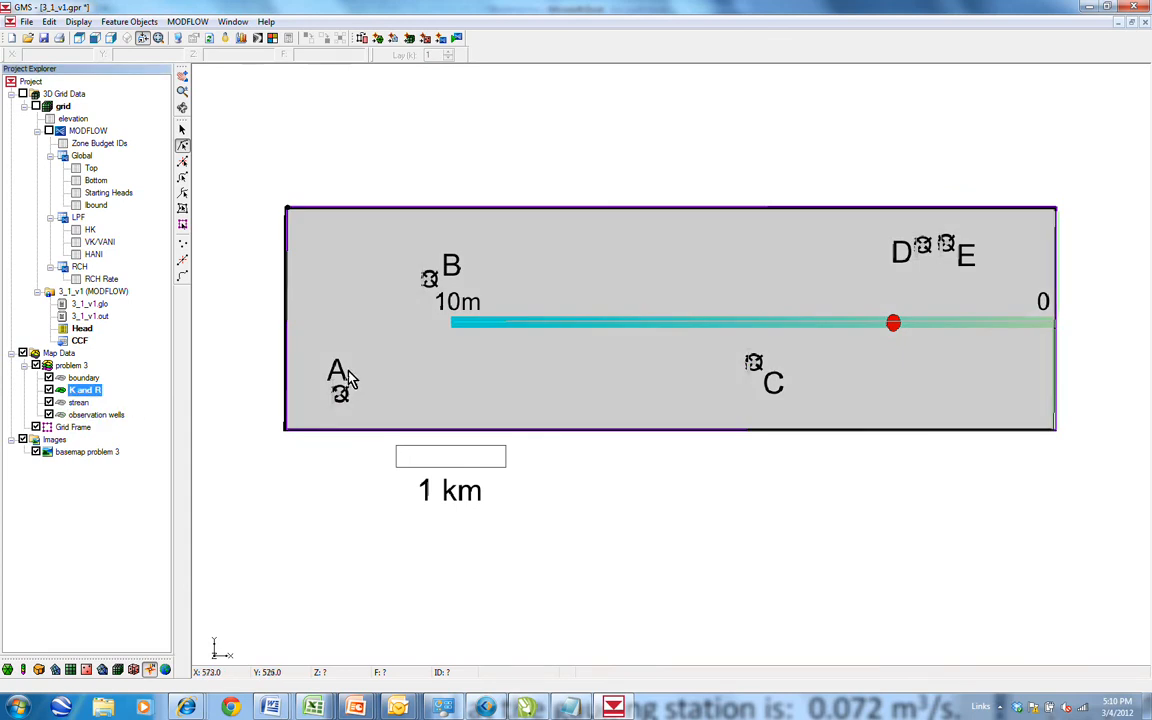
double_click(94, 391)
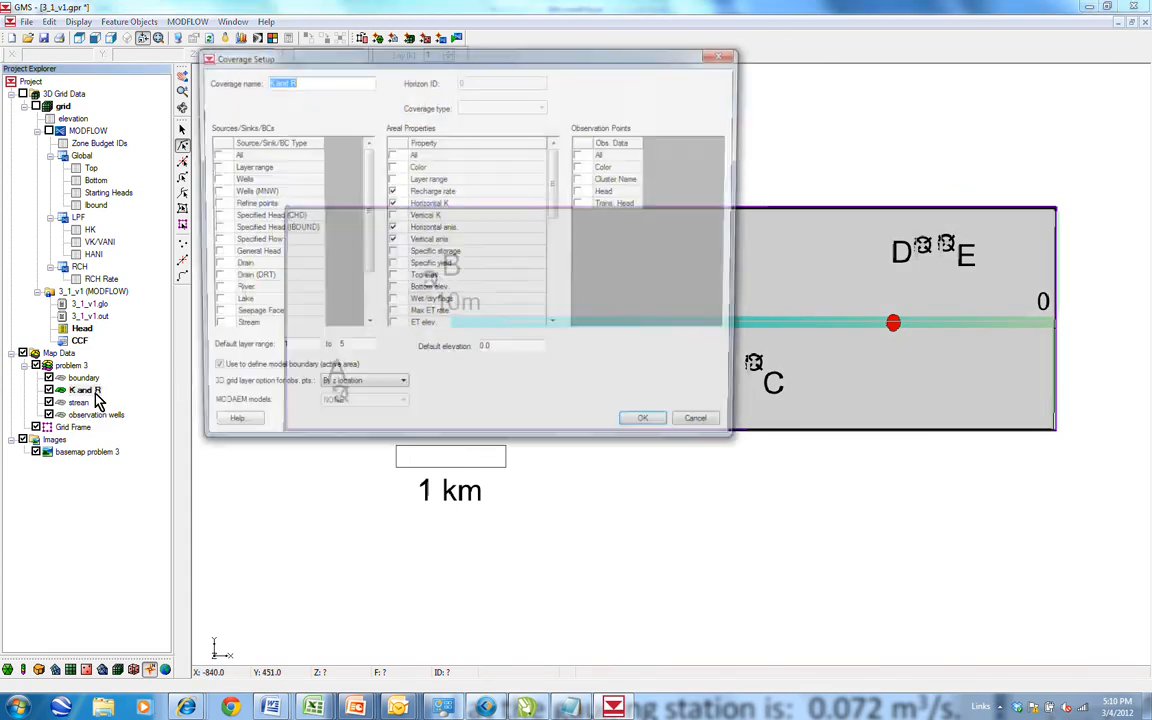
left_click(648, 428)
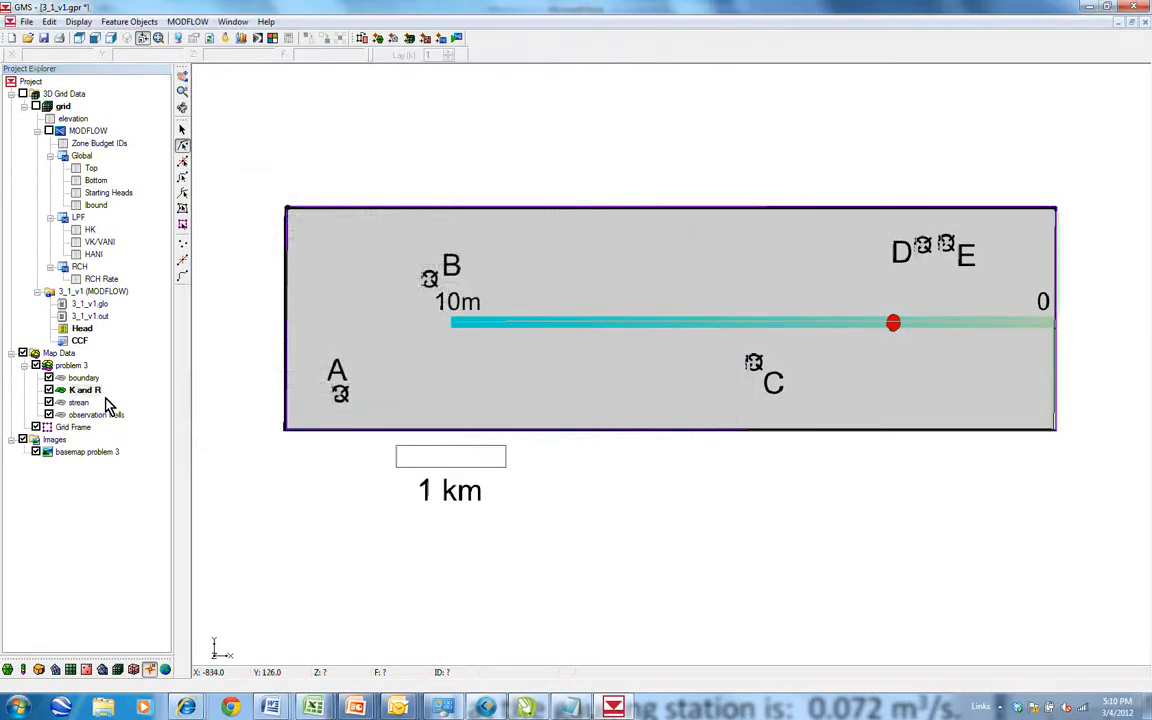
right_click(96, 390)
left_click(150, 467)
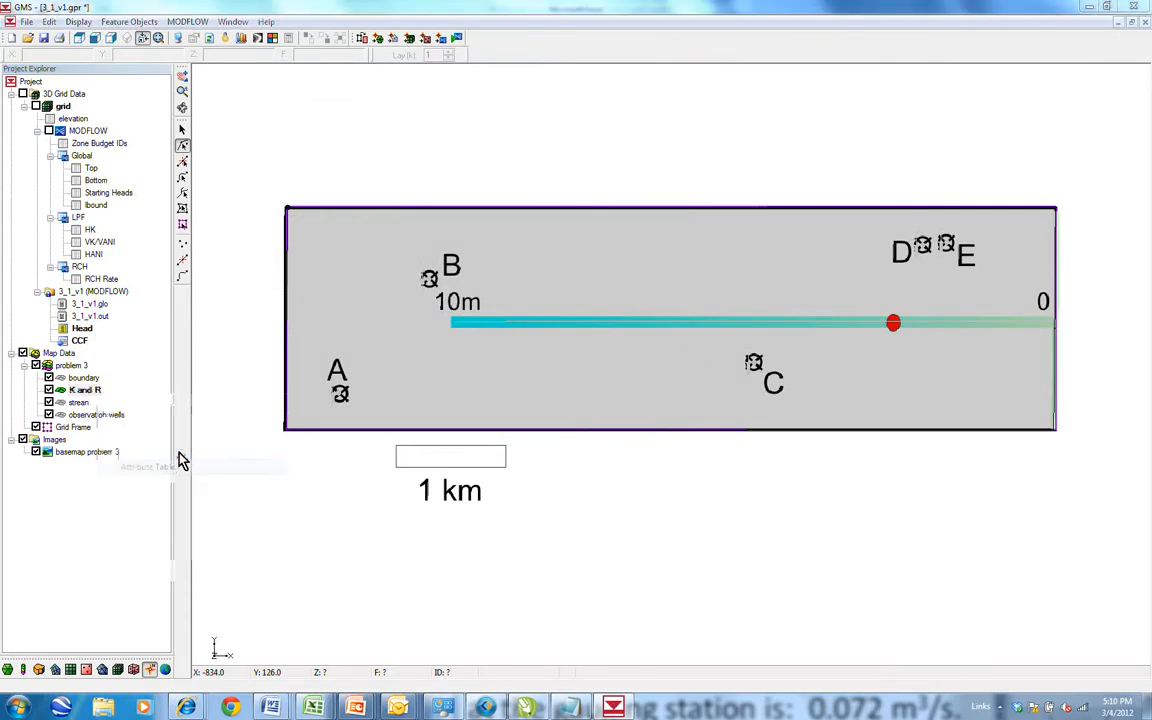
Show the polygons in the attribute table and set the polygon's horizontal K to 0.000055.
left_click(616, 118)
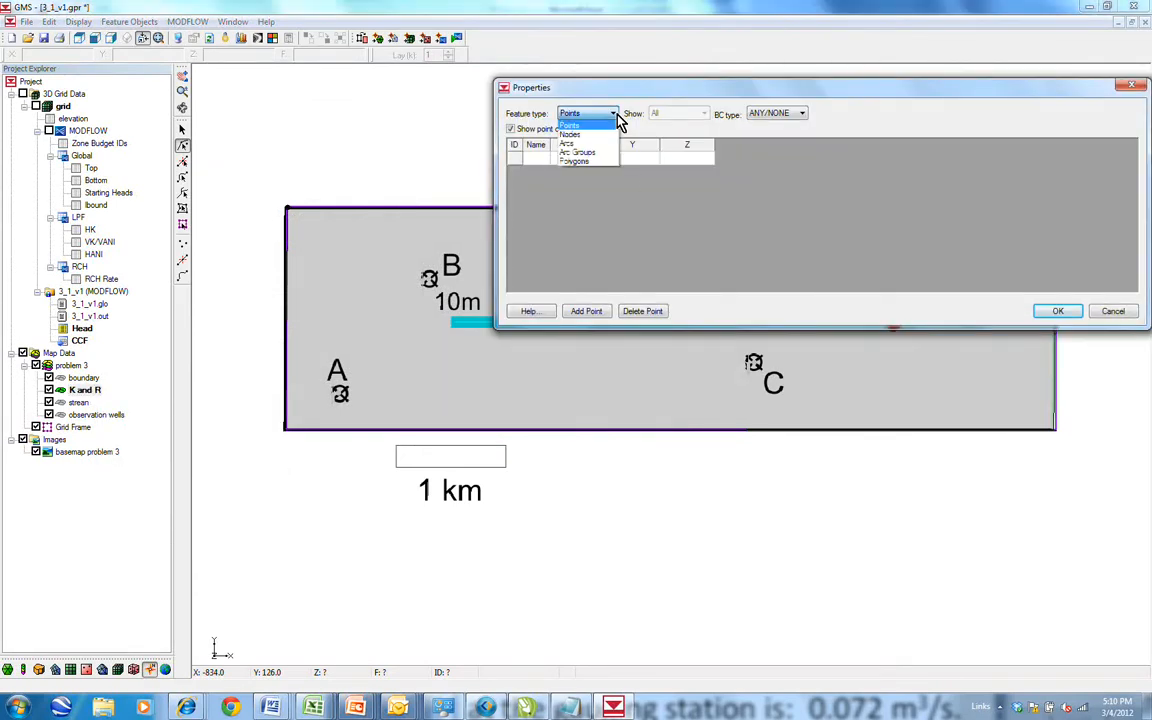
left_click(607, 162)
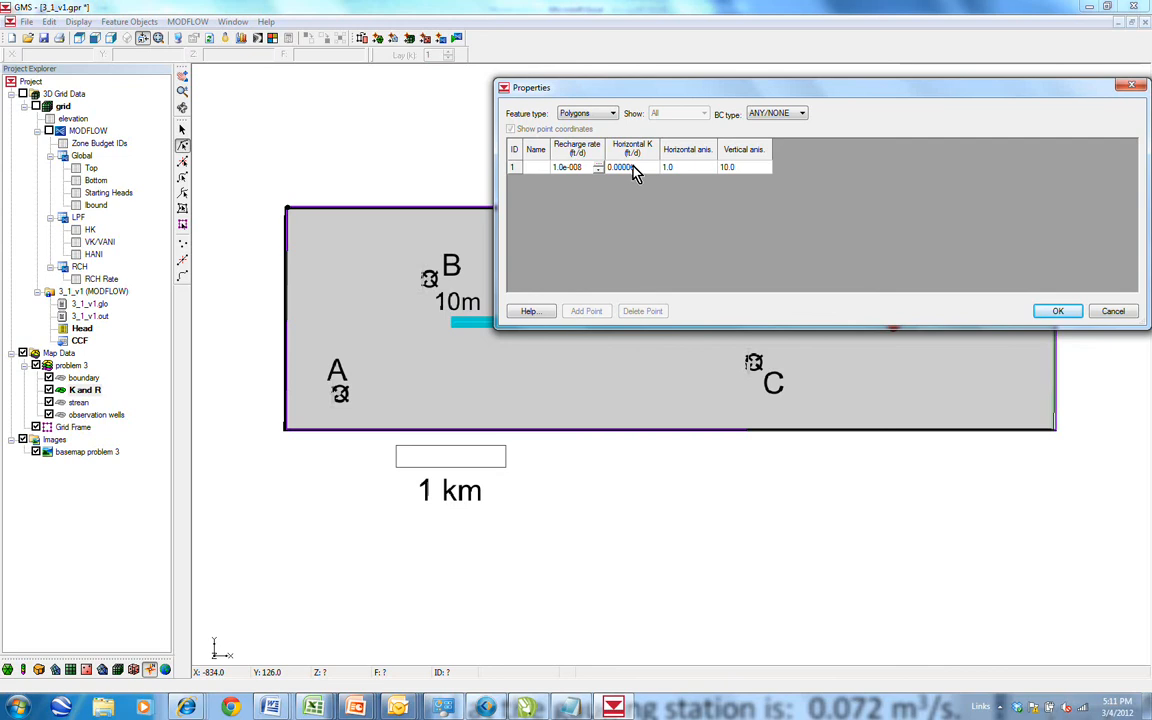
left_click(639, 170)
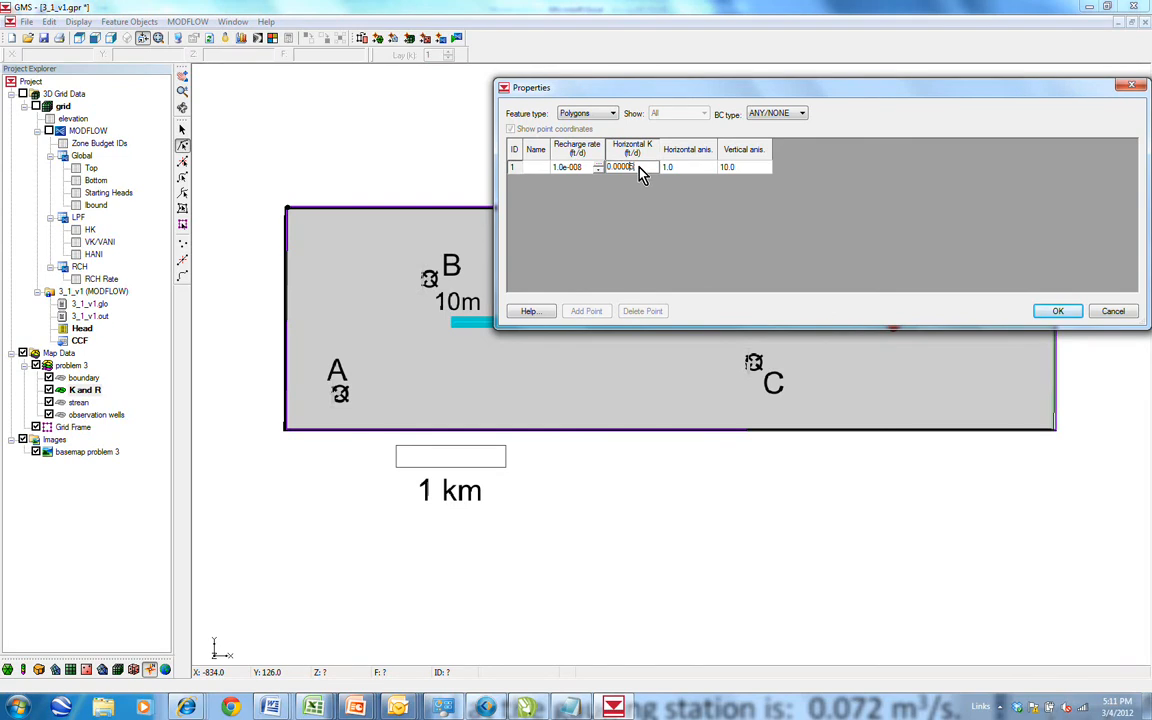
left_click(1057, 311)
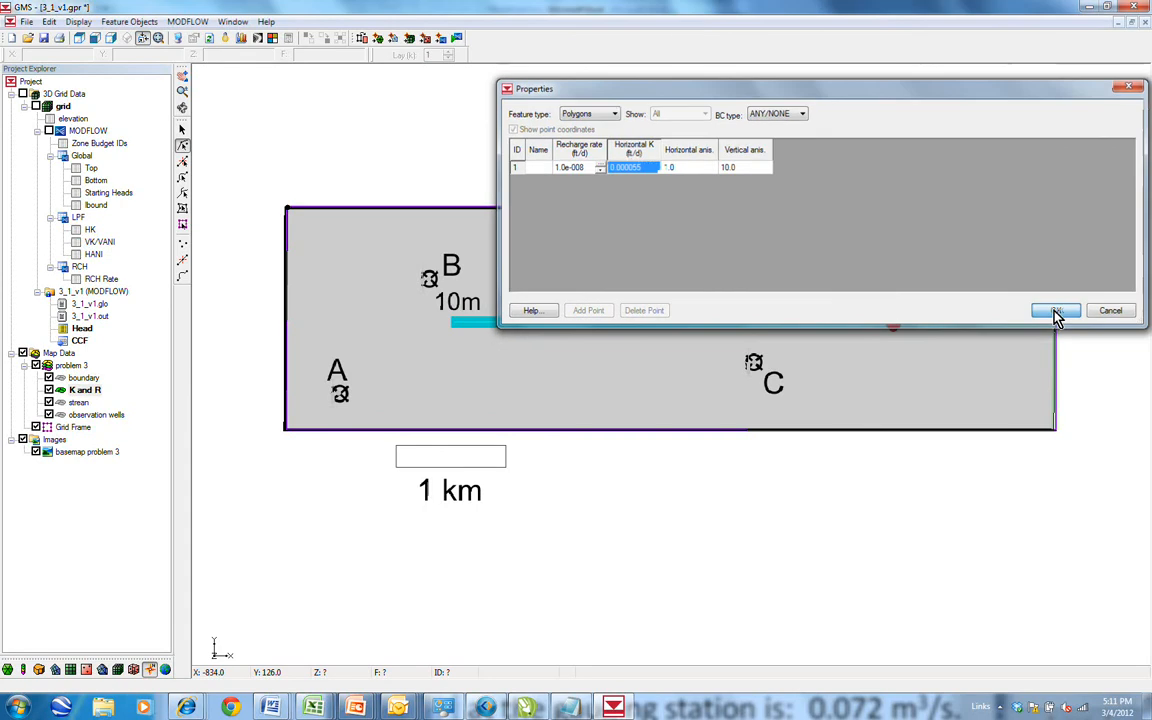
Map all applicable coverages to the MODFLOW model, then save the project and run MODFLOW, reading in the solution.
left_click(456, 39)
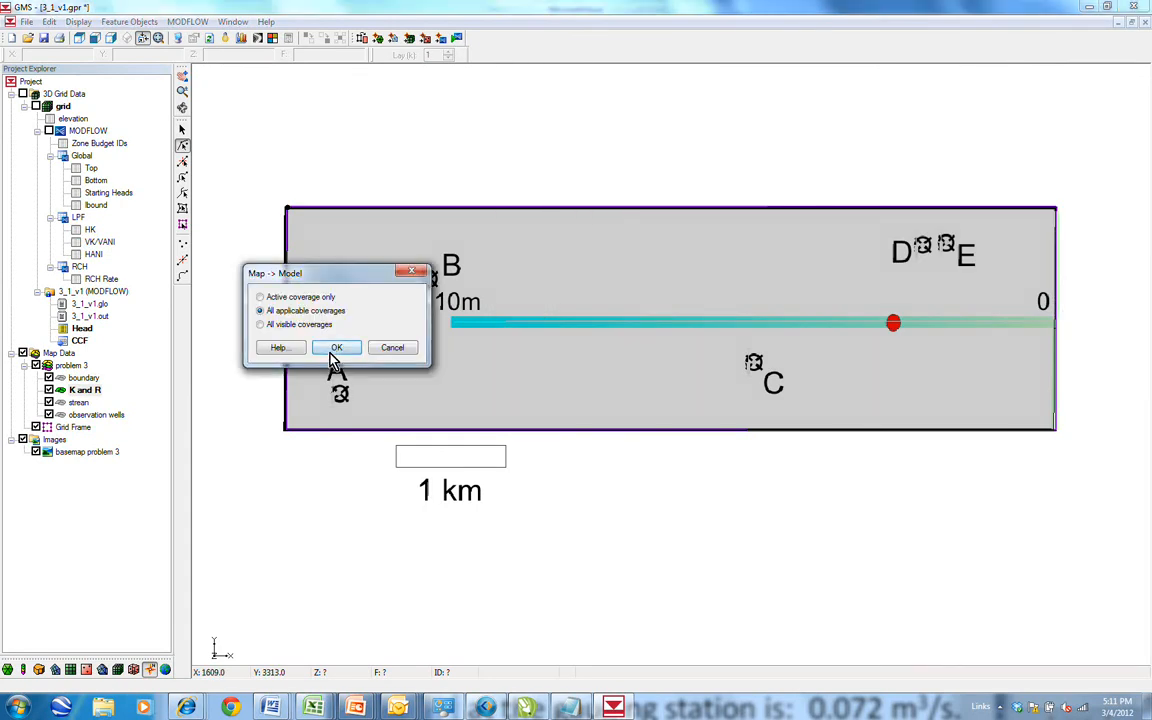
key("Return")
left_click(409, 38)
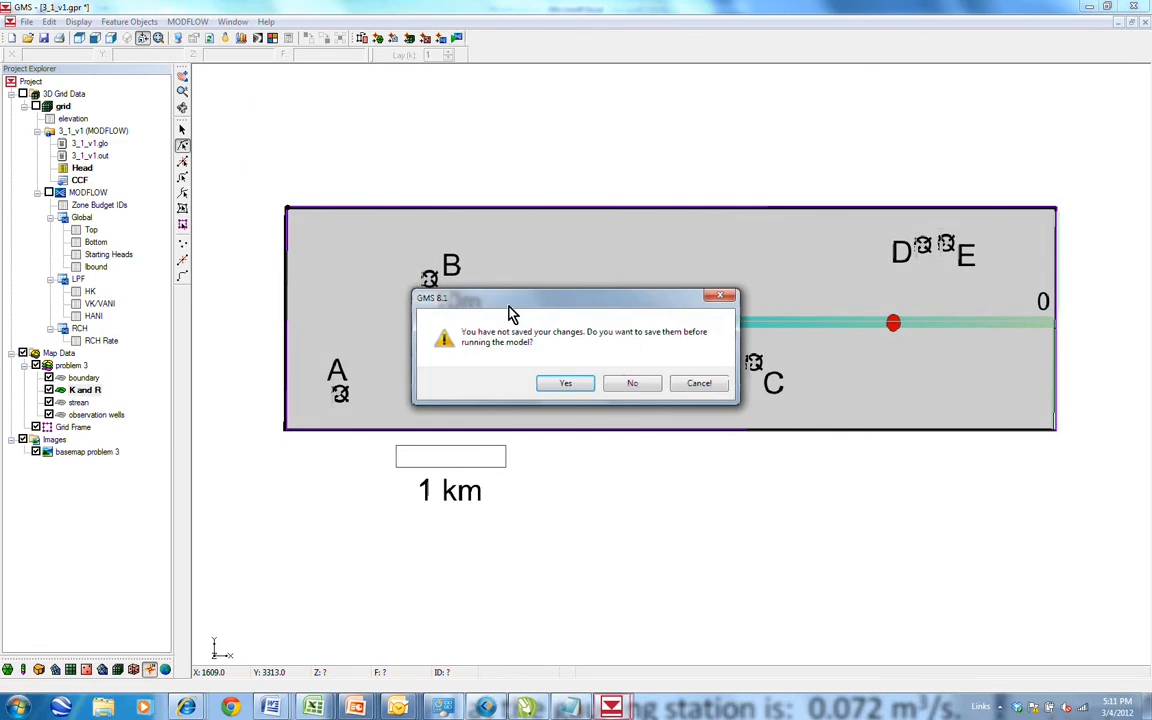
left_click(563, 384)
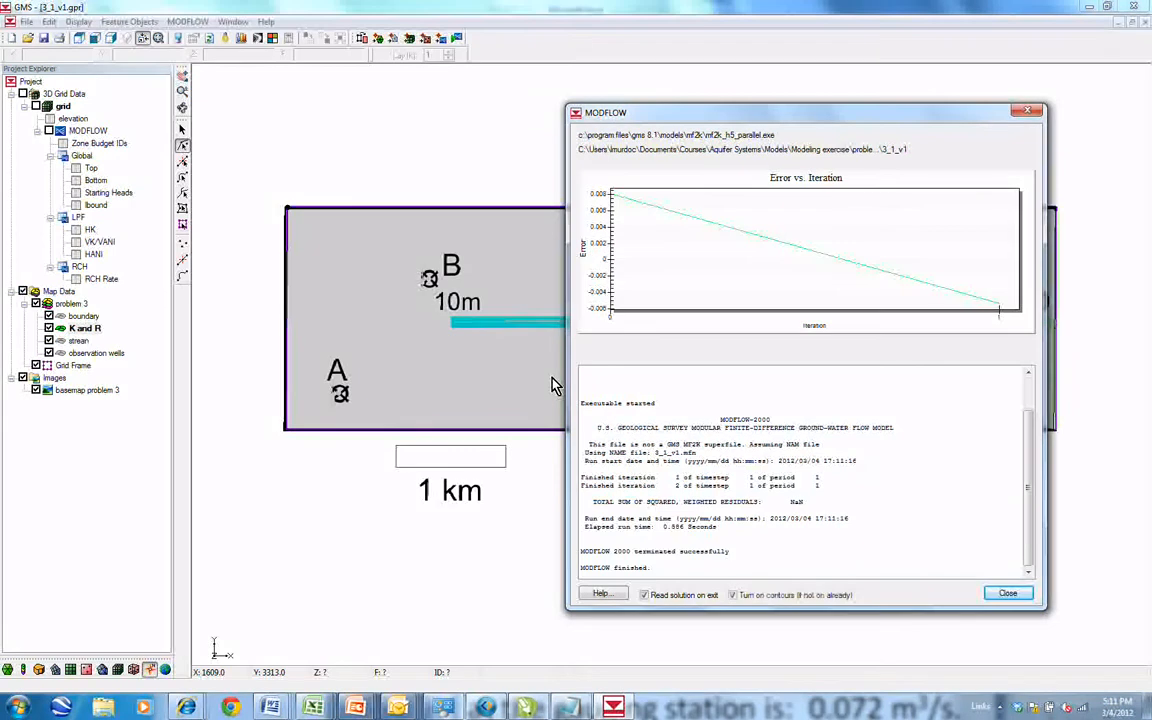
left_click(1006, 595)
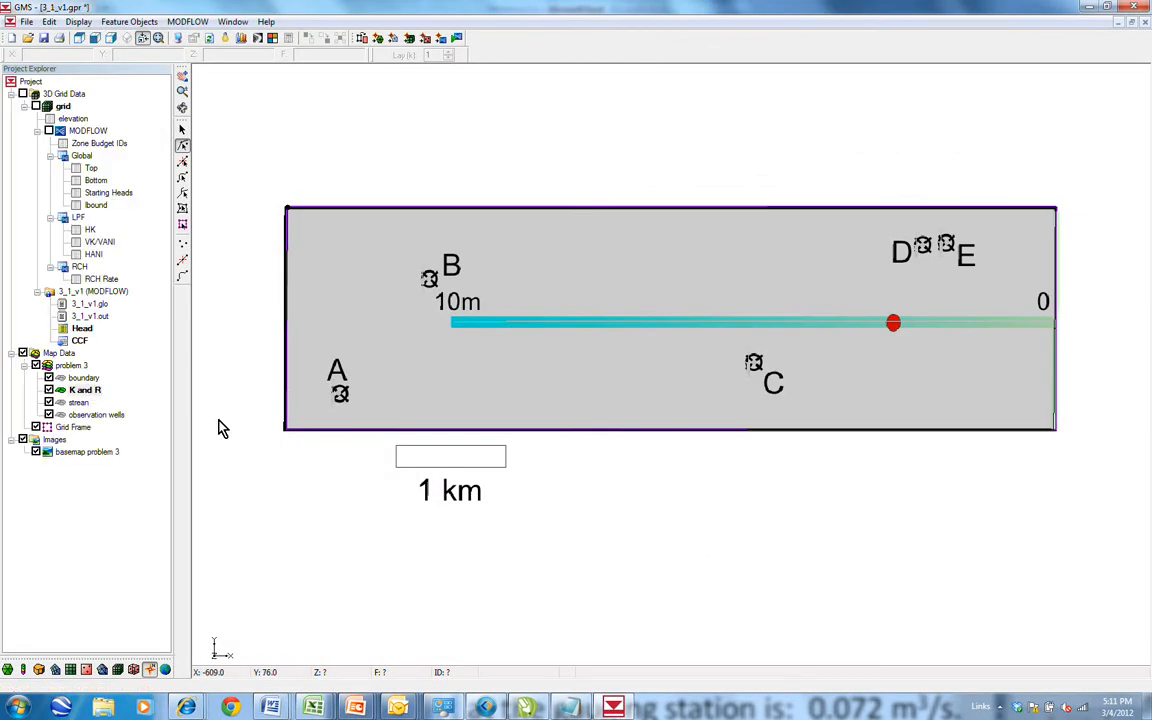
Open the properties of observation well A, show all points and copy the residual heads of A to E.
left_click(114, 416)
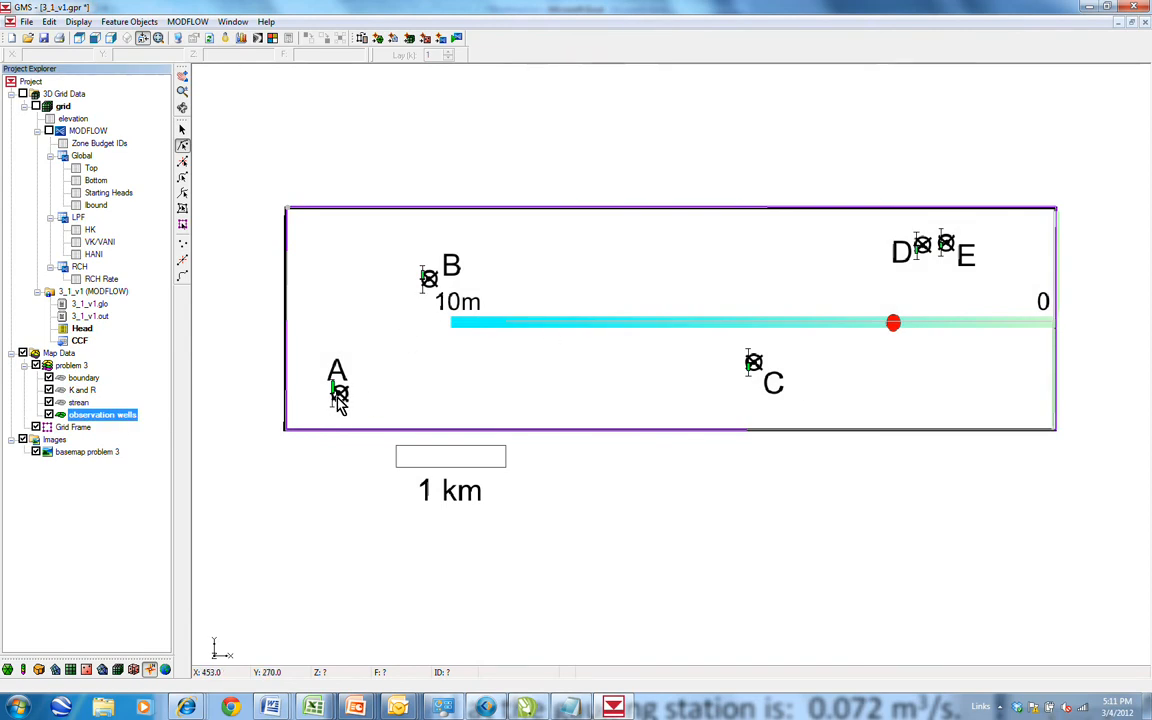
left_click(304, 358)
left_click(339, 391)
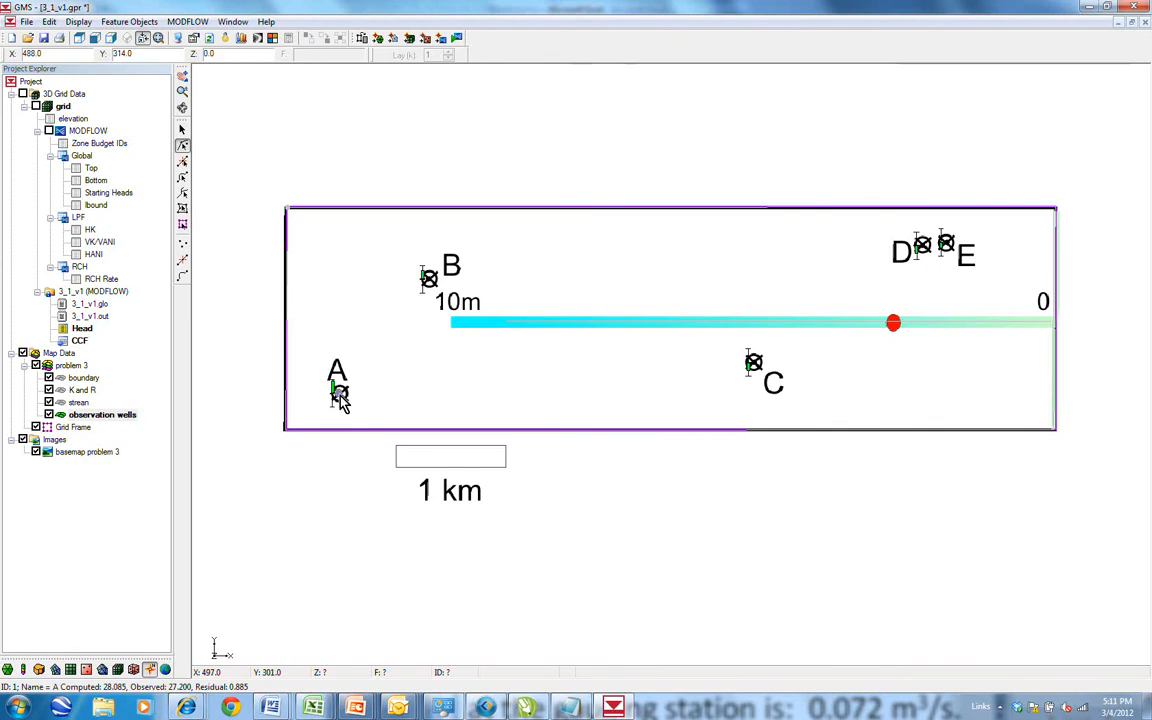
double_click(339, 393)
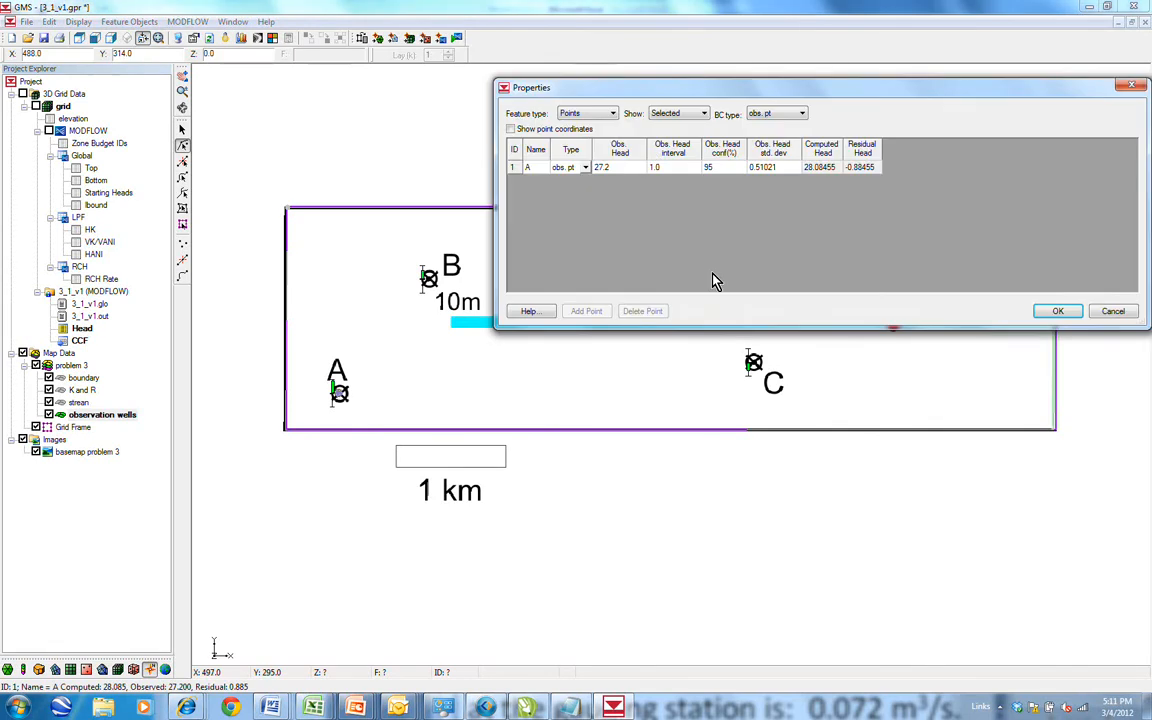
left_click(705, 114)
left_click(700, 131)
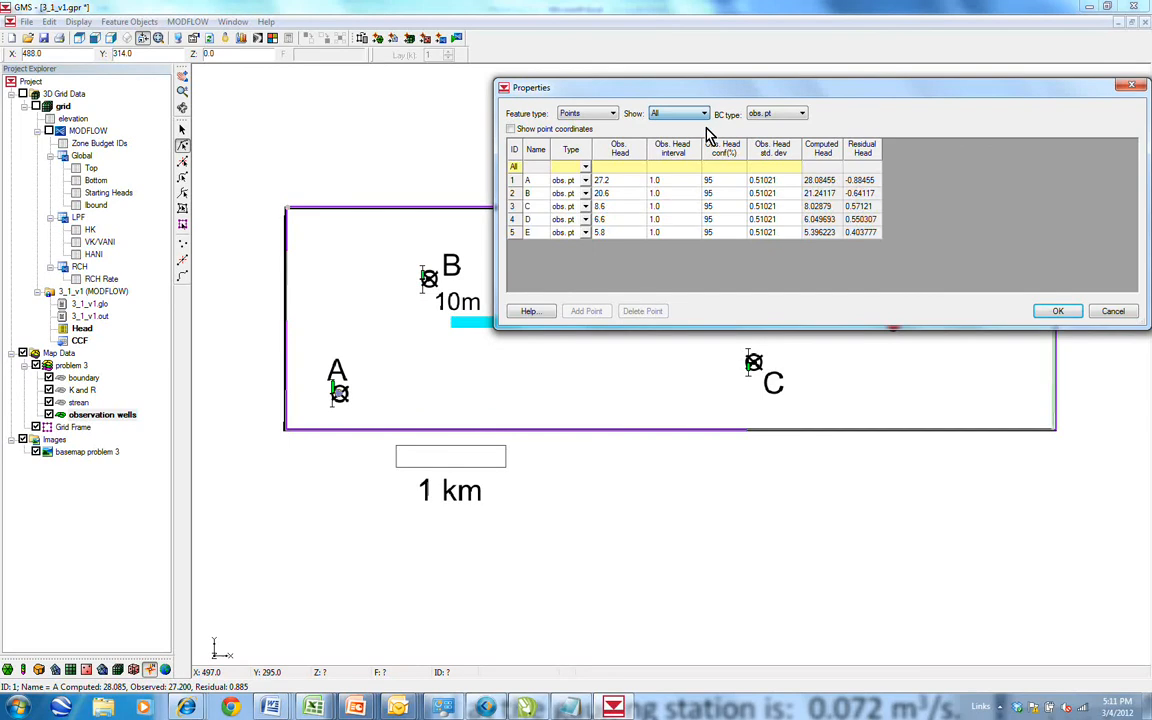
left_click_drag(860, 180, 869, 238)
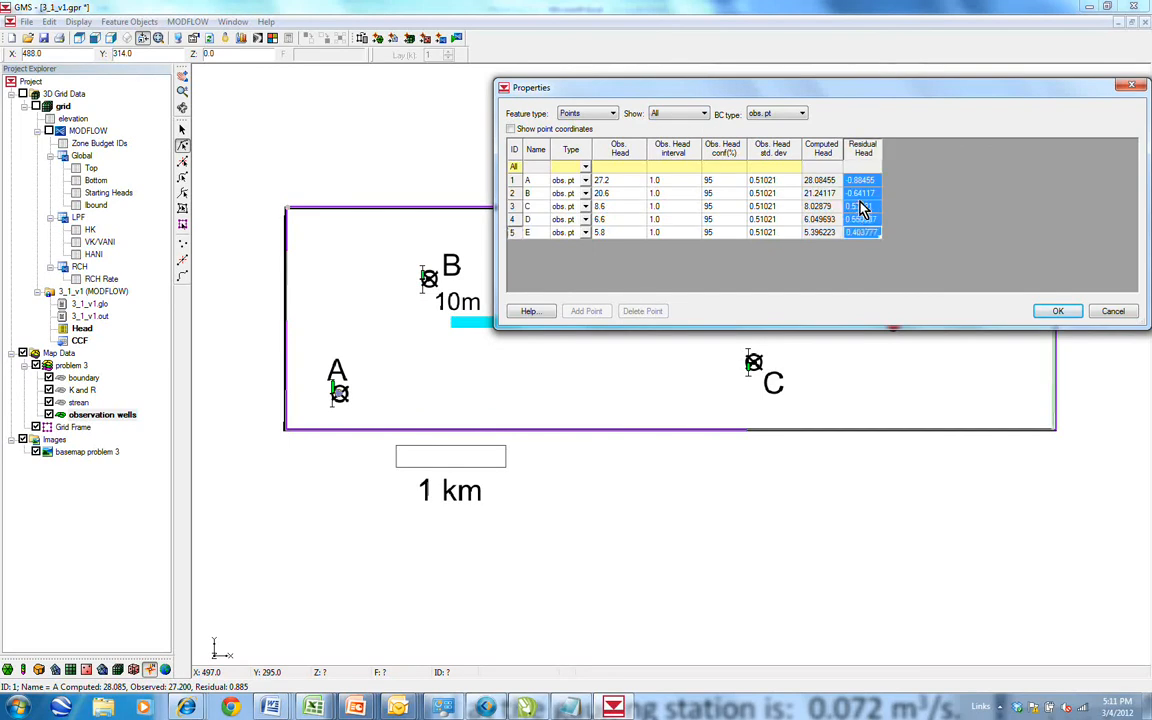
right_click(864, 206)
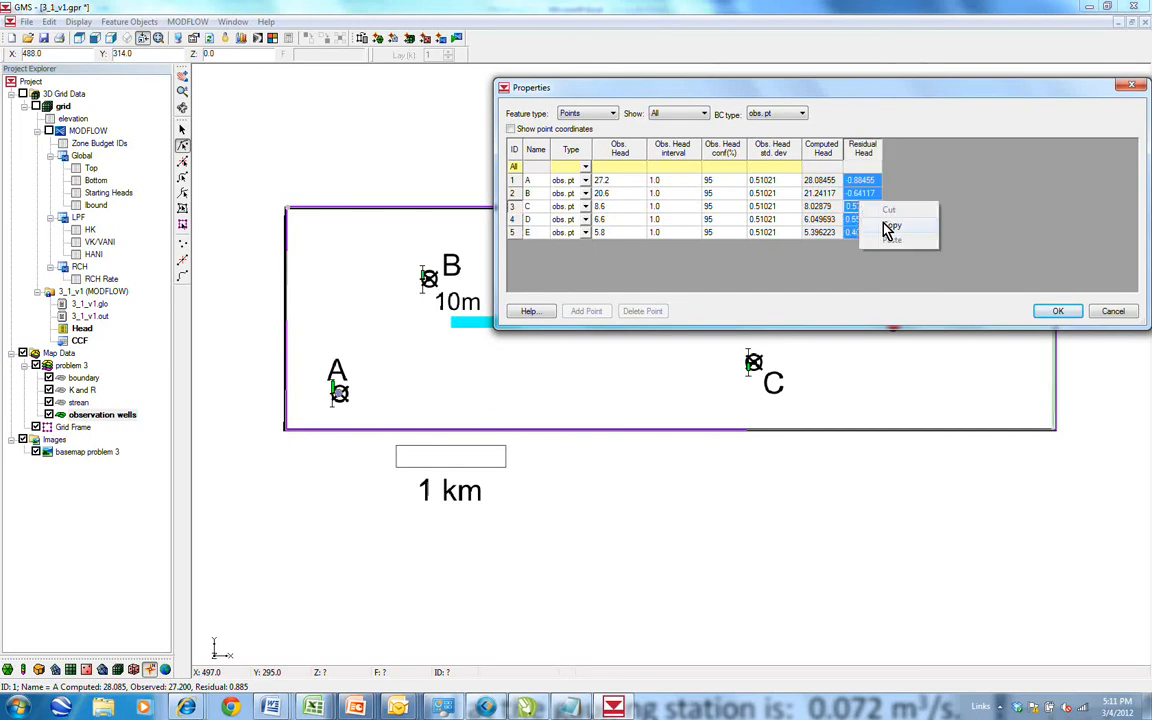
left_click(888, 227)
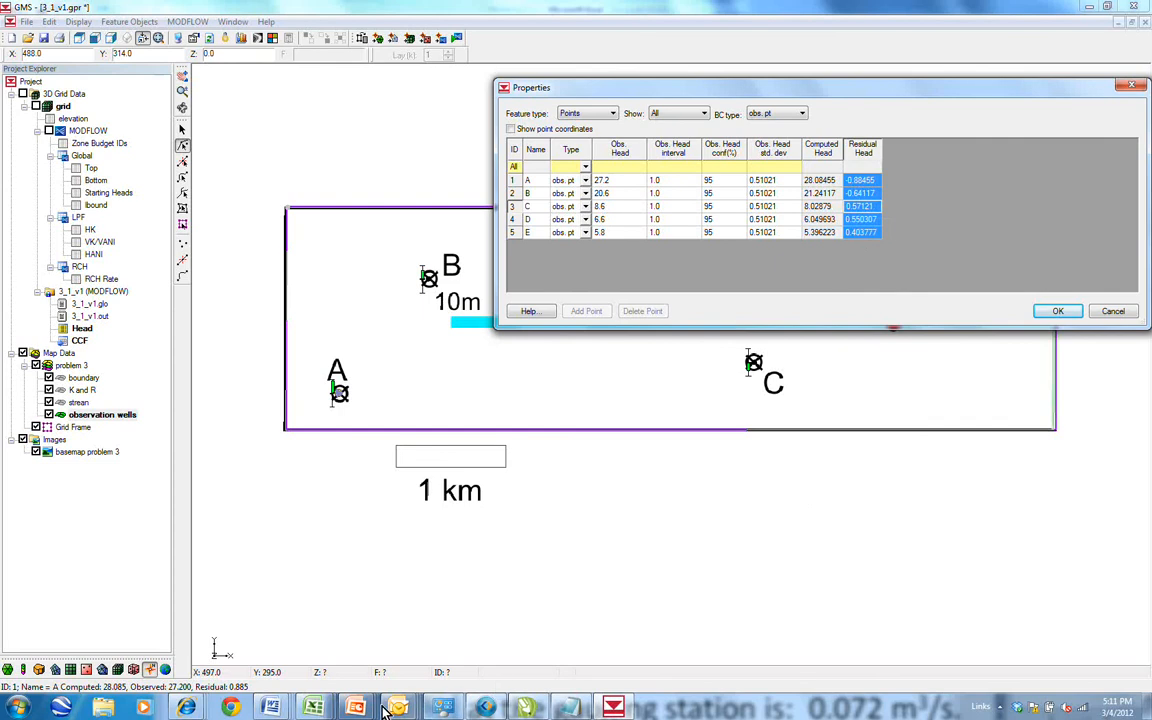
Switch to Book2 in Excel and paste the copied residual heads into I11:I15.
mouse_move(313, 706)
left_click(402, 650)
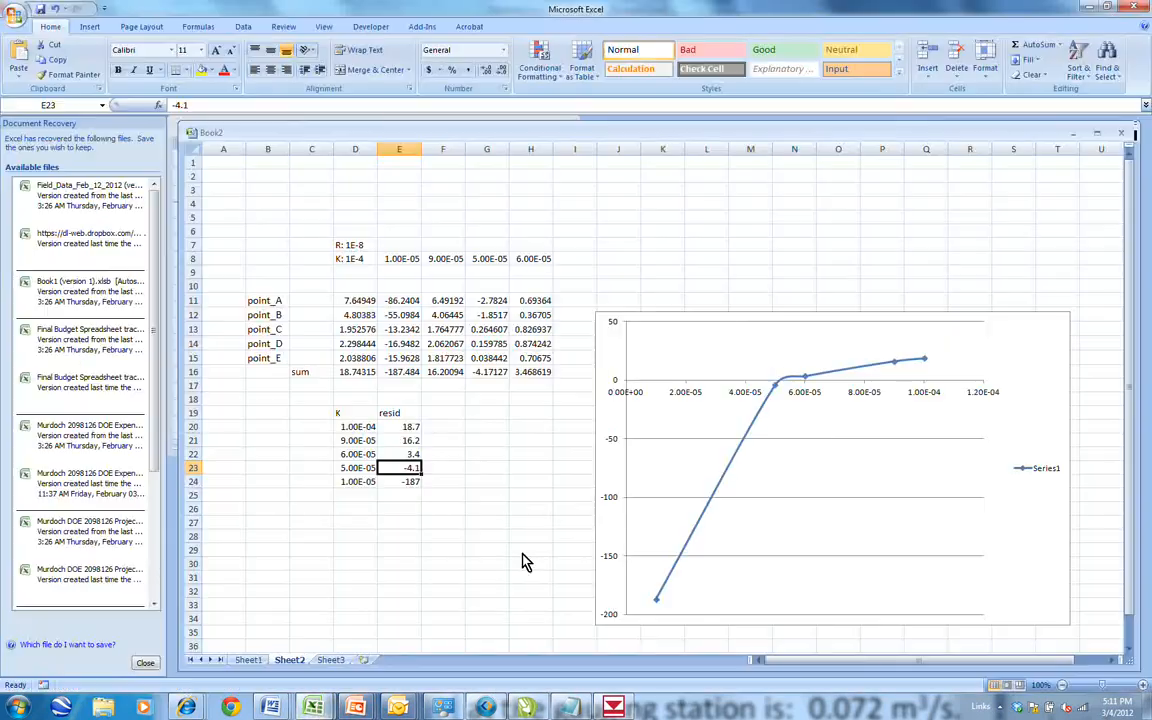
left_click(575, 300)
right_click(575, 300)
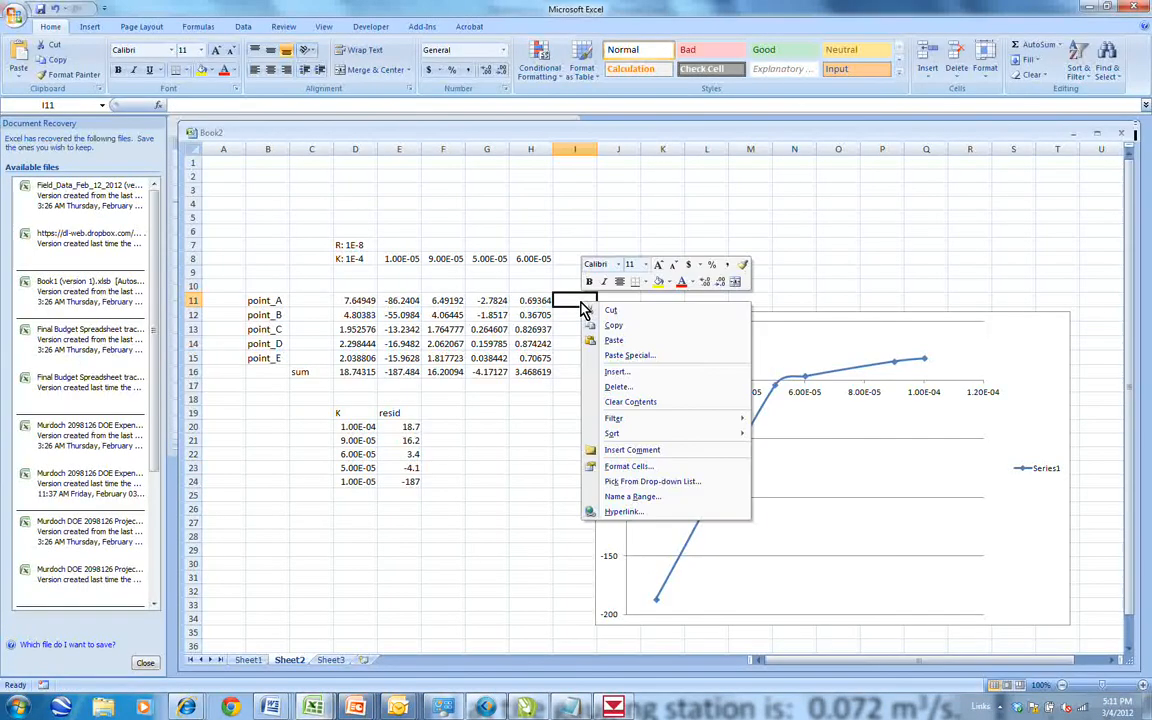
left_click(606, 343)
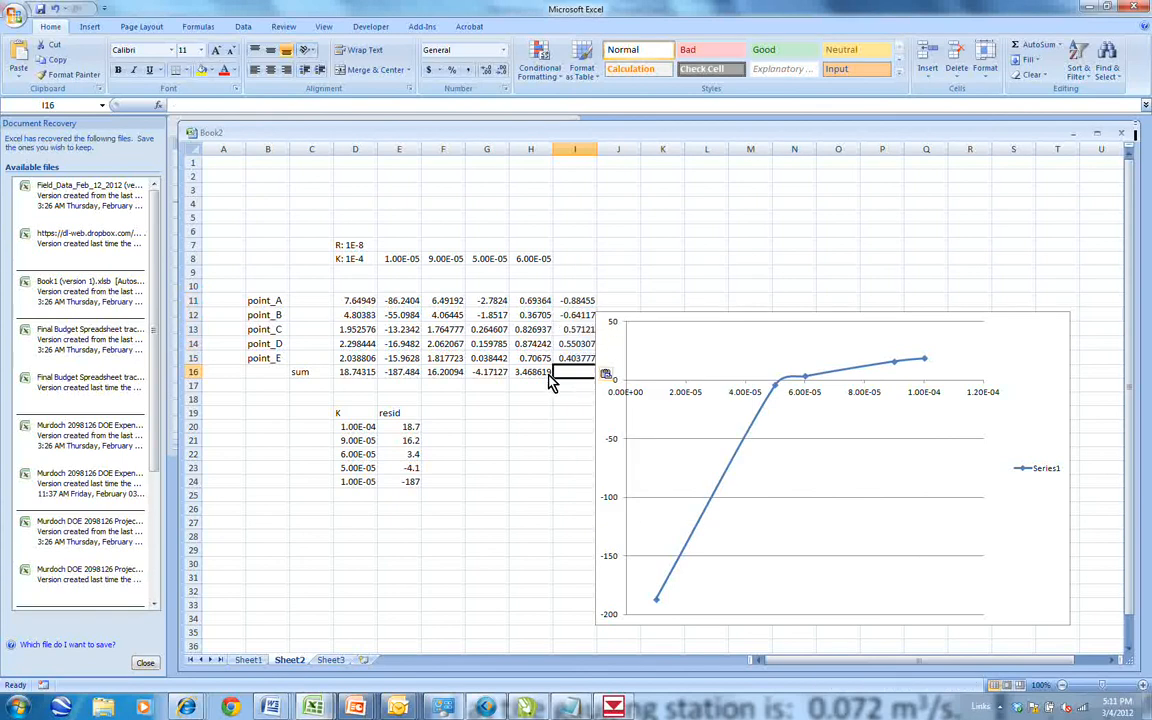
Extend the residual sum formula from H16 into I16 and move the chart clear of column I.
left_click(545, 372)
left_click_drag(552, 378, 594, 384)
left_click(586, 398)
left_click(652, 325)
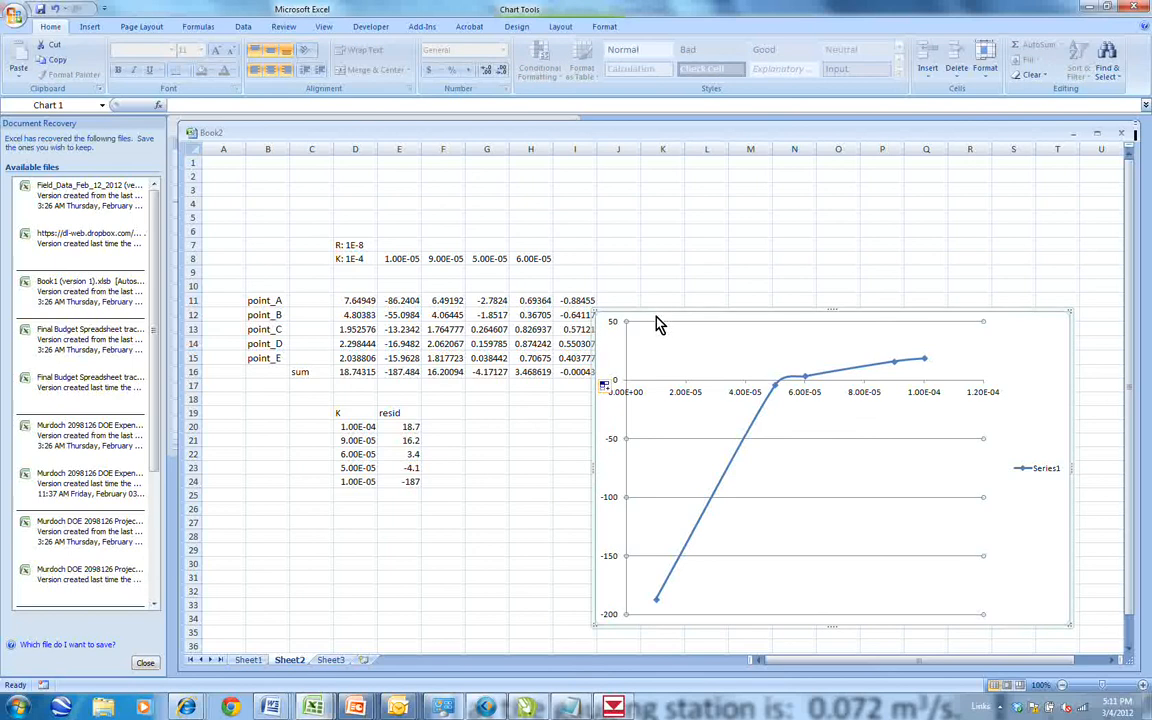
left_click_drag(657, 323, 683, 321)
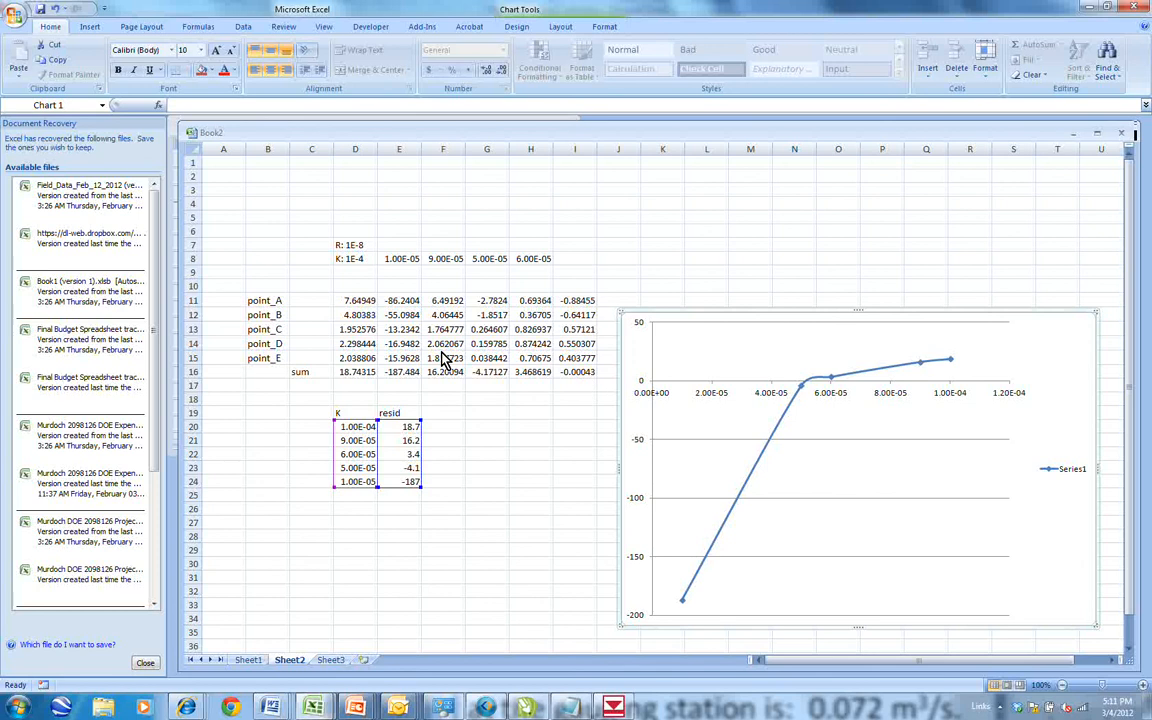
Enter the K value 5.50E-05 in I8 above the new residuals and check the residual sum in I16.
left_click(573, 262)
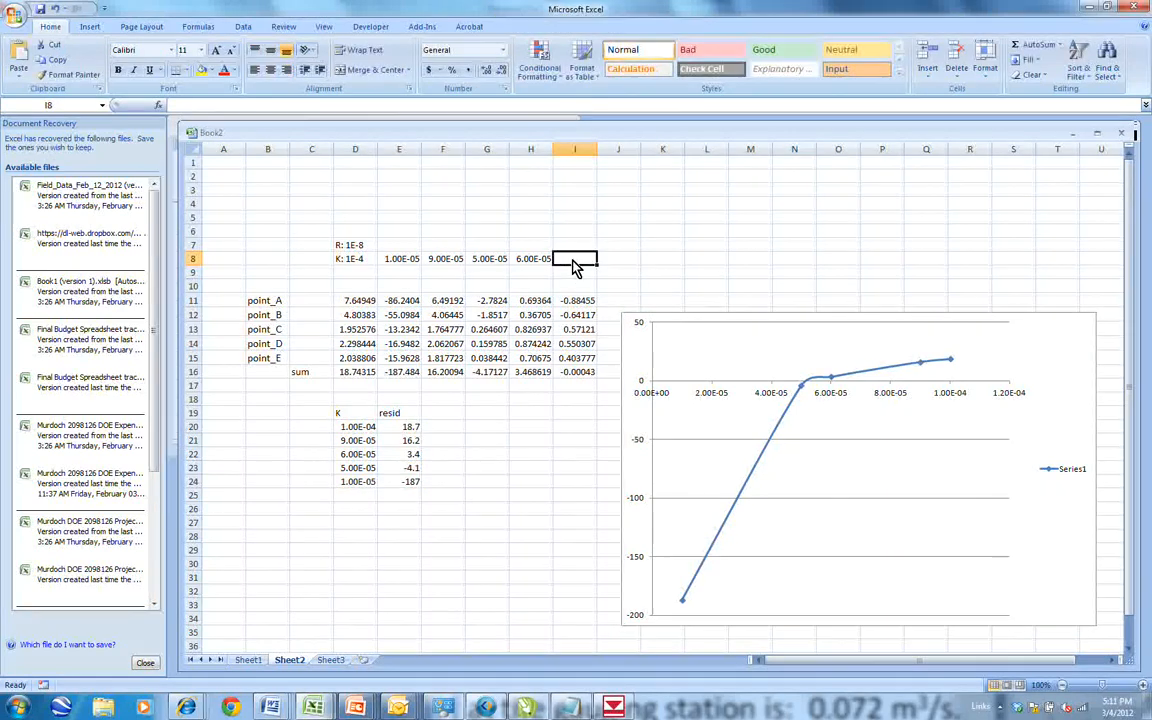
type("5.")
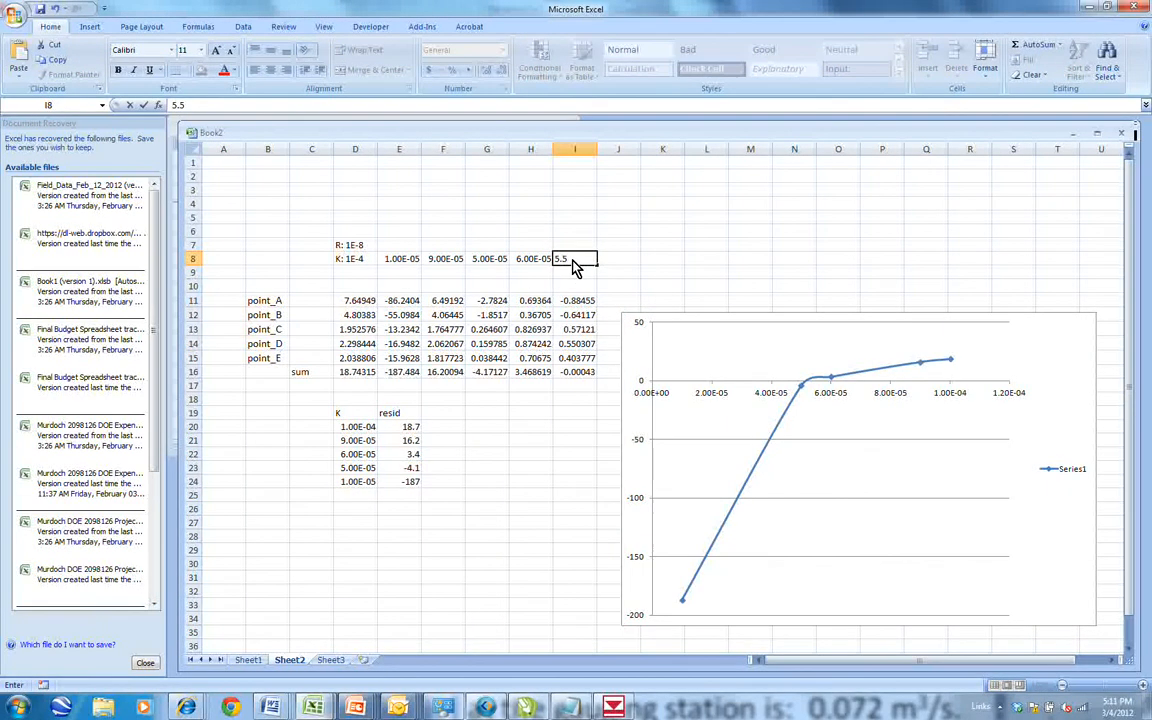
type("50E-05")
key("Return")
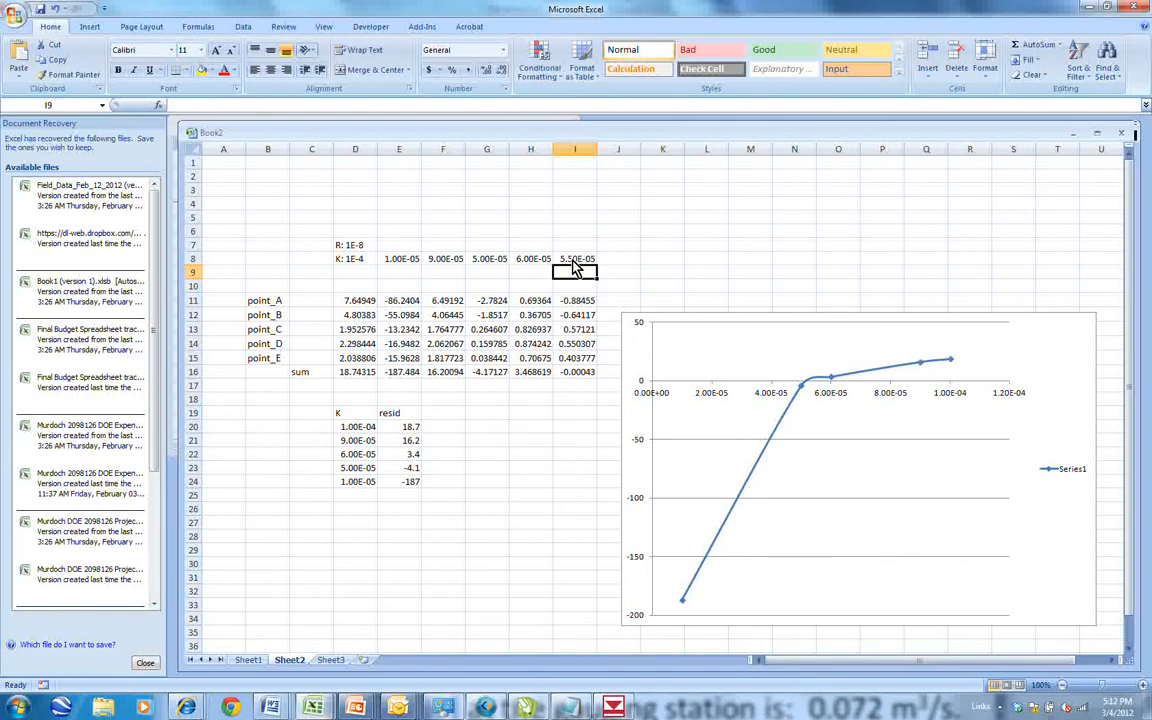
left_click(573, 262)
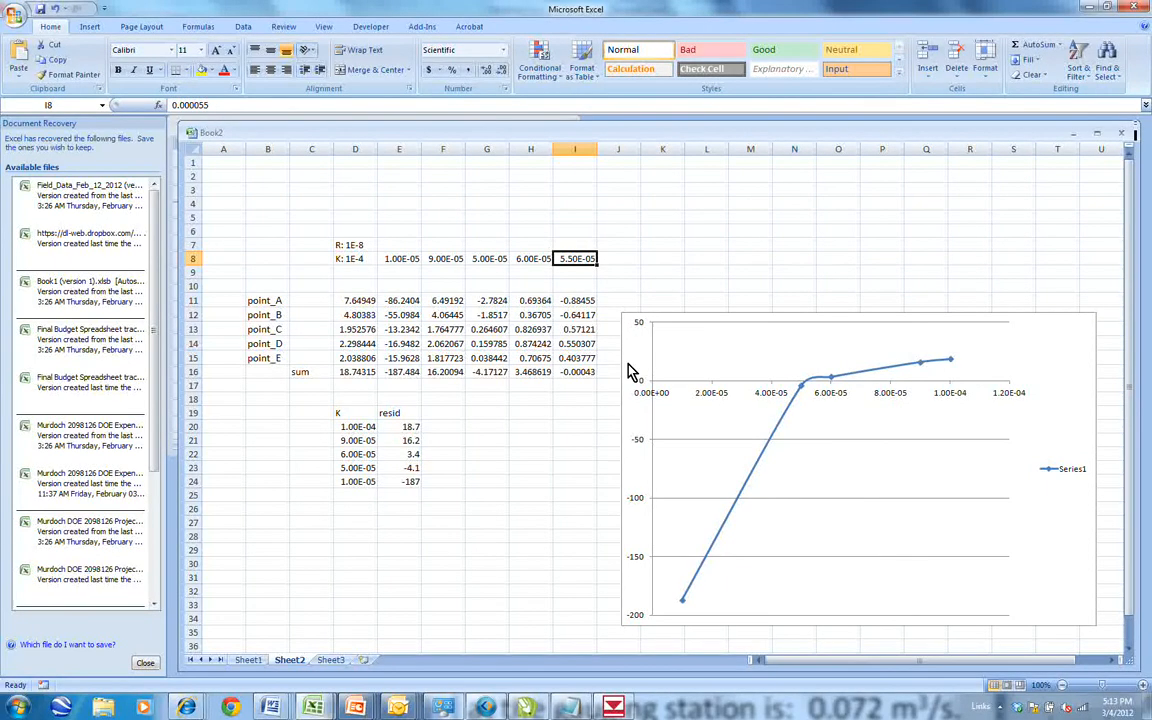
left_click(575, 371)
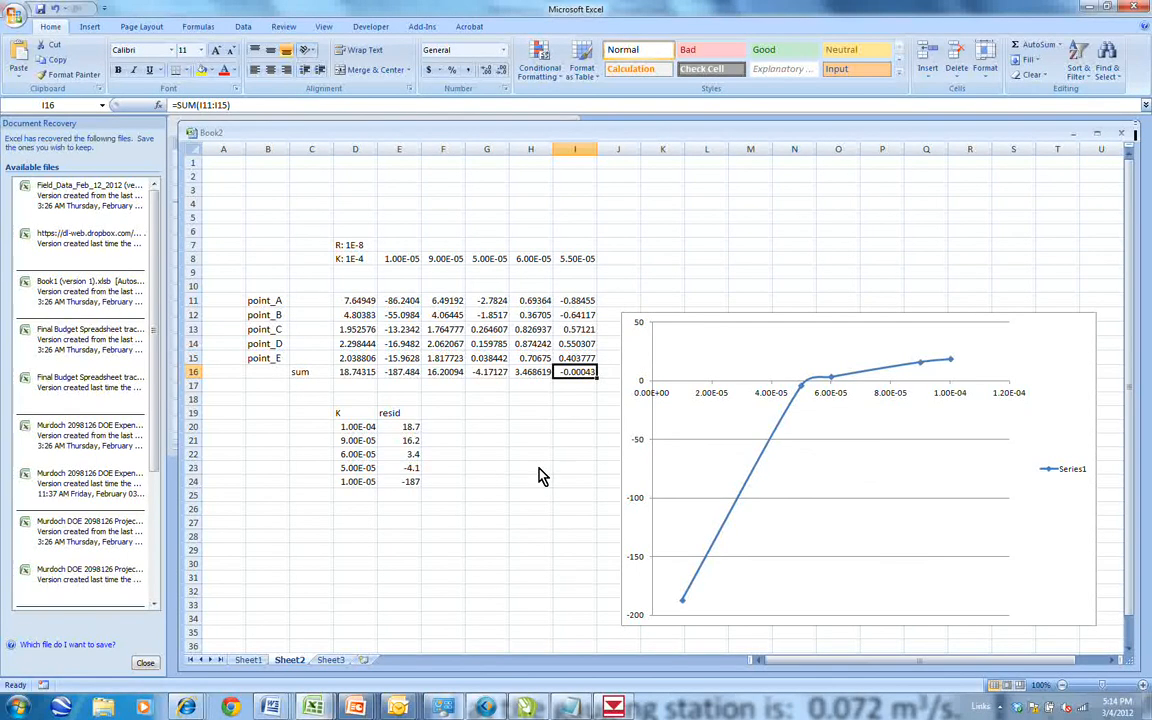
Switch to Presentation4 in PowerPoint and enlarge its window to full screen.
left_click(615, 708)
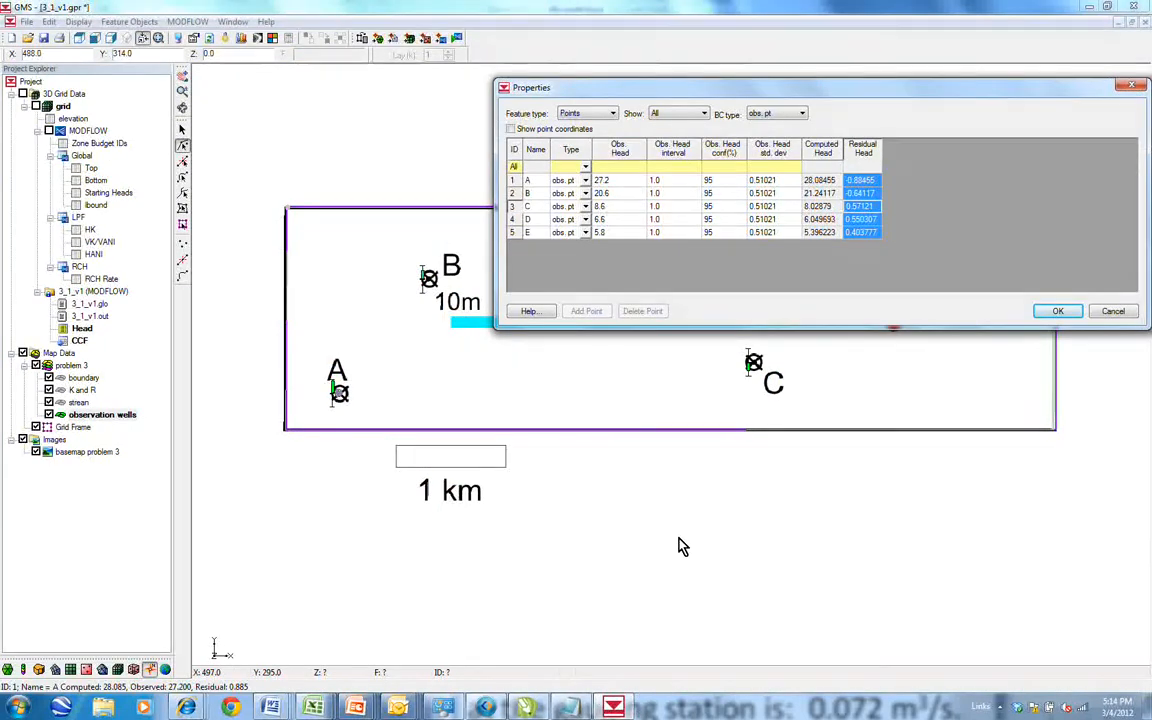
mouse_move(356, 706)
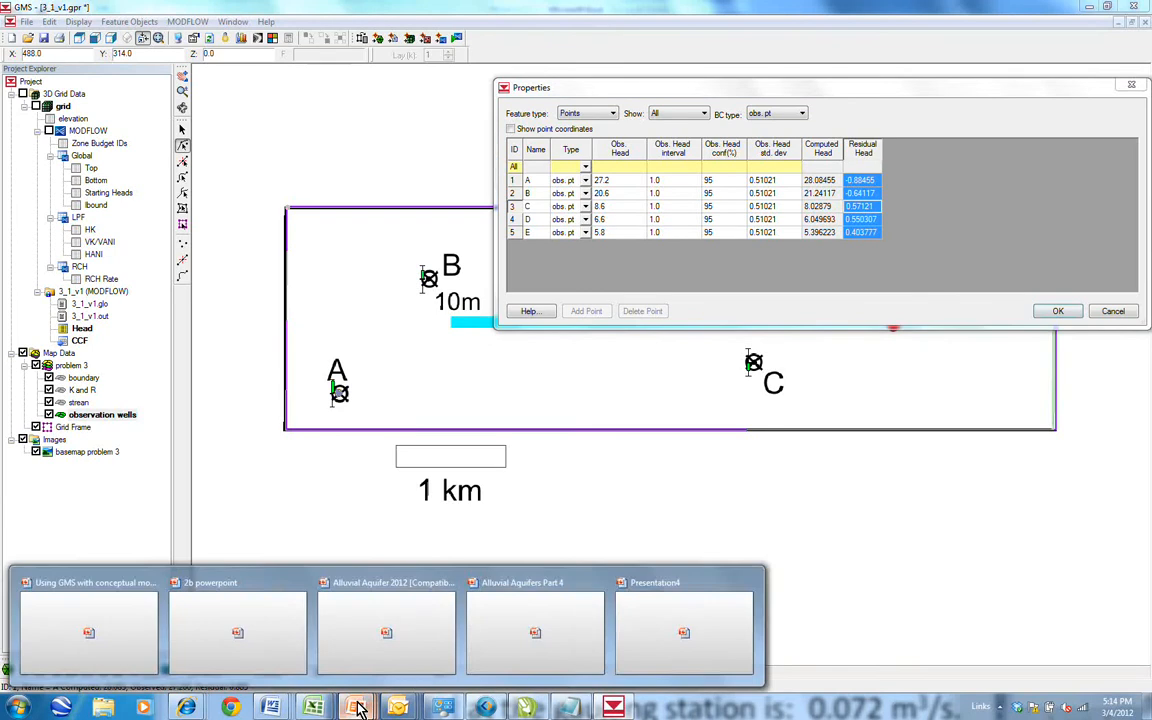
left_click(672, 636)
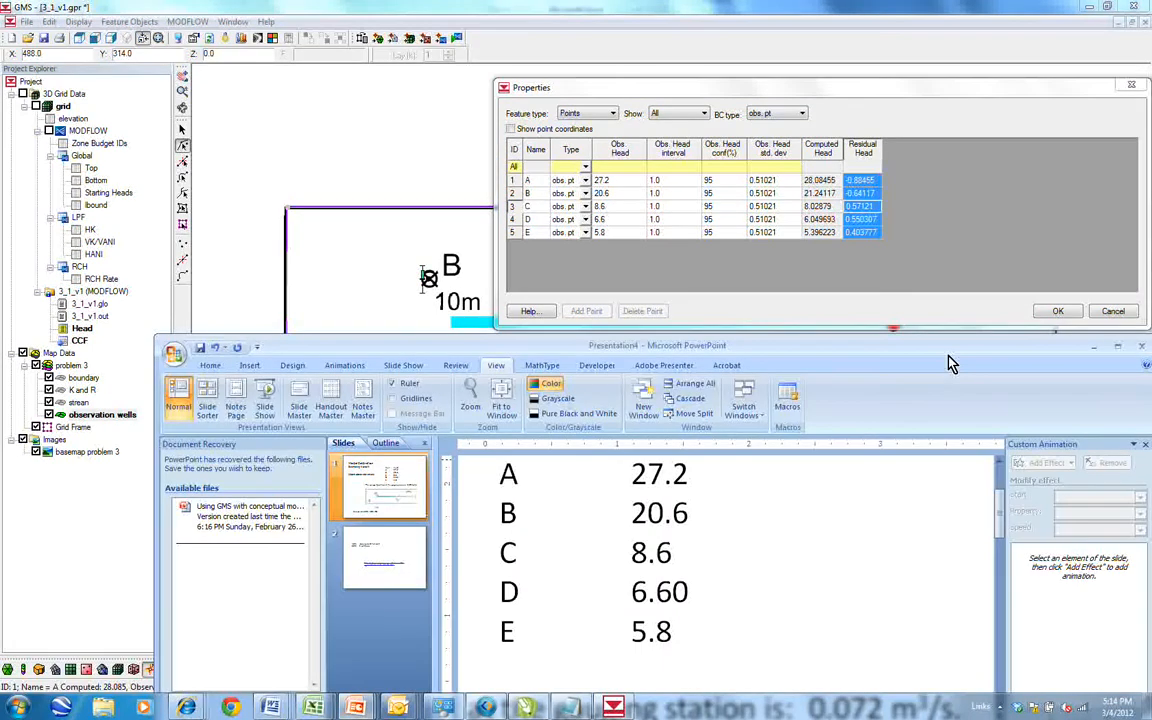
left_click_drag(944, 350, 820, 152)
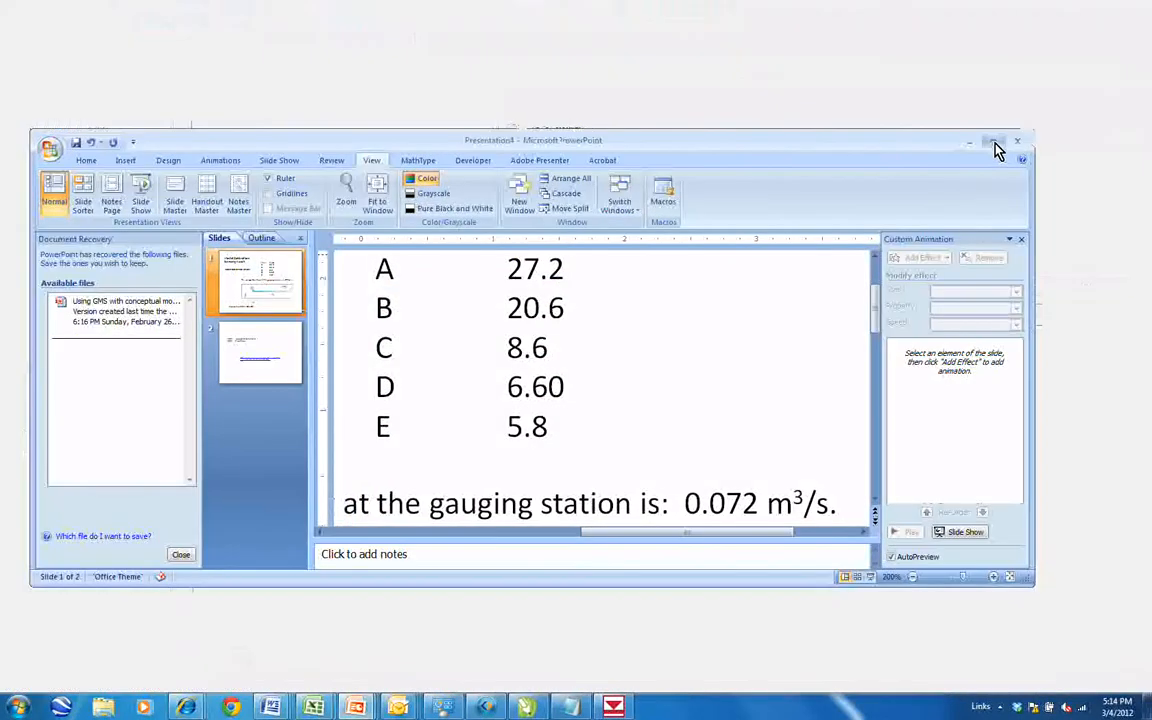
left_click(996, 145)
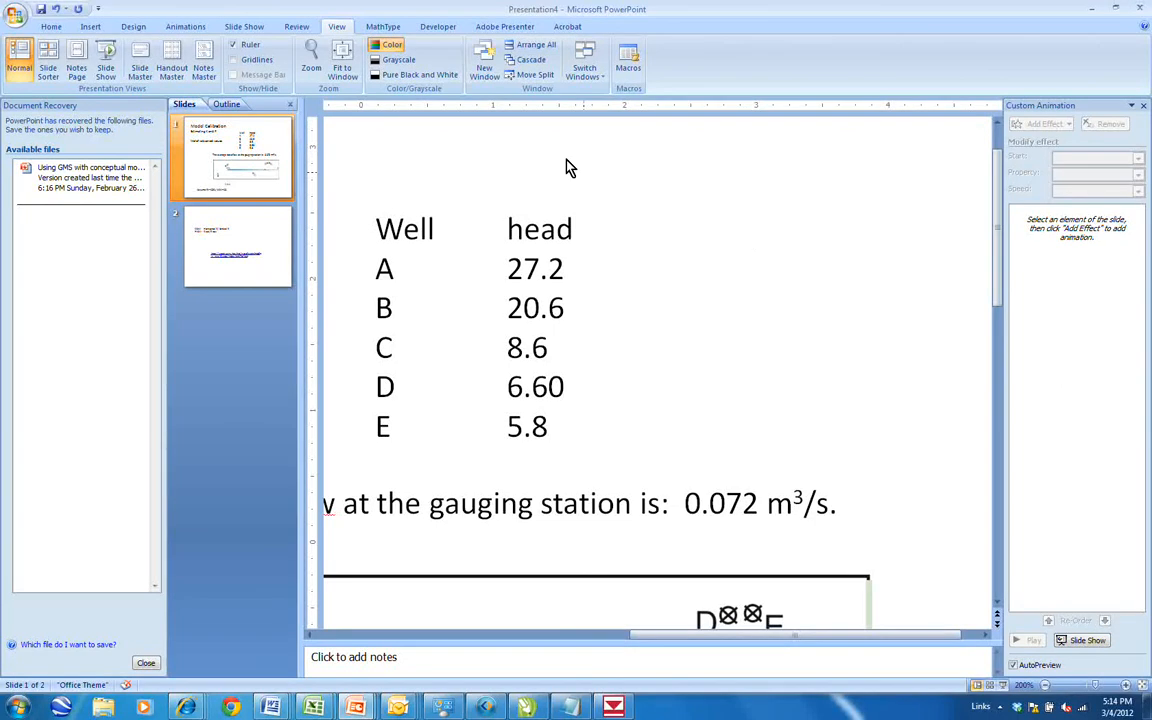
Set the slide zoom to 66%, then 100%, and read the observed heads and average baseflow on the Model Calibration slide.
left_click(311, 62)
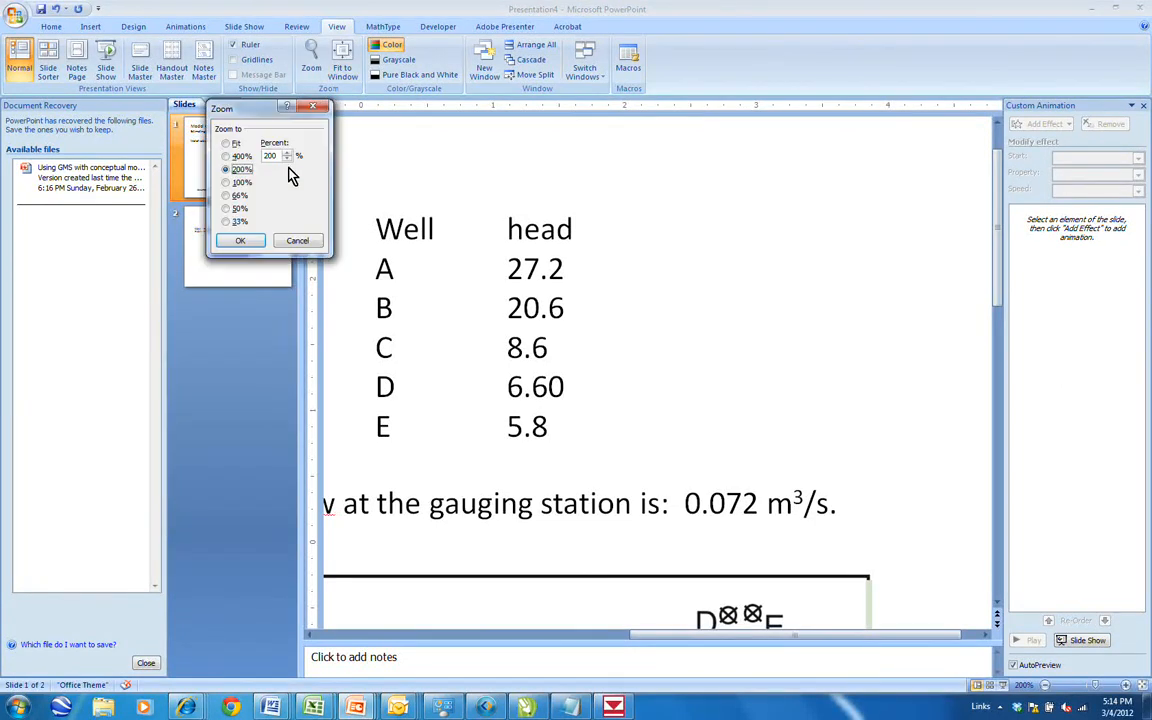
left_click(228, 195)
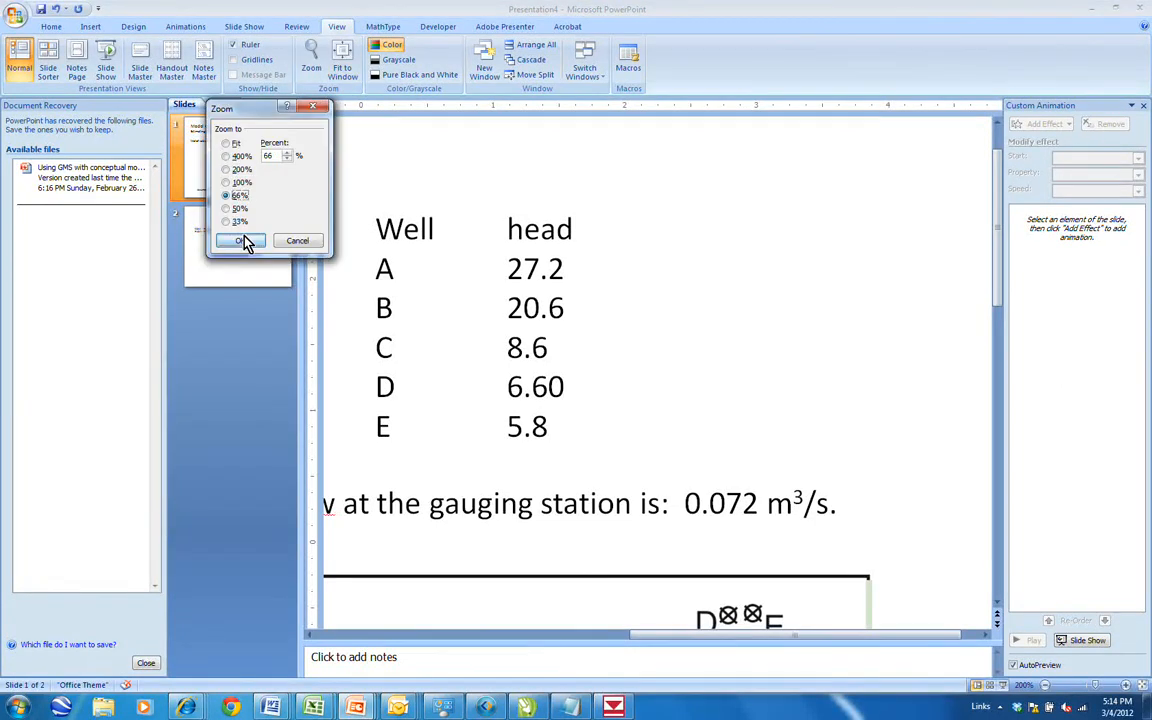
left_click(245, 241)
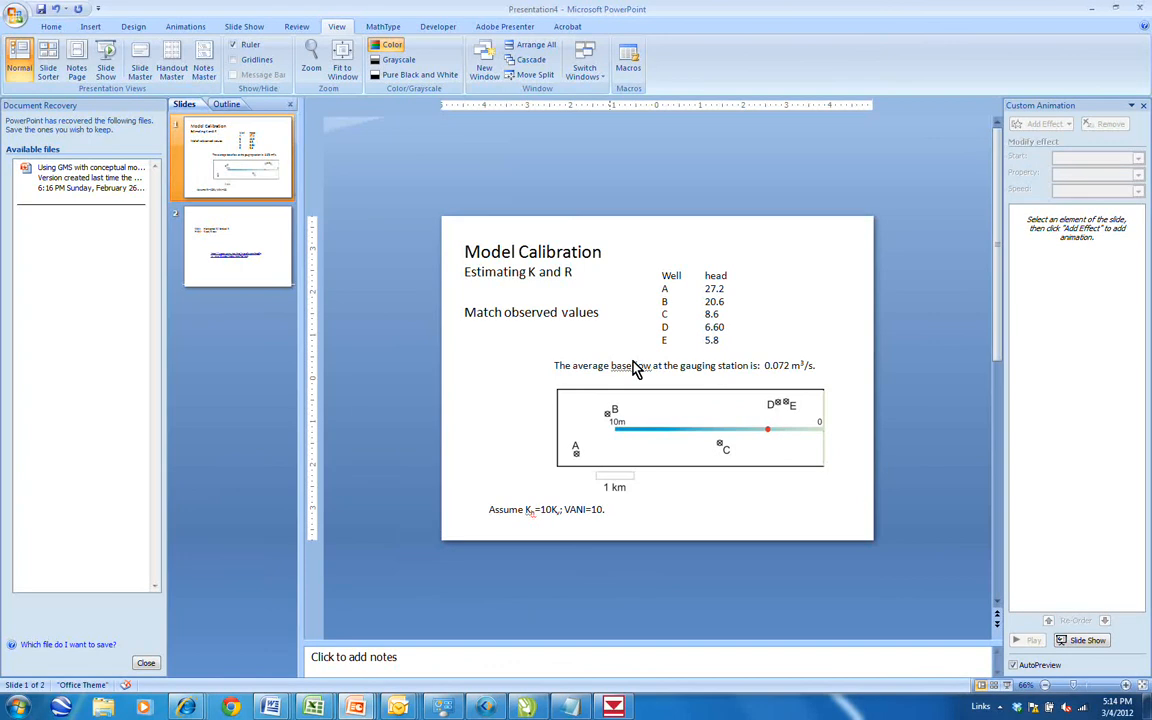
left_click(315, 73)
left_click(240, 182)
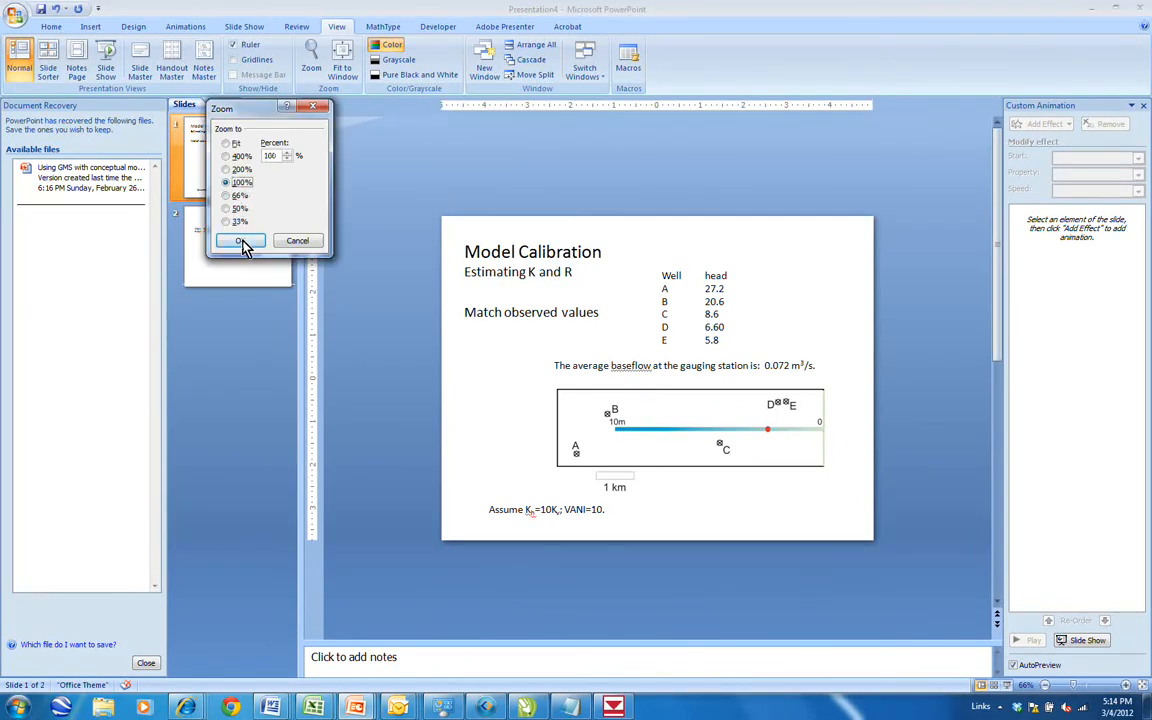
left_click(245, 244)
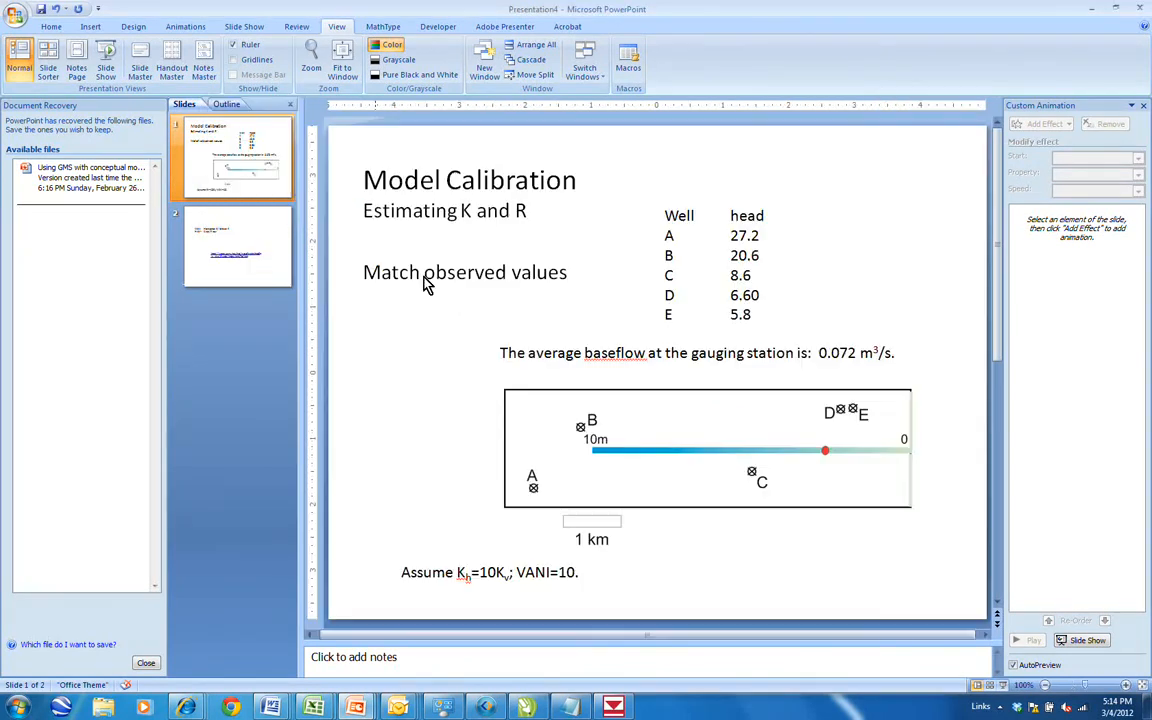
left_click(1003, 686)
Switch back to GMS, accept the observation point properties and enable Observed Flow in the setup of the strean coverage.
left_click(613, 707)
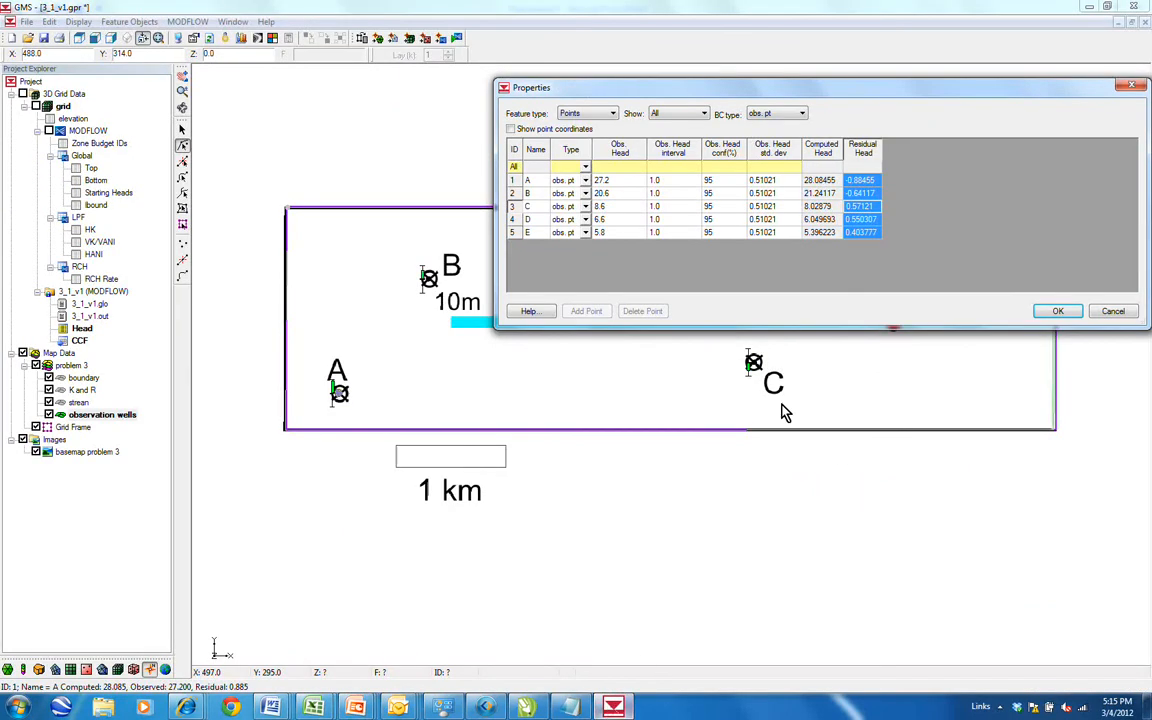
left_click(1058, 312)
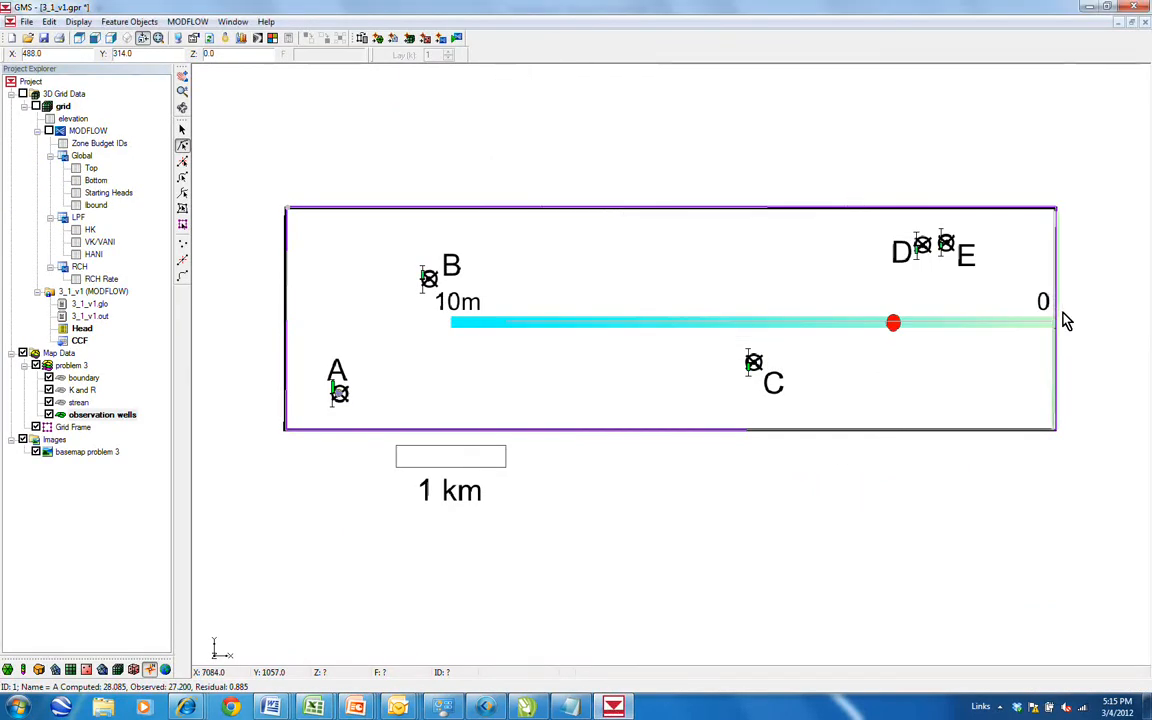
left_click(82, 403)
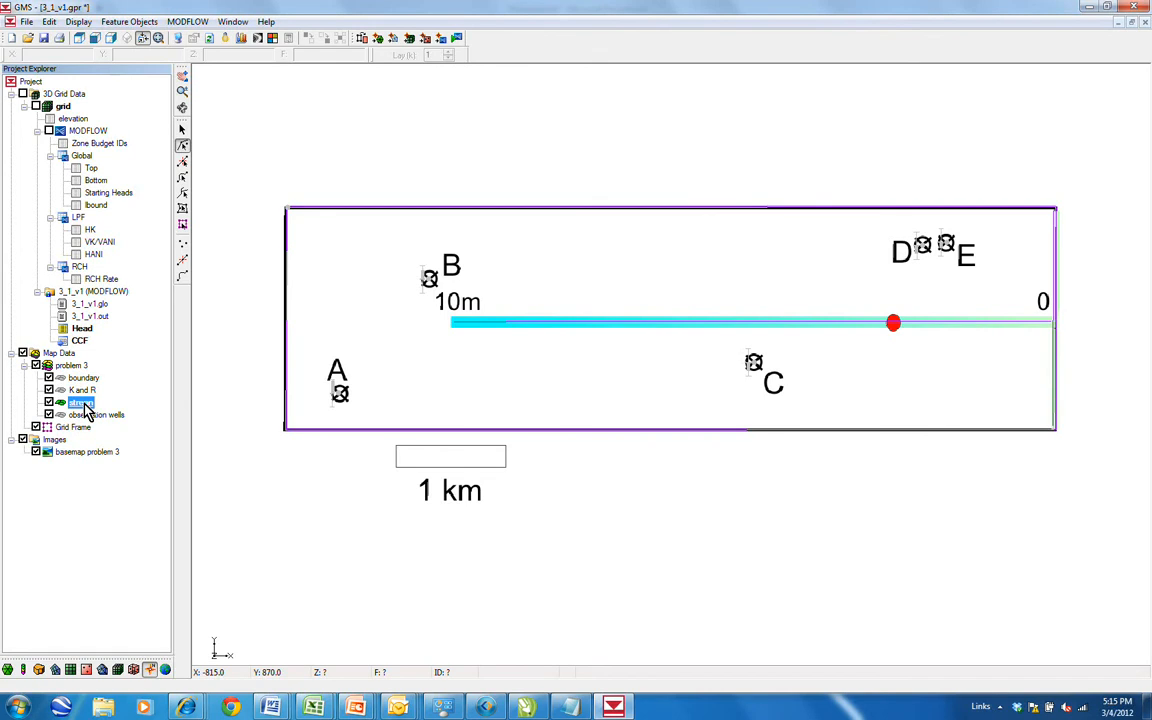
right_click(85, 410)
left_click(200, 464)
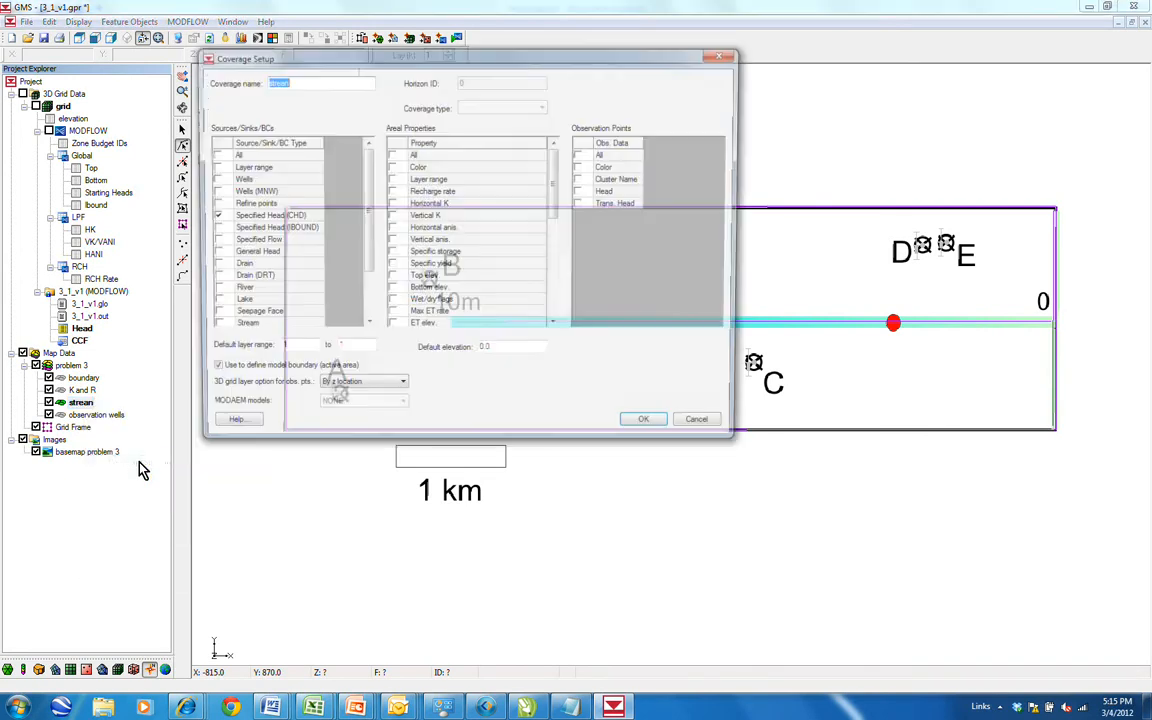
left_click_drag(366, 192, 370, 275)
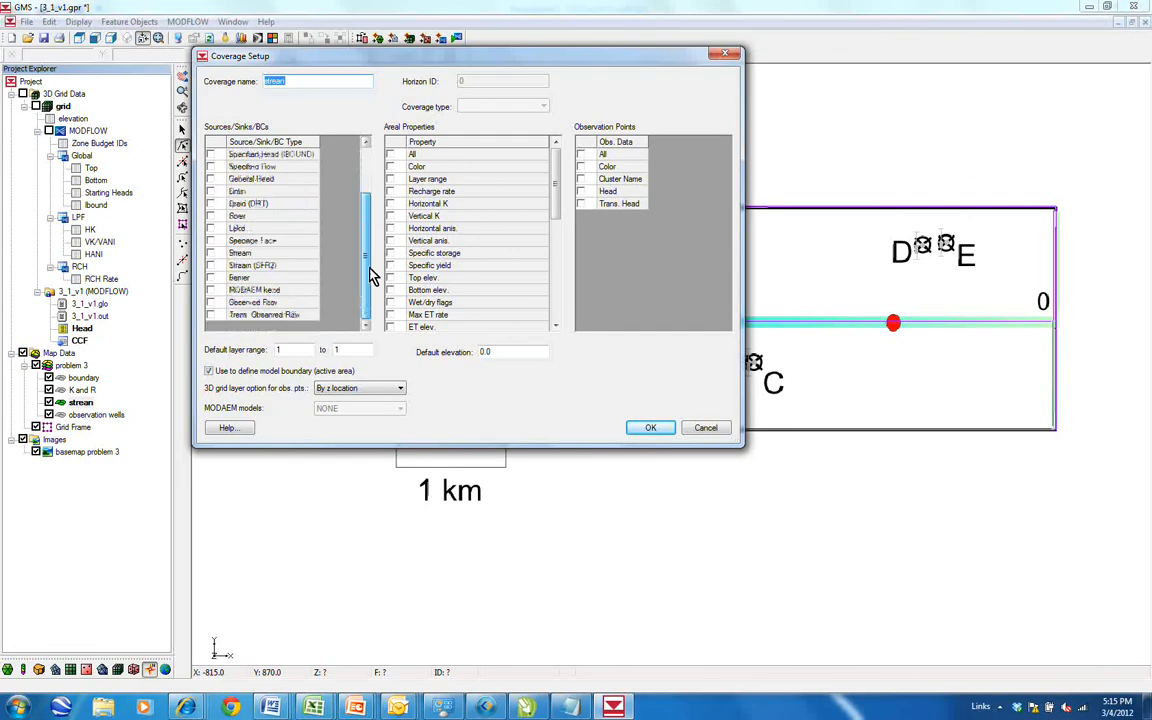
left_click(211, 303)
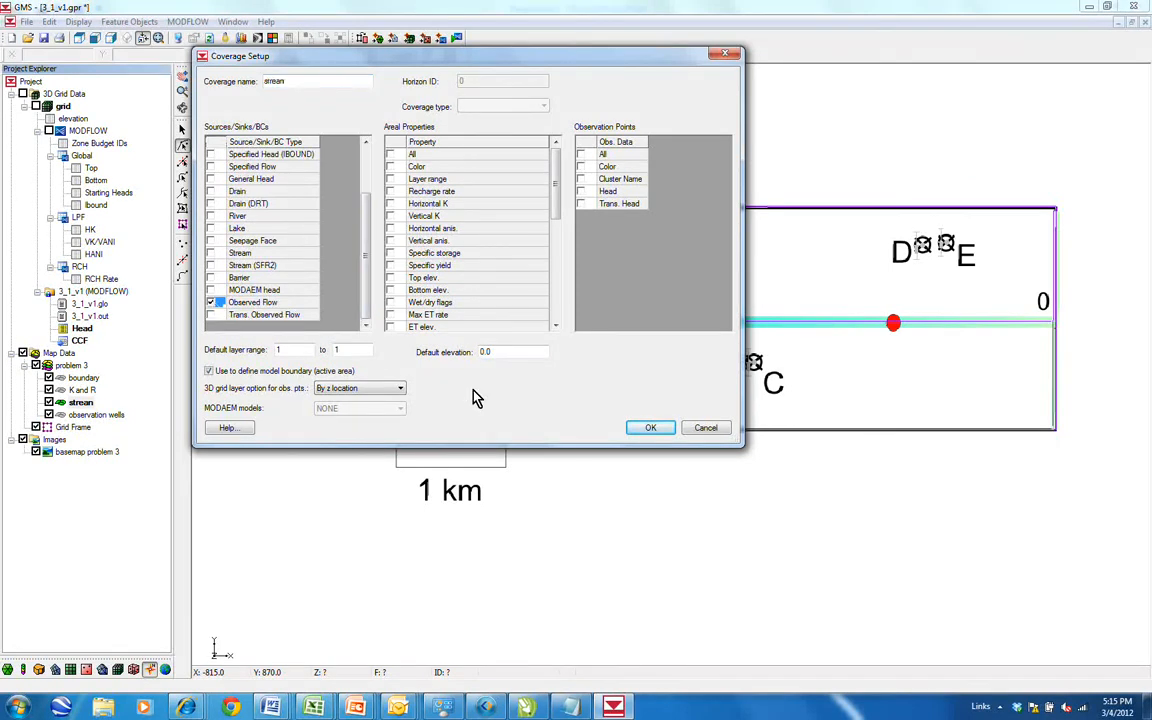
left_click(652, 429)
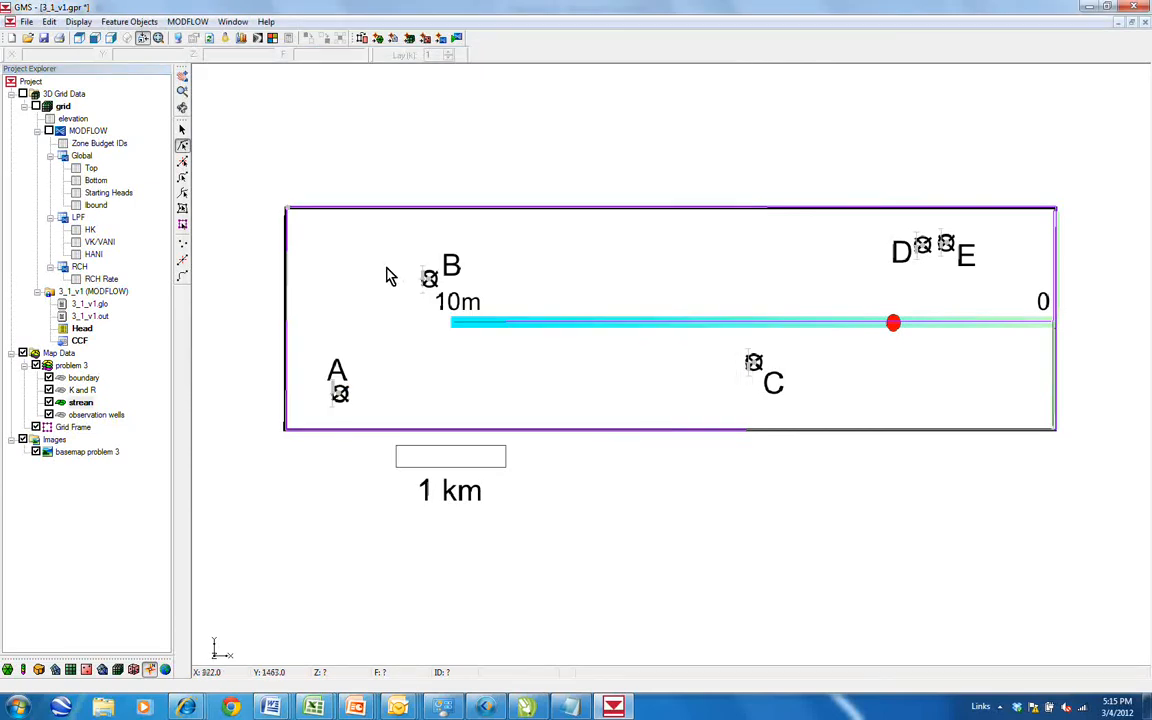
Add a point on the stream arc at the red gauging station marker and map all applicable coverages to the model.
left_click(183, 243)
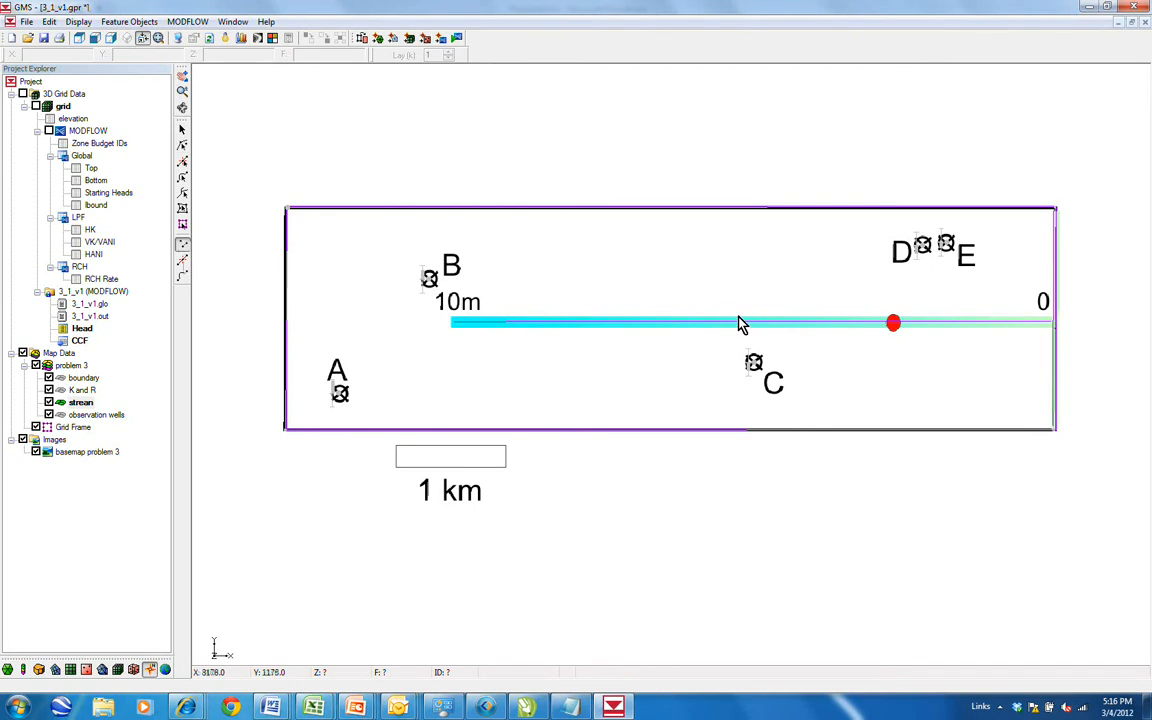
left_click(893, 324)
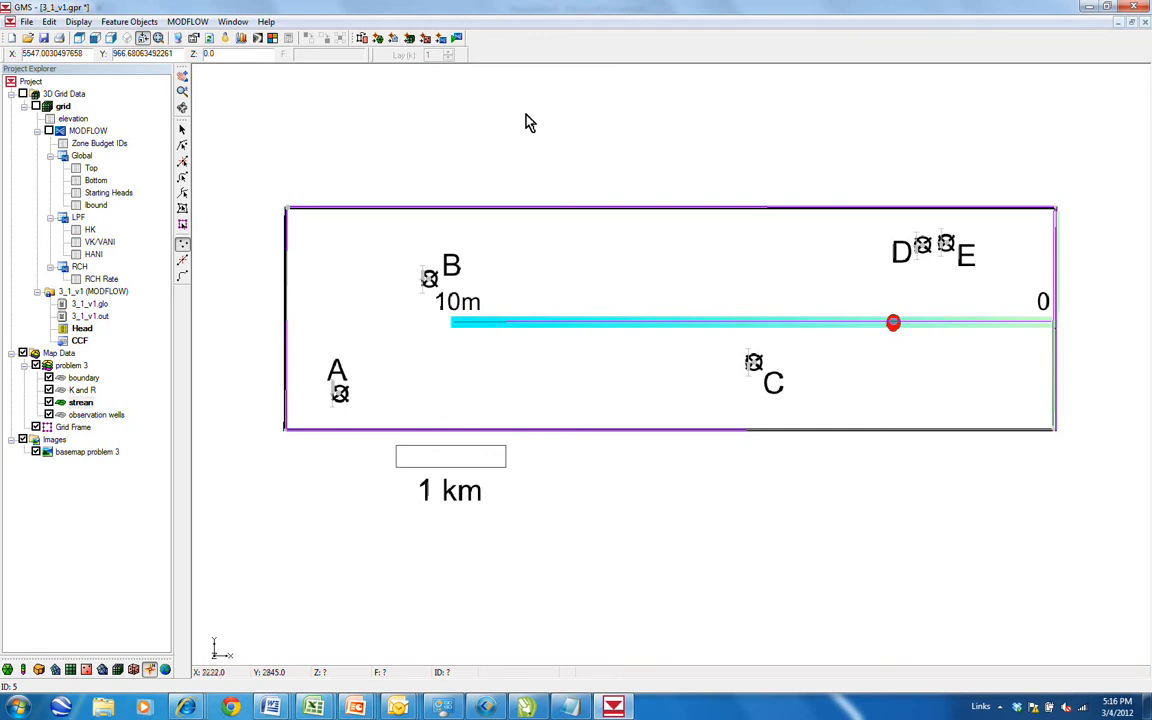
left_click(441, 40)
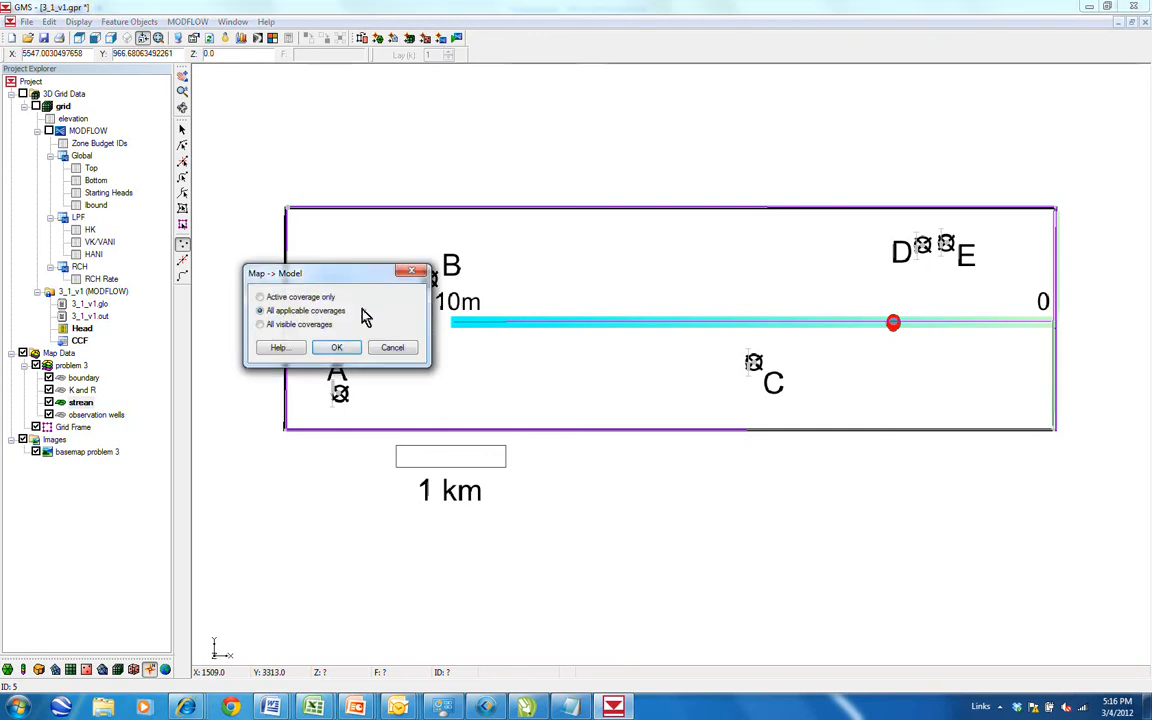
left_click(343, 350)
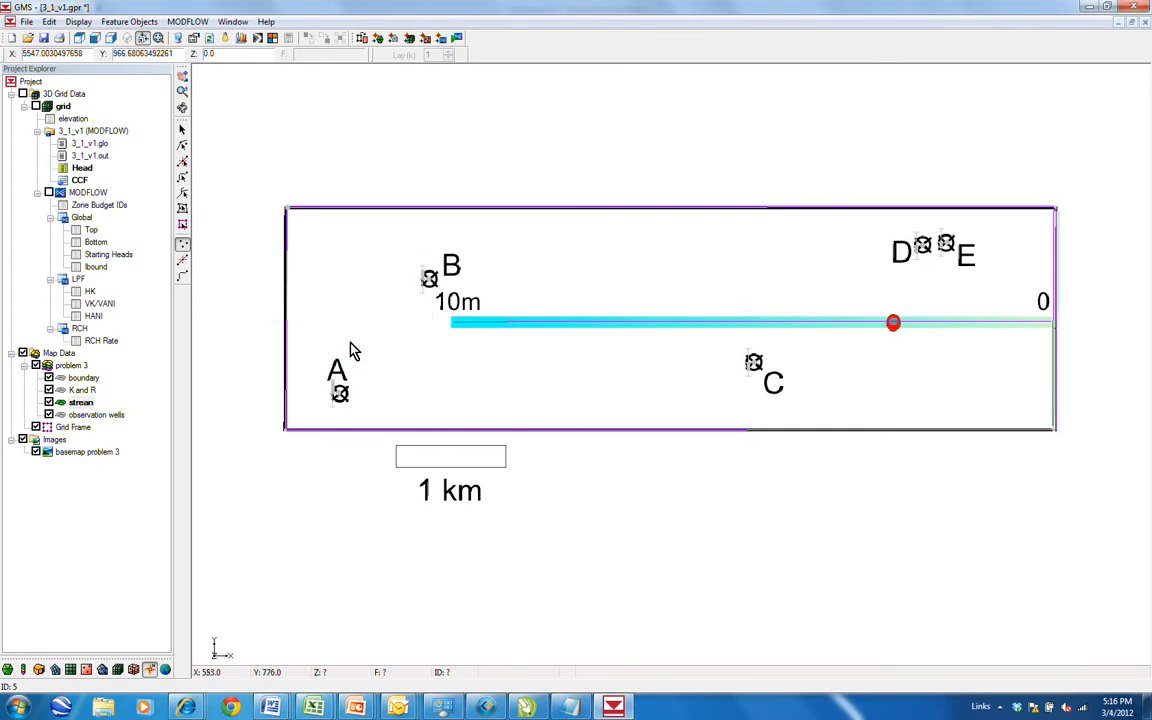
Run MODFLOW, saving the project changes first, and read the solution in on exit.
left_click(460, 42)
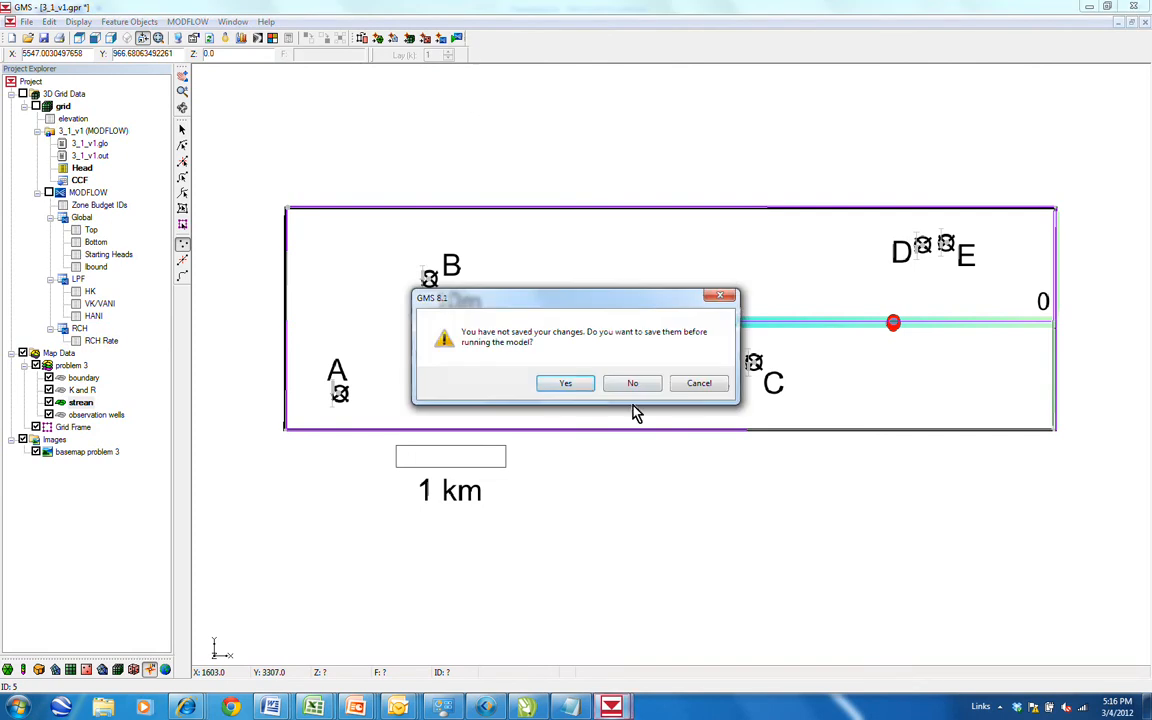
left_click(579, 384)
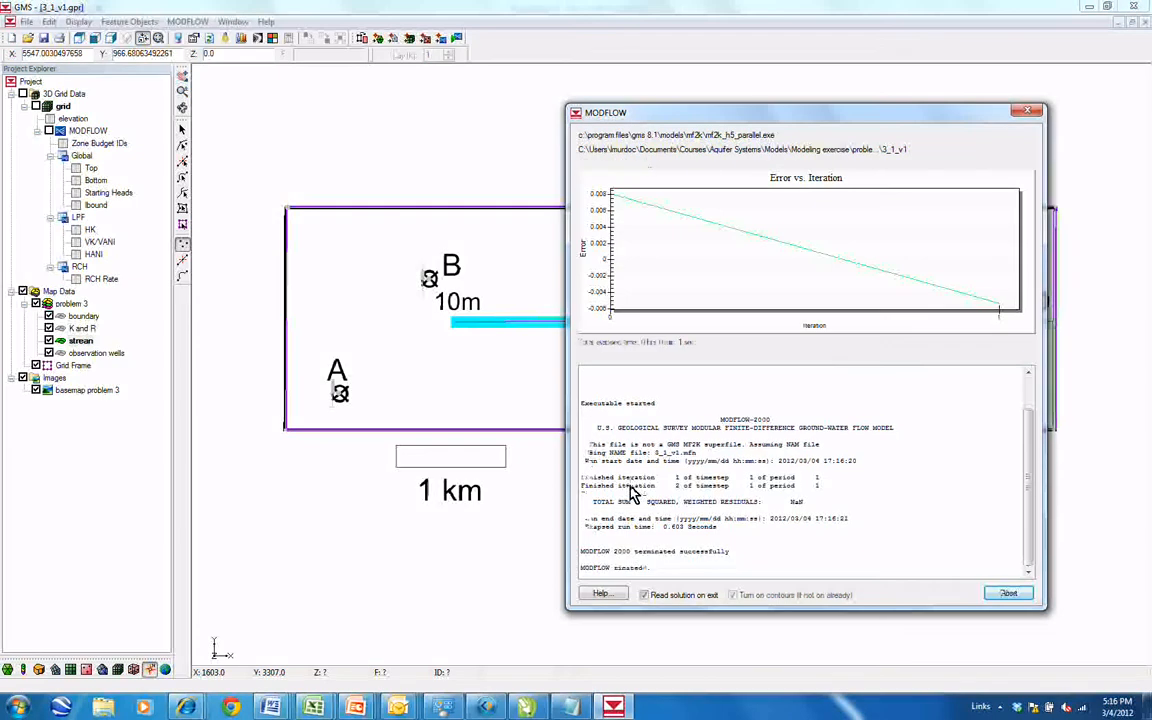
left_click(1004, 592)
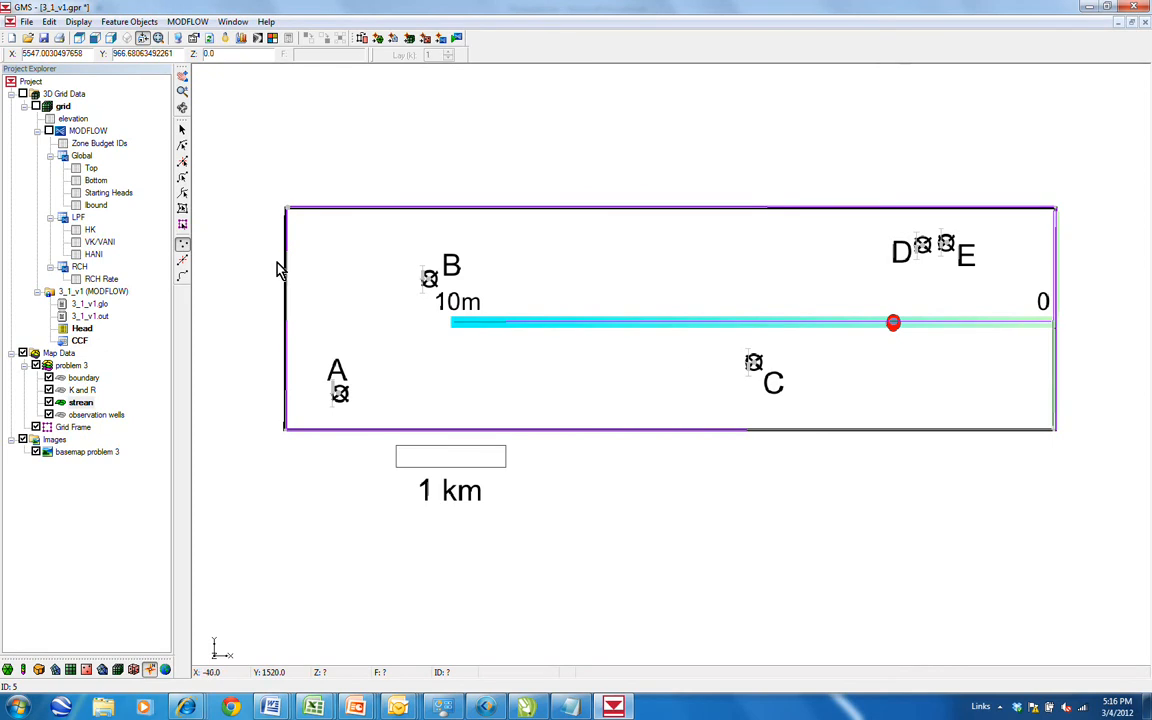
Select the stream arc upstream of the gauging station and compare its computed flow with the average baseflow in Presentation4.
left_click(182, 179)
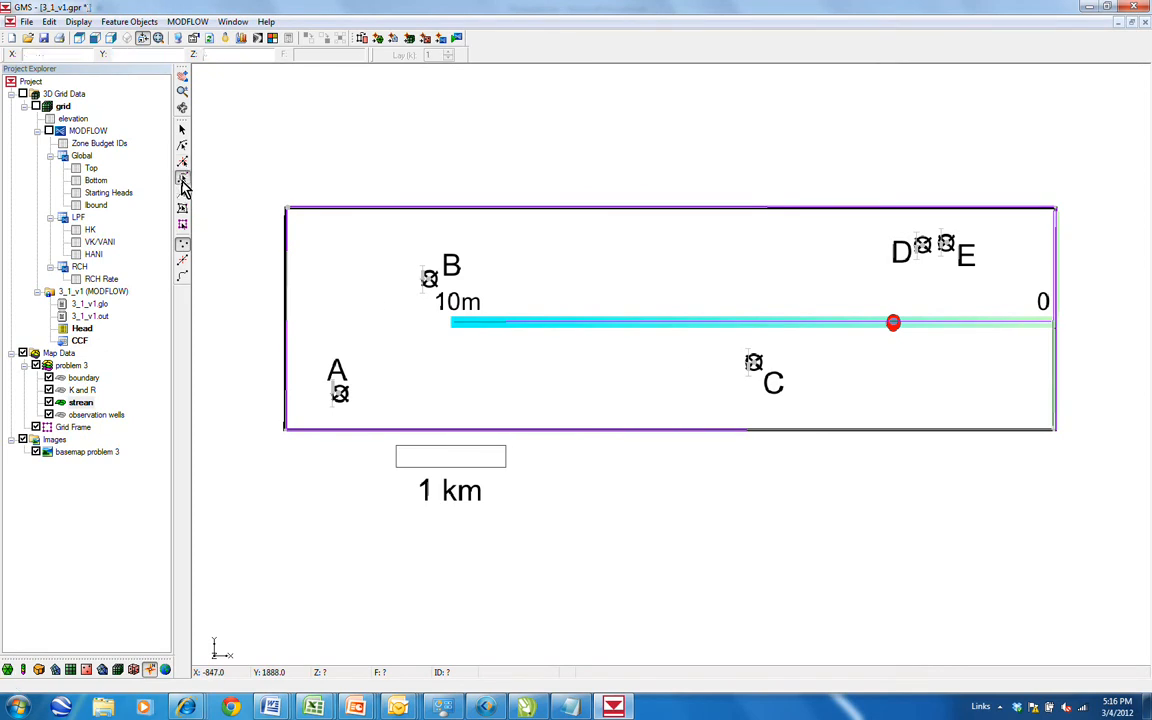
left_click(603, 328)
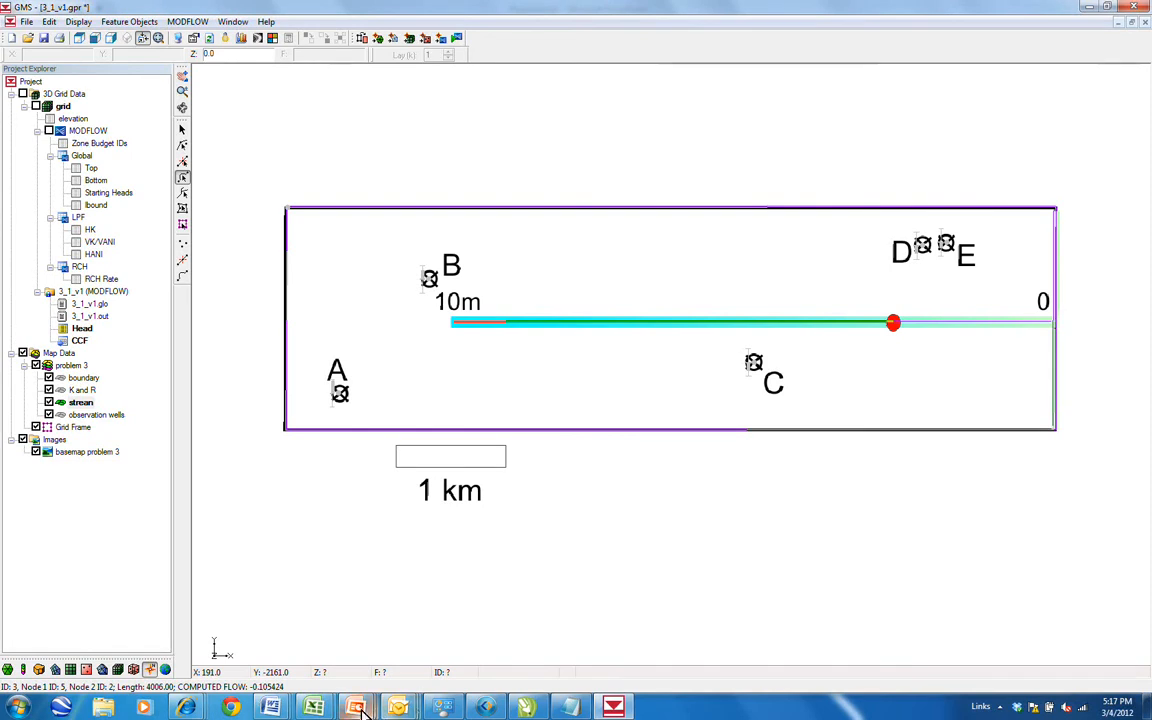
mouse_move(363, 709)
left_click(716, 645)
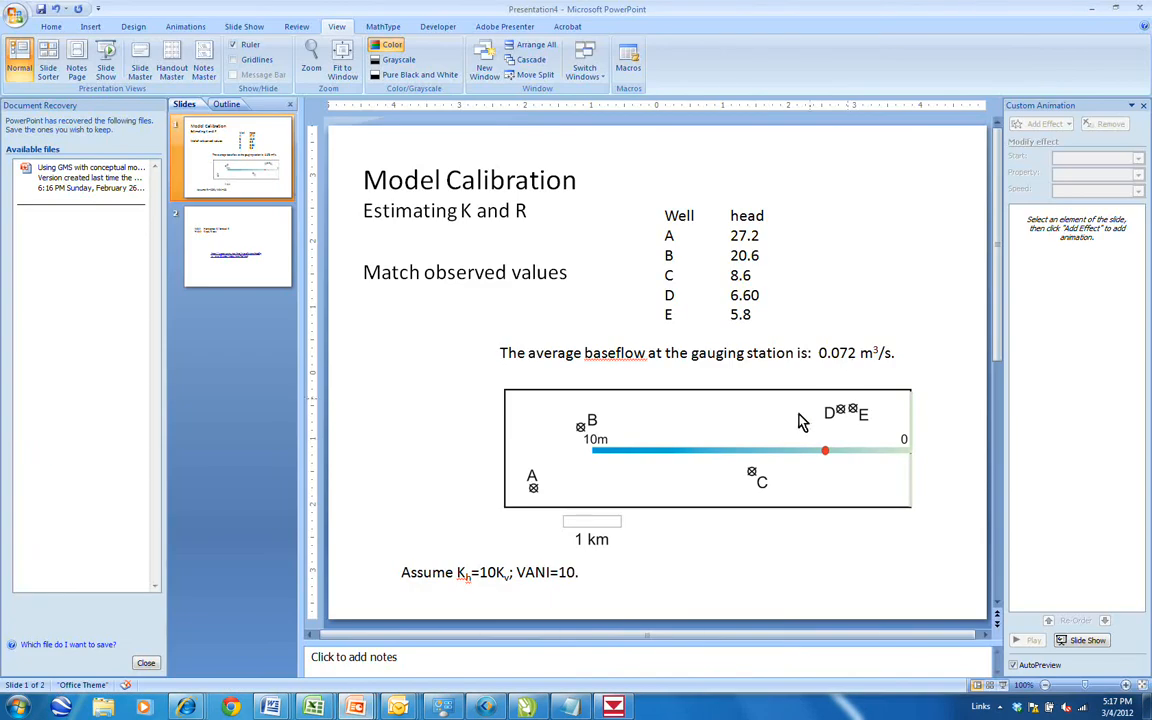
Return to GMS, then switch to Book2 in Excel and review the recharge in D7, the K in I8 and the residual sum in I16.
left_click(614, 708)
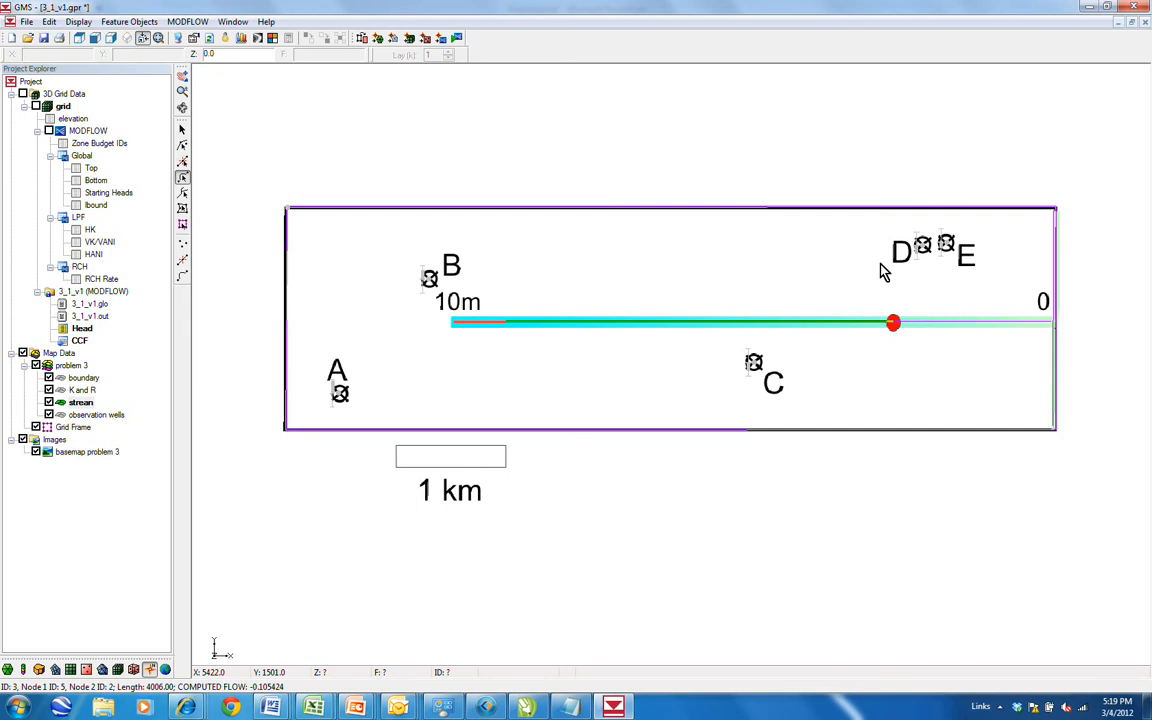
mouse_move(314, 707)
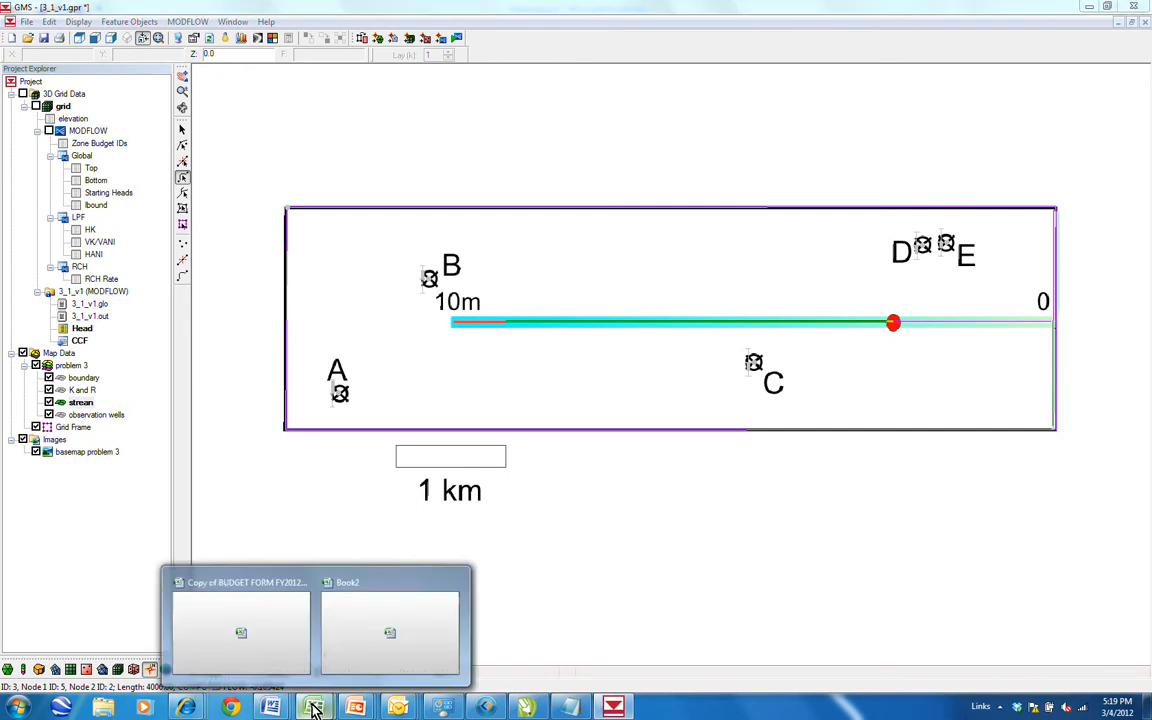
left_click(360, 650)
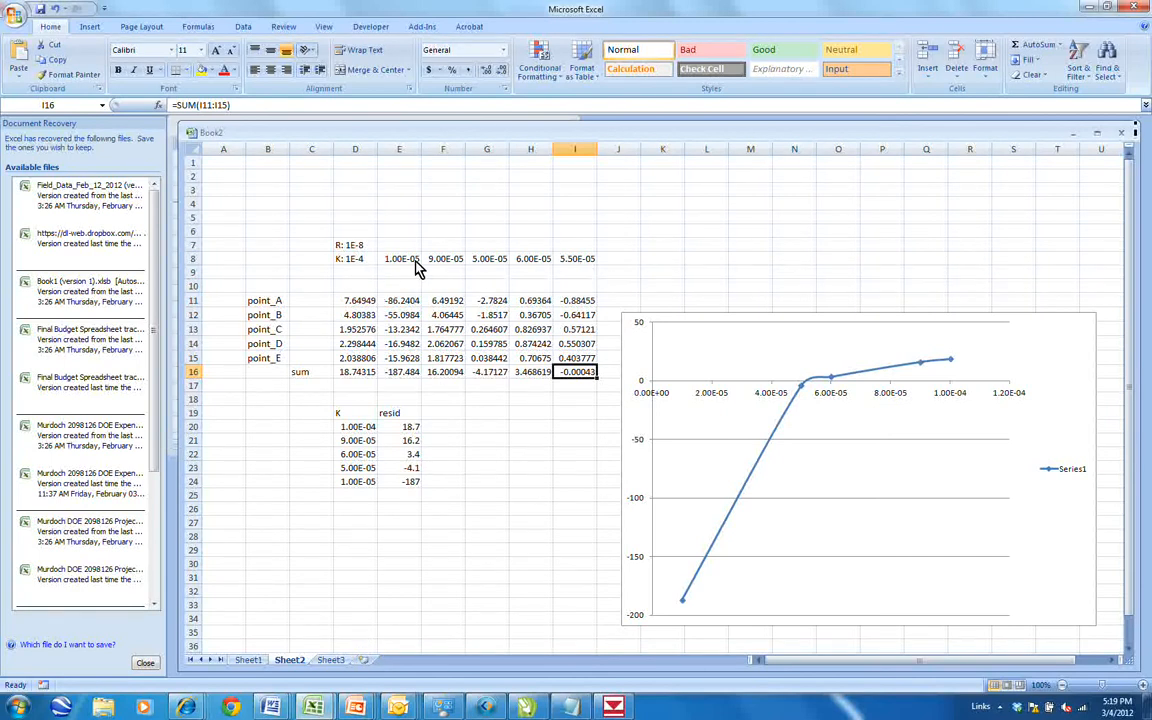
left_click(348, 248)
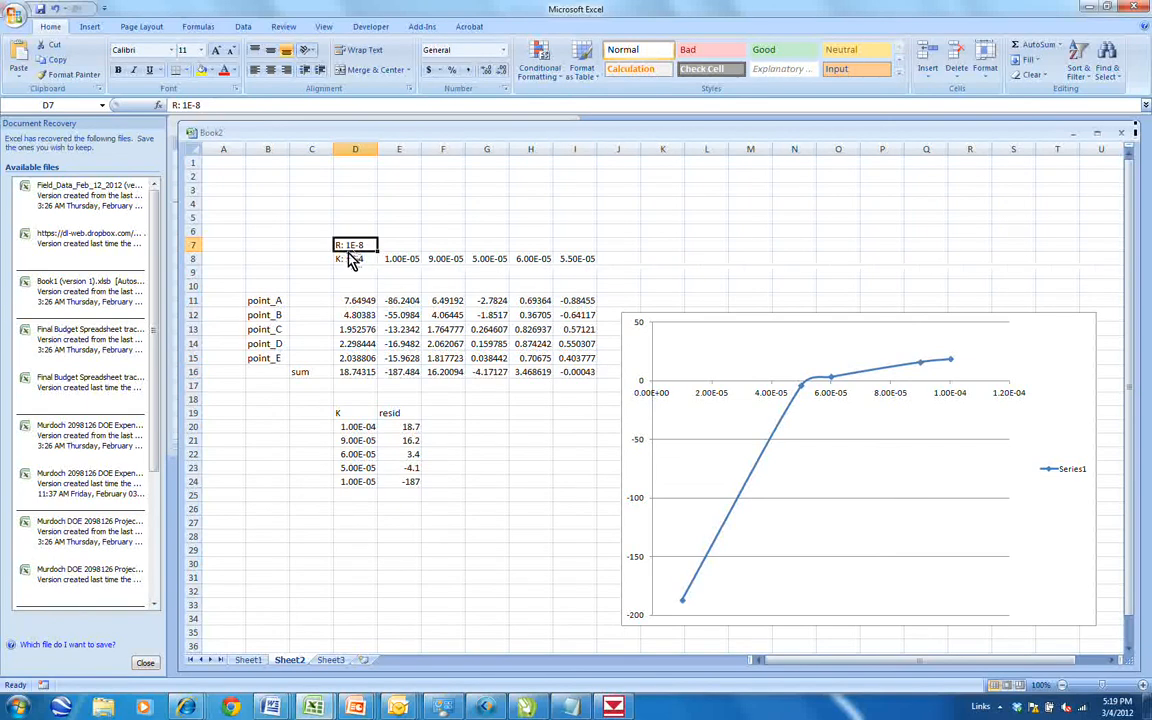
left_click(578, 372)
left_click(578, 261)
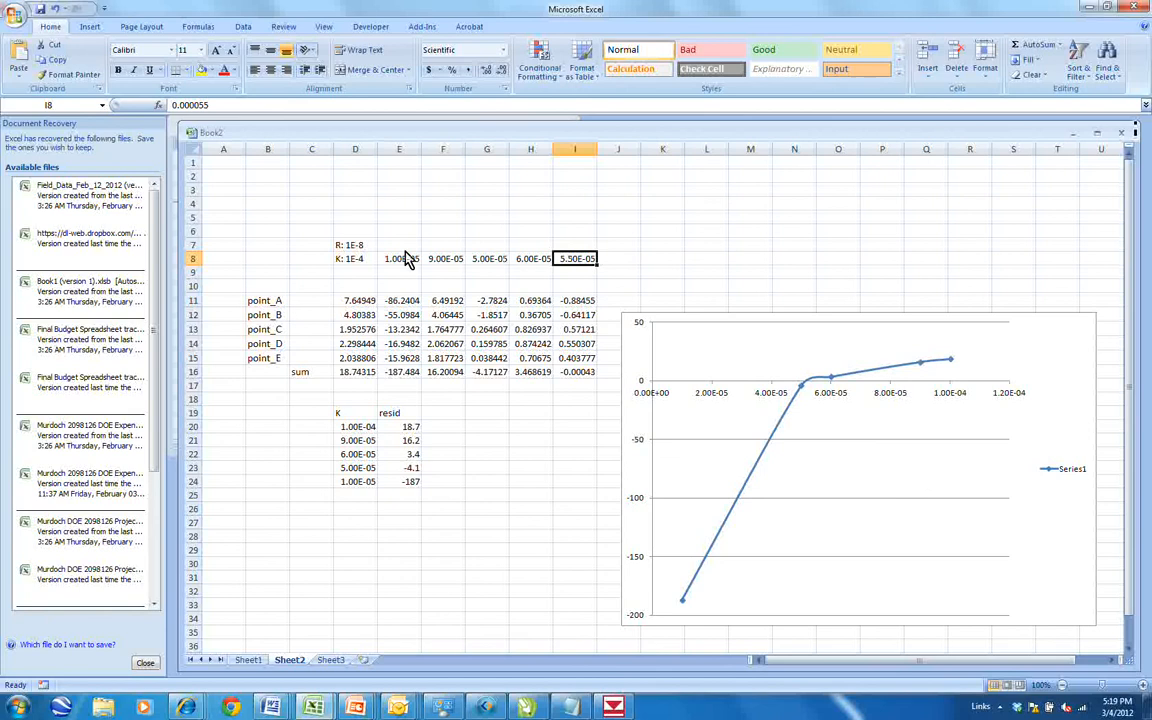
left_click(345, 245)
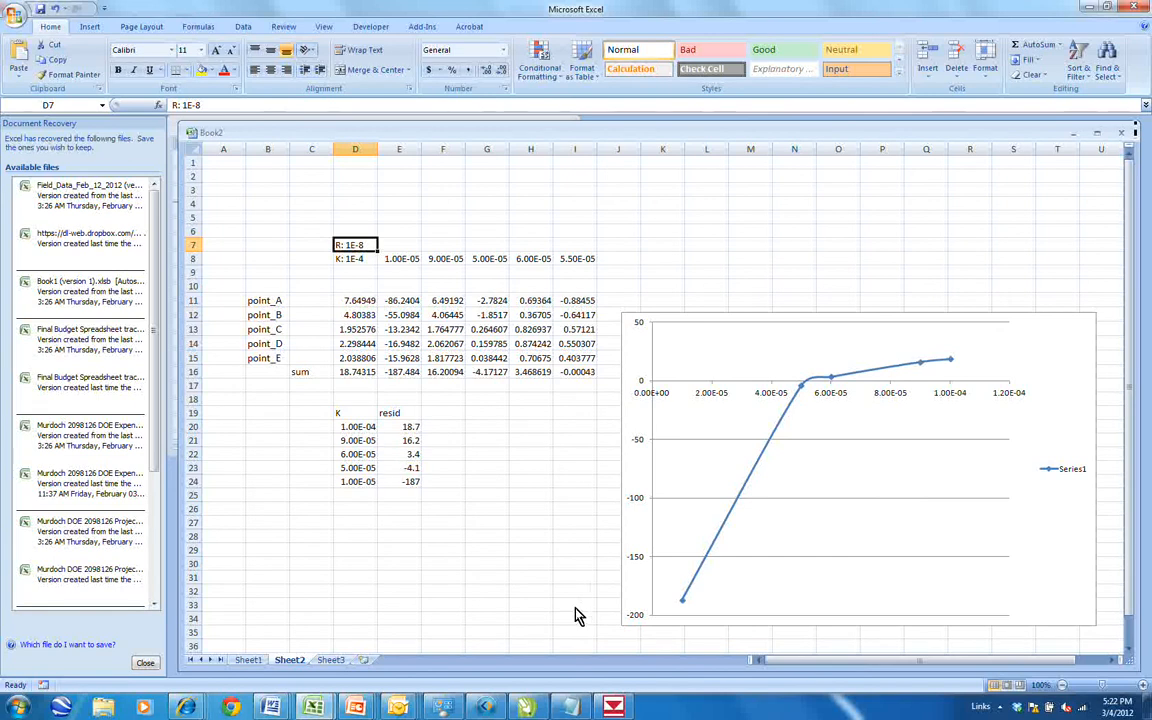
key("super")
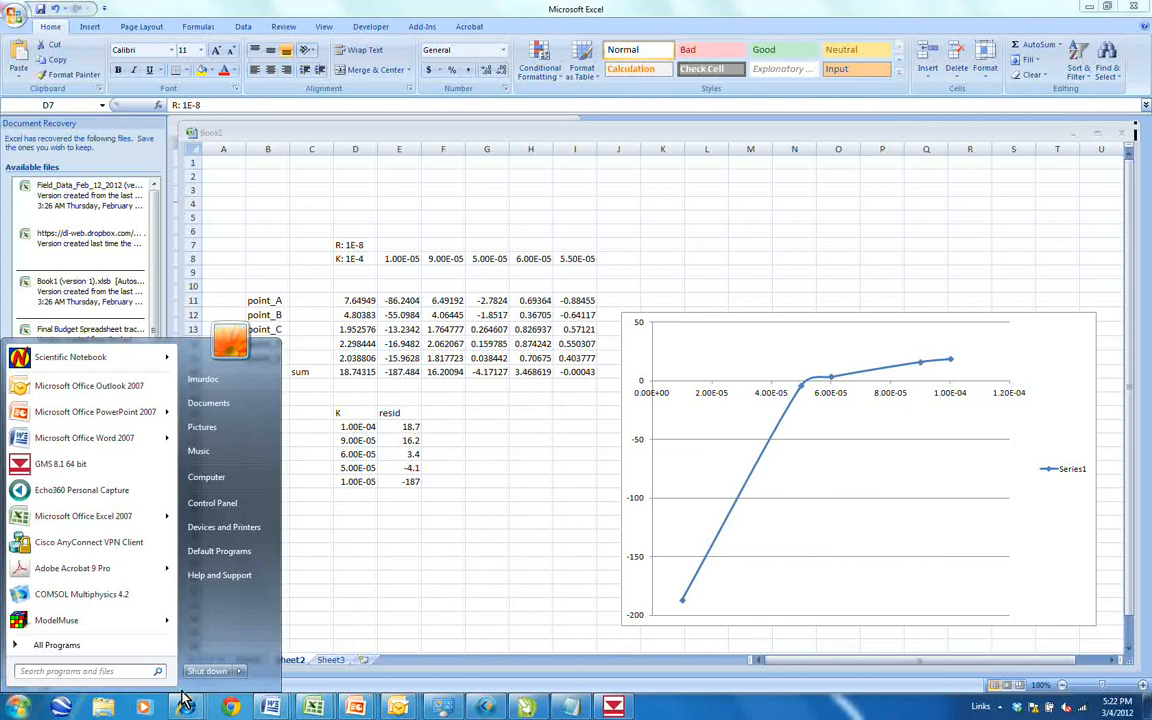
left_click(114, 495)
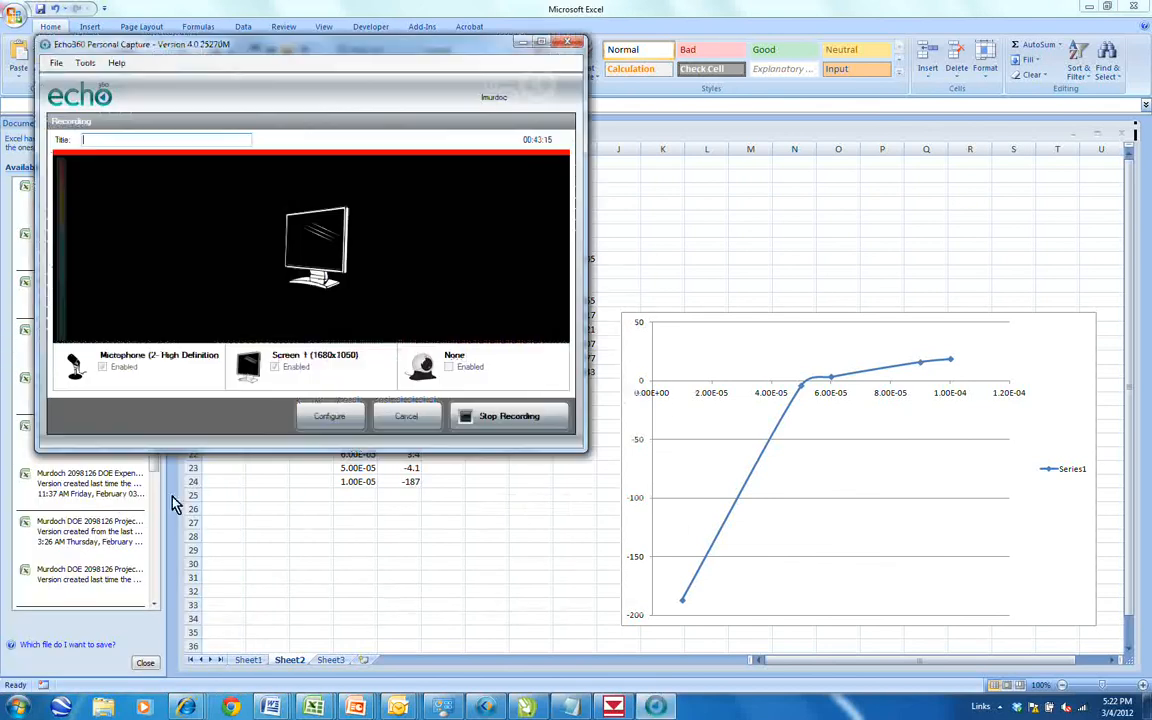